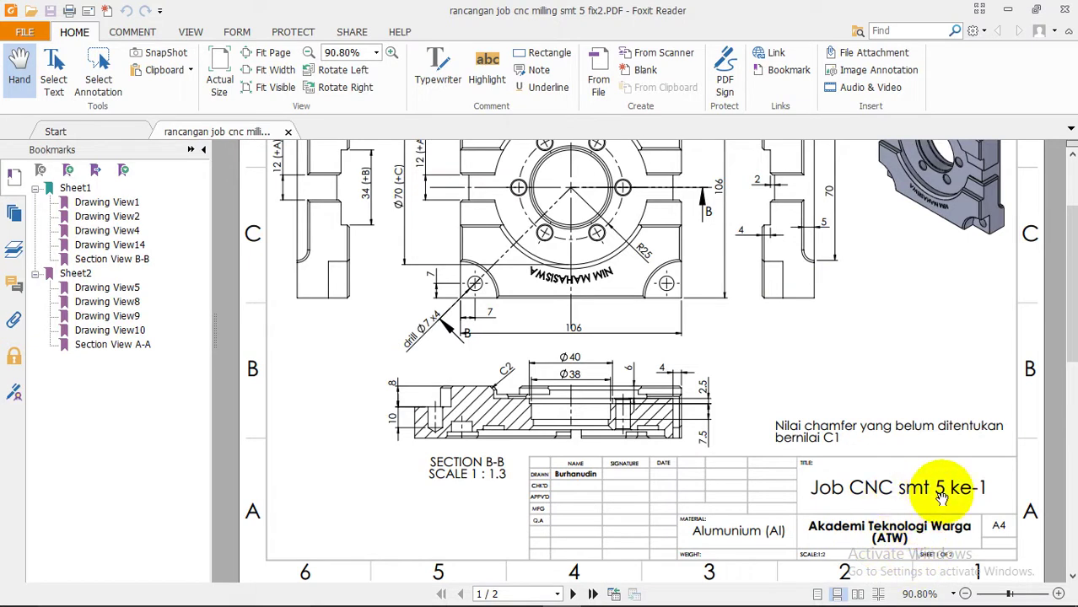
- Switch to Mastercam and draw a center-anchored rectangle of about 120 by 109 mm on the origin
scroll(942, 497, "up", 3)
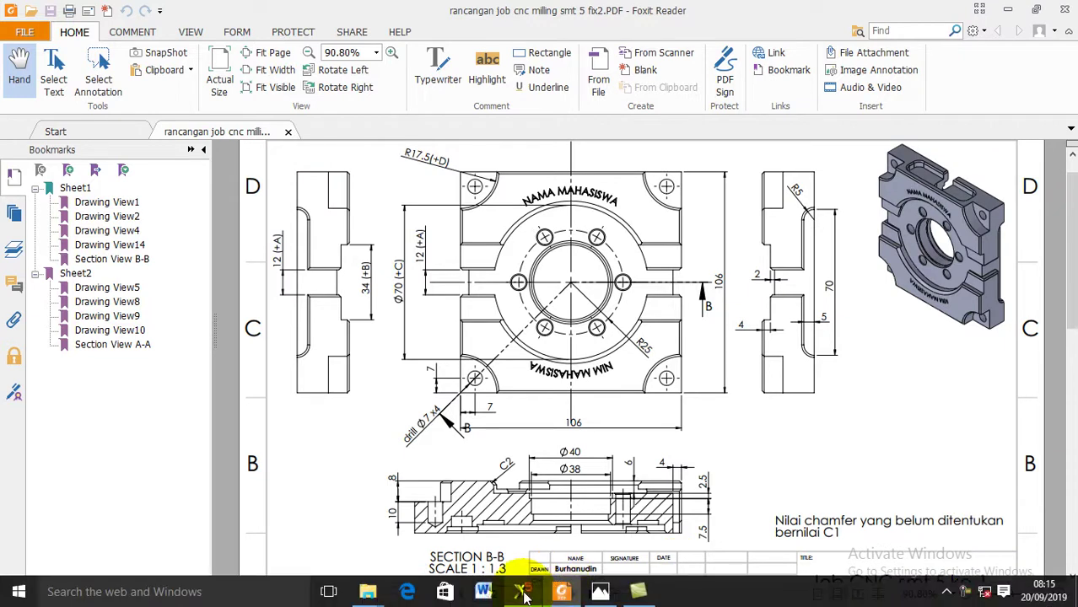
left_click(524, 595)
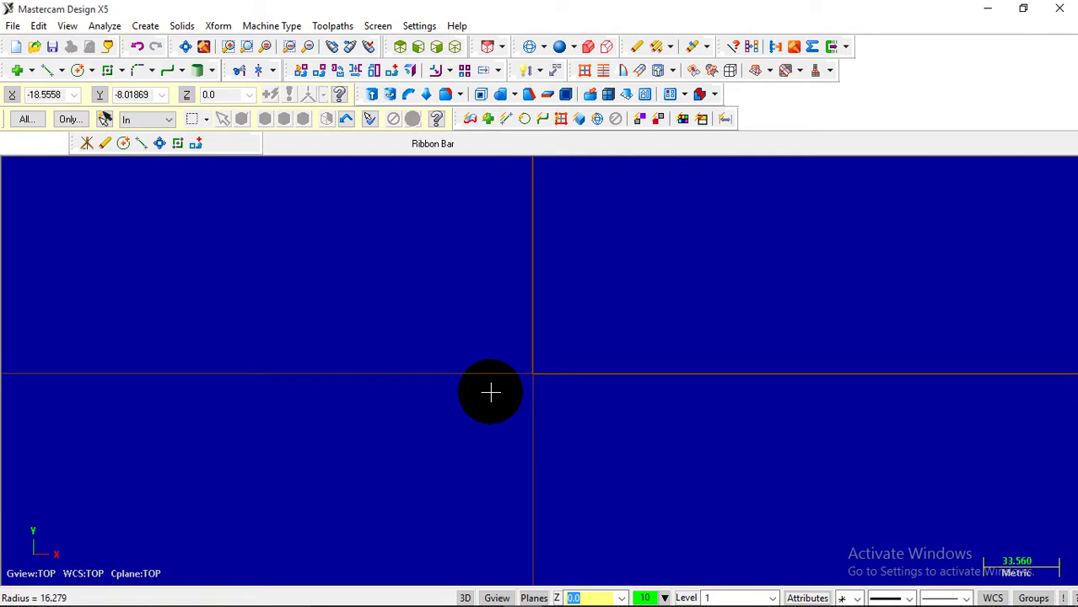
left_click(107, 70)
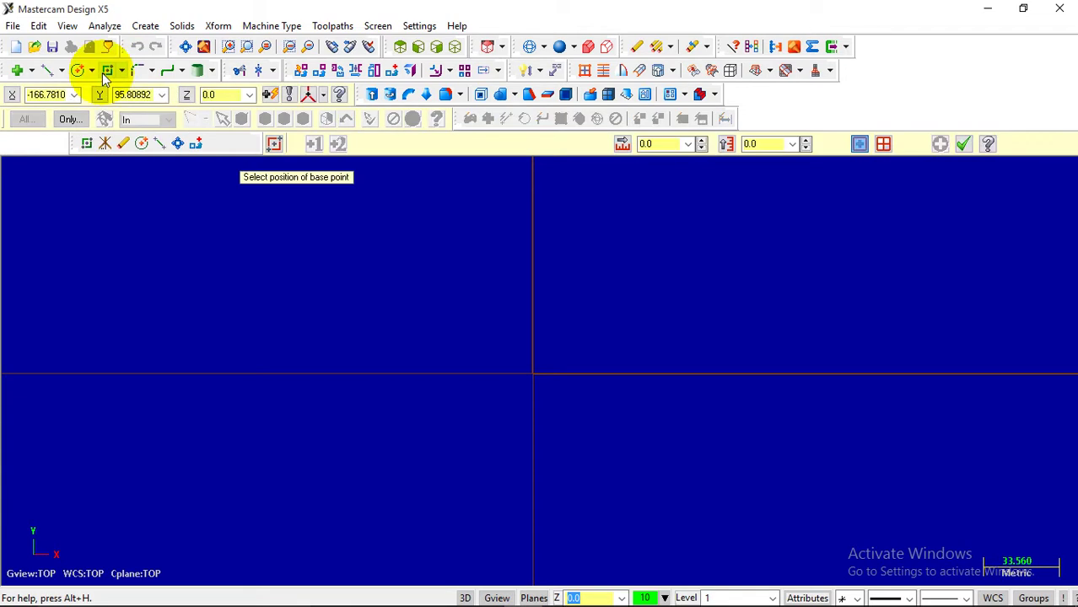
left_click(859, 145)
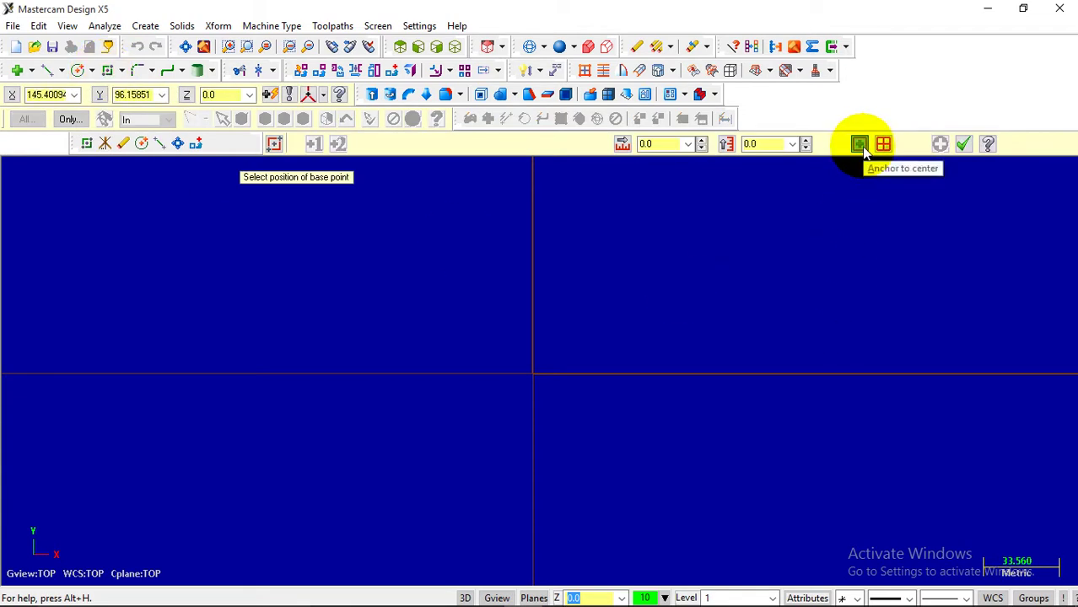
left_click(532, 374)
left_click(668, 249)
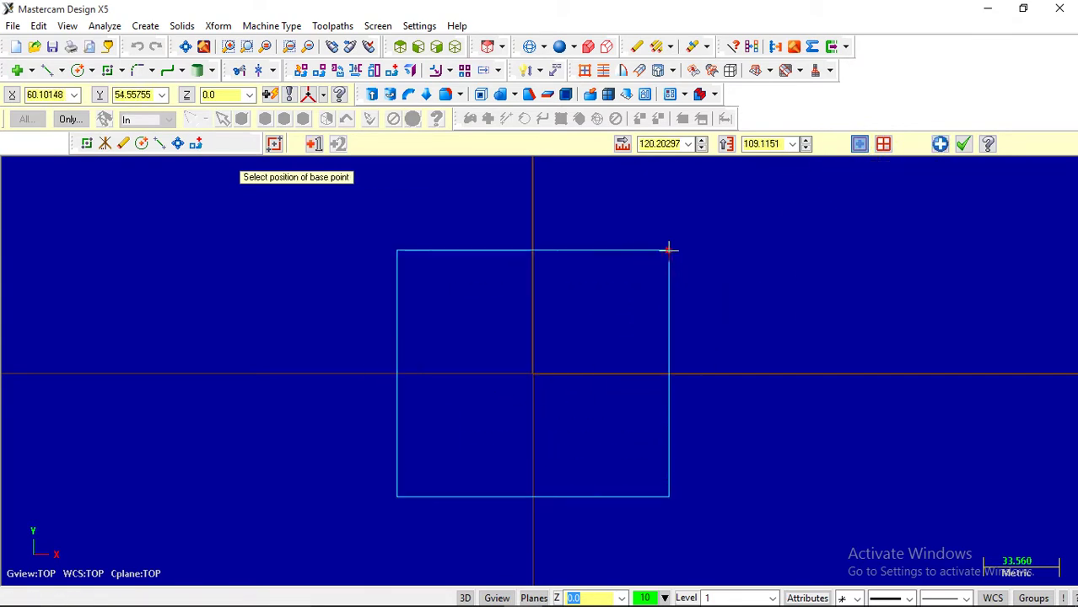
- Set the rectangle's width and height to 106 mm each
left_click(666, 143)
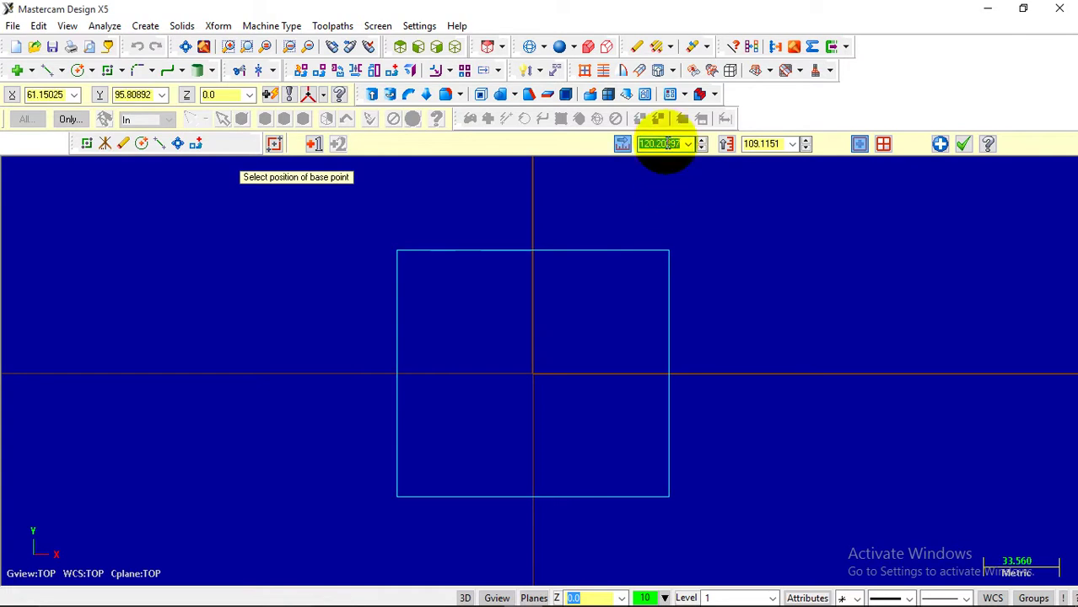
type("106")
left_click(757, 144)
type("1")
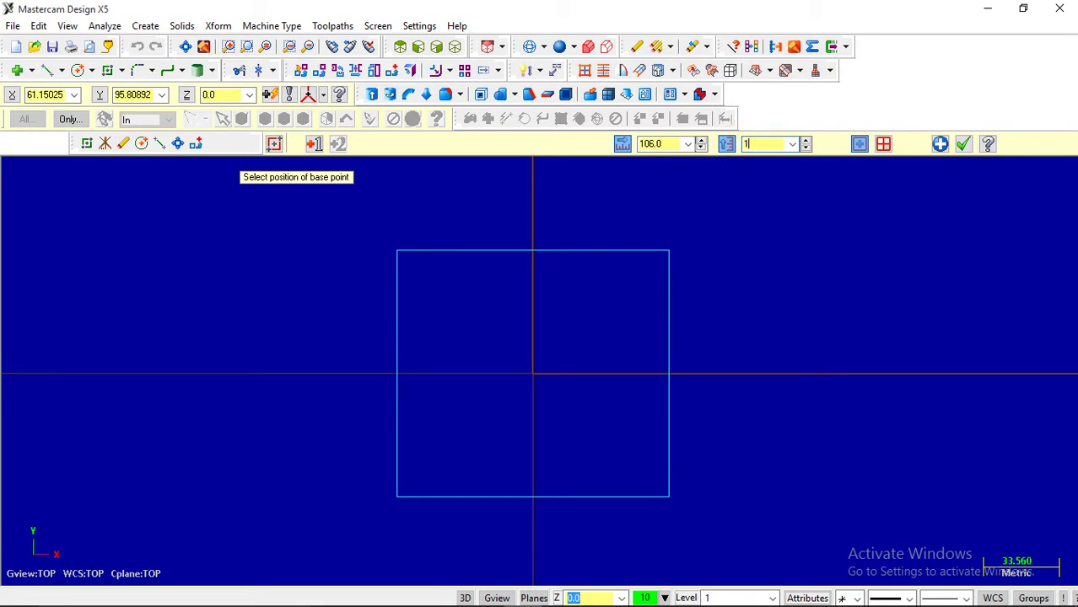
type("06")
key("Return")
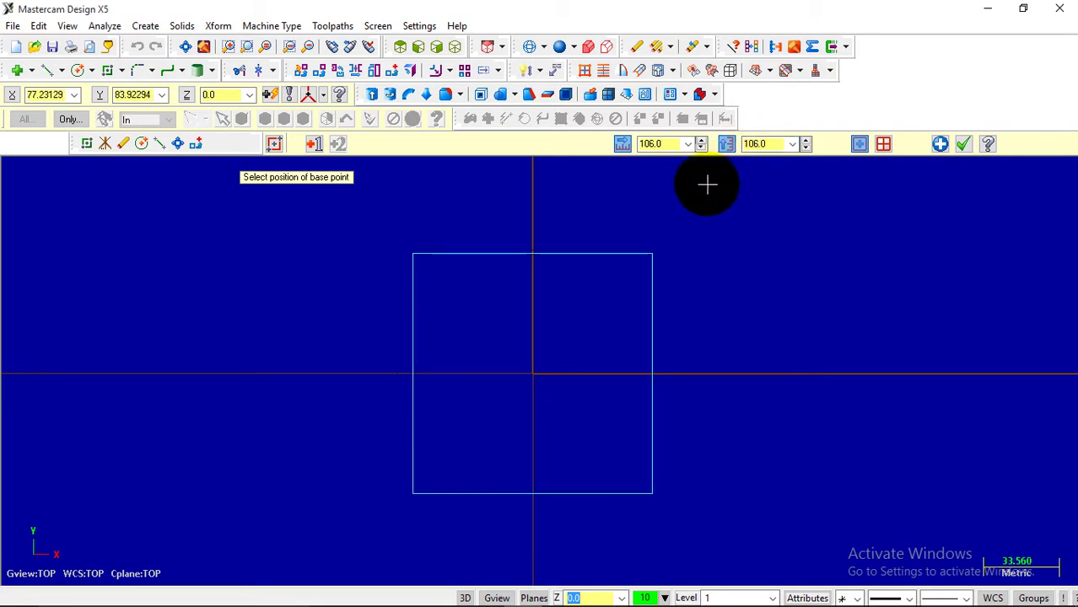
left_click(187, 45)
scroll(561, 395, "down", 1)
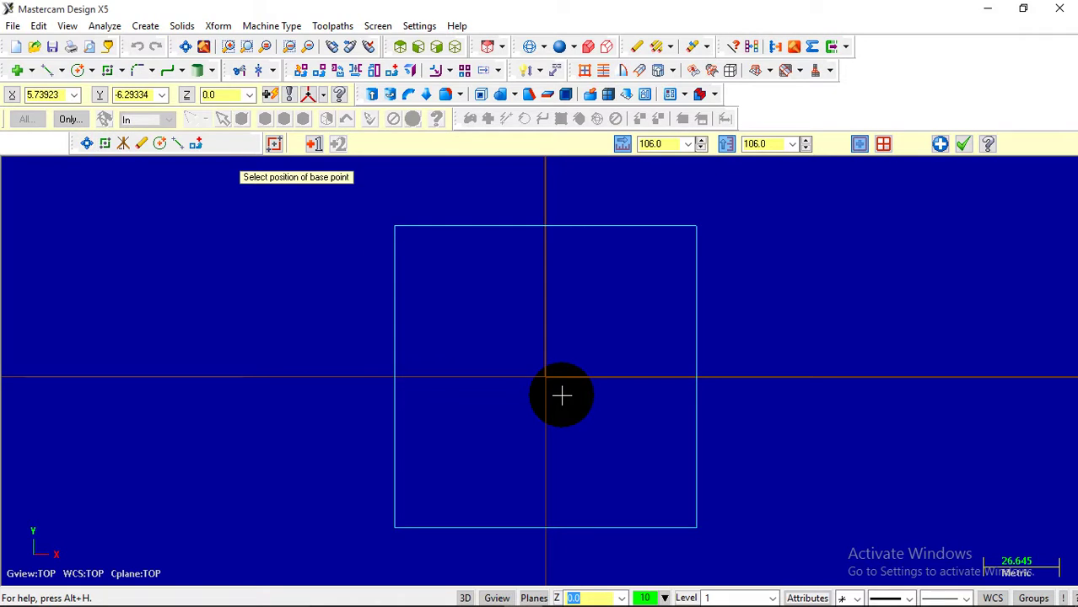
- Consult the part drawing in Foxit Reader and draw a 38 mm diameter circle centered on the origin in Mastercam
left_click(563, 591)
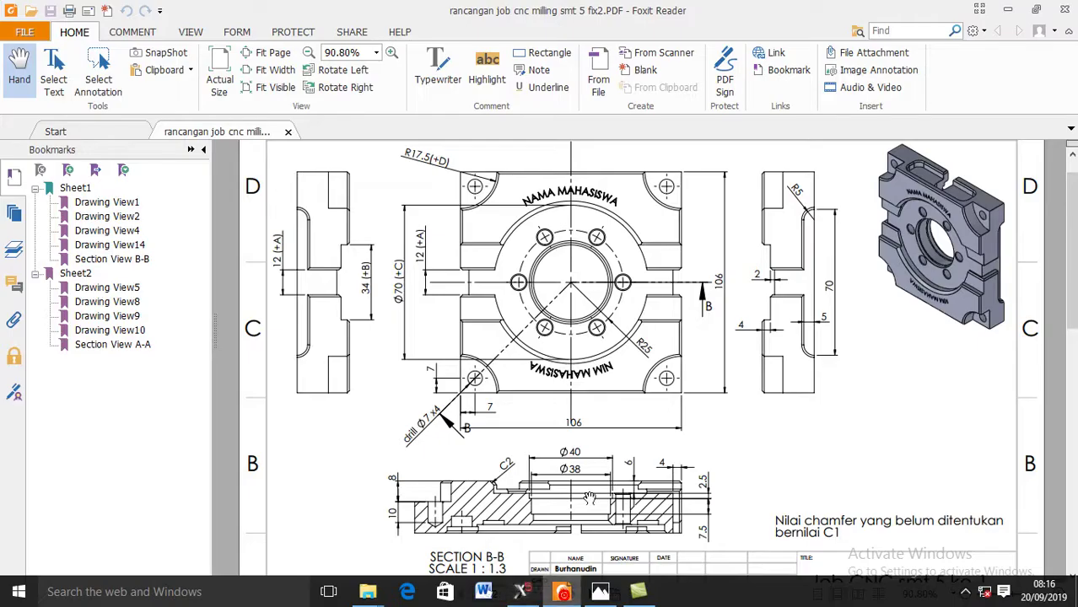
scroll(578, 473, "down", 1)
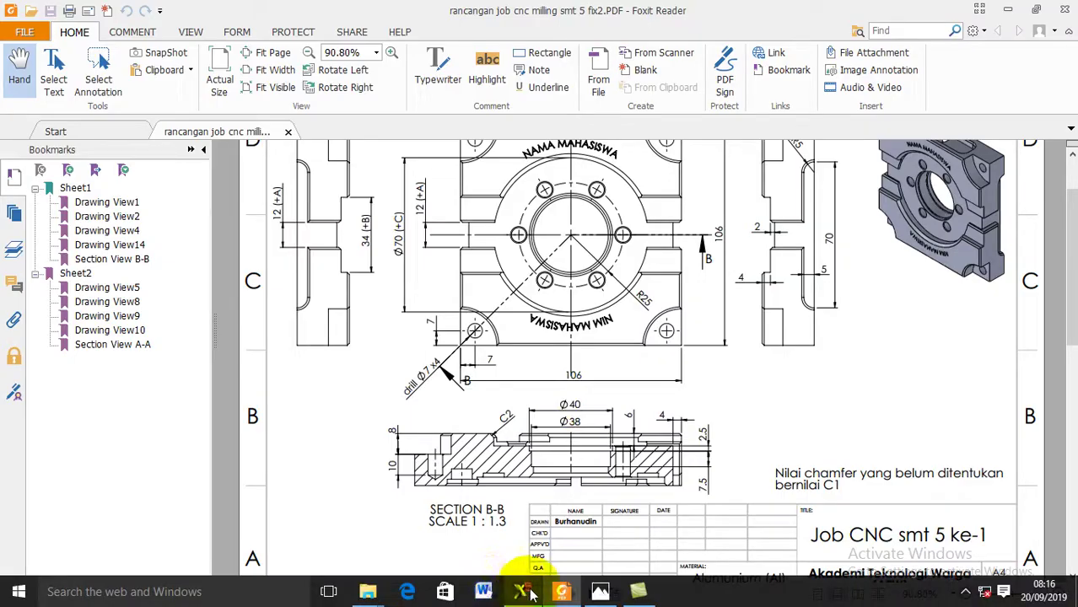
left_click(521, 591)
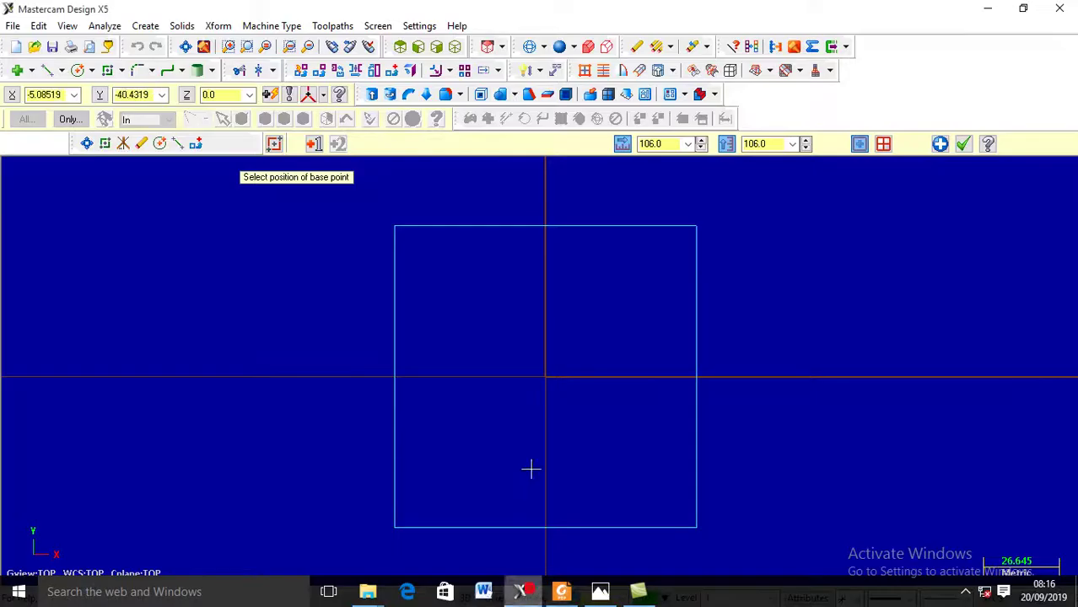
left_click(78, 70)
left_click(546, 376)
left_click(596, 318)
left_click(603, 145)
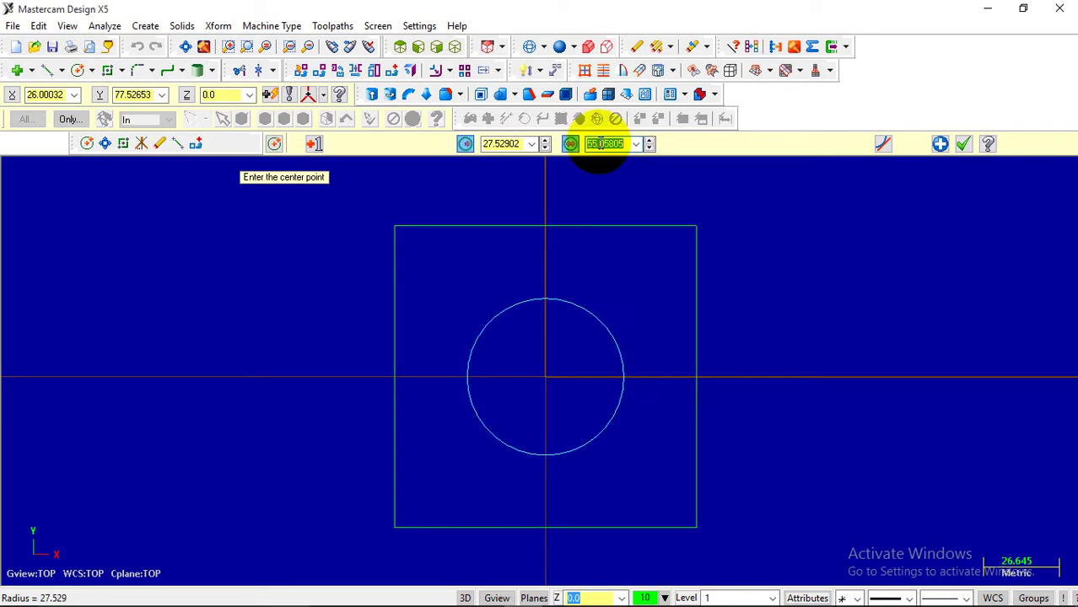
type("38")
key("Return")
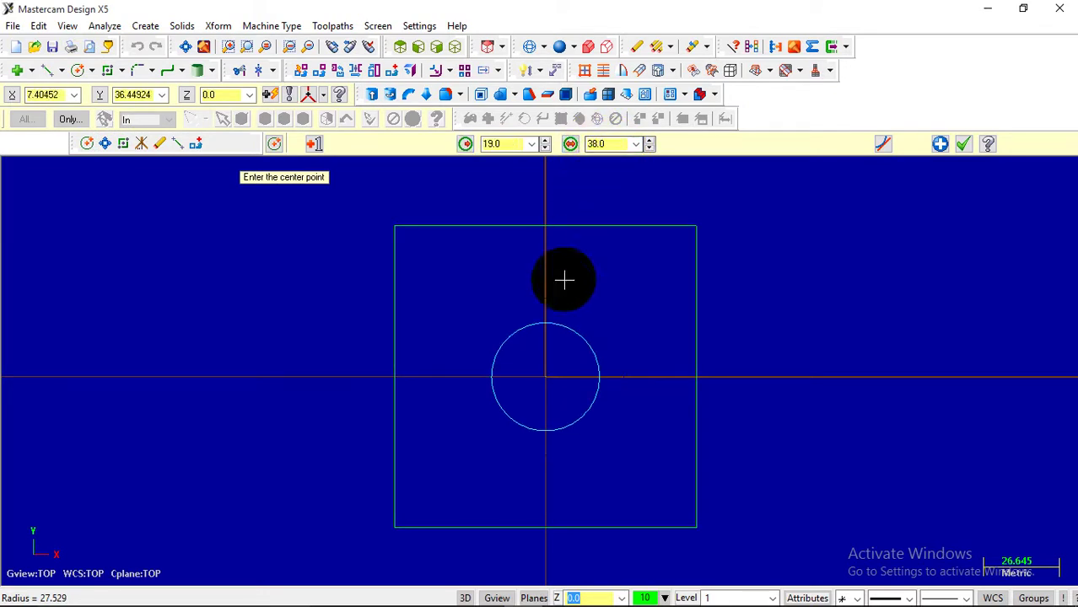
- Draw a second concentric circle on the origin with a diameter of 40 mm
left_click(546, 378)
left_click(602, 301)
left_click(611, 144)
left_click(611, 145)
type("40")
key("Return")
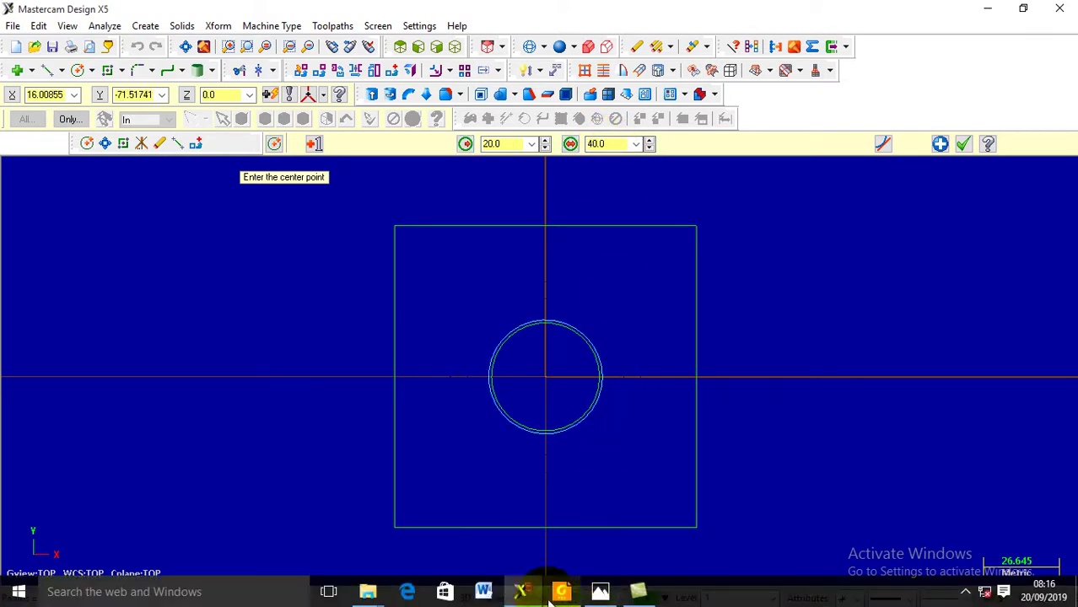
- Check the part drawing in Foxit Reader and add a 70 mm diameter circle centered on the origin in Mastercam
left_click(596, 594)
left_click(601, 443)
scroll(601, 442, "up", 1)
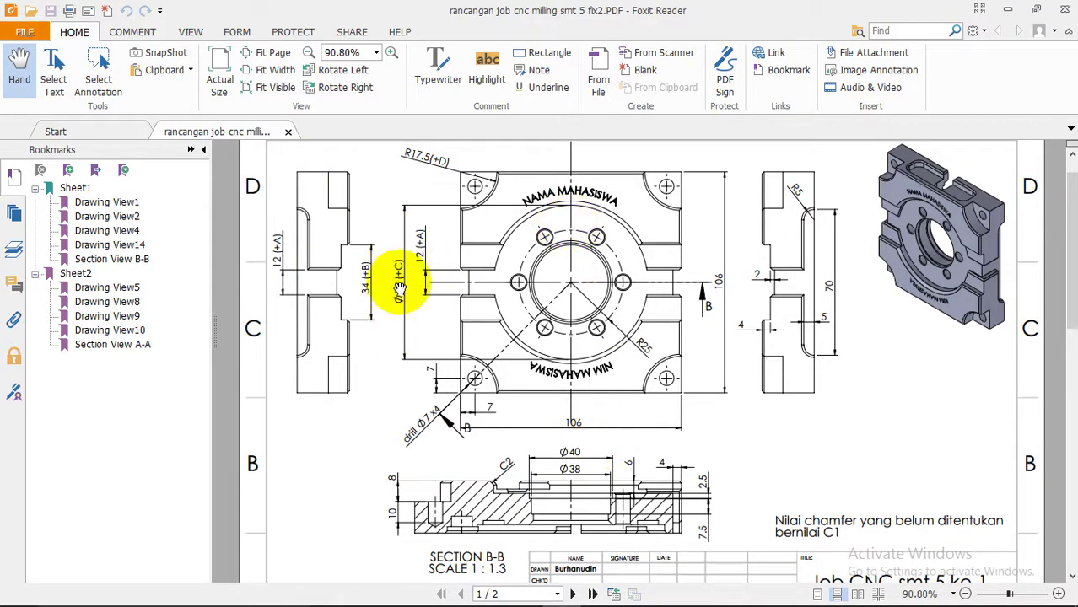
mouse_move(413, 597)
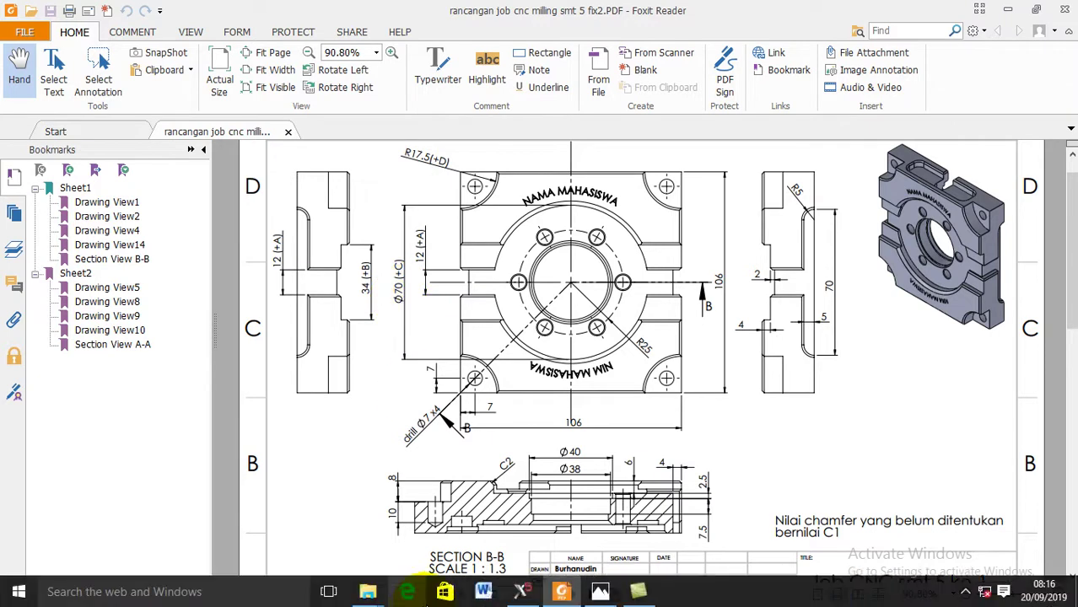
left_click(523, 592)
left_click(548, 378)
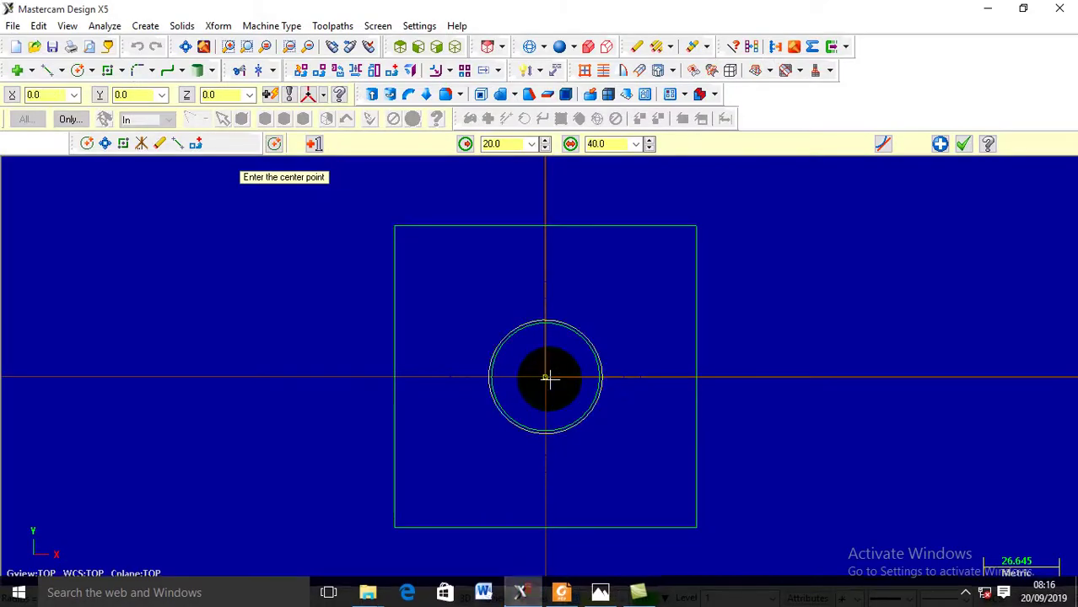
left_click(604, 285)
double_click(602, 143)
type("70")
key("Return")
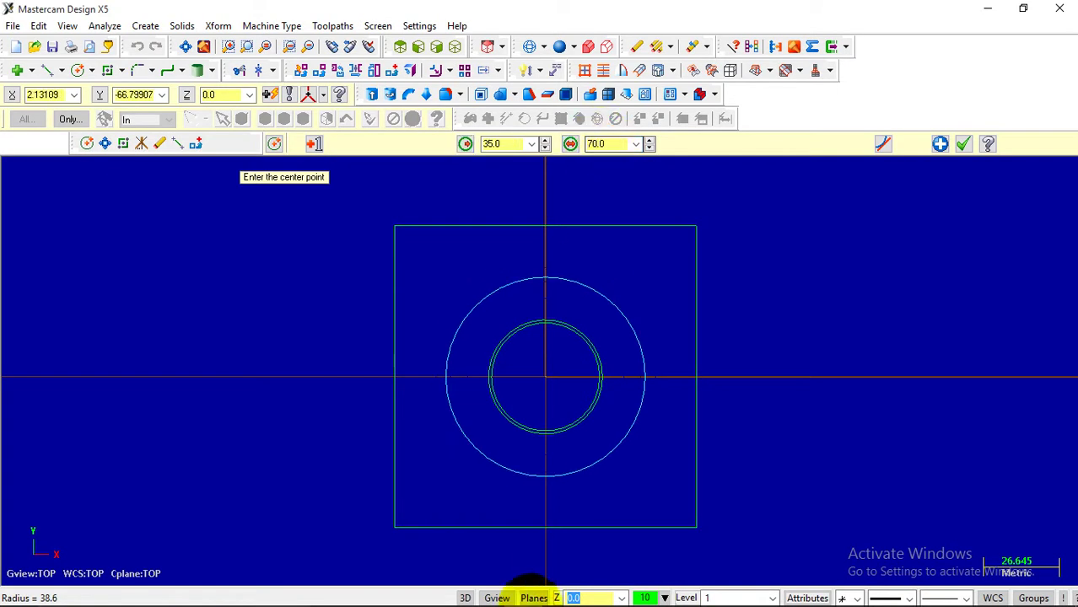
- Check the corner radius in the Foxit Reader drawing and draw a 17.5 mm radius circle on the square's upper-left corner in Mastercam
left_click(560, 592)
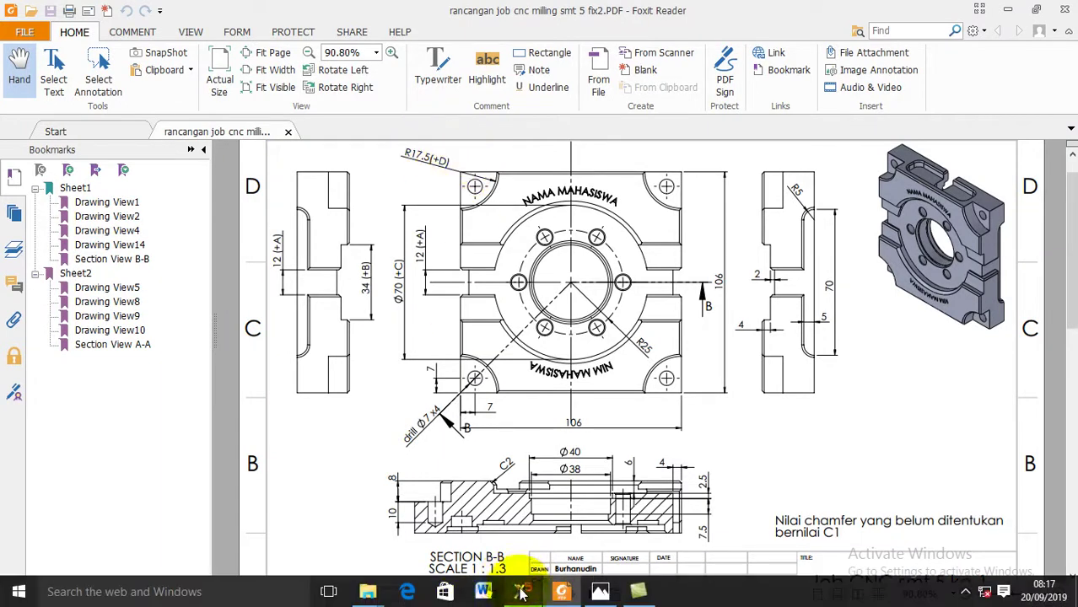
left_click(521, 592)
left_click(395, 226)
left_click(439, 259)
left_click(498, 145)
type("17.5")
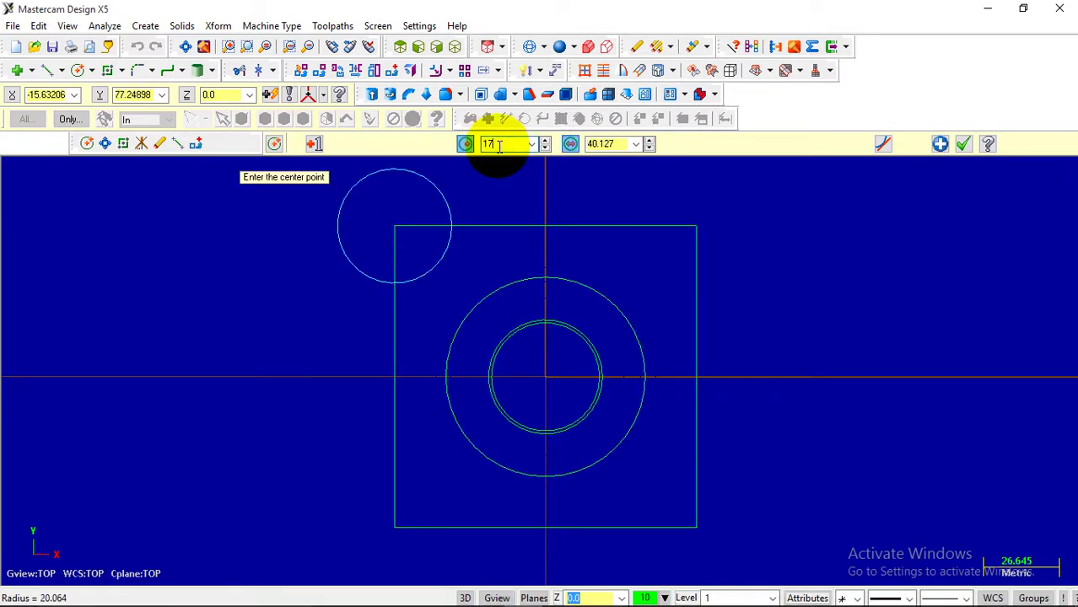
key("Return")
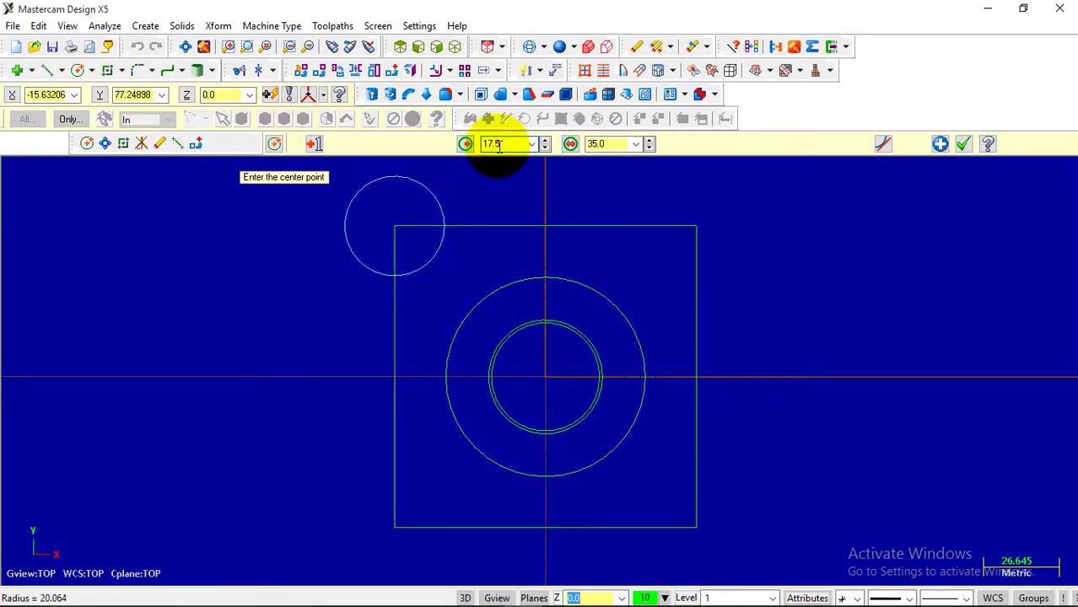
- Draw a circle with a 17.5 mm radius centered on the square's upper-right corner
left_click(699, 225)
left_click(727, 206)
left_click(508, 145)
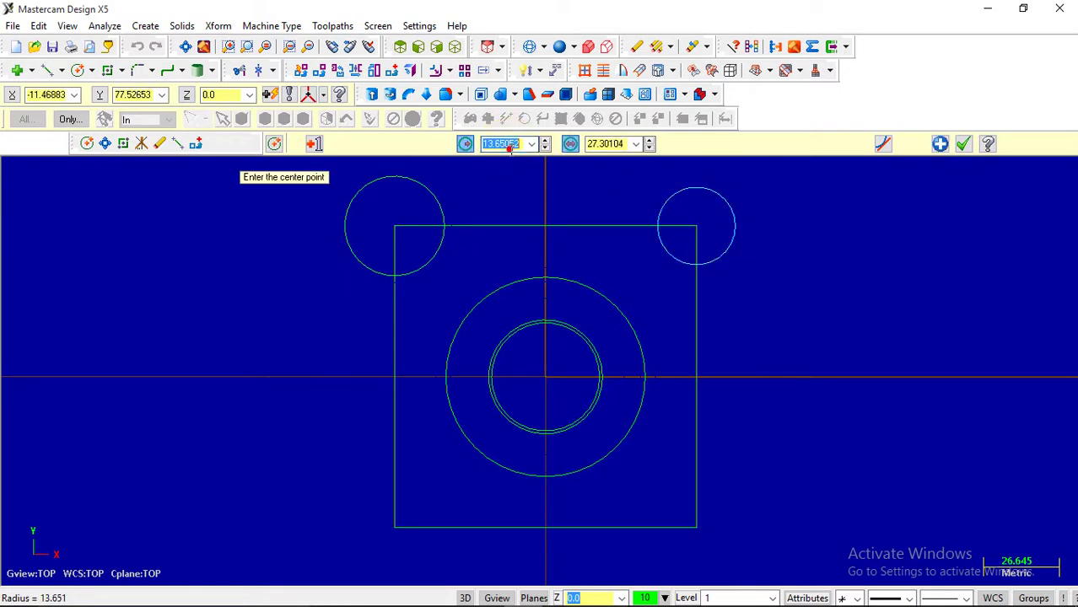
left_click(510, 148)
type("17")
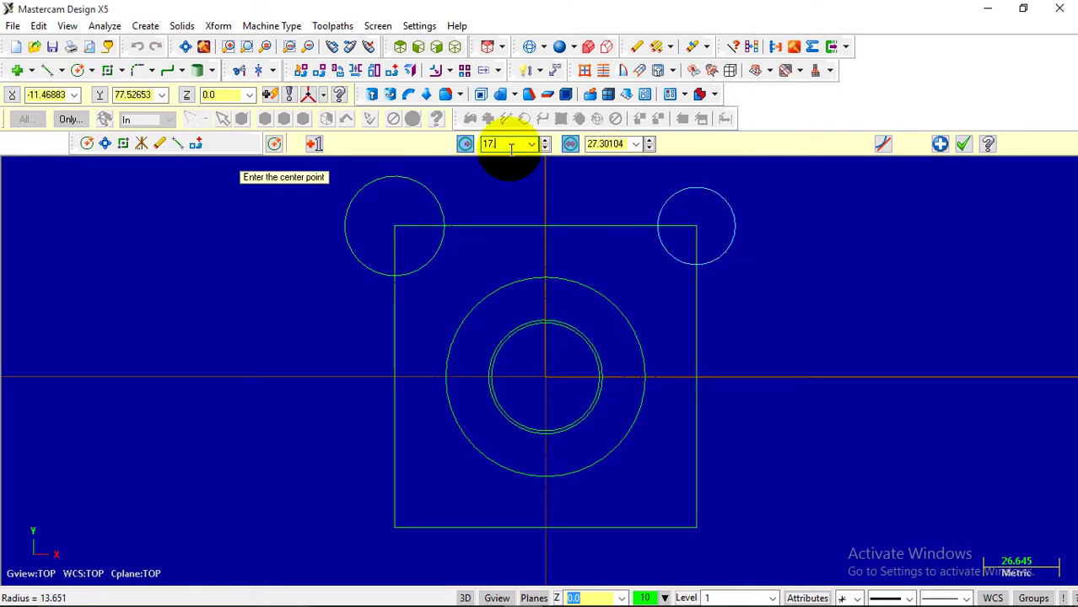
type(".26229")
key("Return")
- Draw a circle with a 17.5 mm radius centered on the square's lower-left corner
left_click(435, 486)
left_click(500, 144)
left_click(498, 148)
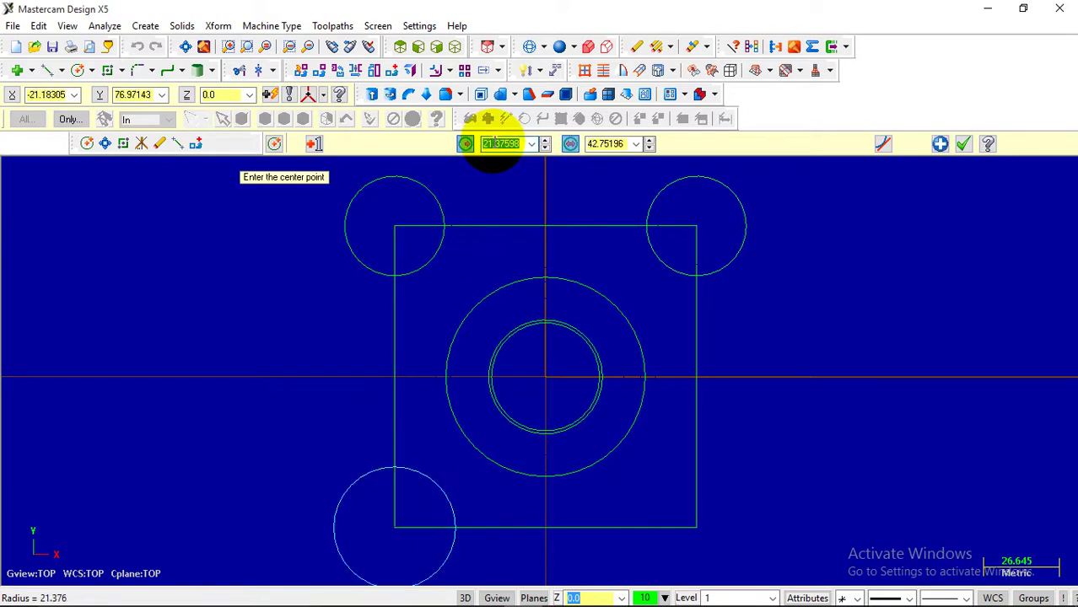
type("17.26229")
key("Return")
- Draw a circle with a 17.5 mm radius centered on the square's lower-right corner
left_click(686, 508)
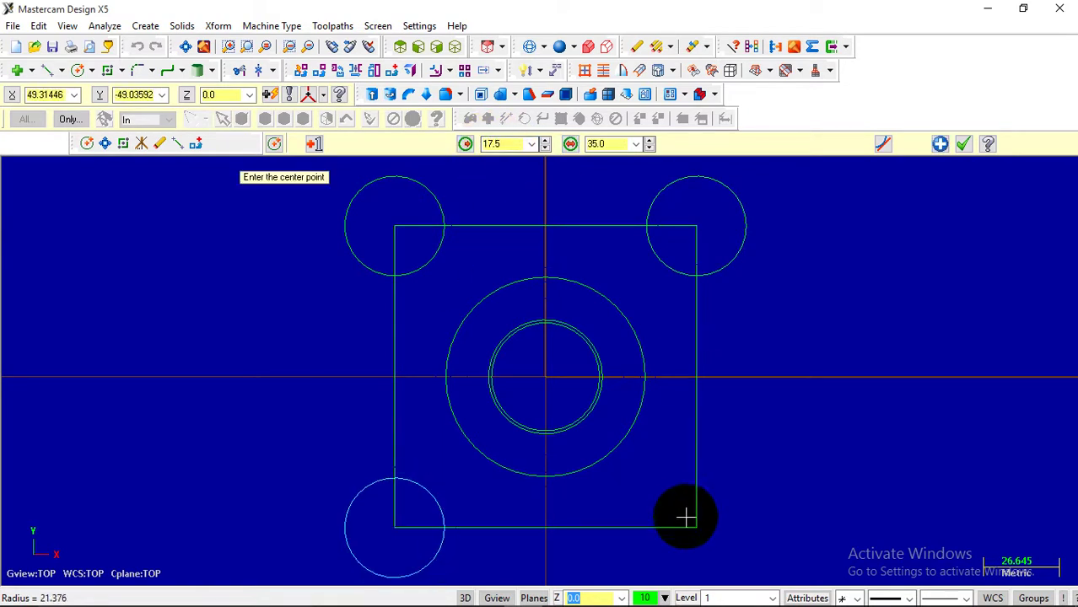
left_click(495, 147)
type("1")
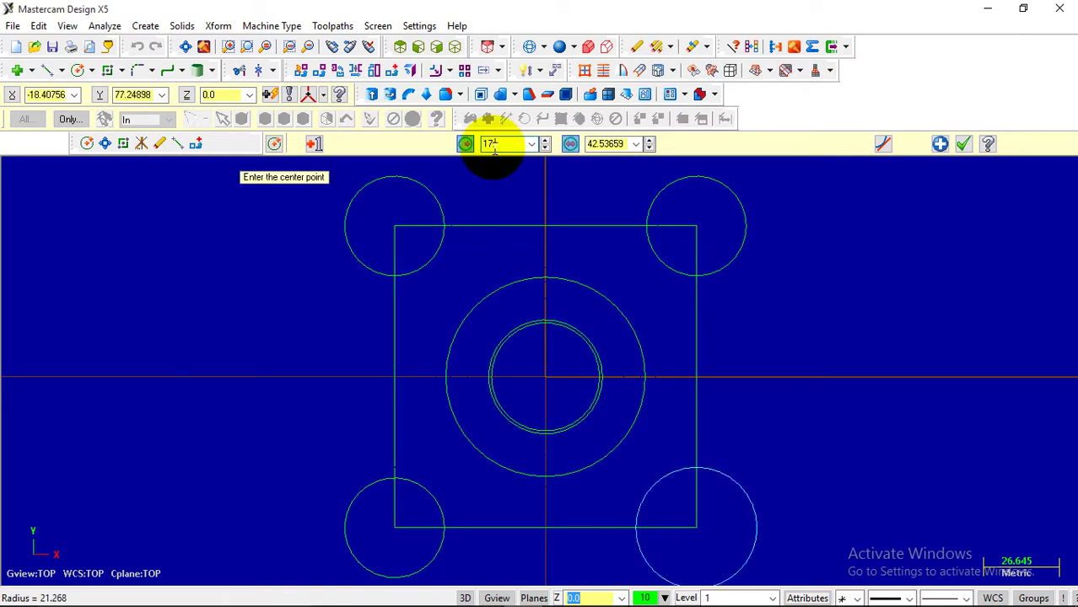
key("Return")
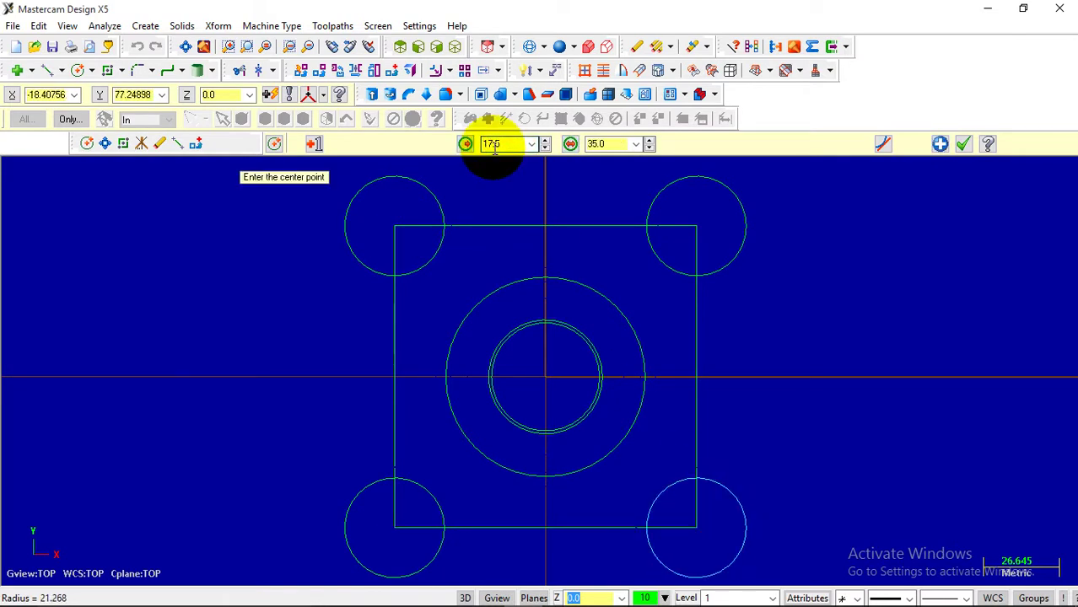
- Trim away the parts of the four corner circles outside the square using the divide mode of Trim
left_click(240, 73)
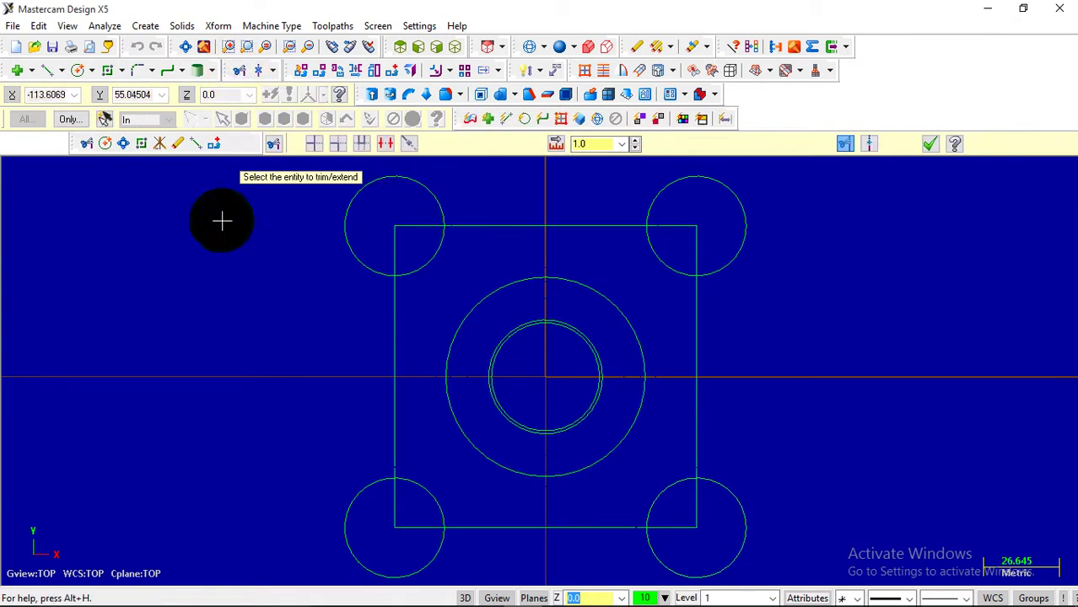
left_click(385, 144)
left_click(385, 180)
left_click(669, 184)
left_click(743, 240)
left_click(741, 497)
left_click(687, 567)
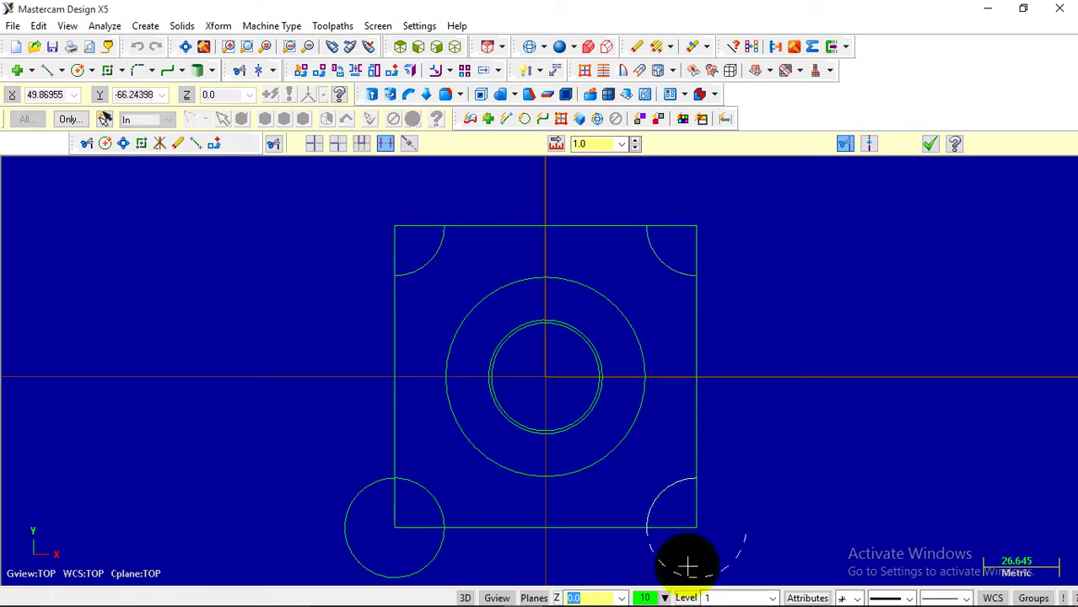
left_click(441, 562)
left_click(353, 449)
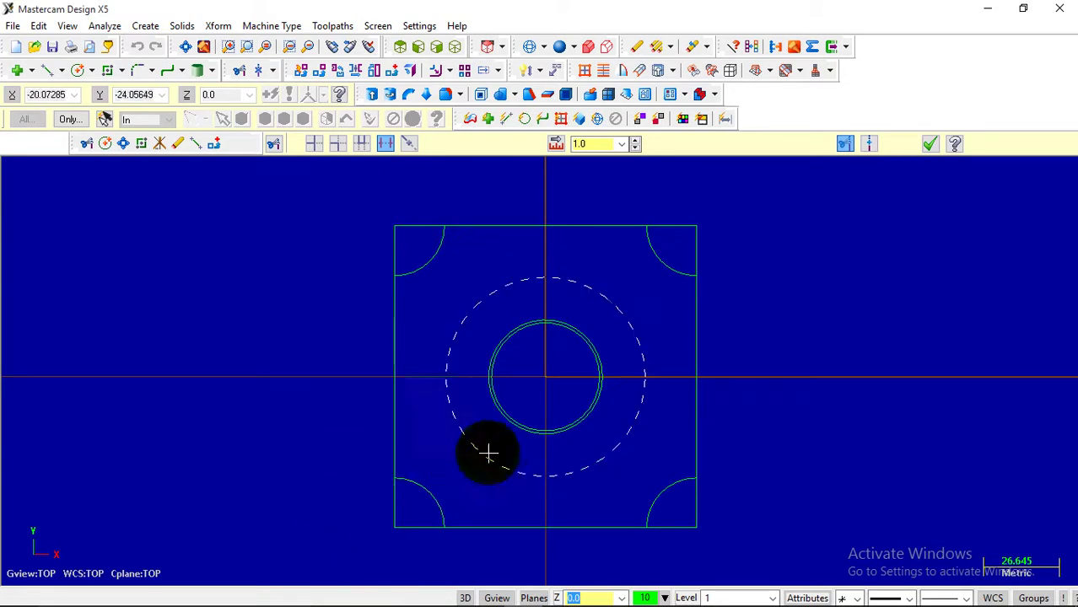
- Draw a horizontal line through the center from the midpoint of the square's left edge to the midpoint of its right edge
left_click(47, 70)
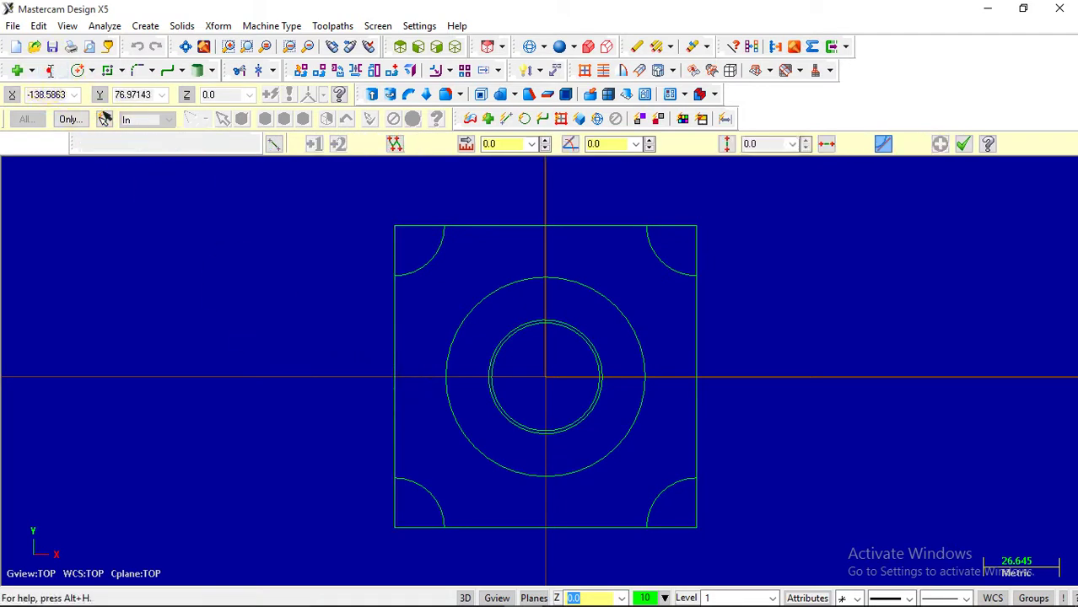
left_click(559, 594)
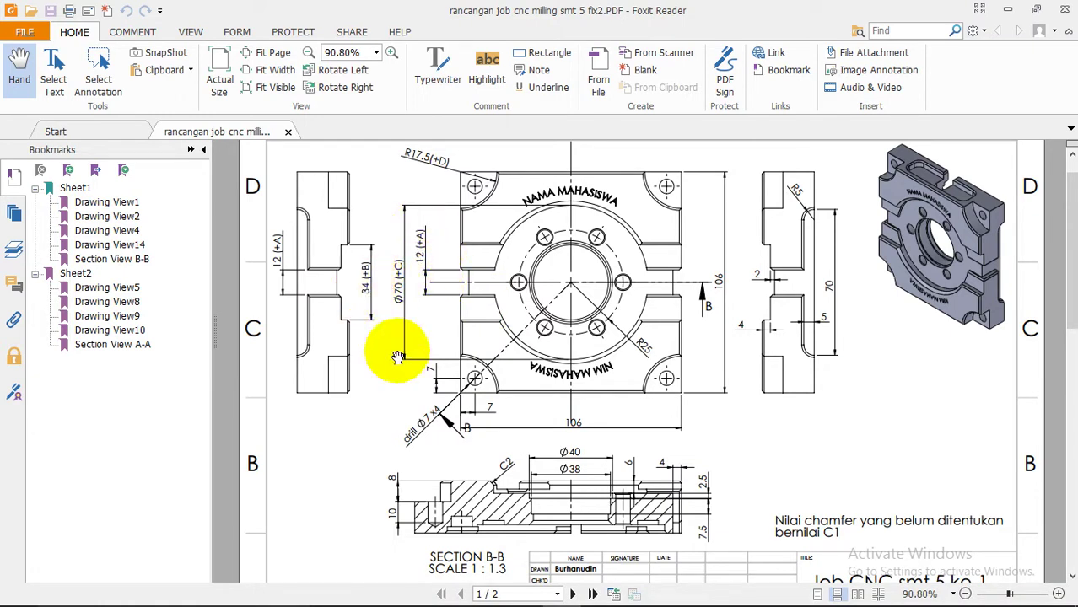
left_click(520, 591)
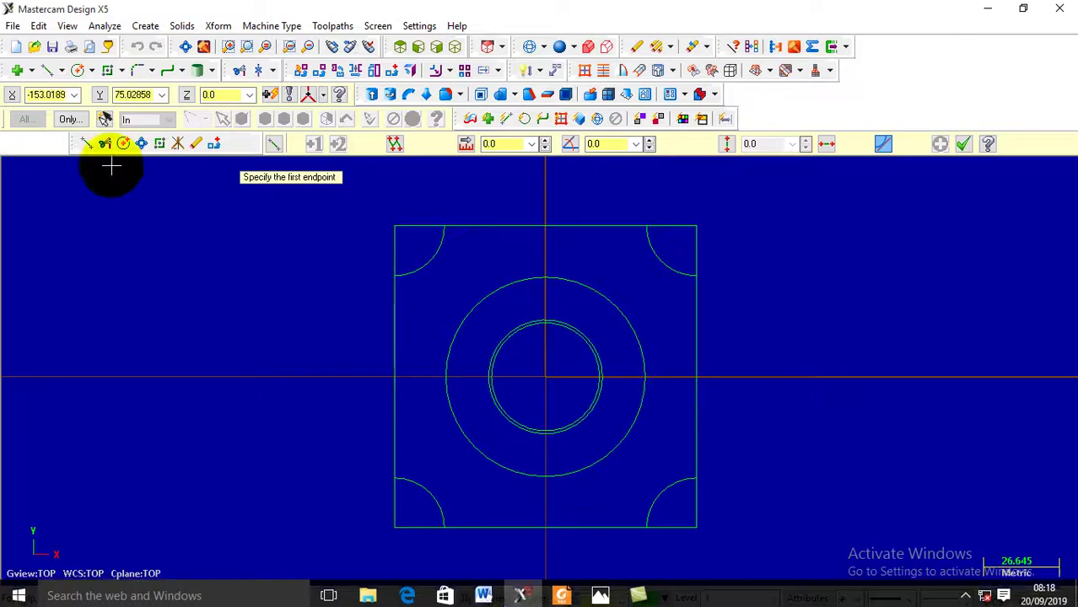
left_click(395, 377)
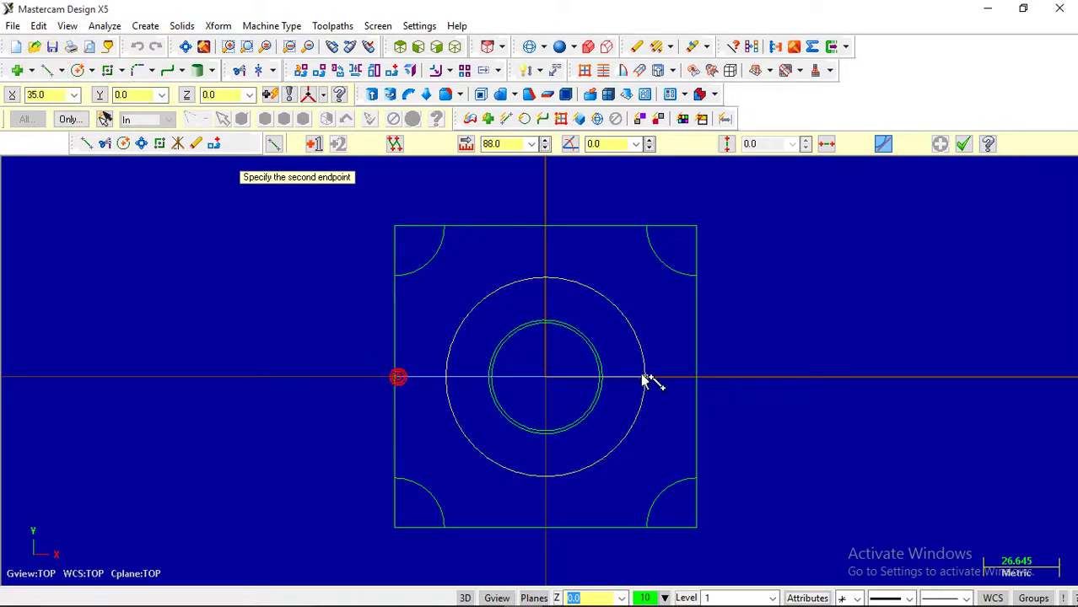
left_click(696, 376)
- Offset copies of the horizontal center line by 6 mm to both sides
left_click(451, 71)
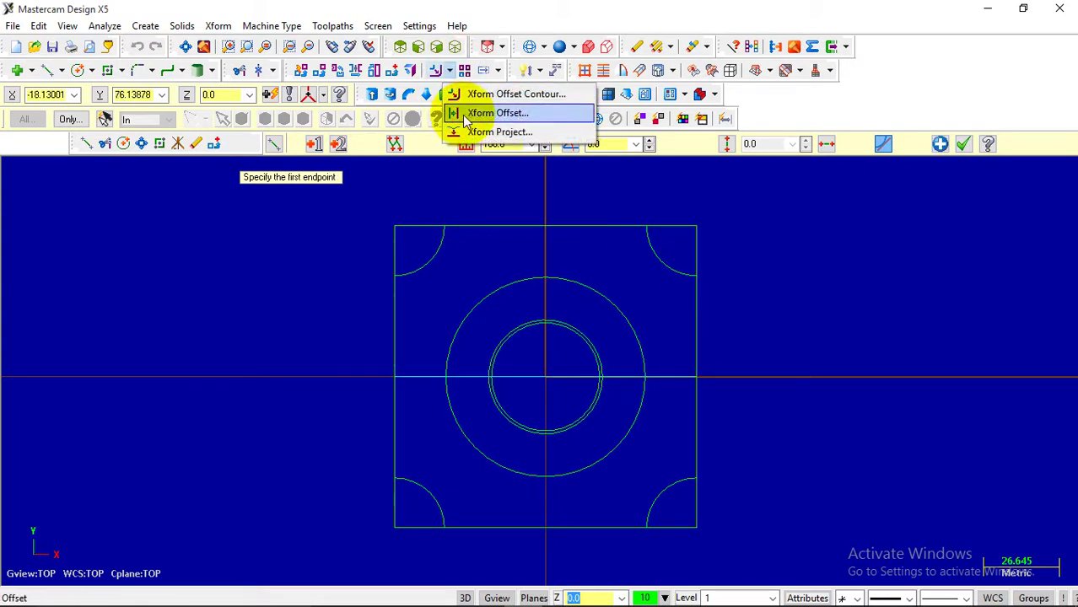
left_click(466, 117)
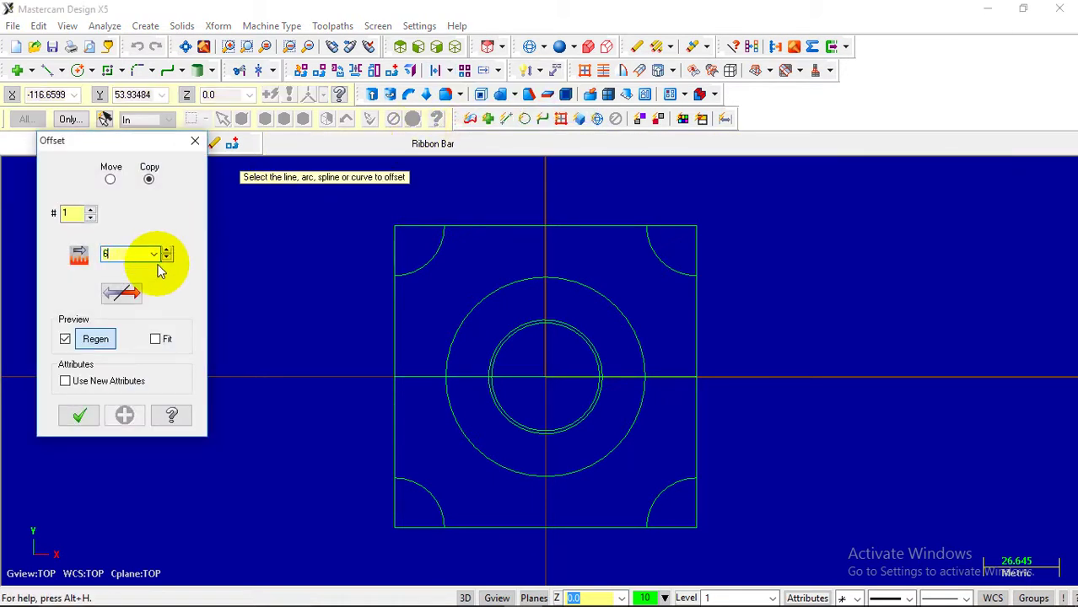
type("6")
left_click(124, 297)
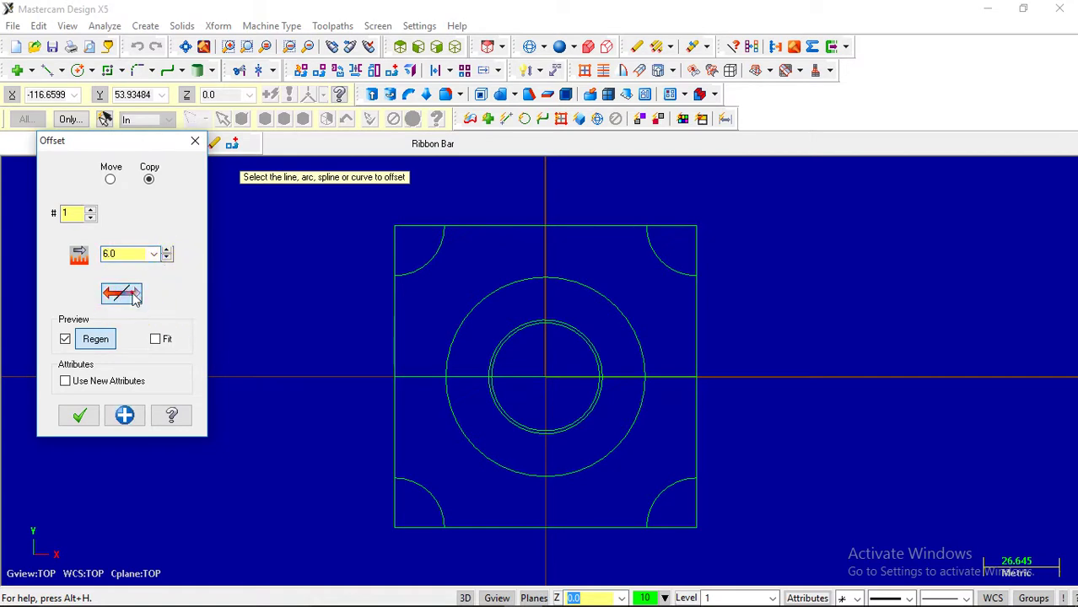
left_click(125, 295)
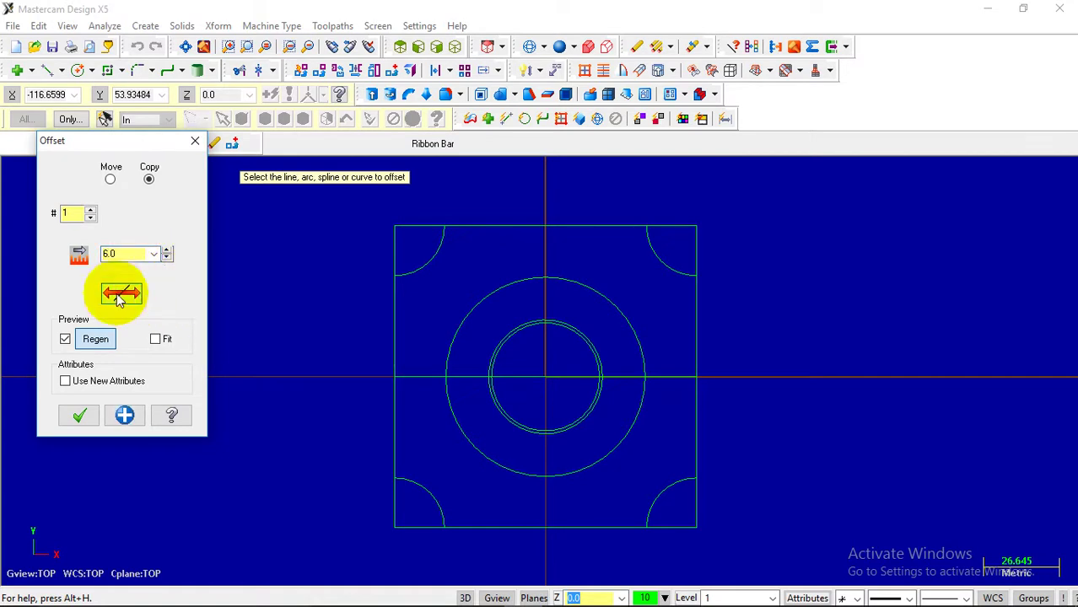
left_click(422, 375)
left_click(125, 415)
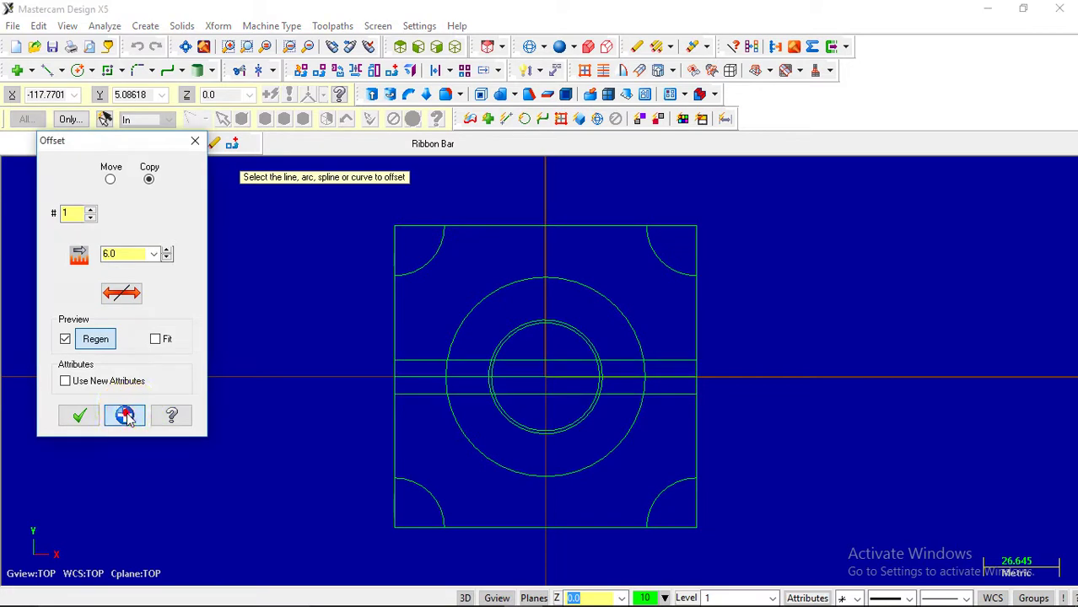
- Offset copies of the horizontal center line by 17 mm to both sides
left_click(131, 289)
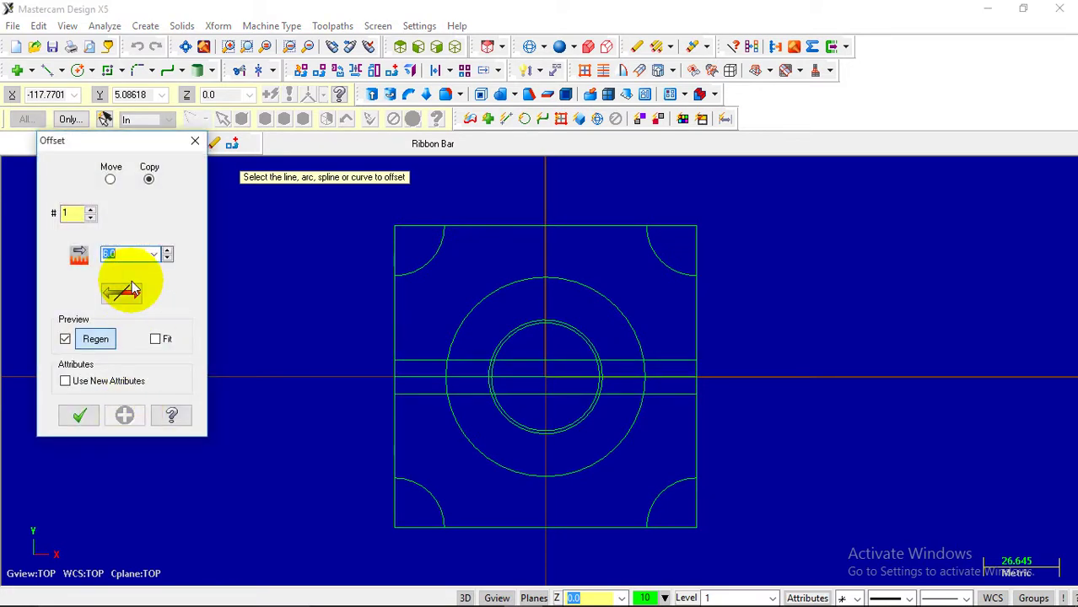
left_click(135, 252)
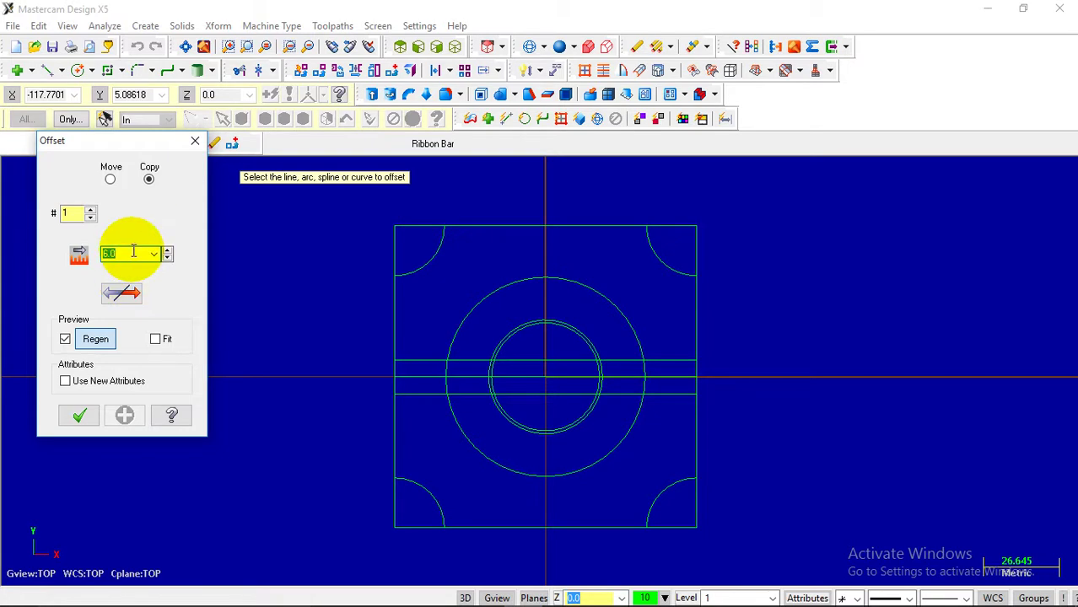
type("17")
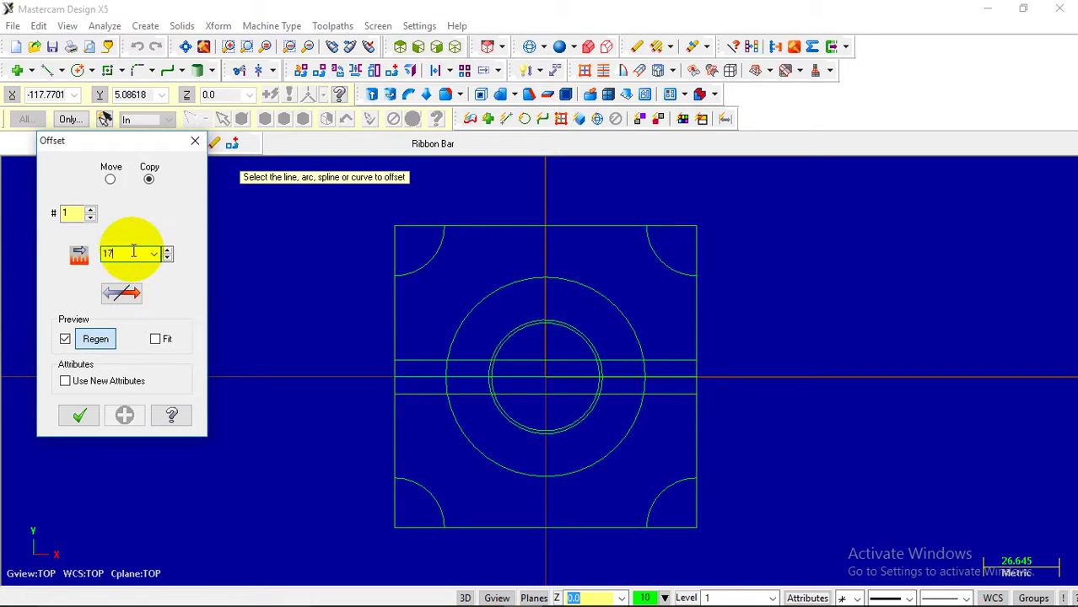
left_click(130, 293)
left_click(118, 295)
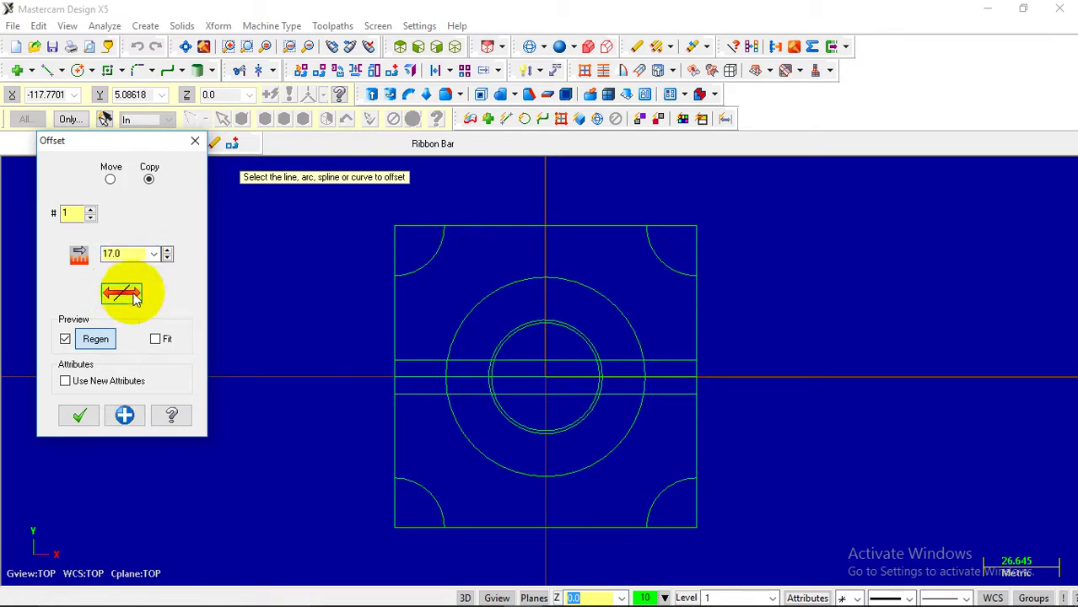
left_click(414, 379)
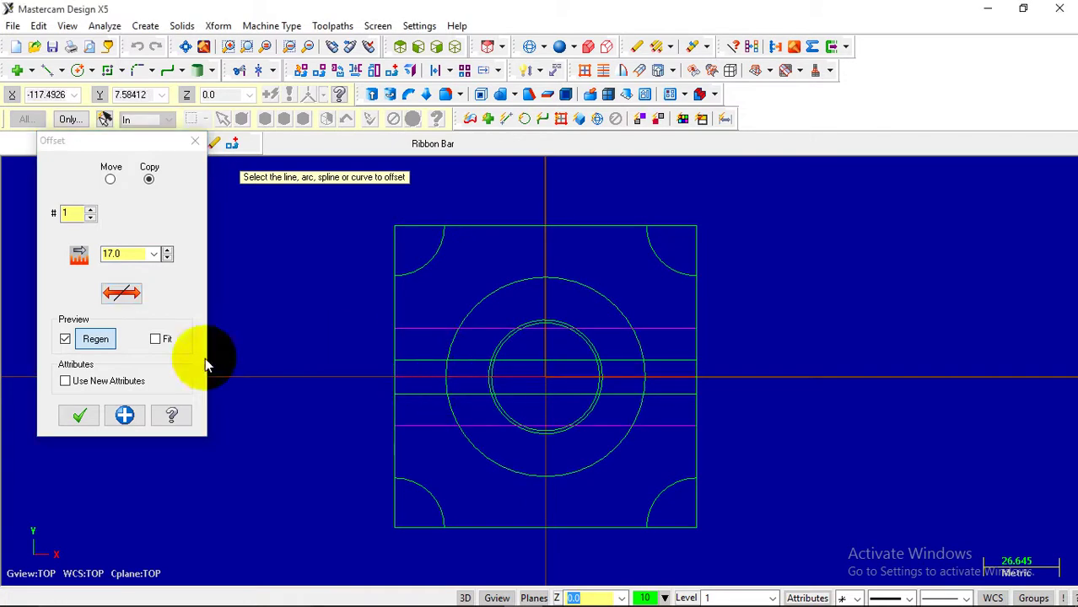
left_click(81, 415)
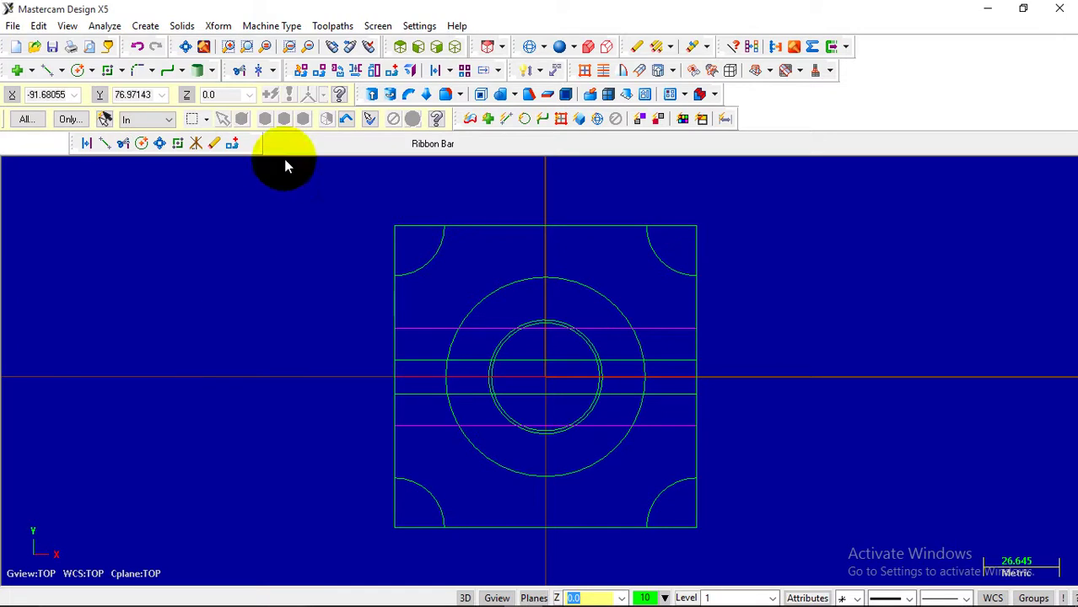
- Remove the left-hand segments of both 17 mm offset lines between the large circle and the inner circles using Divide / Delete
left_click(250, 70)
left_click(240, 118)
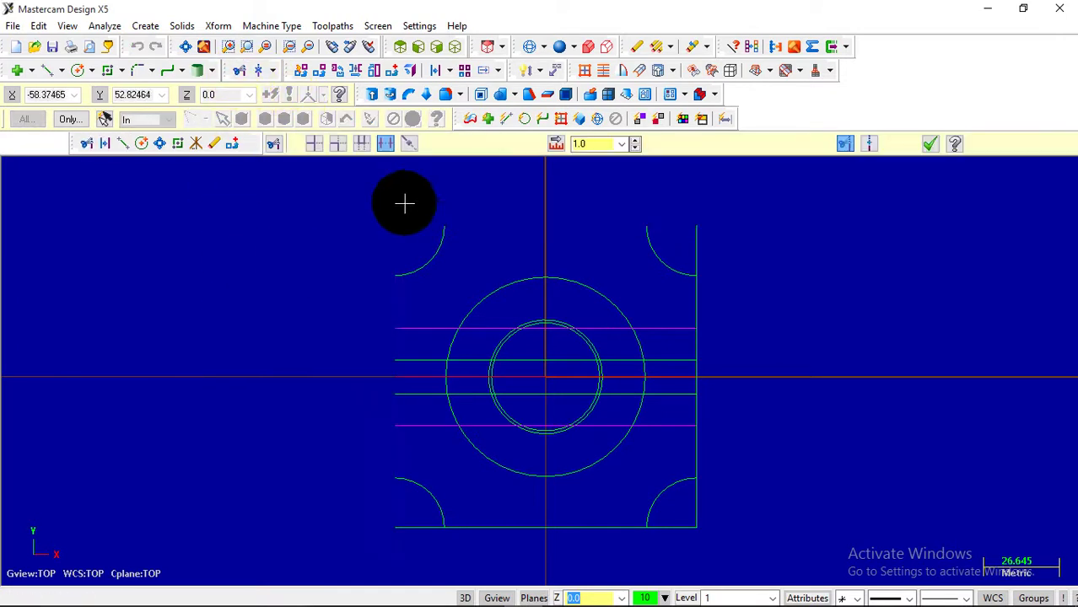
left_click(385, 145)
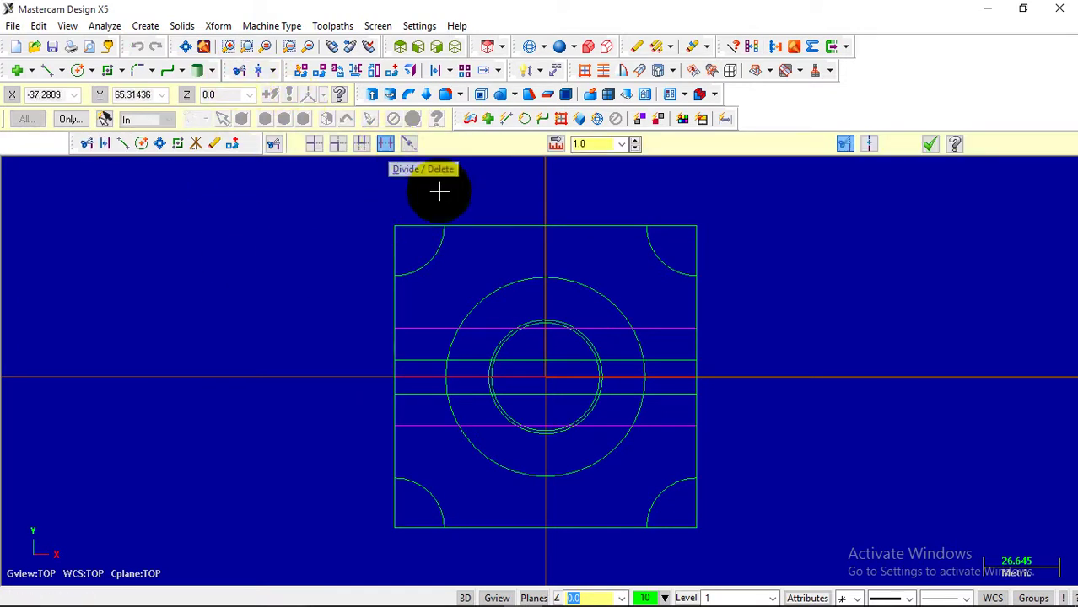
left_click(465, 401)
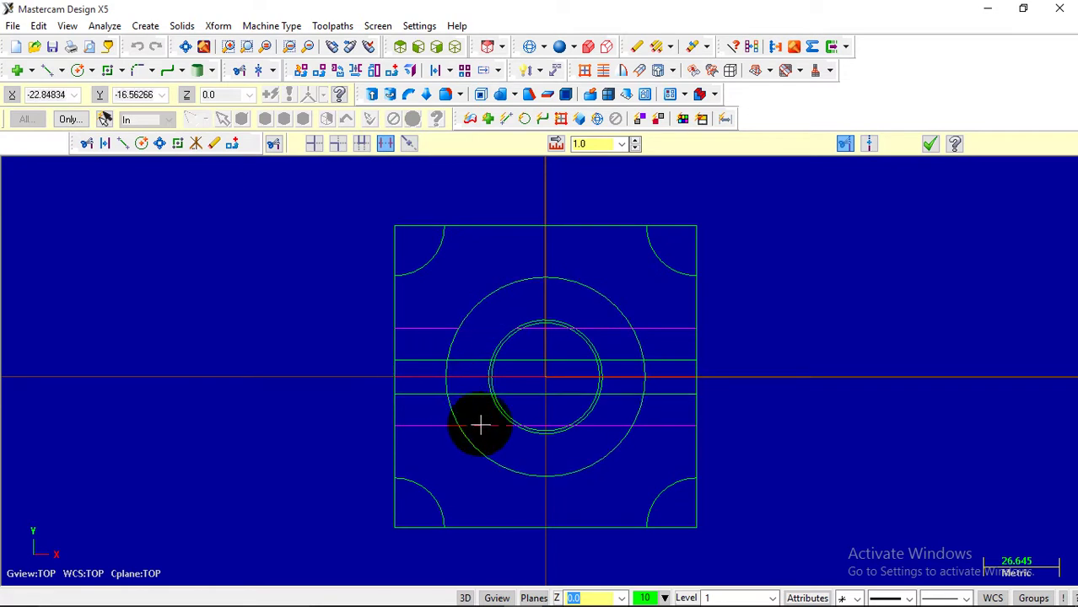
left_click(609, 354)
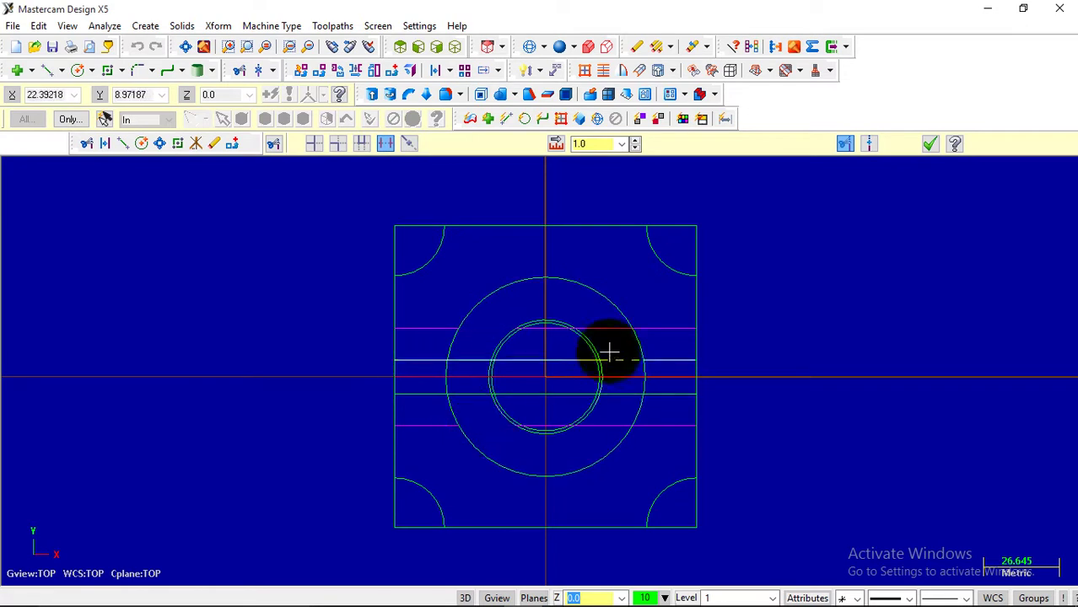
left_click(391, 246)
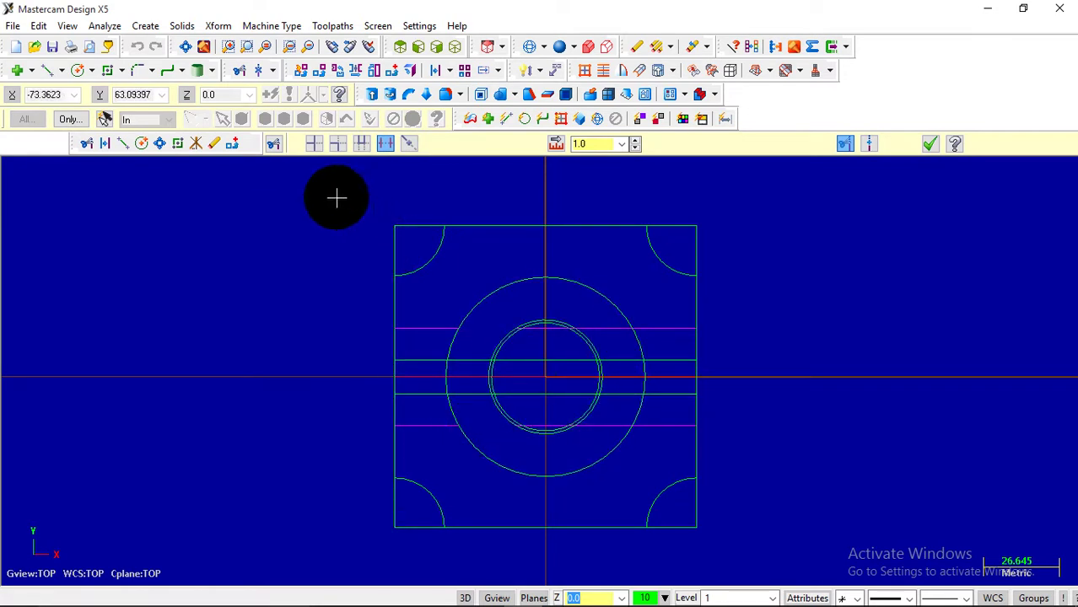
- Trim the right-hand part of the upper 17 mm offset line back to the large circle
left_click(311, 149)
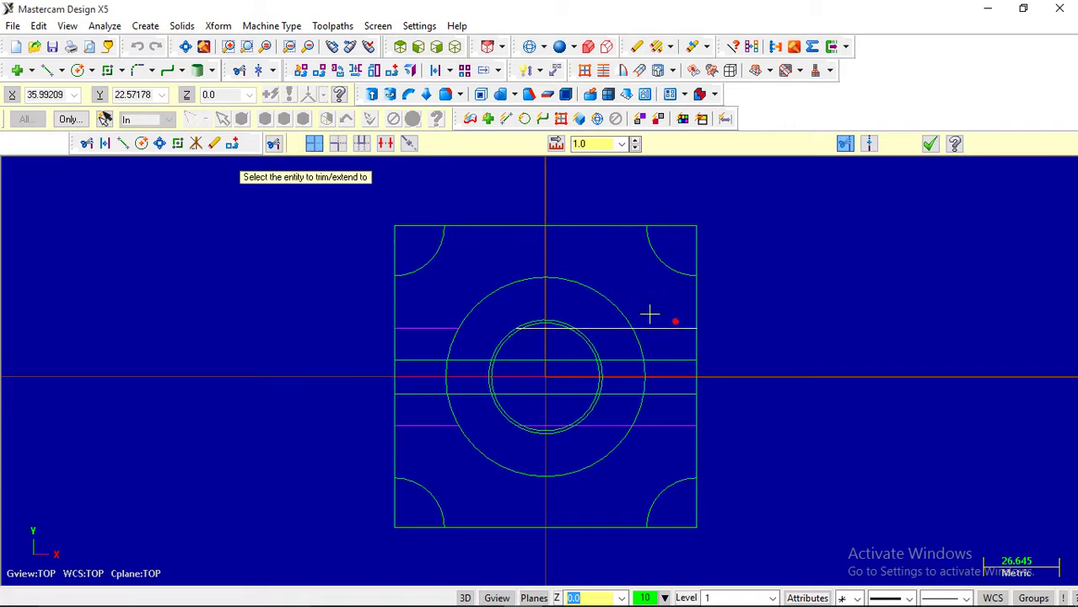
left_click(665, 359)
left_click(642, 346)
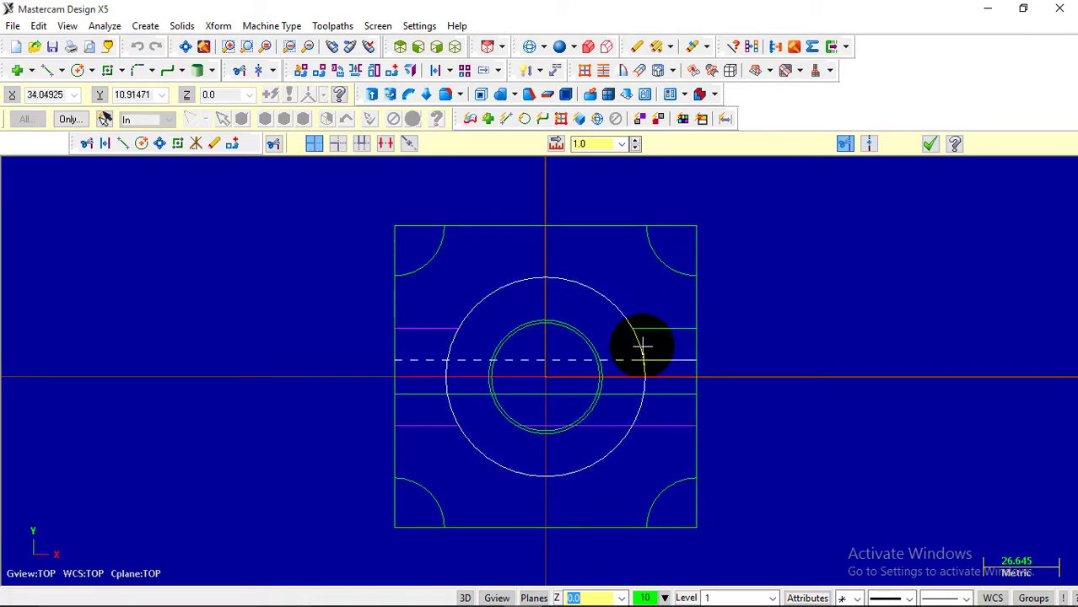
- Divide the 6 mm offset lines at the large circle's left side and trim the remaining right-hand lines back to the circle
left_click(386, 143)
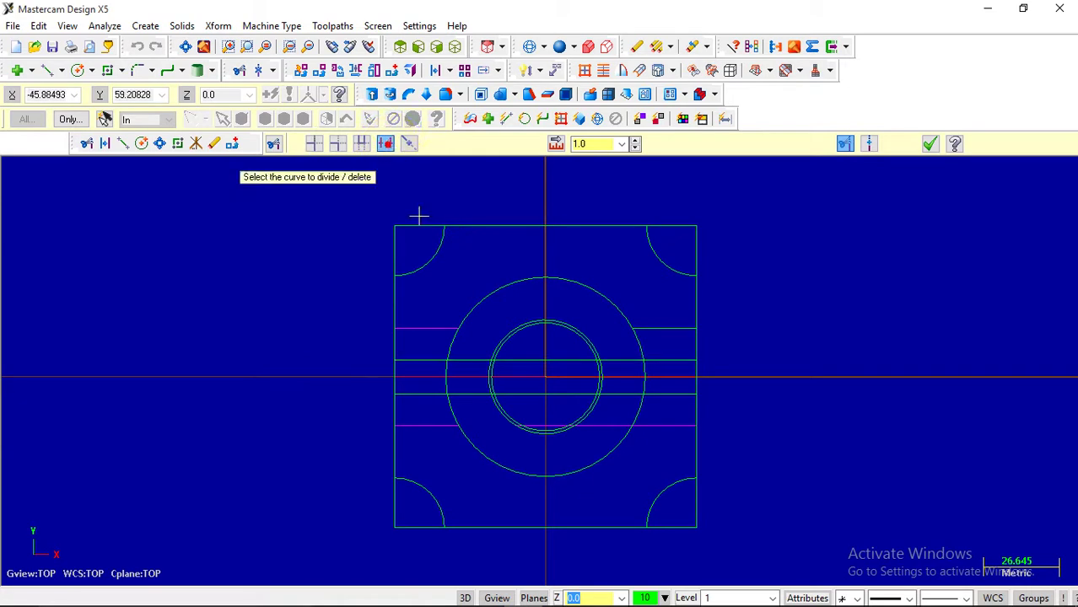
left_click(463, 361)
left_click(311, 148)
left_click(311, 149)
left_click(669, 361)
left_click(643, 345)
left_click(659, 390)
left_click(623, 442)
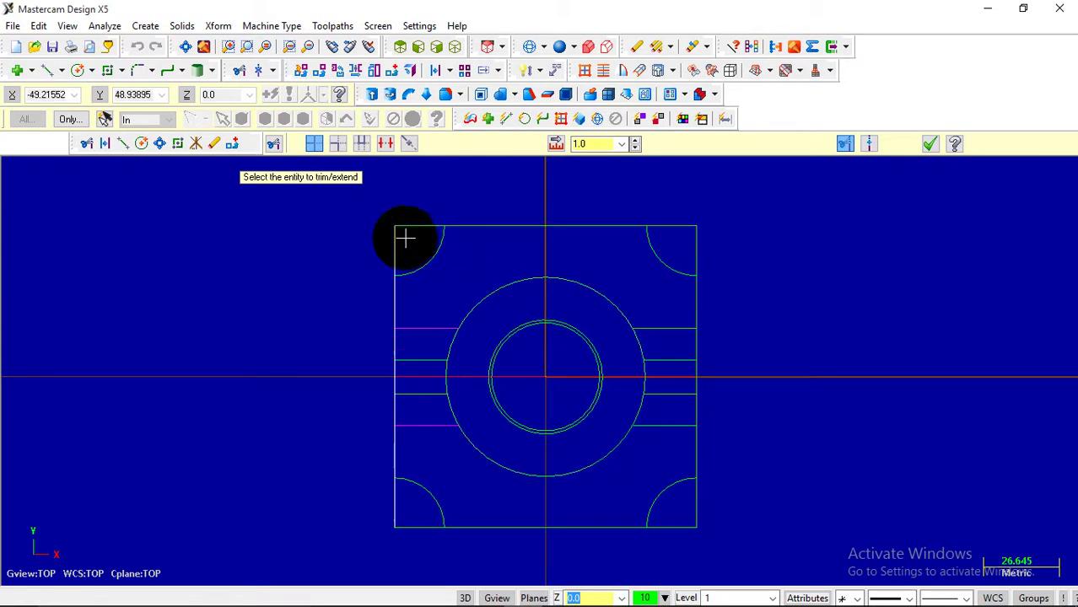
- Offset copies of the square's bottom and left edges inward by 7 mm, following the hole position in the PDF drawing
scroll(405, 239, "up", 5)
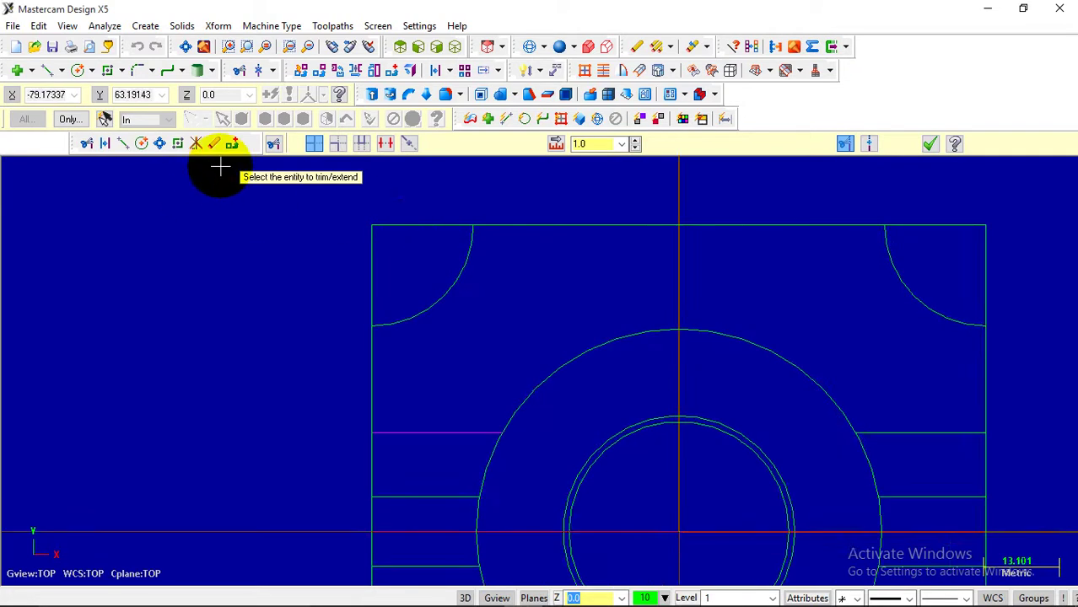
left_click(436, 73)
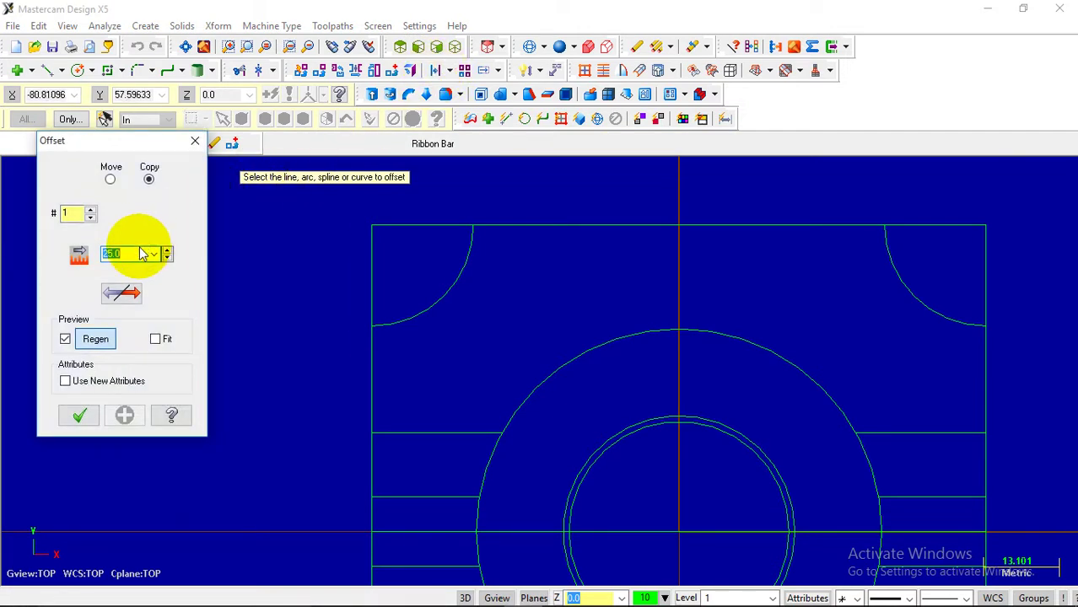
type("7.0")
scroll(345, 253, "down", 3)
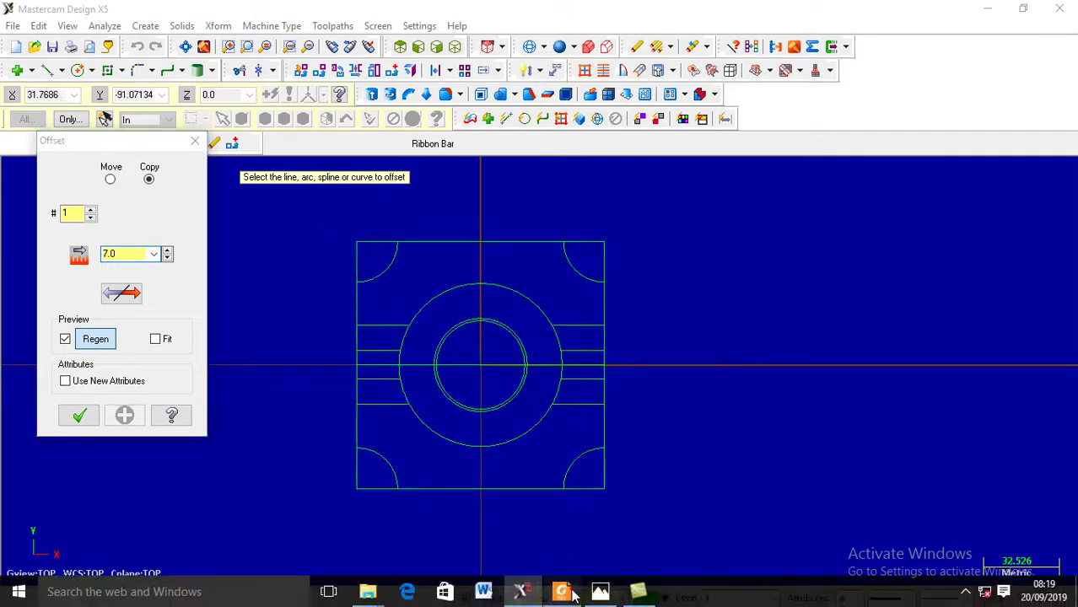
left_click(560, 591)
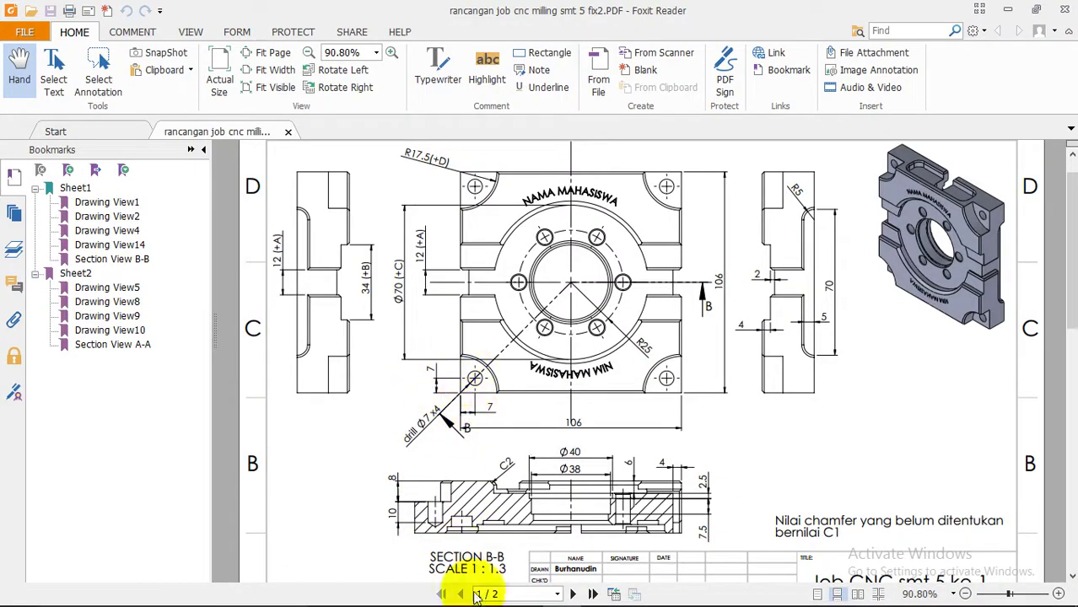
left_click(522, 591)
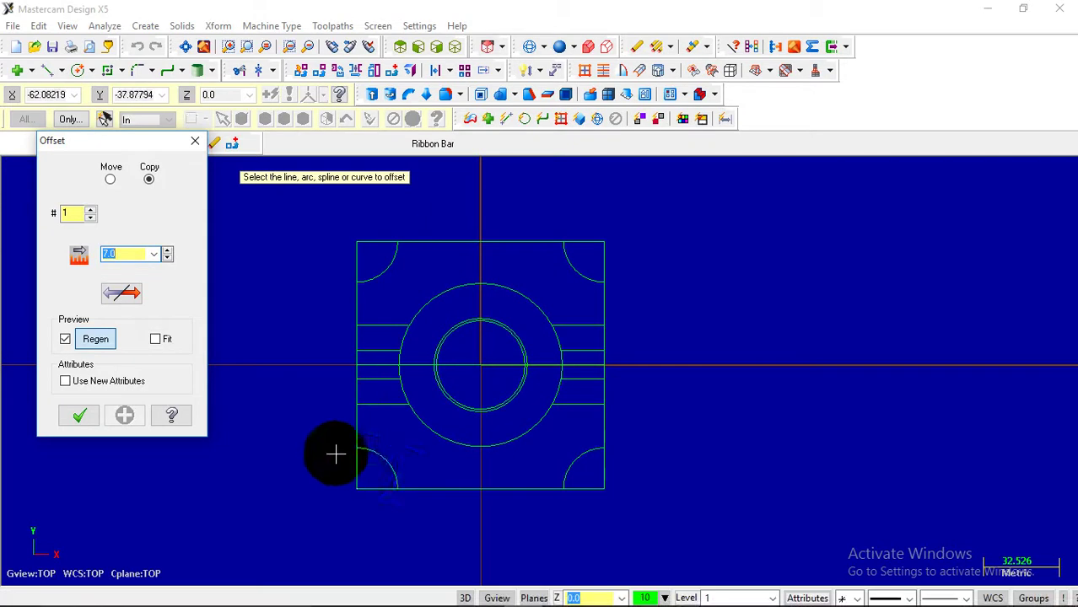
left_click(392, 487)
left_click(374, 460)
left_click(358, 464)
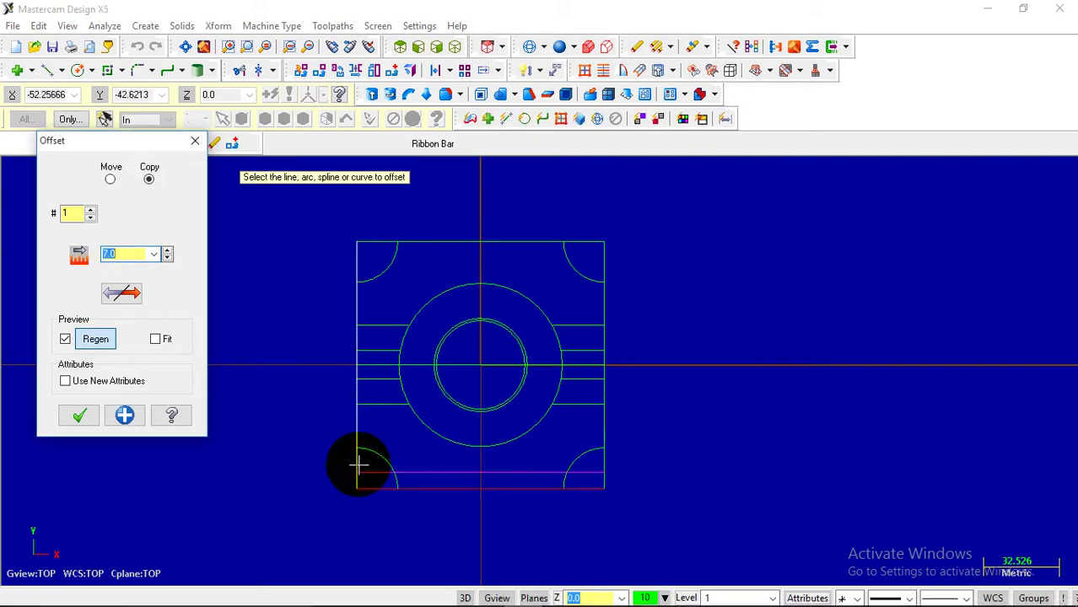
left_click(382, 477)
left_click(79, 414)
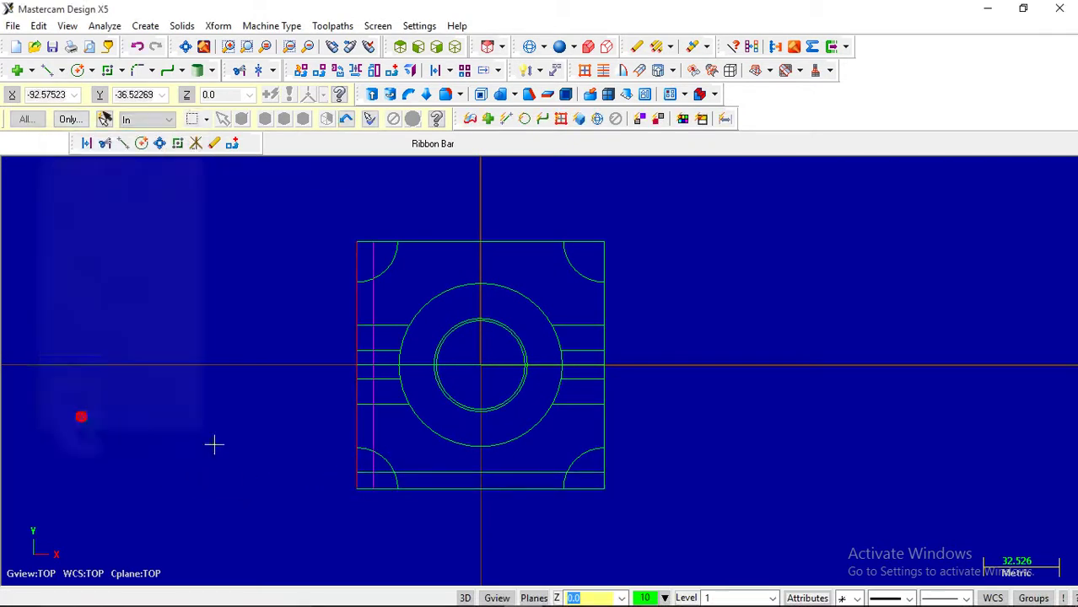
- Draw a 7 mm diameter circle centred where the two 7 mm offset lines cross in the lower-left corner, and delete both offset lines
scroll(392, 479, "down", 2)
scroll(392, 479, "up", 6)
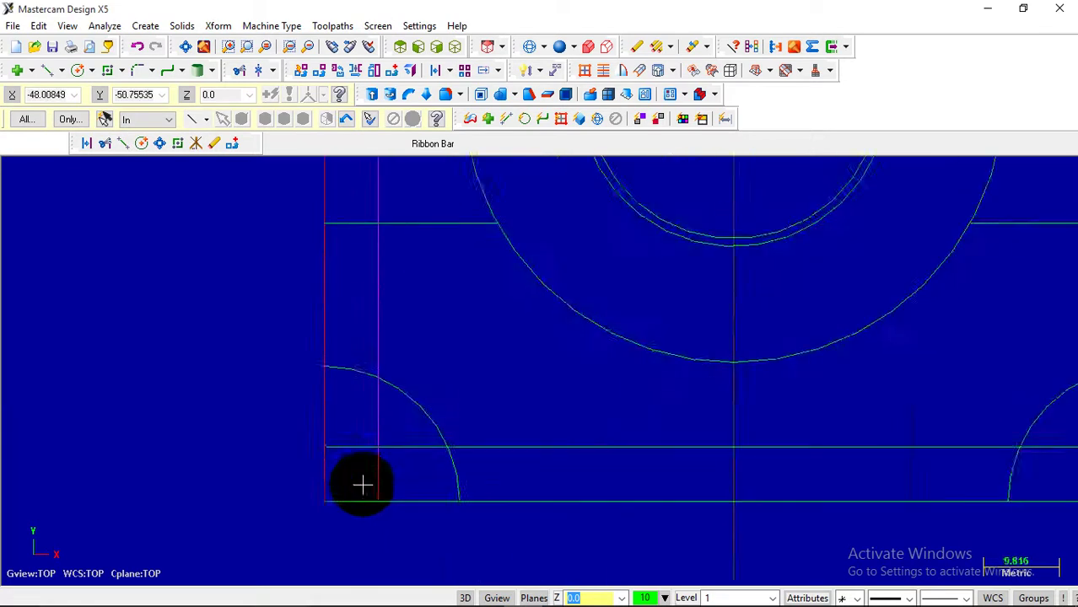
left_click(78, 70)
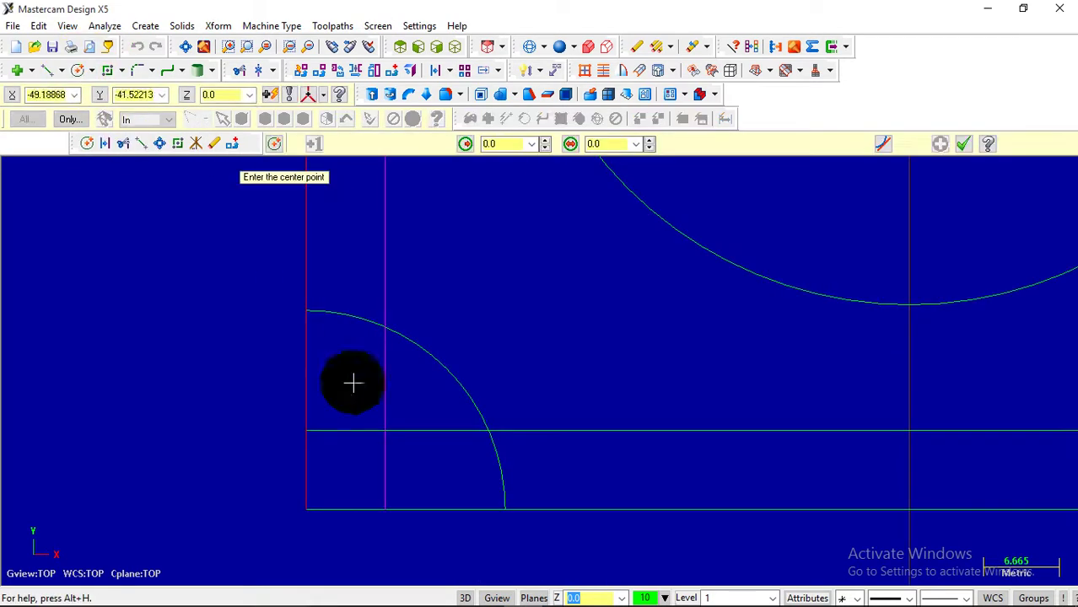
left_click(384, 429)
left_click(404, 402)
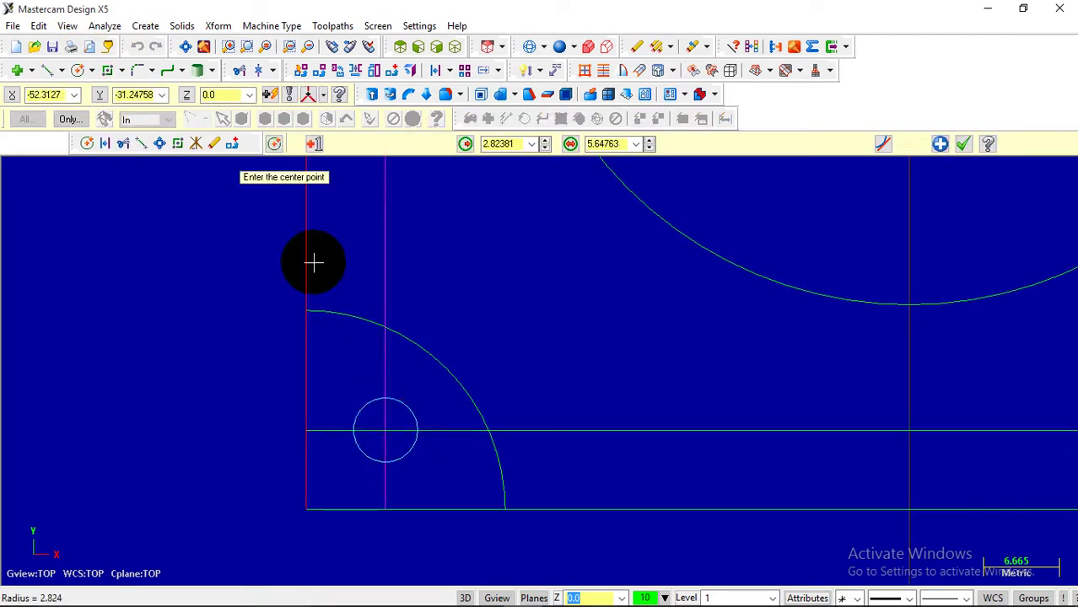
left_click(589, 147)
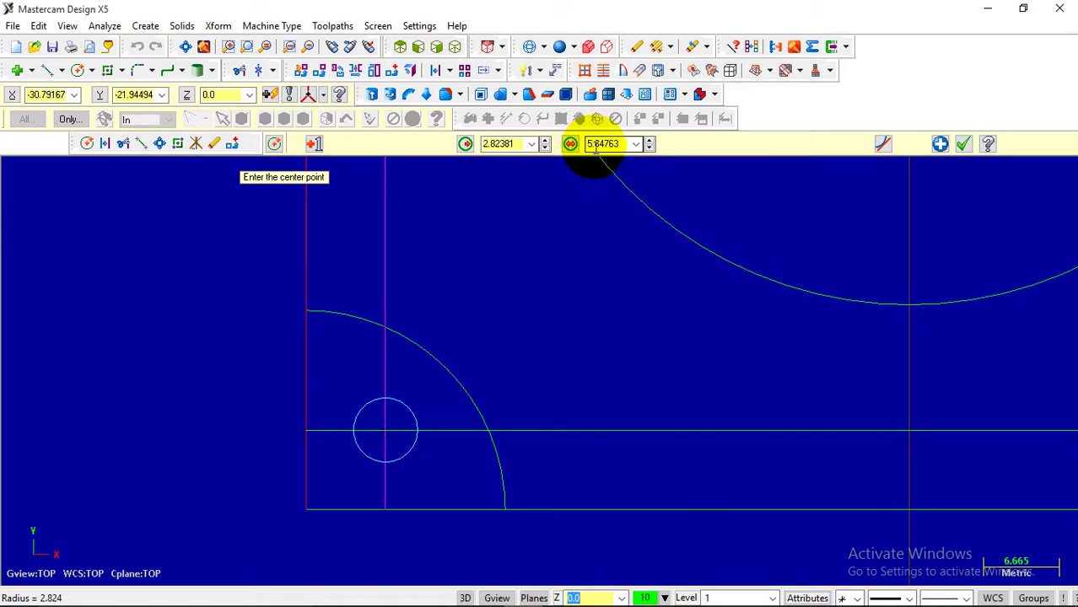
double_click(602, 145)
type("7.0")
key("Return")
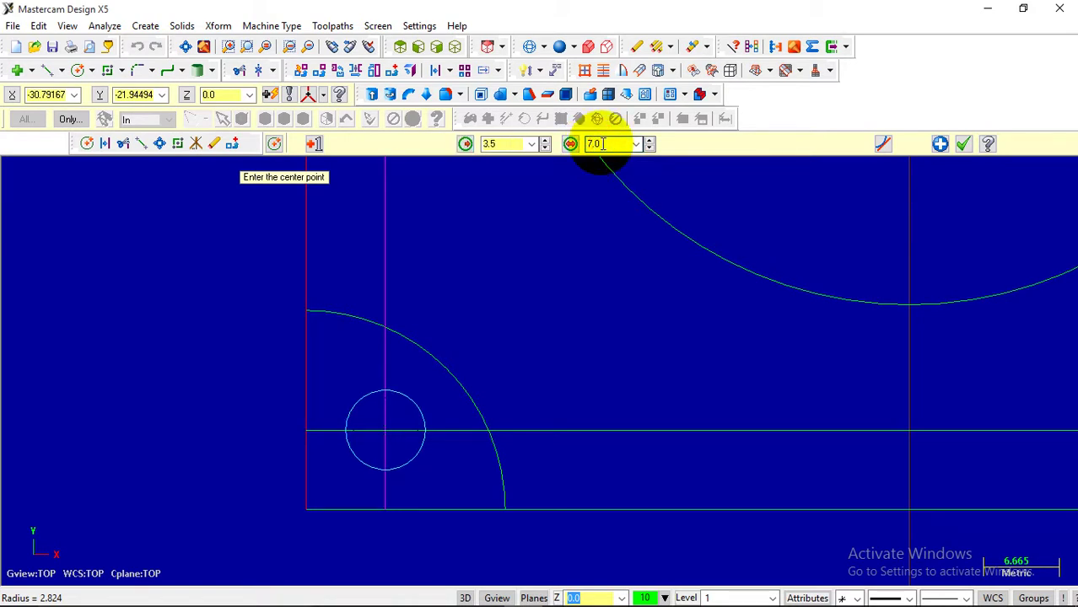
key("Escape")
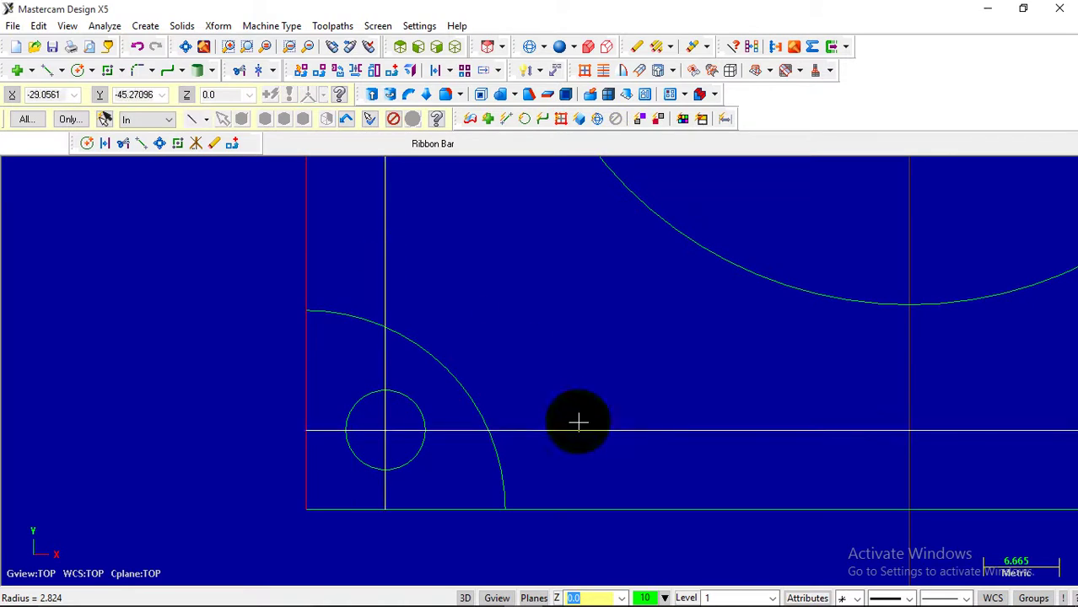
scroll(578, 422, "down", 3)
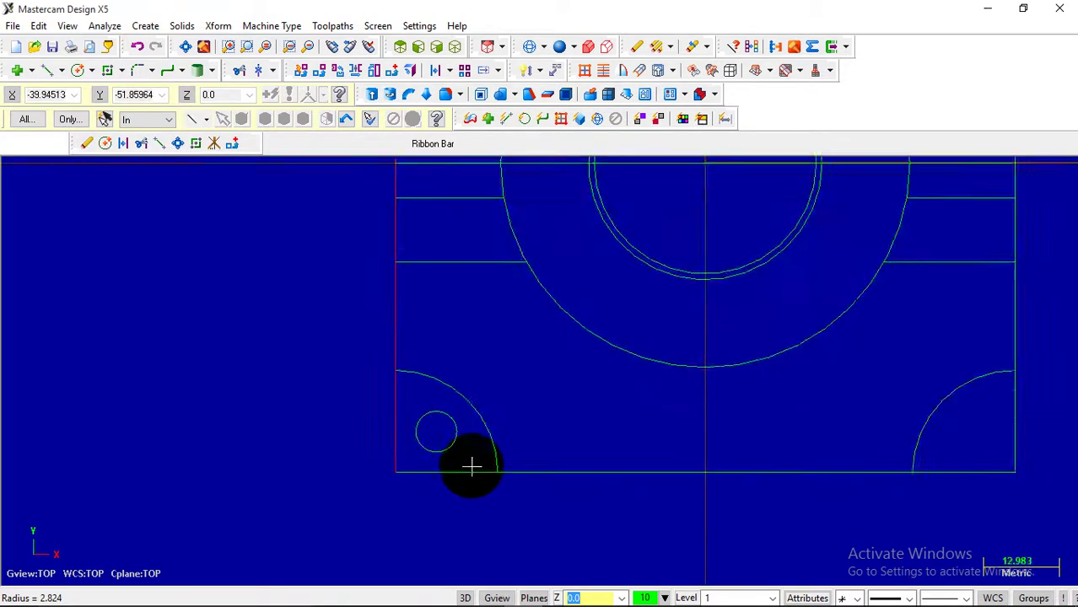
scroll(472, 466, "down", 1)
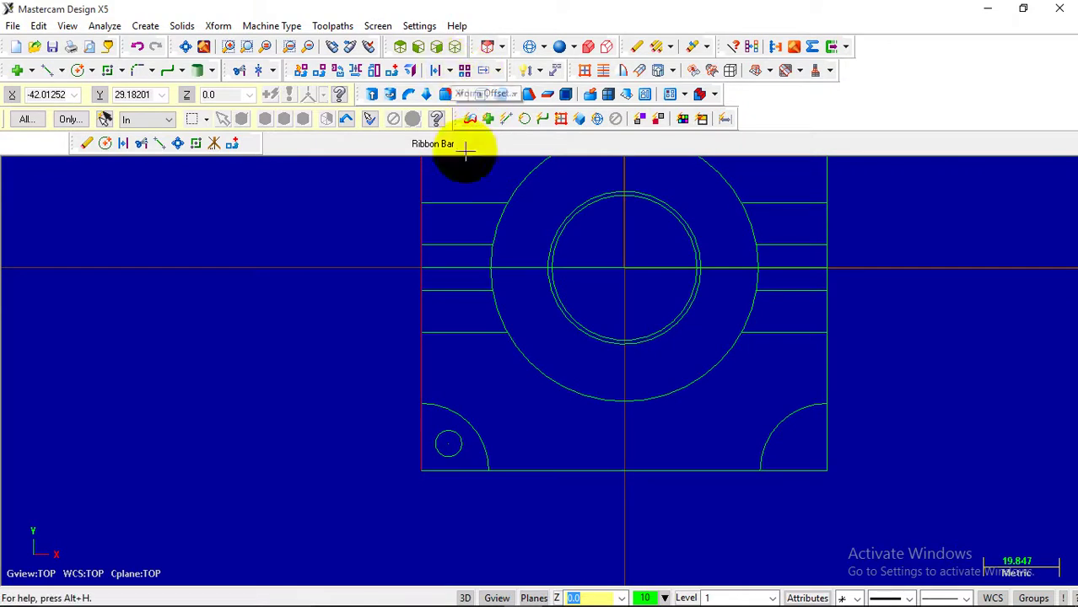
- Rotate-copy the corner hole circle about the origin with 3 copies at 90 degrees, placing one in each remaining corner
left_click(336, 73)
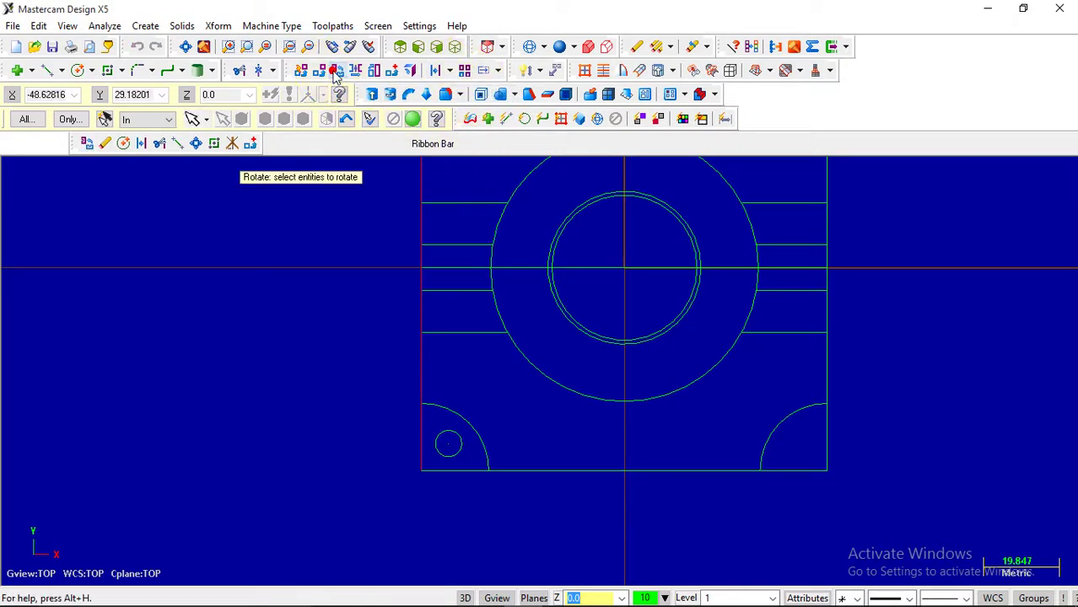
left_click(452, 430)
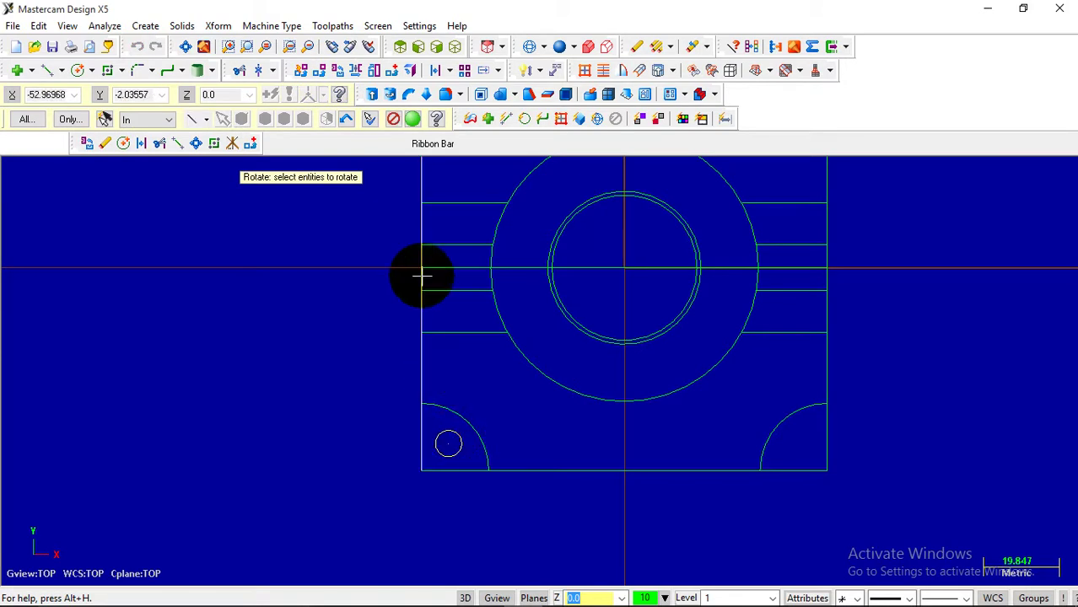
left_click(410, 118)
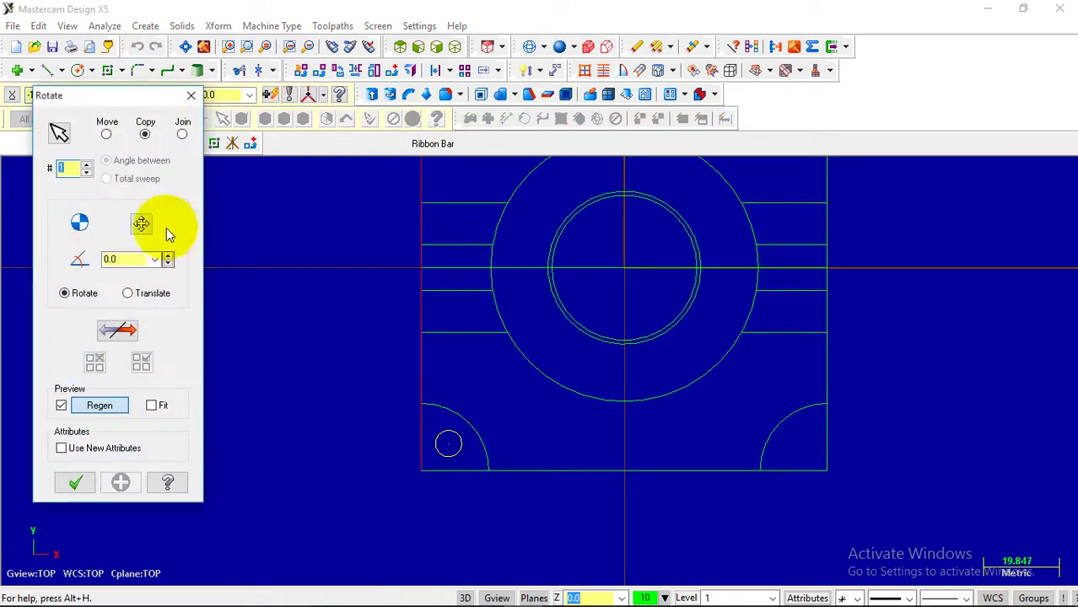
left_click(141, 223)
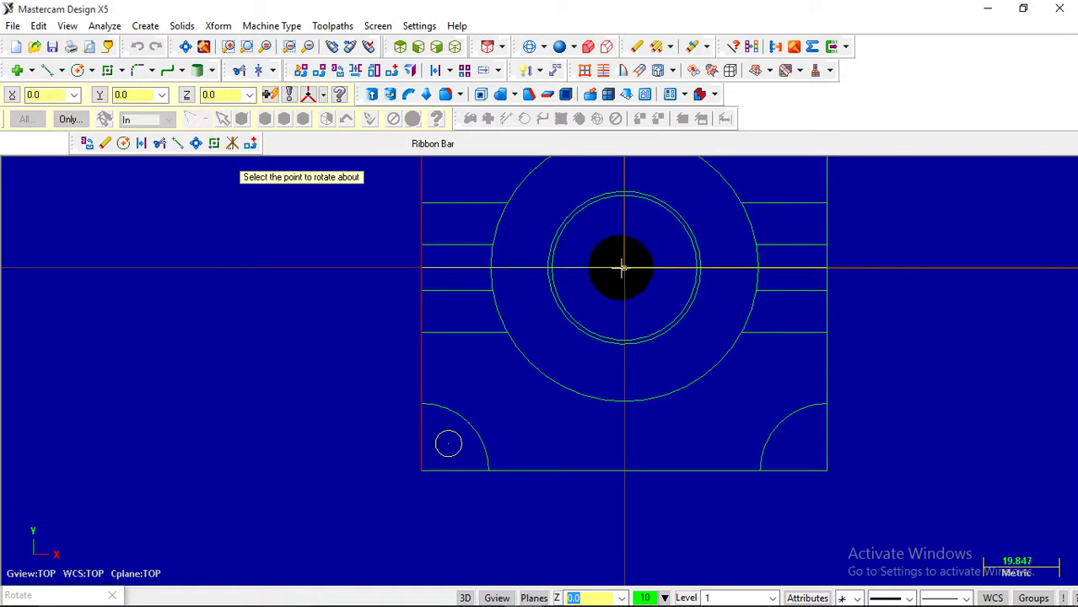
left_click(622, 269)
scroll(557, 438, "down", 3)
scroll(592, 380, "up", 1)
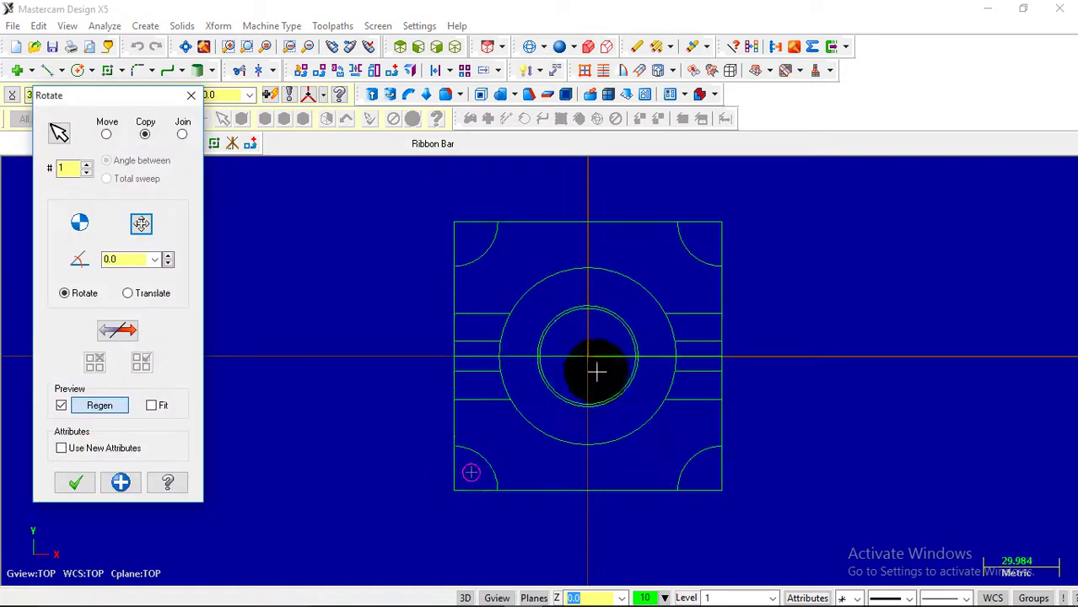
double_click(127, 259)
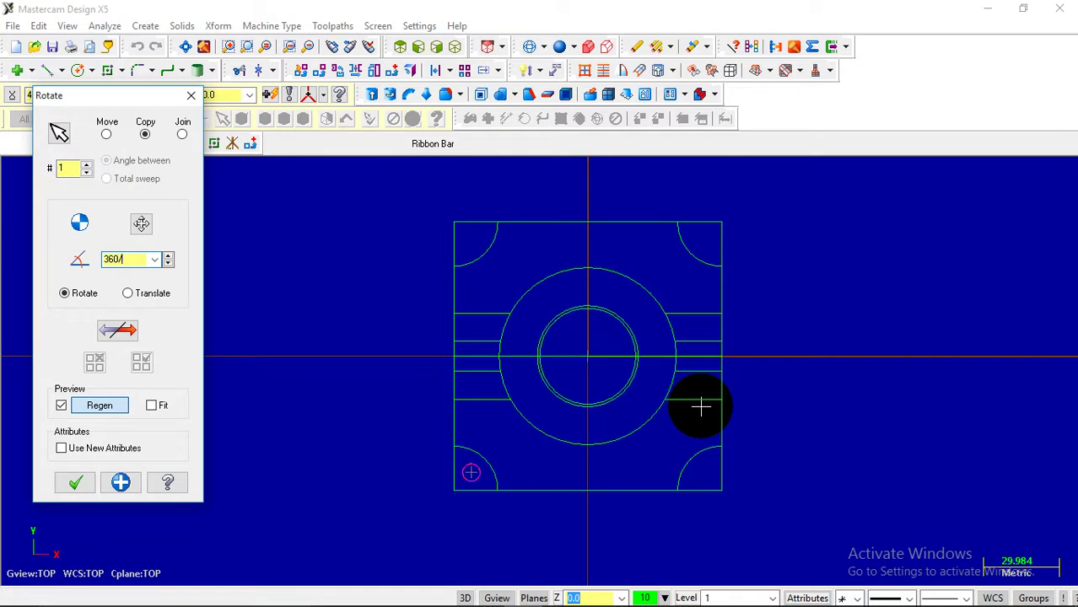
left_click(66, 168)
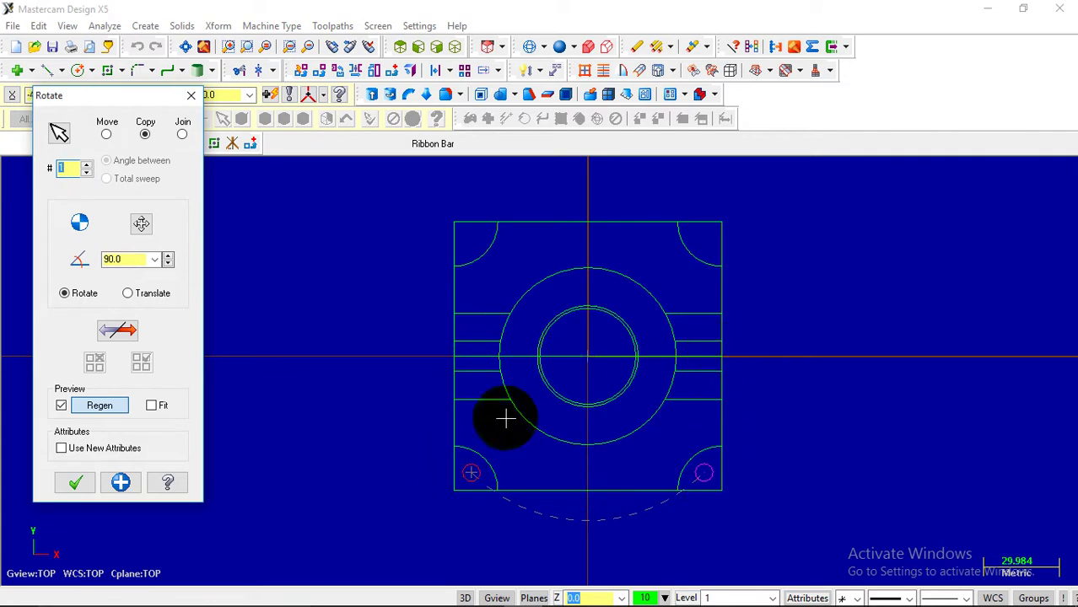
left_click(86, 163)
left_click(86, 164)
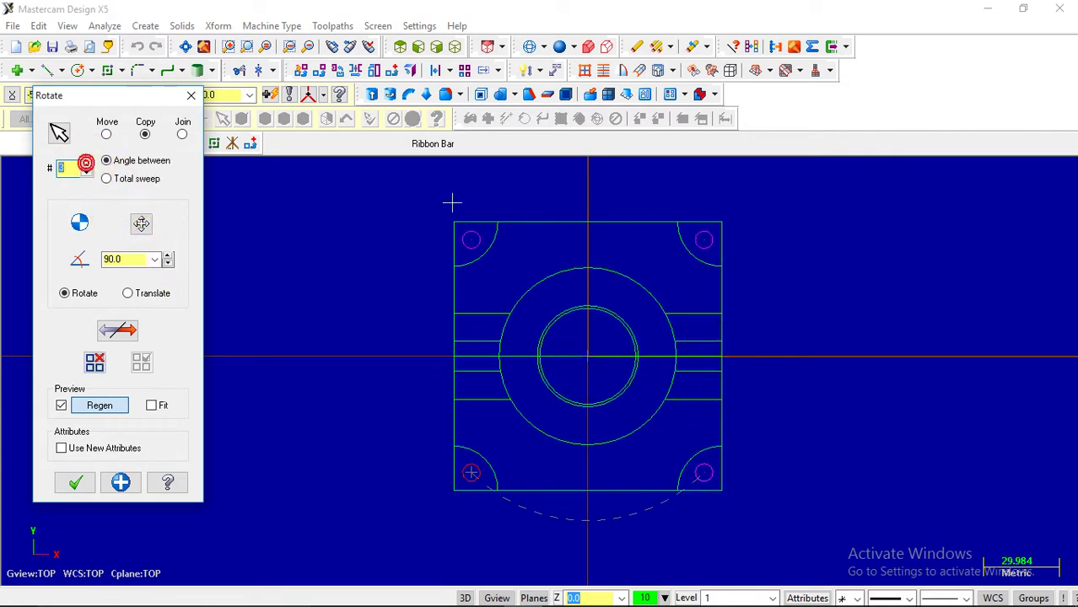
left_click(76, 482)
scroll(451, 489, "down", 1)
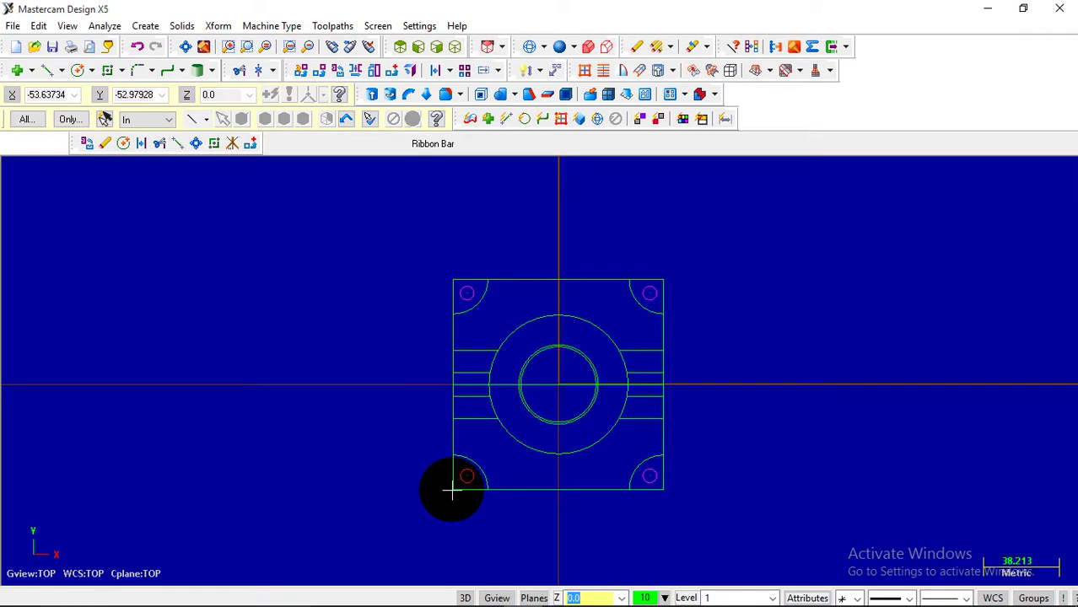
- Open the Create Letters settings and enter the text NAMA MAHASISWA
scroll(546, 313, "up", 2)
left_click(398, 48)
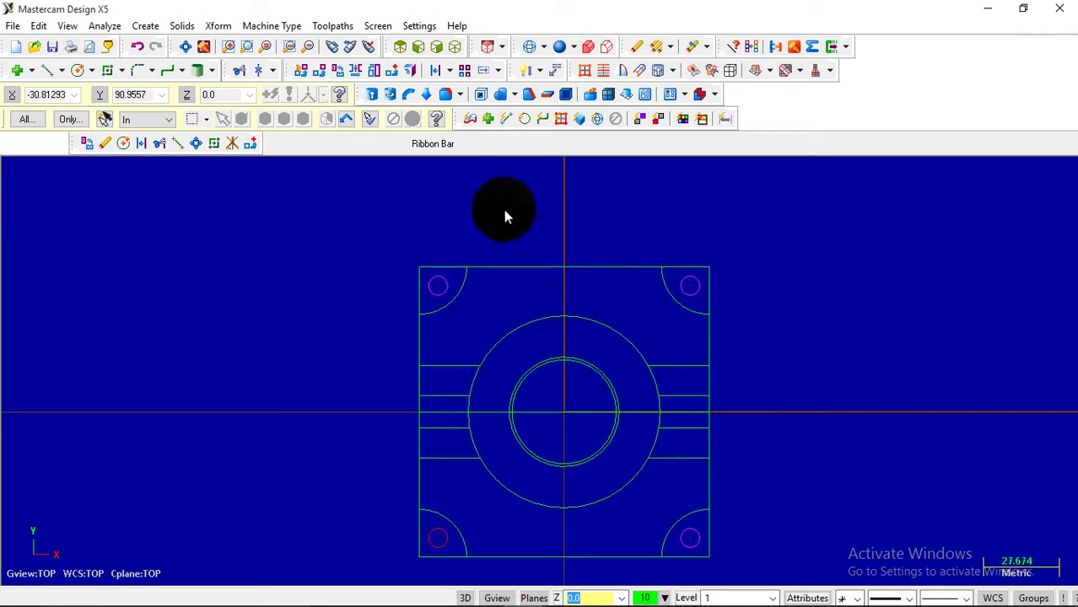
scroll(541, 286, "up", 1)
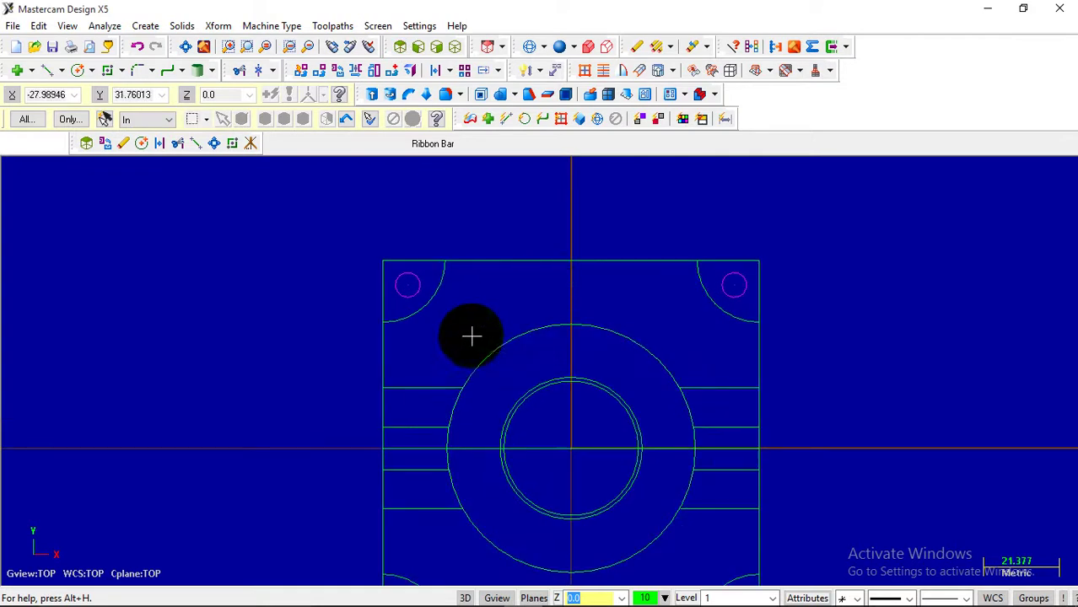
left_click(143, 26)
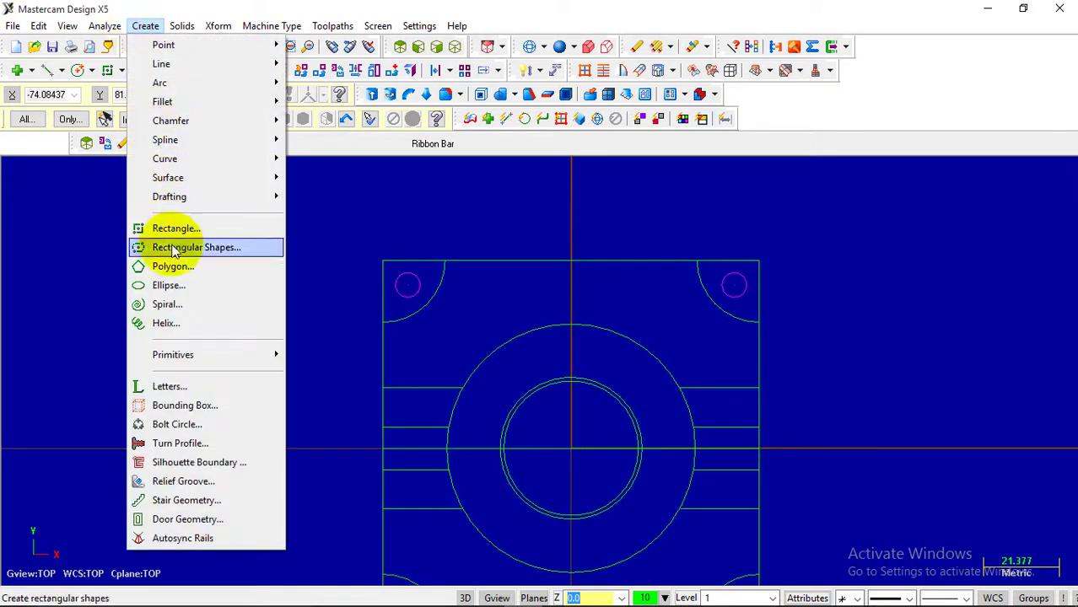
left_click(157, 386)
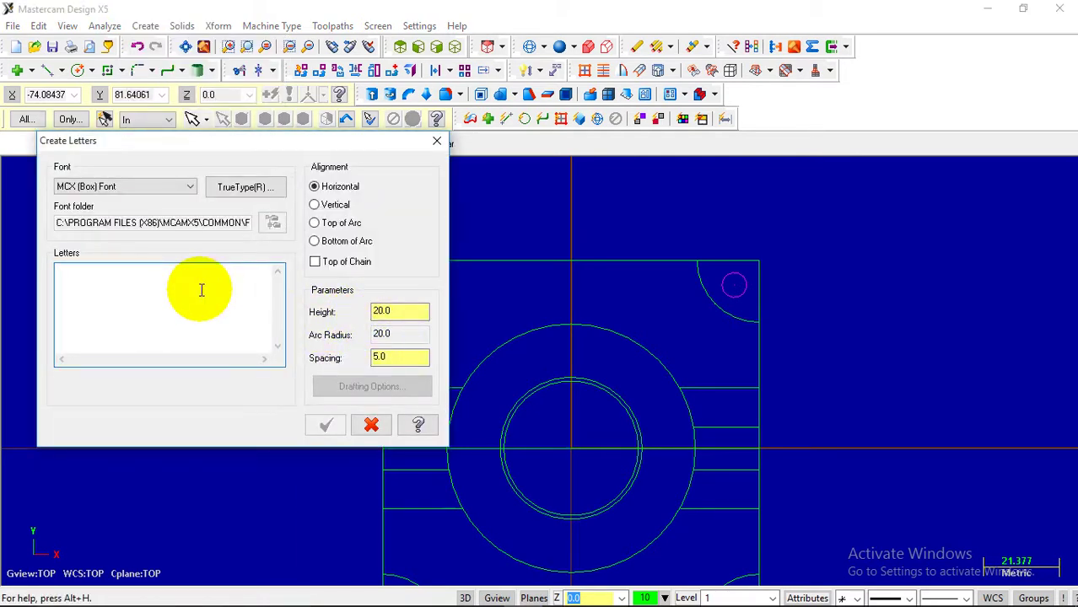
type("NAMA ")
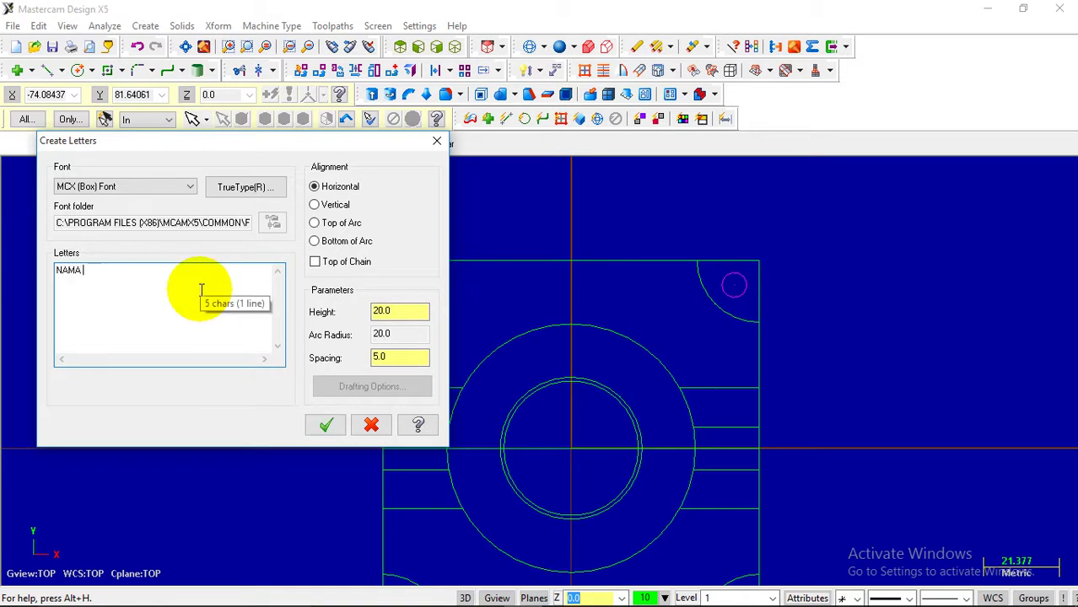
type("MAHASISWA")
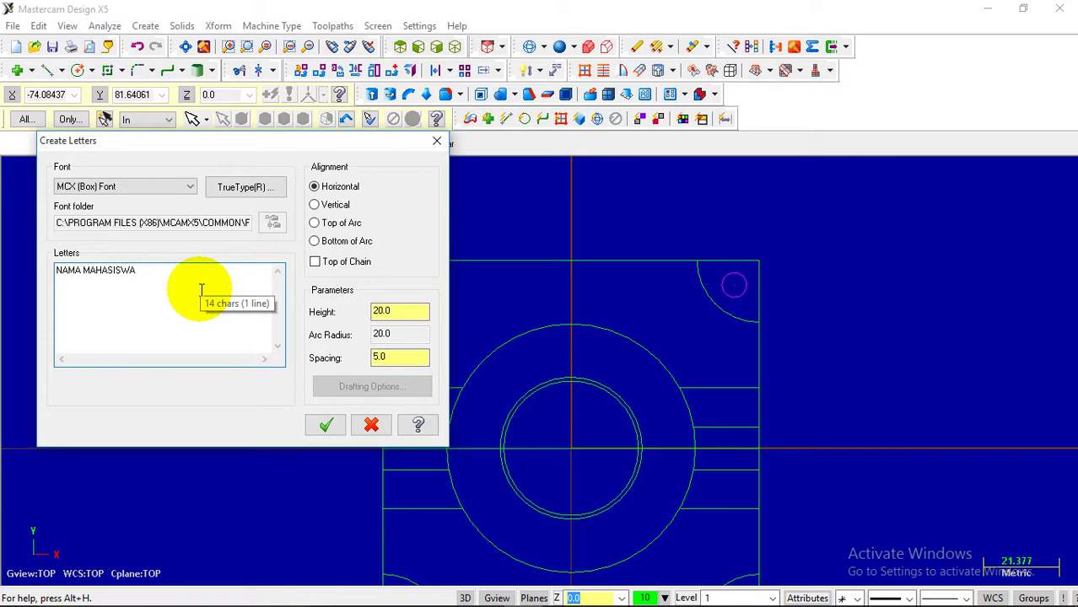
- Set the letters' height to 5 and spacing to 2, with Top of Arc alignment
left_click(379, 310)
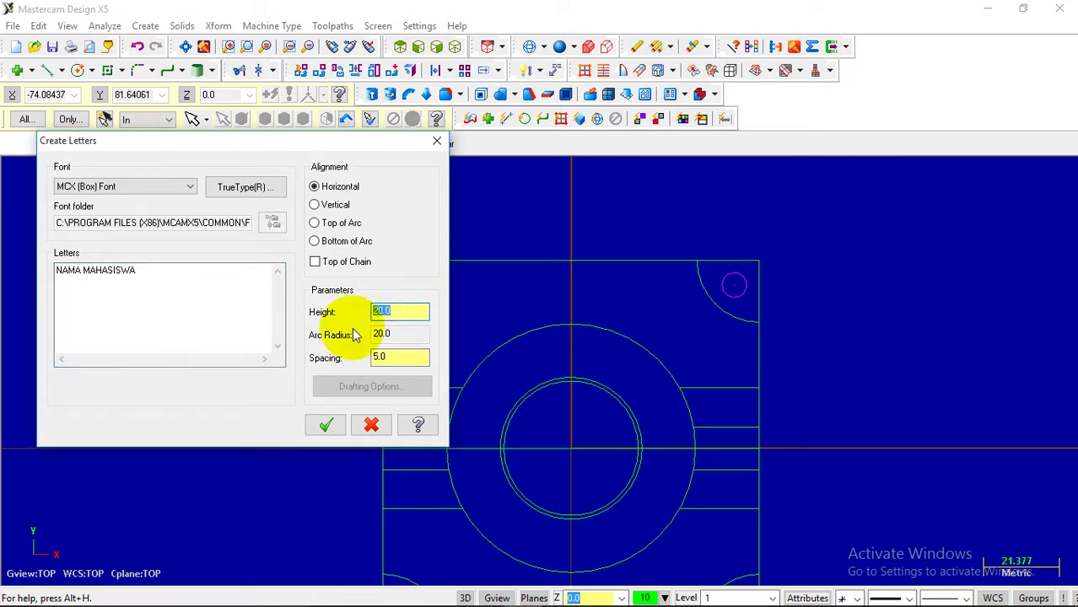
type("5")
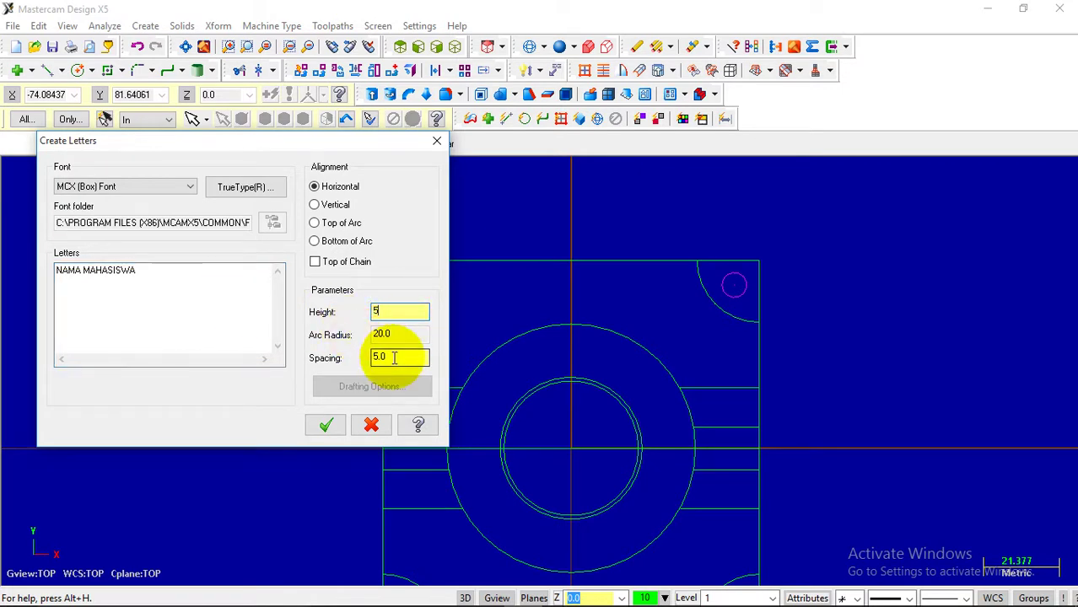
left_click(378, 357)
type("1.0")
left_click_drag(377, 359, 354, 377)
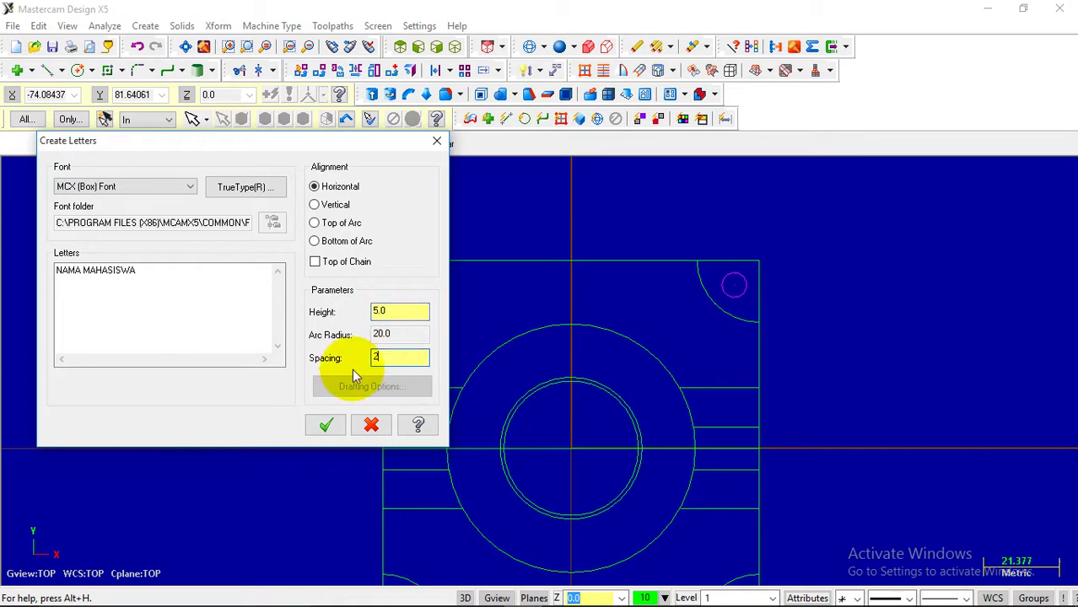
left_click(313, 222)
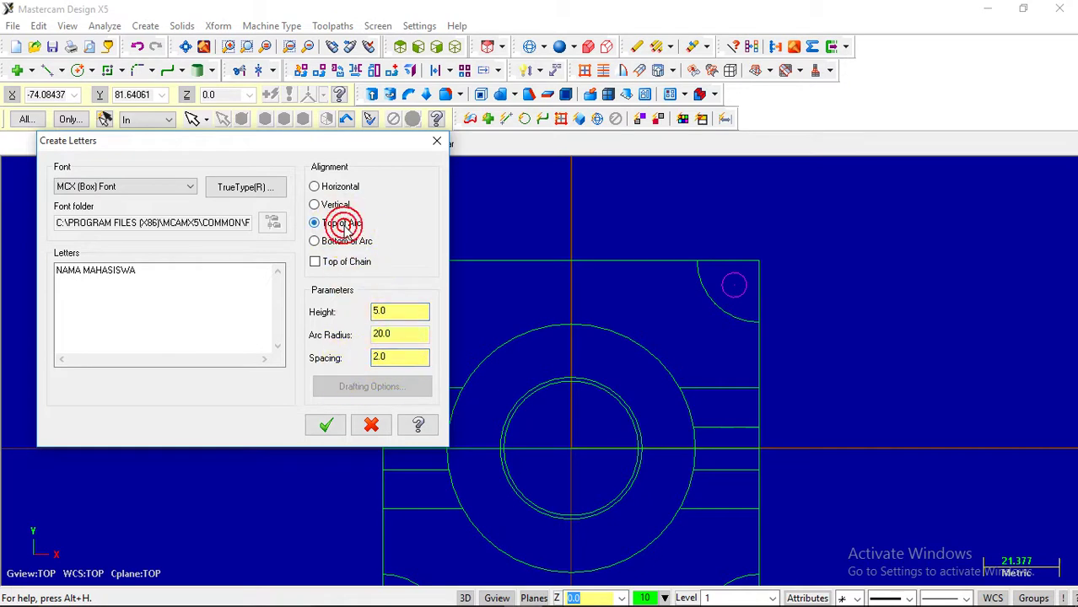
- Try placing the letters on an arc of radius 32 centred on the origin, and undo the placement
left_click_drag(403, 337, 363, 357)
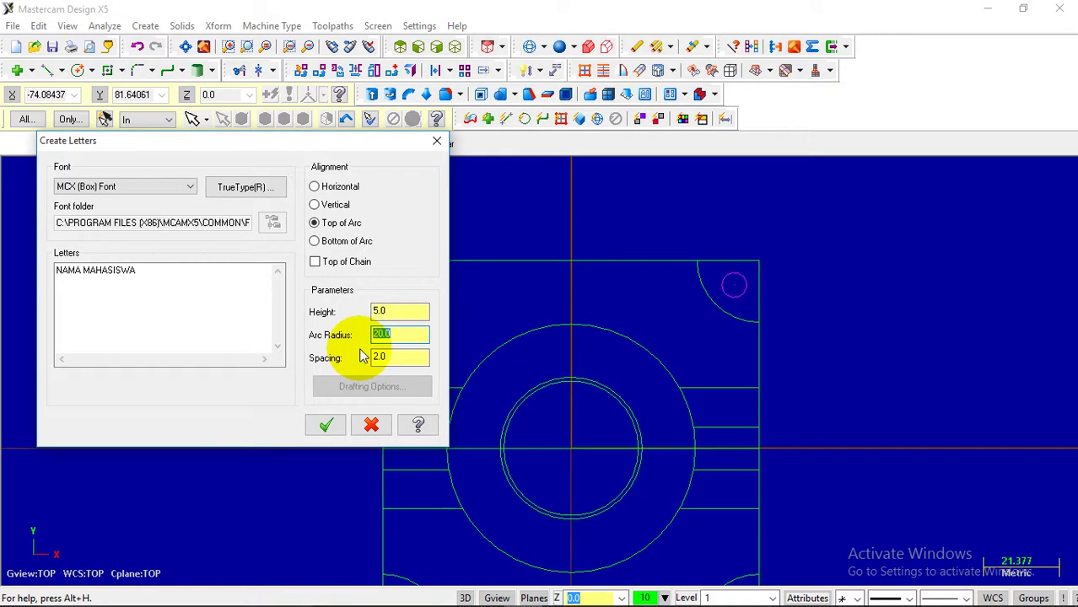
type("30")
left_click(325, 424)
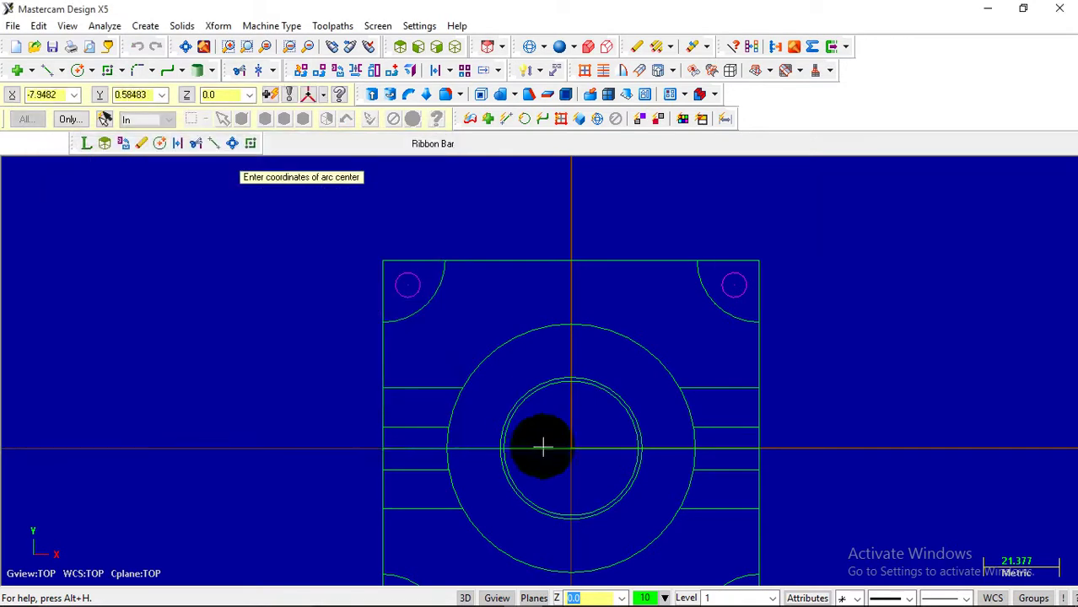
left_click(572, 448)
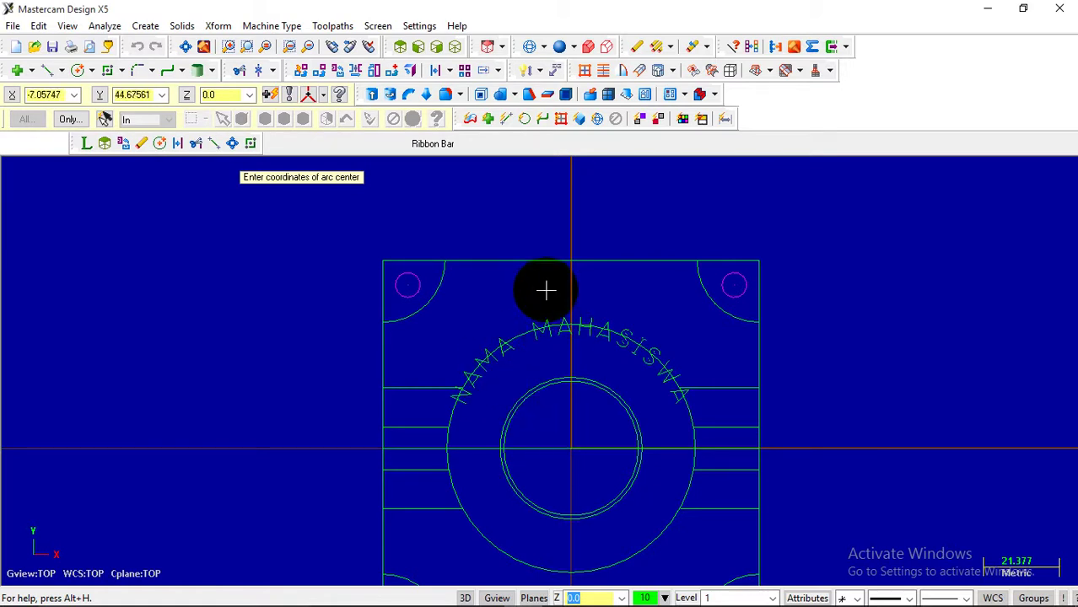
key("Escape")
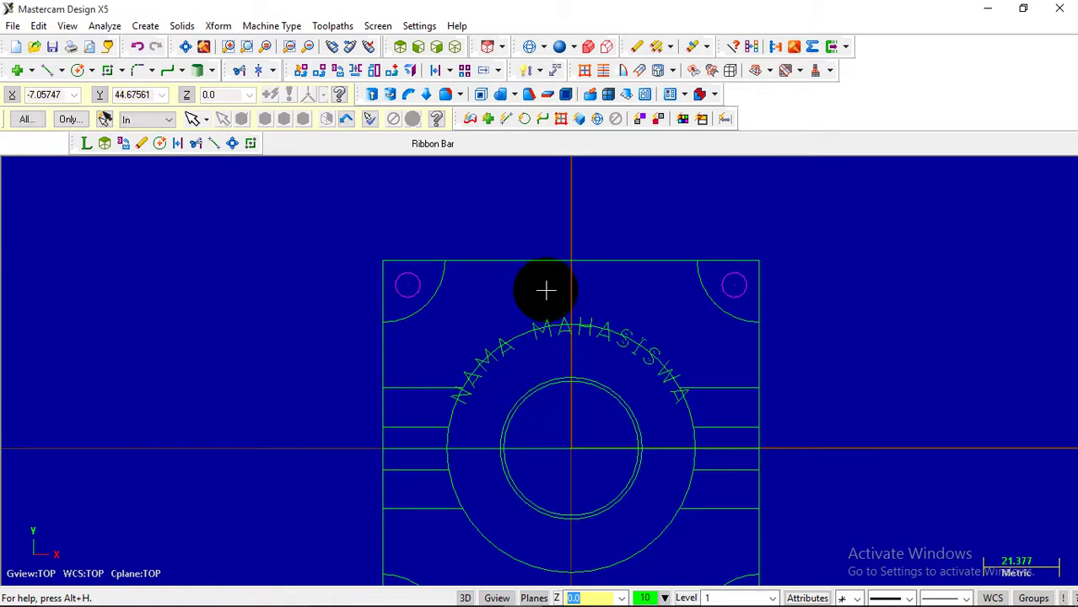
key("ctrl+u")
- Create the NAMA MAHASISWA letters on an arc of radius 38 centred on the origin, above the large circle
left_click(142, 26)
left_click(168, 386)
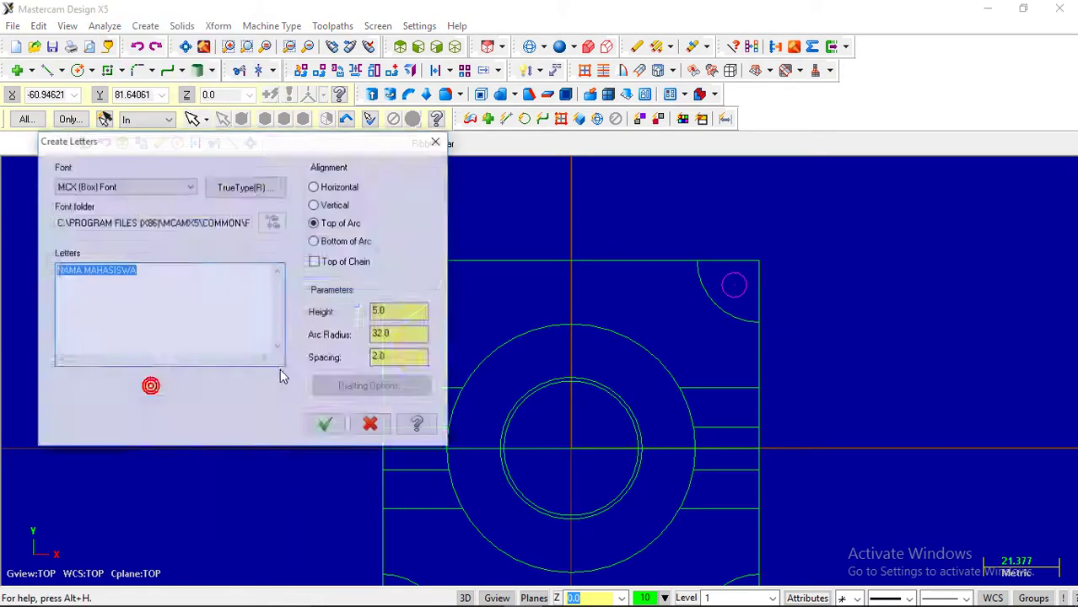
left_click_drag(405, 337, 354, 359)
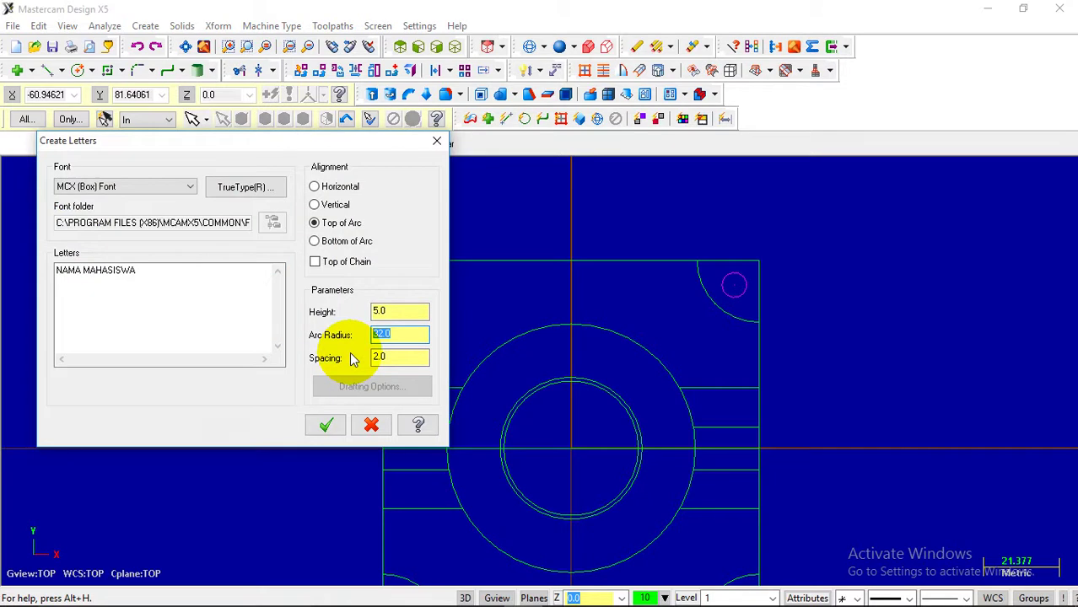
type("30")
left_click(327, 424)
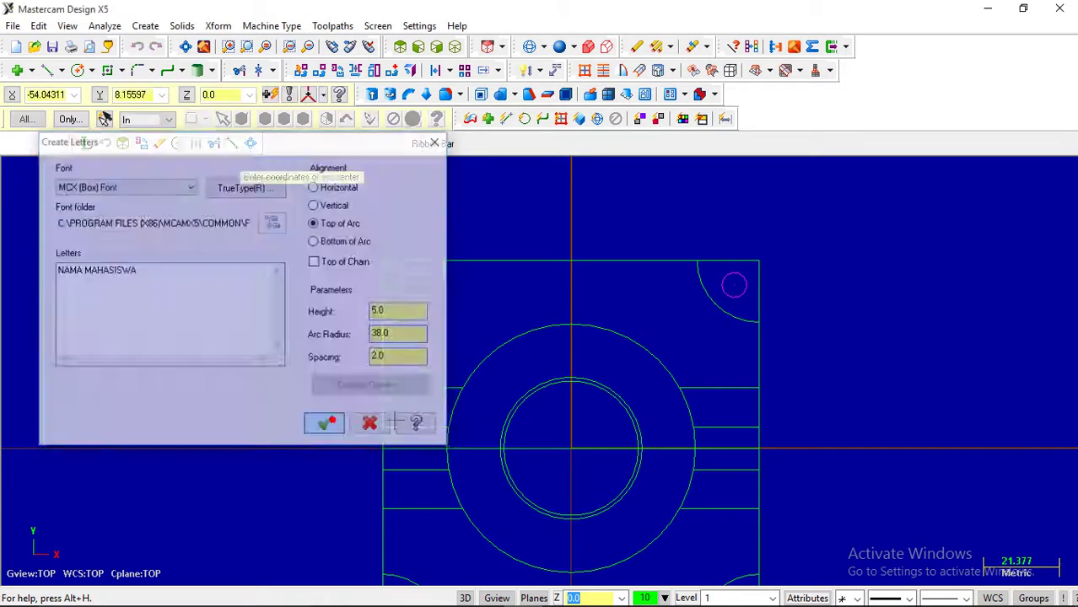
left_click(576, 449)
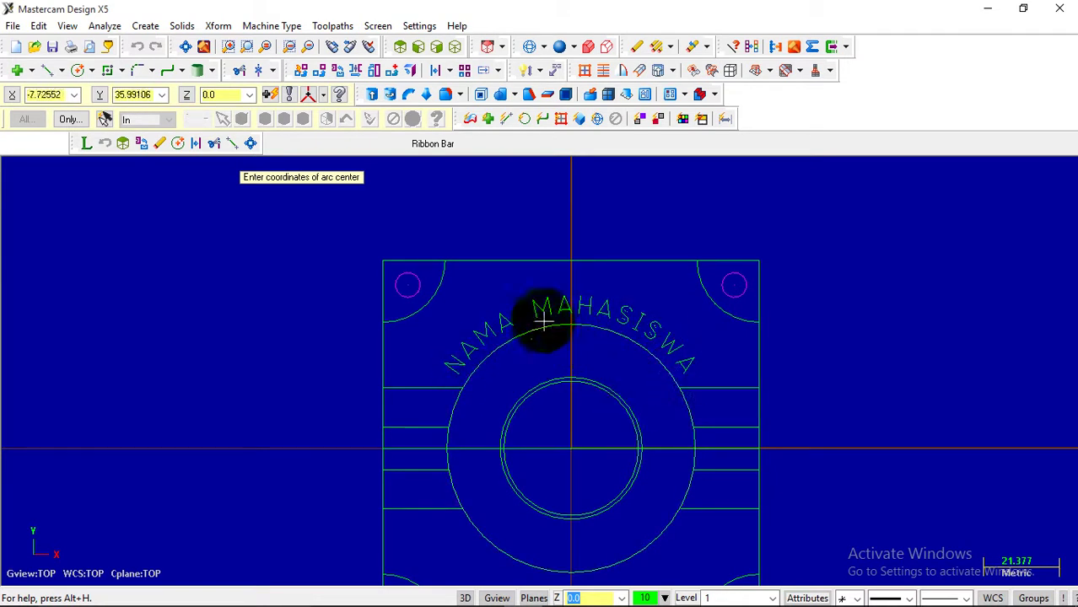
- Undo the current NAMA MAHASISWA letters and recreate them on an arc of radius 42 centred on the origin
left_click(584, 368)
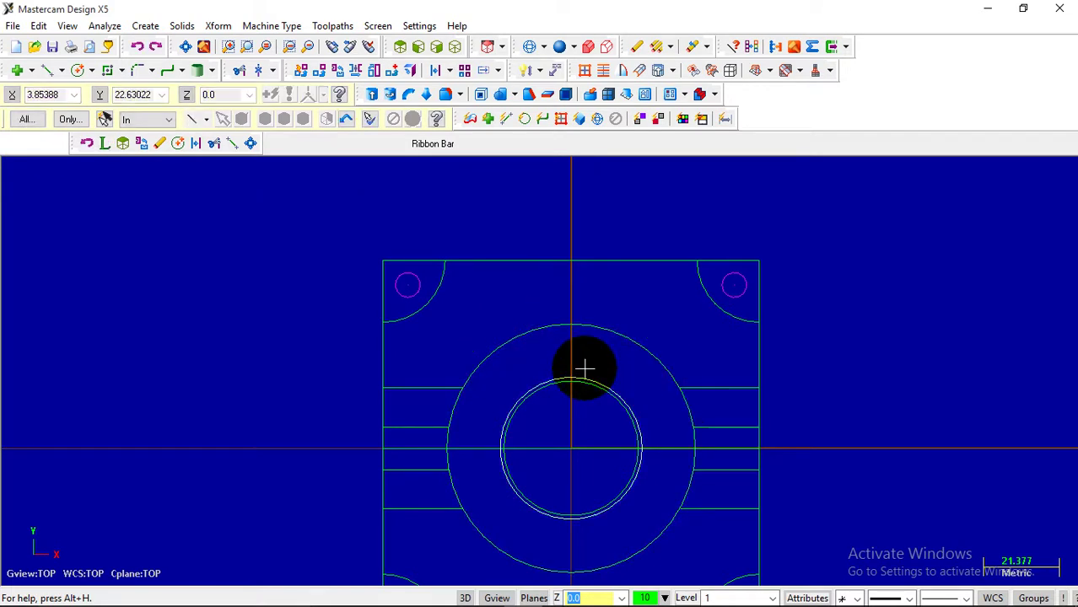
left_click(145, 26)
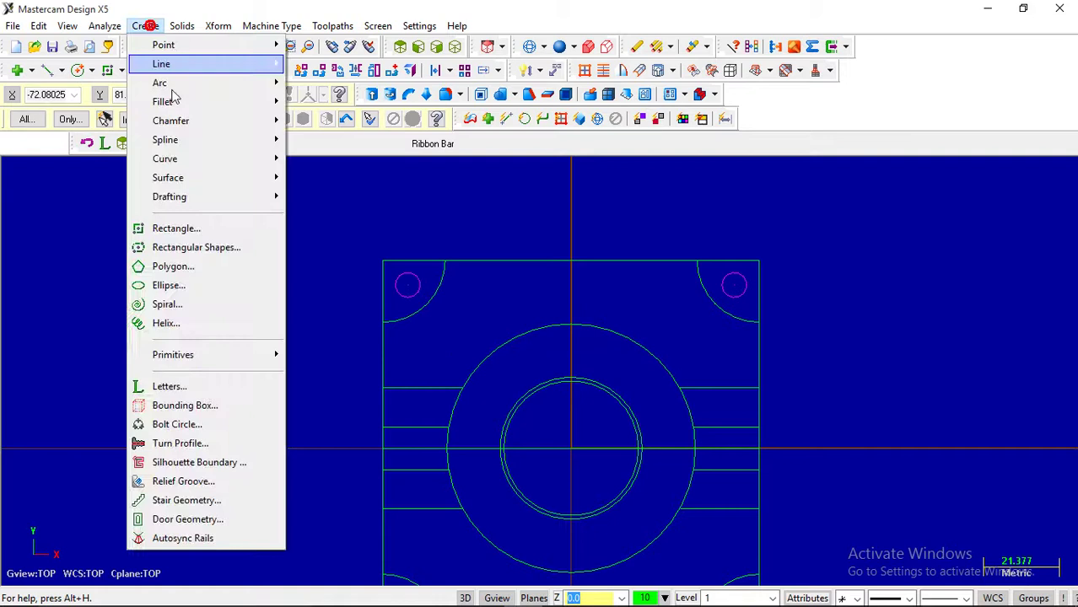
left_click(192, 386)
double_click(403, 331)
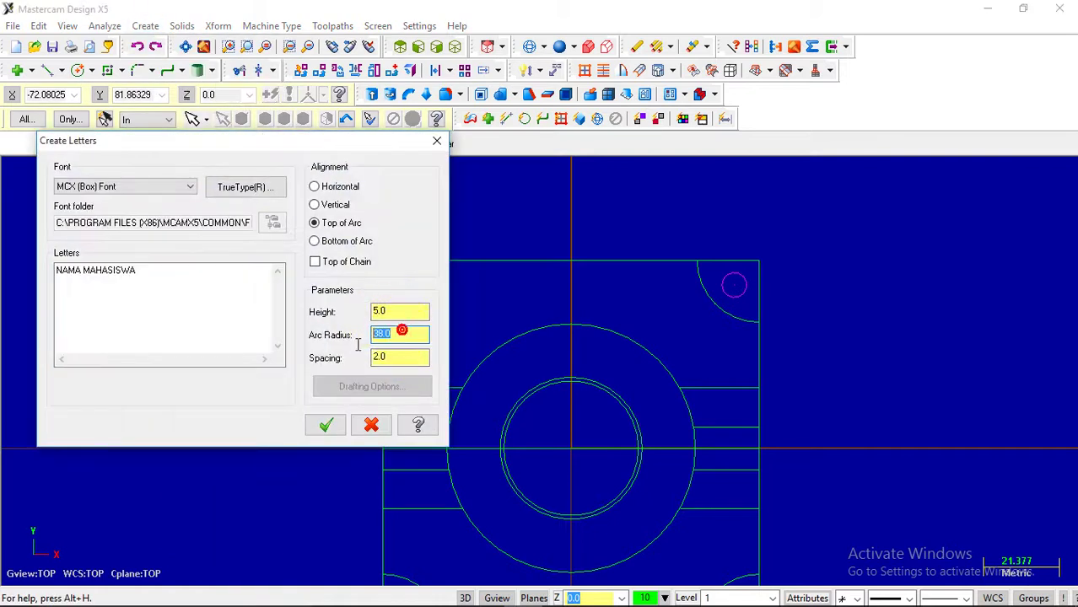
type("42")
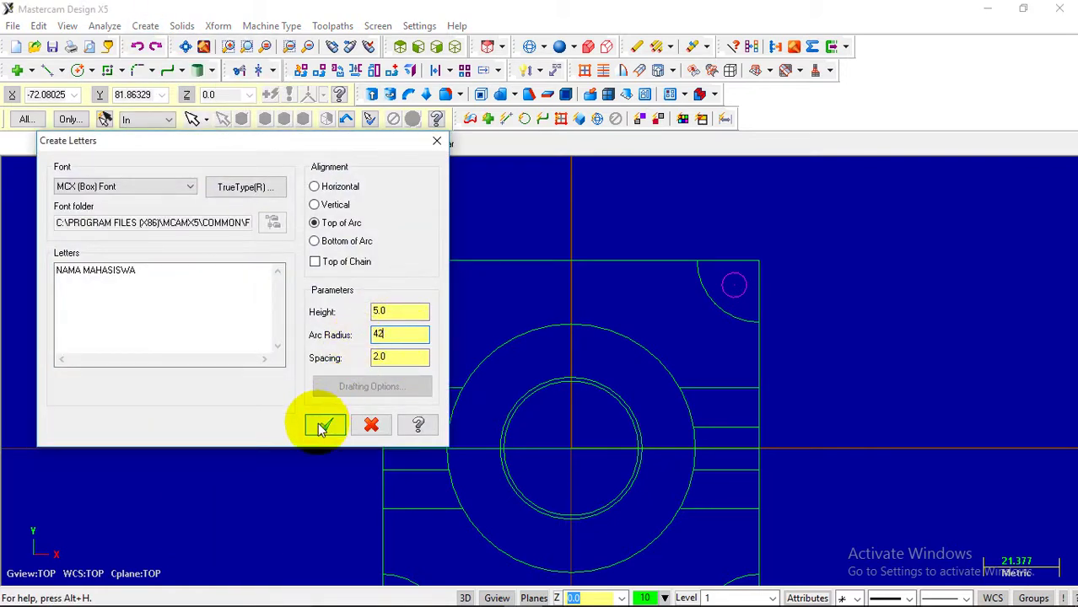
left_click(324, 424)
left_click(568, 448)
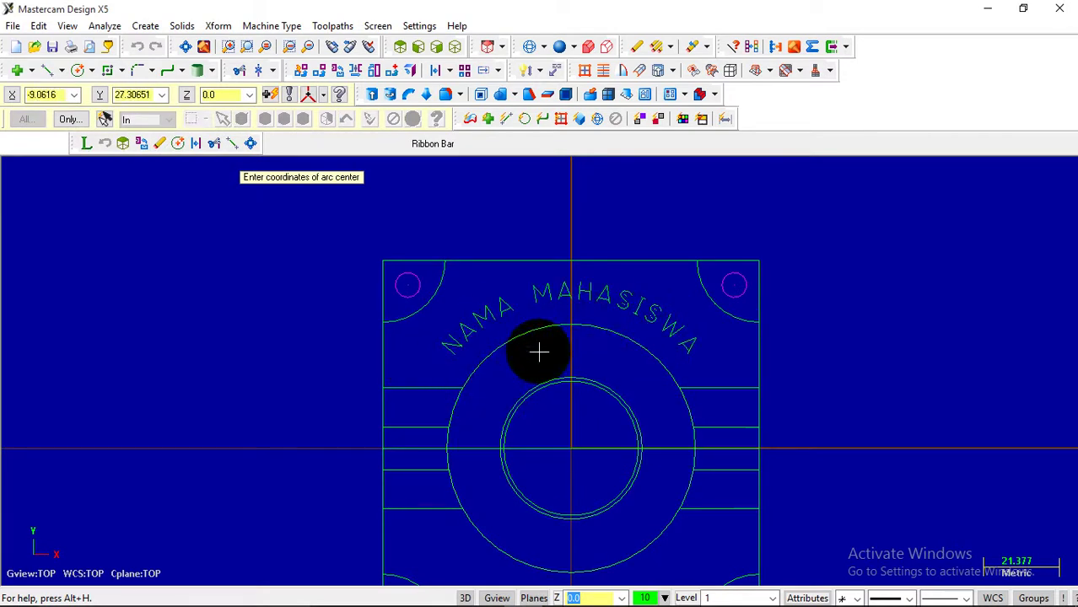
- Start new letters and replace the lettering text with 123456
scroll(541, 348, "up", 1)
scroll(541, 348, "down", 3)
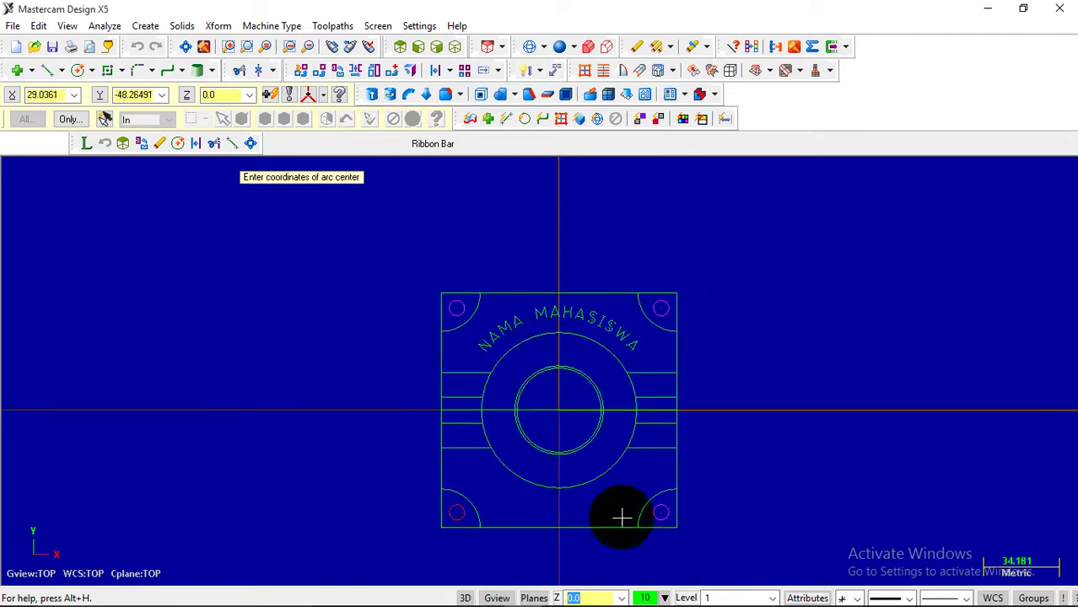
left_click(145, 27)
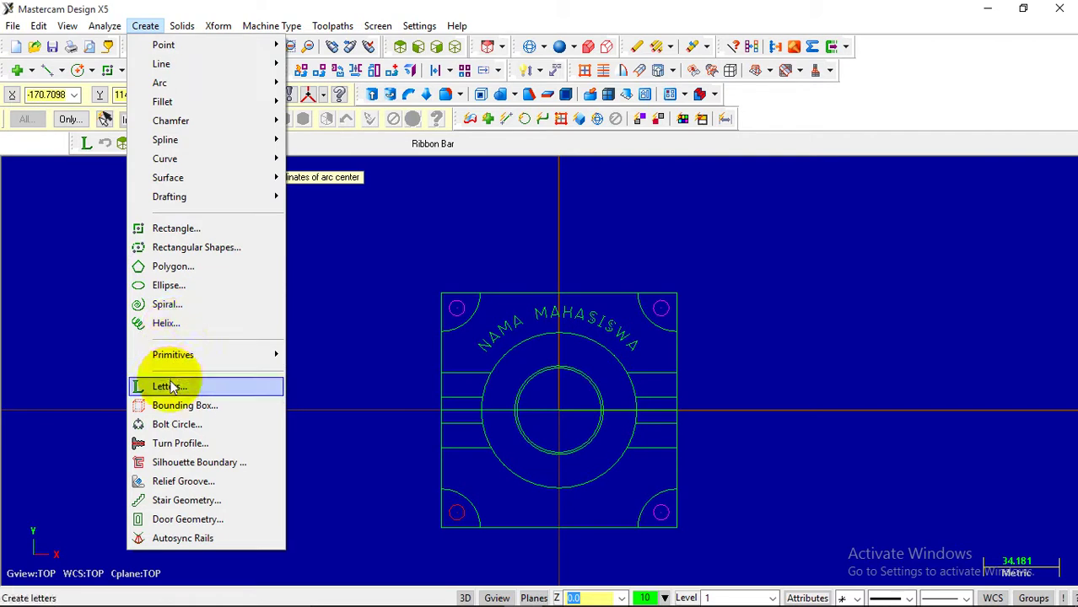
left_click(170, 383)
left_click(339, 323)
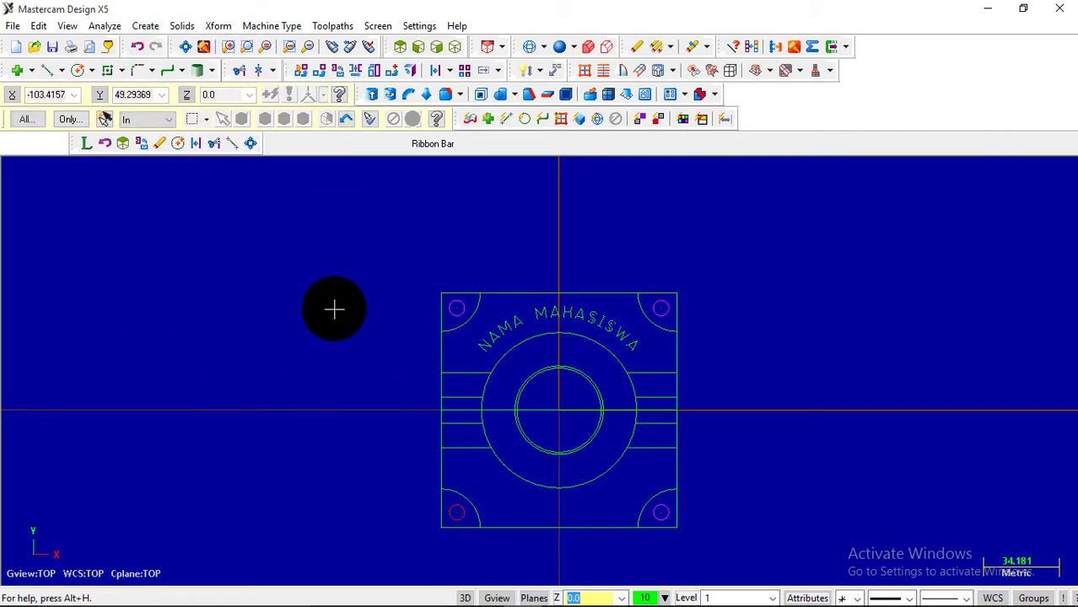
left_click(145, 25)
left_click(175, 385)
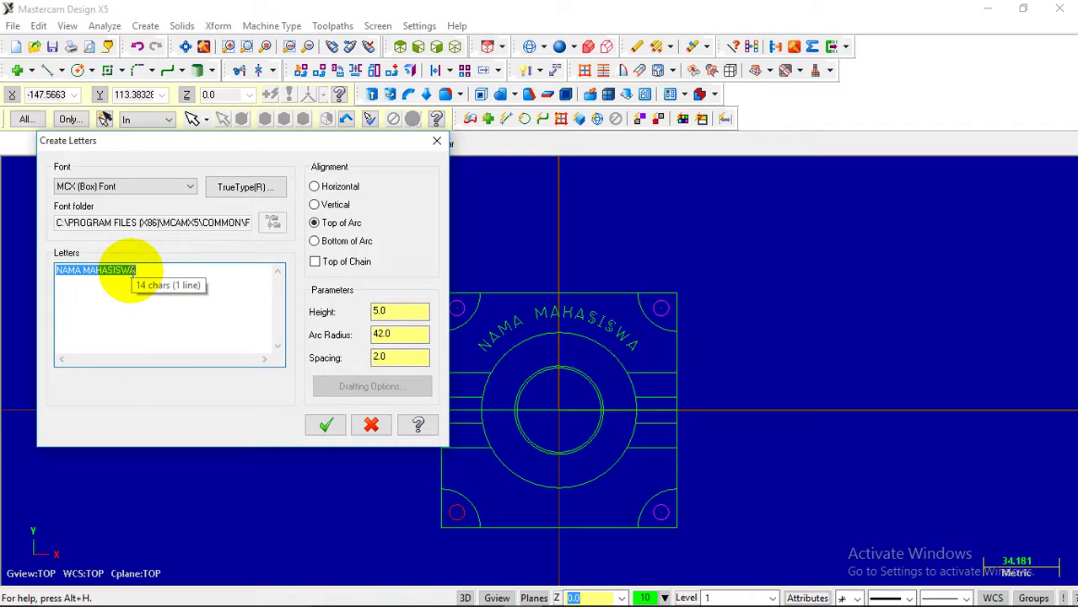
type("123456")
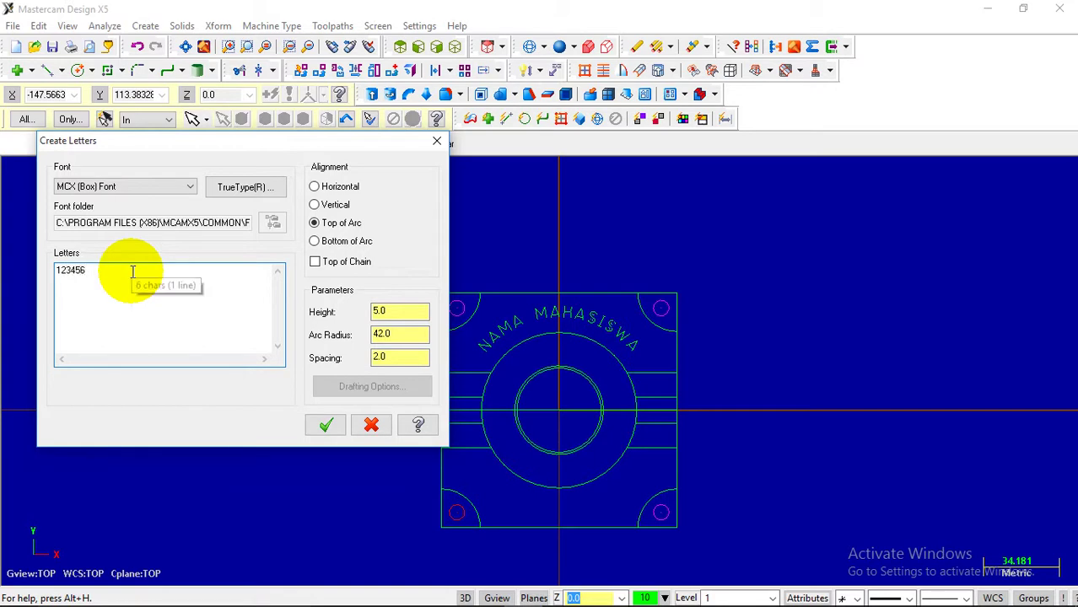
- Create the 123456 letters with Bottom of Arc alignment, height 5, arc radius 42 and spacing 2, centred on the origin
left_click(326, 241)
left_click(399, 312)
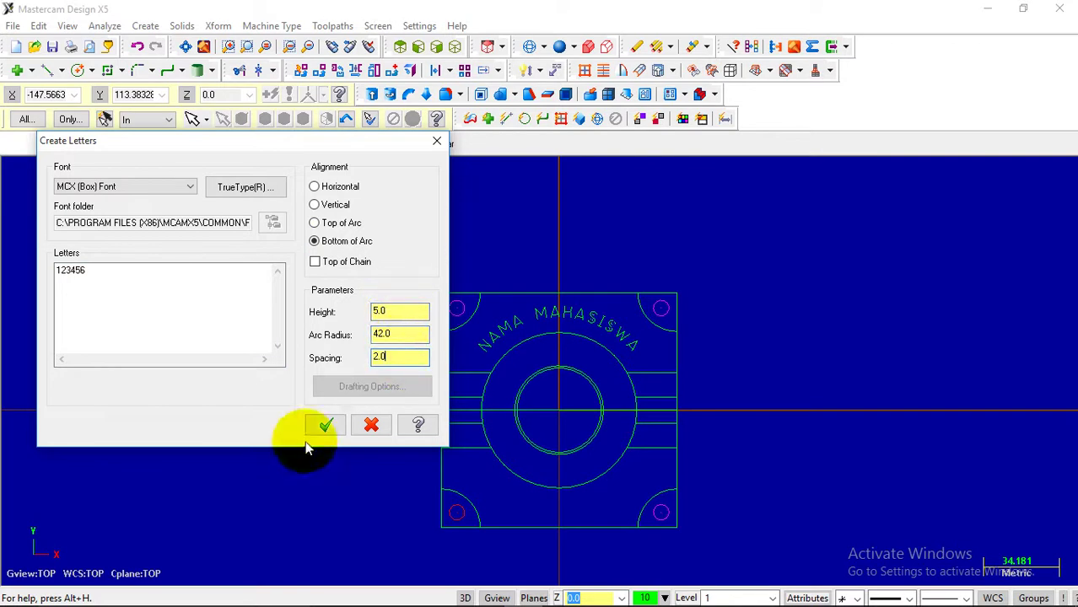
left_click(325, 426)
scroll(523, 448, "up", 2)
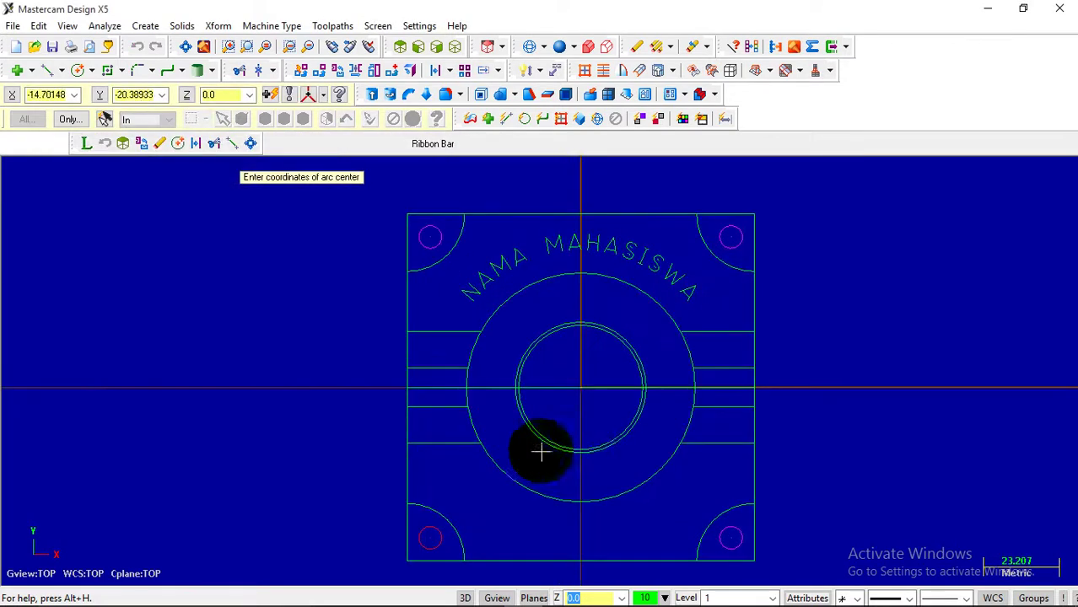
left_click(581, 390)
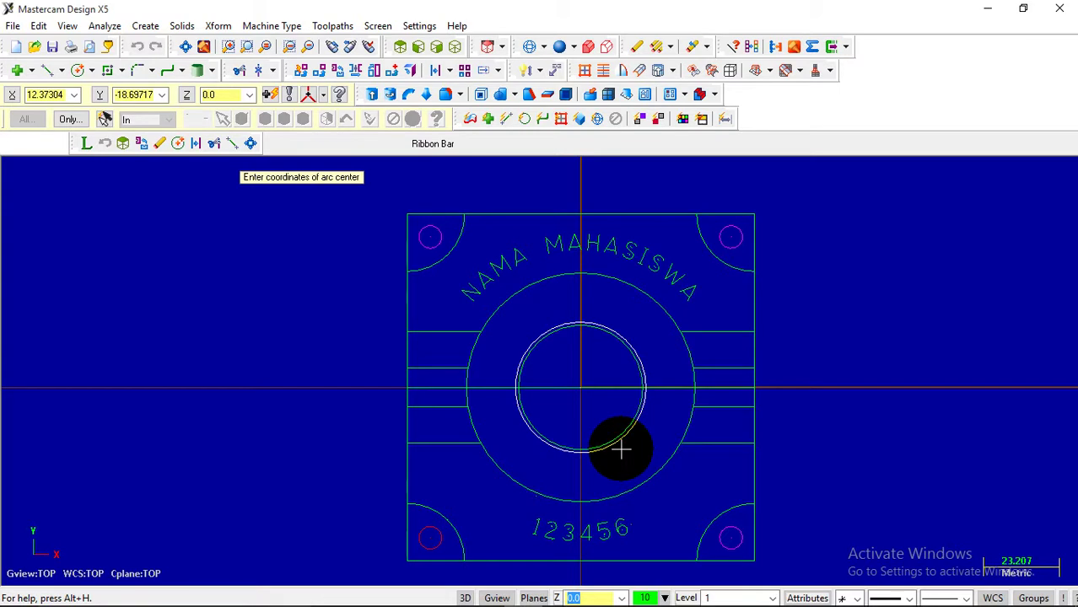
scroll(620, 451, "down", 1)
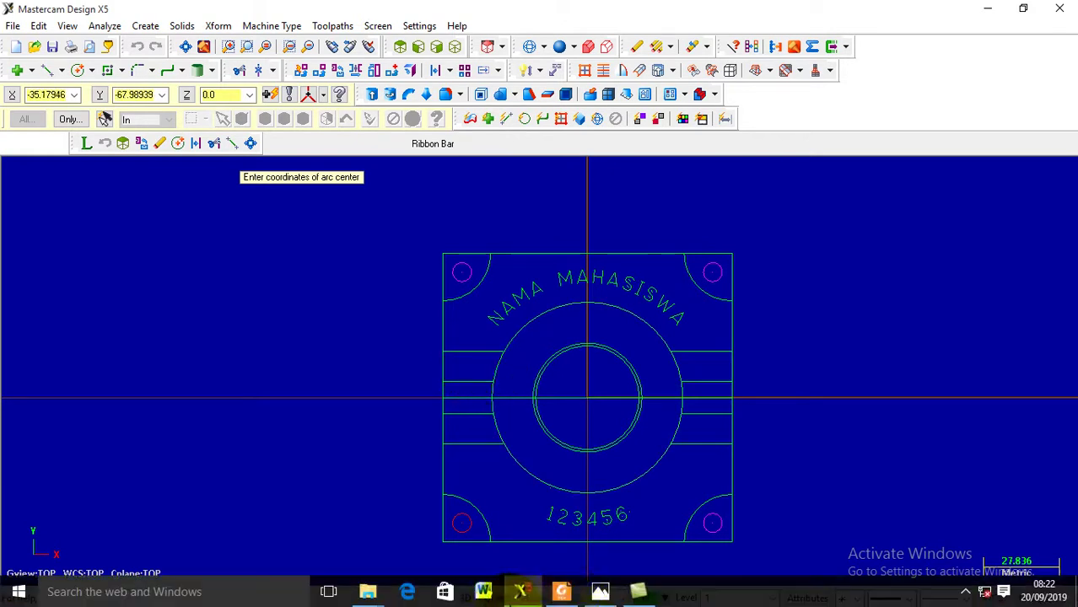
- Check the part's PDF drawing in Foxit Reader, return to Mastercam and show a narrowed Operations Manager
left_click(563, 592)
scroll(506, 348, "up", 1)
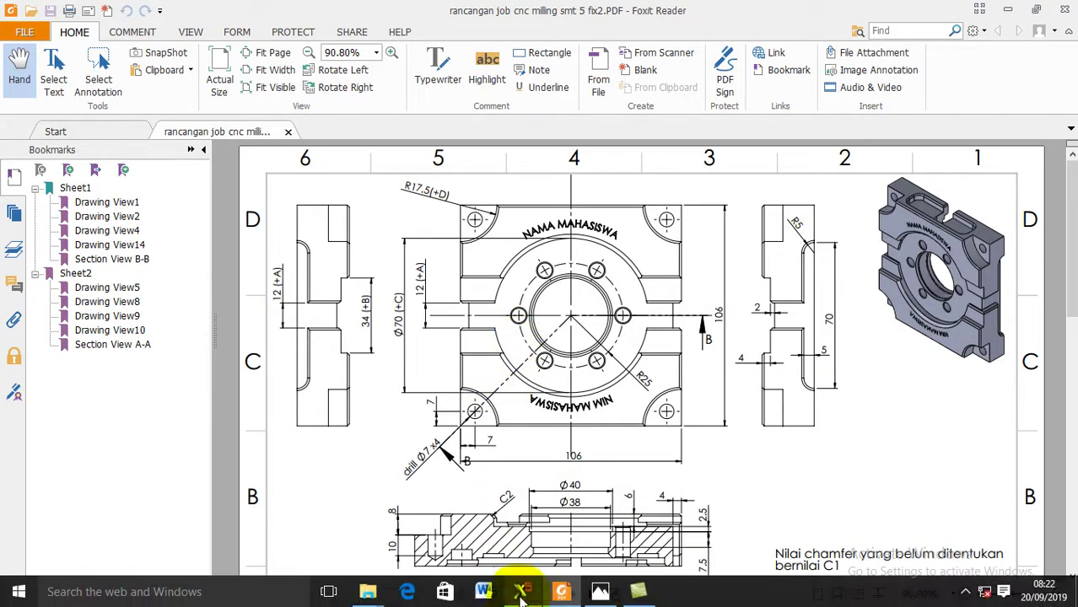
left_click(525, 592)
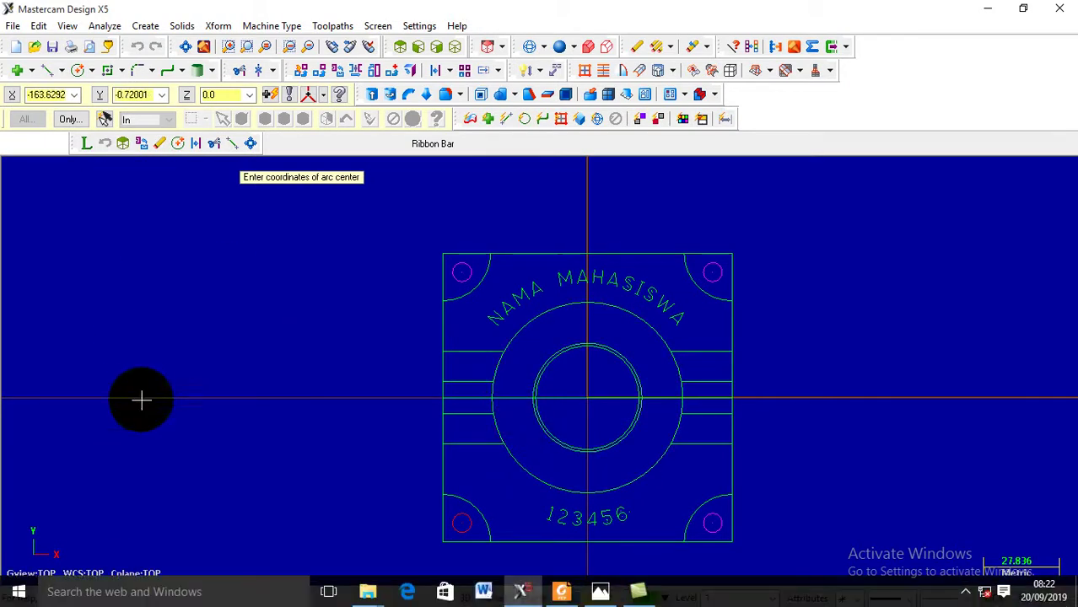
left_click(68, 26)
left_click(69, 45)
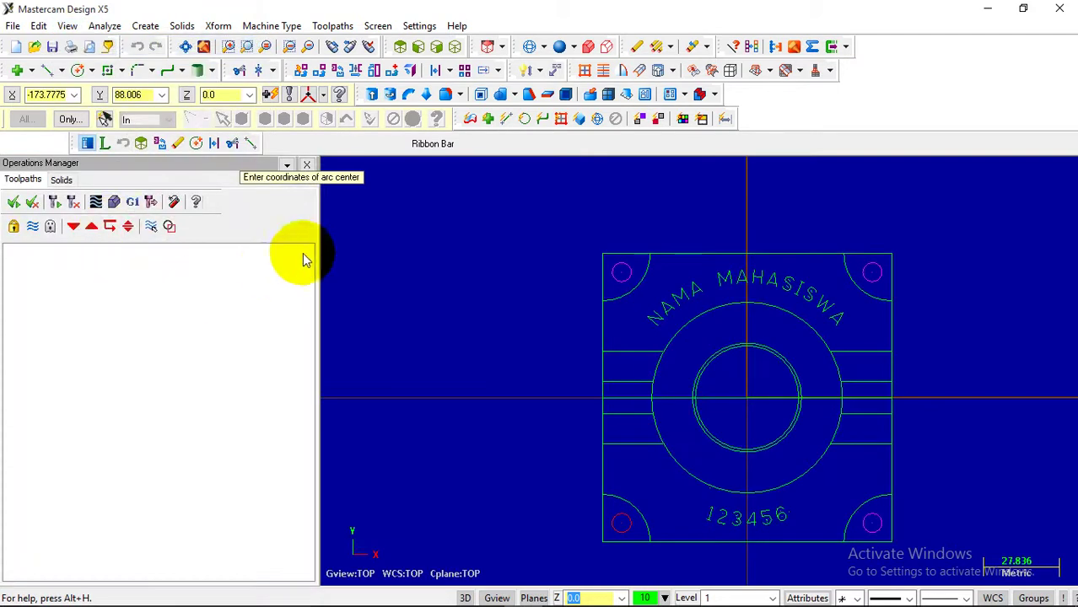
left_click_drag(317, 257, 226, 276)
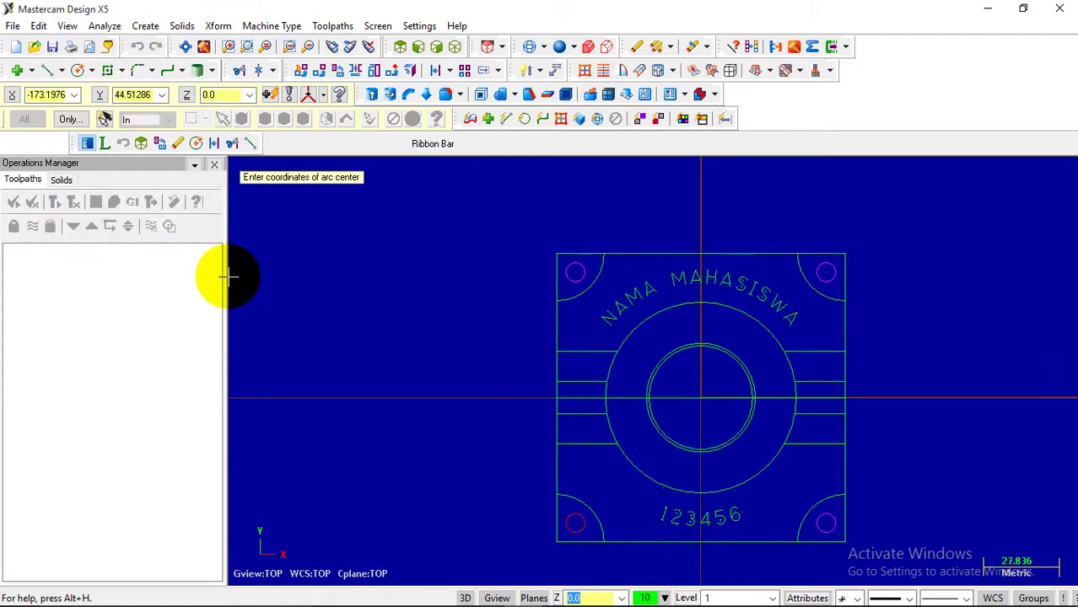
- Assign the MILL 3 - AXIS VMC MM machine definition to the part
scroll(539, 375, "up", 1)
scroll(597, 392, "down", 2)
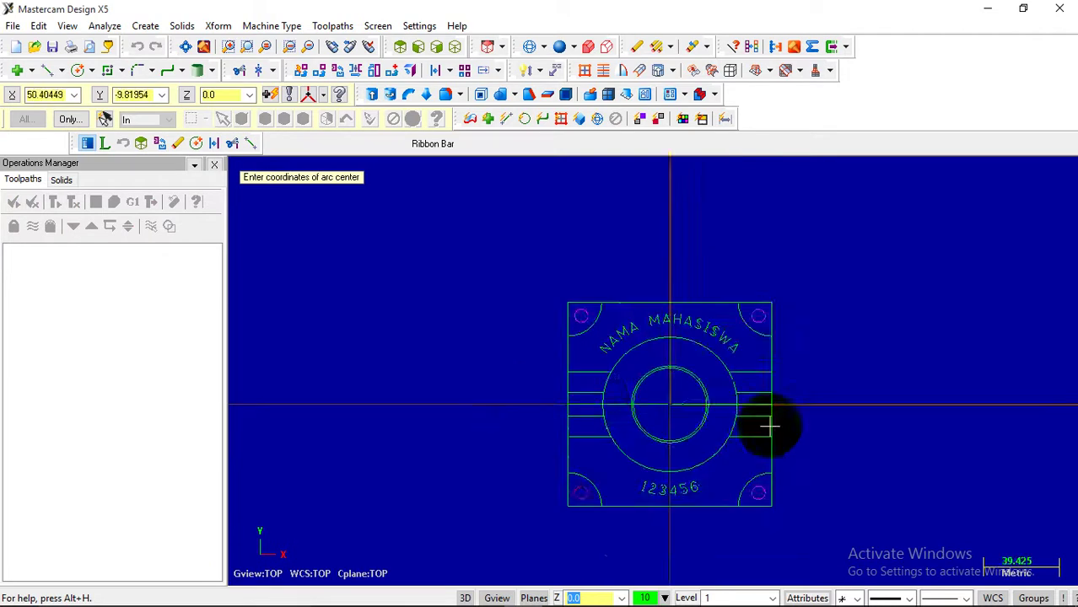
scroll(540, 320, "up", 2)
left_click(267, 26)
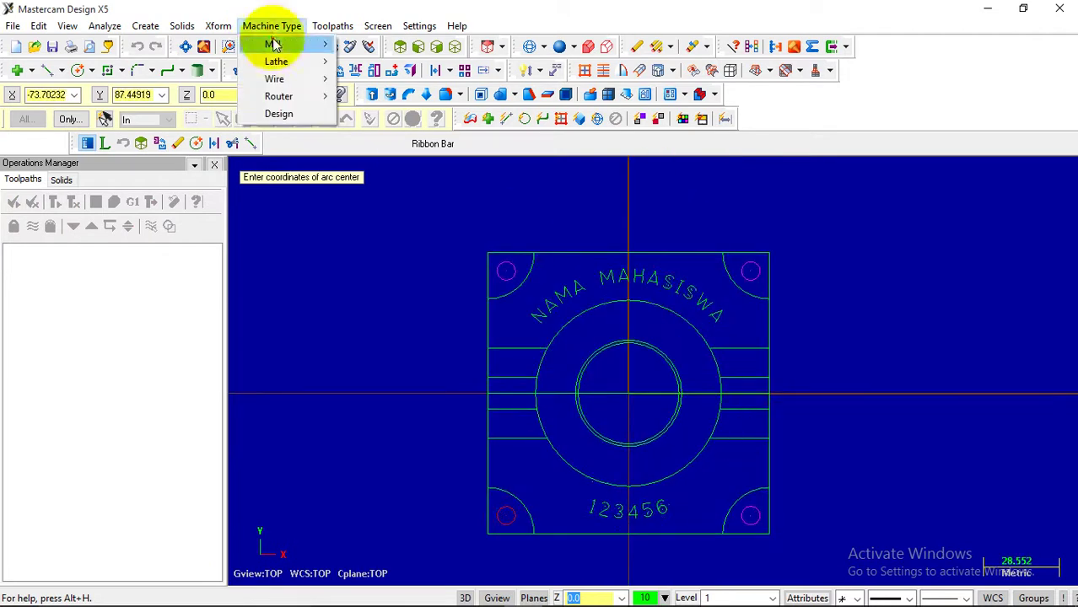
left_click(271, 43)
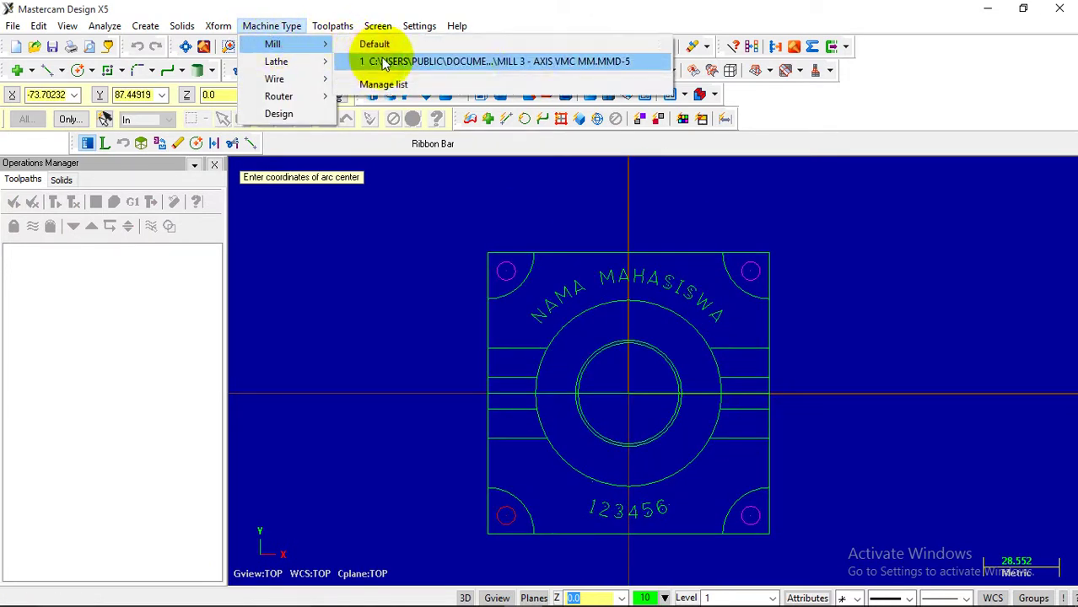
left_click(586, 62)
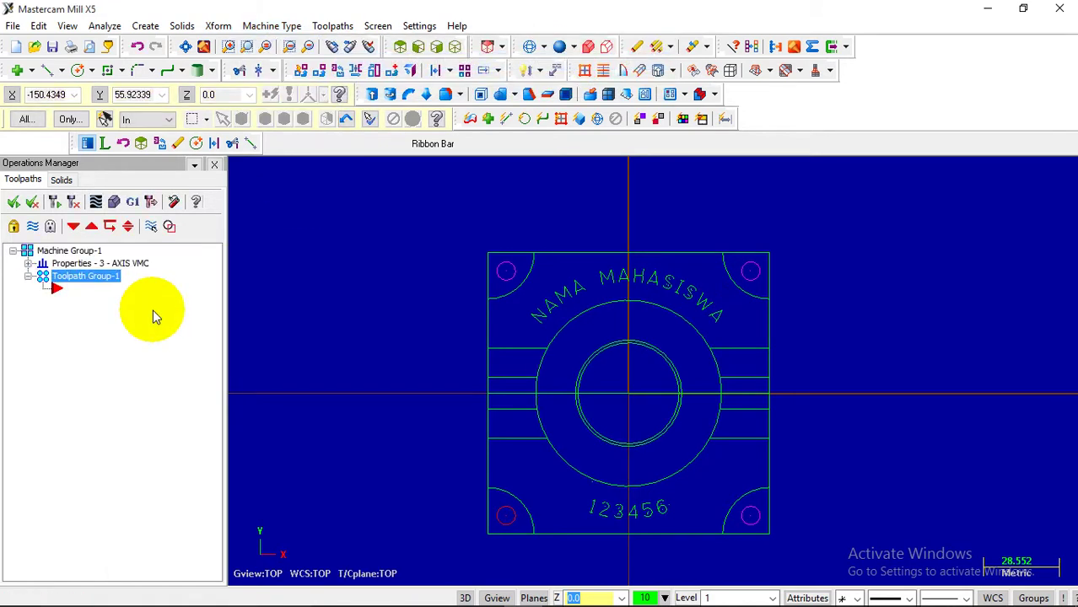
- Start a Contour toolpath and chain the inner of the two central circles in the reversed, counterclockwise direction
scroll(680, 413, "up", 4)
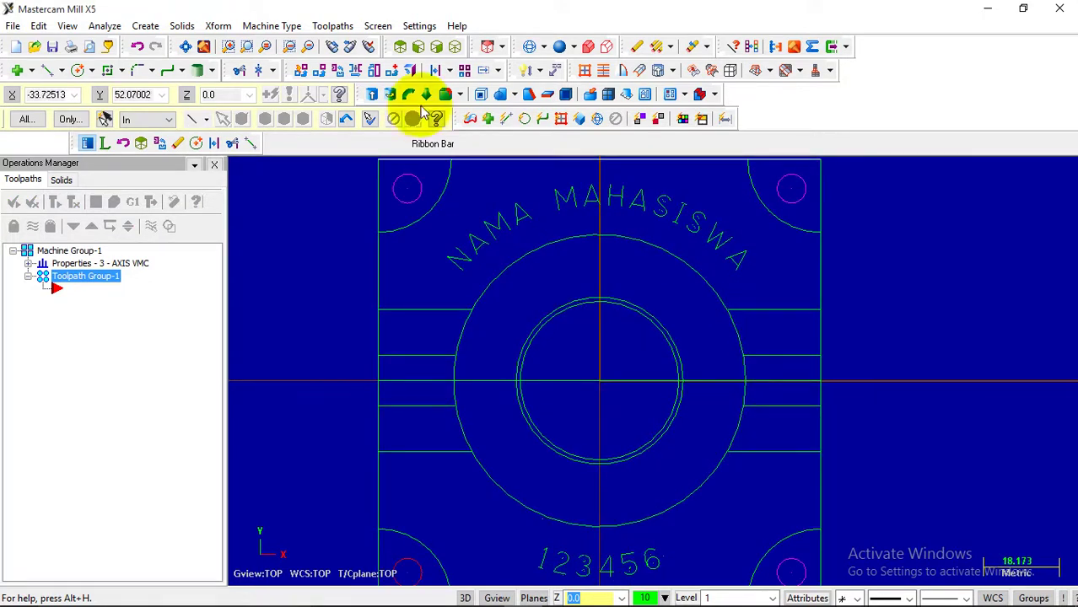
left_click(337, 26)
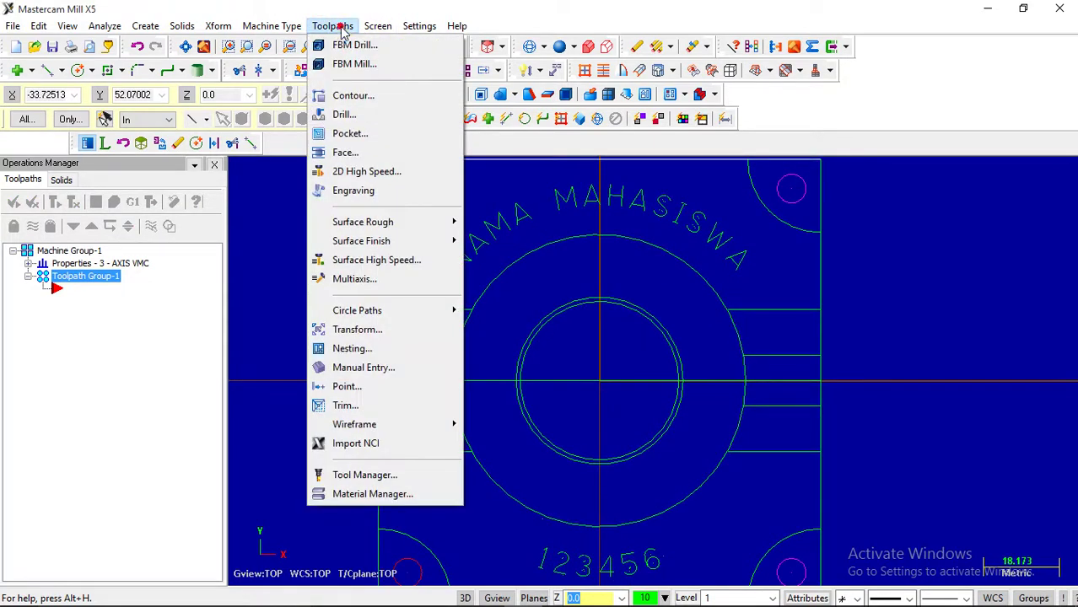
left_click(351, 95)
left_click(136, 225)
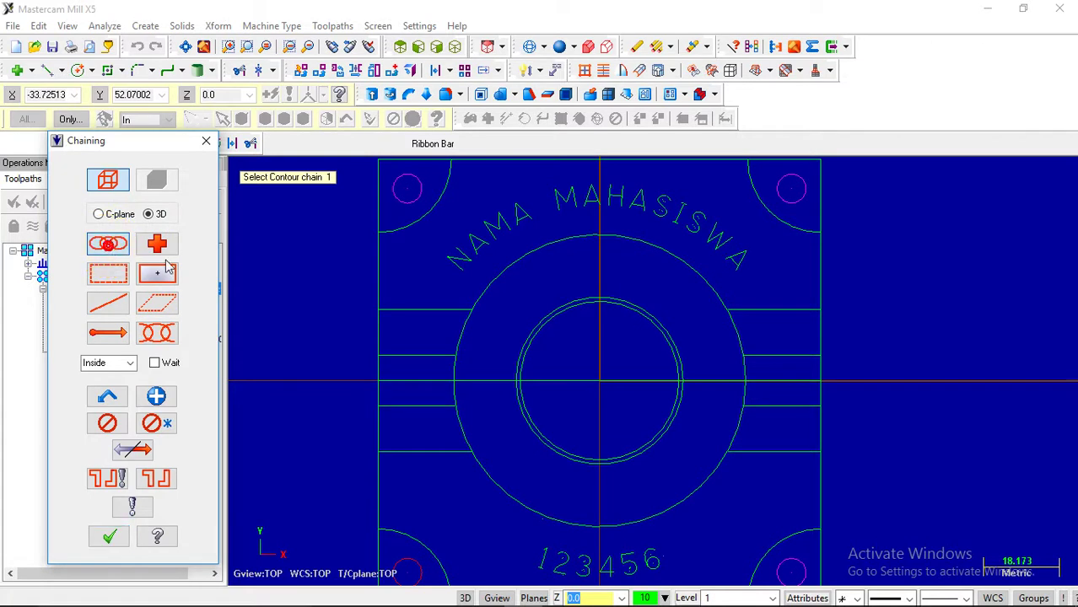
left_click(666, 393)
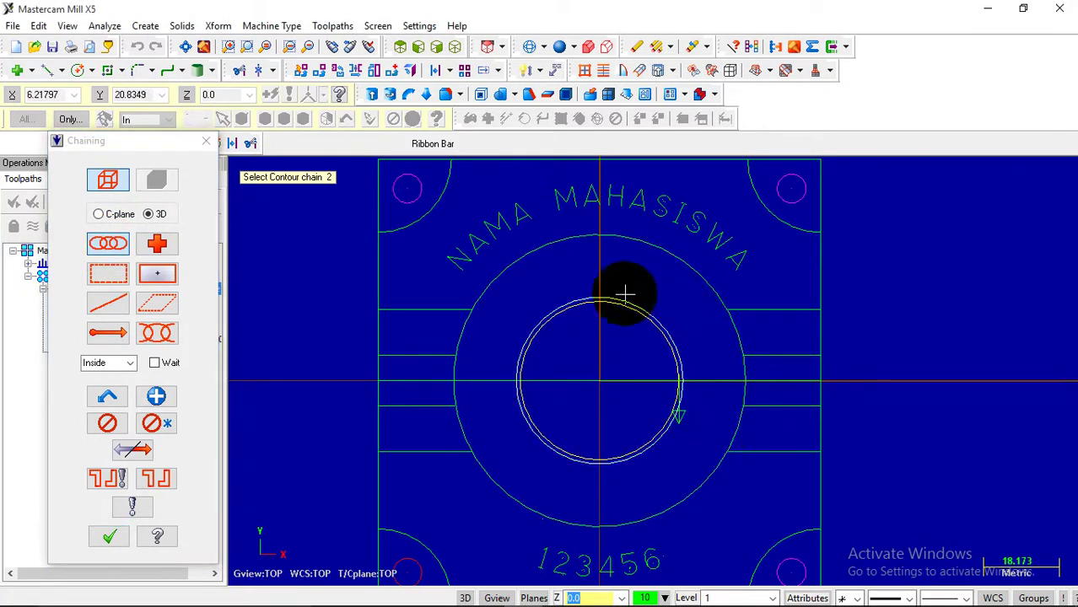
left_click(132, 449)
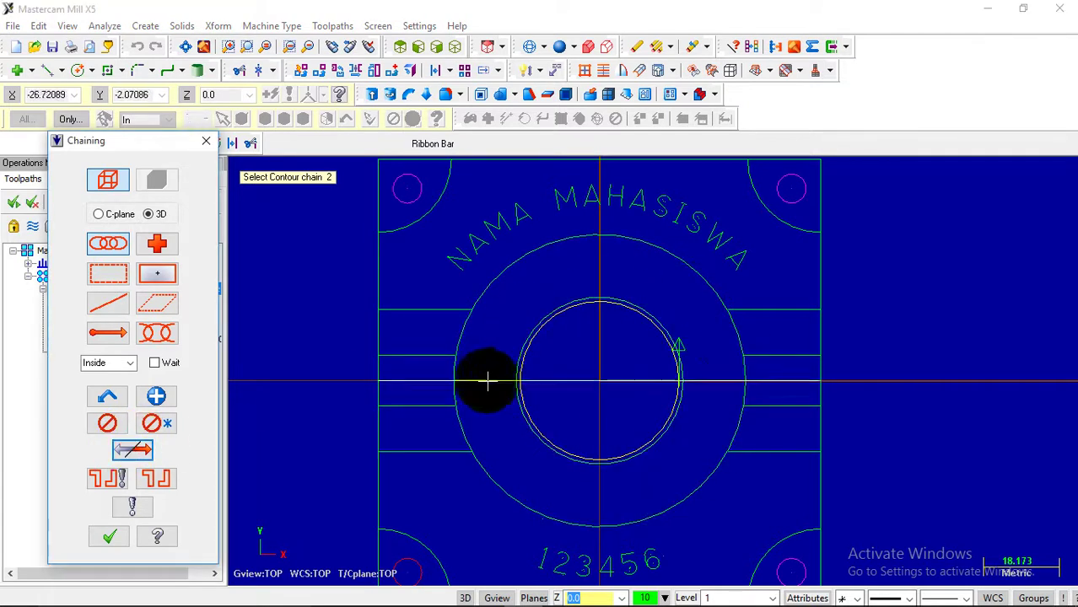
scroll(560, 471, "up", 1)
scroll(558, 469, "down", 3)
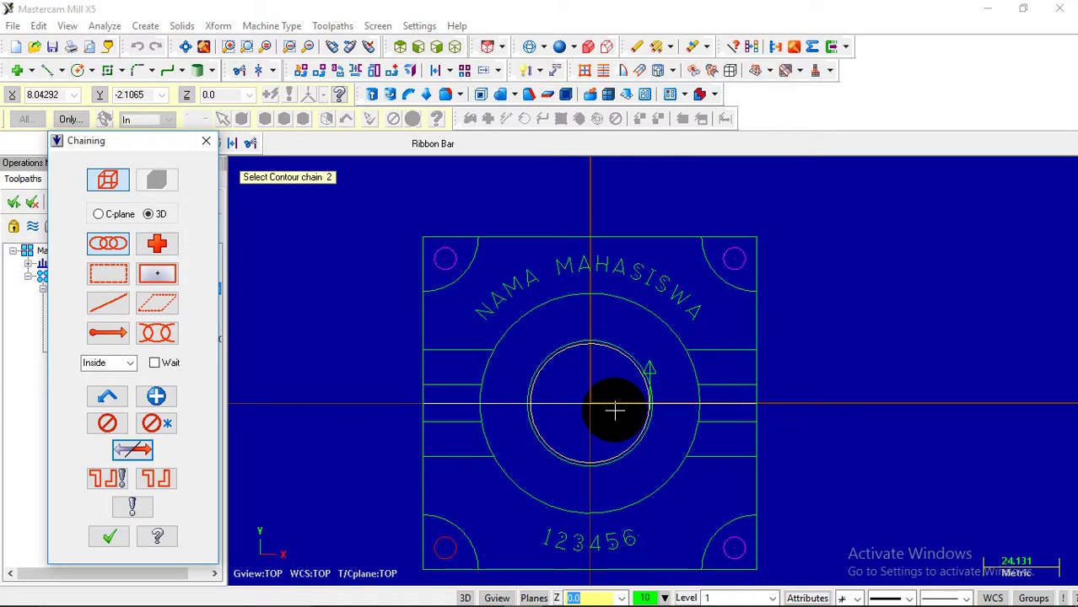
left_click(118, 535)
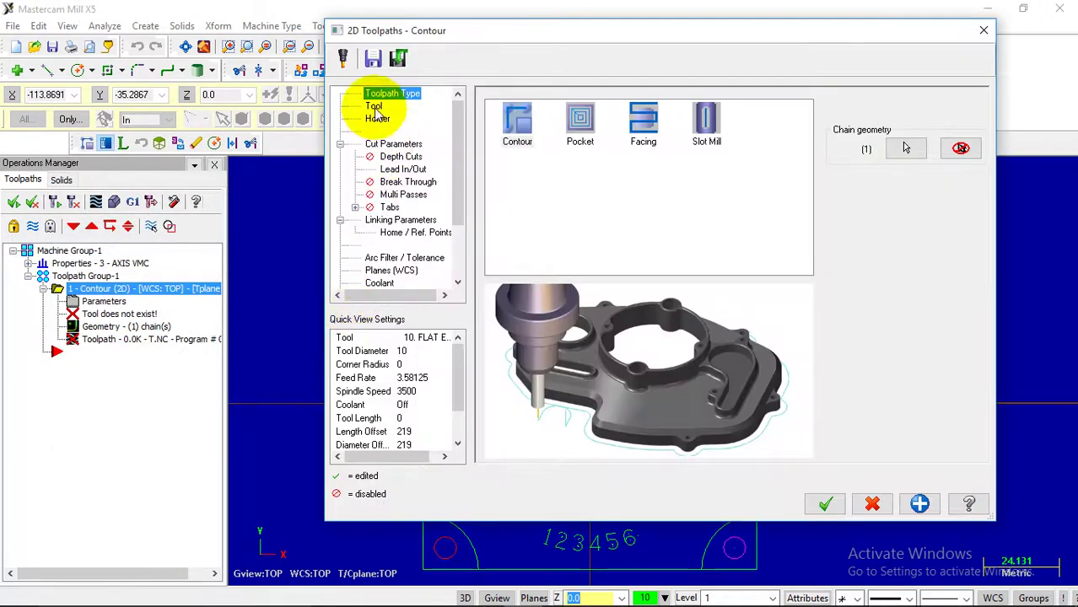
- Create a new flat endmill for the contour toolpath with a diameter of 20
left_click(374, 106)
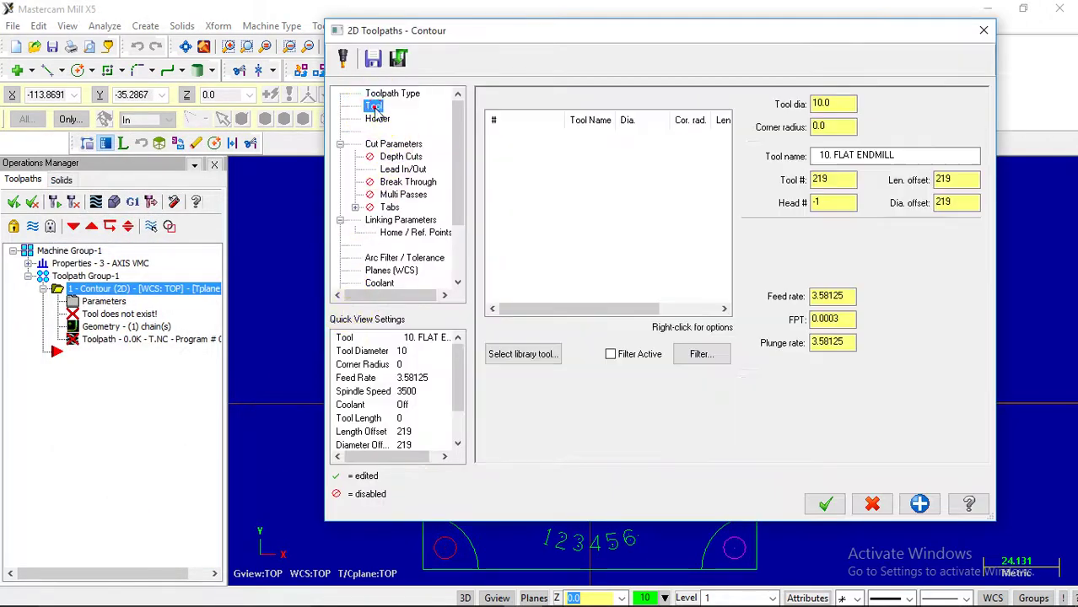
right_click(573, 169)
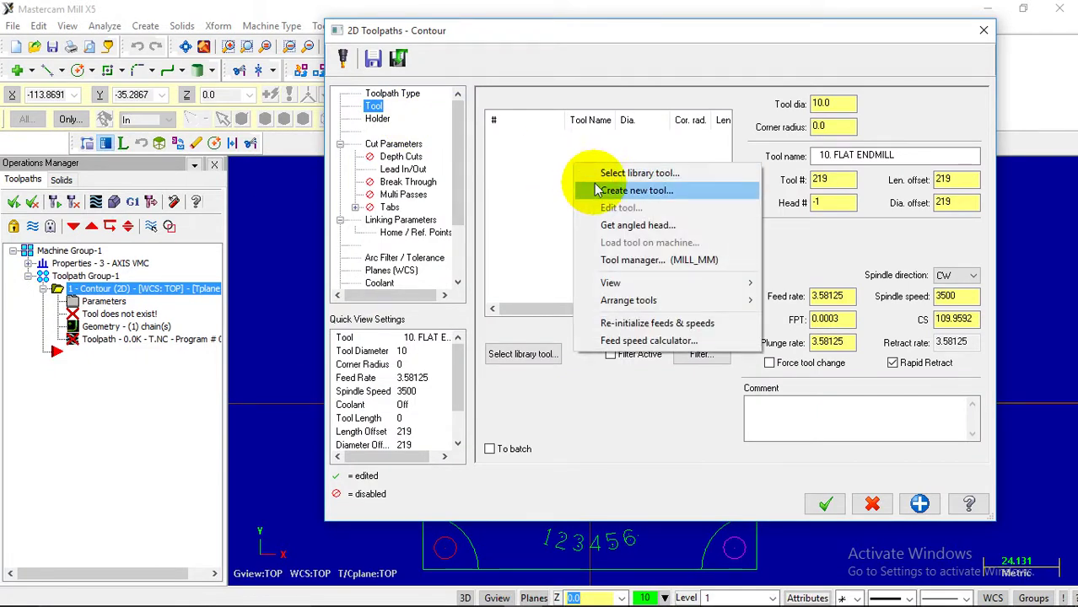
left_click(594, 189)
left_click(77, 137)
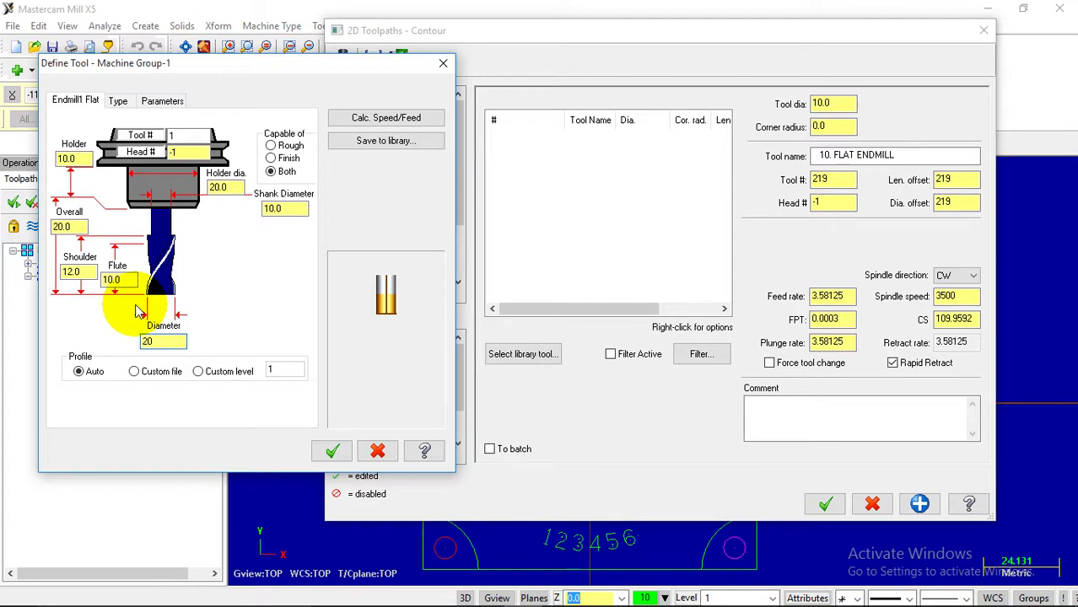
key("Tab")
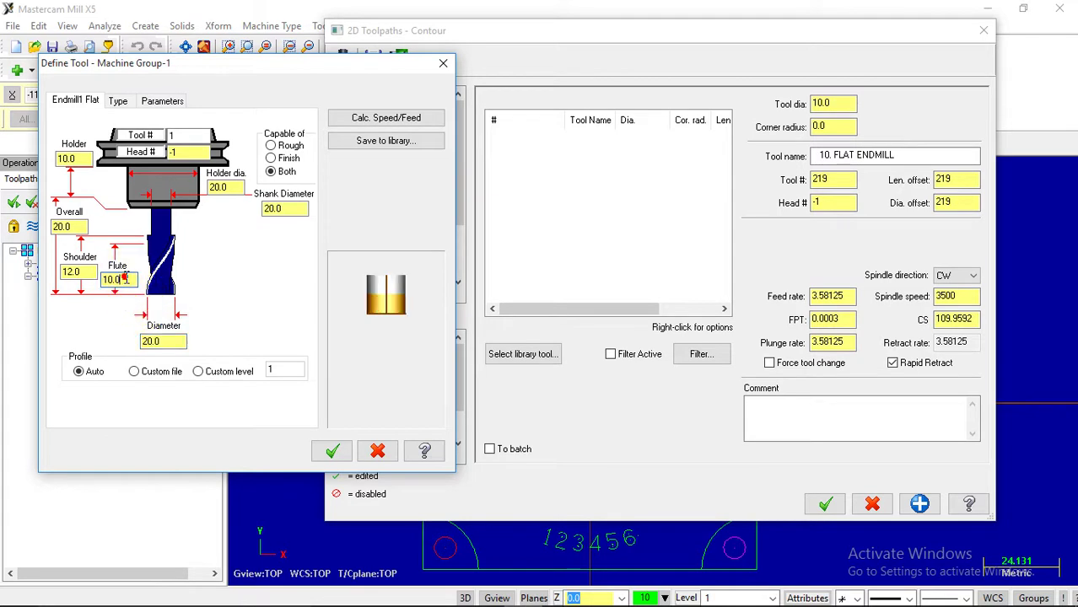
- Set the endmill's flute length to 20, shoulder length to 22 and overall length to 30
type("20")
key("Tab")
type("22")
key("Tab")
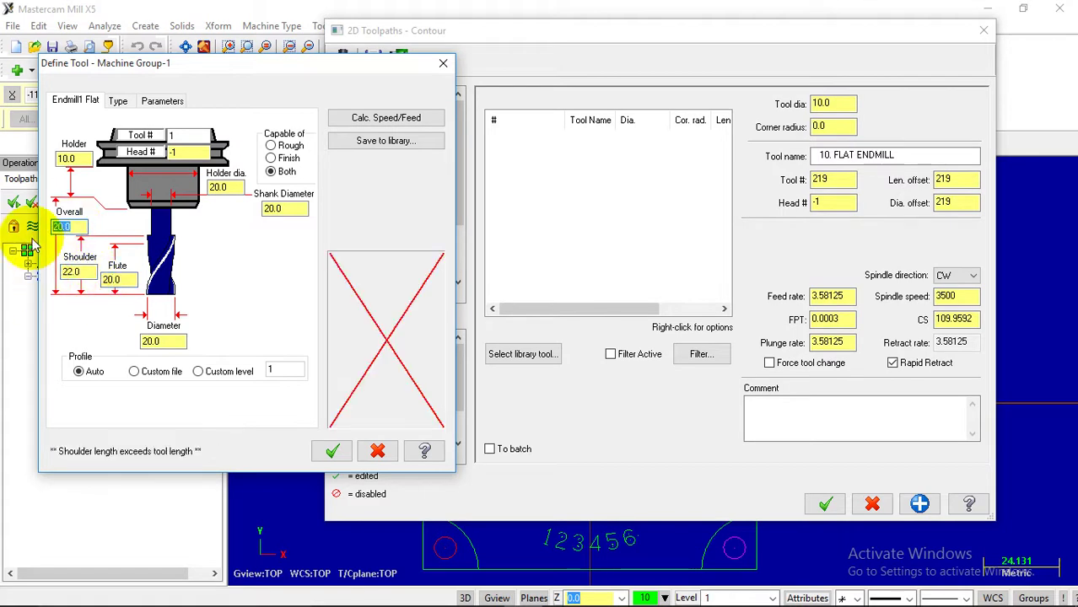
type("30")
left_click(159, 341)
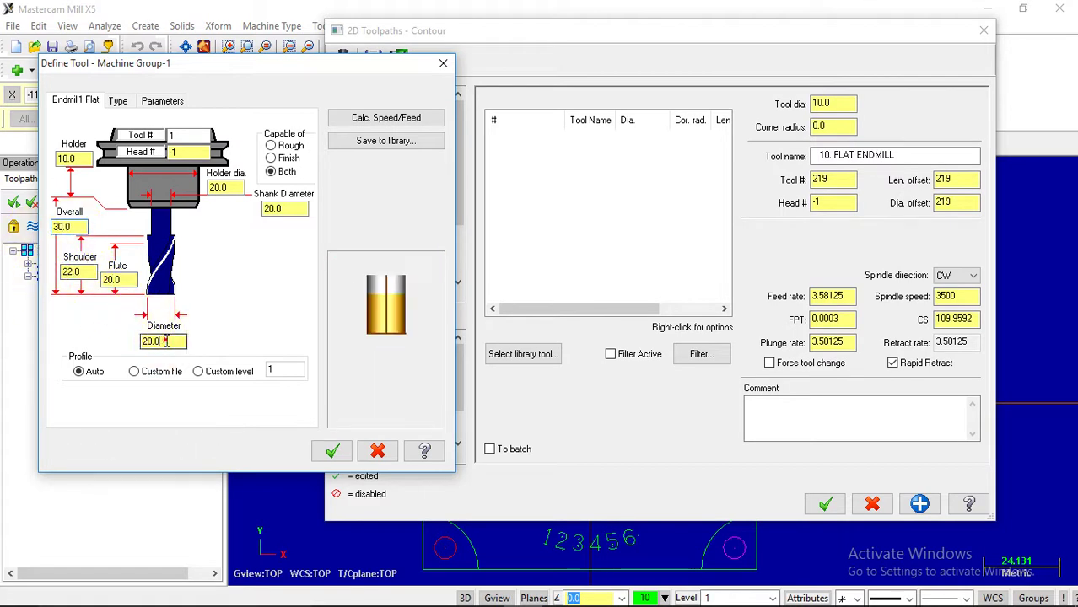
- Accept the new endmill and set its cutting speed to 55 and feed per tooth to 0.05
left_click(334, 450)
left_click(324, 271)
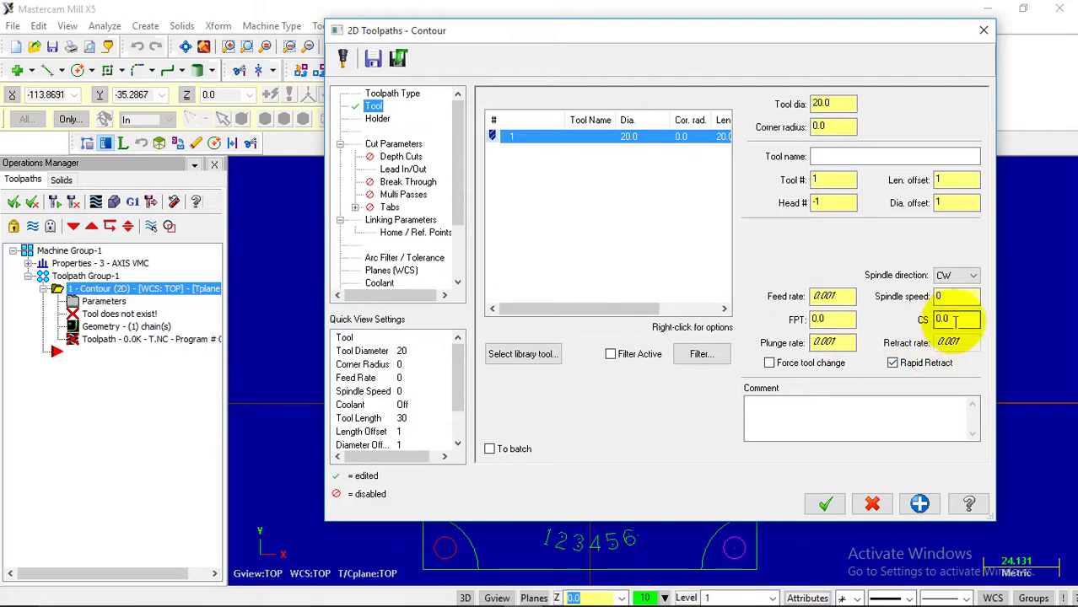
left_click(954, 318)
type("55")
left_click(826, 318)
left_click(324, 274)
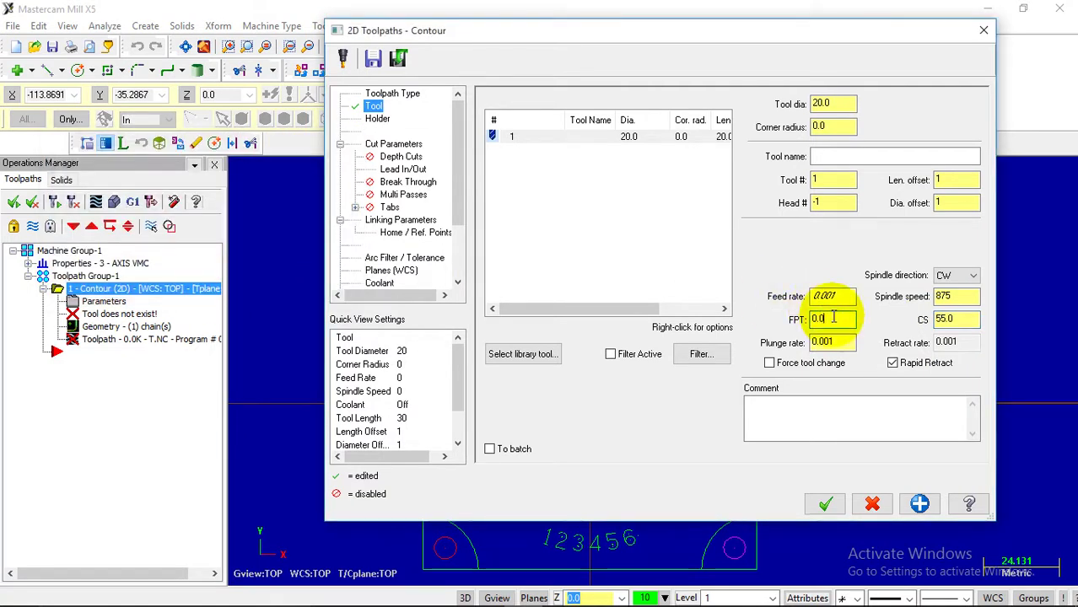
type("5")
key("shift+Tab")
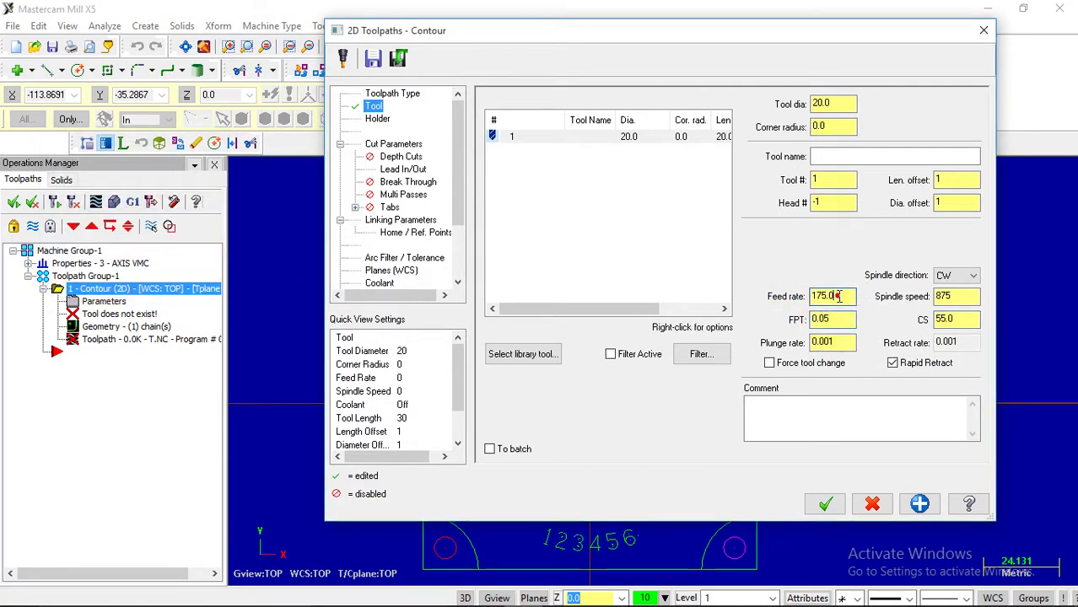
- Set the feed per tooth to 0.08 and the cutting speed to 75, and enter a new plunge rate
left_click(838, 318)
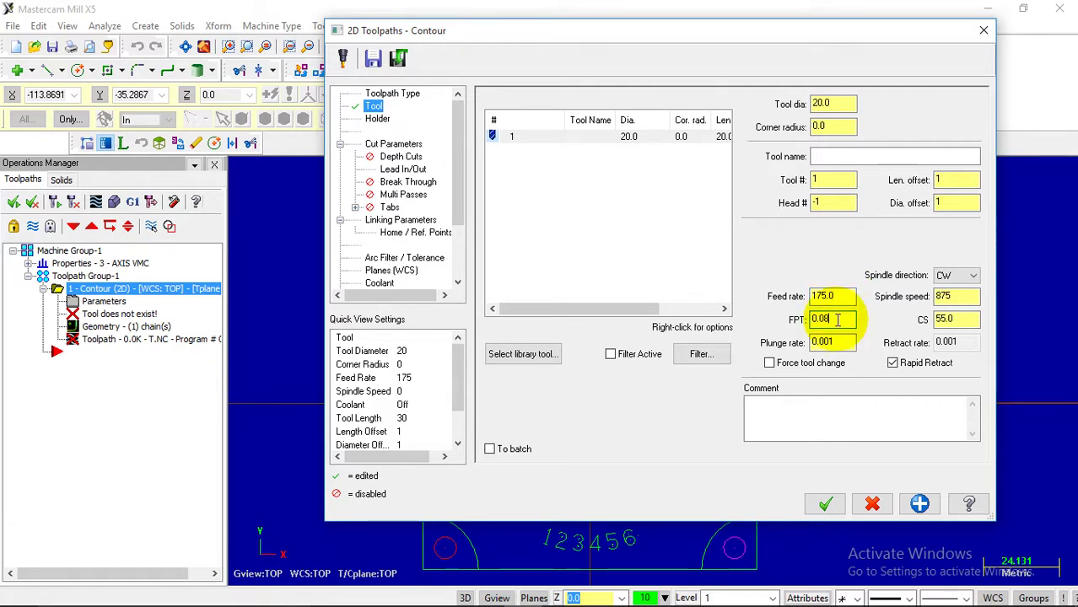
key("shift+Tab")
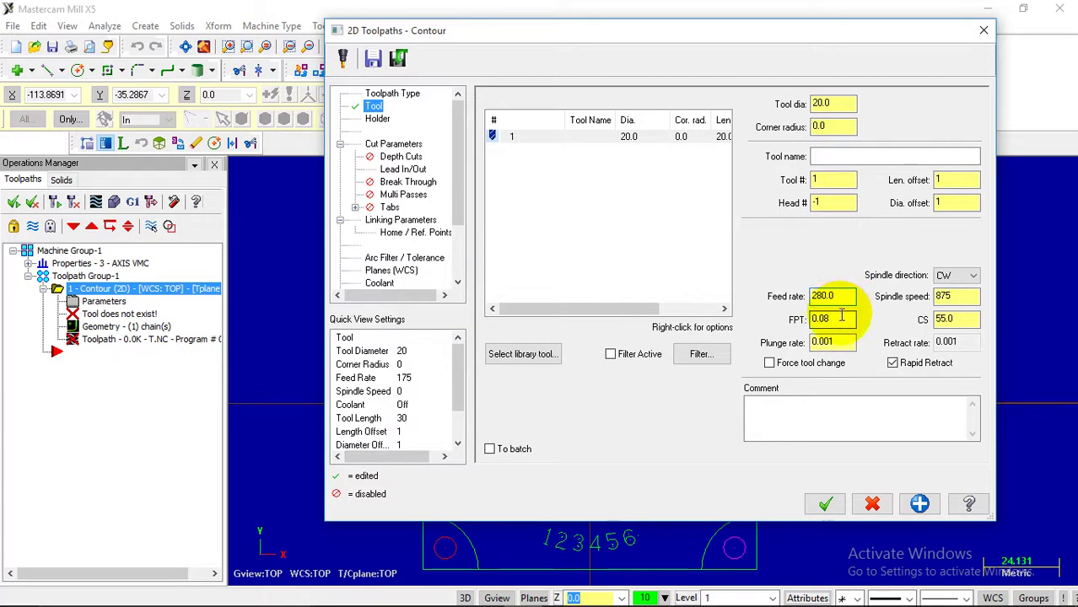
left_click(839, 317)
double_click(961, 318)
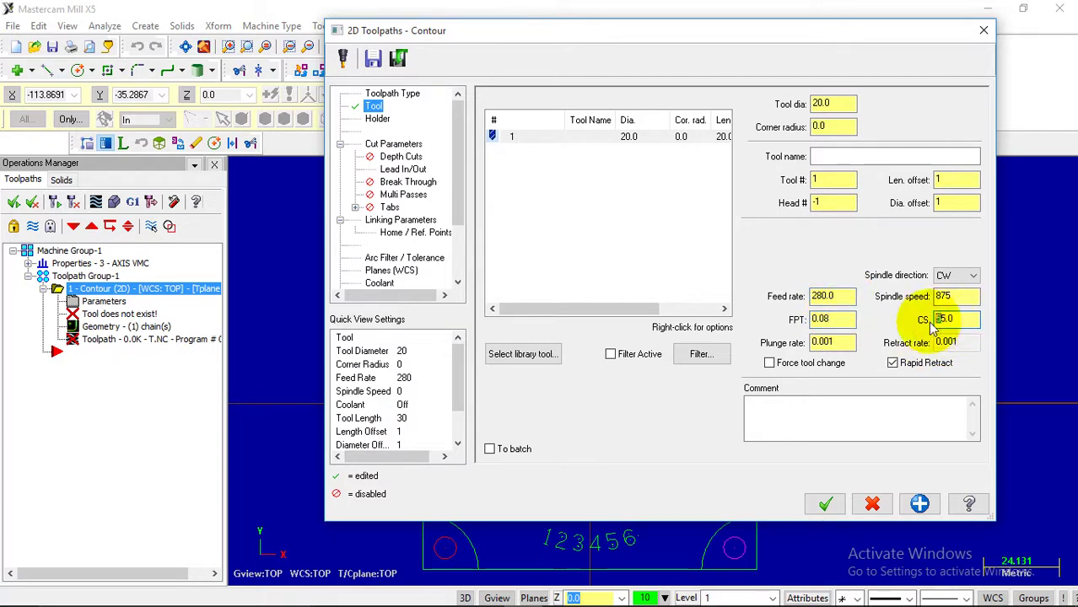
type("75")
left_click(957, 295)
left_click(961, 320)
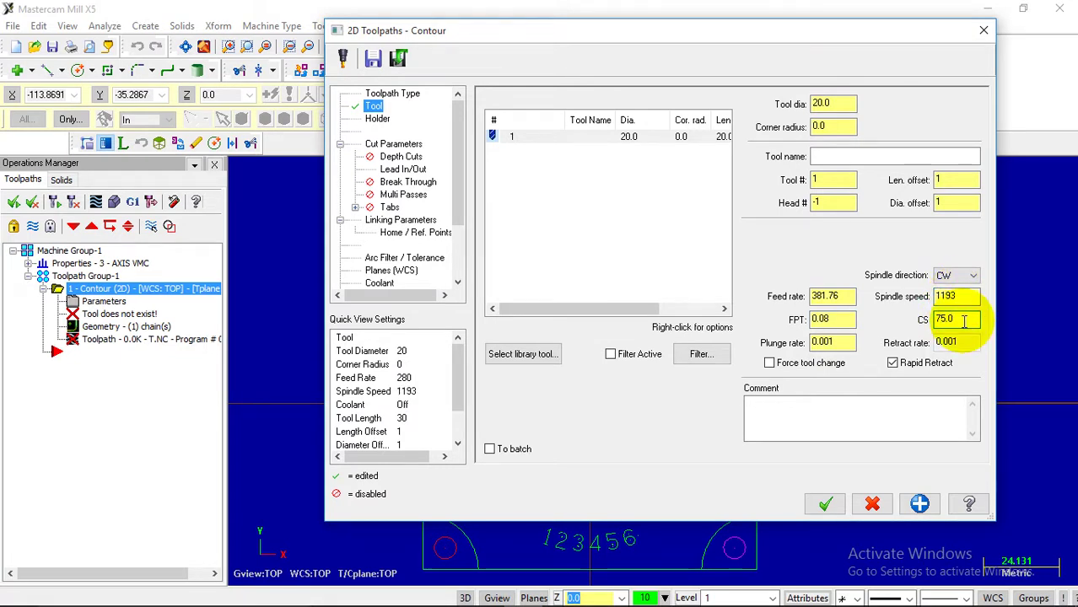
double_click(820, 341)
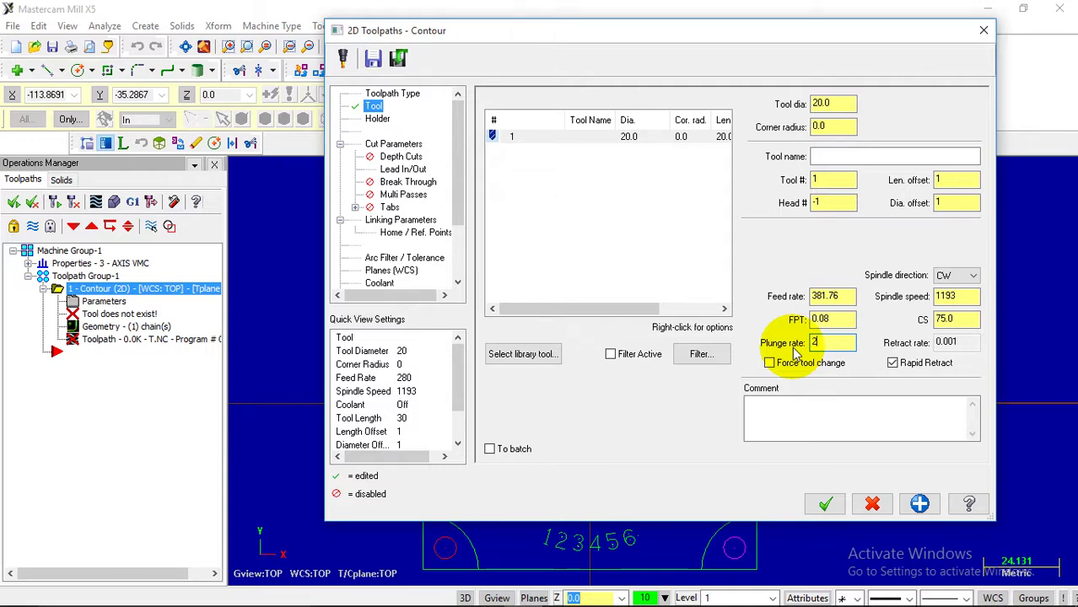
- Load the BT40 holder library and choose holder B4C4-0016 for the endmill
left_click(381, 119)
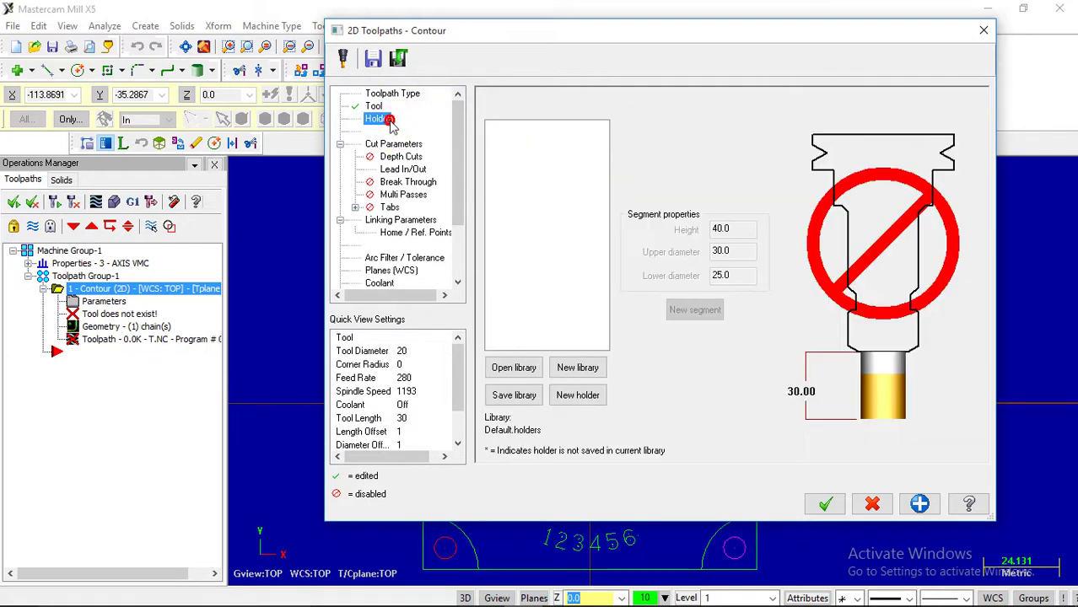
left_click(511, 366)
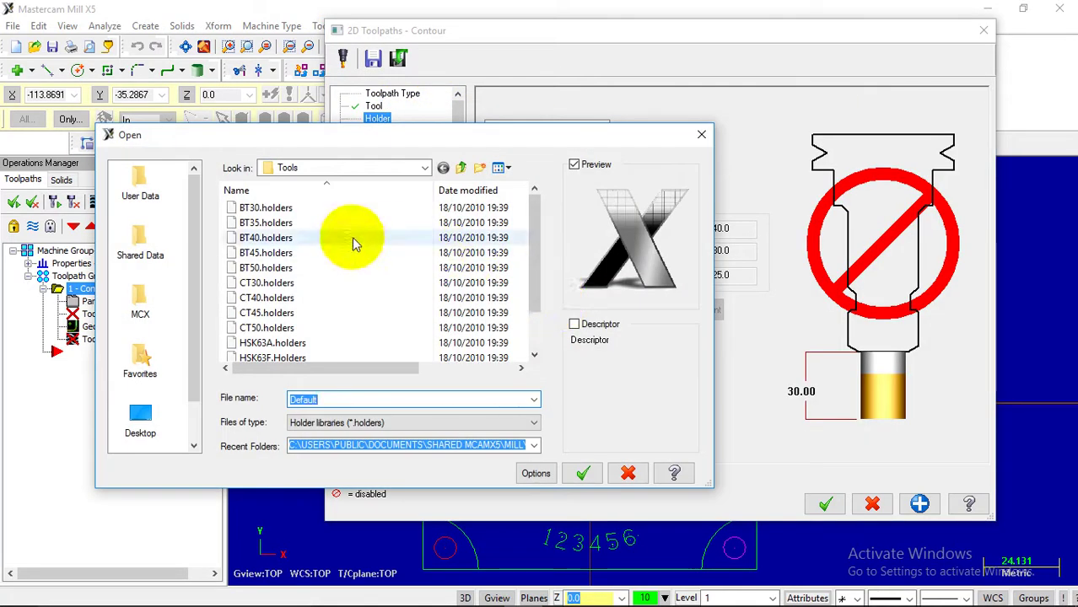
left_click(278, 241)
left_click(278, 239)
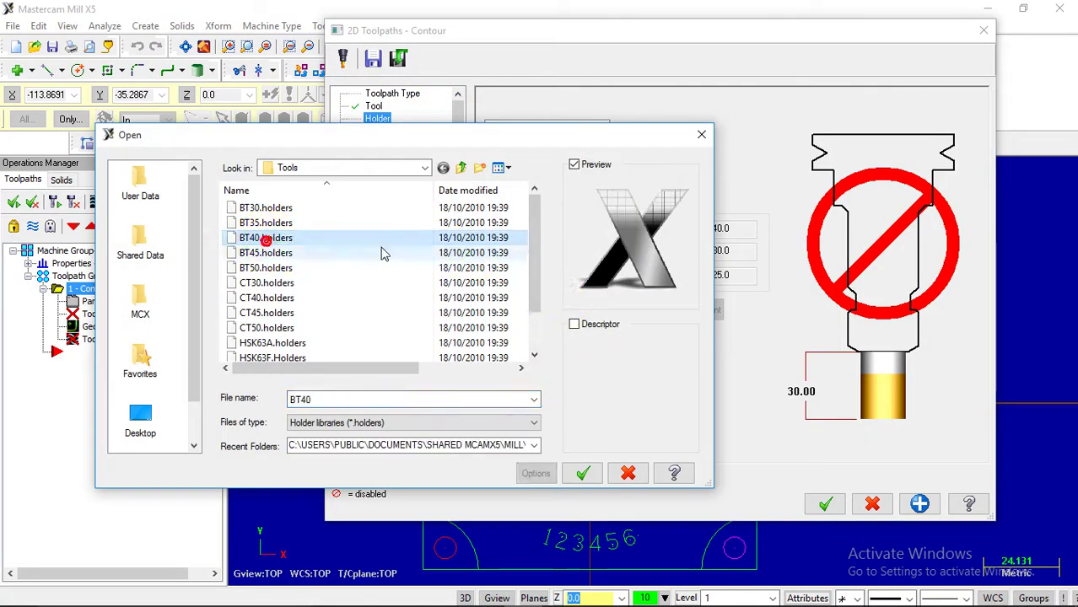
left_click(573, 474)
left_click(580, 472)
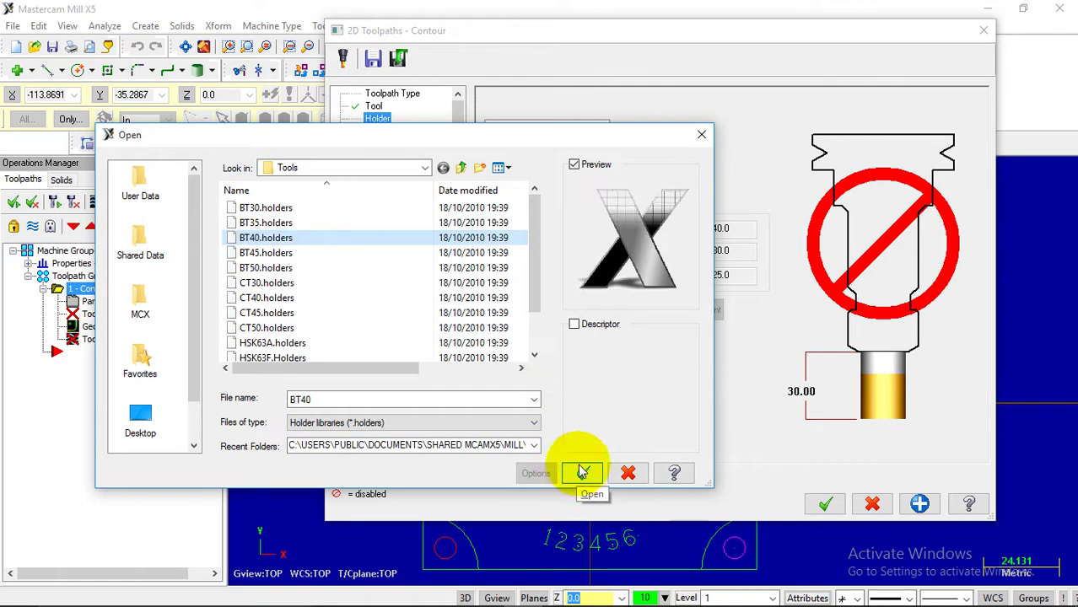
left_click(527, 196)
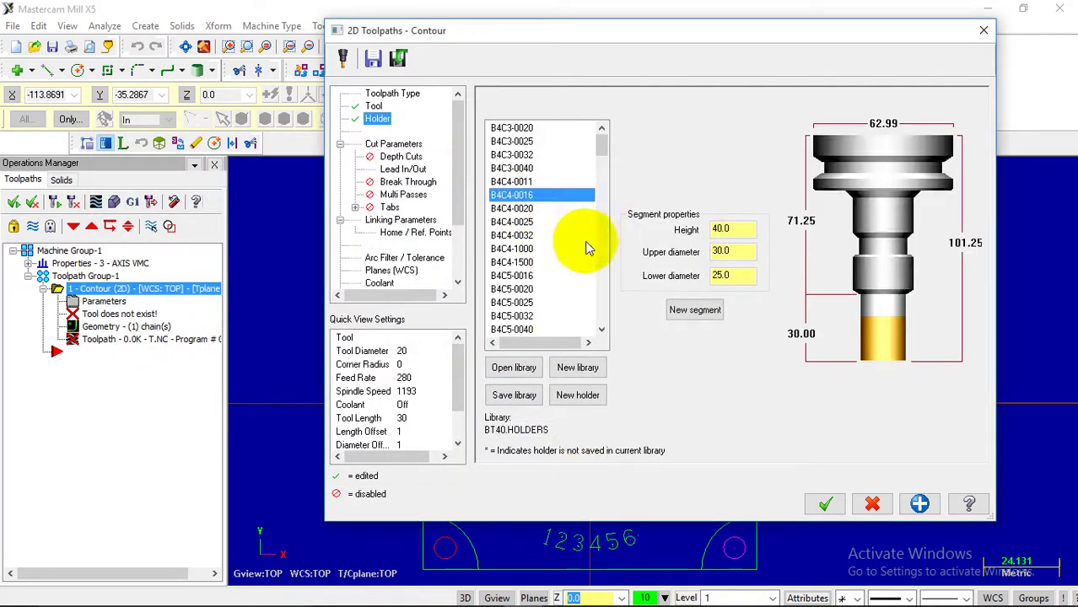
- Set the contour type to Ramp with a ramp angle of 1, and leave 0.2 of stock on the walls
left_click(376, 145)
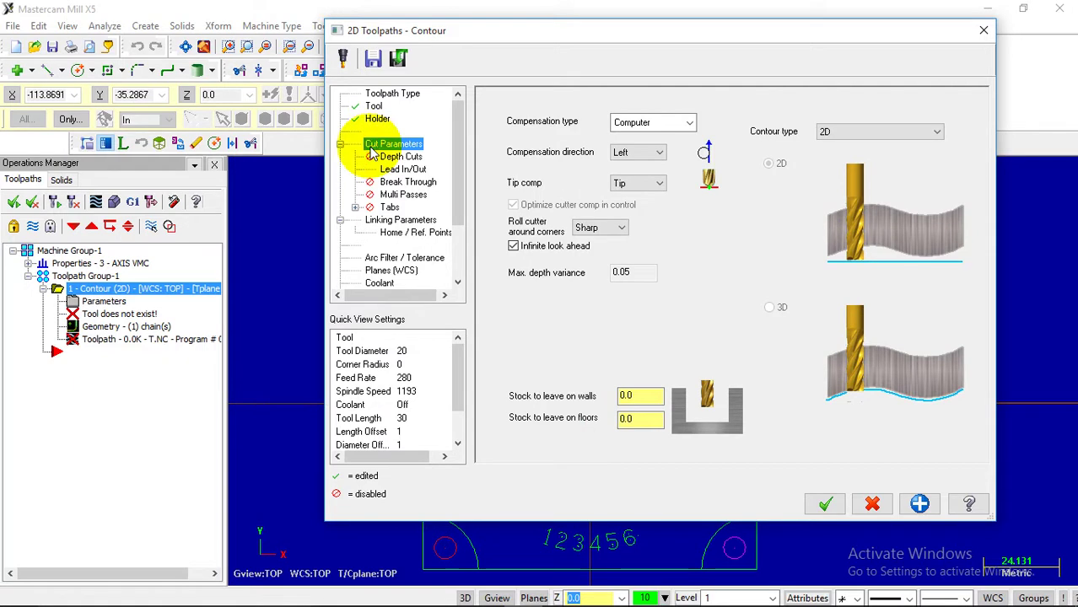
left_click(858, 129)
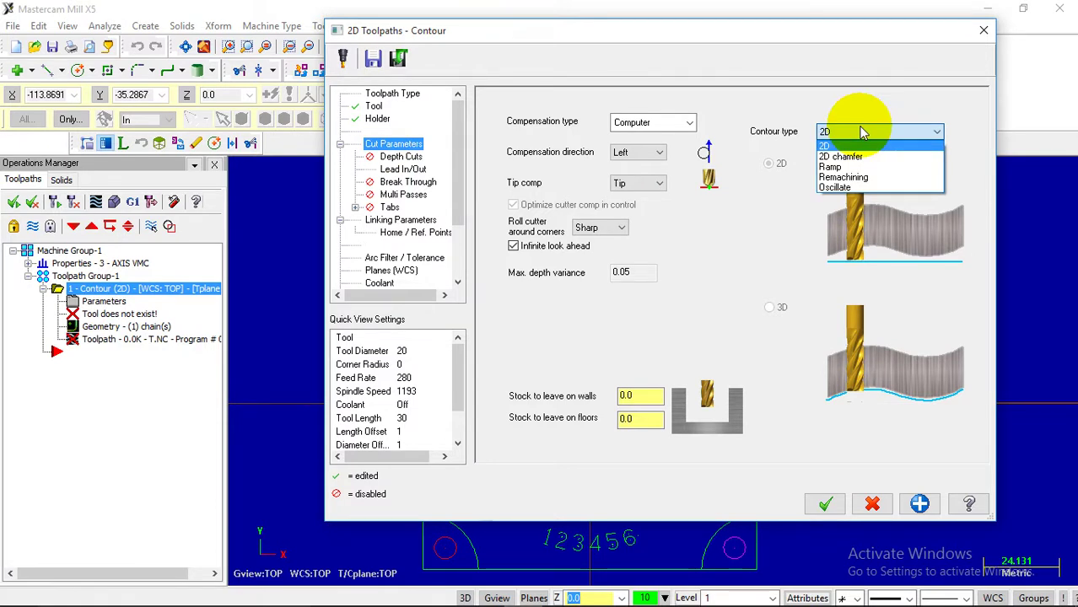
left_click(832, 167)
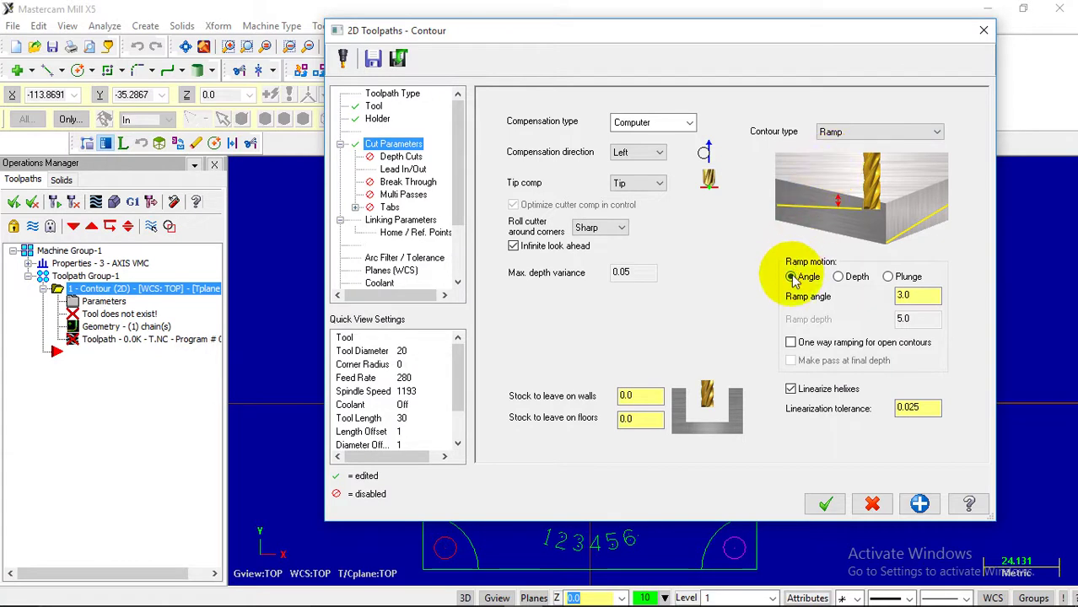
left_click(915, 295)
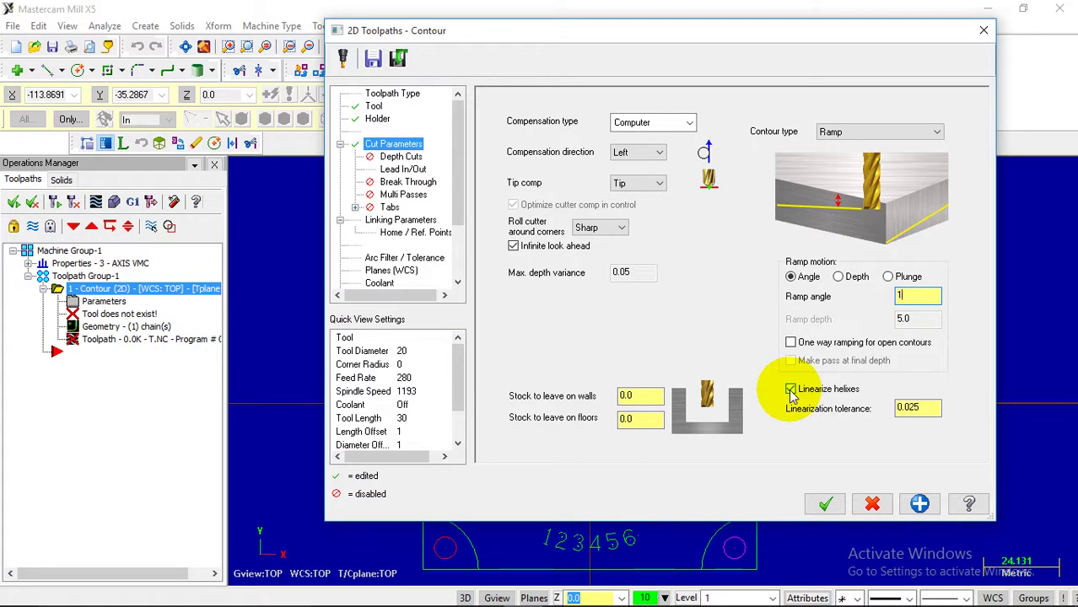
left_click(650, 394)
key("BackSpace")
type("2")
left_click(650, 395)
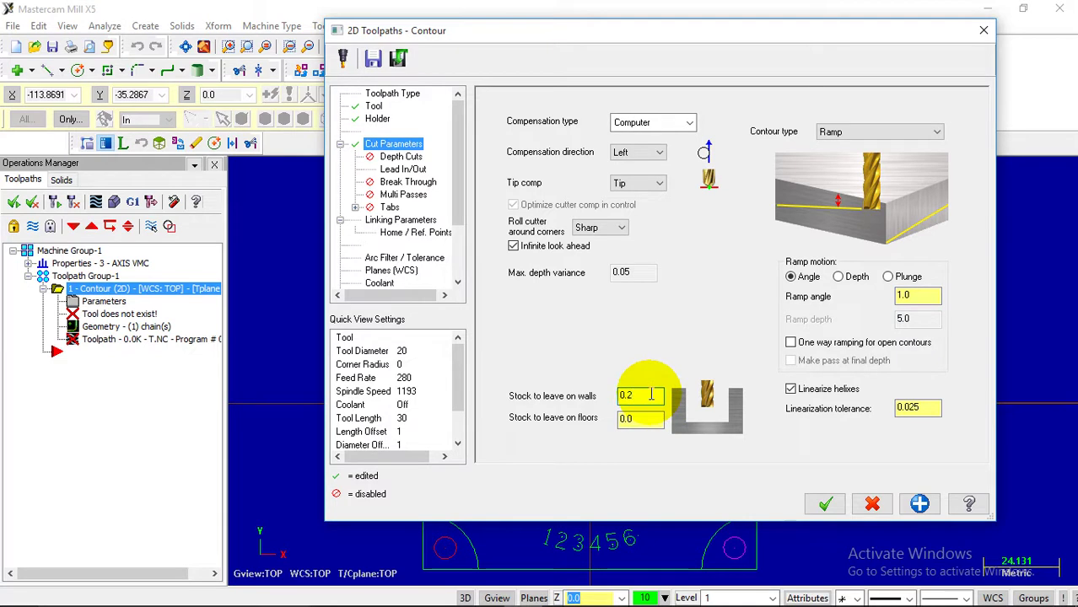
- Disable Lead In/Out for the contour, leaving depth cuts, break through, multi passes and tabs off
left_click(403, 158)
left_click(403, 169)
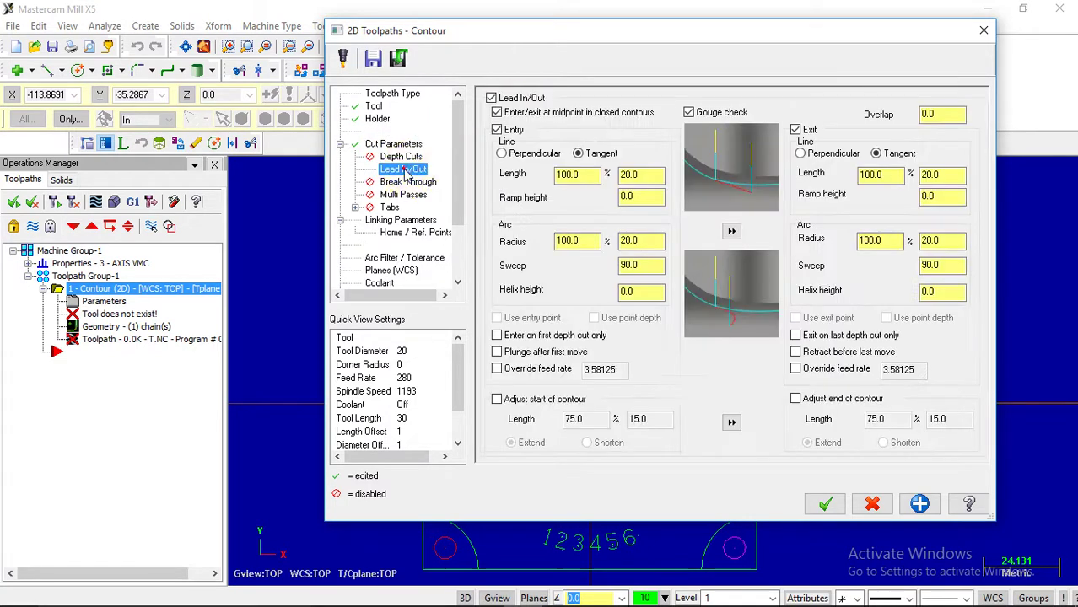
left_click(492, 98)
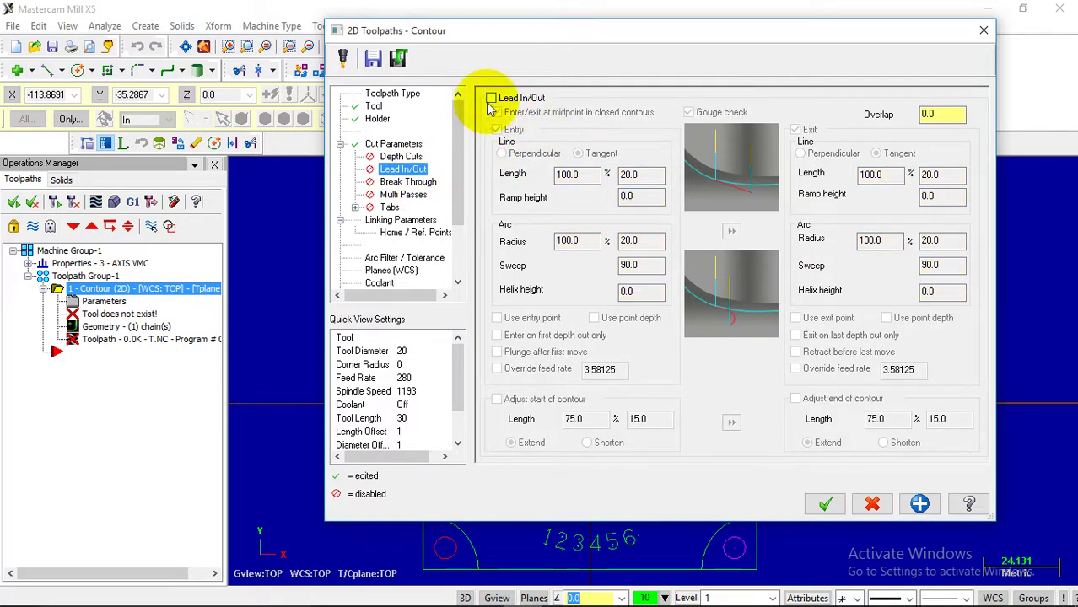
left_click(407, 182)
left_click(402, 194)
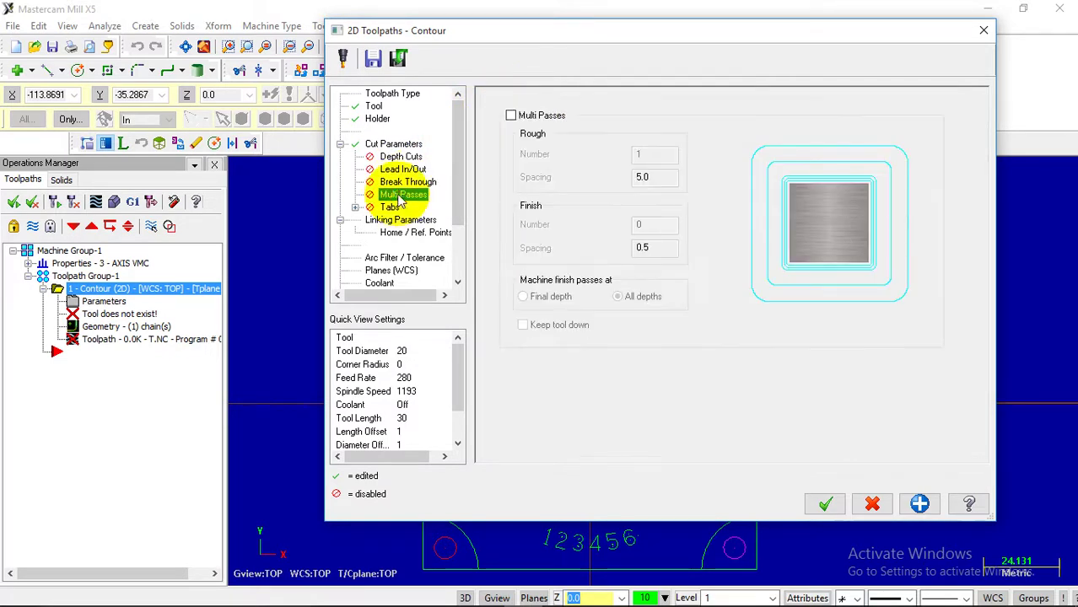
left_click(391, 209)
- Make the retract and depth values absolute in the linking parameters, and try a feed plane of 3
left_click(393, 220)
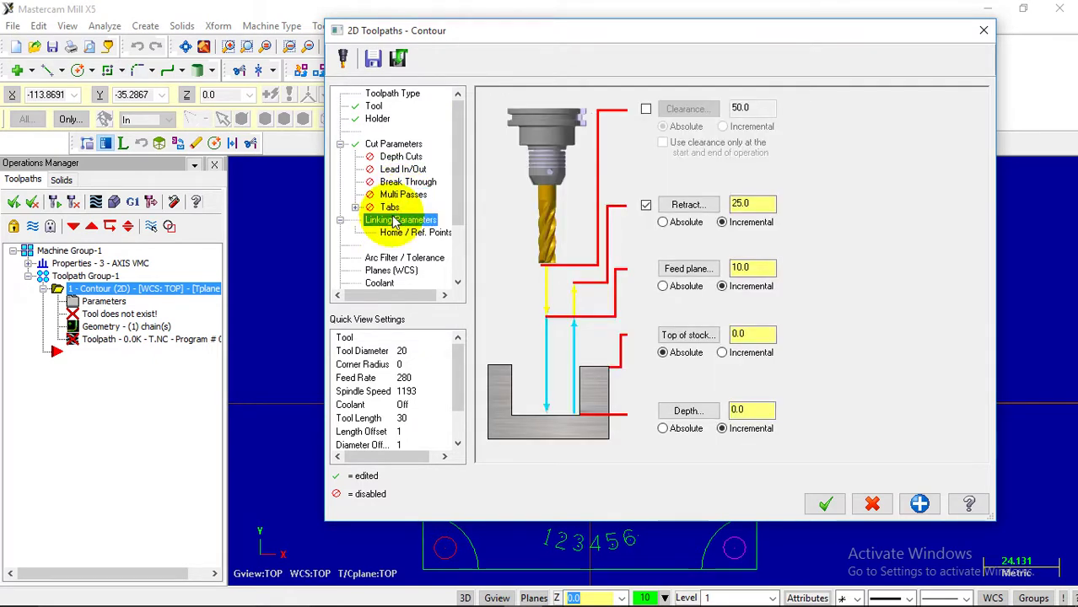
left_click(677, 223)
left_click(759, 267)
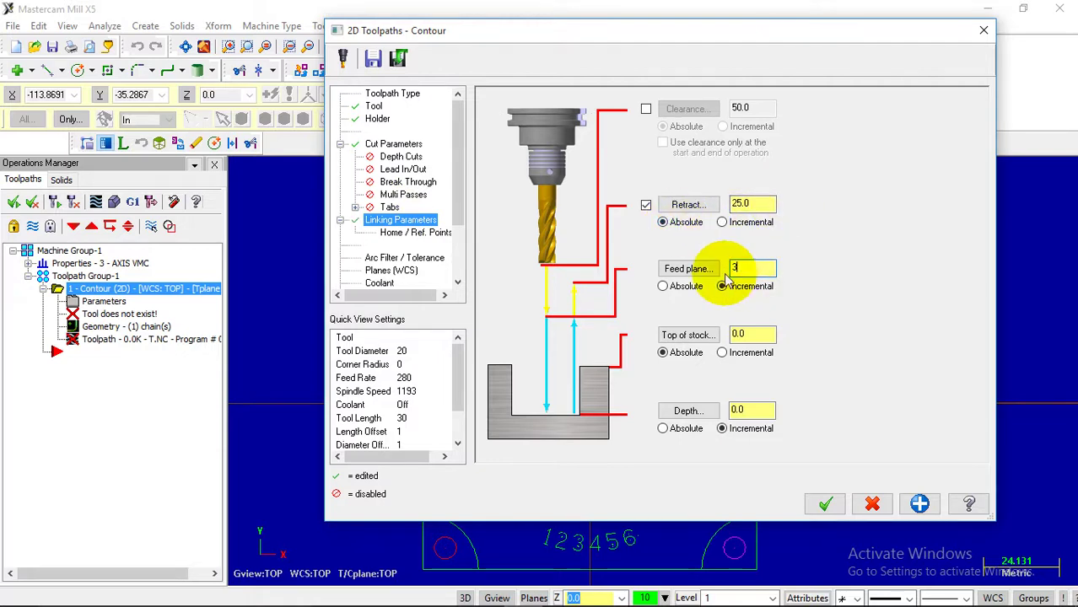
type("3")
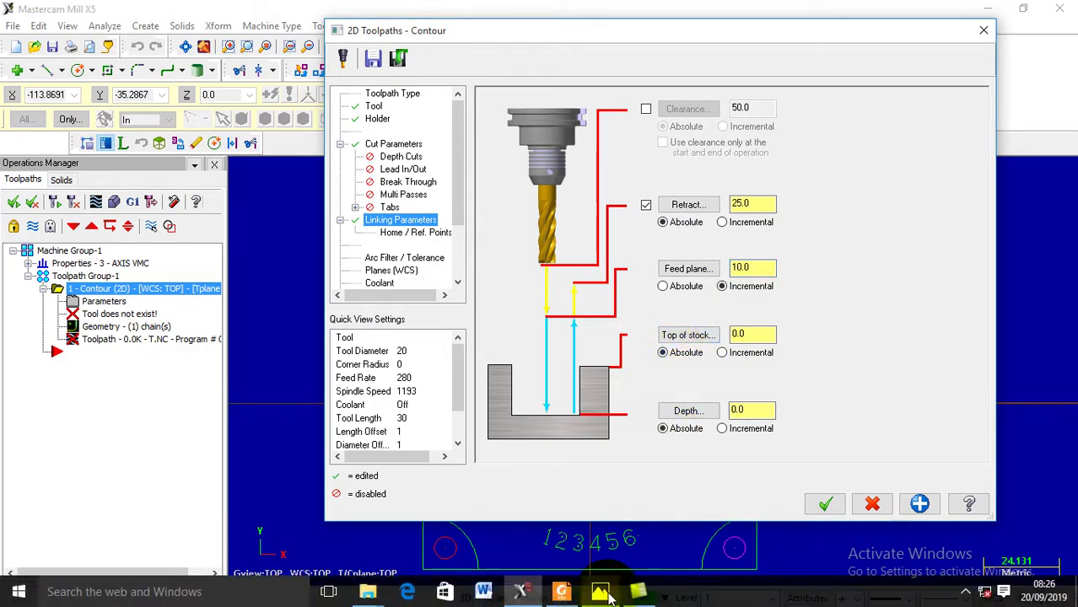
- Switch to the PDF drawing in Foxit Reader and examine section B-B for the depth of the central bore
left_click(570, 594)
scroll(573, 446, "down", 3)
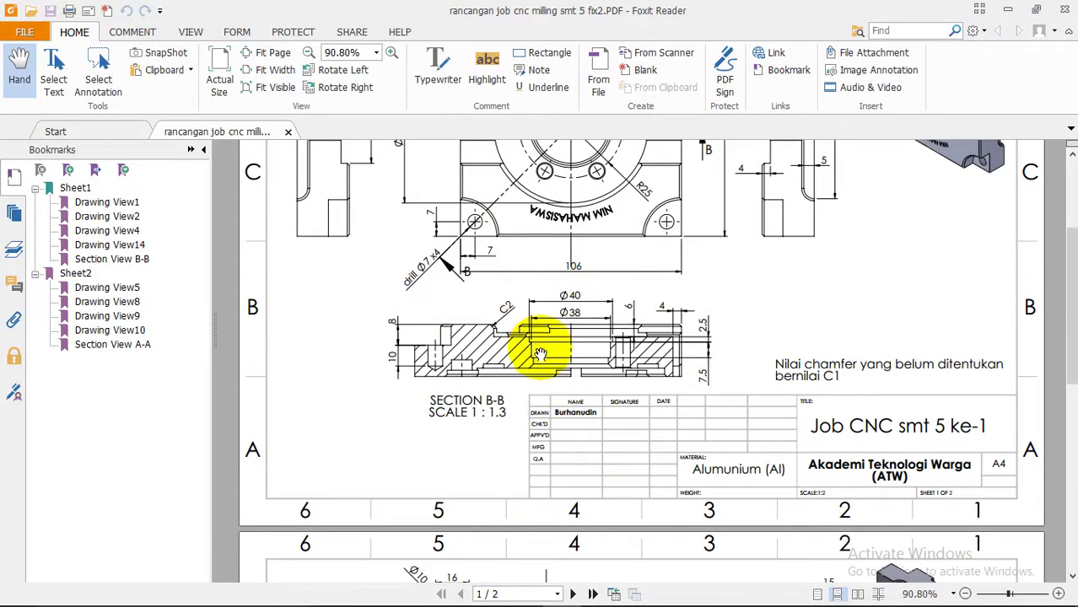
scroll(540, 354, "up", 1)
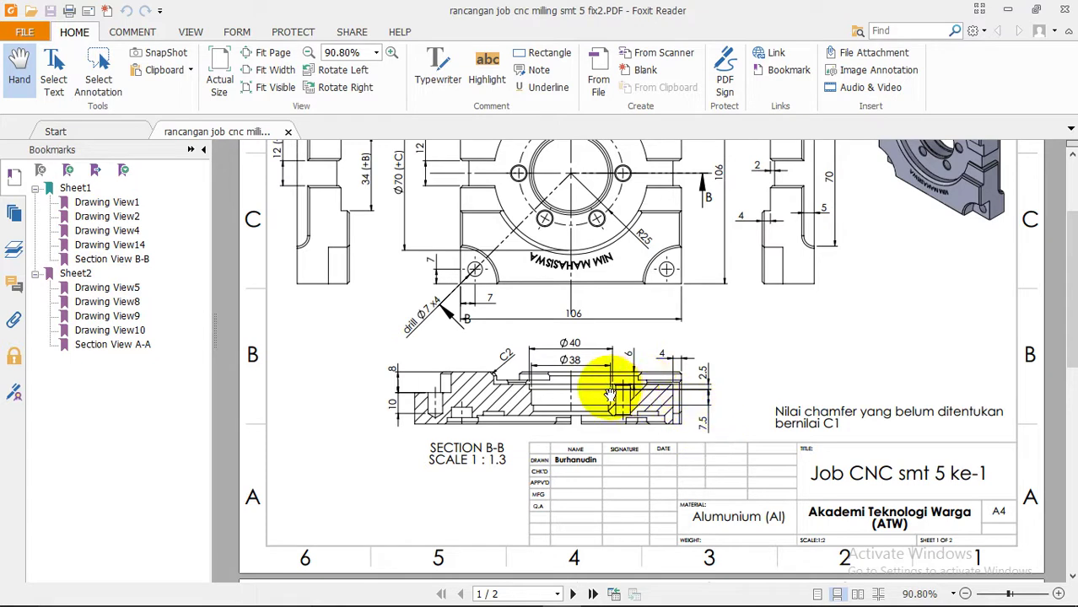
left_click(391, 53)
left_click(392, 52)
left_click(391, 52)
left_click(392, 53)
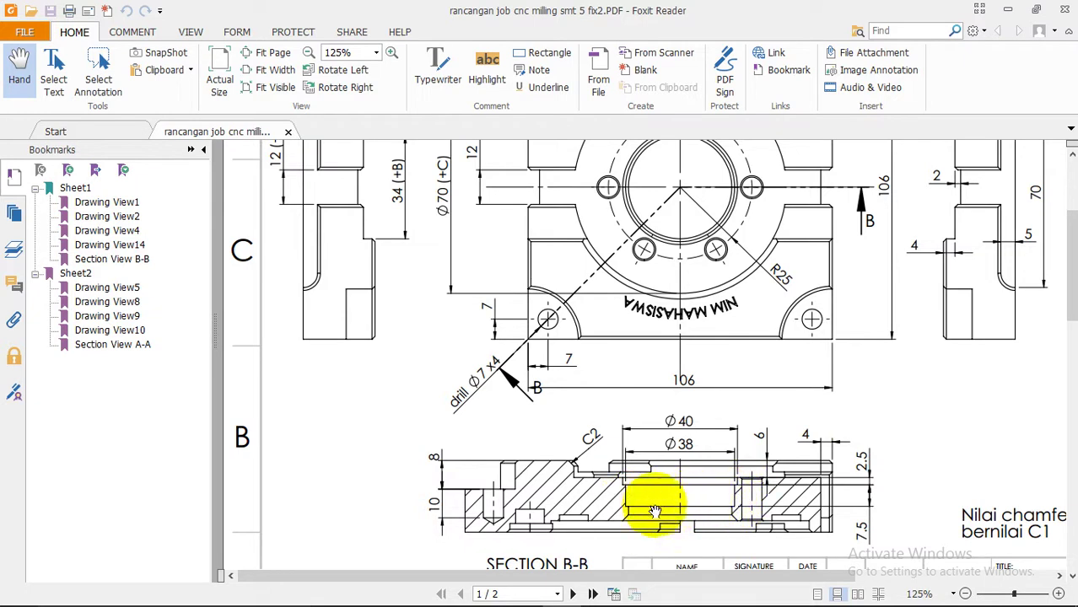
- Switch back to Mastercam, set the contour's absolute depth to -16 and accept the toolpath parameters
mouse_move(631, 603)
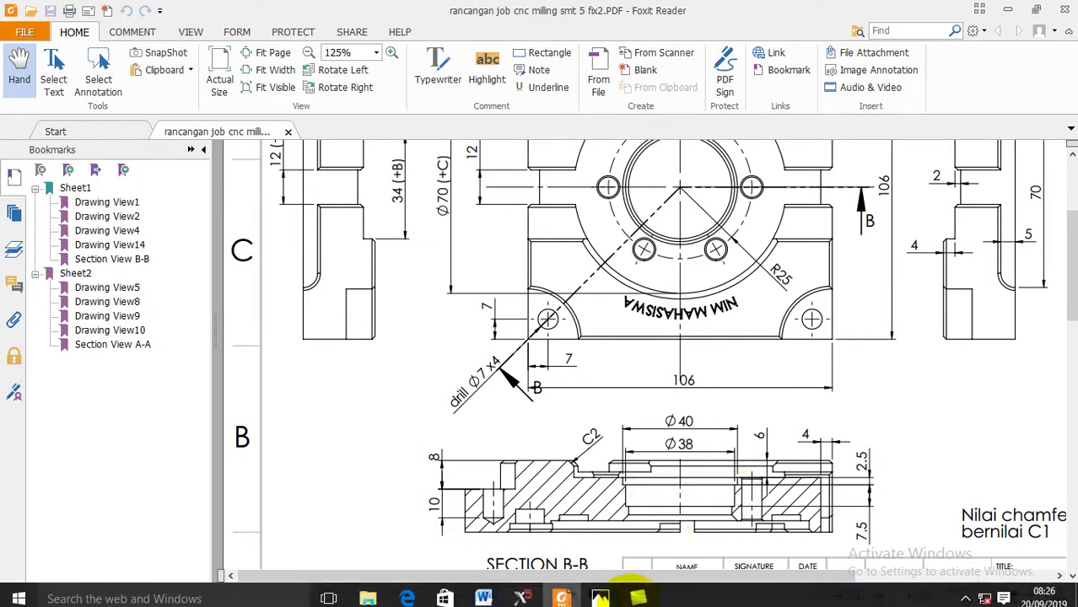
left_click(527, 593)
double_click(751, 411)
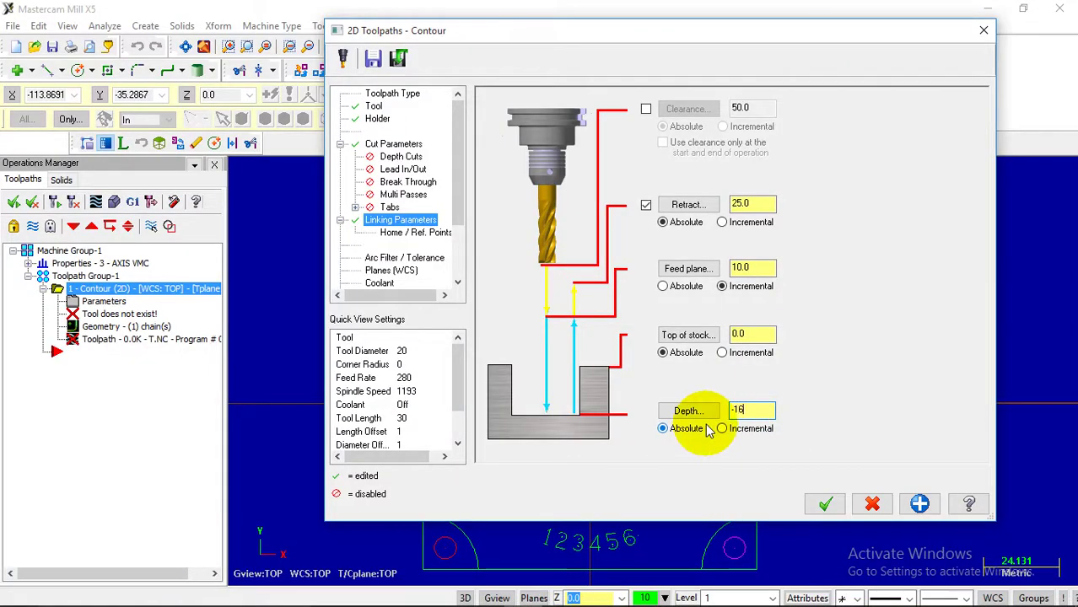
type("-16")
left_click(825, 503)
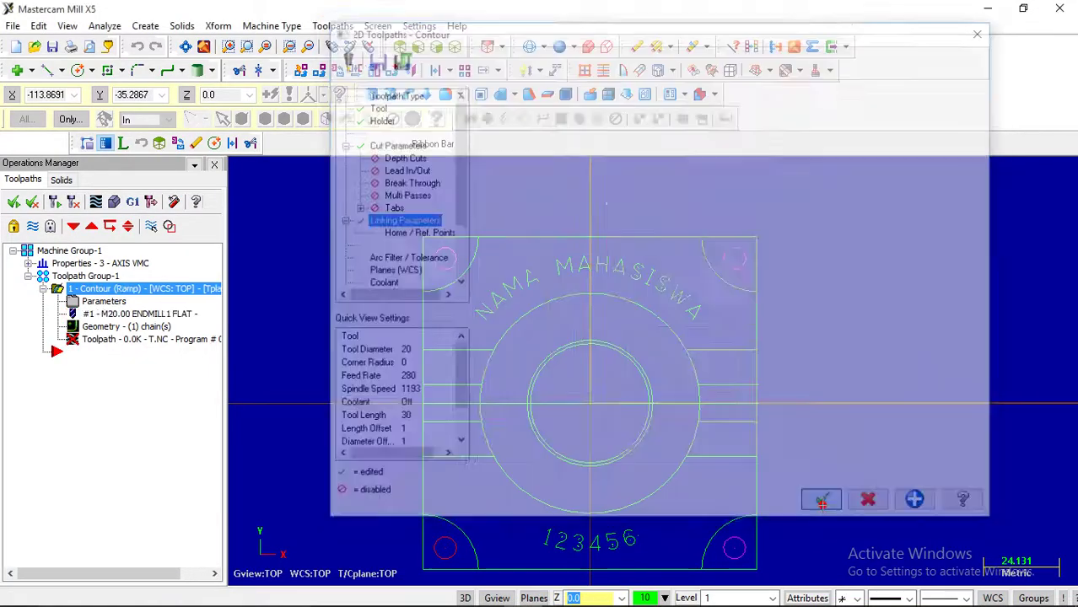
- Backplot the ramp contour operation from a tilted view and watch the tool spiral down inside the central circle
key("alt+t")
scroll(614, 325, "down", 1)
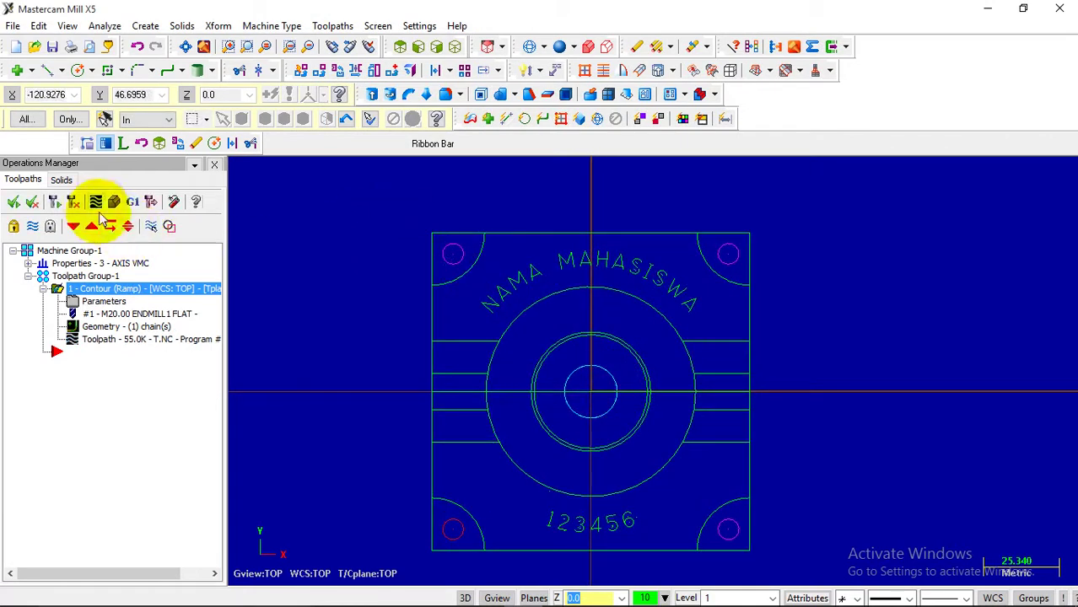
left_click(96, 203)
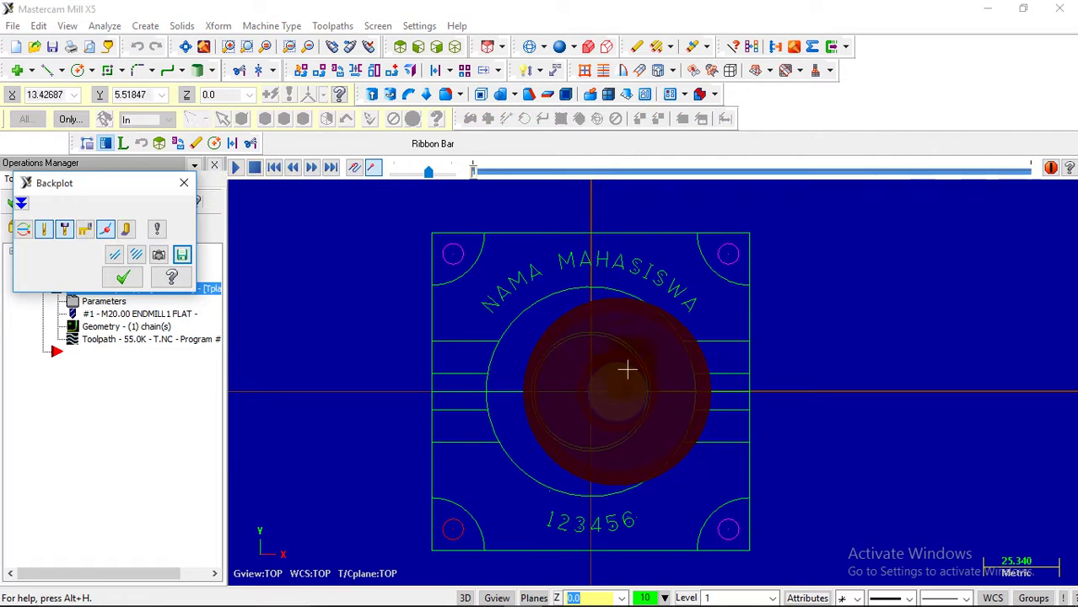
middle_click_drag(413, 350, 290, 257)
left_click(236, 169)
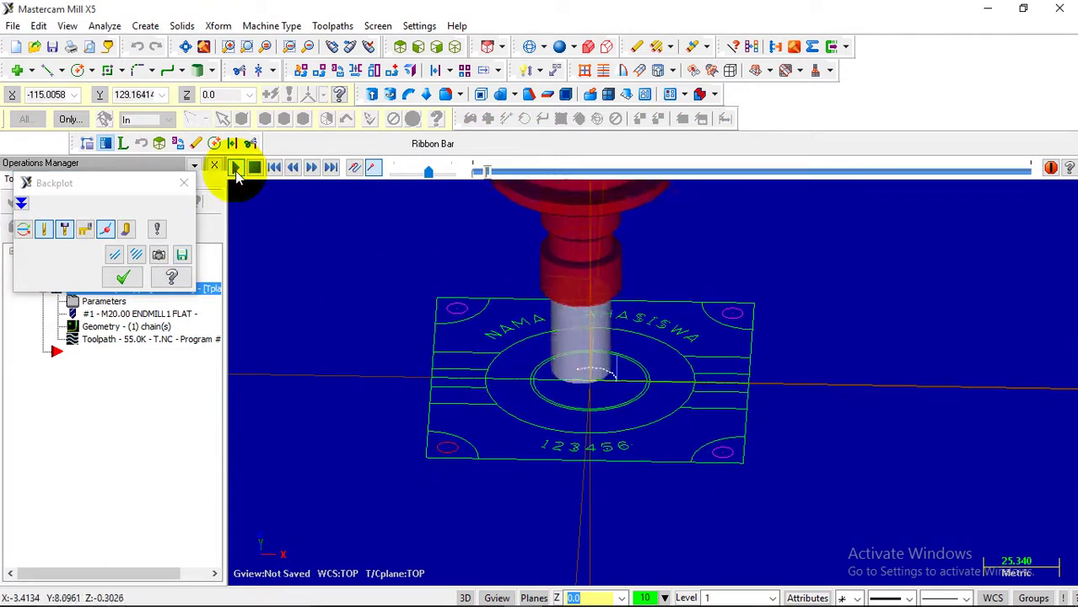
scroll(560, 379, "up", 5)
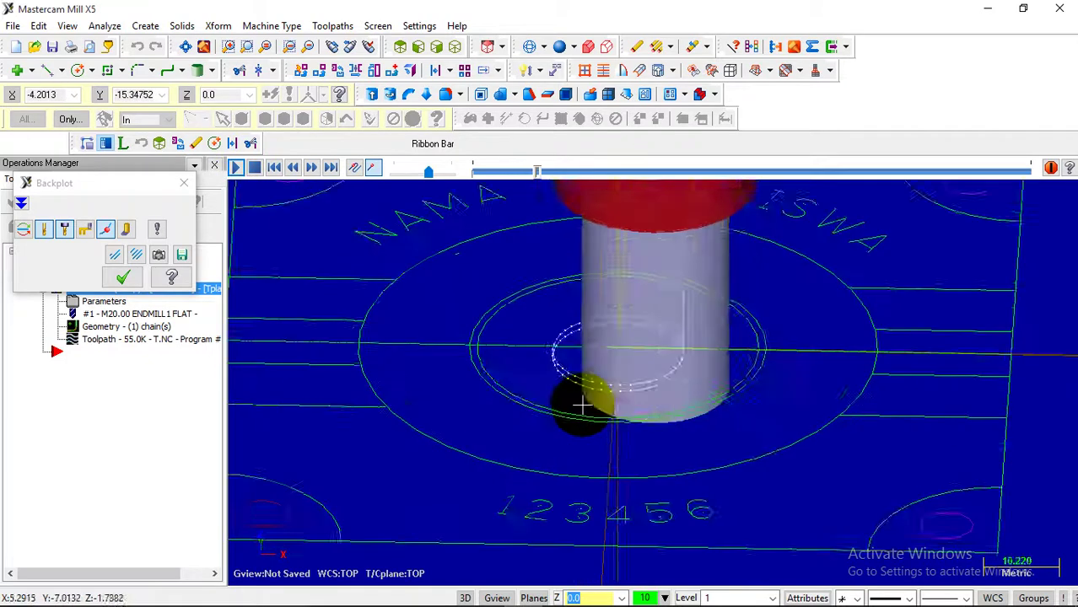
scroll(581, 406, "down", 2)
scroll(582, 406, "down", 1)
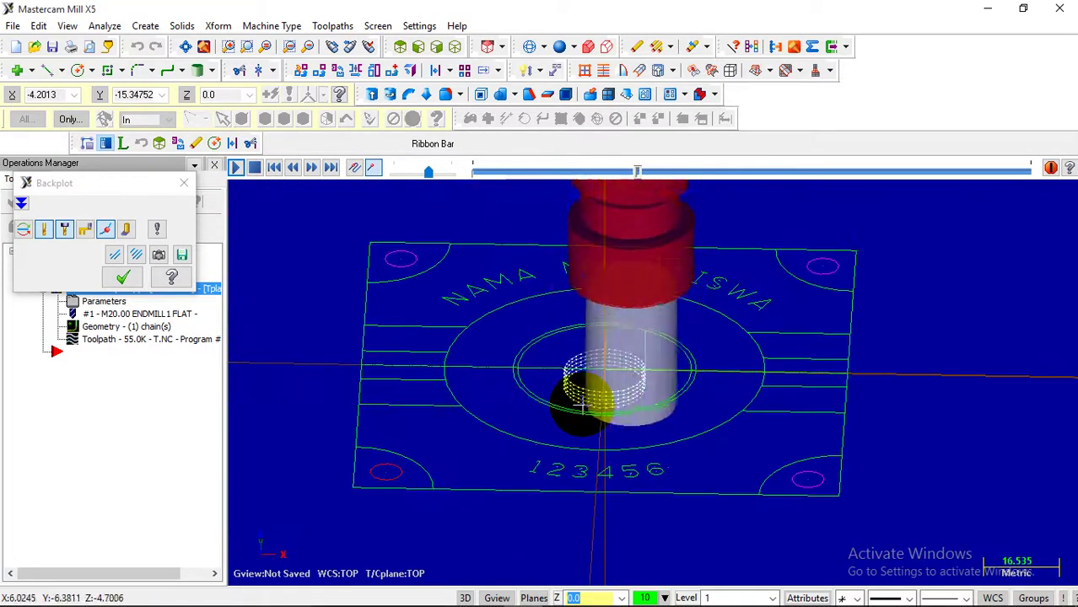
- Examine the ramp contour's backplot up close, check its cycle time information and end the backplot
scroll(577, 415, "up", 5)
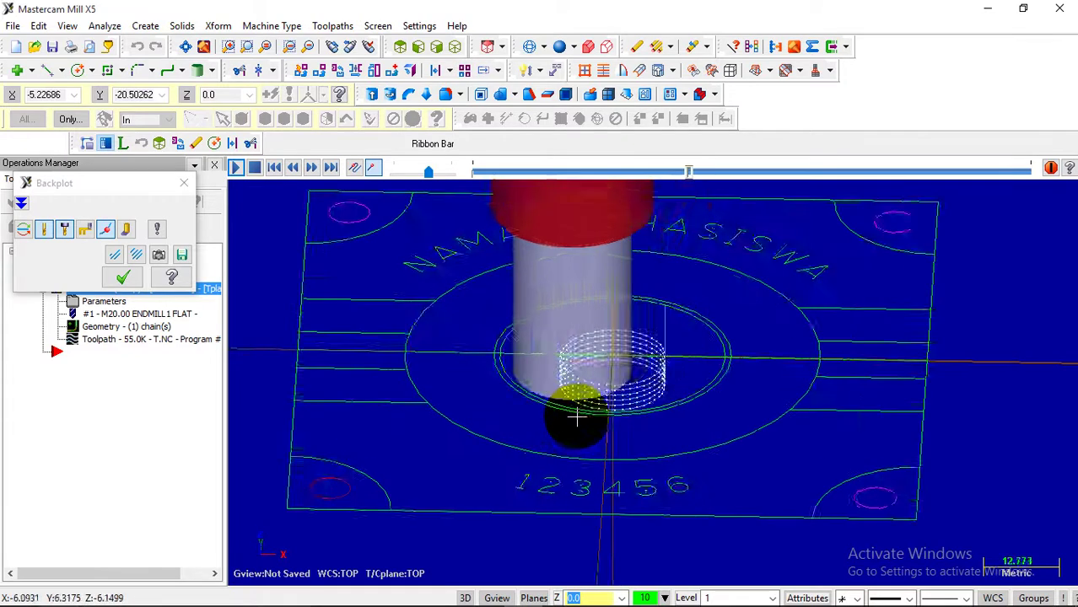
scroll(589, 375, "down", 5)
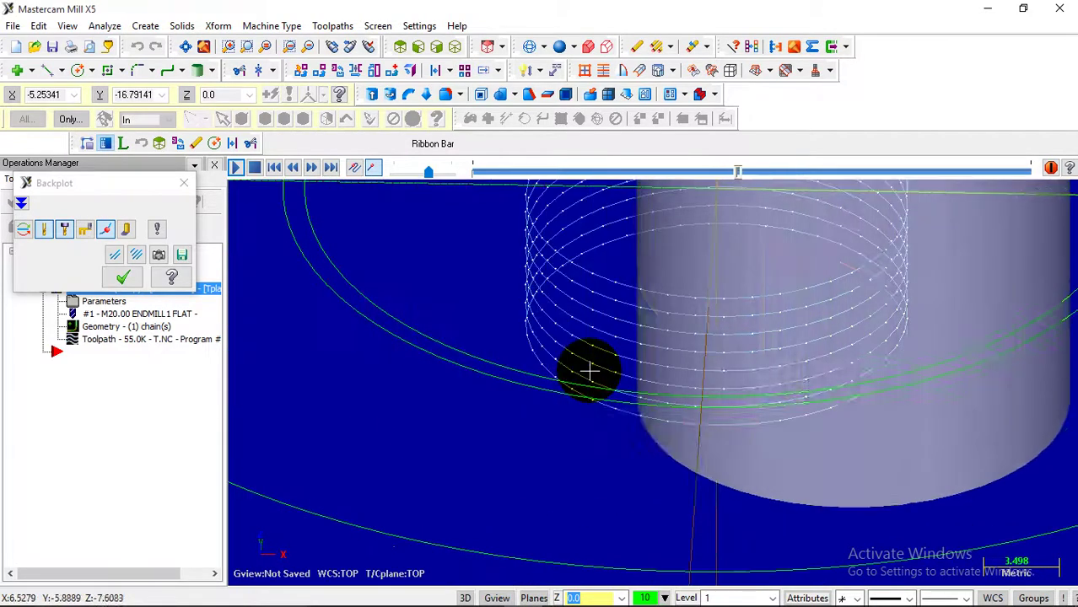
scroll(590, 379, "down", 2)
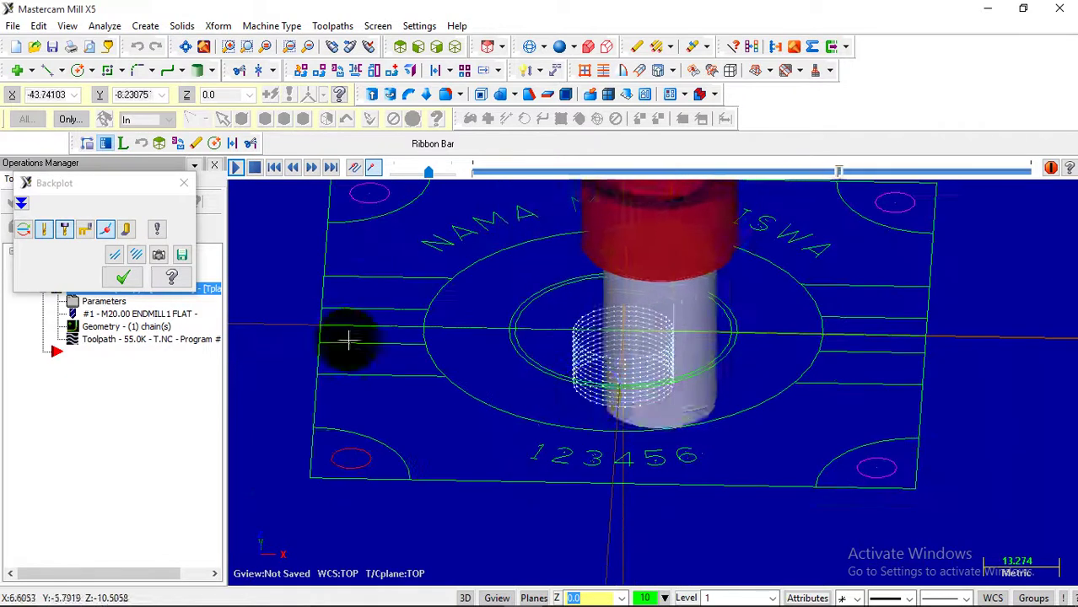
left_click(21, 202)
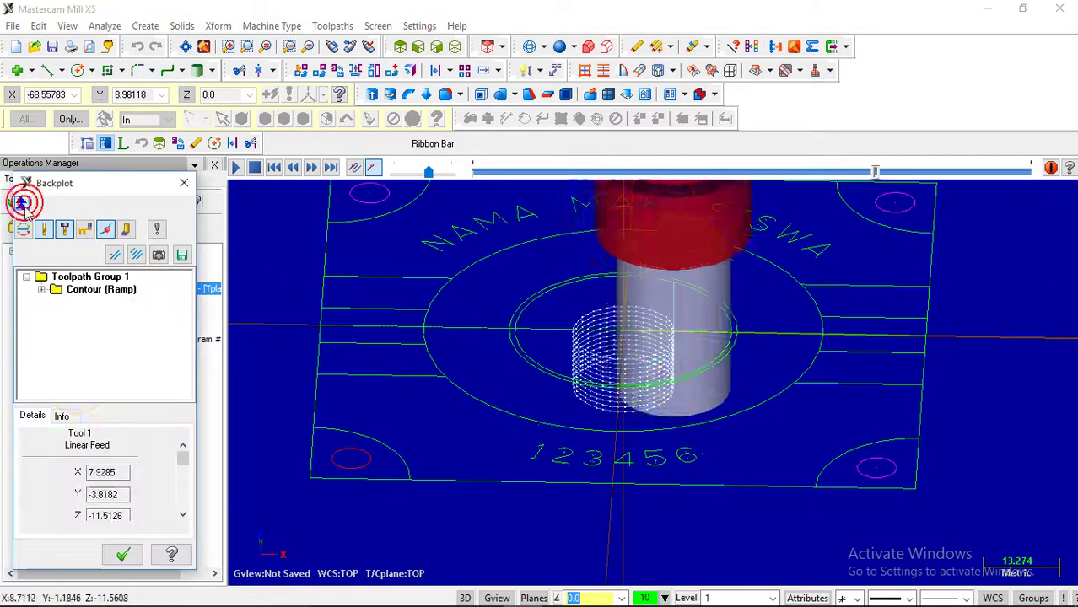
left_click(73, 417)
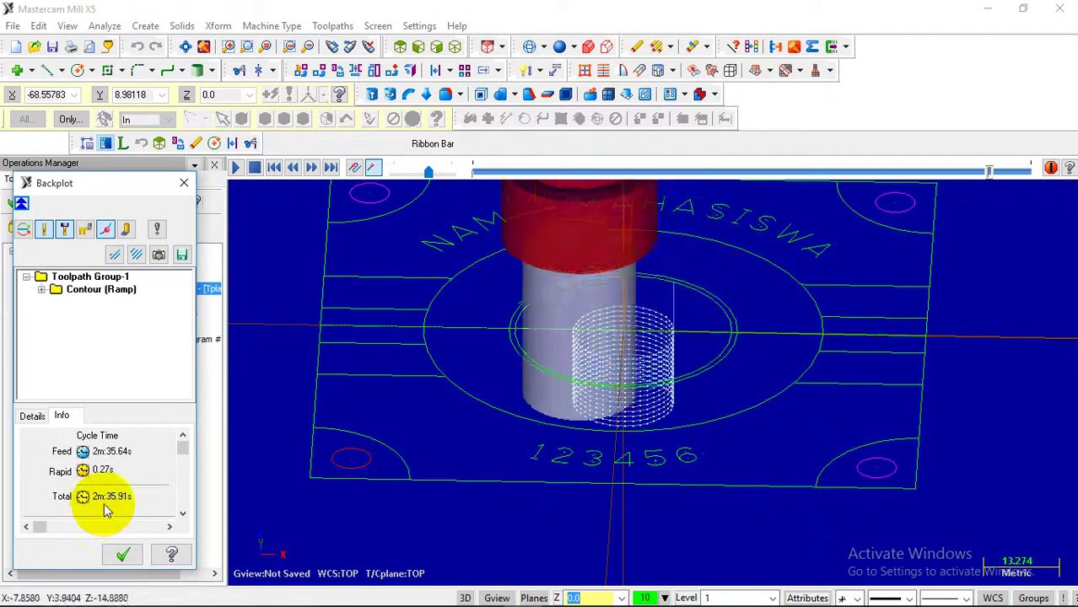
left_click(119, 549)
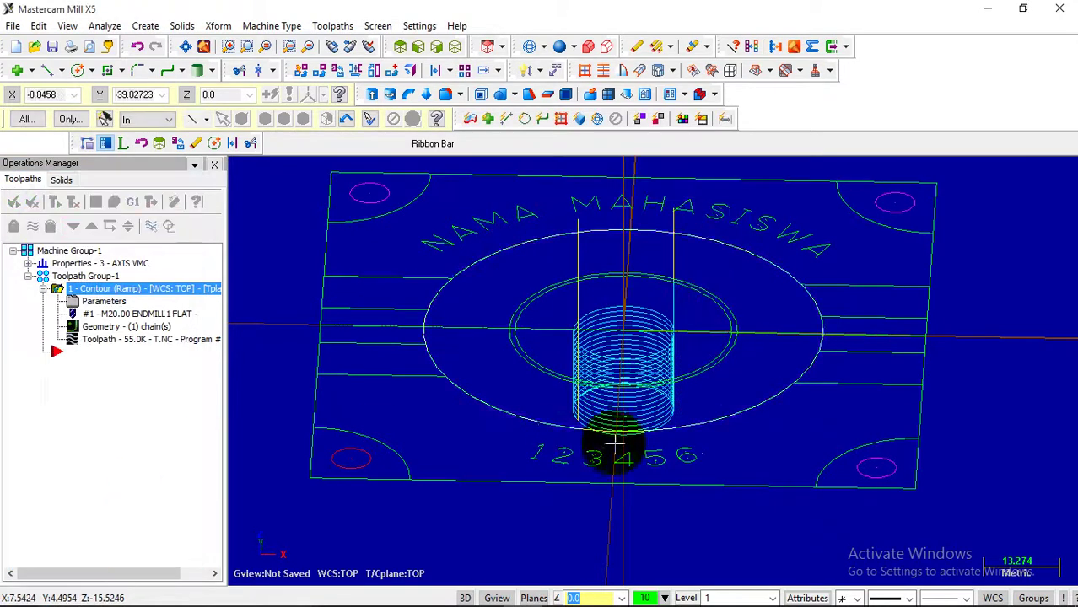
- Return to the top view and backplot the ramp contour with the tool holder hidden, zoomed in on the central circles
scroll(614, 442, "down", 1)
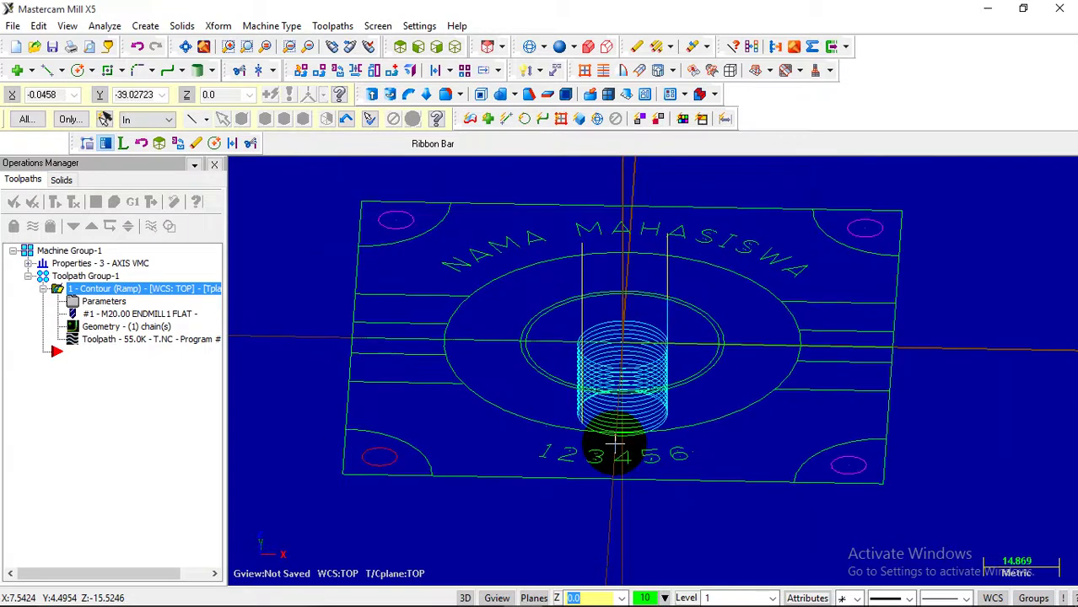
left_click(400, 46)
scroll(554, 328, "up", 1)
scroll(553, 329, "up", 1)
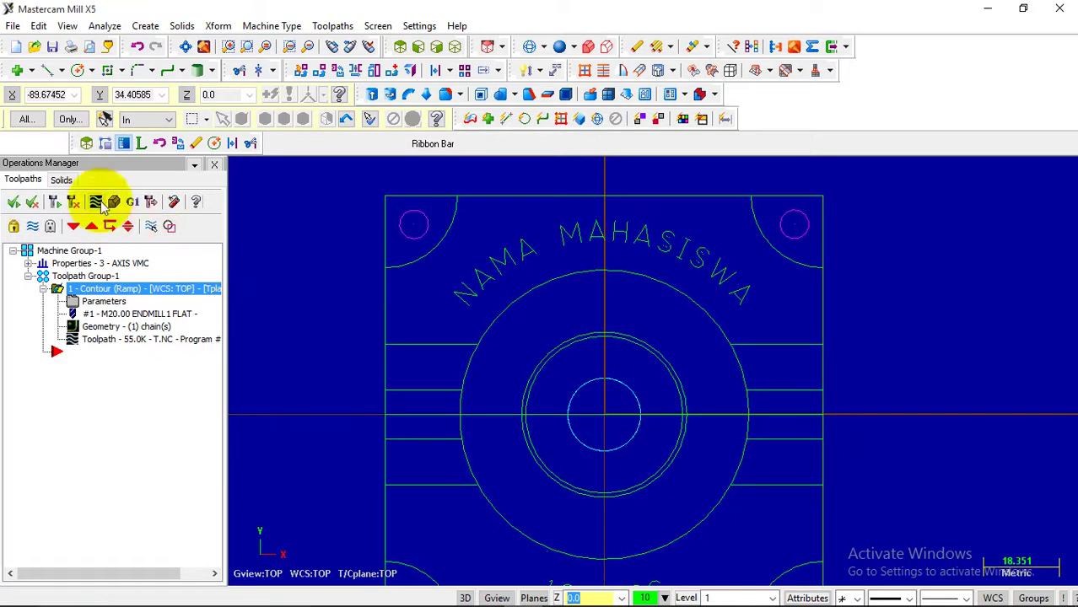
left_click(96, 203)
left_click(105, 229)
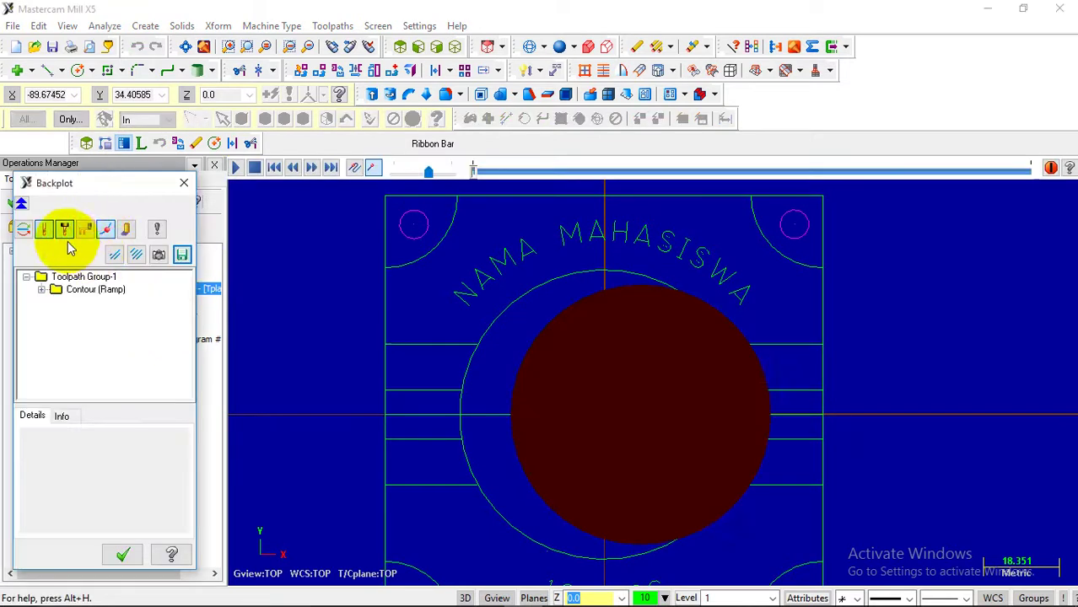
scroll(783, 426, "up", 1)
scroll(784, 426, "up", 4)
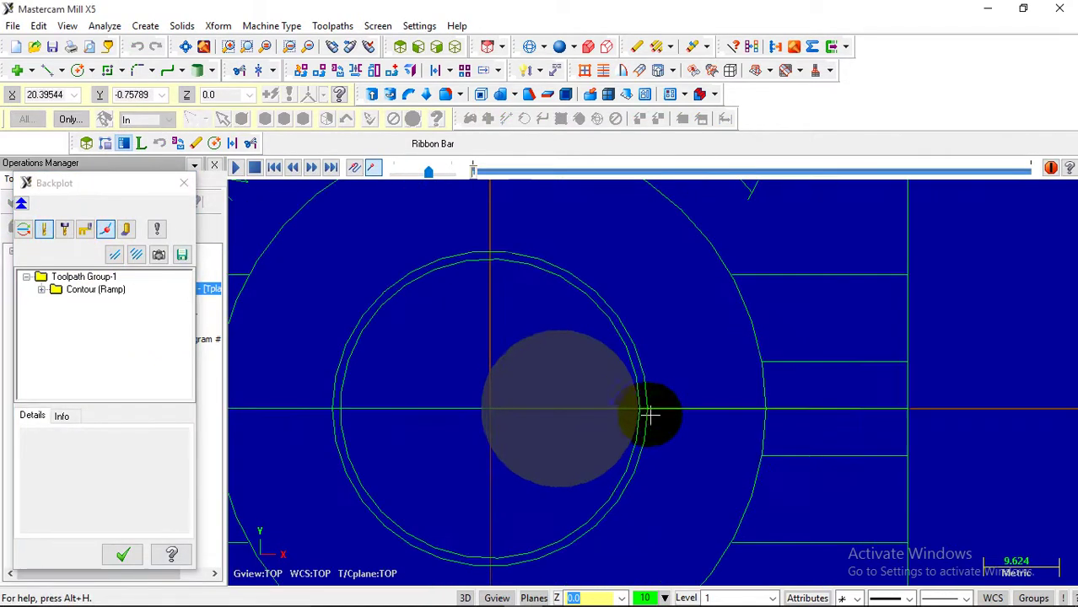
left_click(239, 169)
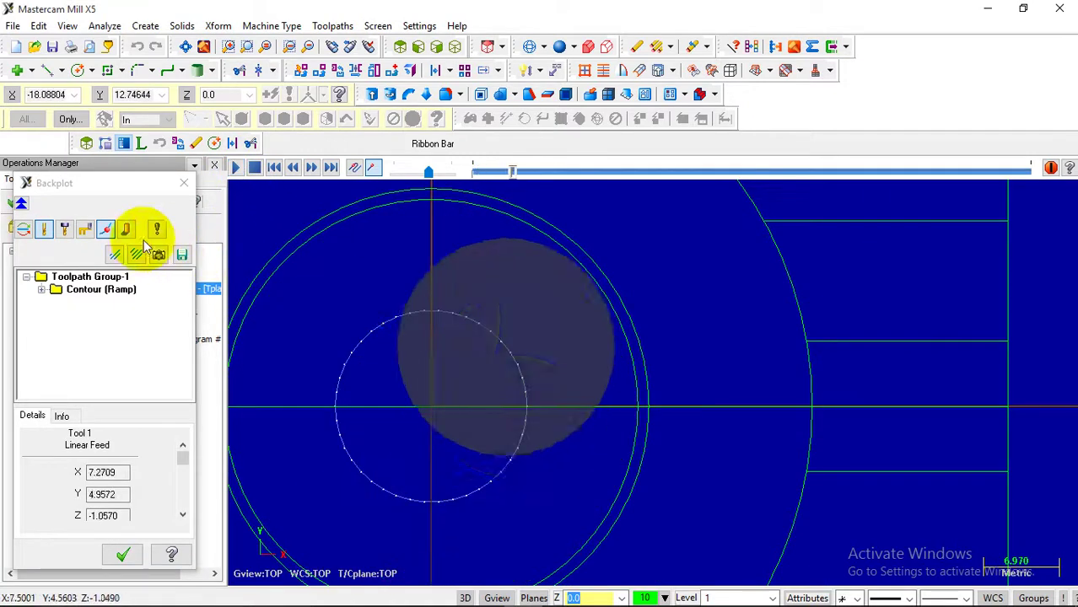
- Backplot the ramp contour with the removed material shaded, examine the gap to the inner circle's wall and end the backplot
scroll(419, 291, "up", 3)
scroll(613, 386, "up", 6)
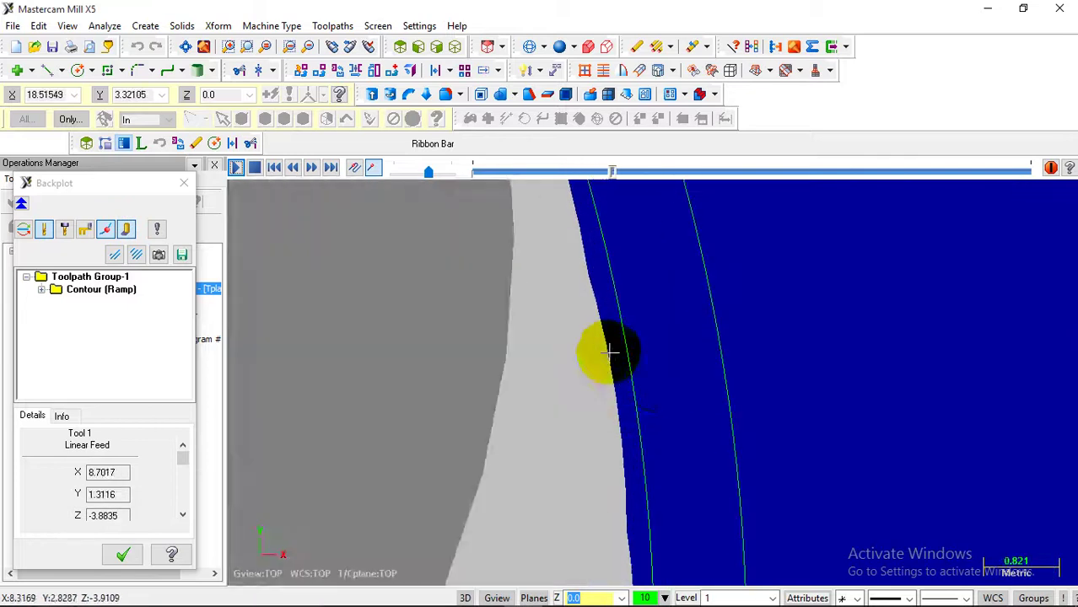
scroll(630, 414, "down", 10)
scroll(632, 434, "down", 5)
scroll(637, 435, "up", 7)
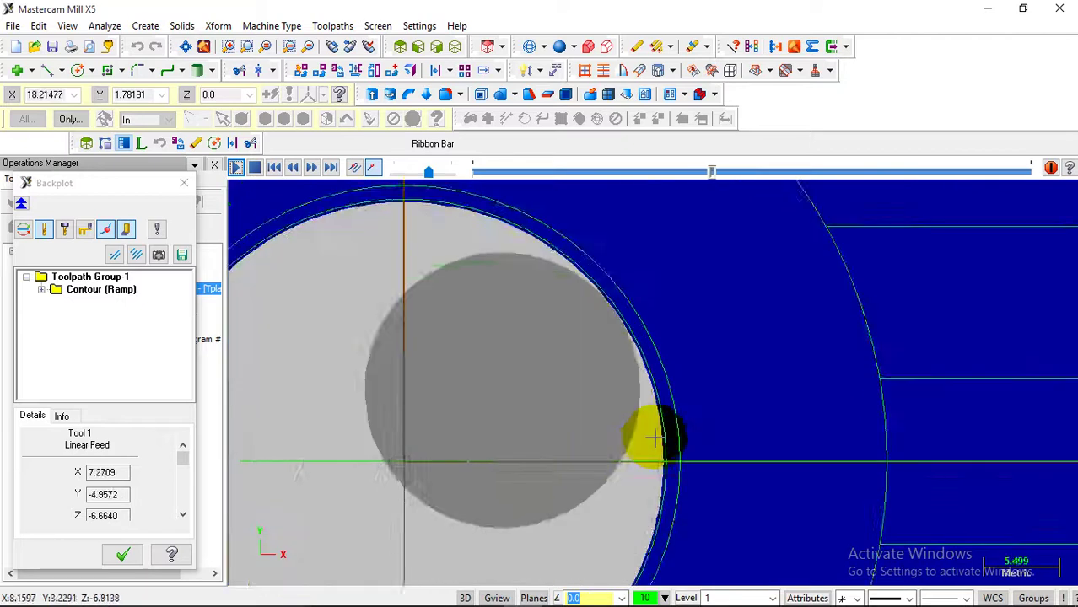
scroll(645, 436, "up", 3)
left_click(184, 183)
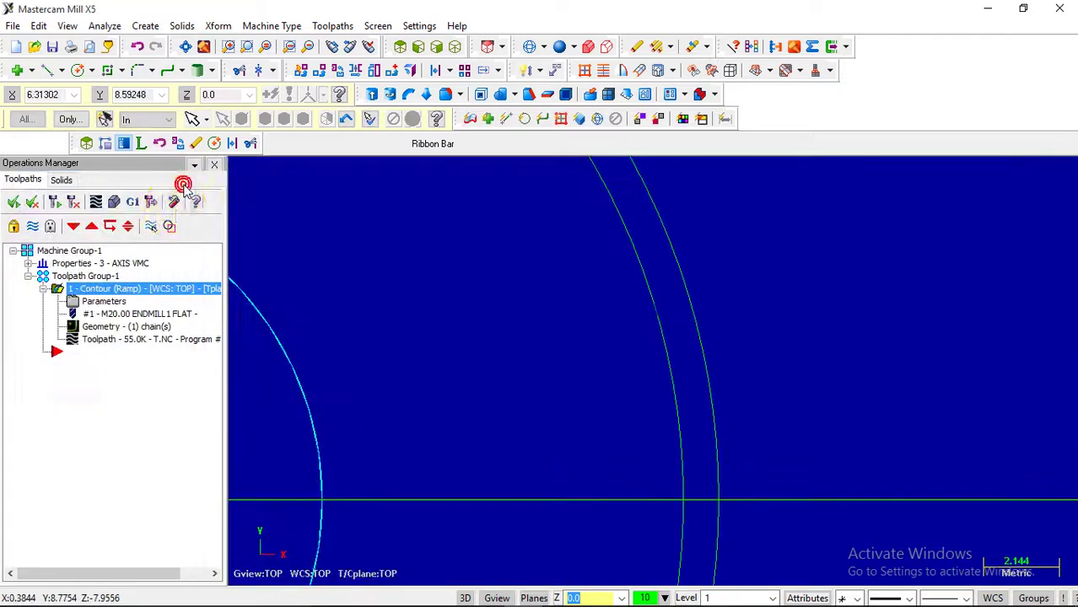
- Copy the ramp contour operation and paste it at the end of the toolpath group as a second operation
right_click(122, 290)
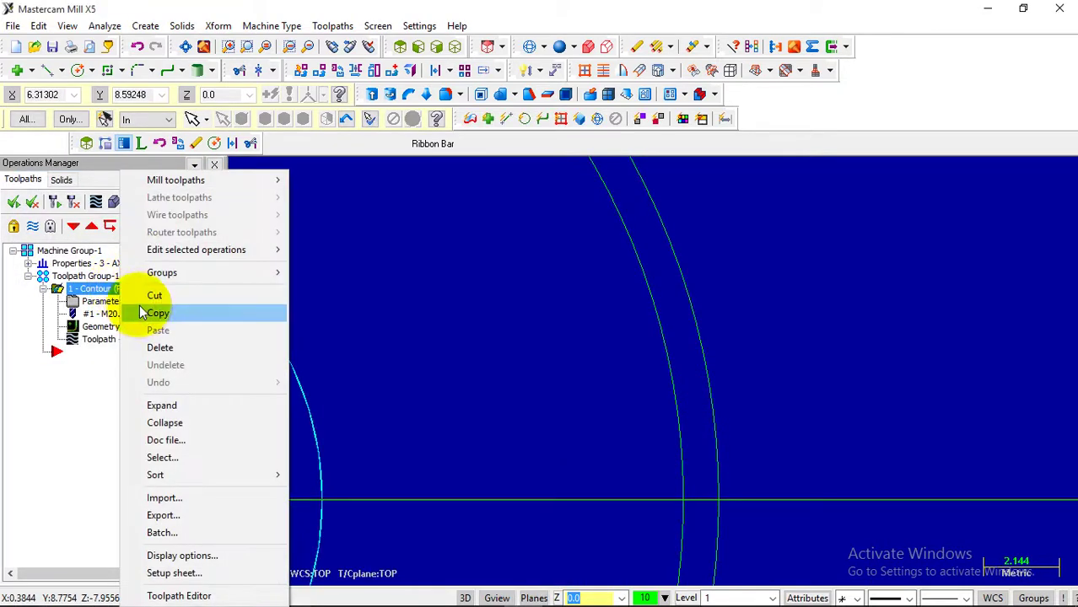
left_click(142, 313)
right_click(135, 291)
left_click(140, 311)
right_click(95, 354)
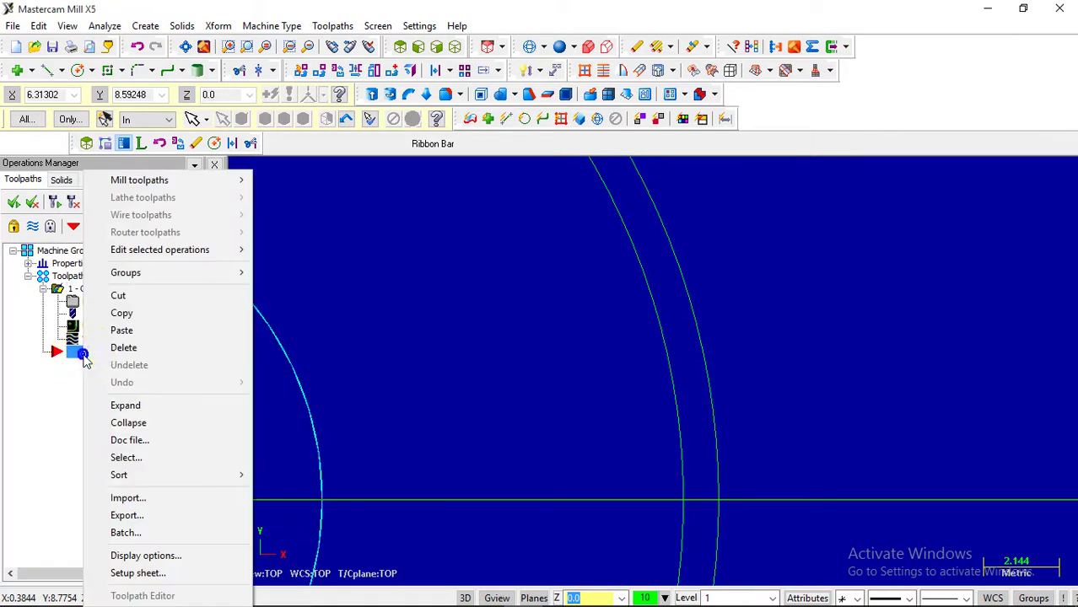
left_click(122, 330)
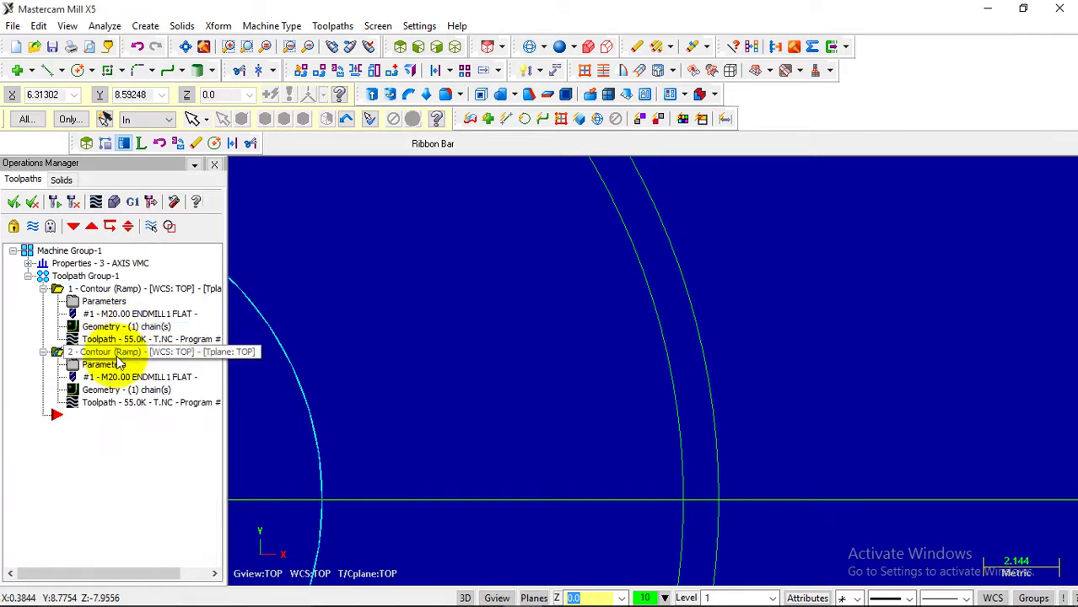
- Set the second contour's stock to leave on walls to 0 and its contour type to 2D, and regenerate its toolpath
left_click(107, 365)
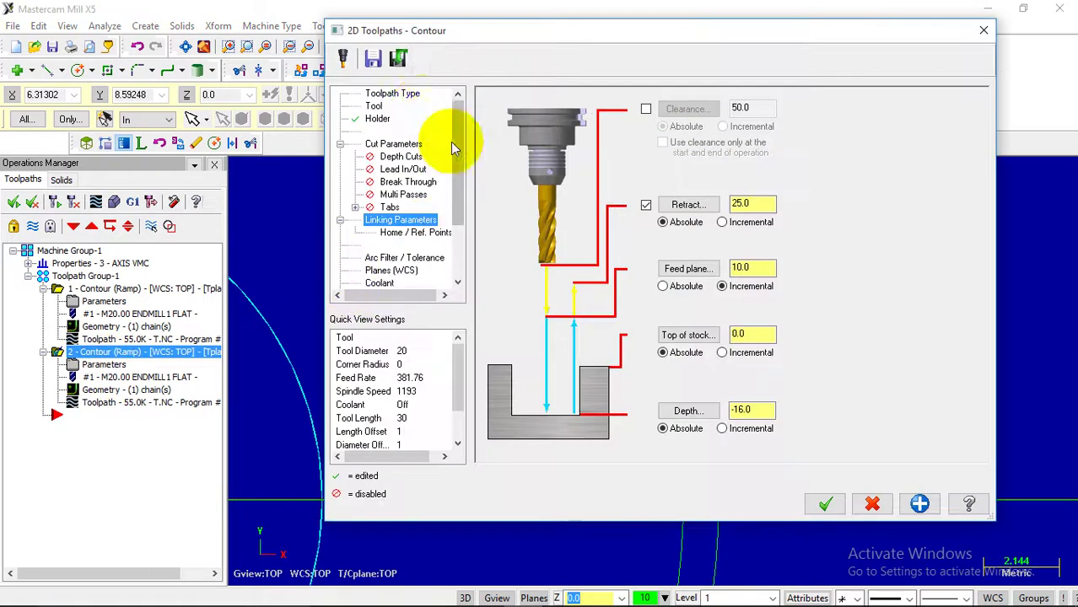
left_click(385, 145)
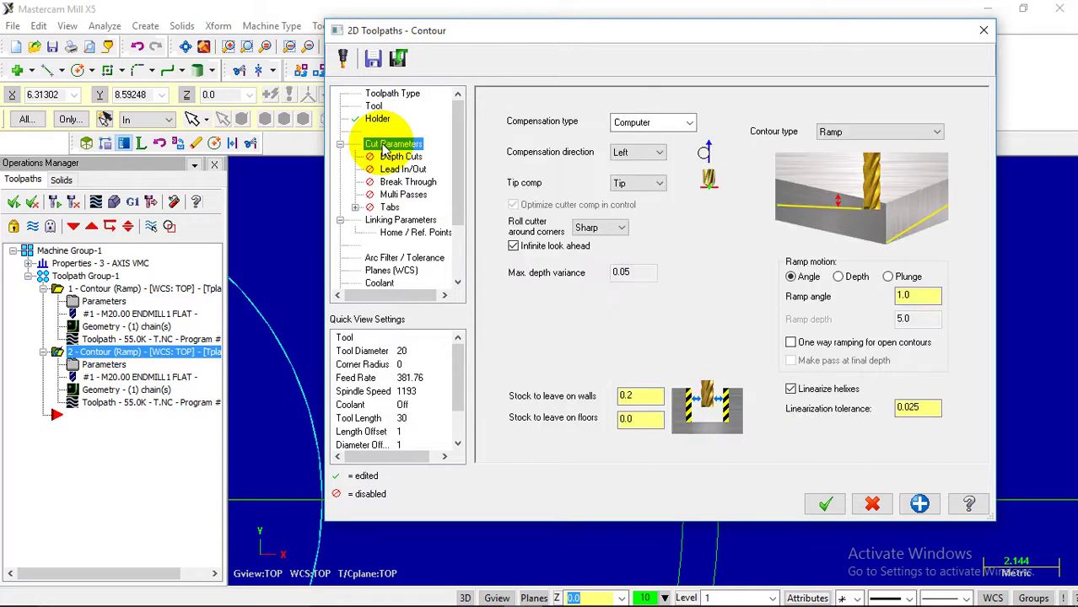
left_click(640, 396)
left_click(594, 413)
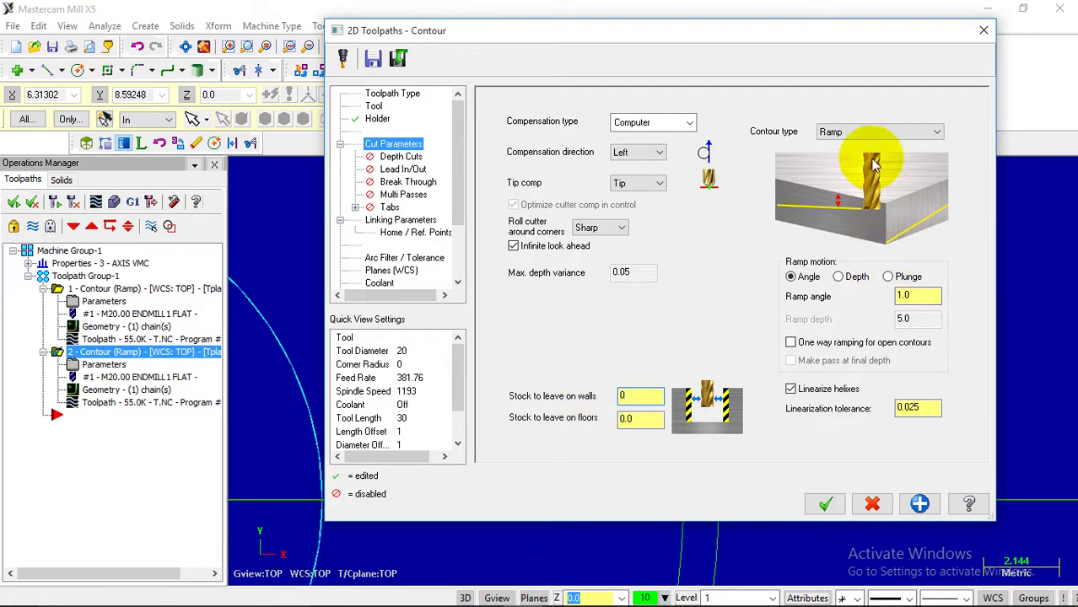
left_click(864, 132)
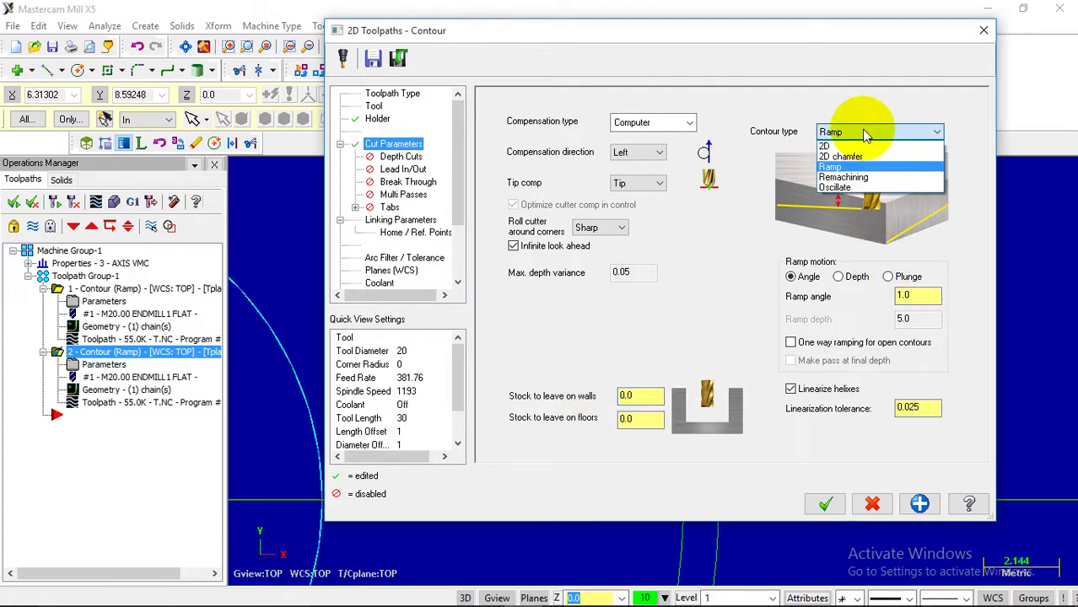
left_click(838, 147)
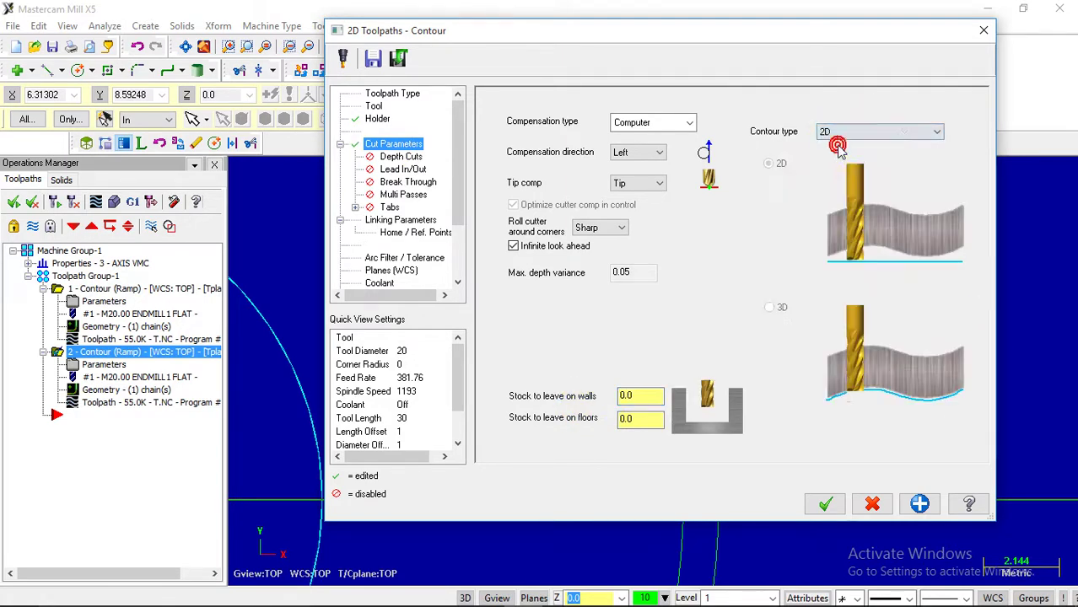
left_click(824, 504)
left_click(56, 201)
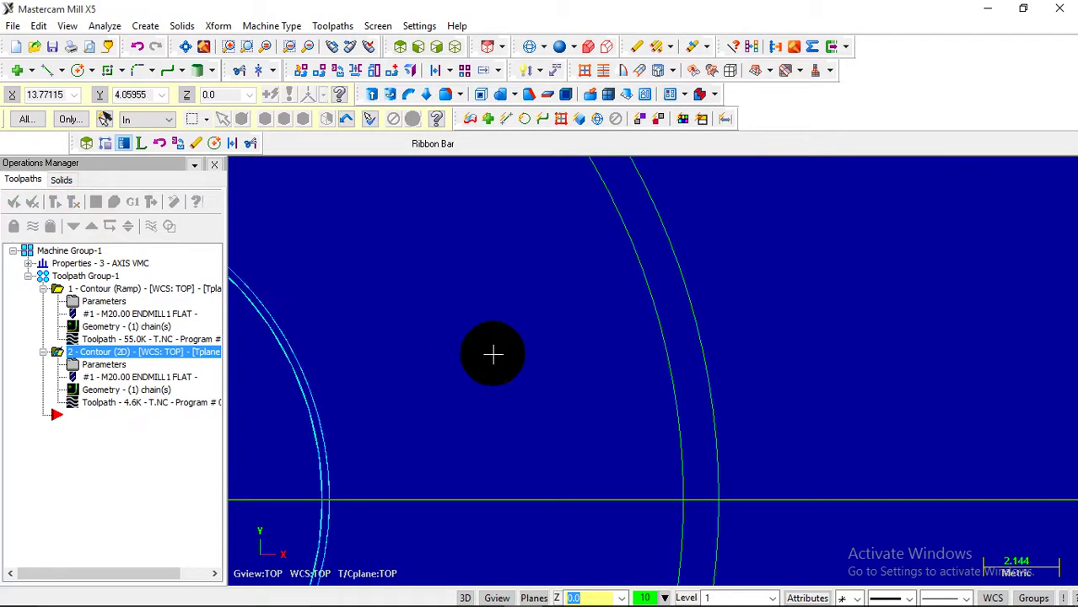
- Backplot both contour operations through to the end, examine the finished wall against the inner circle and end the backplot
scroll(626, 414, "down", 5)
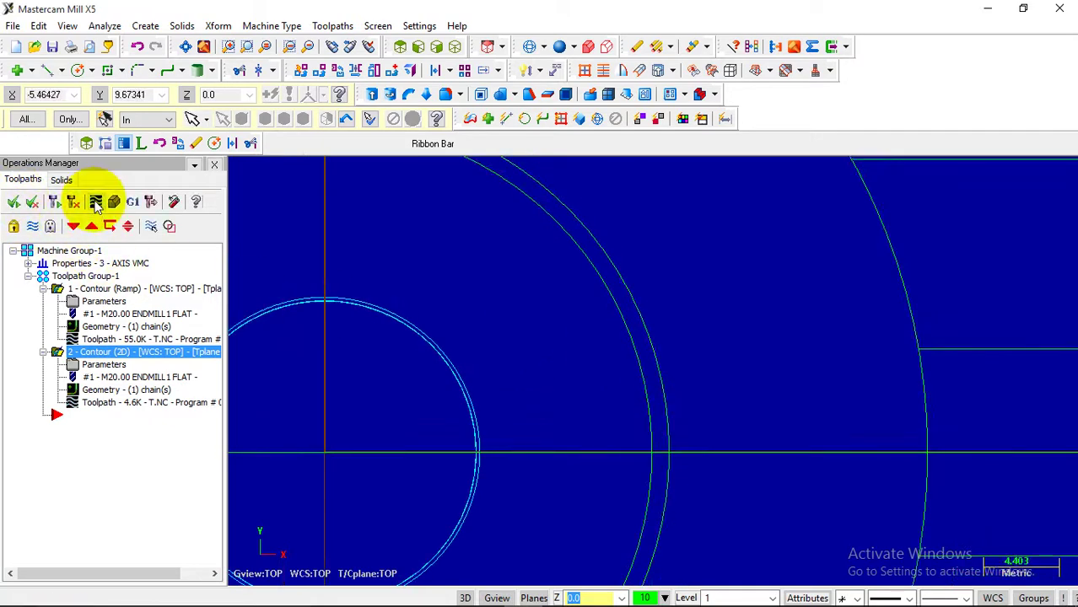
left_click(95, 200)
left_click(237, 167)
scroll(641, 396, "up", 4)
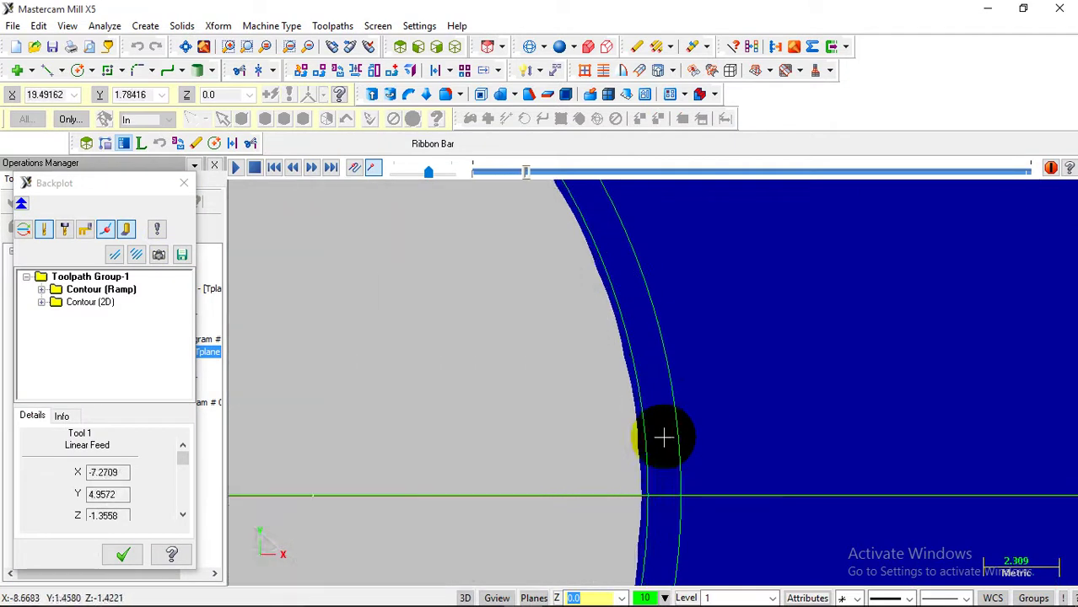
mouse_move(719, 172)
left_mouse_down()
mouse_move(825, 180)
mouse_move(880, 168)
mouse_move(870, 208)
mouse_move(777, 366)
mouse_move(991, 166)
mouse_move(980, 193)
mouse_move(1026, 173)
left_mouse_up()
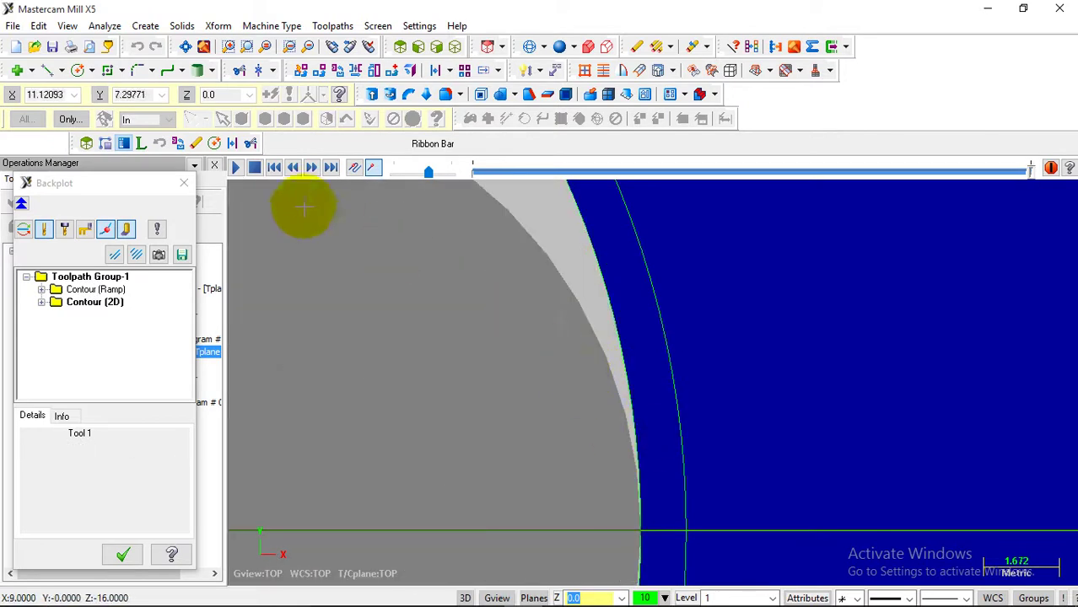
left_click(184, 183)
scroll(678, 405, "down", 8)
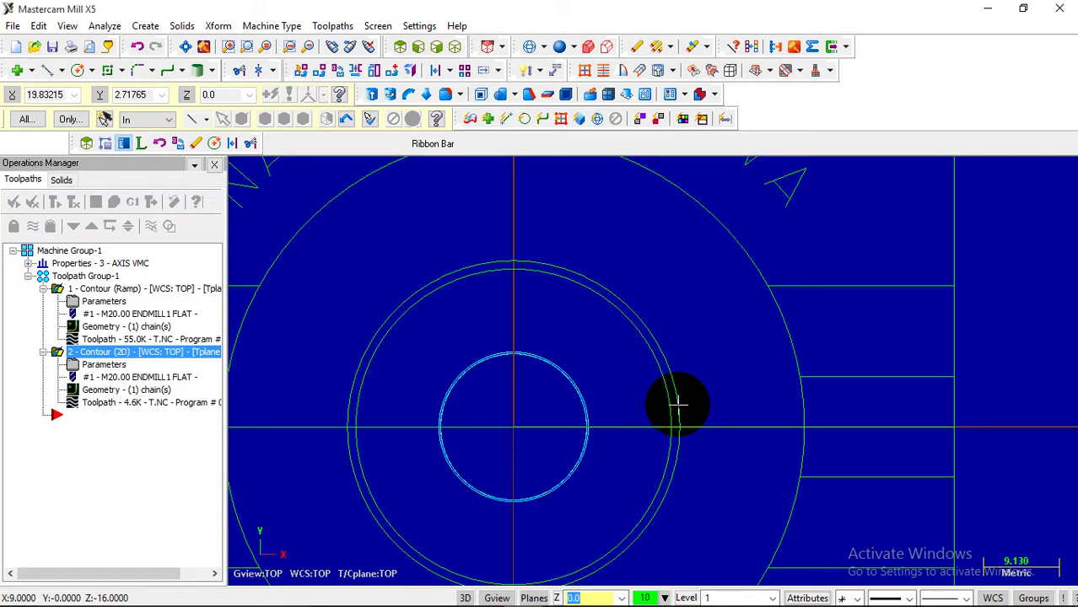
- Copy the first ramp contour operation and paste it after the 2D contour as a third operation
left_click(59, 290)
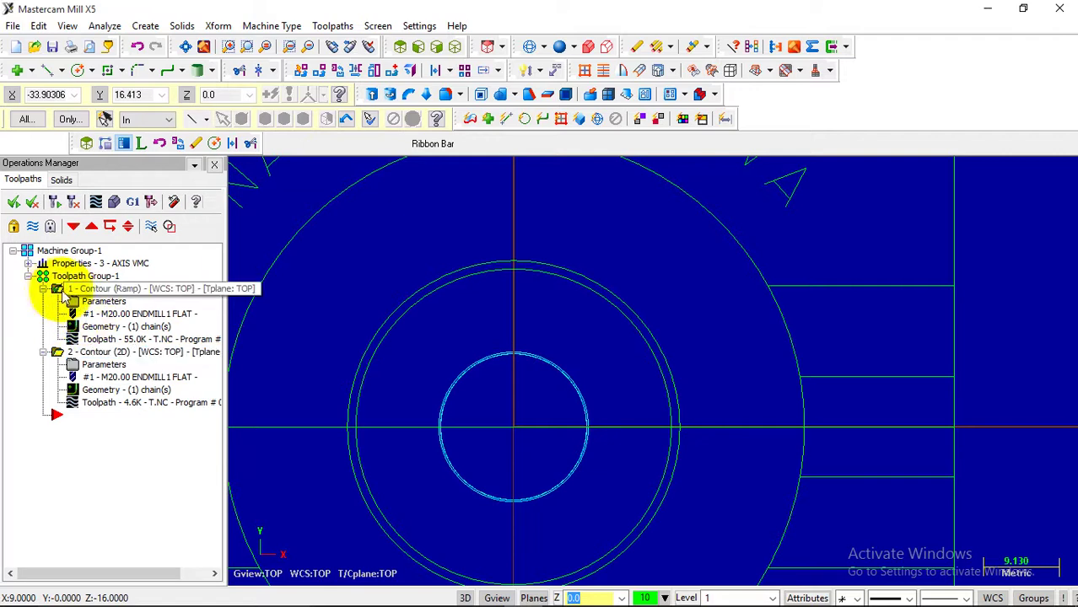
right_click(61, 294)
left_click(93, 311)
left_click(85, 416)
right_click(84, 422)
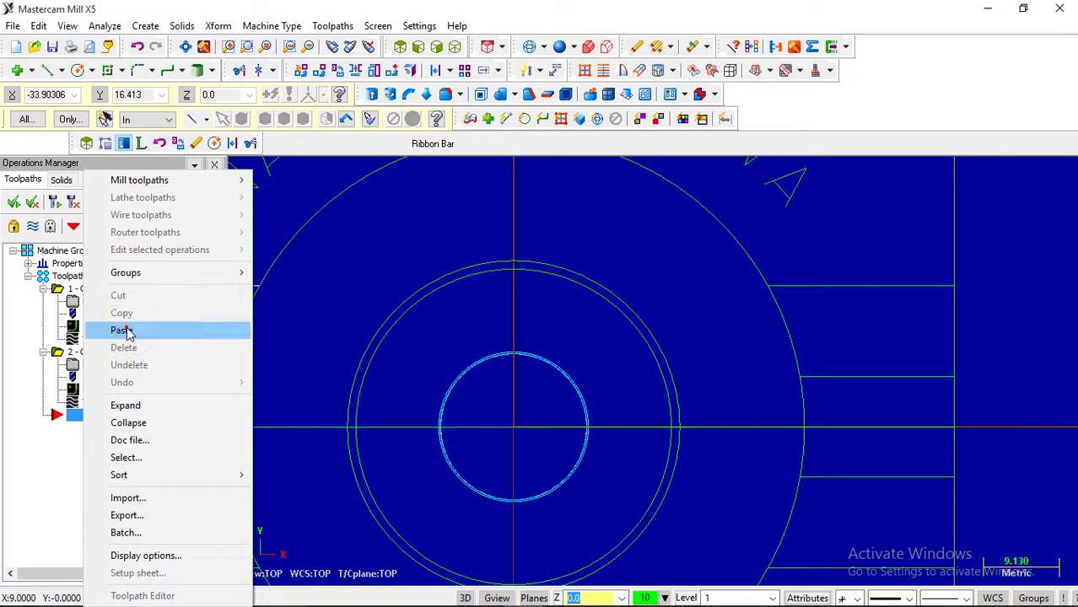
left_click(127, 328)
- Rechain the third contour operation's geometry to the larger of the two closely spaced circles around the centre
scroll(387, 363, "down", 3)
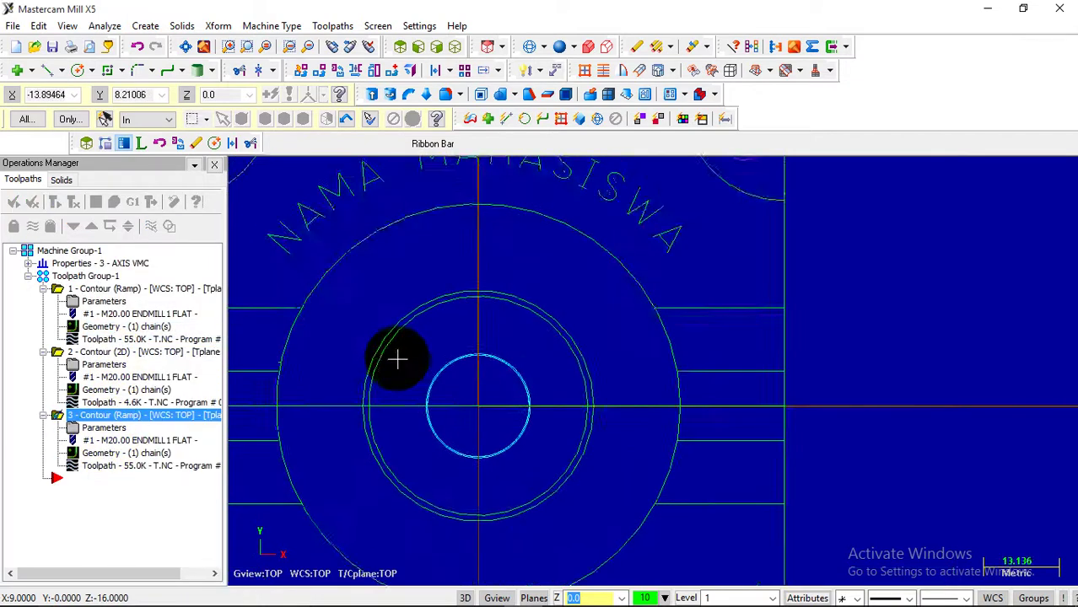
scroll(371, 380, "up", 1)
left_click(120, 414)
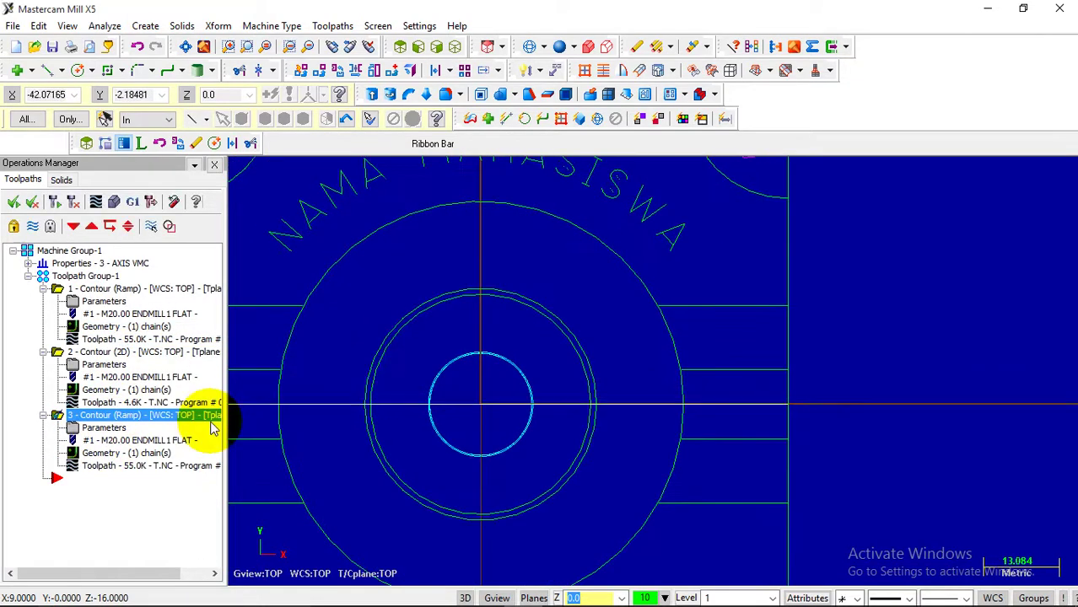
left_click(100, 458)
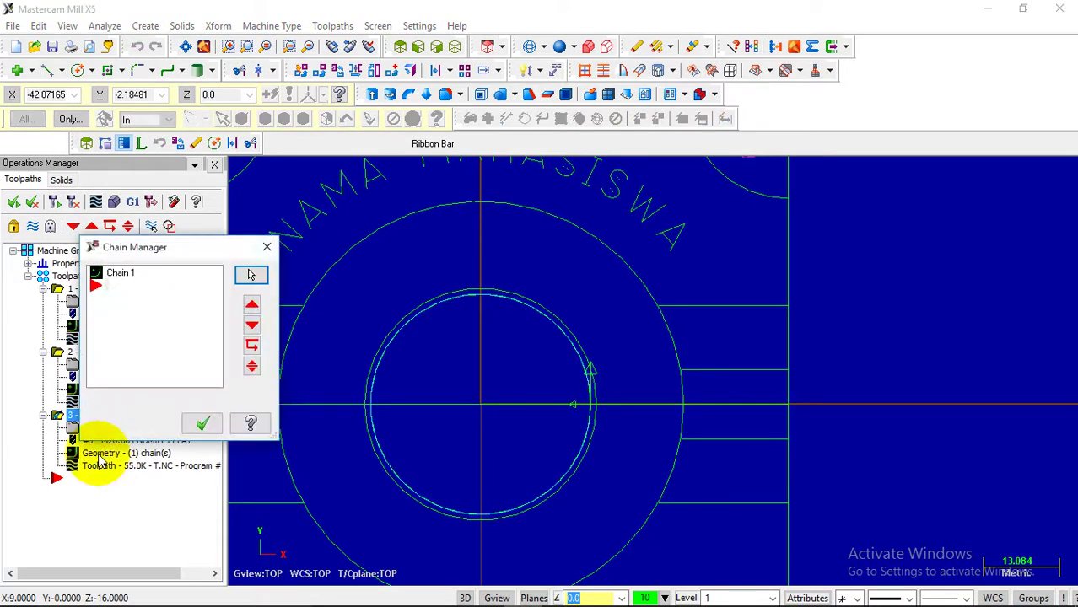
right_click(130, 311)
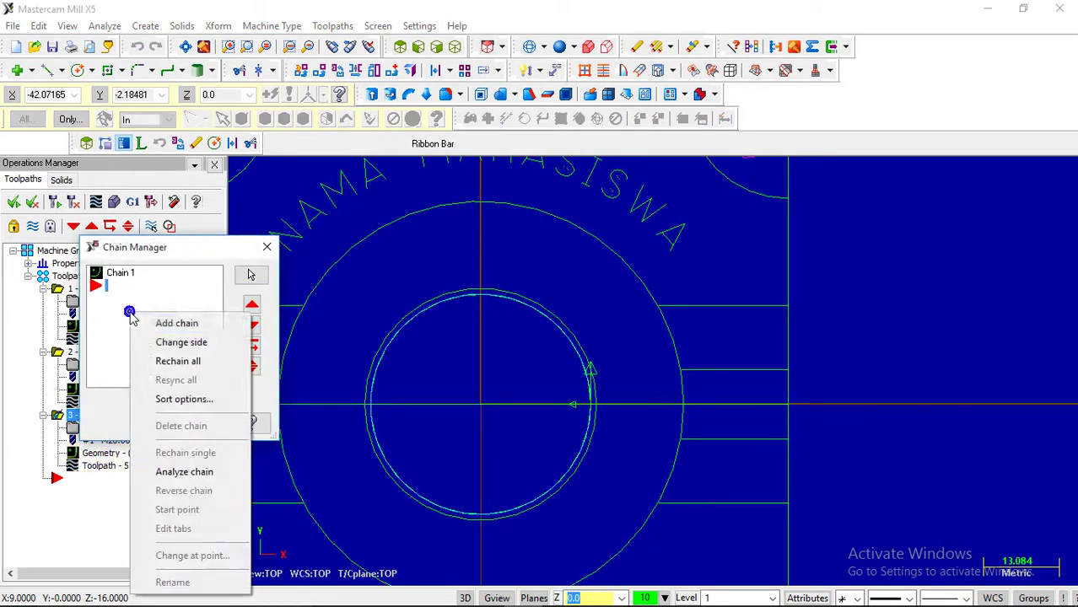
left_click(152, 361)
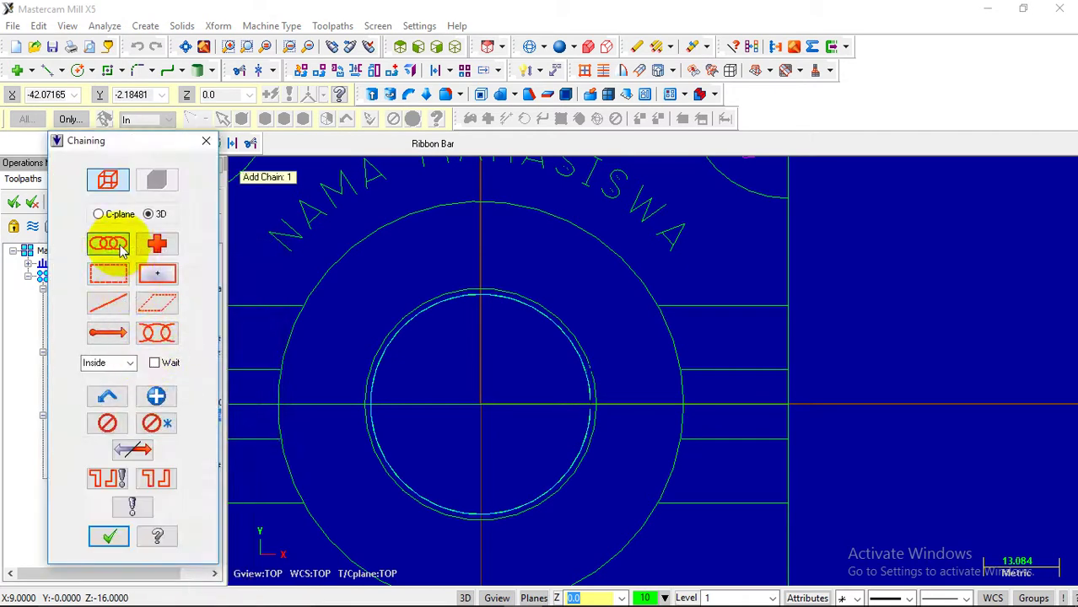
scroll(561, 402, "up", 3)
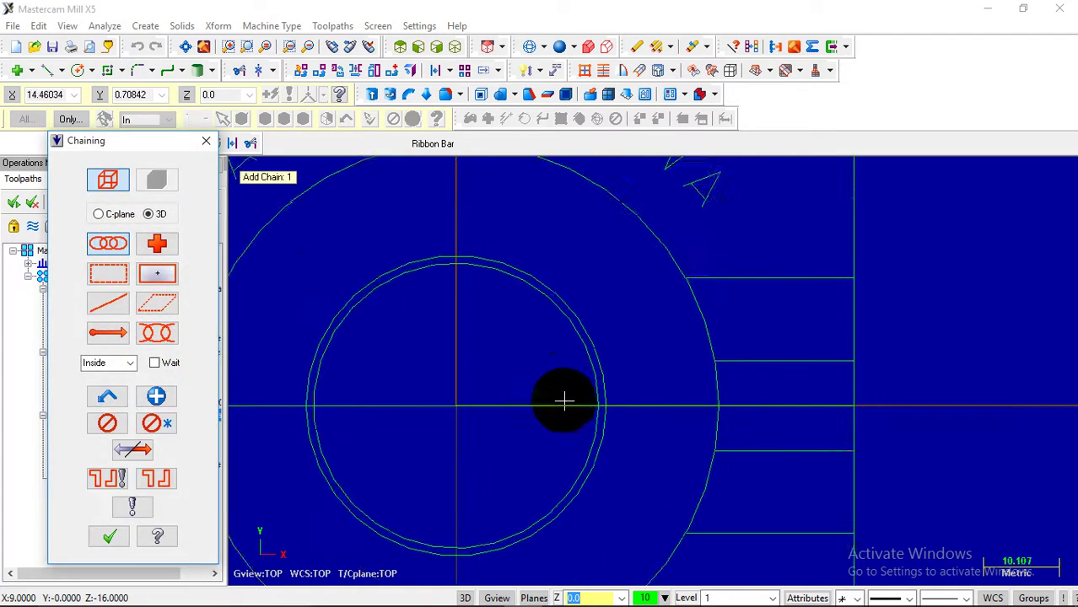
left_click(617, 393)
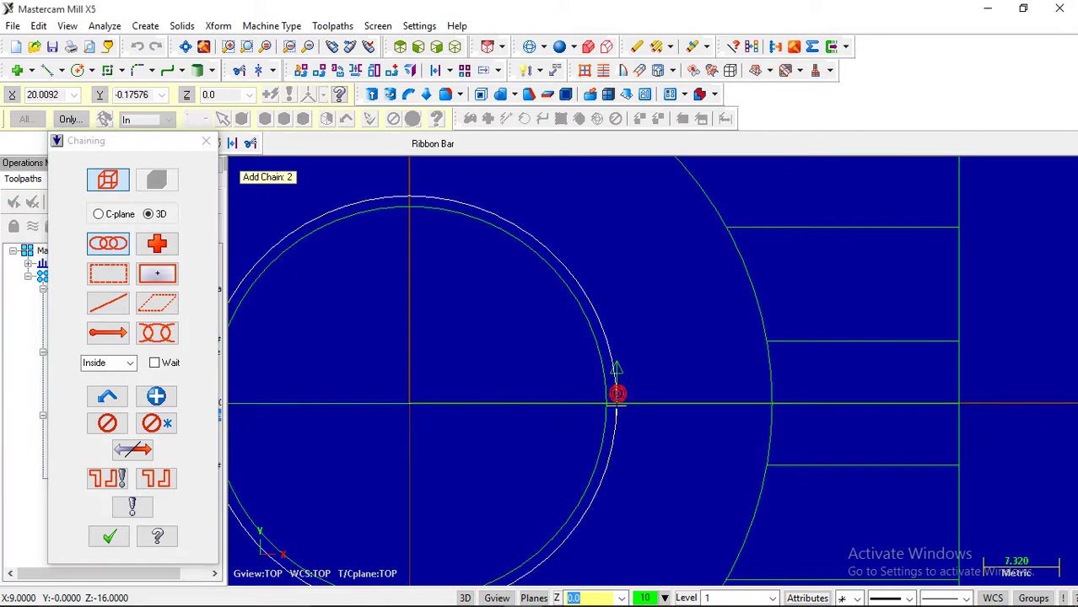
left_click(109, 539)
left_click(198, 427)
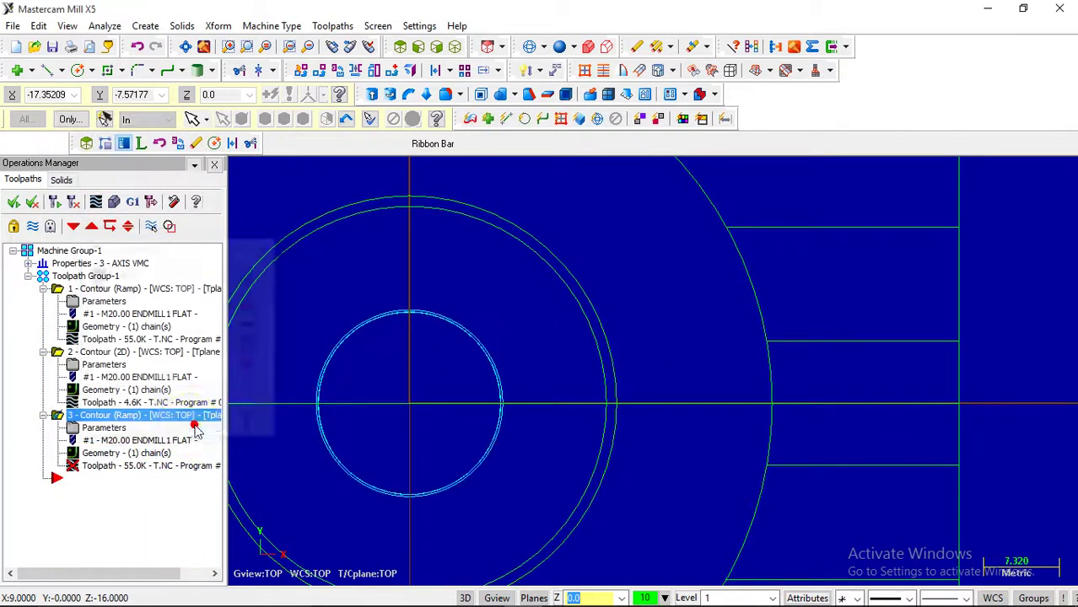
- Check the bore depths in section B-B of the PDF drawing in Foxit Reader and set the third contour's depth to -8.5 in Mastercam
left_click(156, 436)
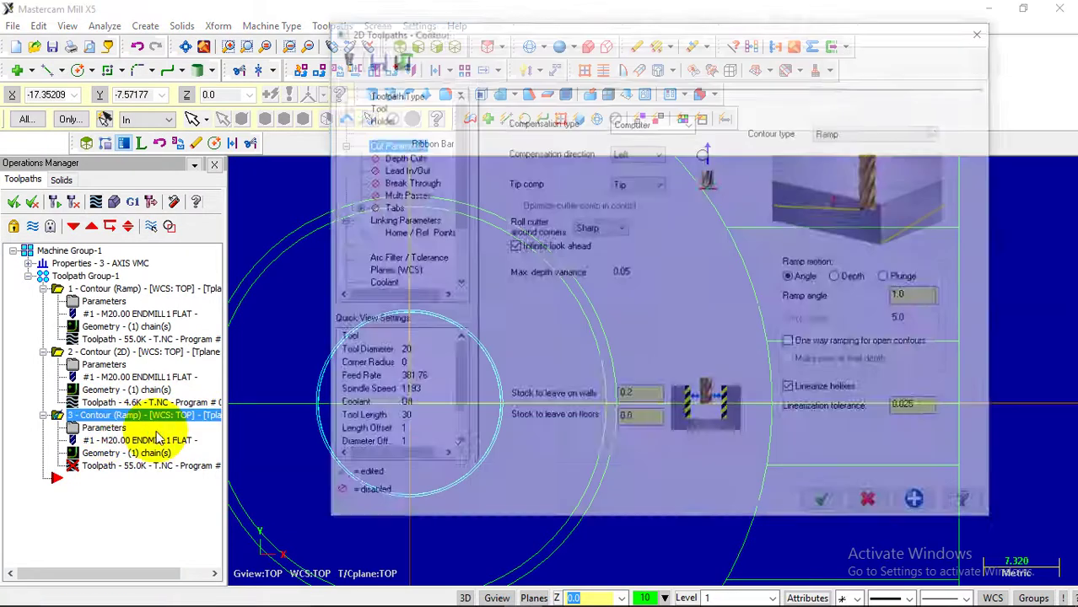
left_click(403, 220)
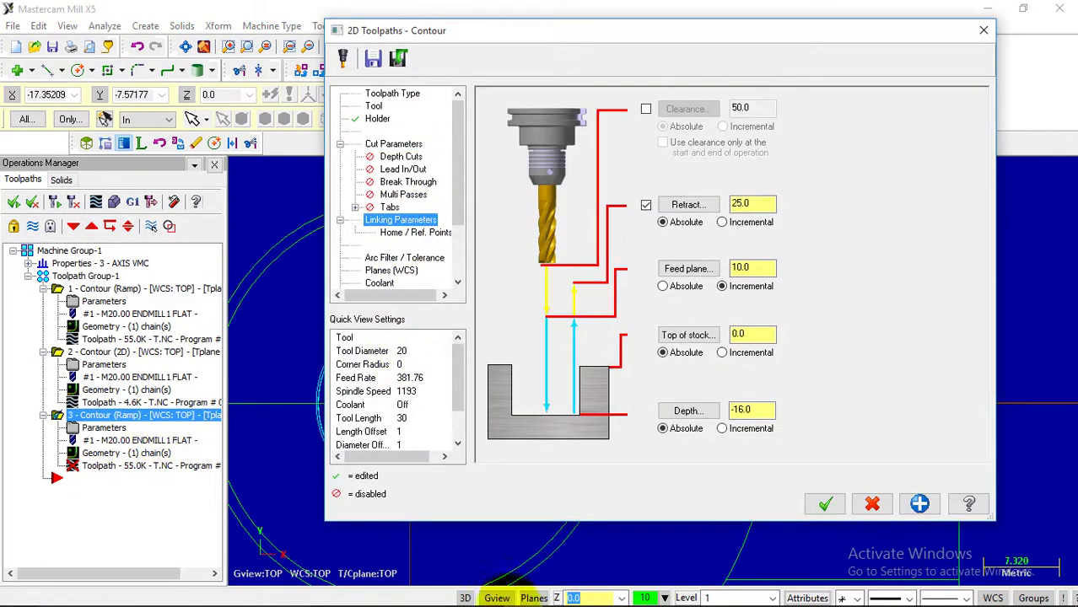
mouse_move(537, 594)
left_click(599, 592)
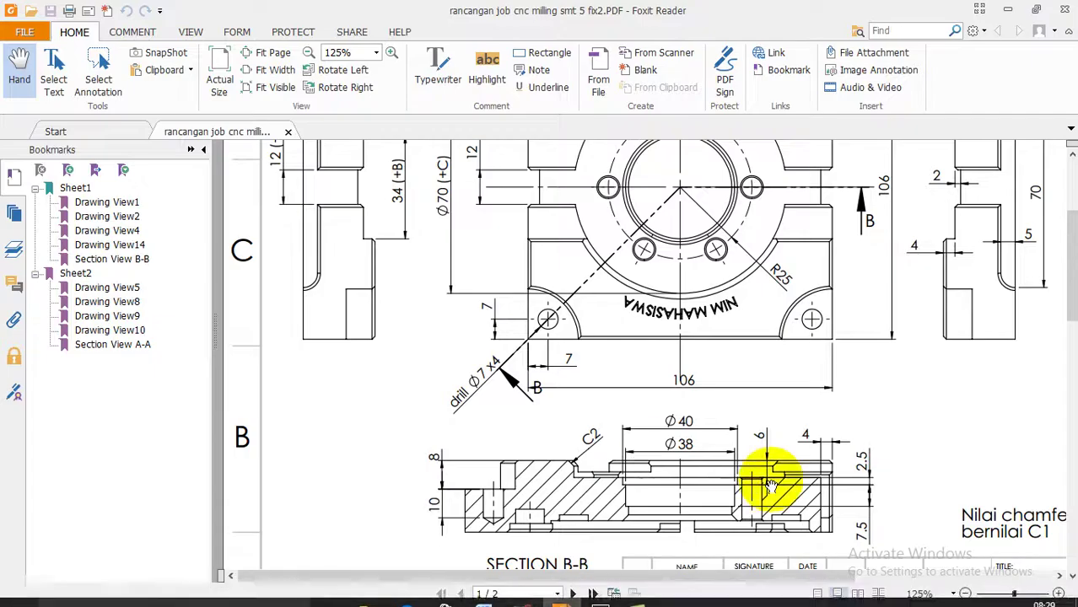
scroll(746, 445, "down", 3)
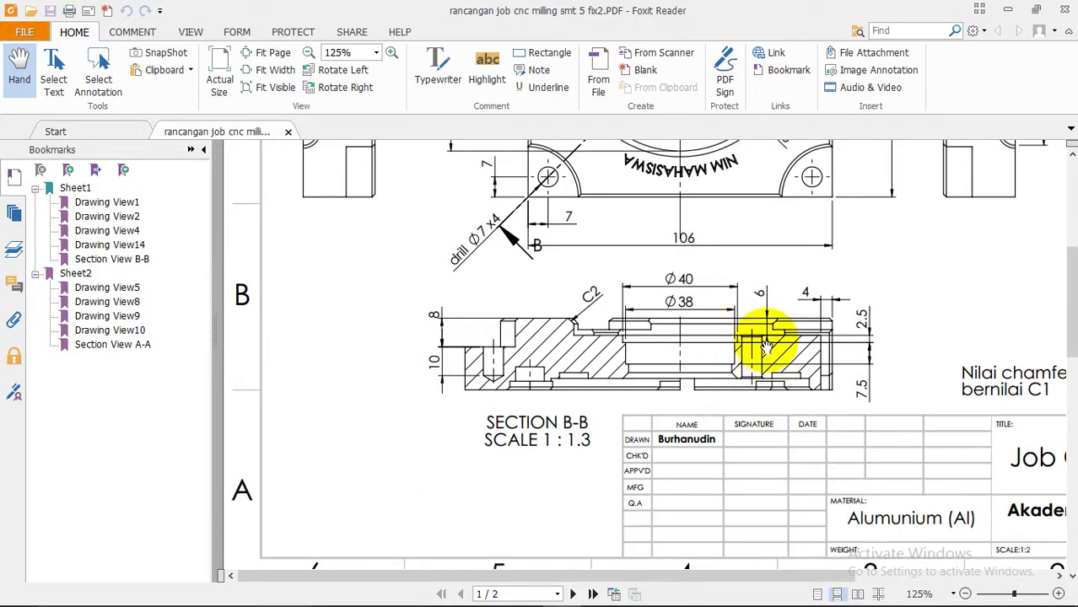
scroll(823, 342, "up", 5)
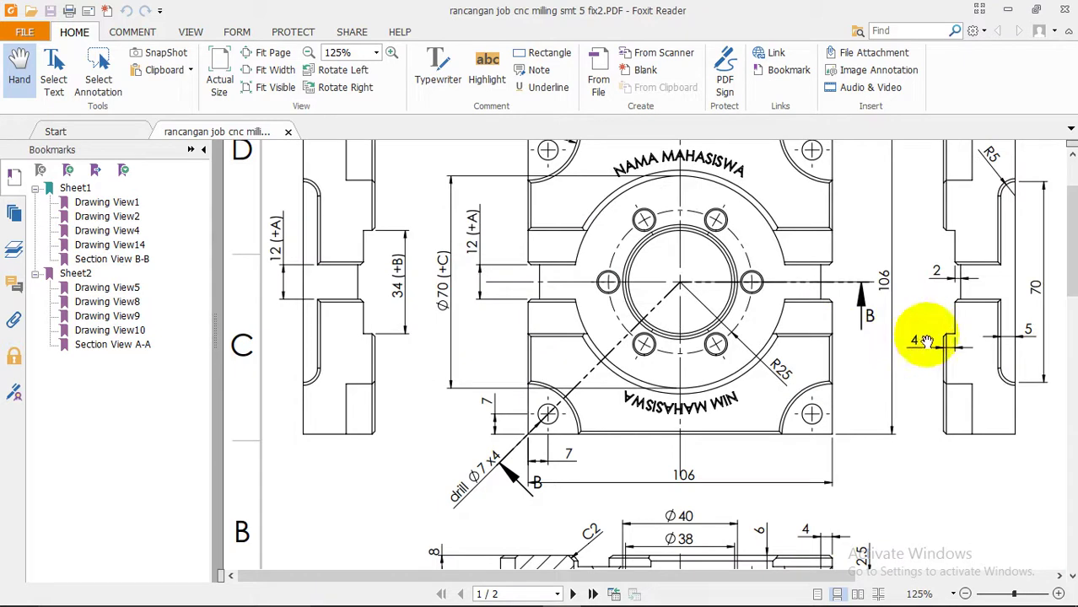
scroll(846, 371, "down", 4)
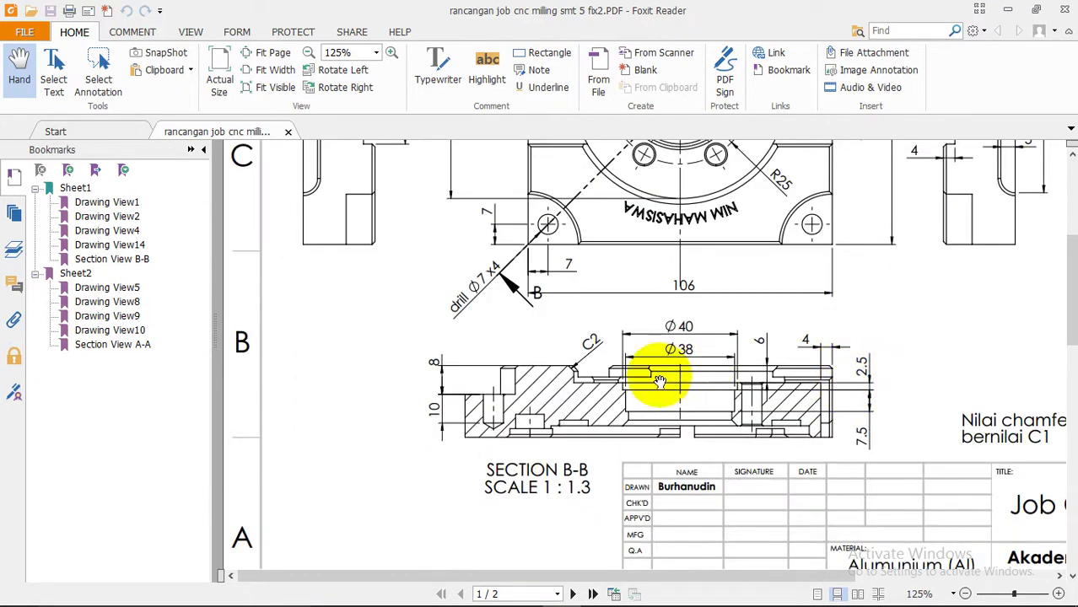
scroll(682, 387, "up", 2)
left_click(522, 592)
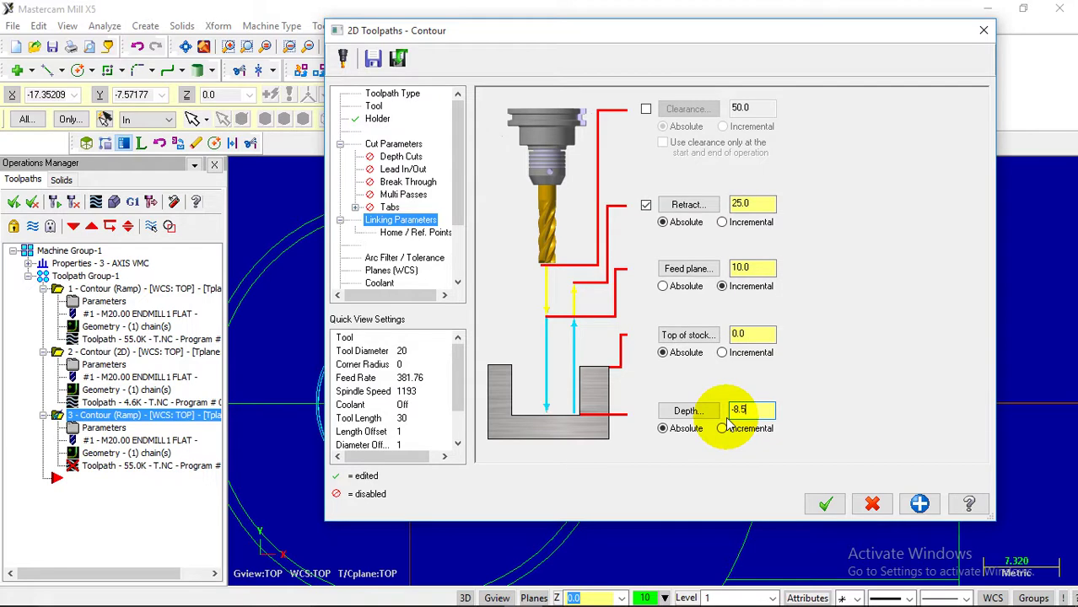
left_click(393, 143)
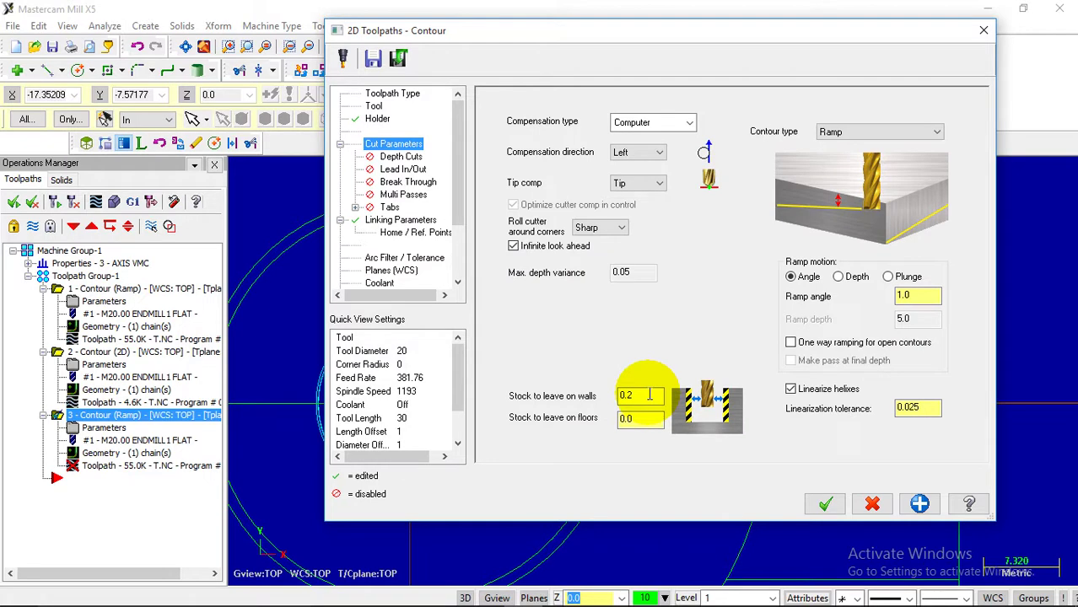
left_click(825, 504)
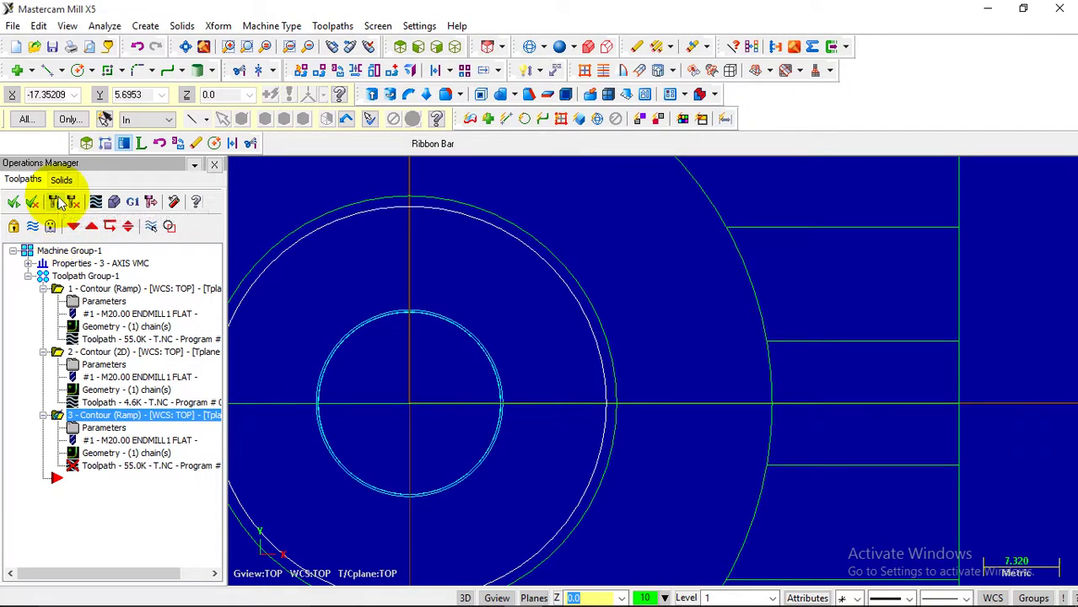
- Regenerate the third contour's toolpath and start its backplot in the top view
left_click(57, 202)
scroll(536, 407, "down", 2)
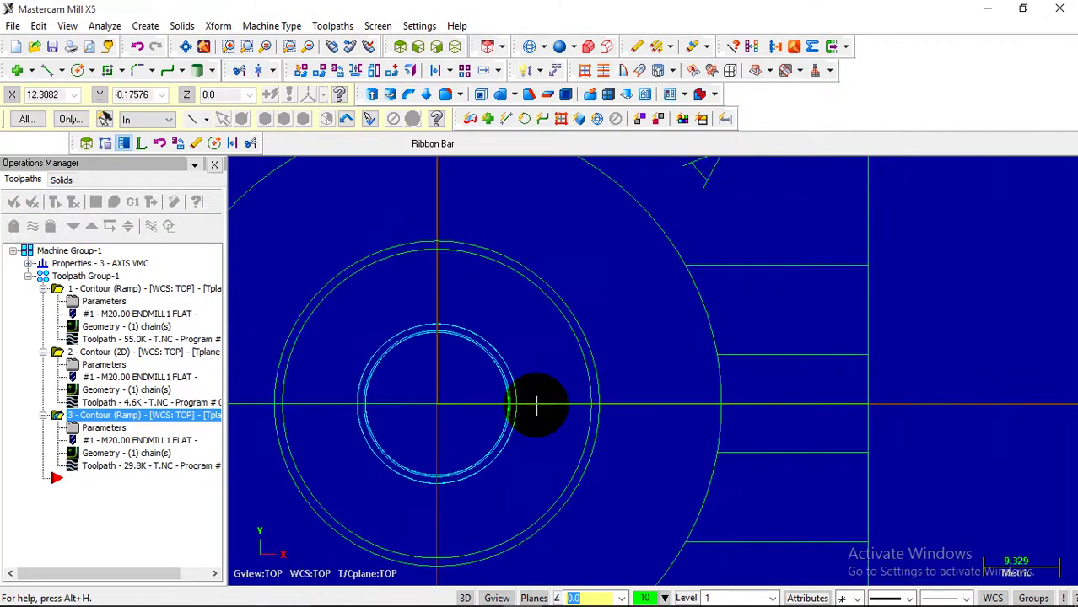
left_click(95, 201)
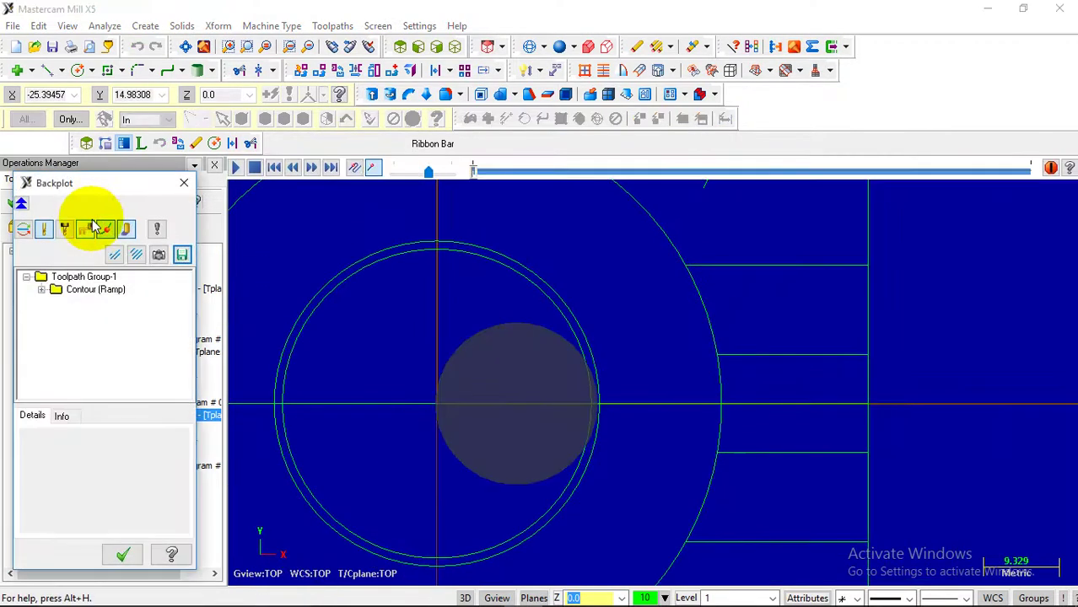
left_click(103, 229)
scroll(524, 361, "up", 2)
scroll(580, 401, "down", 3)
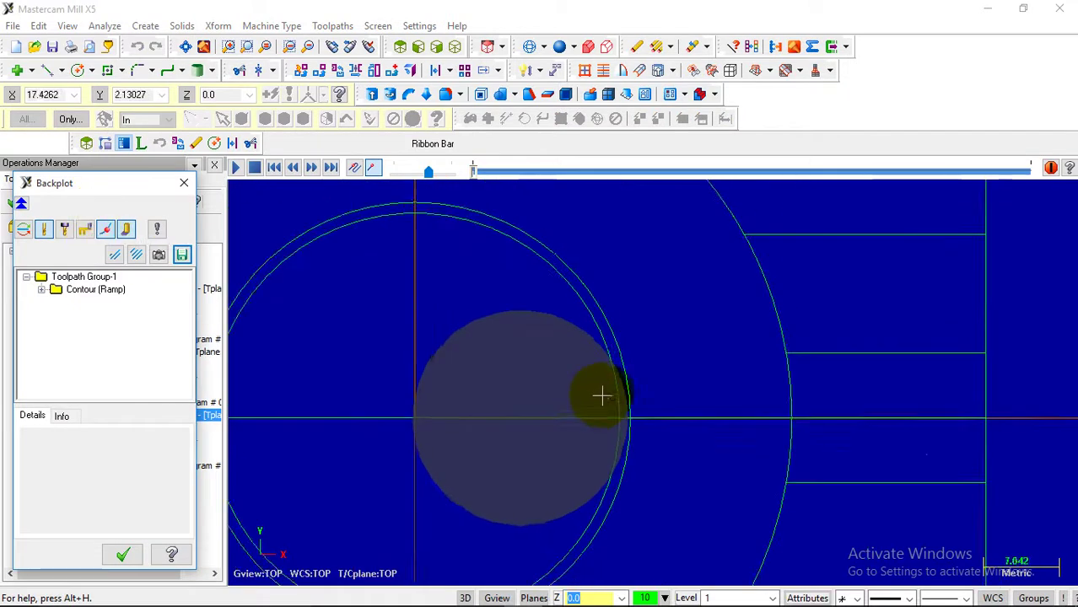
left_click(235, 169)
scroll(650, 433, "up", 2)
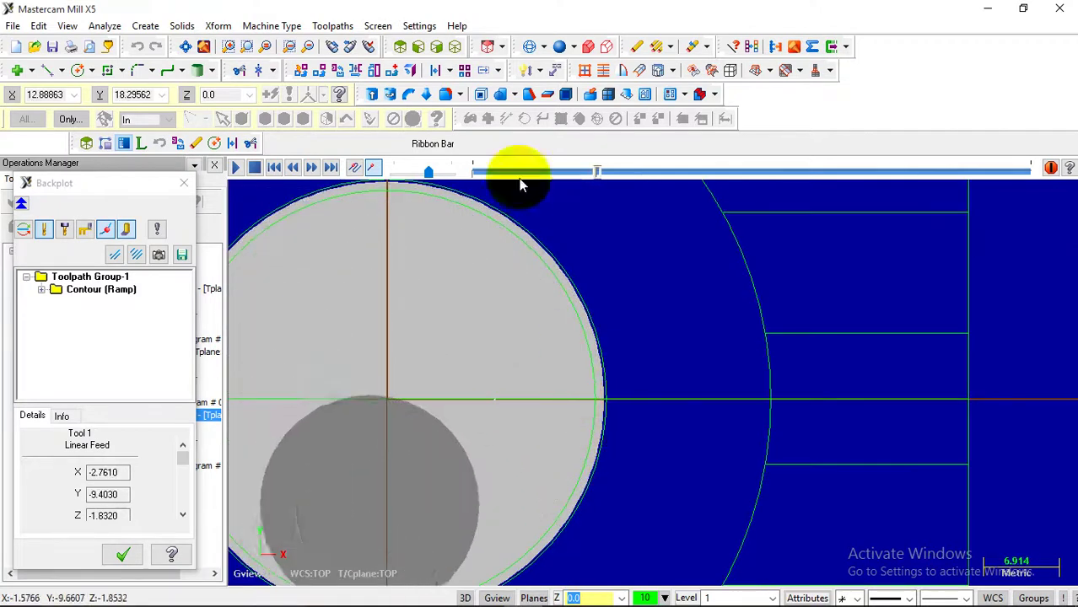
- Examine the third contour's ramping passes in the isometric view while the backplot runs, and end the backplot
left_click(453, 48)
scroll(824, 309, "down", 3)
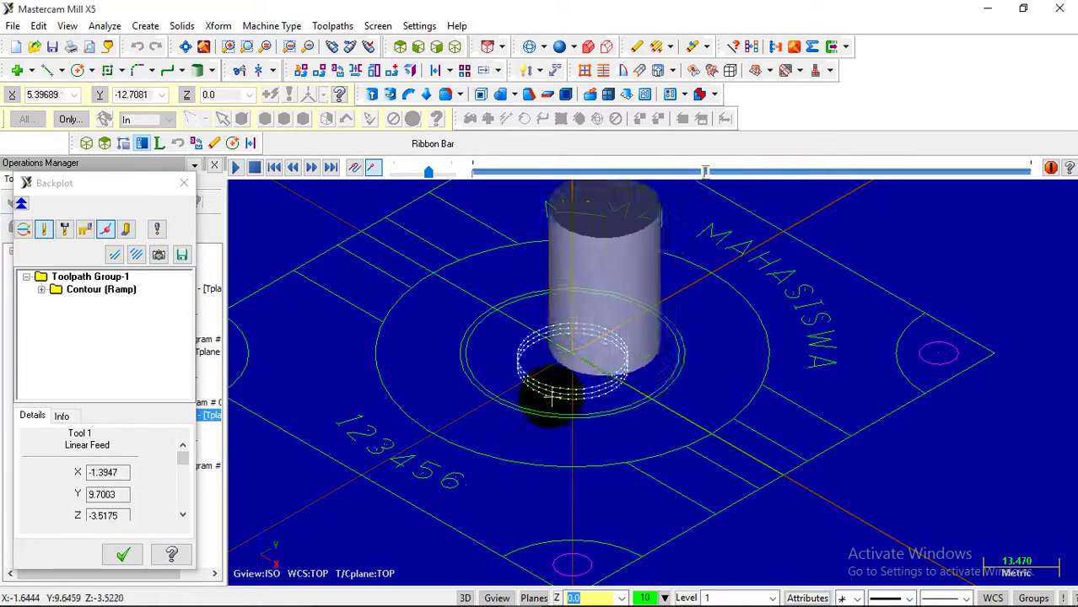
scroll(589, 408, "up", 2)
scroll(573, 405, "up", 1)
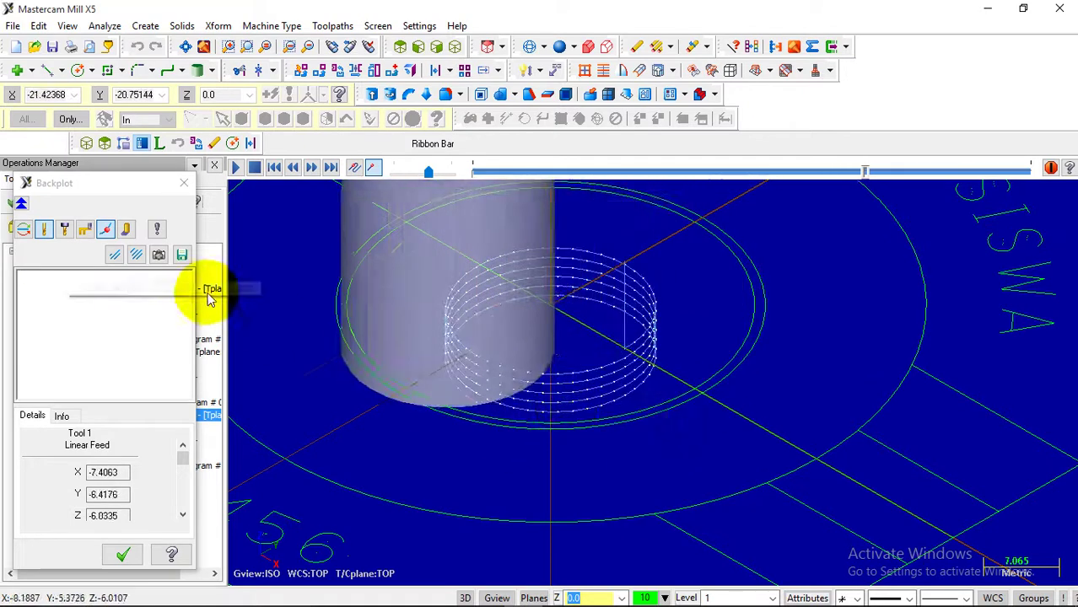
left_click(184, 183)
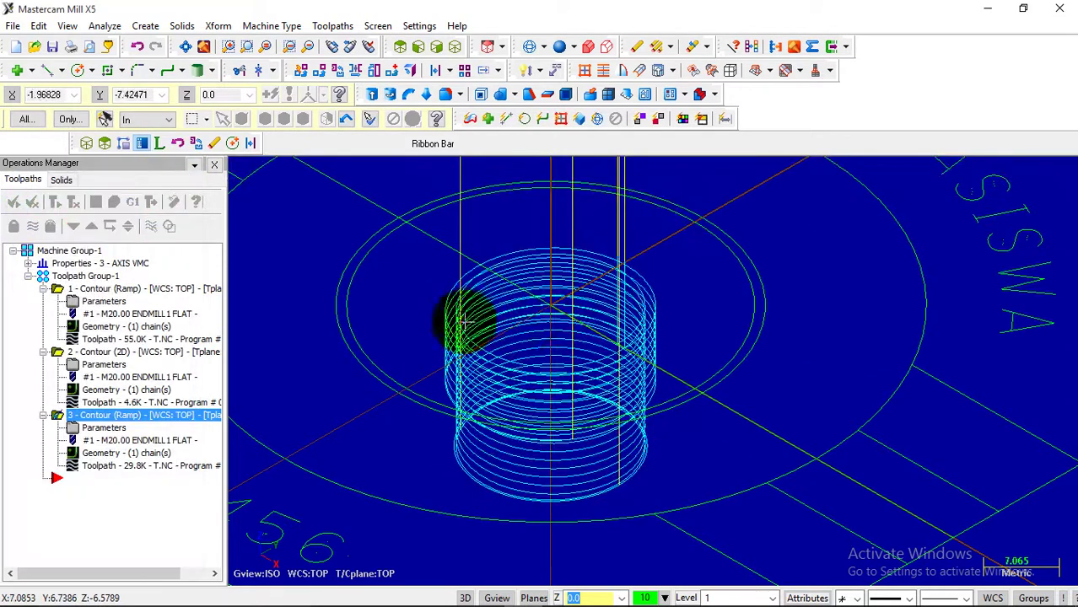
- Copy the third ramp contour operation and paste it at the end of the toolpath group as a fourth operation
right_click(108, 417)
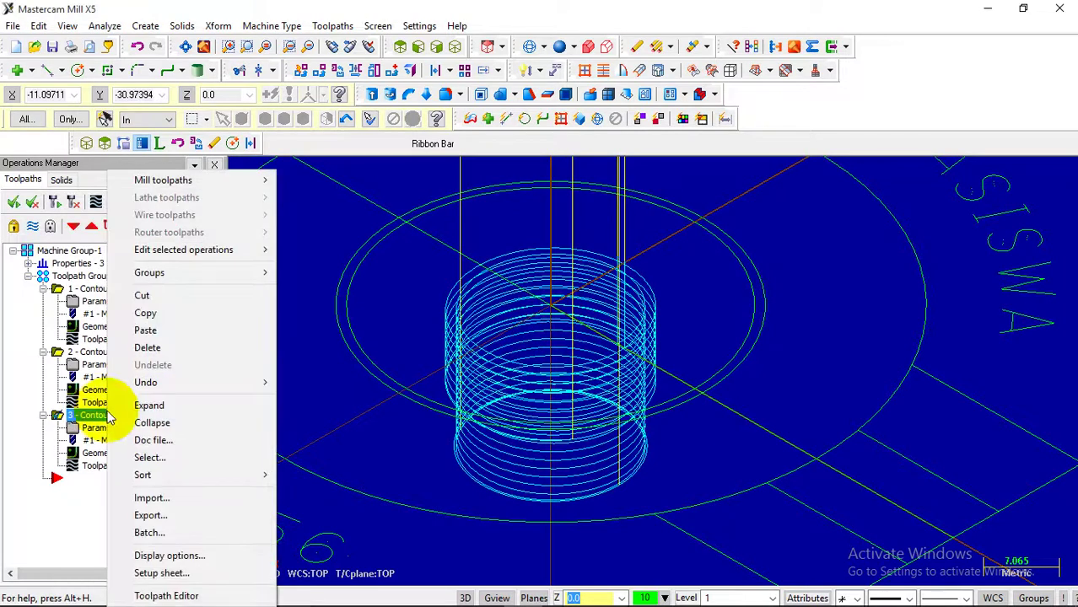
left_click(127, 313)
left_click(85, 478)
right_click(84, 480)
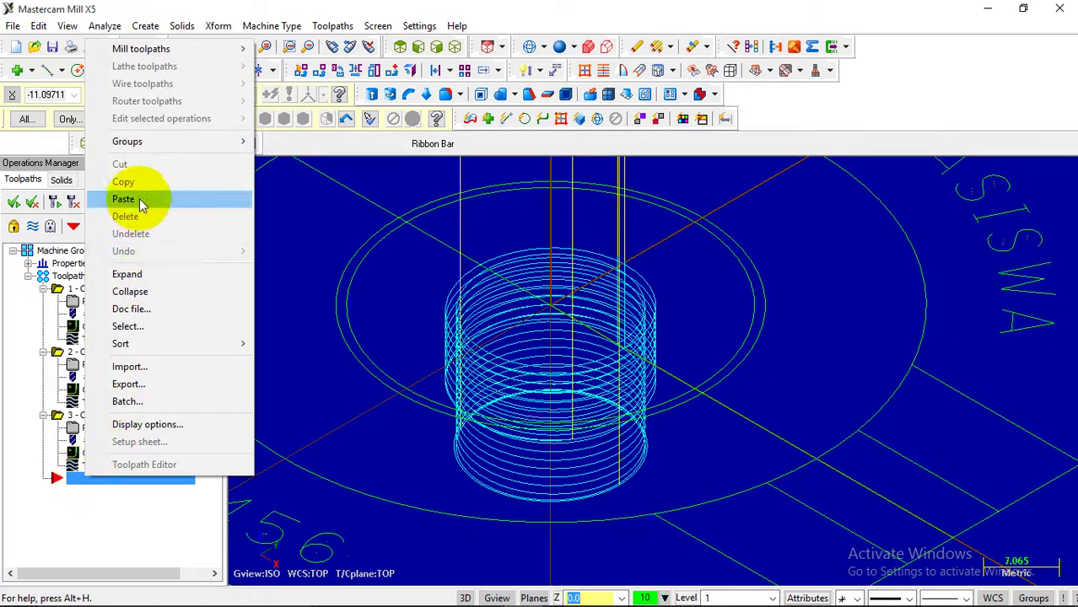
left_click(123, 199)
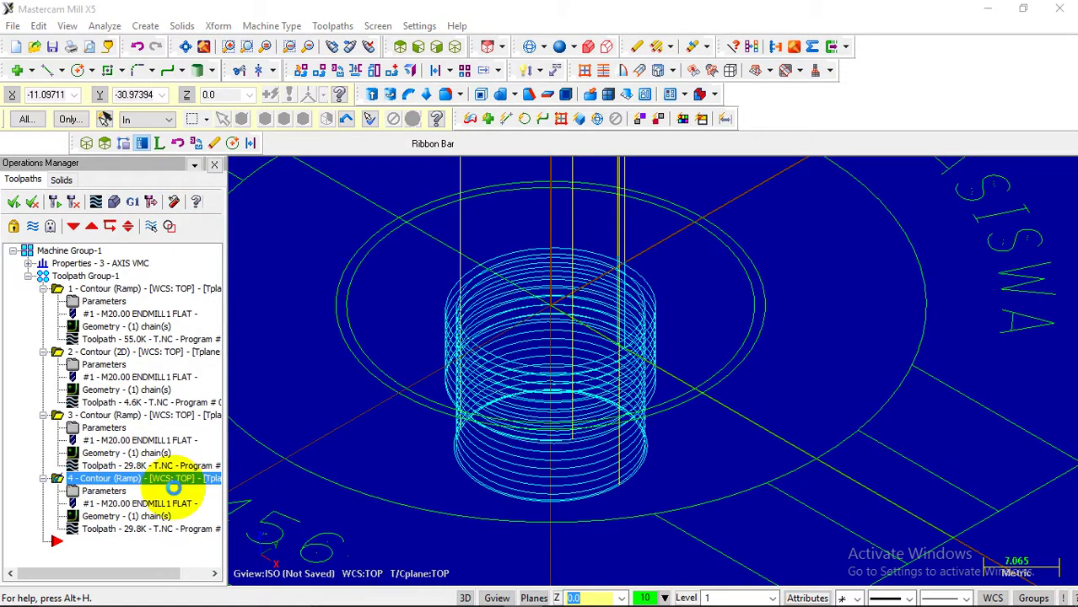
- Set the fourth contour's stock to leave on walls to 0 and its contour type to 2D
left_click(173, 489)
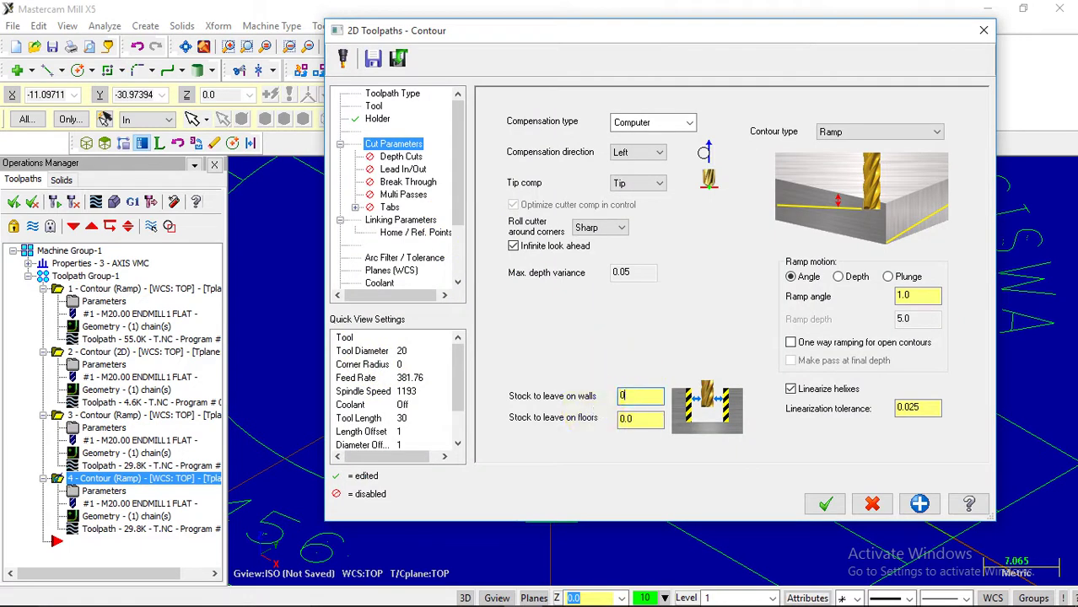
left_click(890, 138)
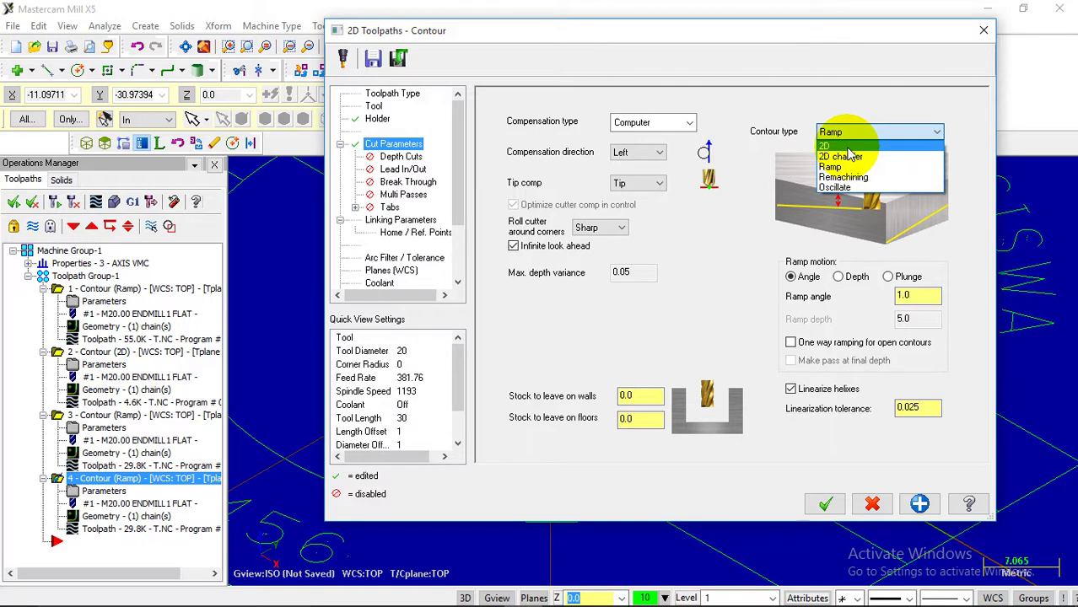
left_click(847, 147)
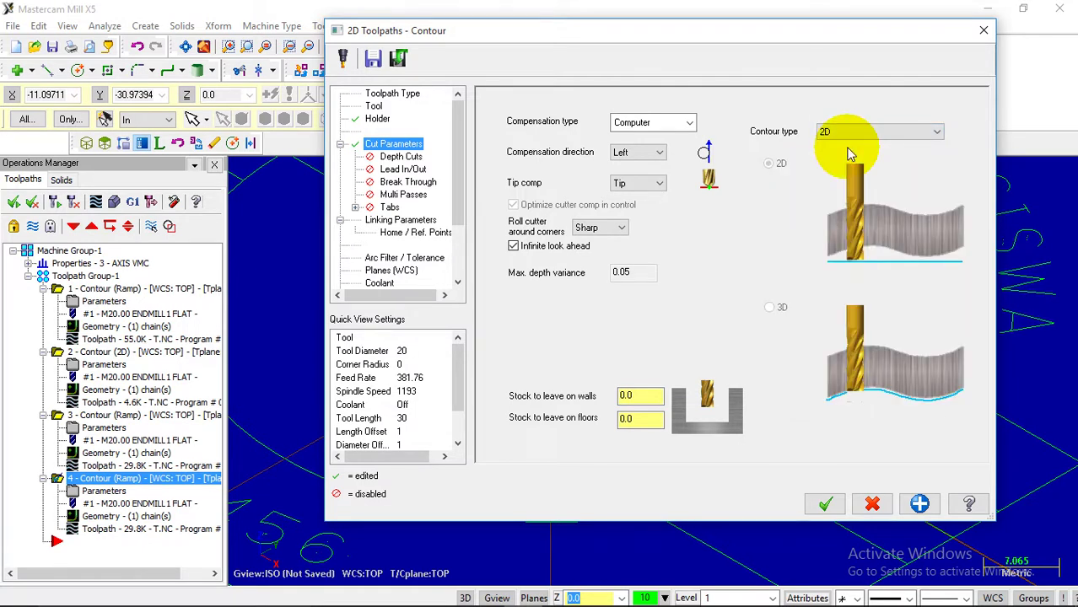
left_click(824, 503)
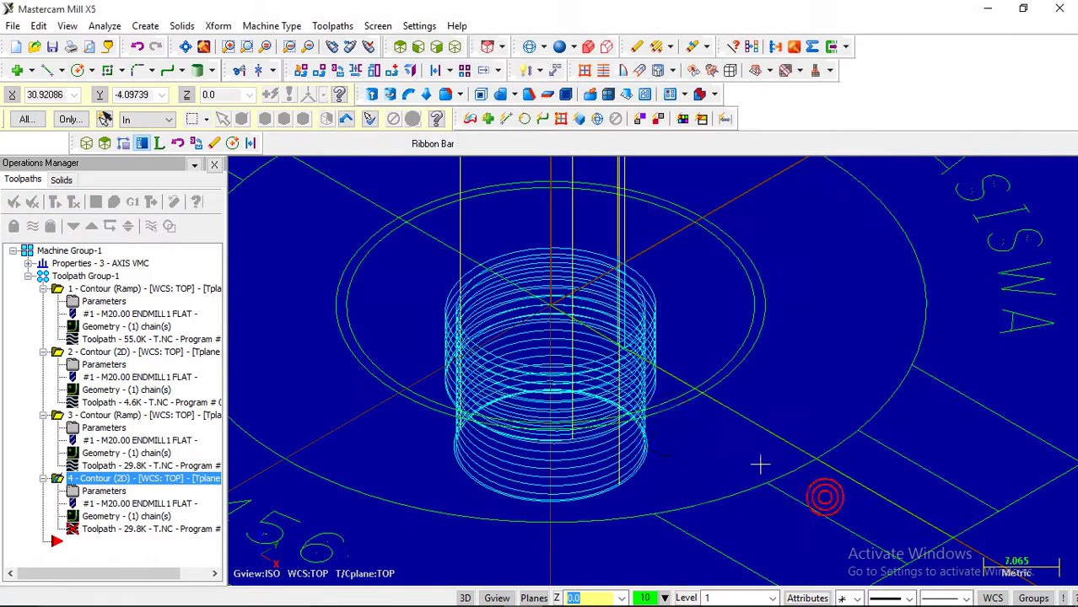
- Return to the top view, examine the part's plan view and section B-B in the Foxit Reader drawing, and switch back to Mastercam
scroll(666, 426, "down", 2)
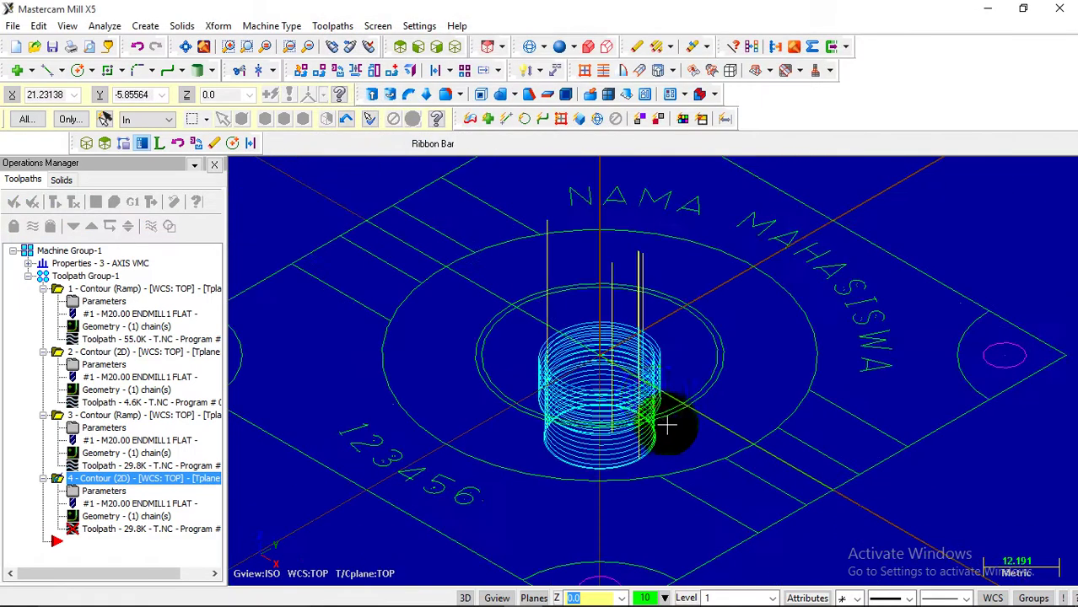
left_click(401, 46)
scroll(639, 348, "down", 3)
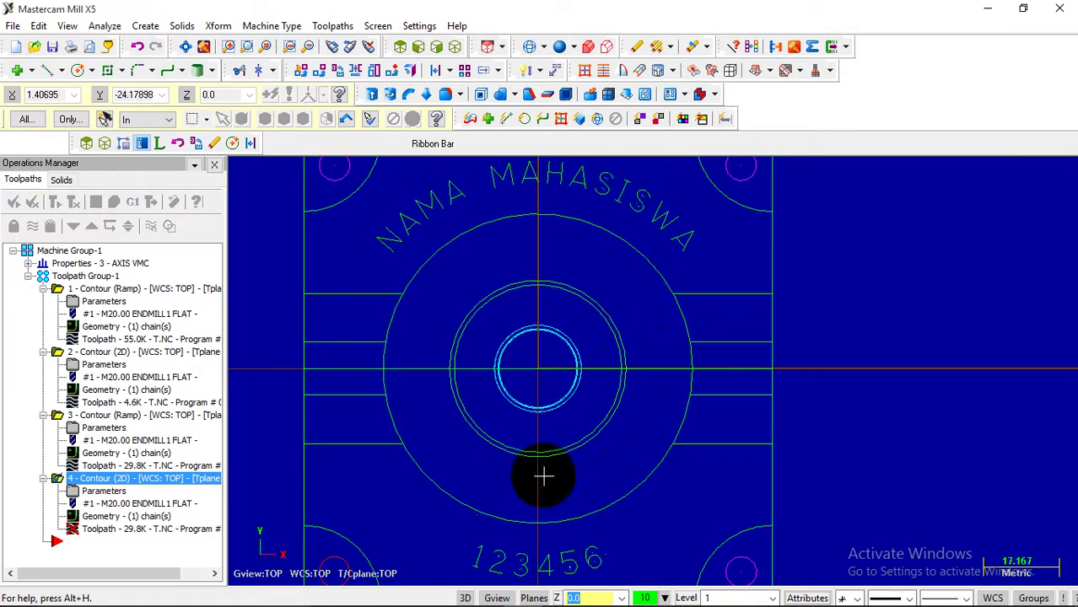
mouse_move(624, 600)
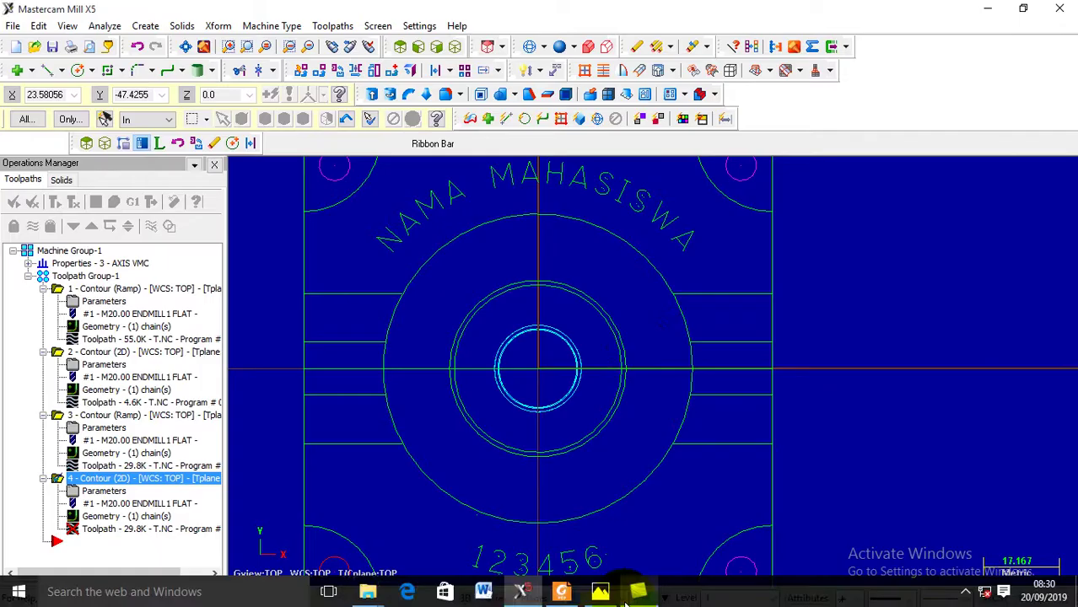
left_click(578, 595)
scroll(613, 390, "down", 3)
scroll(609, 377, "up", 3)
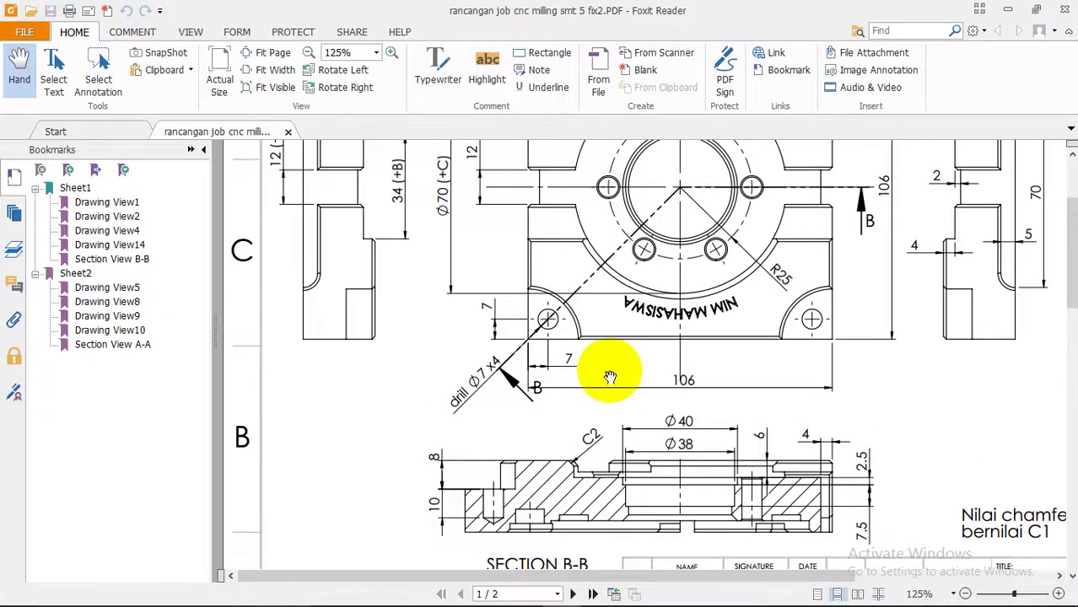
scroll(610, 376, "up", 3)
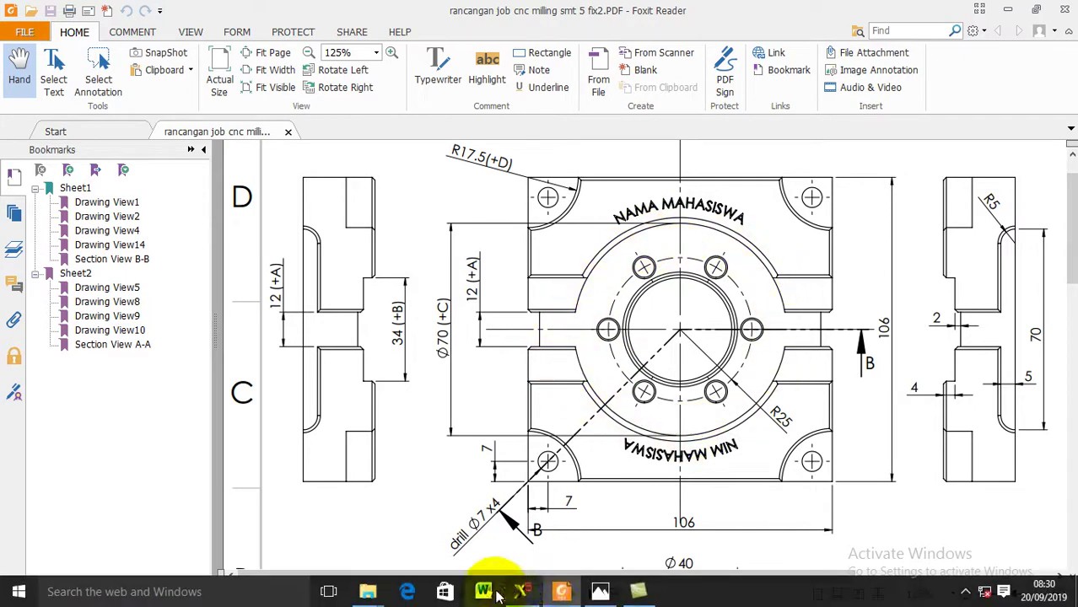
left_click(519, 592)
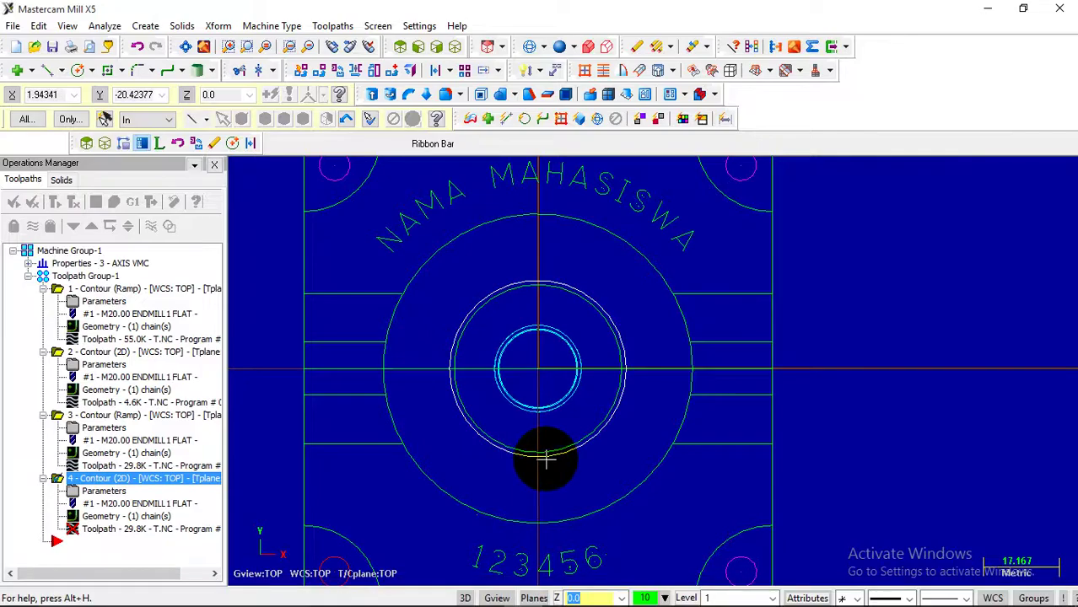
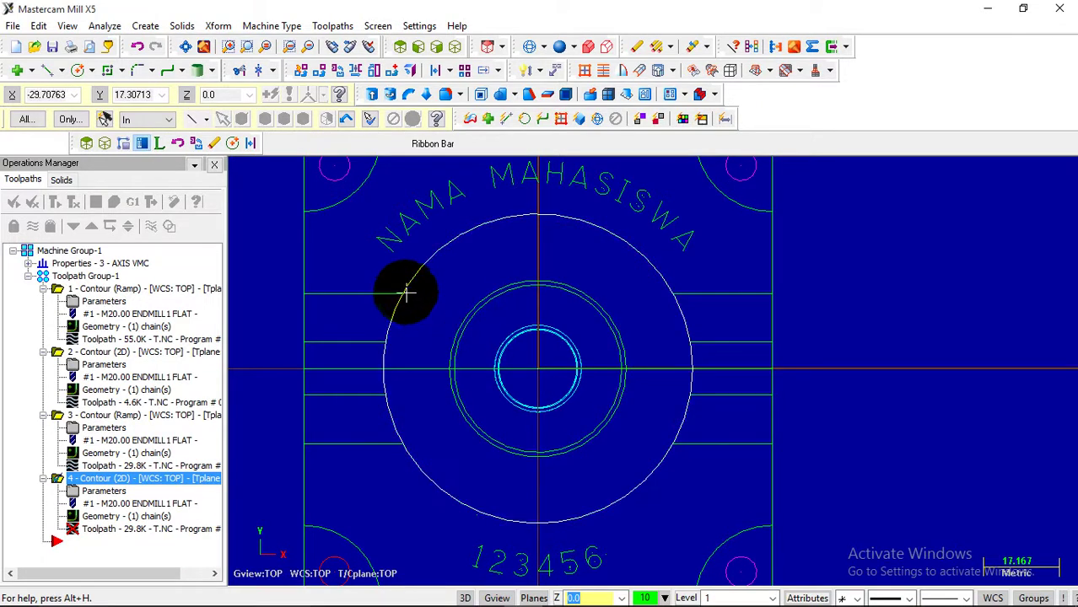
- Break the large outer circle at its four intersections with the uppermost and lowermost horizontal slot lines on both sides
left_click(259, 70)
left_click(261, 73)
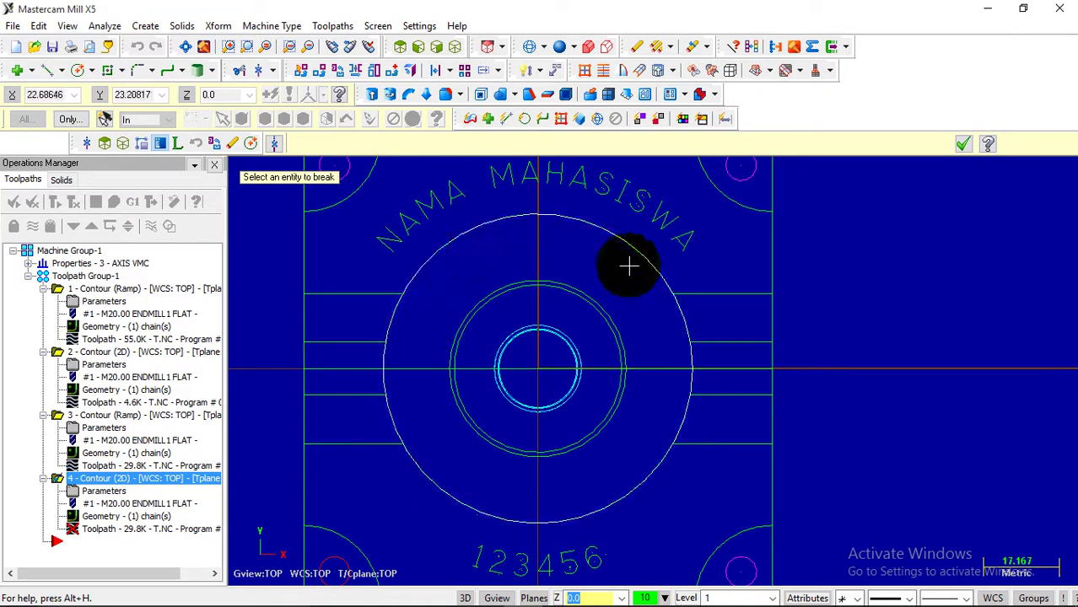
left_click(448, 247)
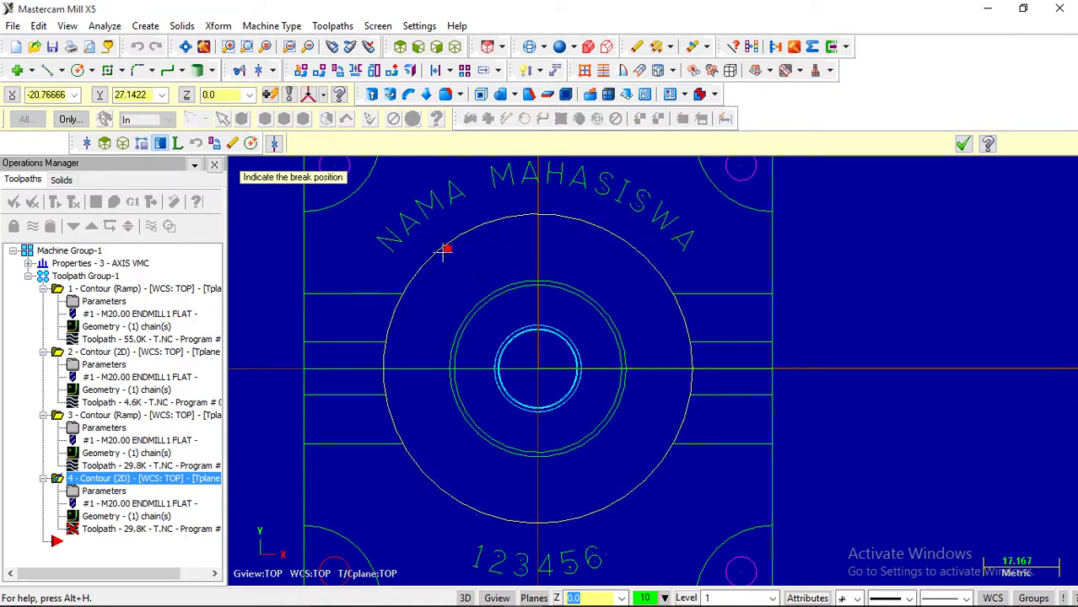
left_click(405, 294)
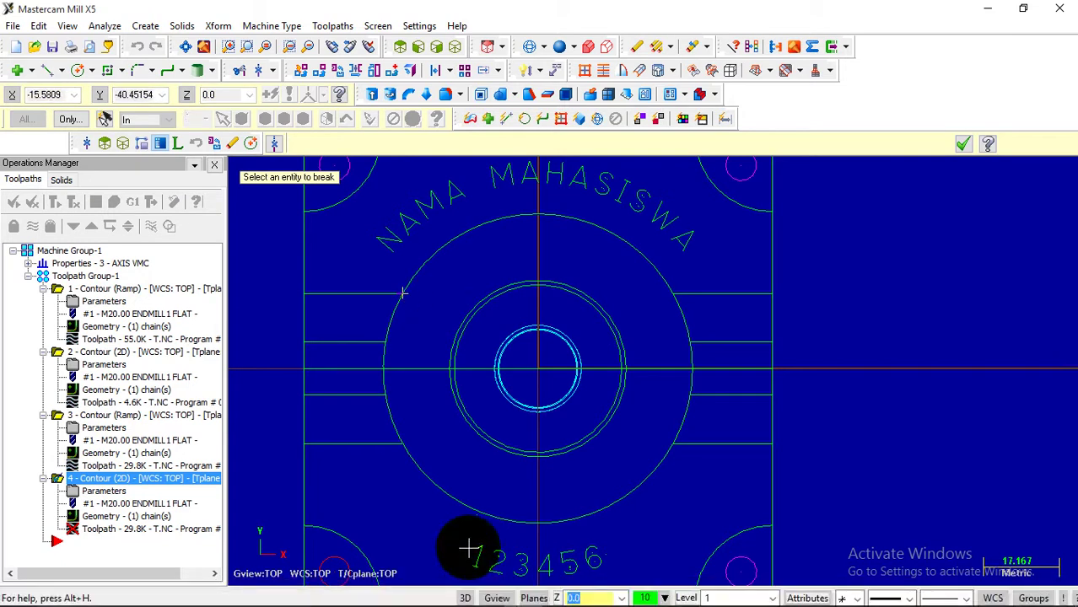
left_click(426, 477)
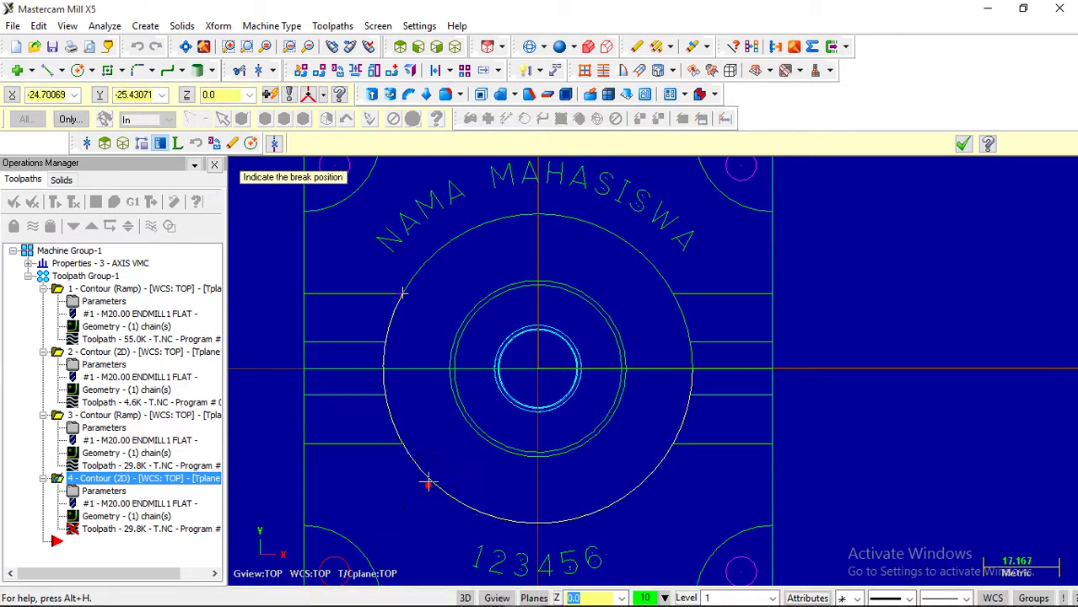
left_click(402, 444)
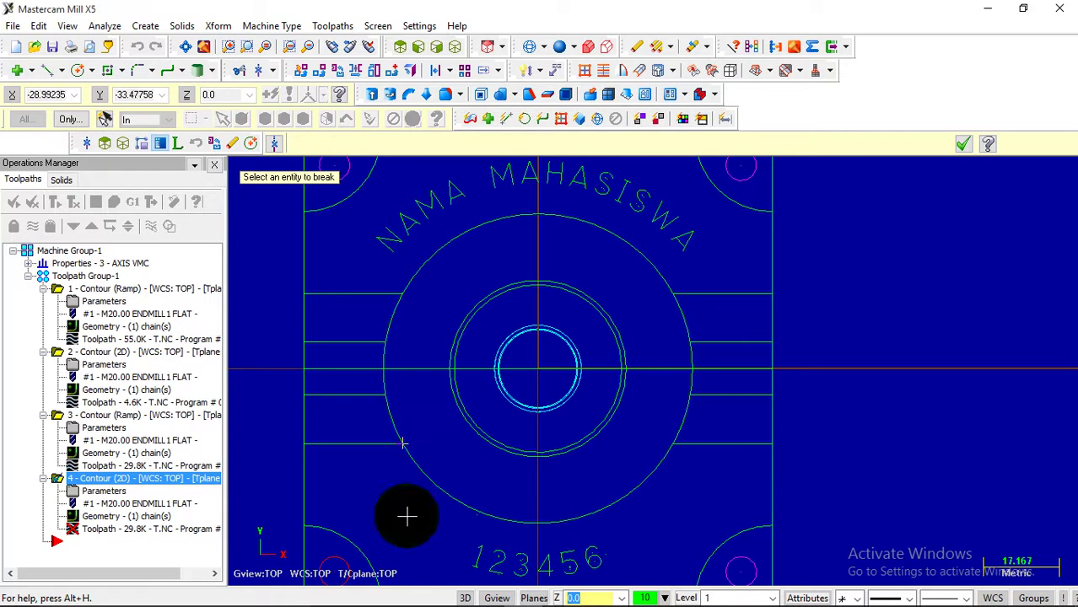
left_click(659, 284)
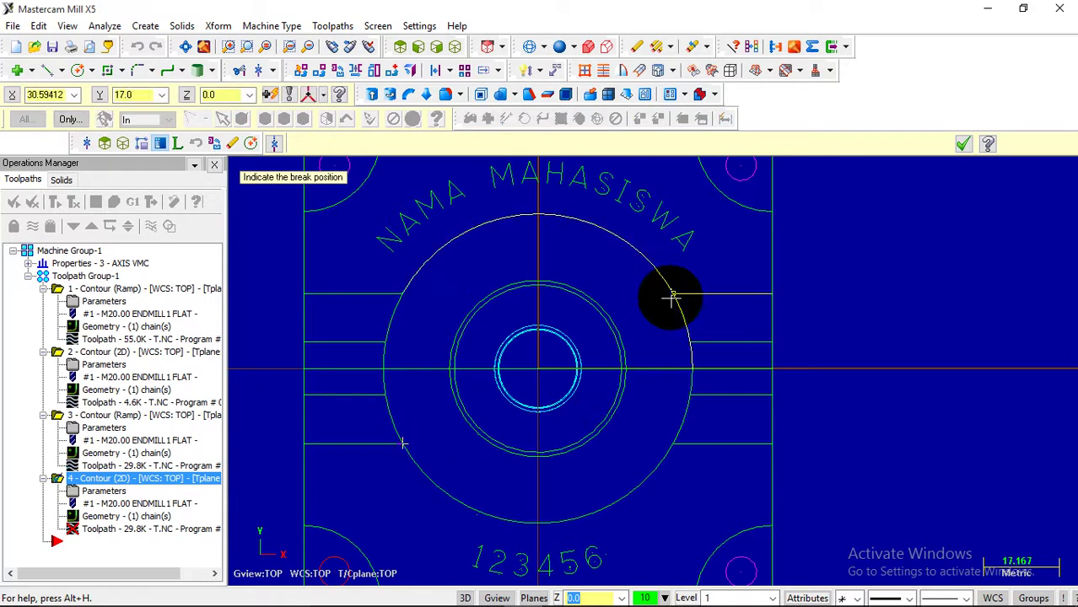
left_click(672, 296)
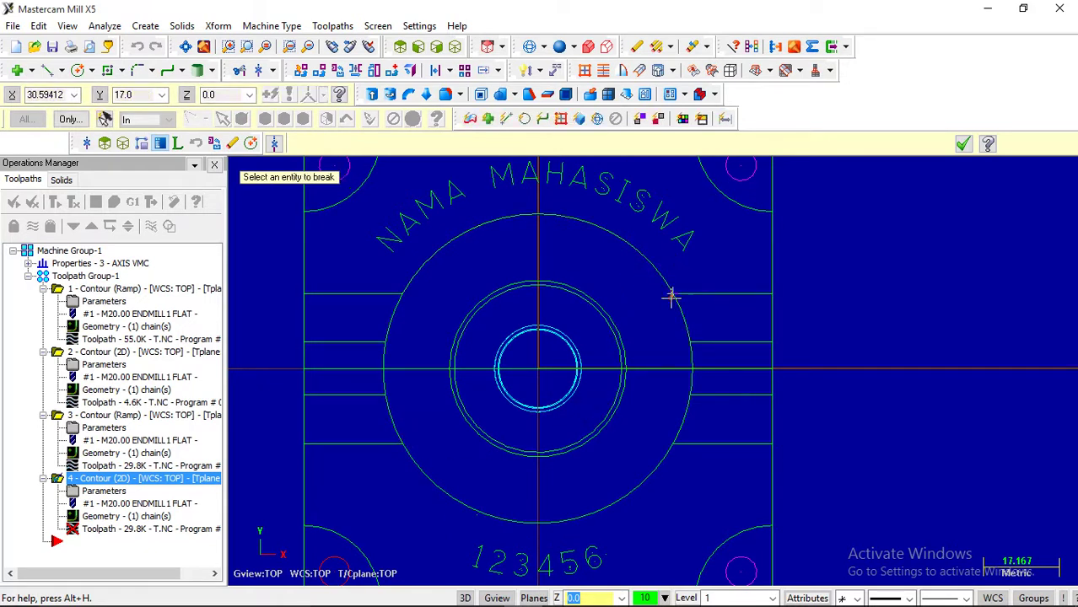
left_click(677, 409)
left_click(671, 445)
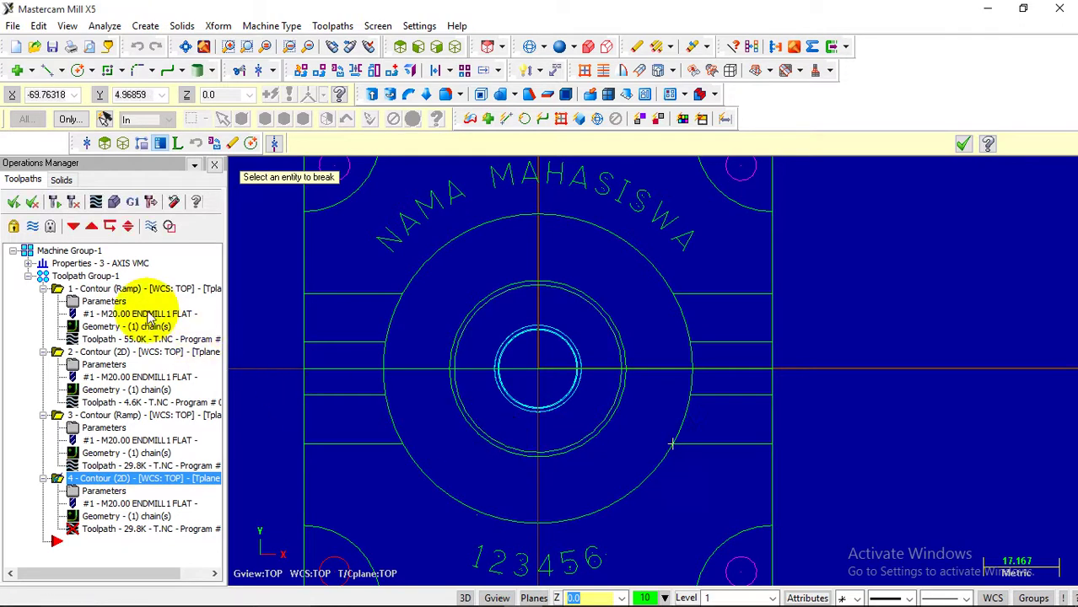
- Regenerate the toolpath of the fourth contour operation
left_click(56, 204)
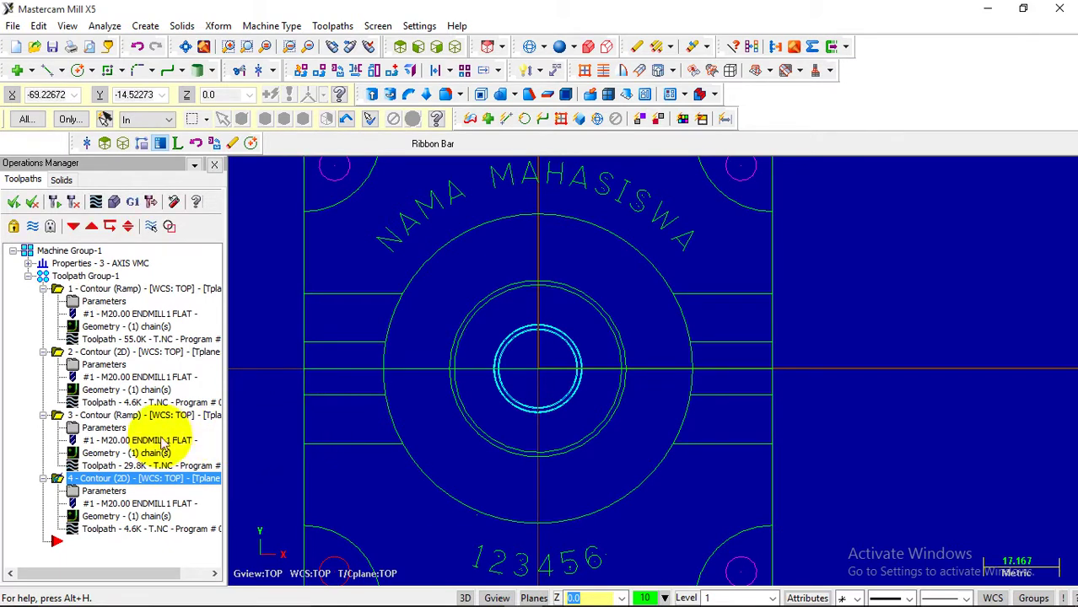
left_click(61, 413)
left_click(60, 288)
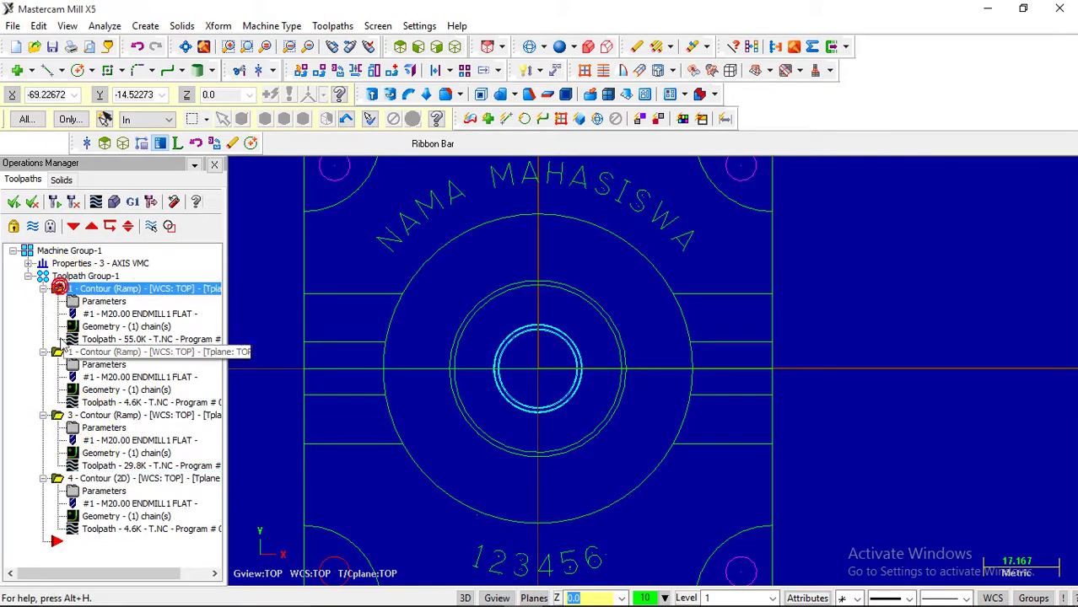
- Copy the third ramp contour operation and paste it at the end of the toolpath group as a fifth operation
left_click(61, 413)
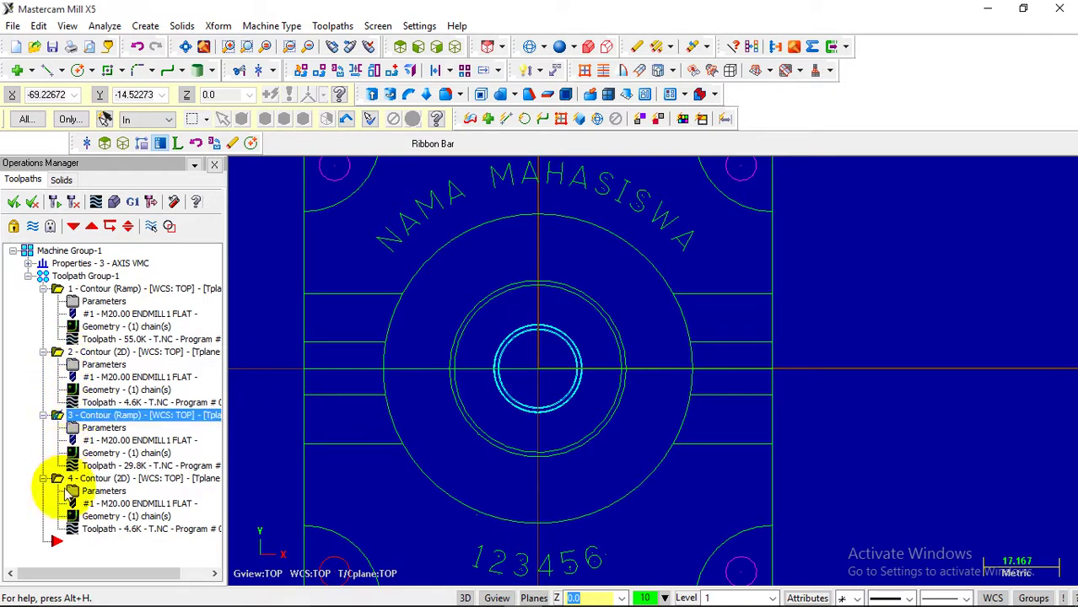
right_click(63, 419)
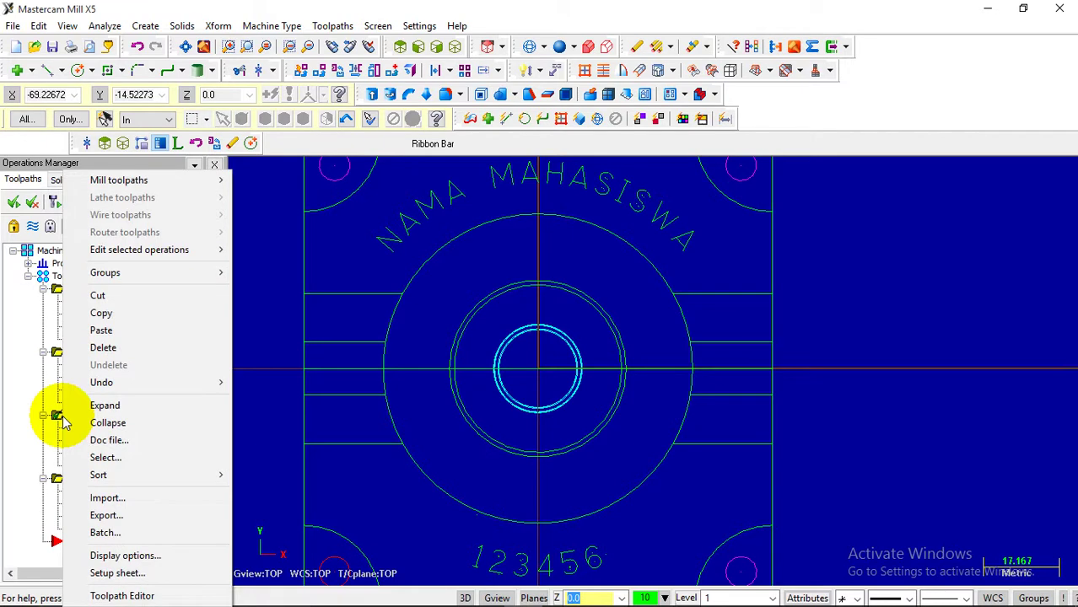
left_click(103, 312)
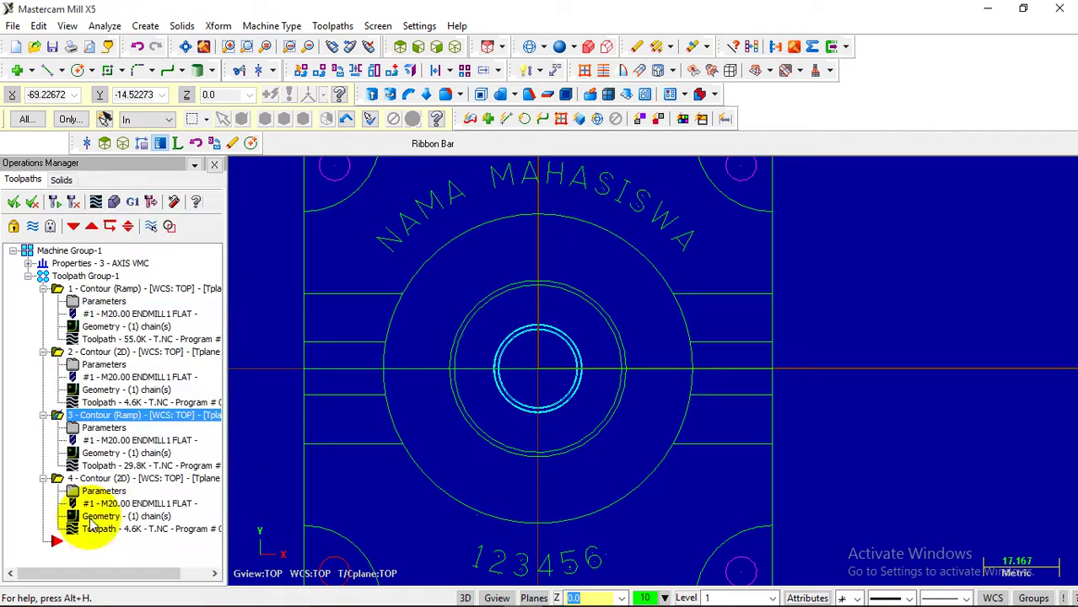
left_click(85, 546)
right_click(85, 546)
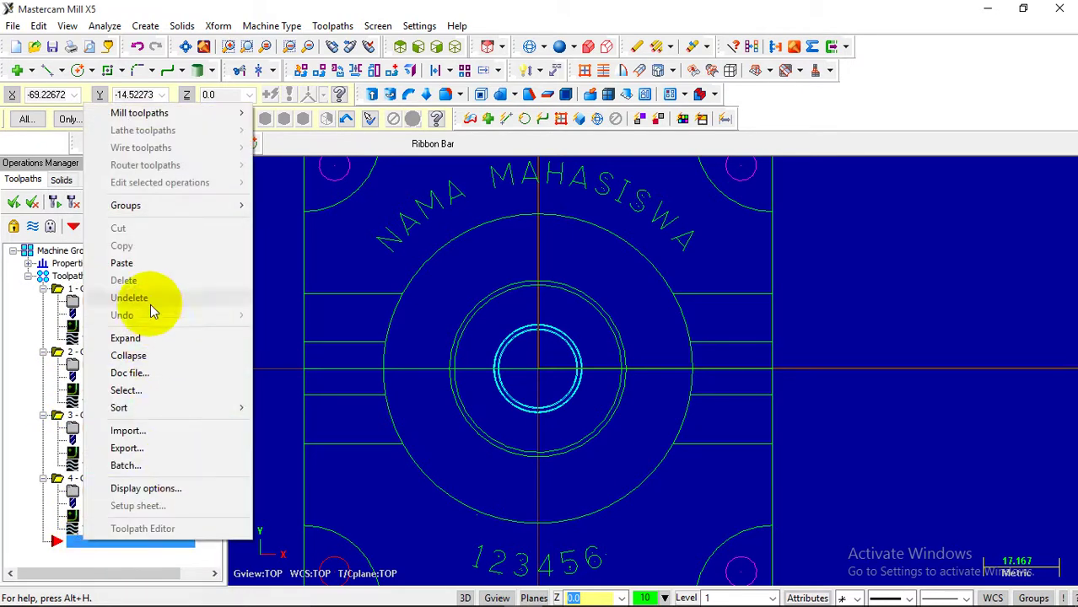
left_click(126, 264)
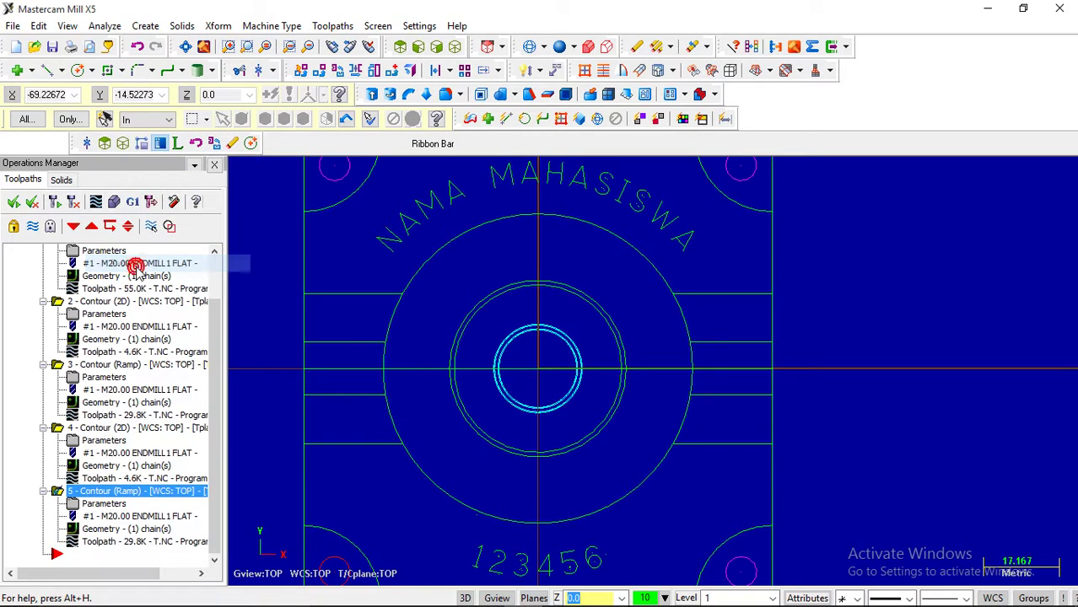
- Rechain the fifth contour's geometry to the large outer circle, following its arc segments through each branch point
left_click(141, 529)
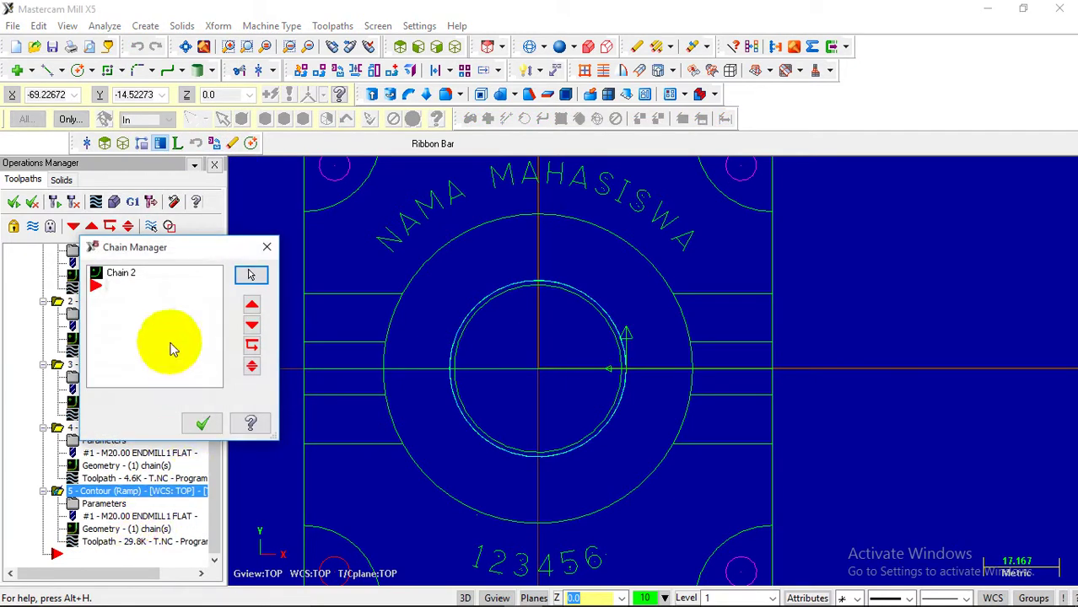
right_click(162, 305)
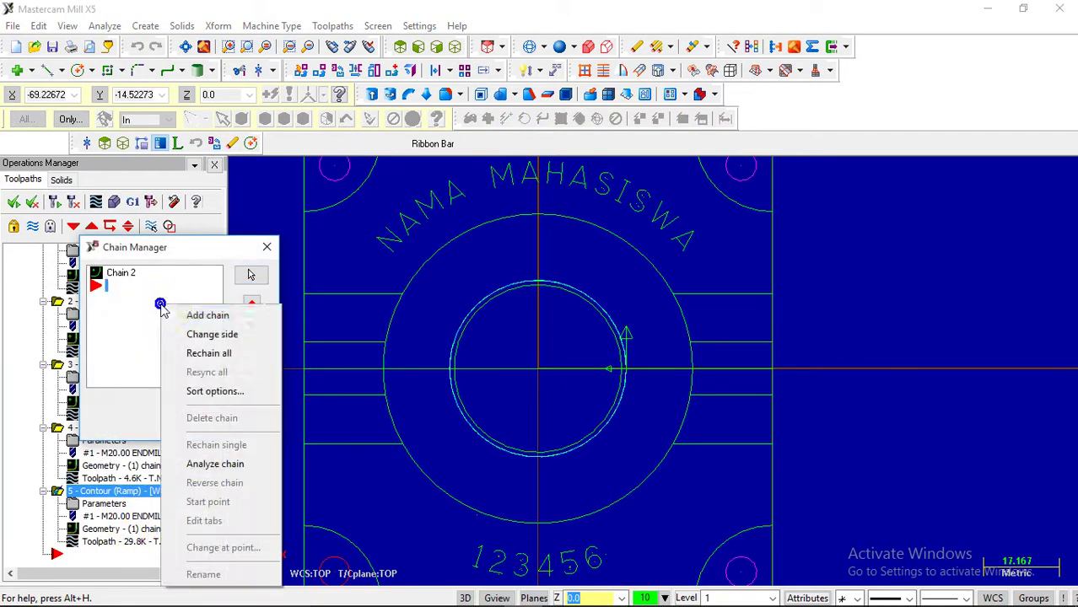
left_click(202, 353)
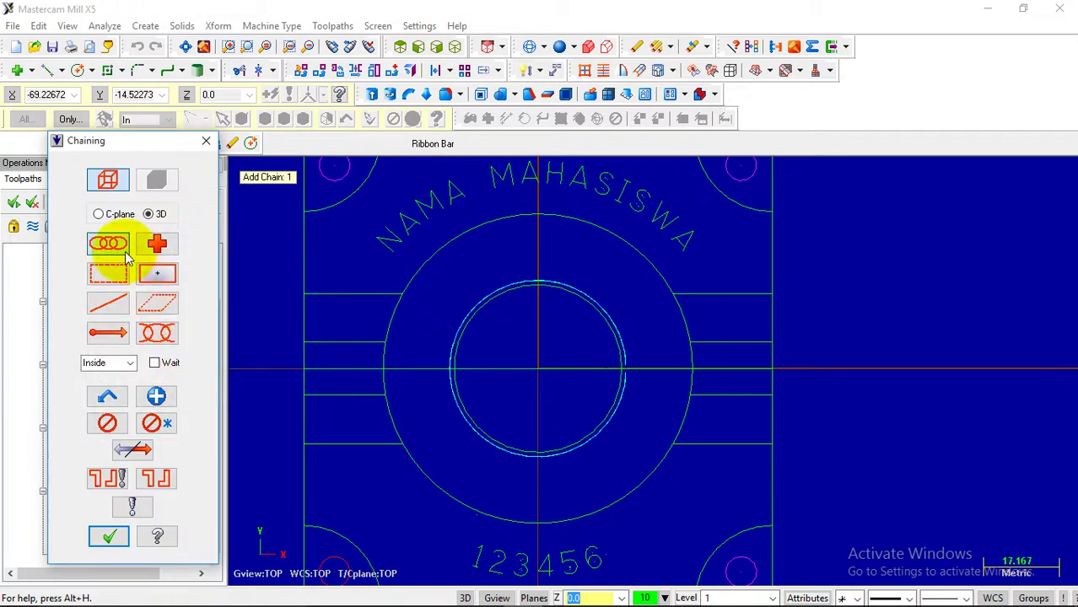
left_click(654, 282)
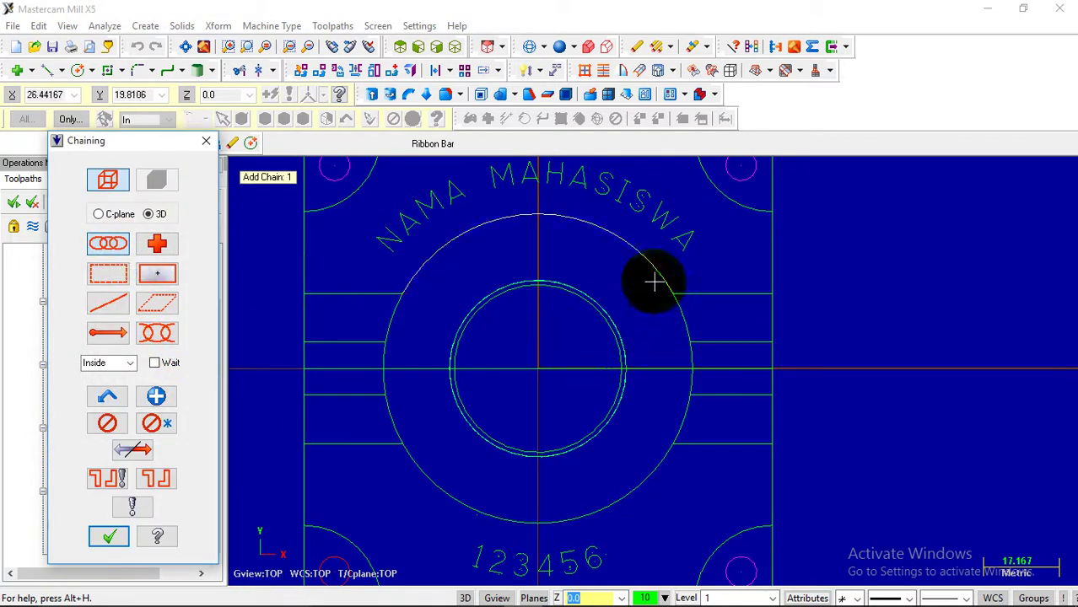
left_click(403, 311)
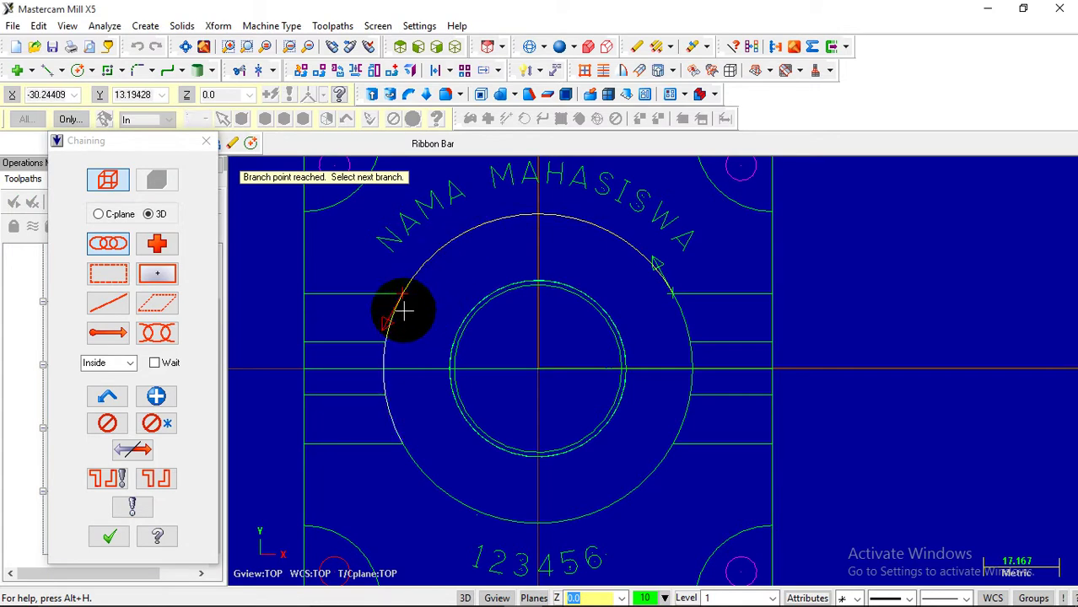
left_click(427, 462)
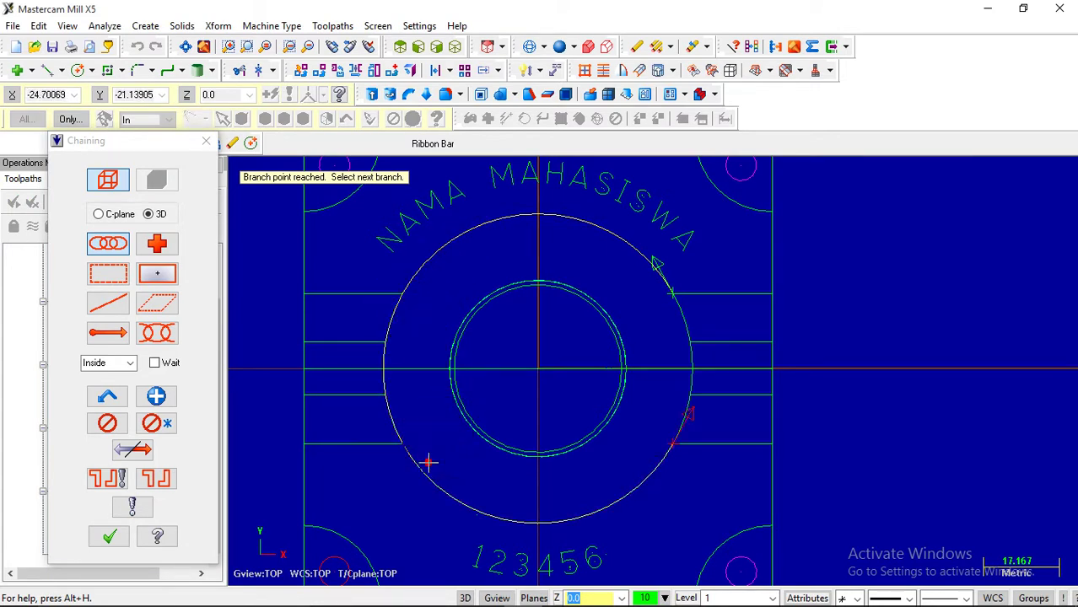
left_click(663, 424)
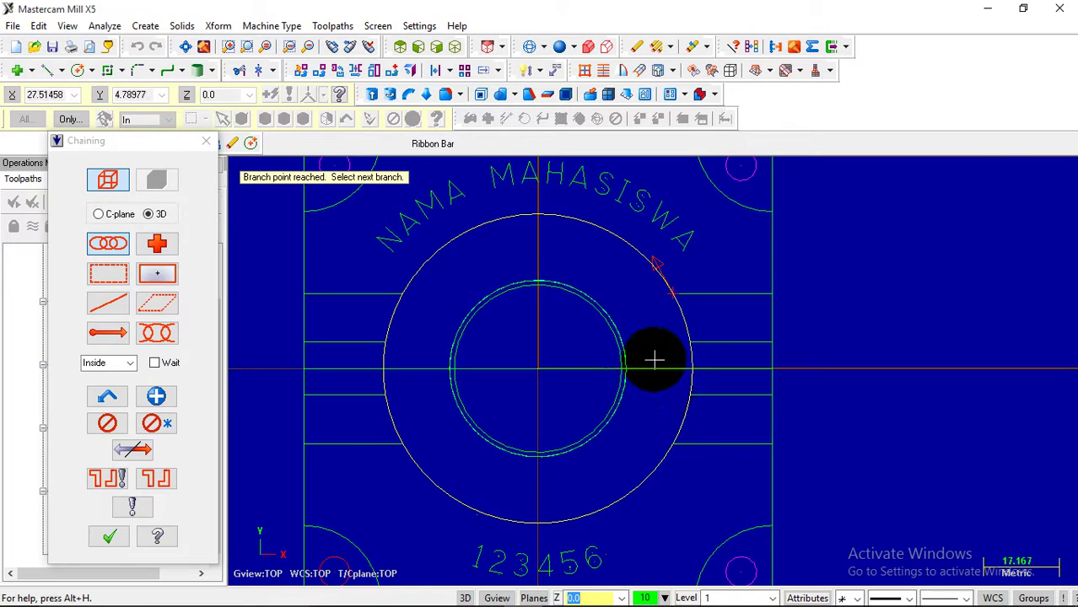
scroll(686, 421, "down", 2)
left_click(468, 389)
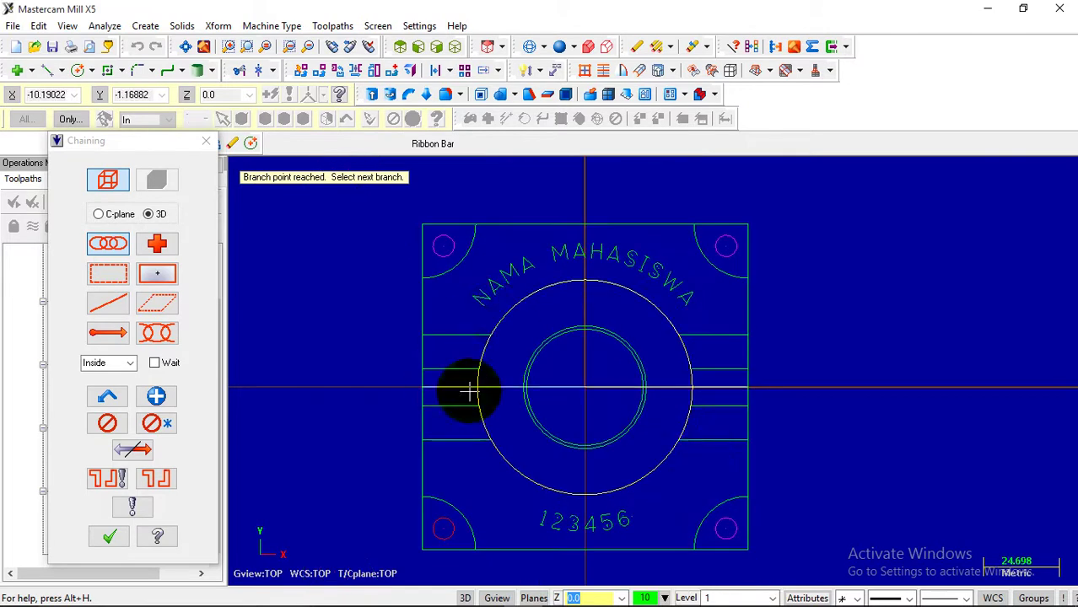
left_click(108, 537)
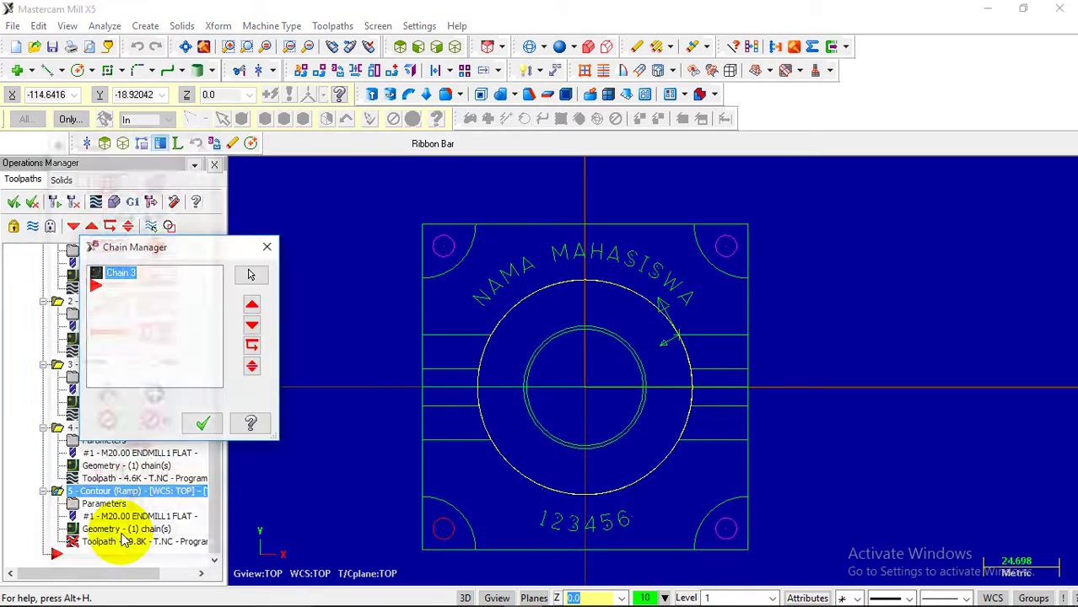
left_click(201, 423)
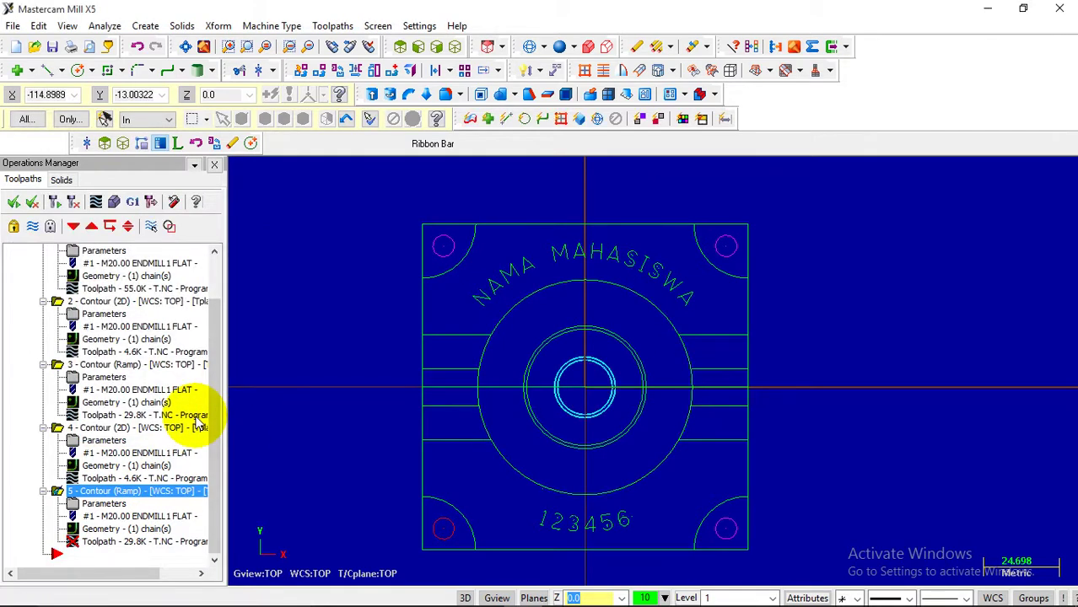
- Set the fifth contour's ramp angle to 0.5 and its absolute depth to -6, consulting the slot and step depths in the Foxit Reader drawing
left_click(103, 505)
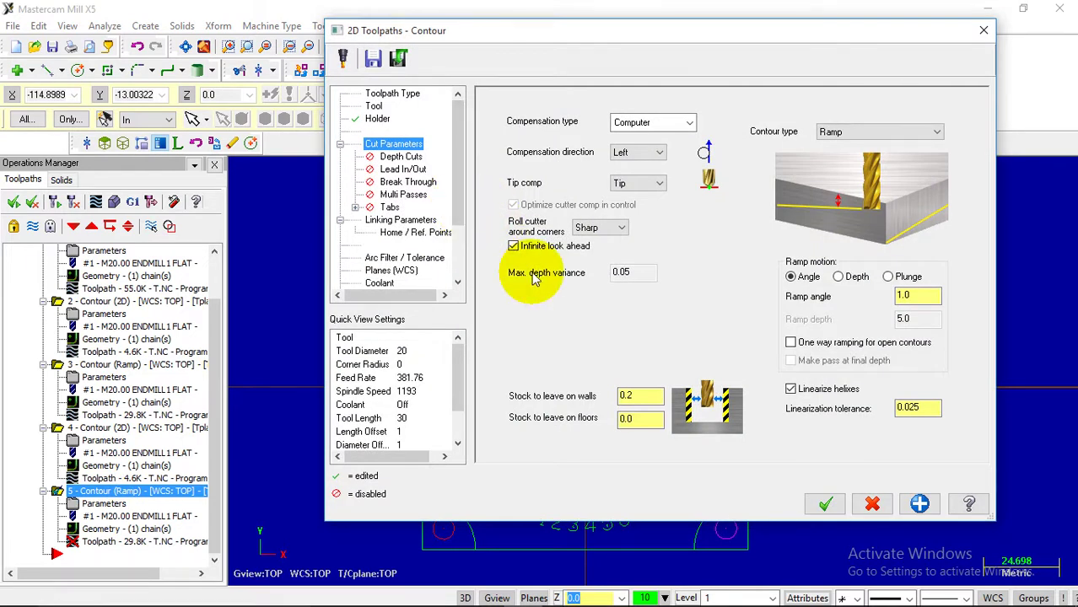
left_click(924, 297)
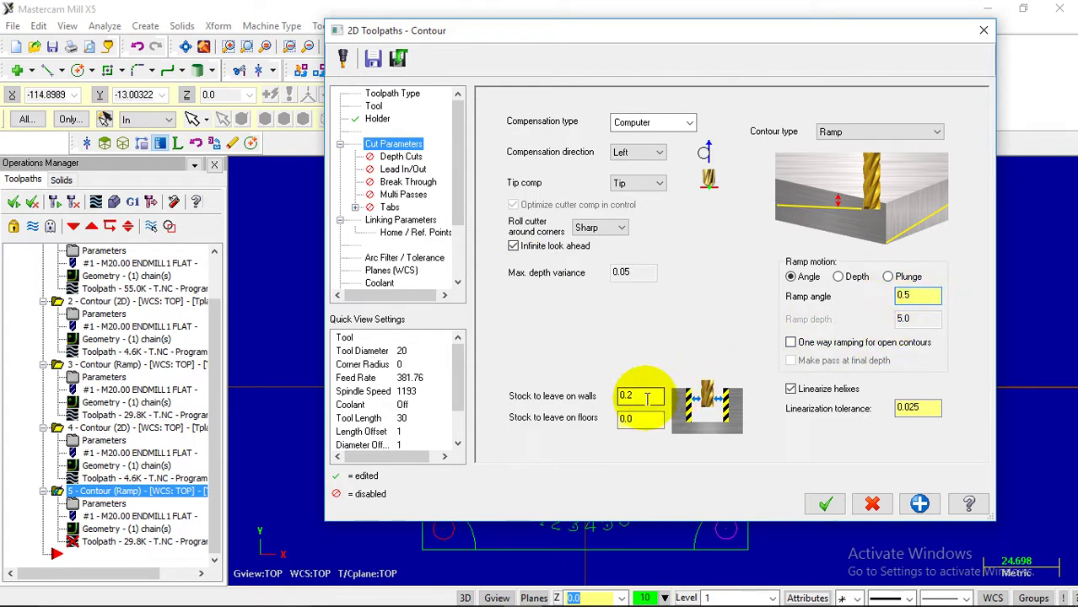
left_click(424, 221)
left_click(746, 409)
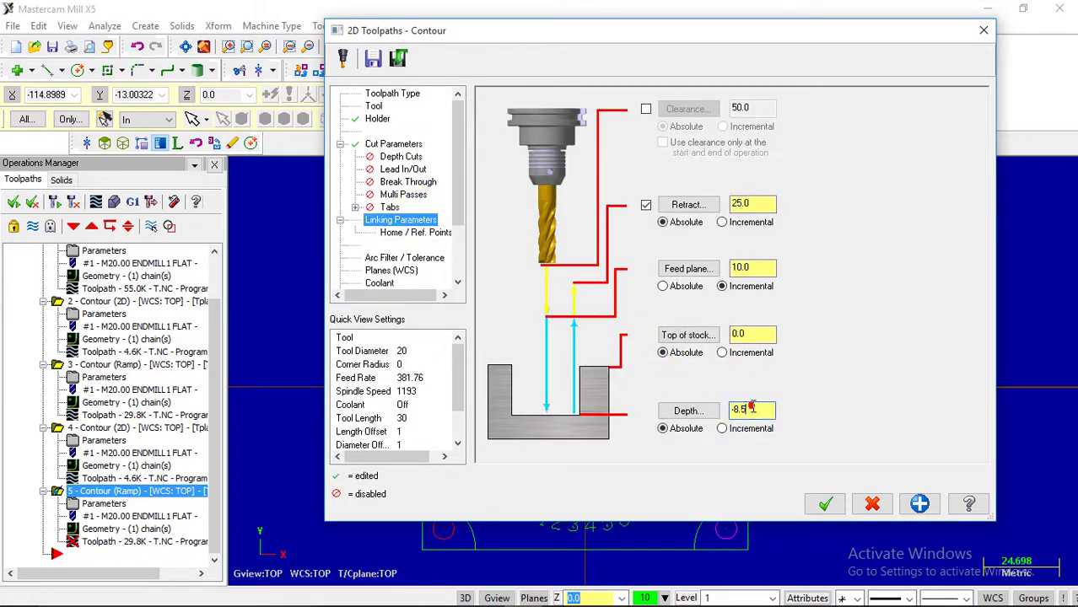
mouse_move(648, 597)
left_click(564, 593)
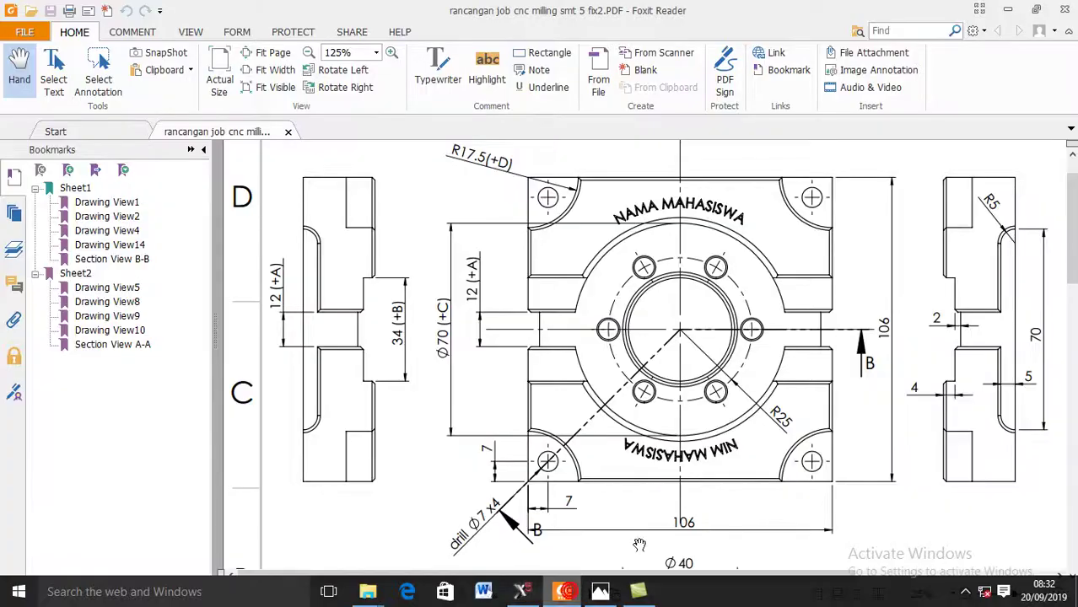
left_click(721, 460)
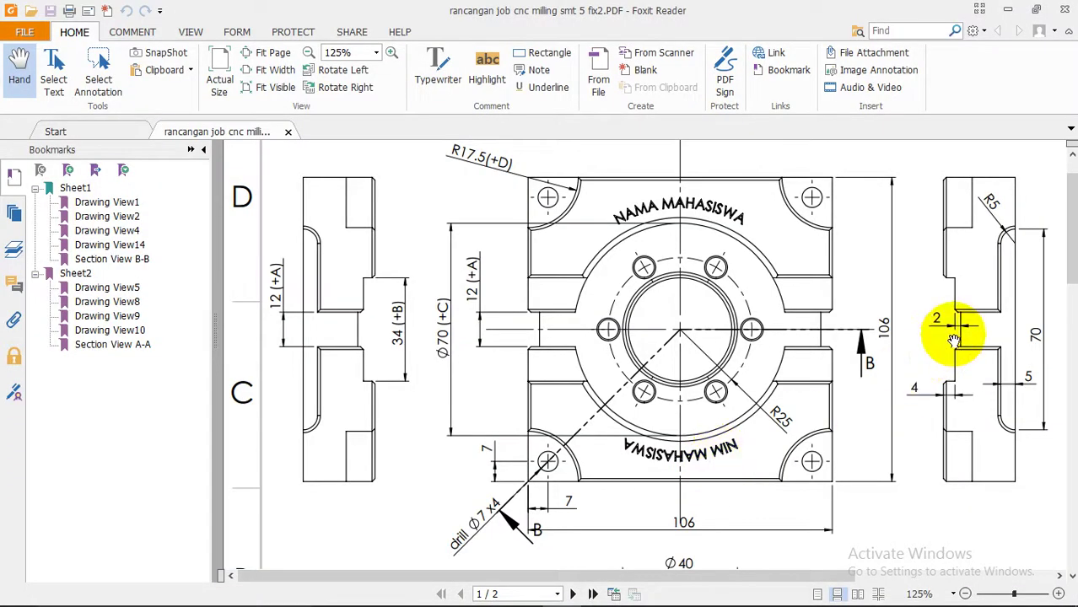
mouse_move(607, 600)
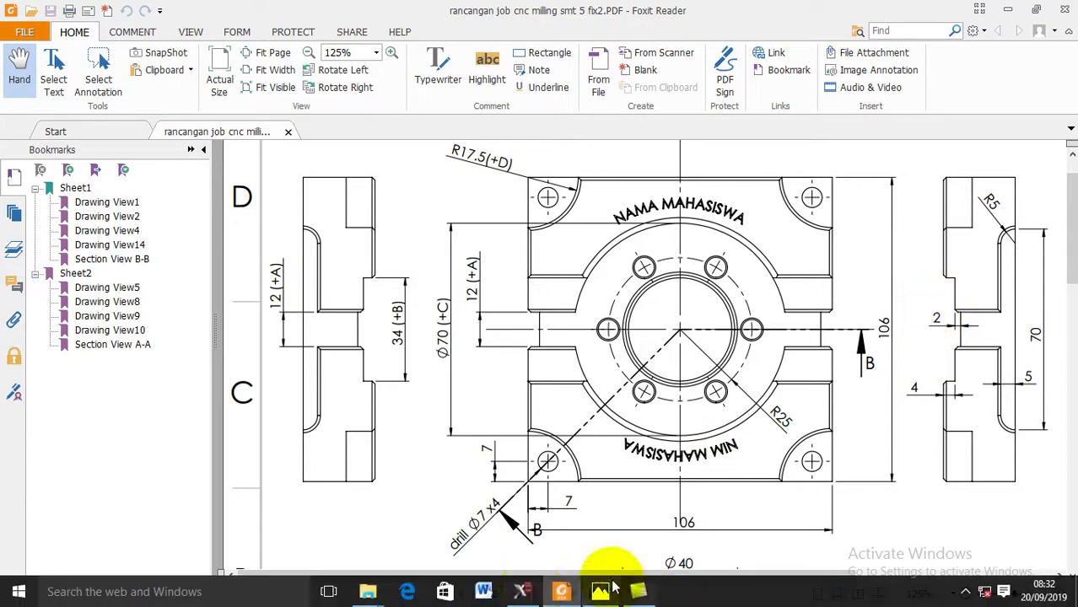
left_click(525, 591)
type("-6")
left_click(751, 411)
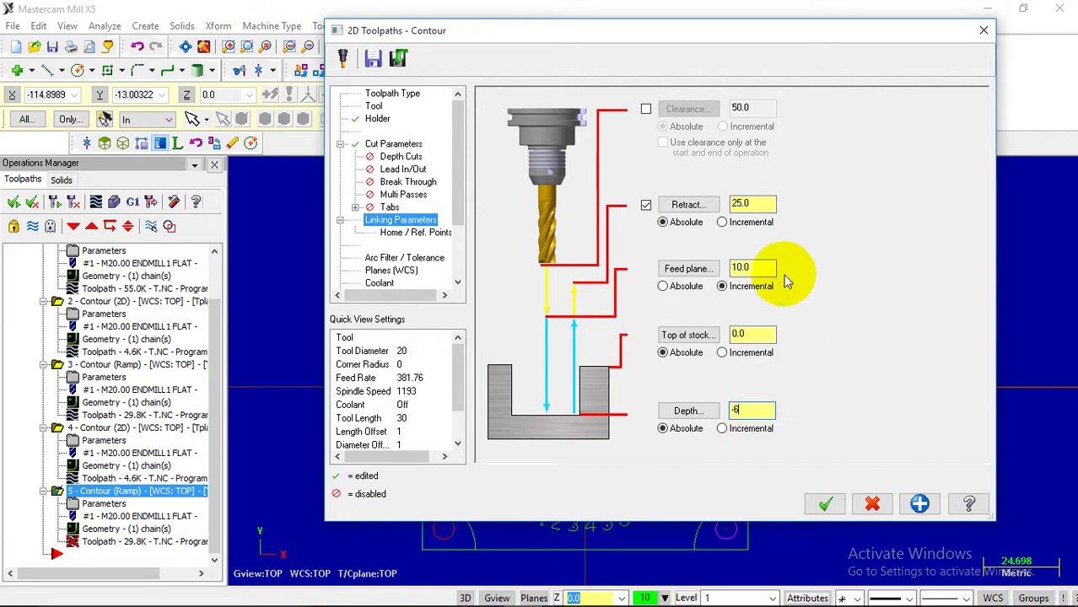
- Set the fifth contour's incremental feed plane to 3, accept the parameters and regenerate its toolpath
type("3")
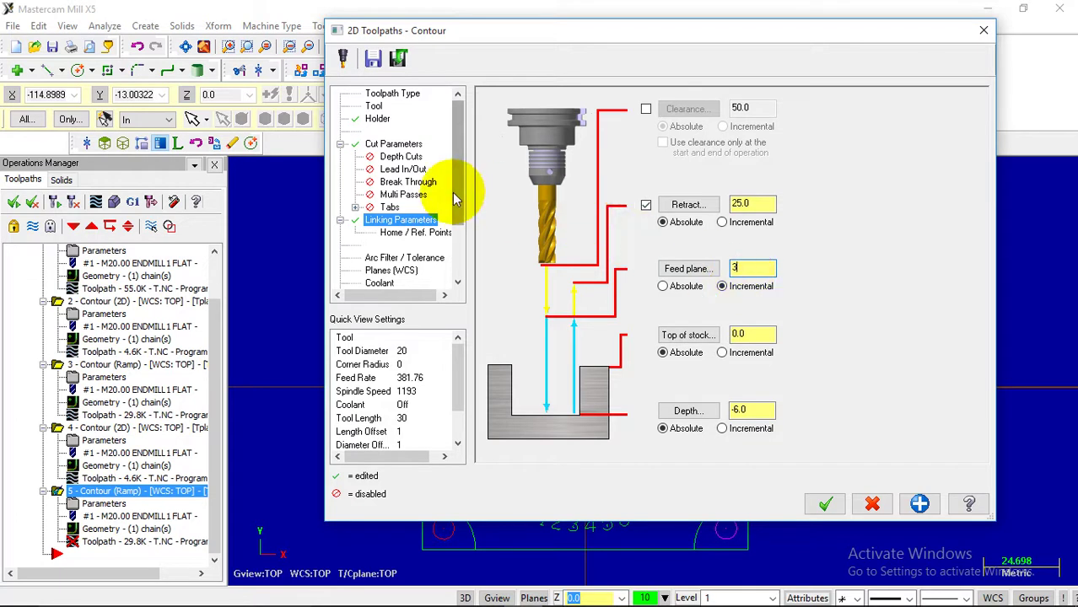
left_click(393, 144)
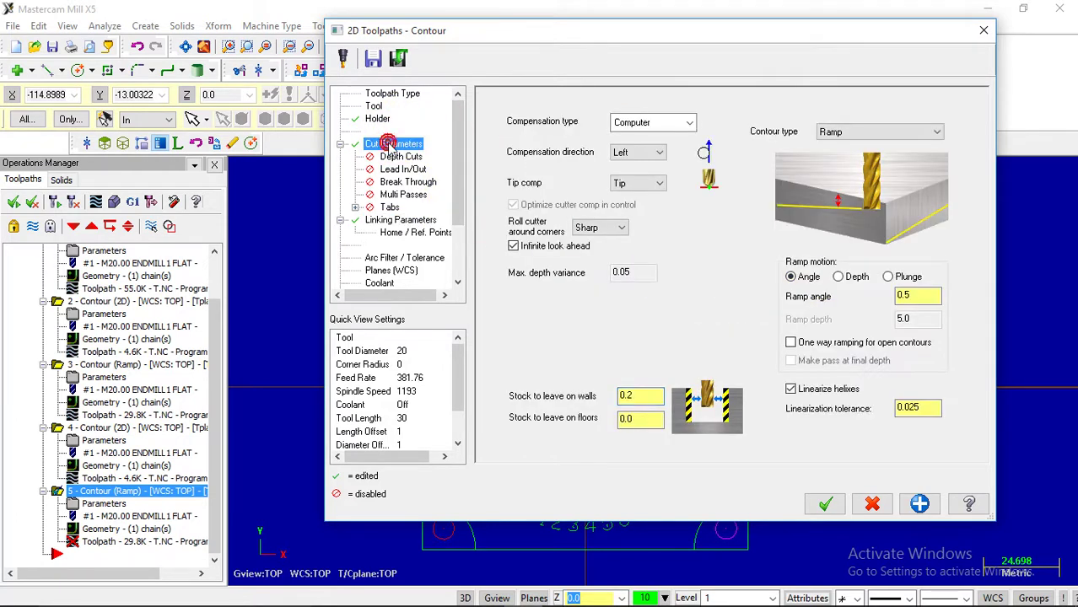
left_click(824, 503)
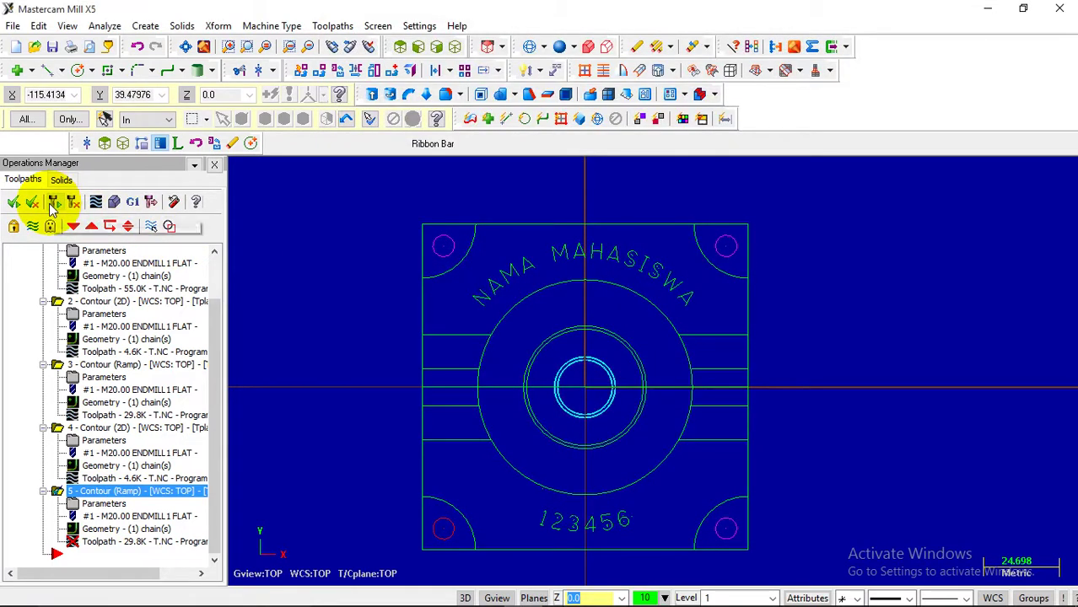
left_click(53, 202)
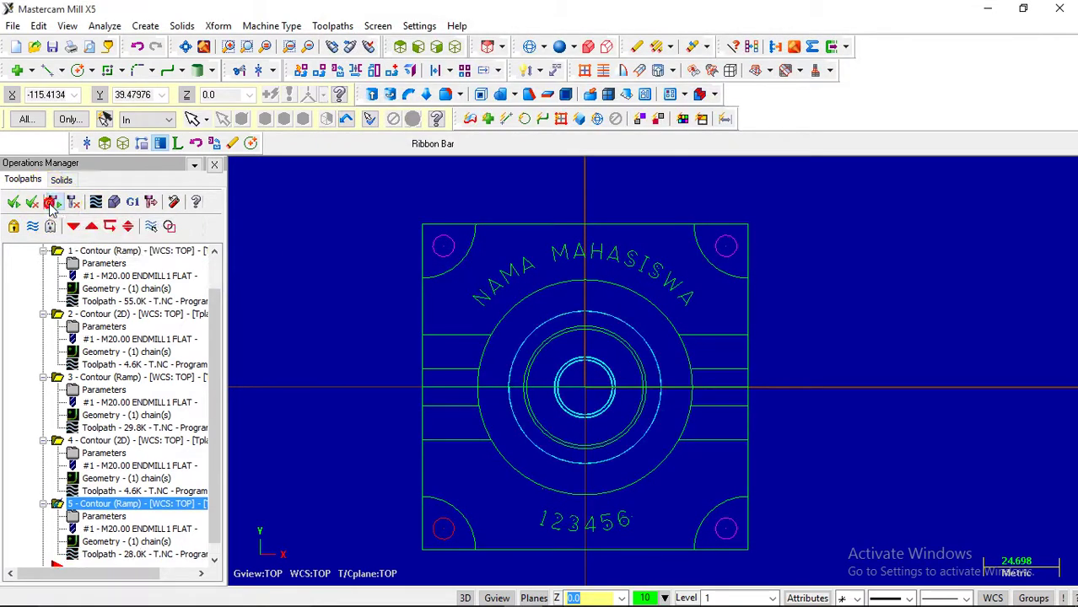
- Inspect the ramp passes around the large circle, reduce the fifth contour's ramp angle to 0.3 and regenerate its toolpath
scroll(564, 338, "up", 2)
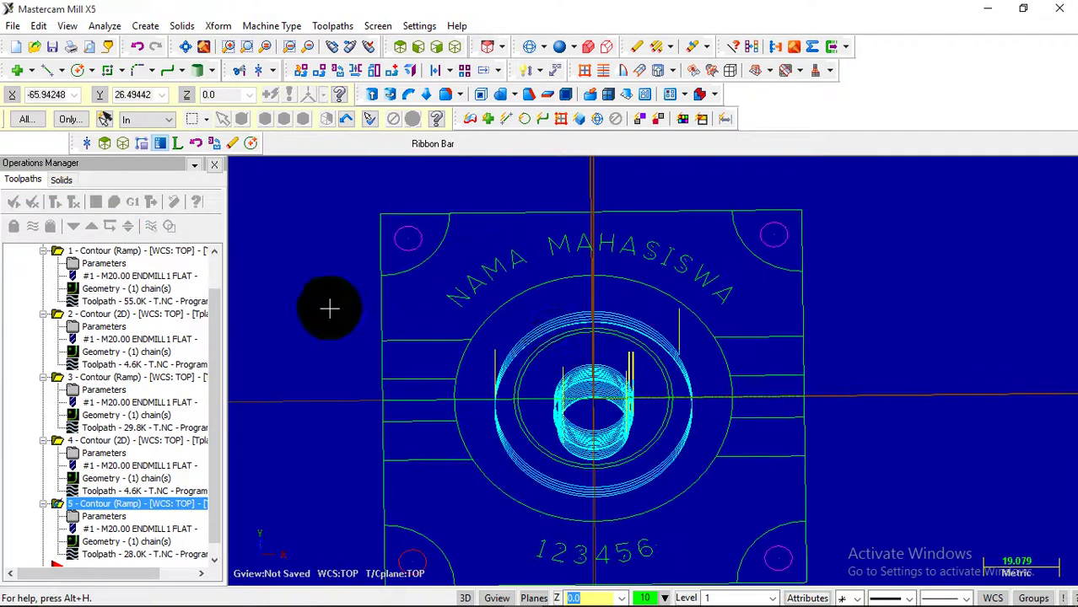
scroll(501, 287, "down", 3)
scroll(540, 426, "up", 5)
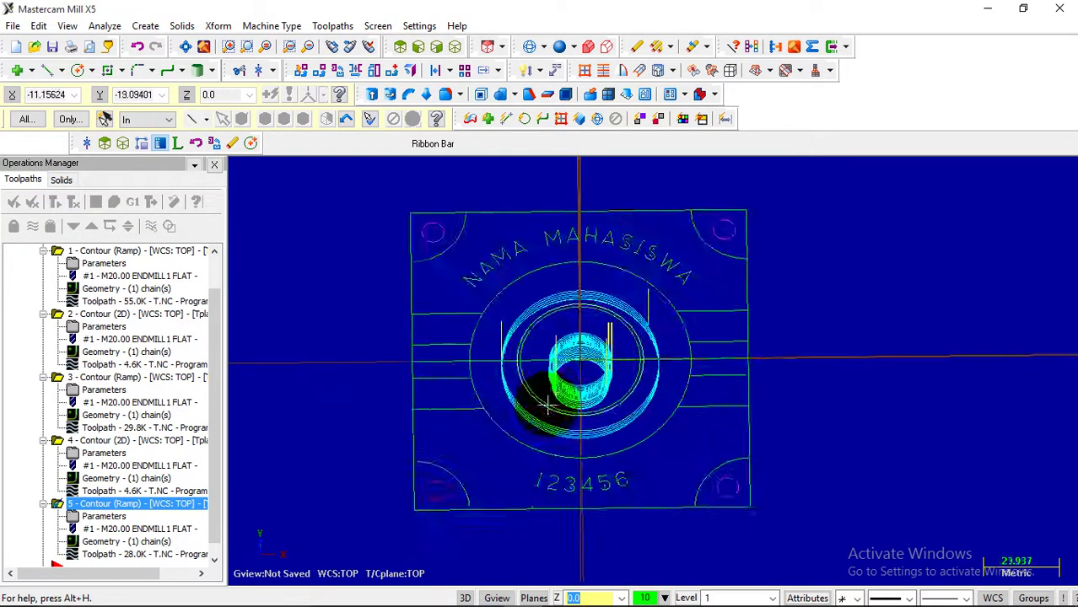
scroll(537, 411, "down", 1)
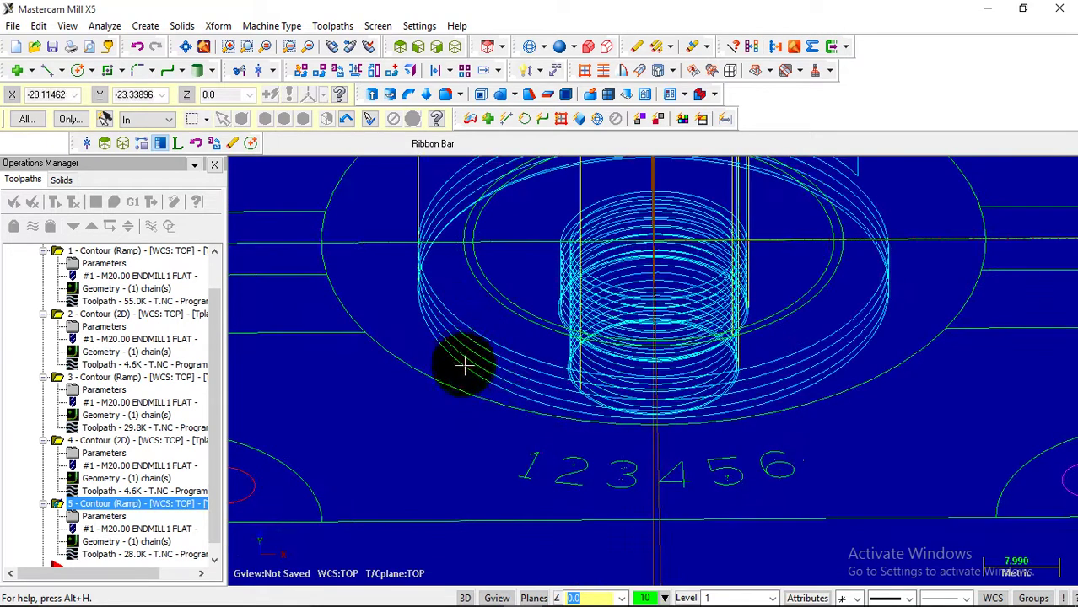
scroll(464, 358, "up", 3)
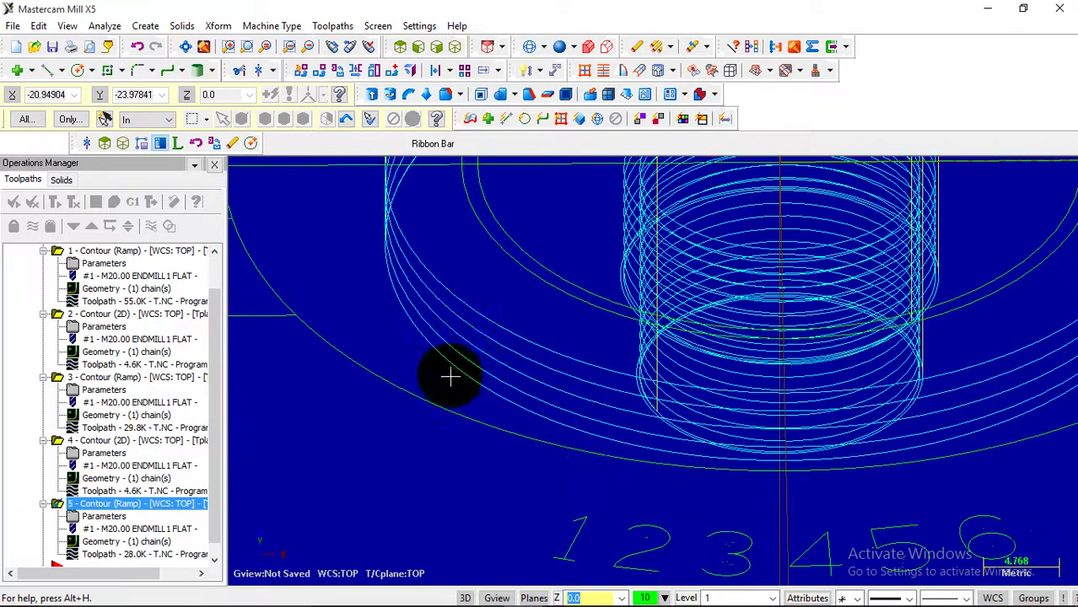
scroll(460, 354, "up", 2)
left_click(113, 515)
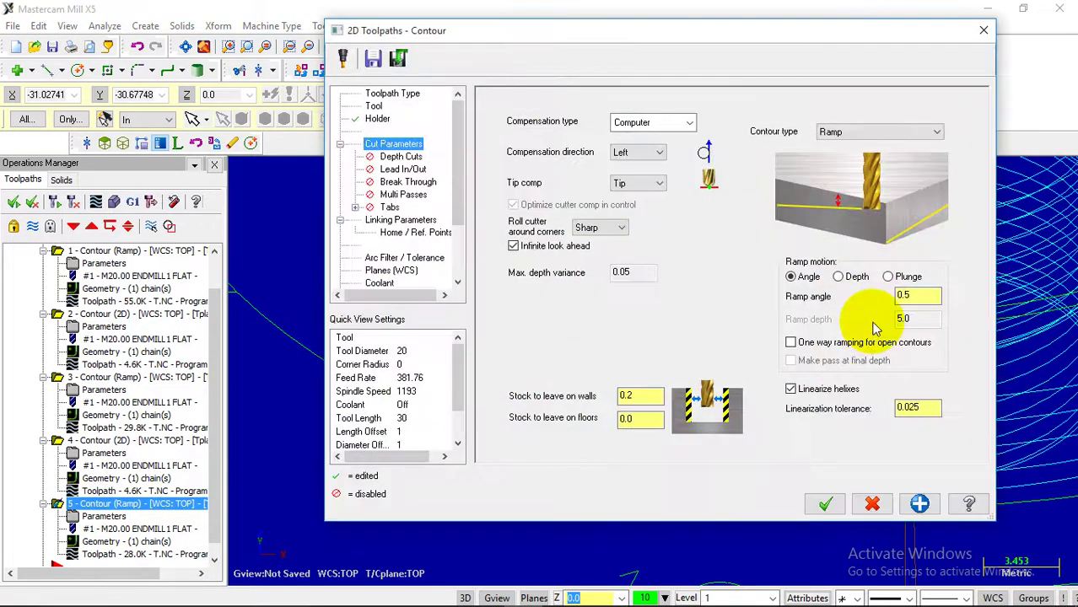
left_click(922, 296)
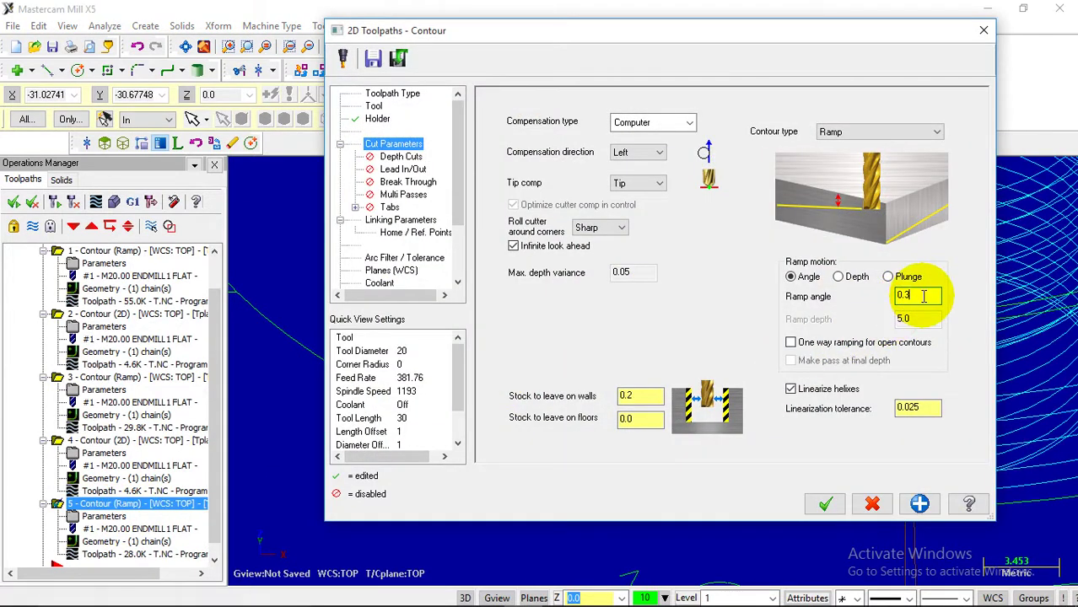
left_click(825, 504)
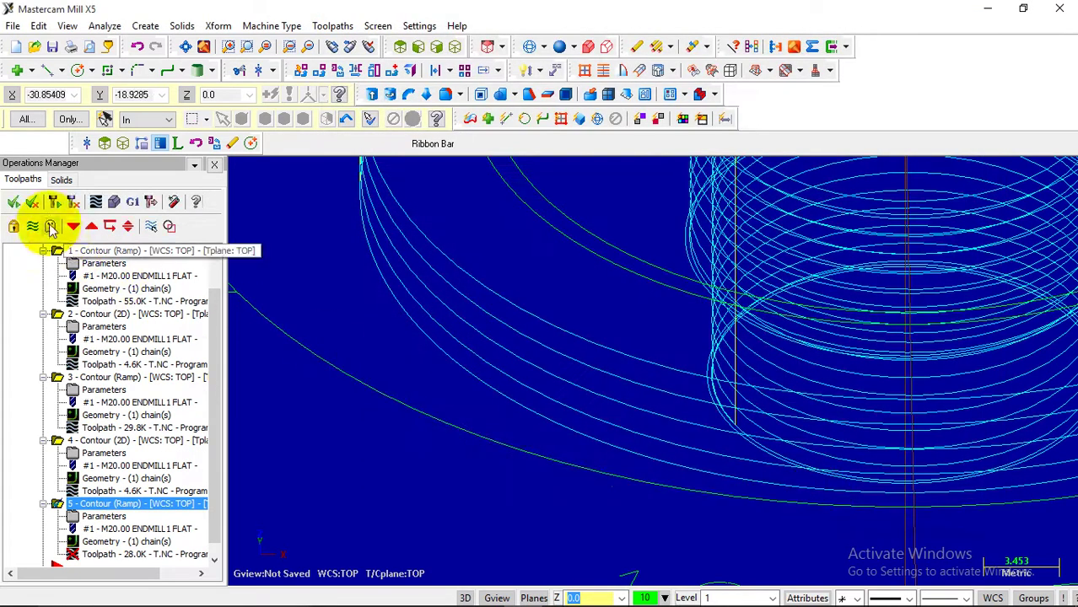
left_click(54, 204)
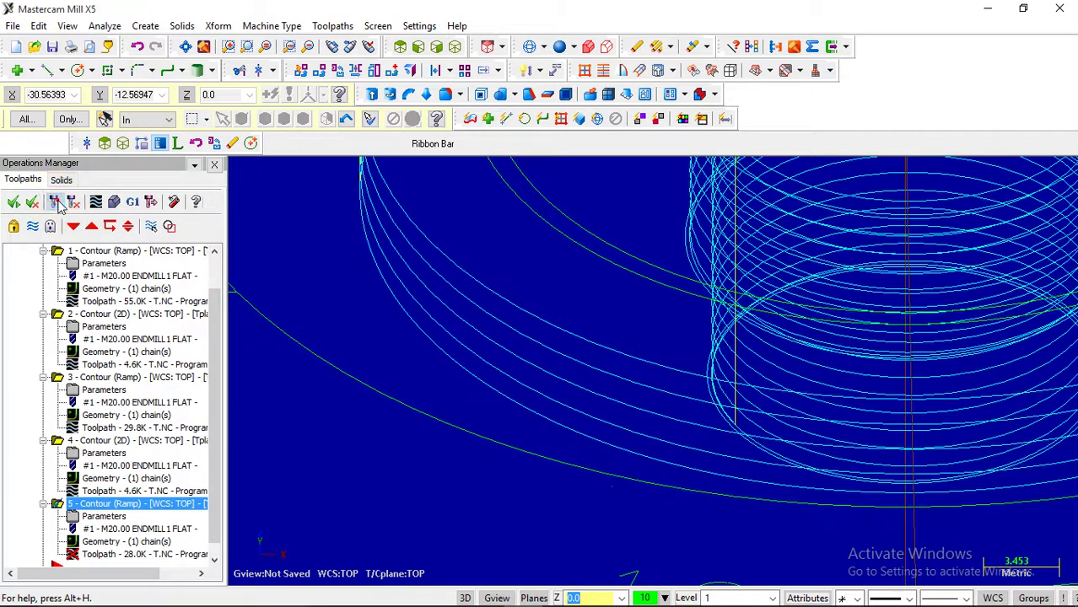
left_click(55, 204)
- Open the backplot of the fifth contour and check its cycle time information
scroll(443, 356, "down", 5)
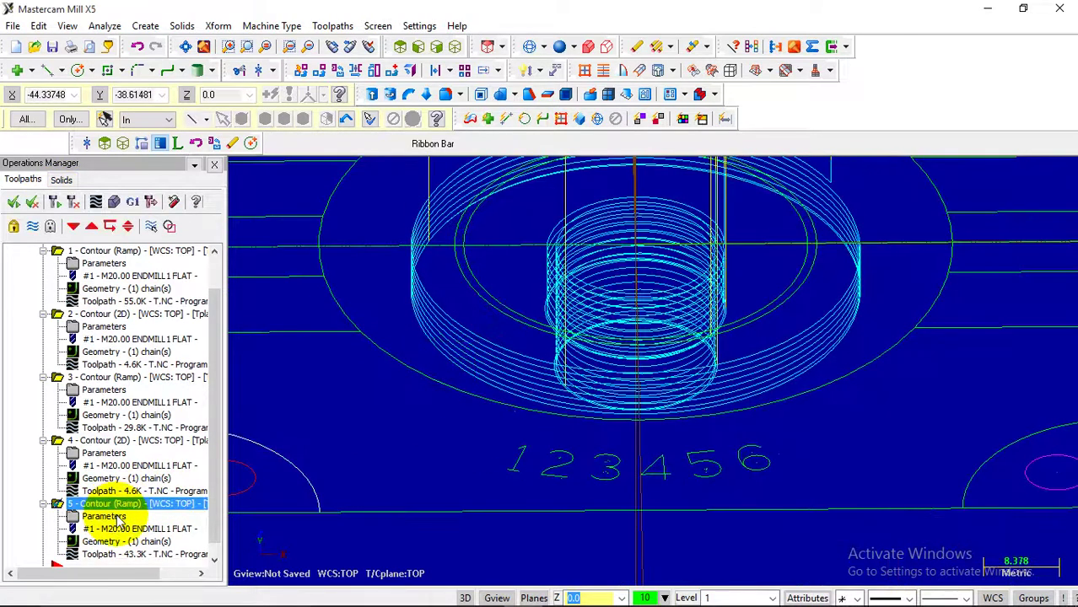
left_click(95, 202)
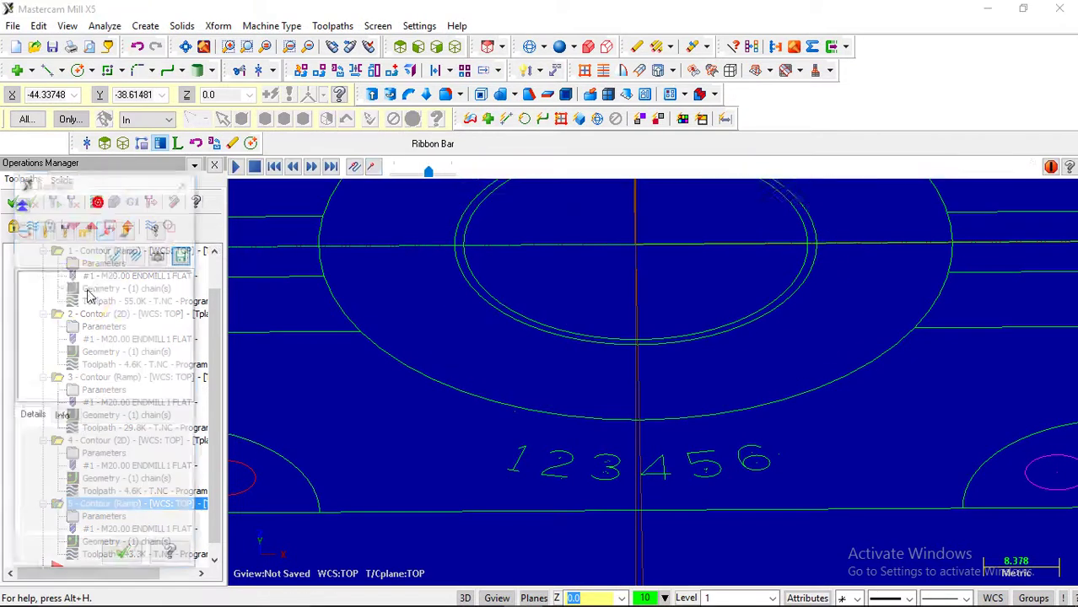
left_click(65, 422)
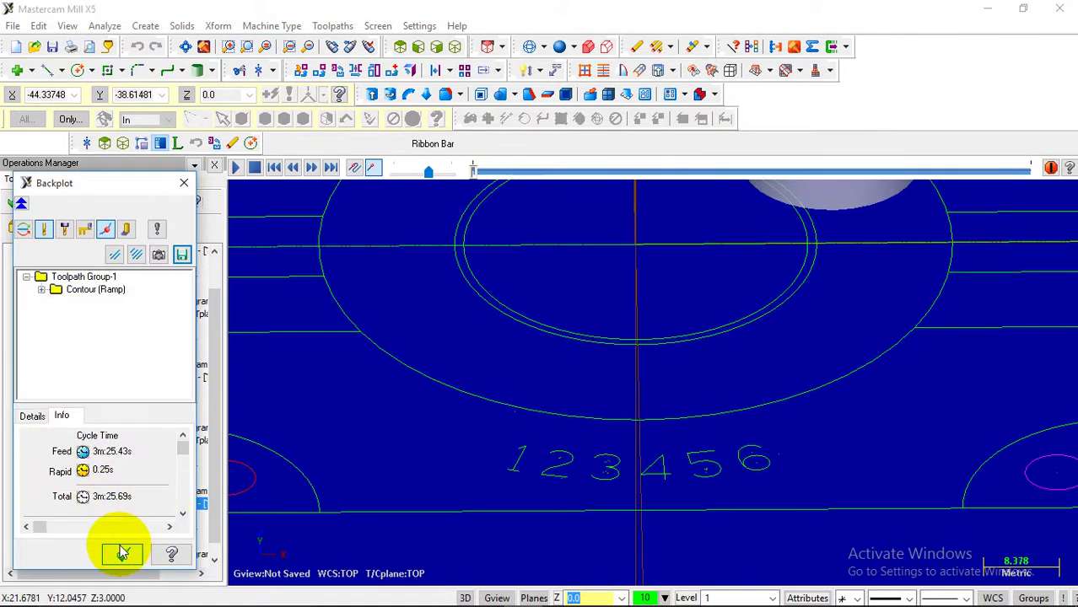
left_click(122, 552)
scroll(400, 470, "down", 2)
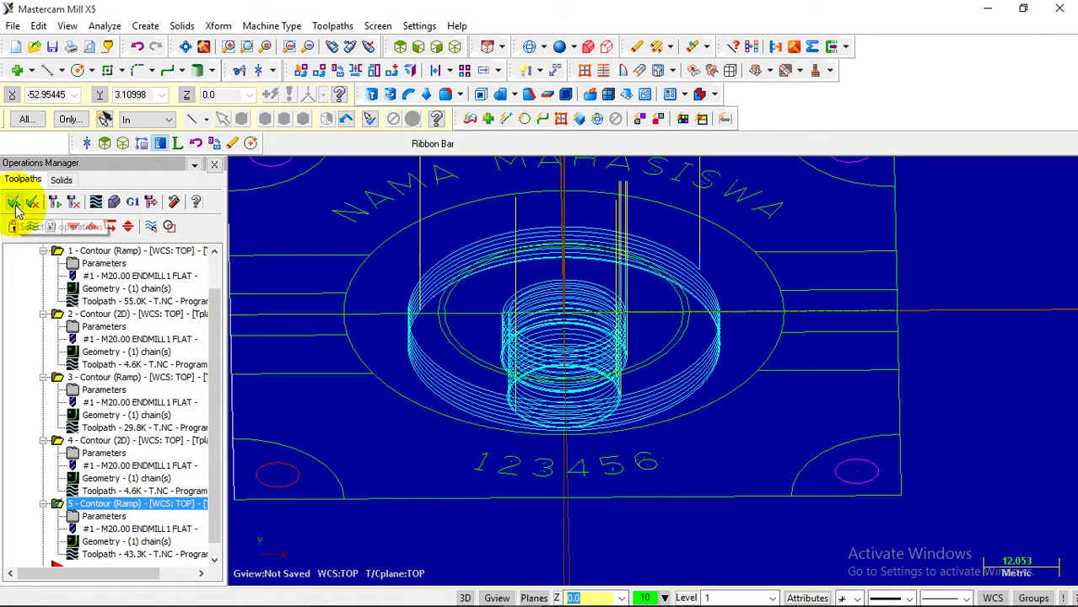
- Select all operations and preview the stock block for verification in the isometric view
left_click(15, 204)
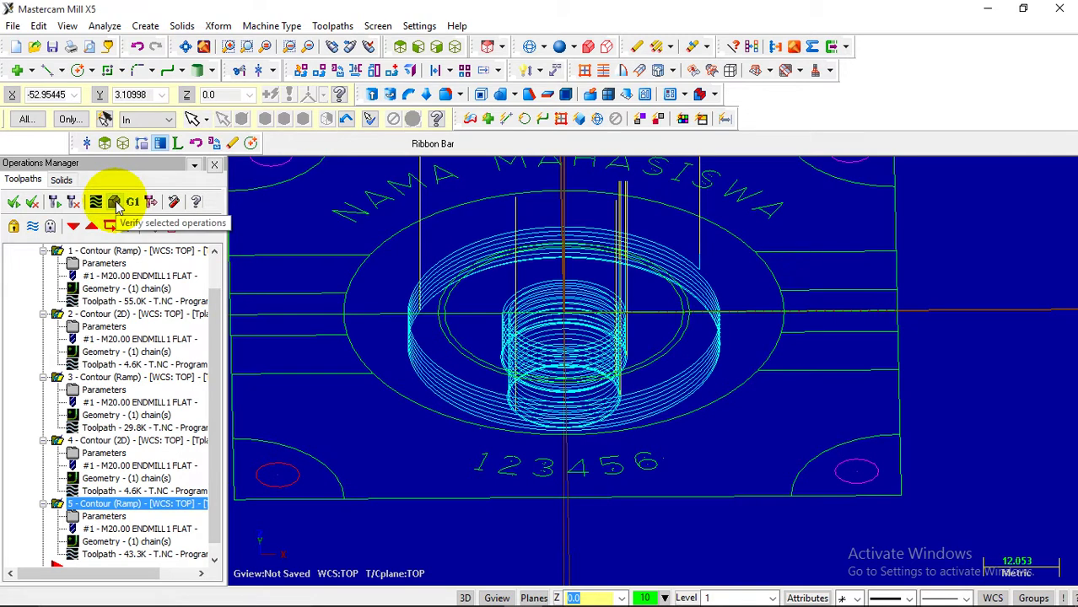
left_click(115, 204)
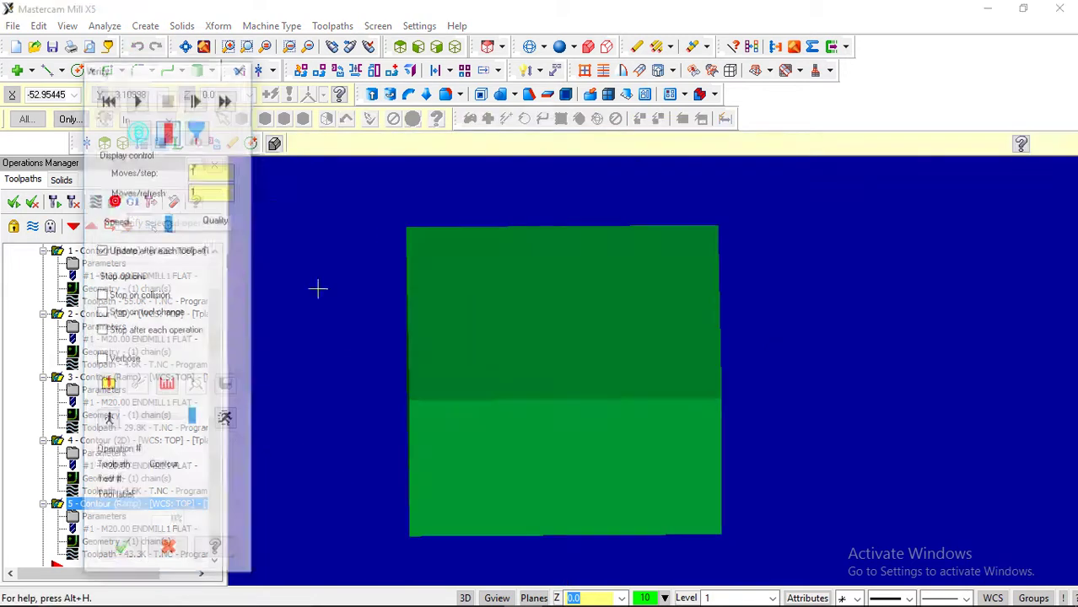
left_click(455, 47)
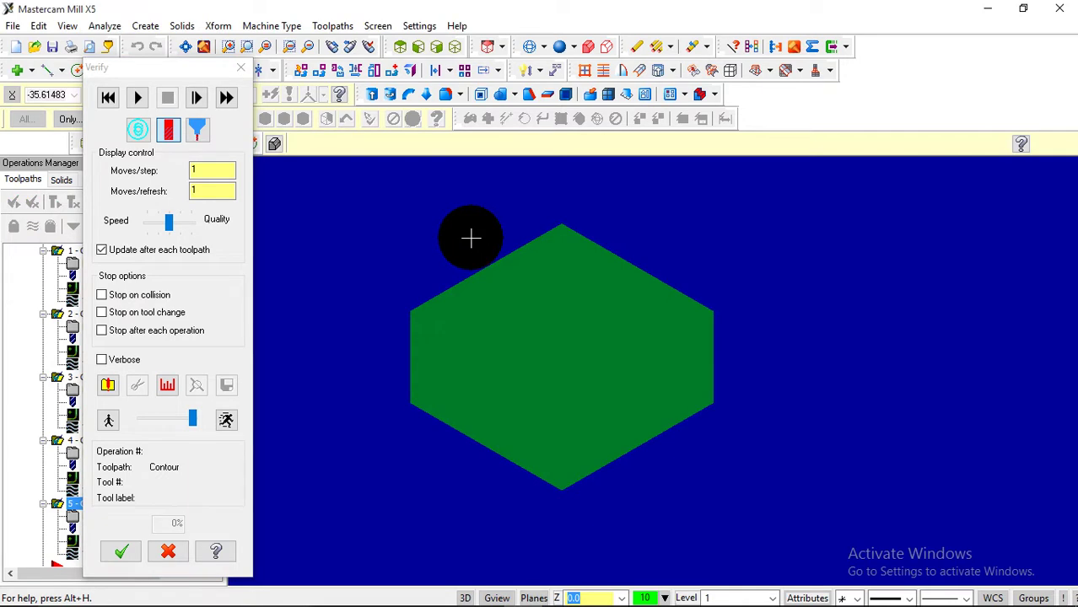
left_click(241, 68)
- Set up 106 by 106 mm rectangular stock from two opposite corners of the square outline and enter its Z thickness
scroll(724, 430, "down", 3)
left_click_drag(223, 344, 217, 284)
left_click(26, 268)
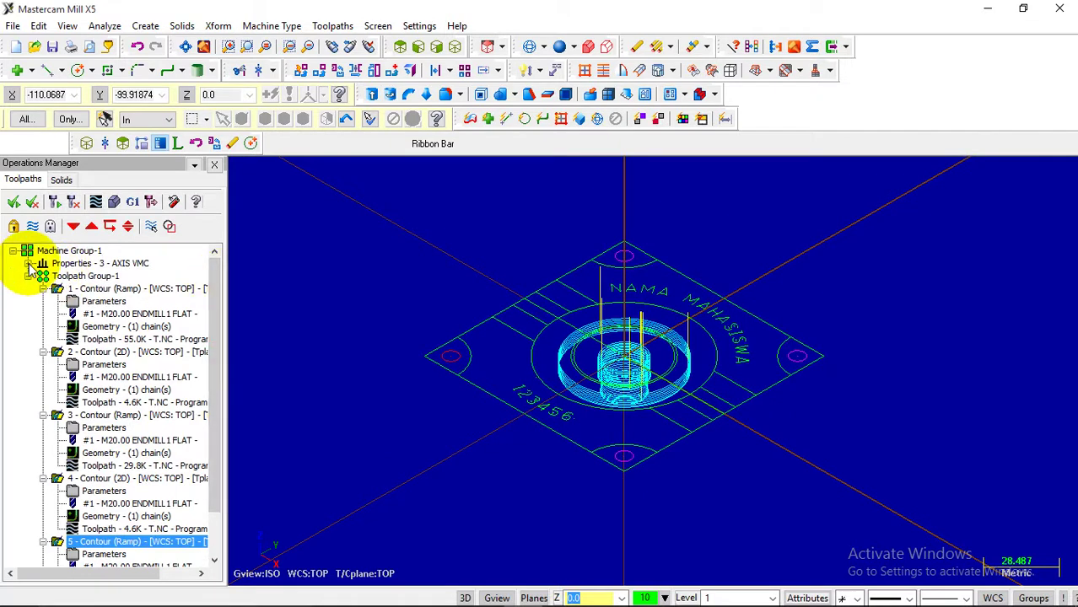
left_click(29, 263)
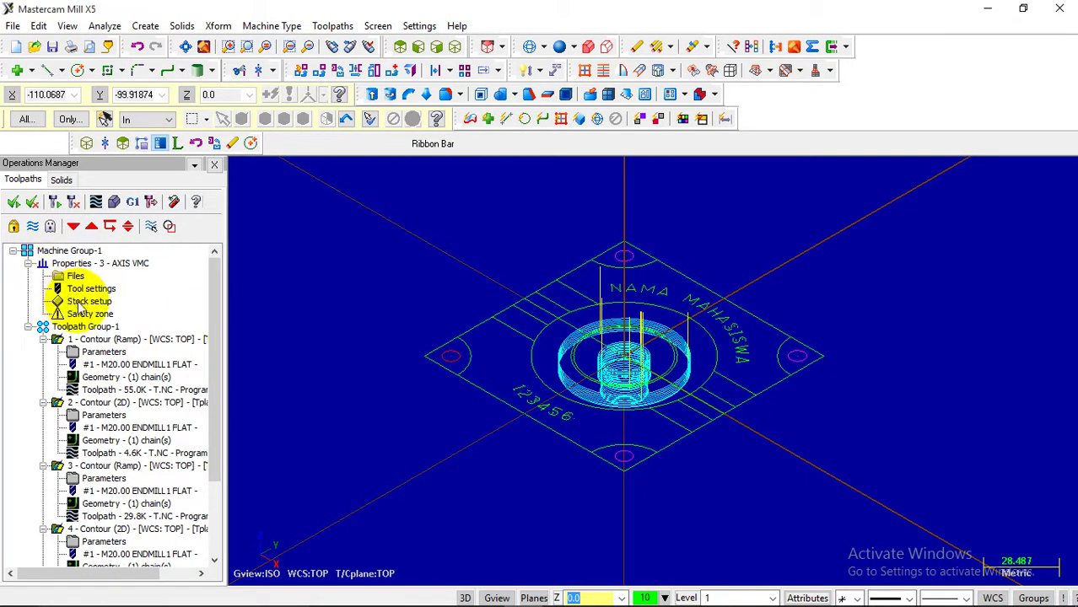
left_click(78, 301)
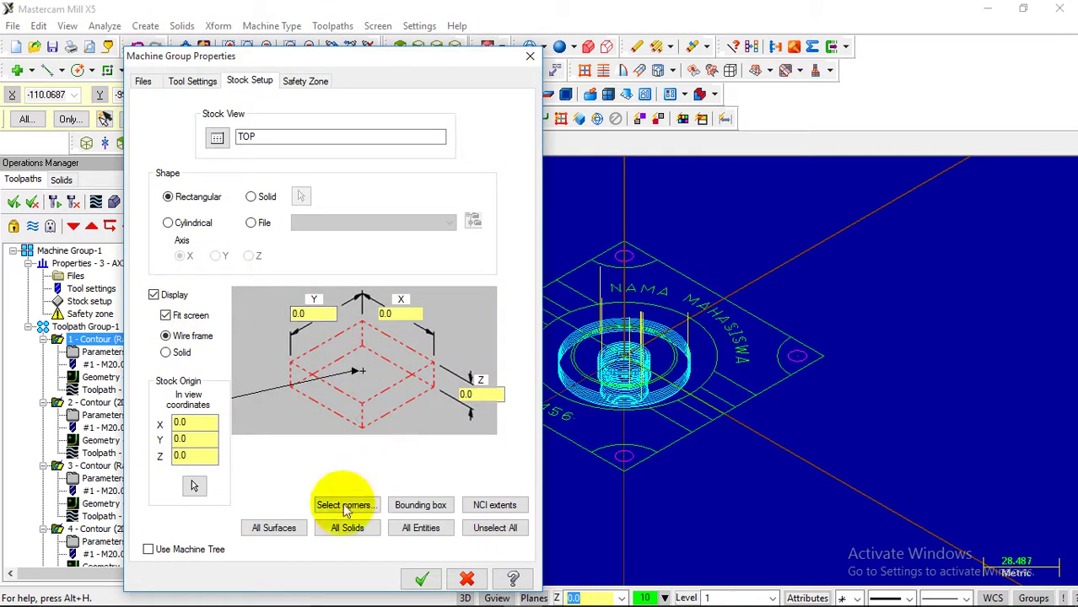
left_click(341, 505)
left_click(427, 355)
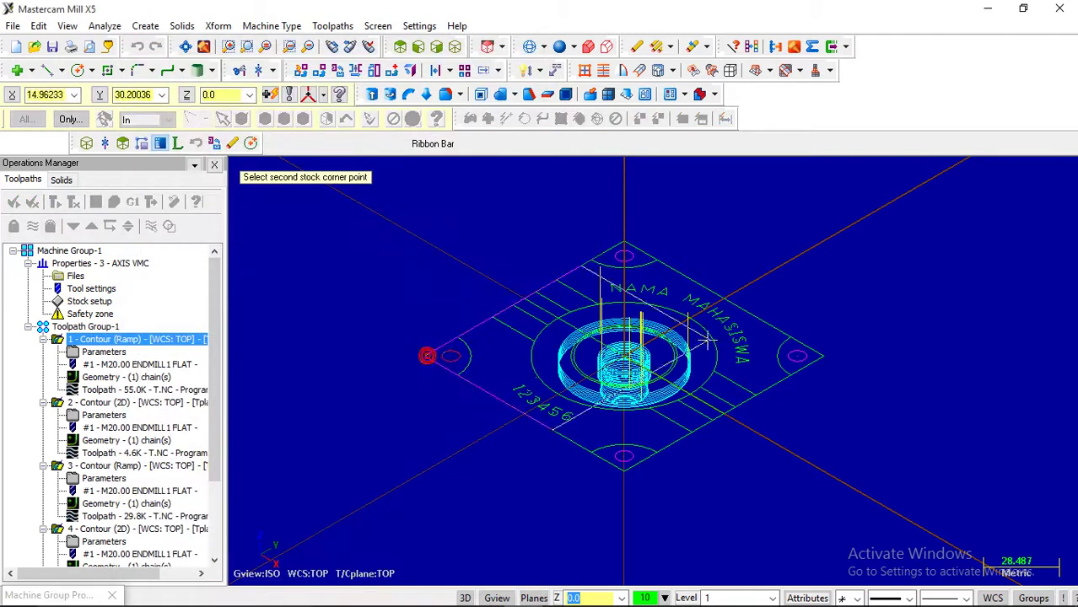
left_click(824, 354)
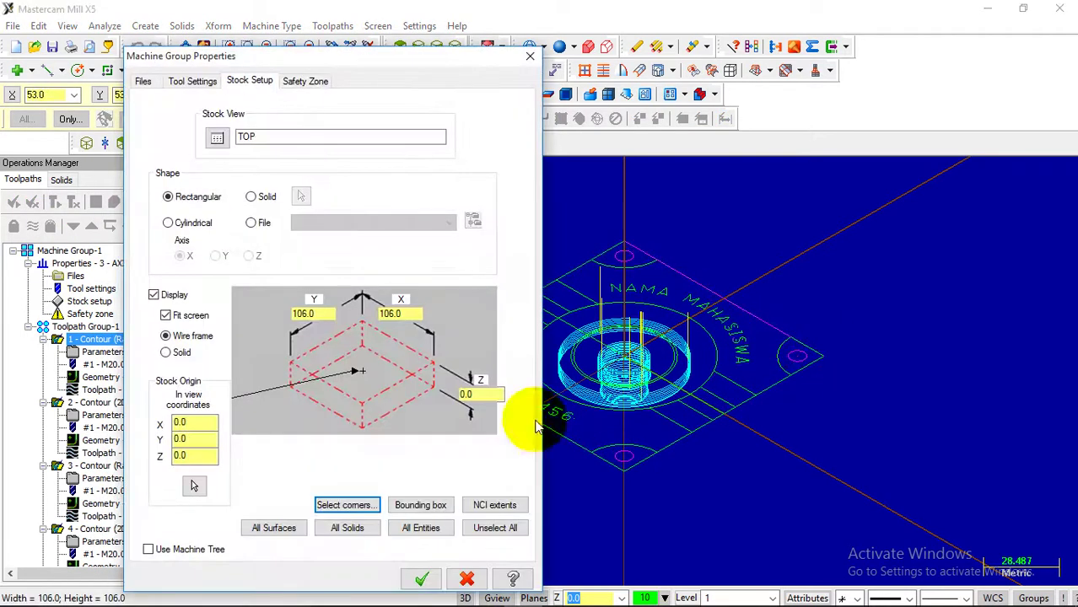
double_click(485, 399)
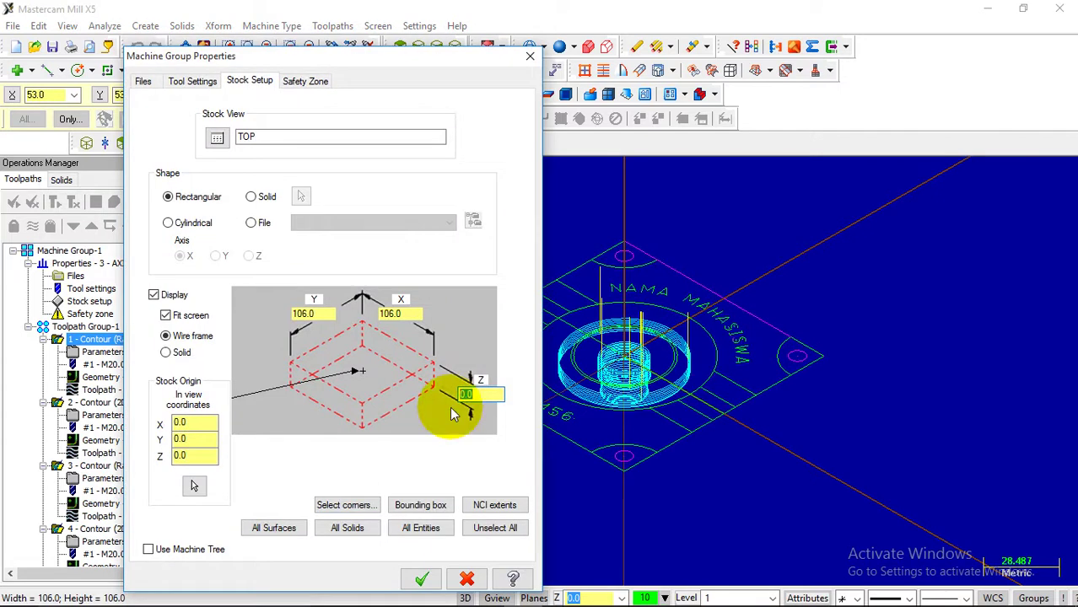
left_click(421, 579)
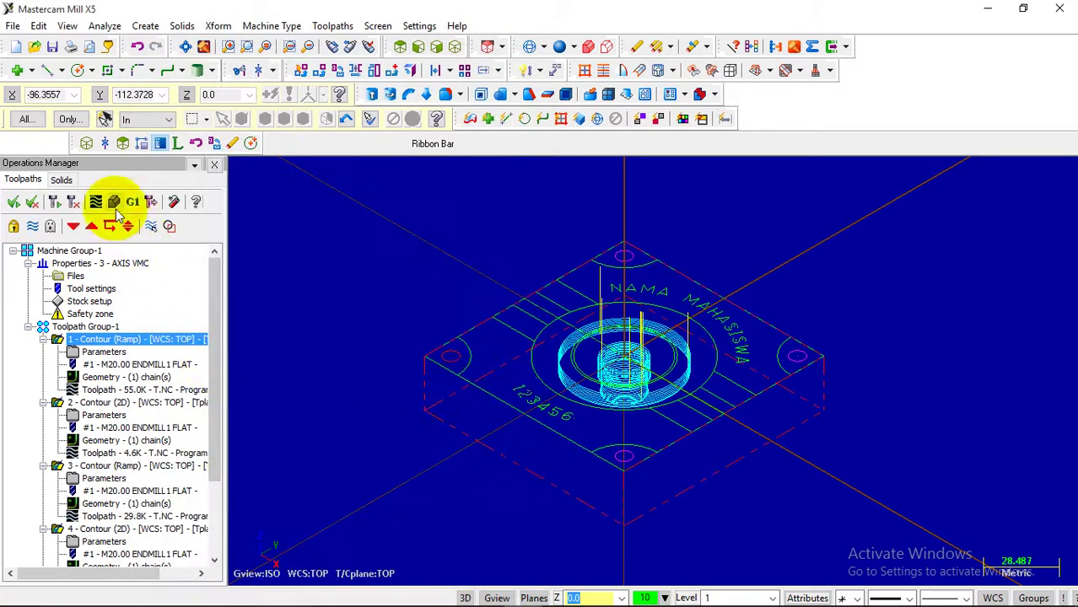
- Run the solid machining verification of all five contour operations on the stock
left_click(116, 203)
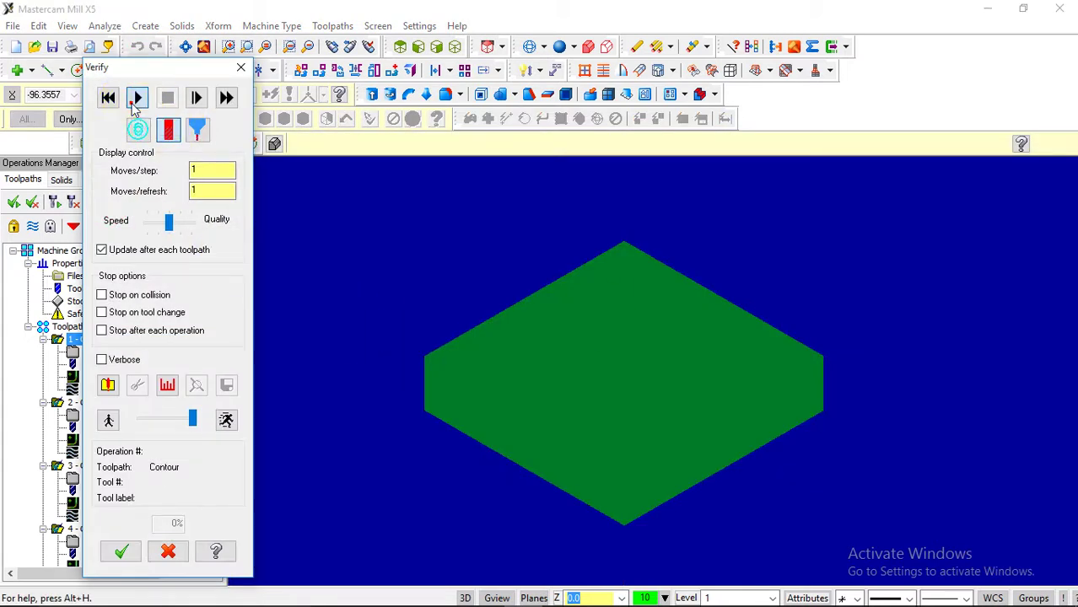
left_click(137, 98)
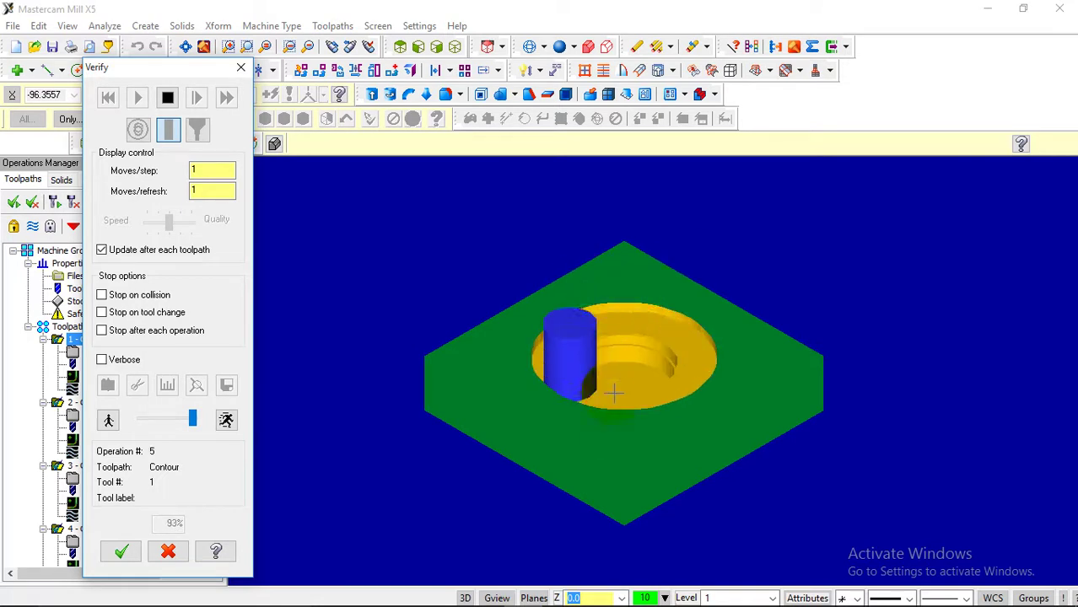
- Examine the machined circular pocket up close in the solid verification, then close the verification
scroll(600, 374, "up", 1)
scroll(600, 374, "up", 3)
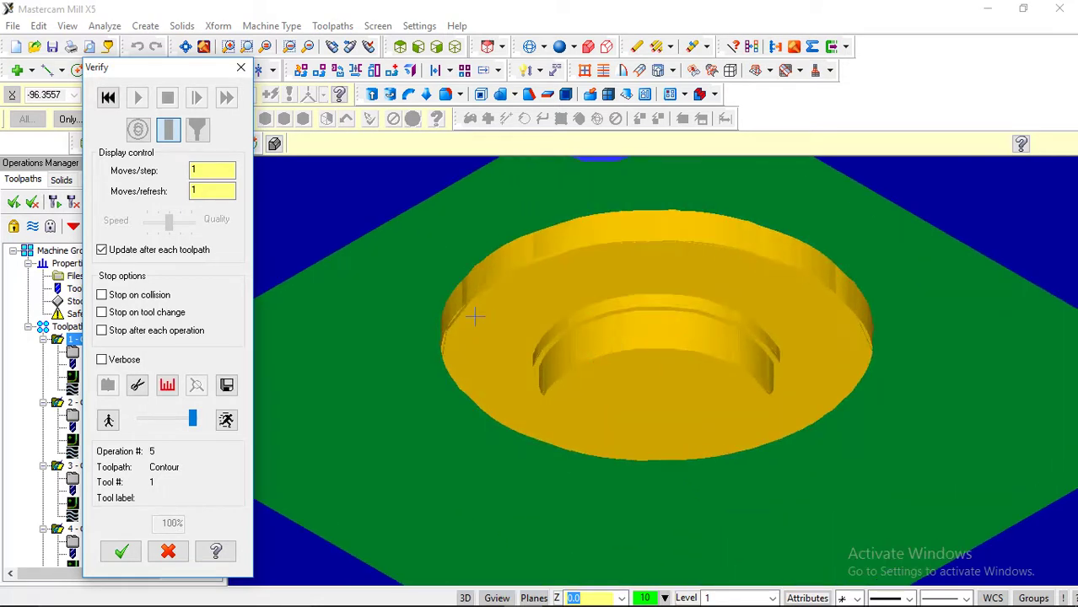
left_click(241, 68)
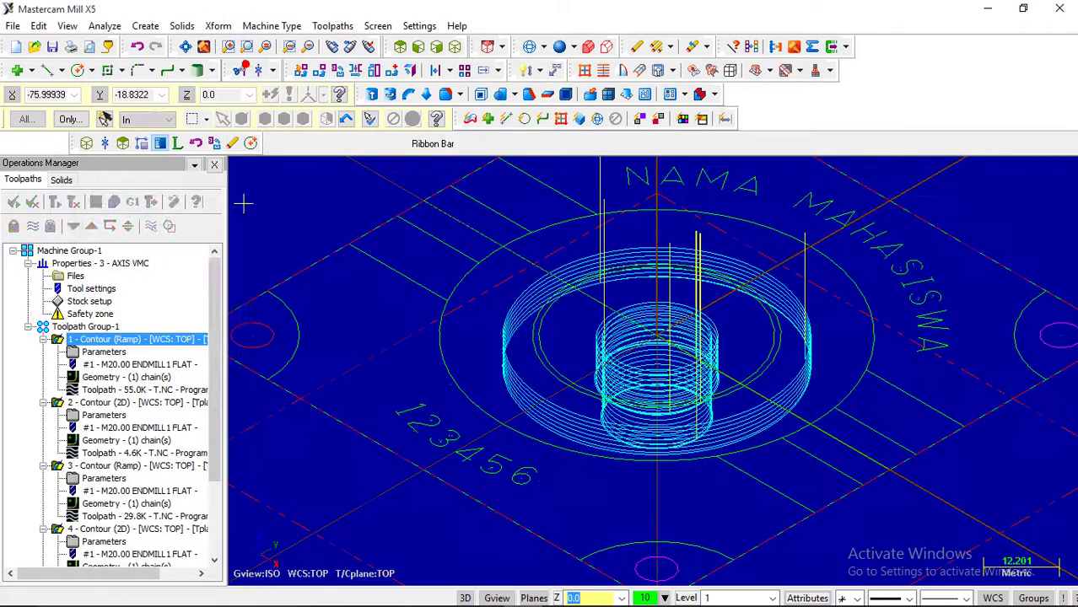
- Backplot all five contour operations in the top view with the swept material shading enabled
left_click_drag(217, 288, 217, 428)
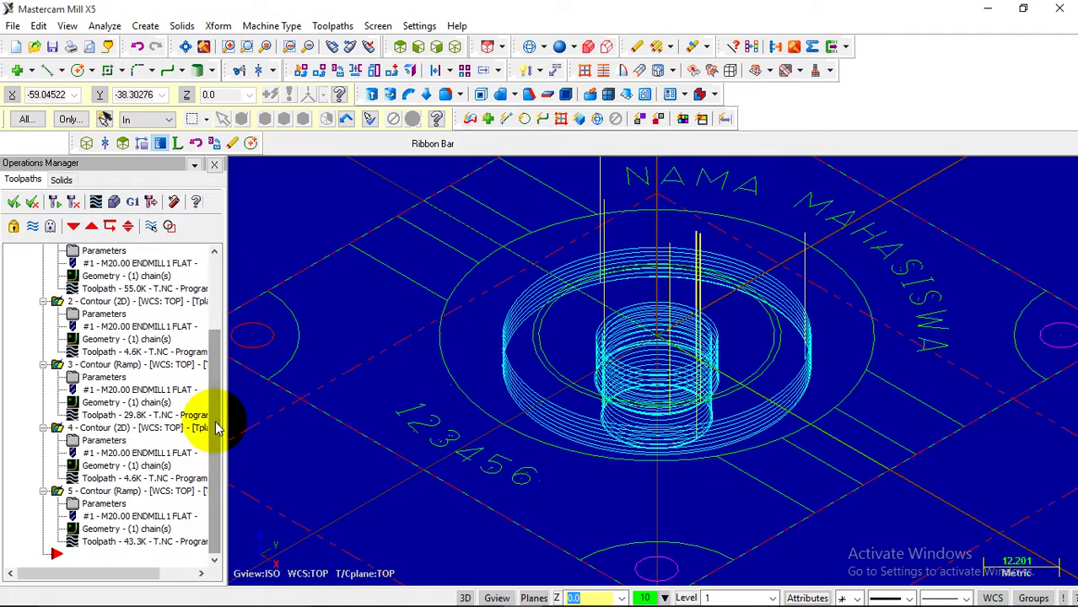
left_click(399, 47)
scroll(502, 307, "up", 2)
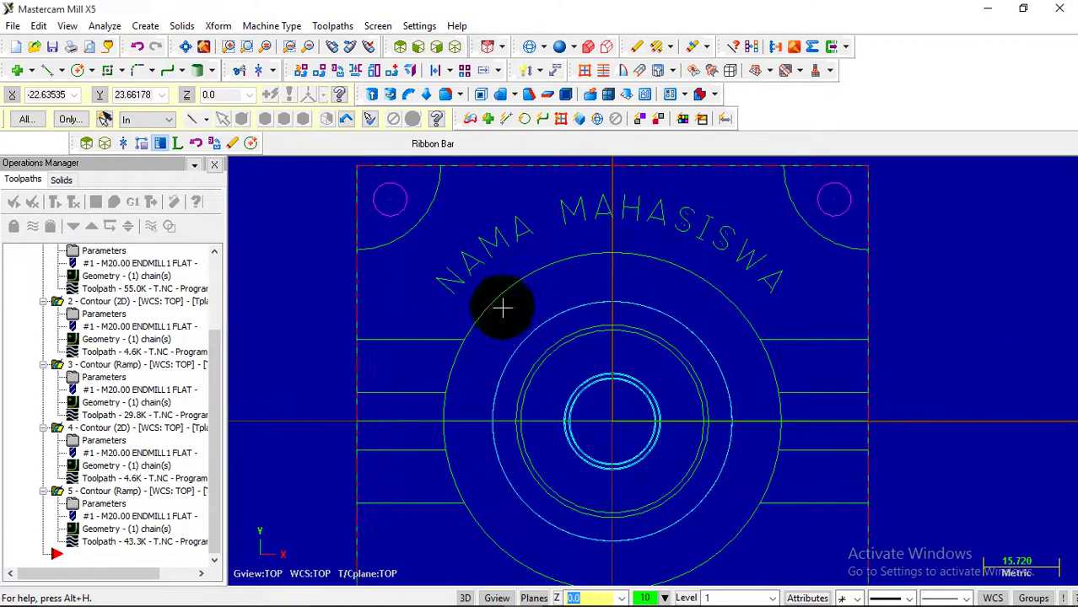
left_click(95, 201)
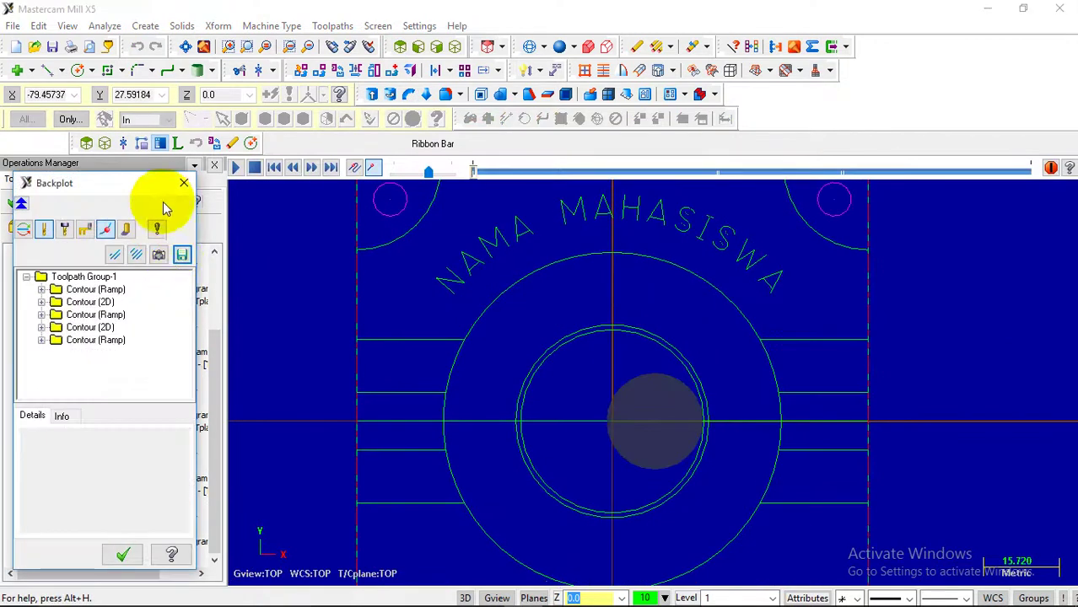
left_click(235, 167)
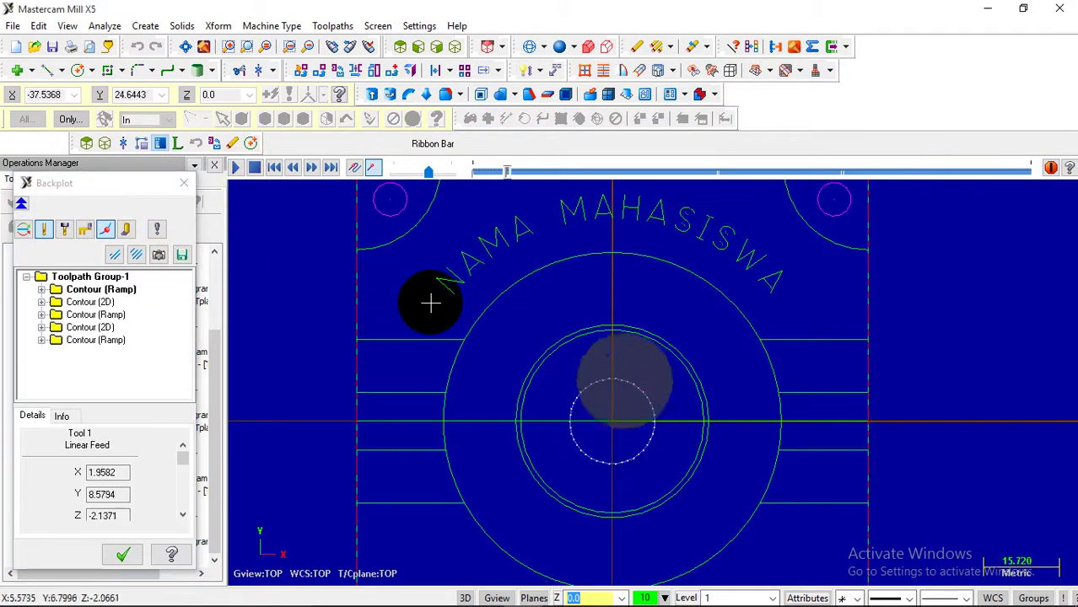
left_click(128, 230)
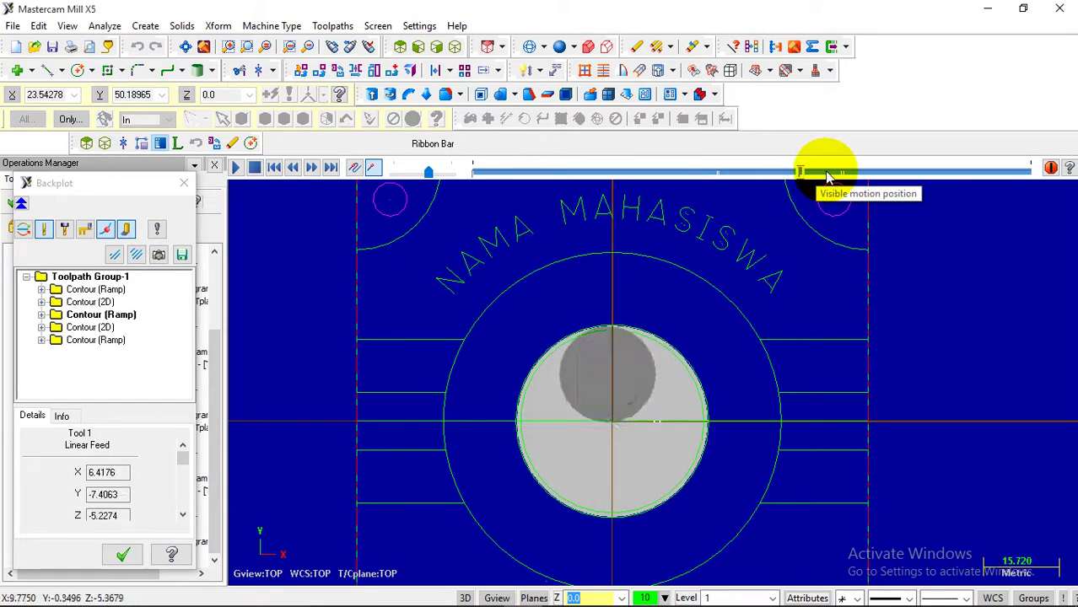
- Advance the backplot to its end, examine the remaining stock at the large circle's edge, and close the backplot
left_click(991, 173)
scroll(763, 421, "up", 6)
scroll(804, 414, "down", 6)
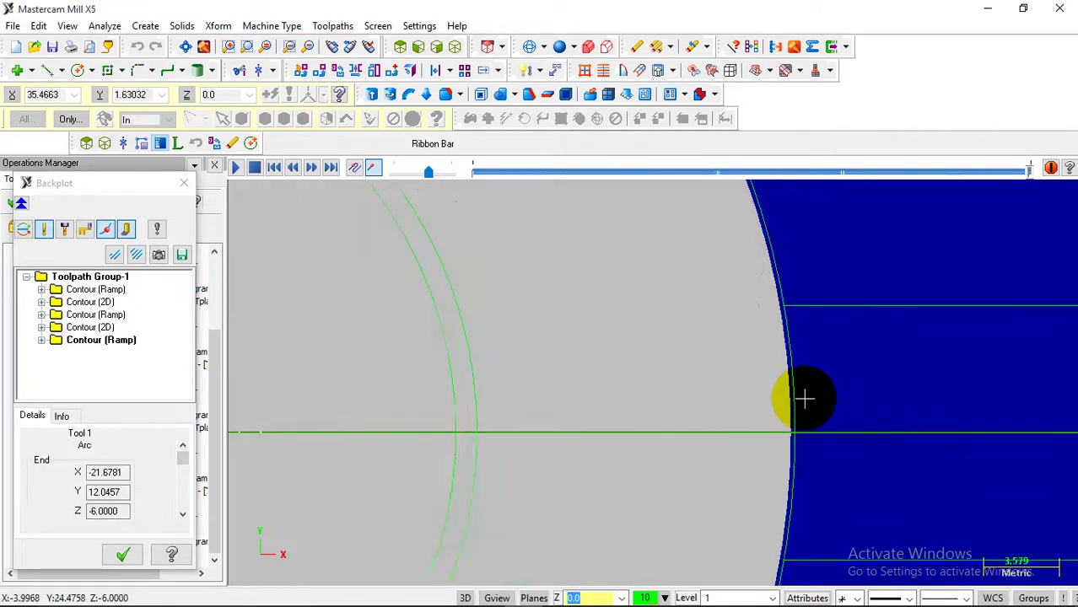
scroll(793, 411, "down", 3)
left_click(184, 182)
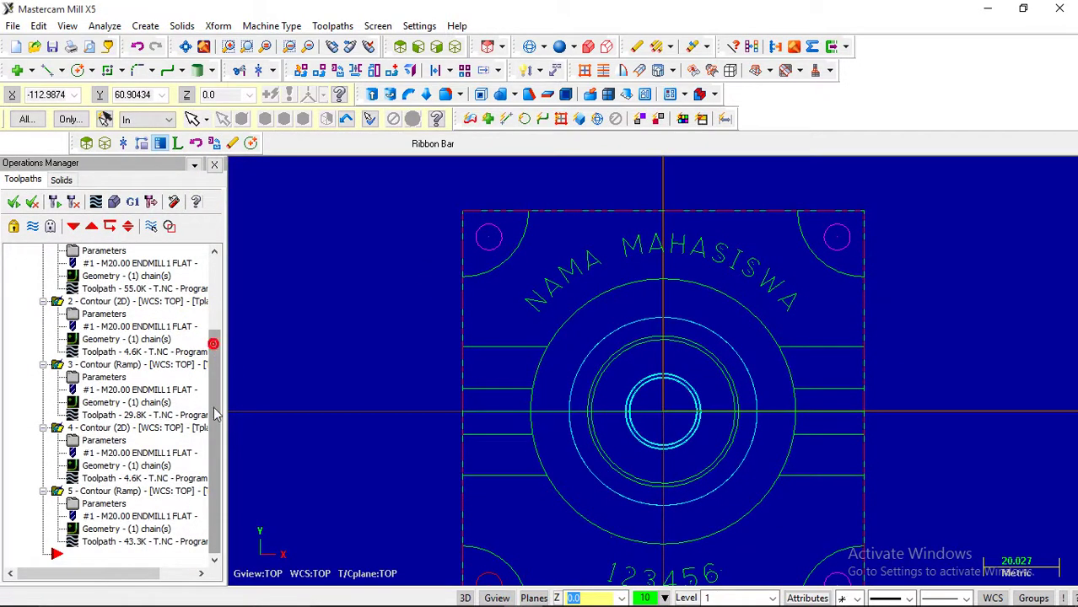
- Copy the fifth contour ramp operation and paste it at the end of the toolpath group
left_click(62, 492)
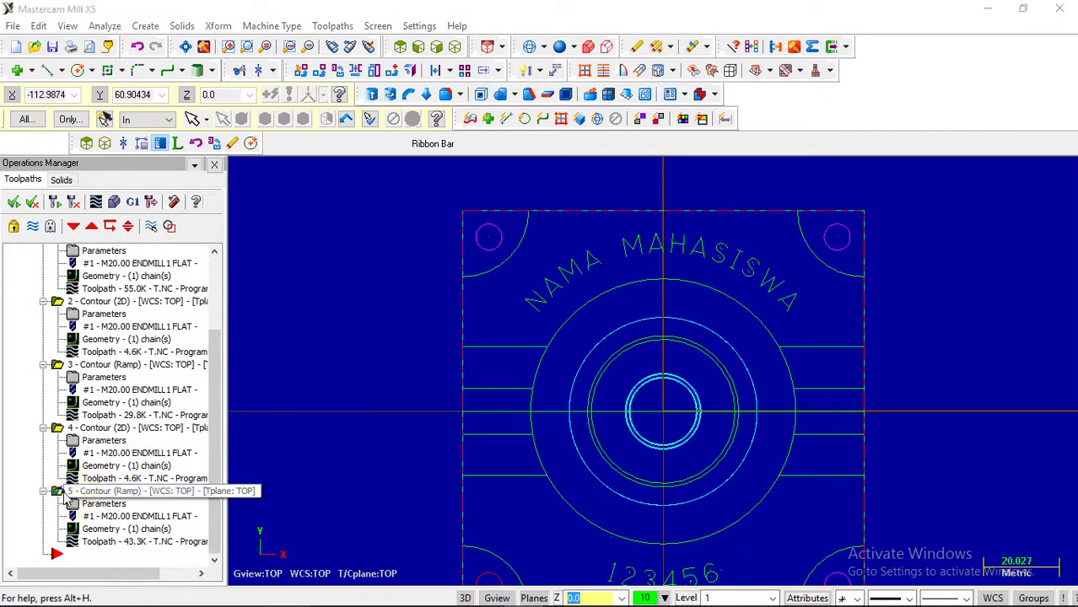
right_click(64, 496)
left_click(112, 199)
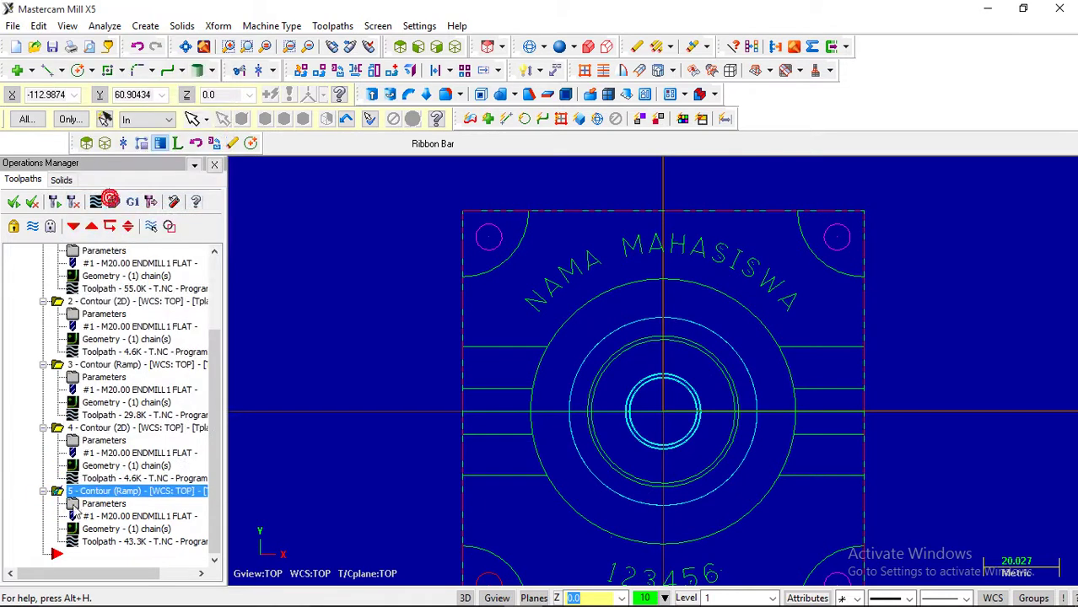
left_click(64, 553)
right_click(91, 555)
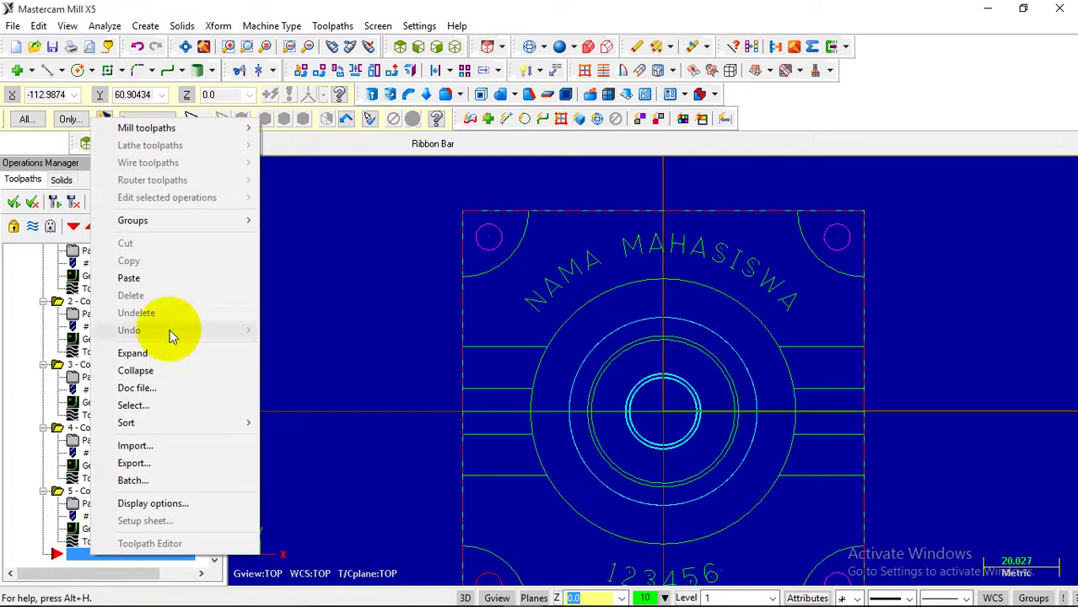
left_click(131, 277)
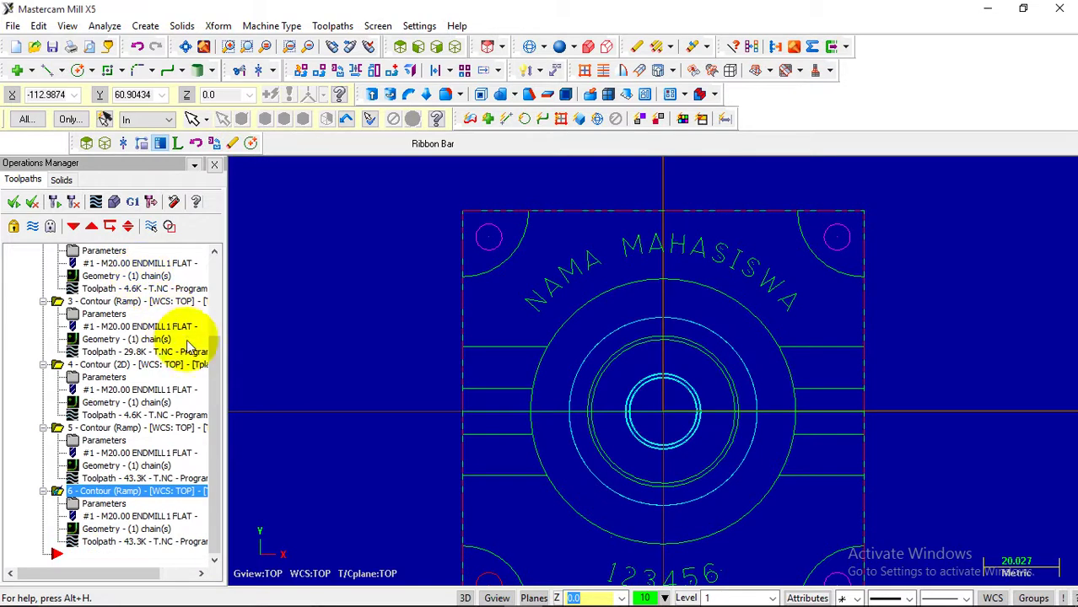
- Change operation 6 to a 2D contour with 0 stock left on the walls and regenerate its toolpath
left_click(102, 503)
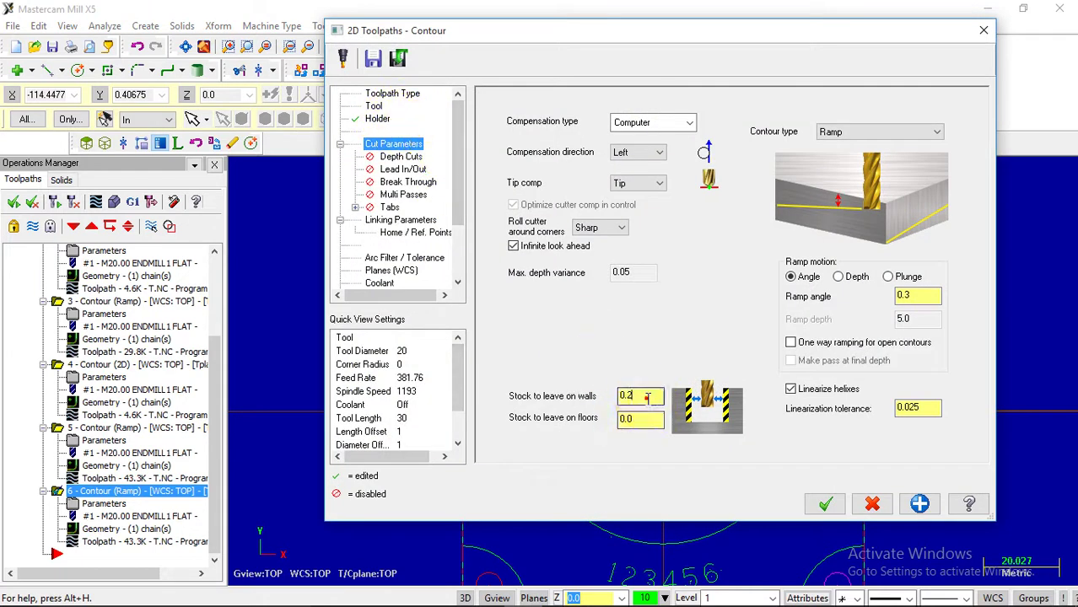
type("0")
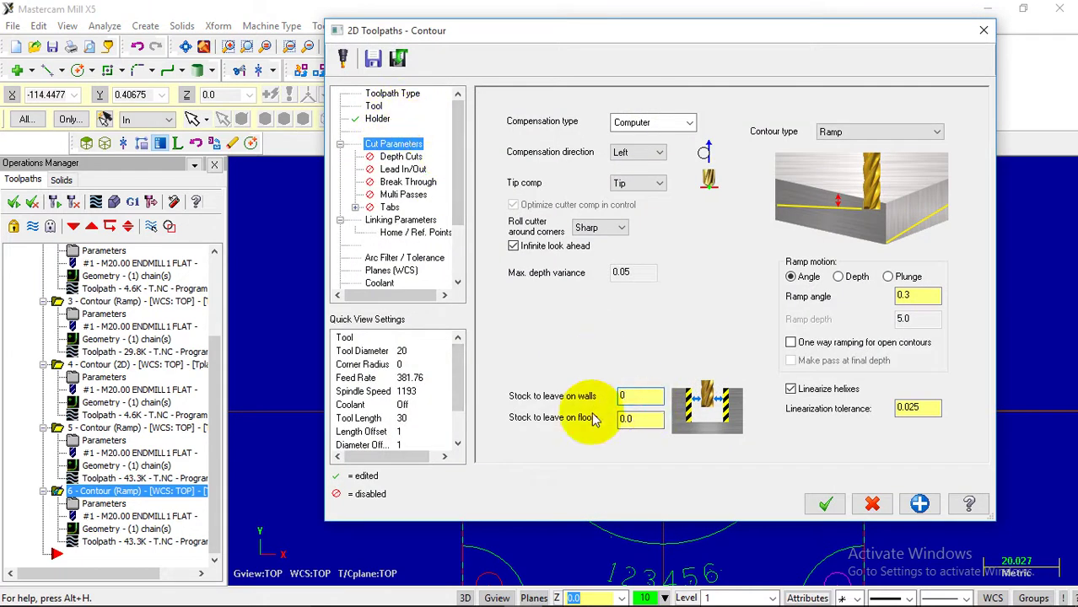
left_click(842, 132)
left_click(841, 150)
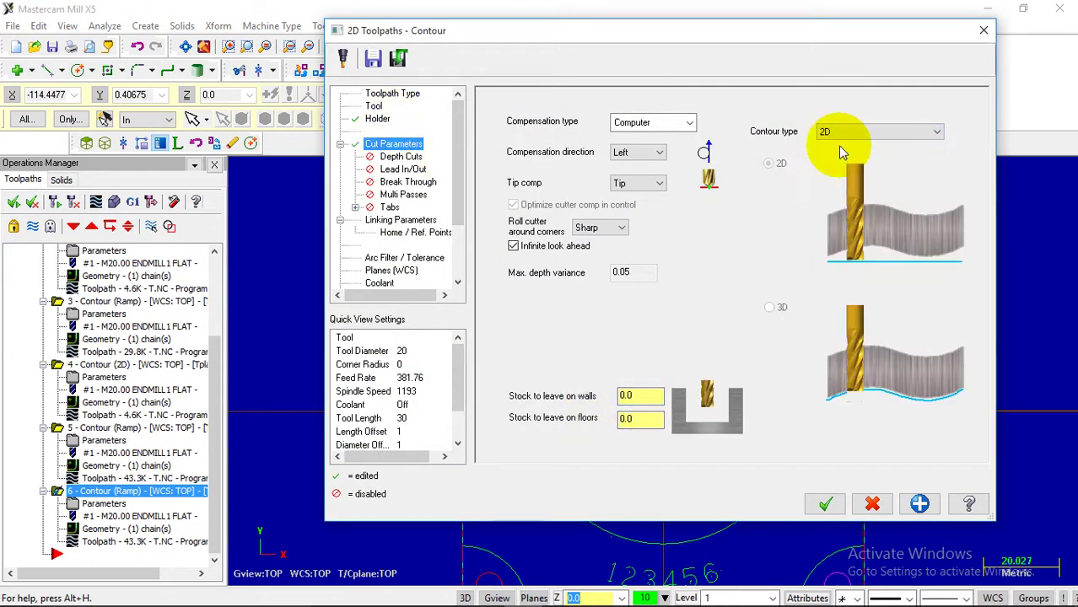
left_click(418, 220)
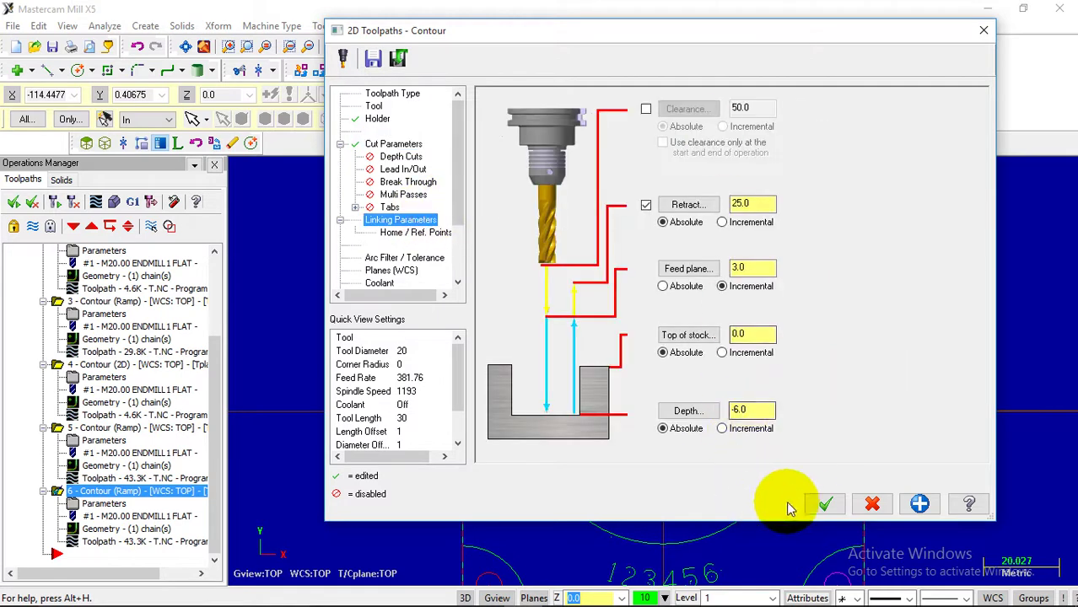
left_click(824, 503)
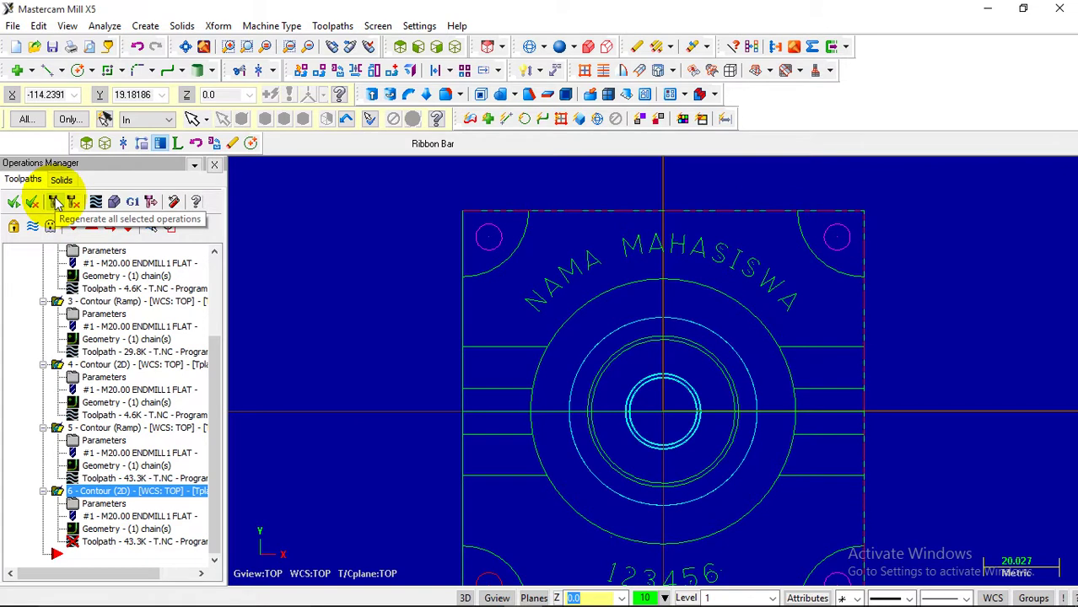
left_click(56, 203)
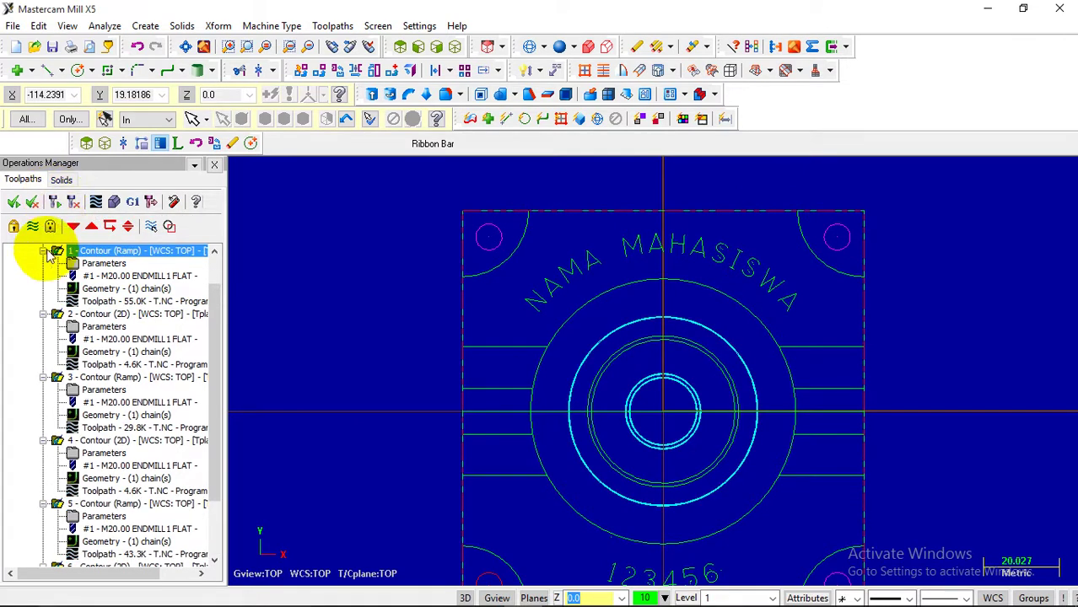
- Duplicate the ramp contour of operation 5 again, placing the copy after operation 6
left_click_drag(217, 301, 215, 393)
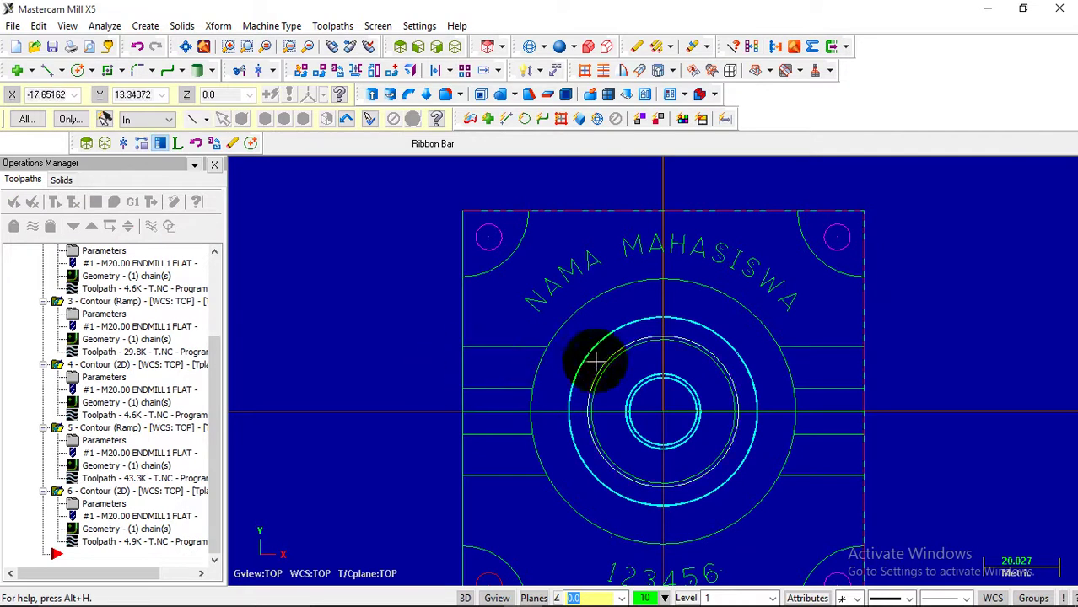
left_click(97, 553)
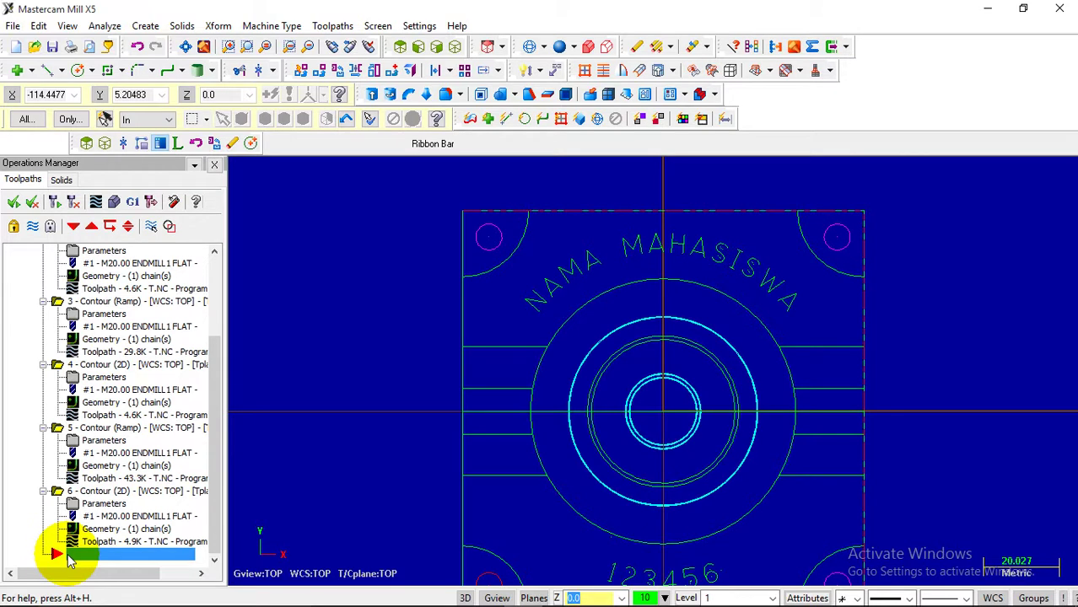
left_click(56, 556)
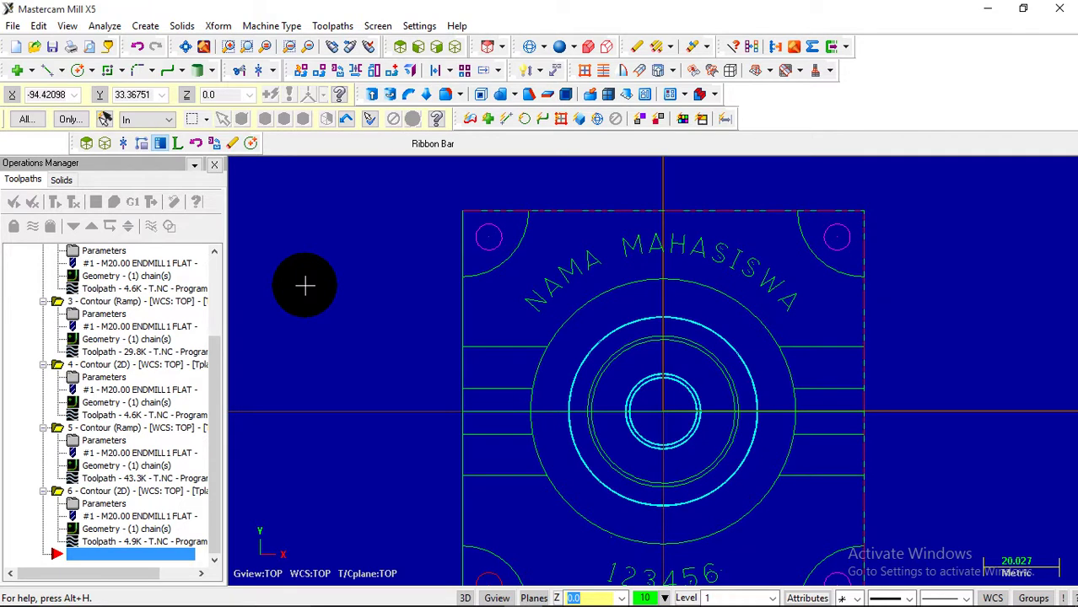
left_click(59, 430)
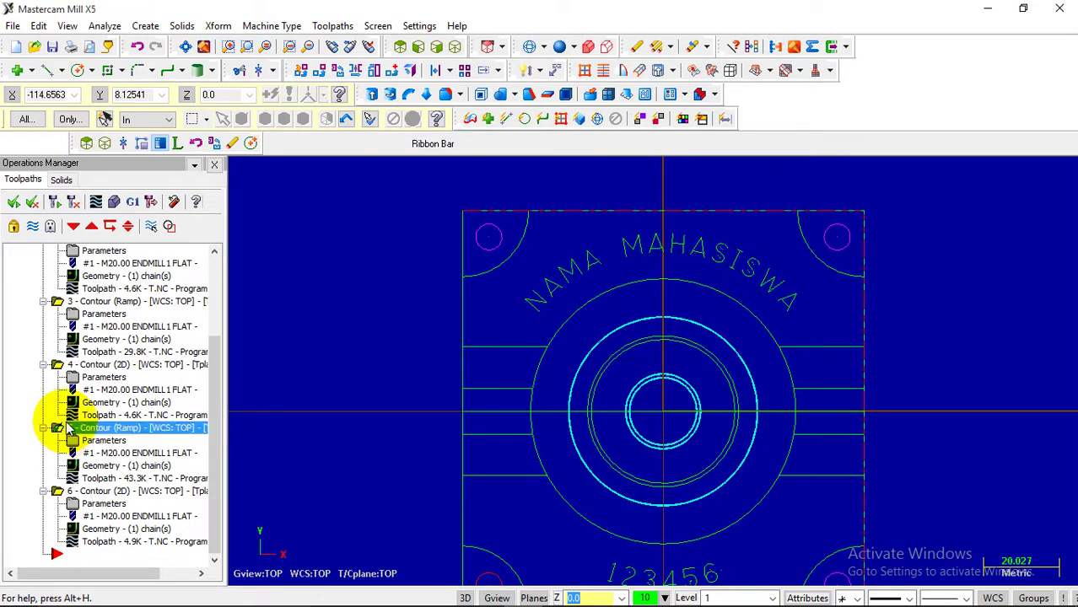
right_click(67, 428)
left_click_drag(128, 312, 89, 550)
right_click(88, 549)
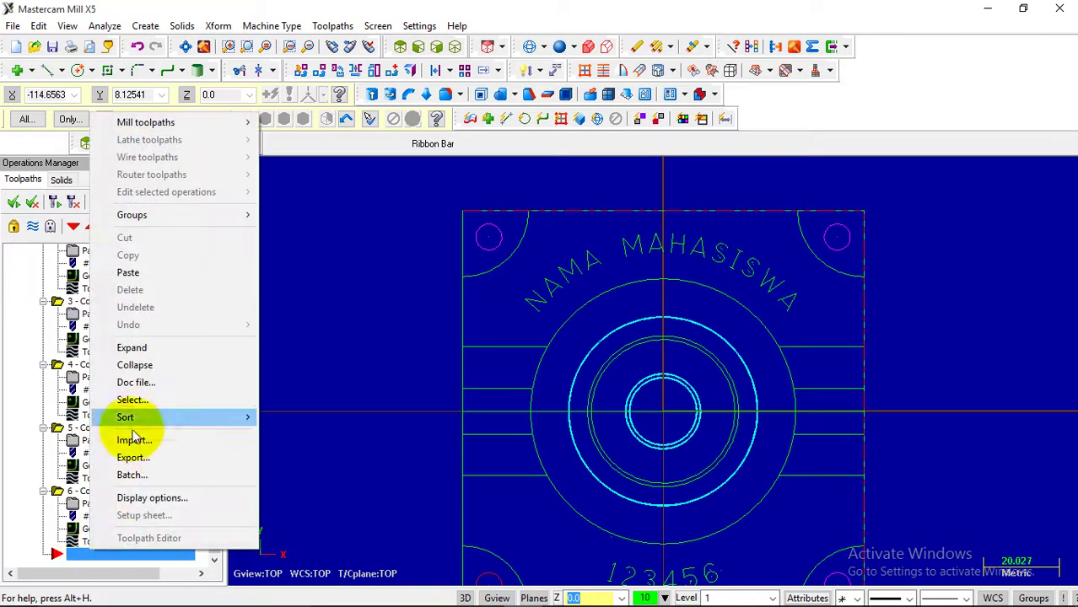
left_click(129, 274)
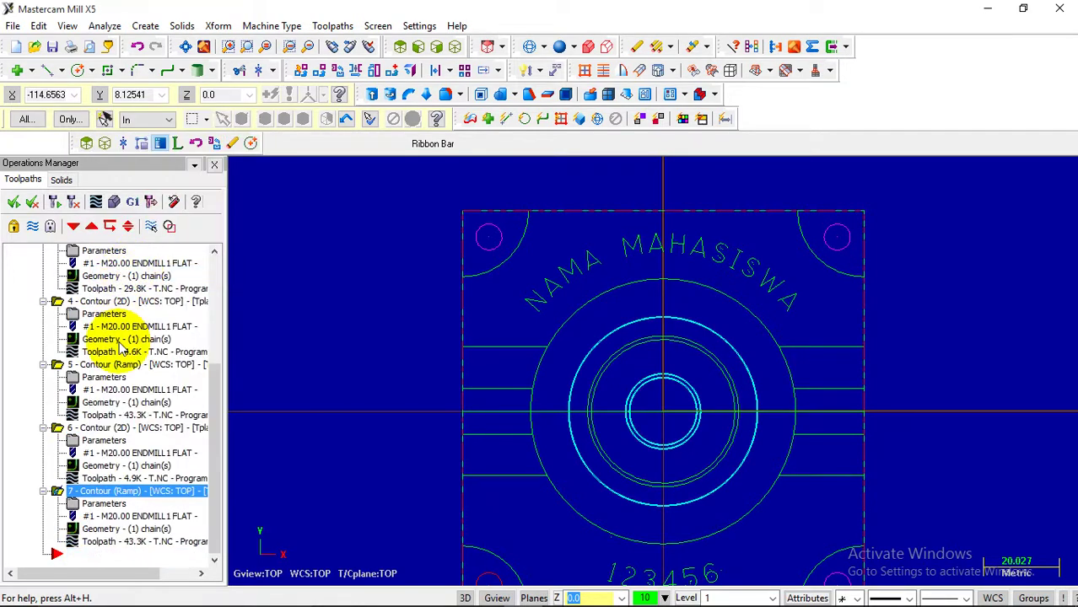
- Rechain operation 7's geometry to the single uppermost horizontal line left of the large circle, with its direction reversed to run toward the circle
left_click(111, 531)
right_click(159, 308)
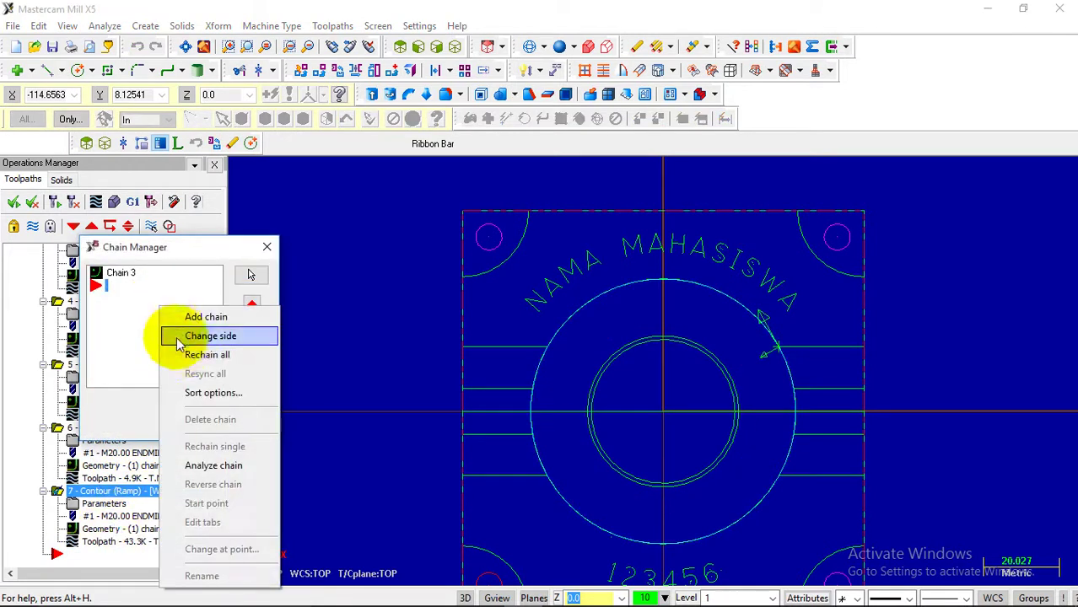
left_click(181, 354)
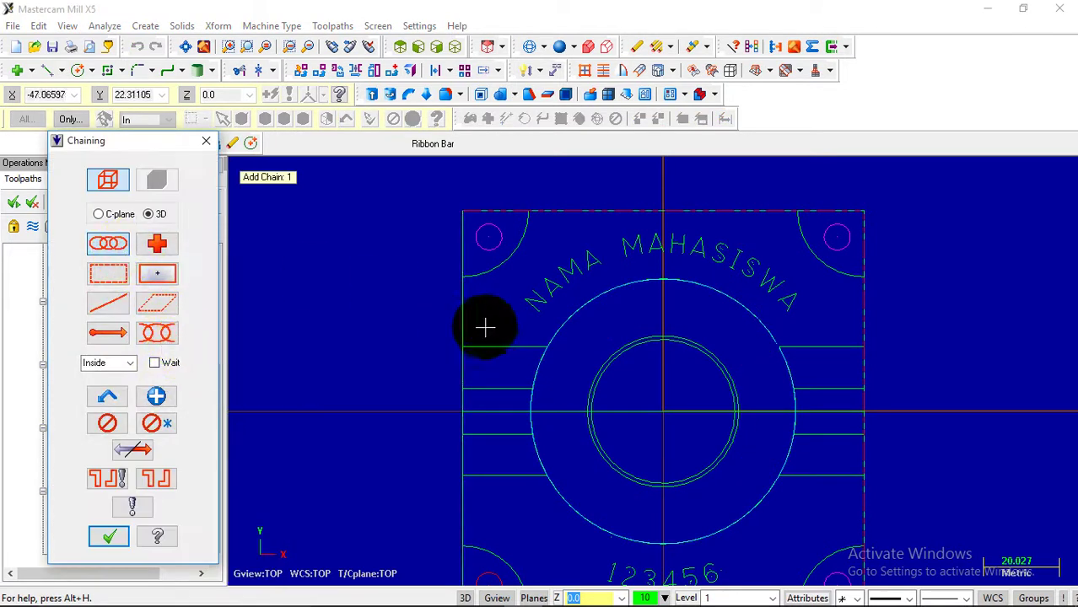
left_click(117, 308)
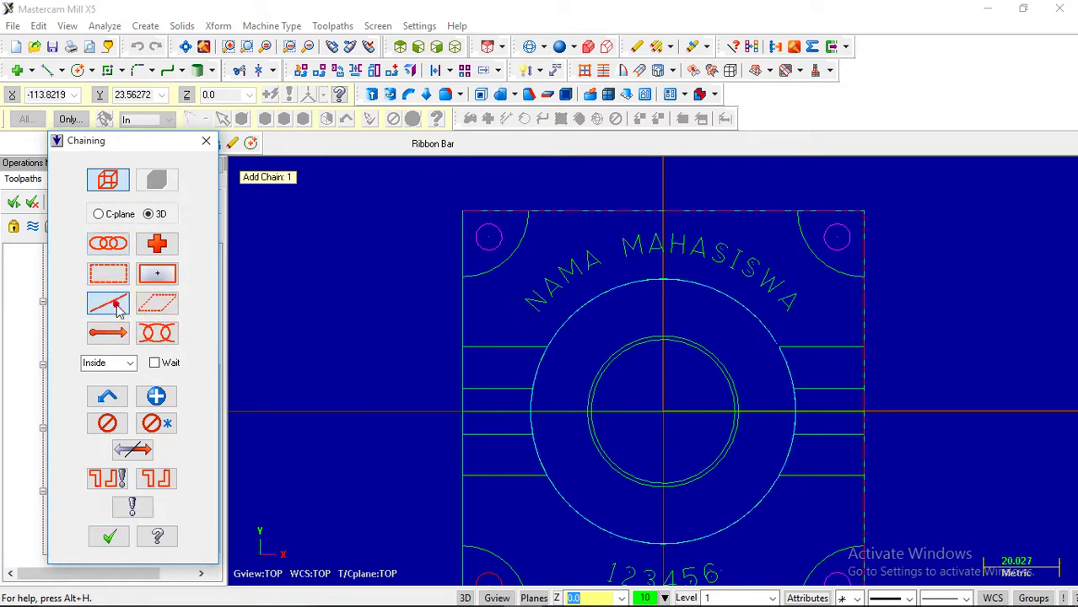
left_click(517, 348)
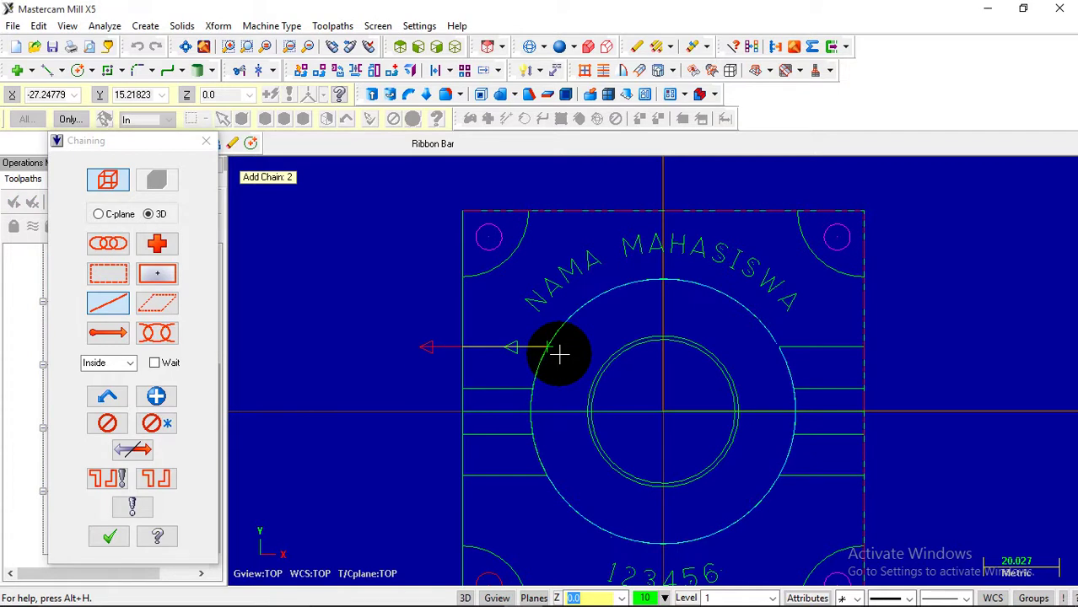
left_click(145, 447)
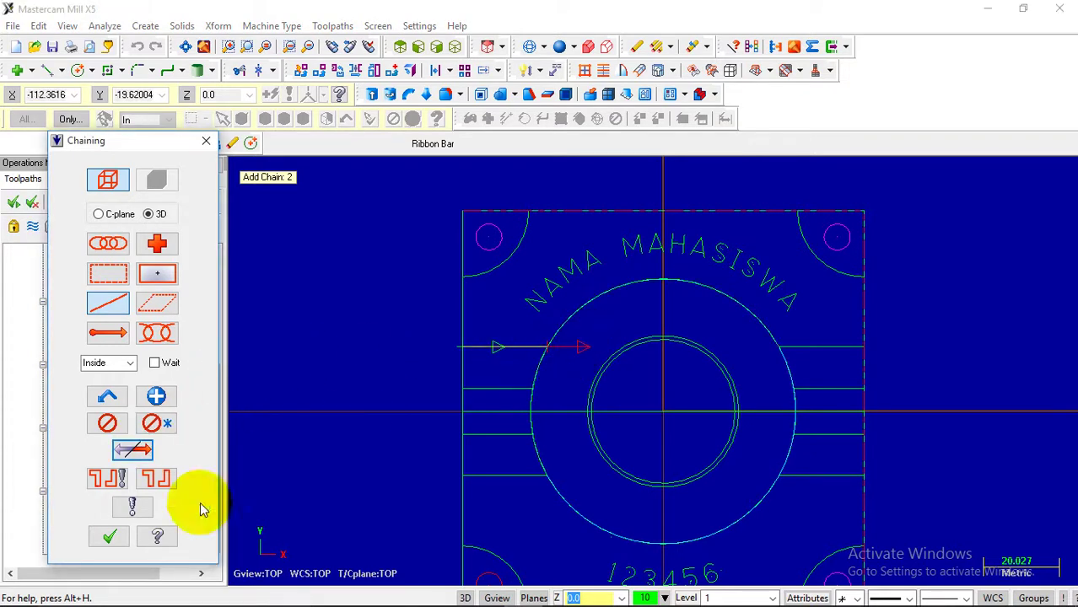
left_click(122, 544)
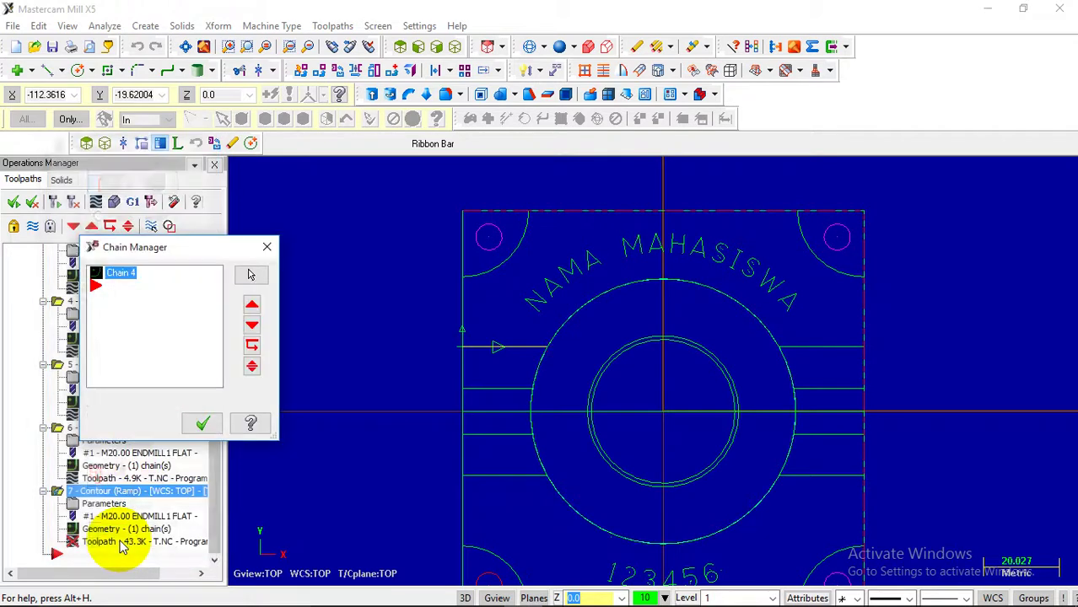
- Confirm the machining chain for contour operation 7 and set its stock to leave on walls to 0
left_click(204, 423)
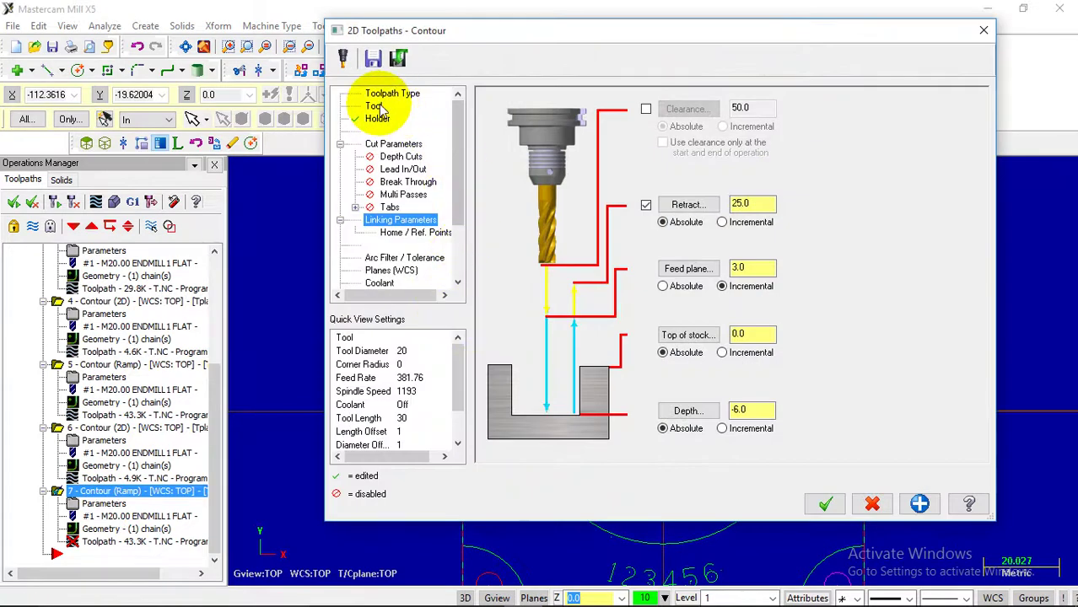
left_click(373, 106)
left_click(388, 145)
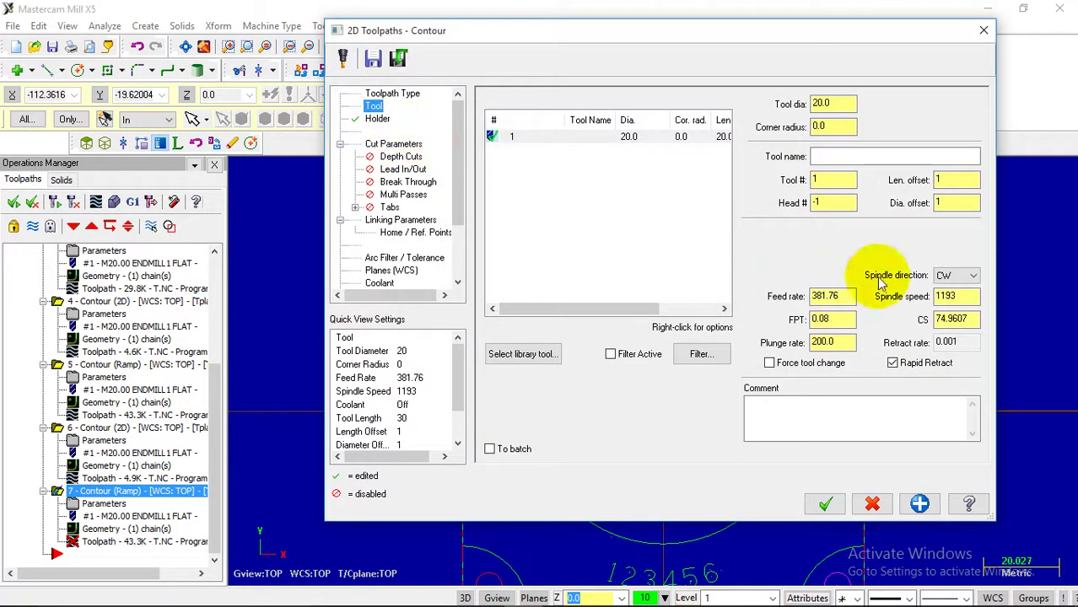
left_click(403, 147)
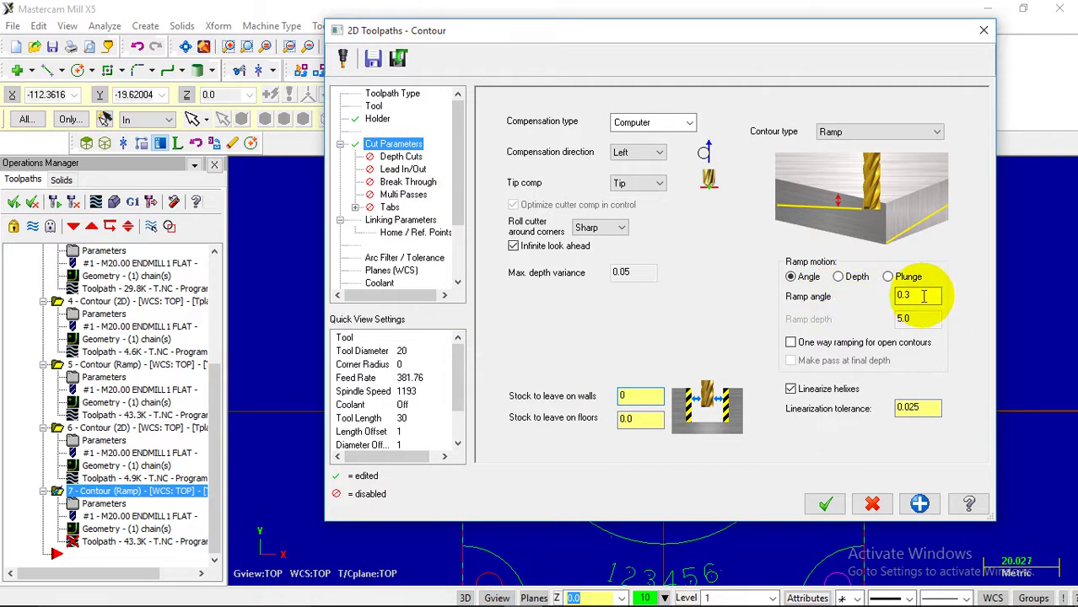
left_click(414, 158)
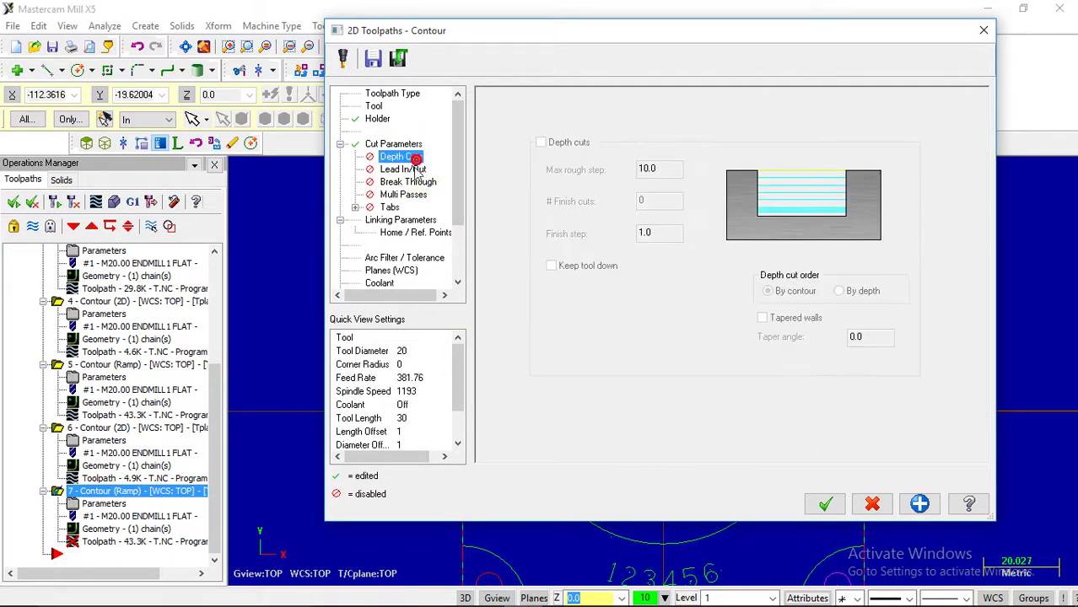
left_click(413, 170)
left_click(409, 182)
left_click(403, 195)
left_click(389, 207)
- Check the step depth in the part drawing in Foxit Reader, then set operation 7's absolute depth to -4 in Mastercam and regenerate
left_click(388, 220)
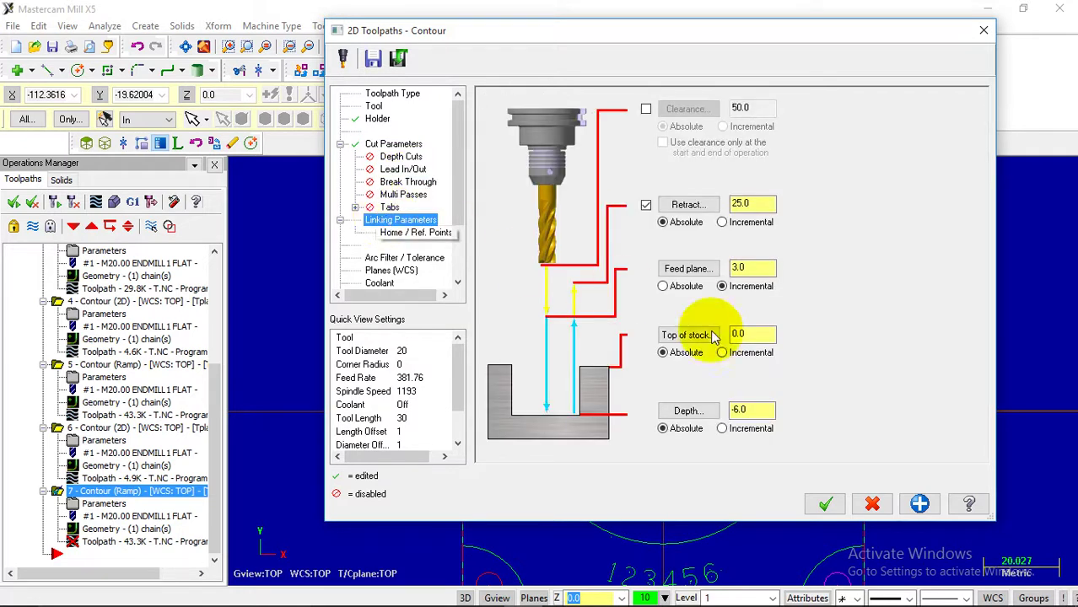
mouse_move(624, 601)
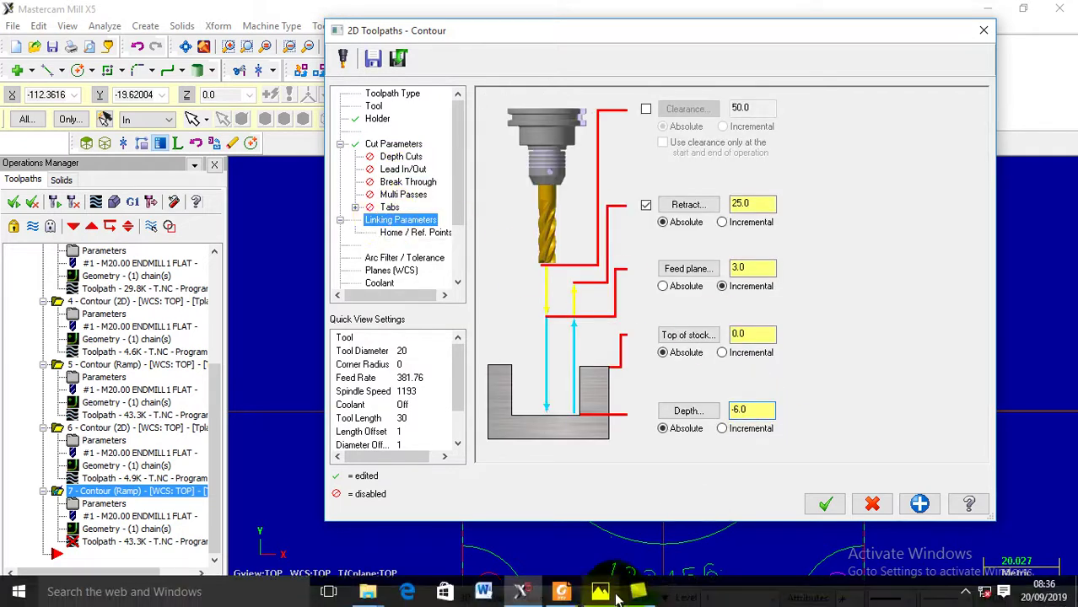
left_click(563, 591)
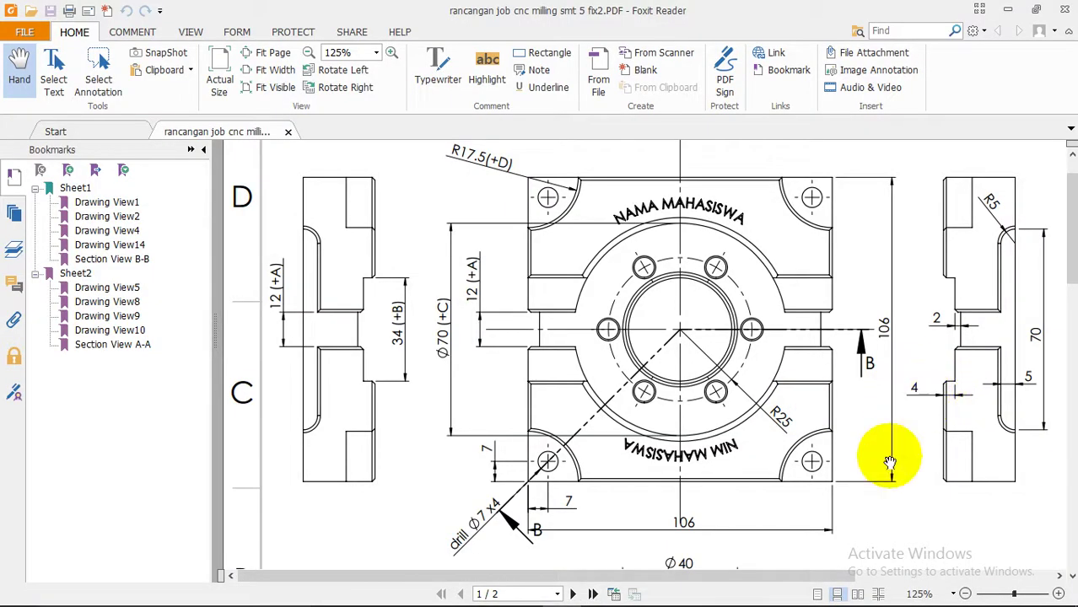
mouse_move(683, 599)
left_click(525, 593)
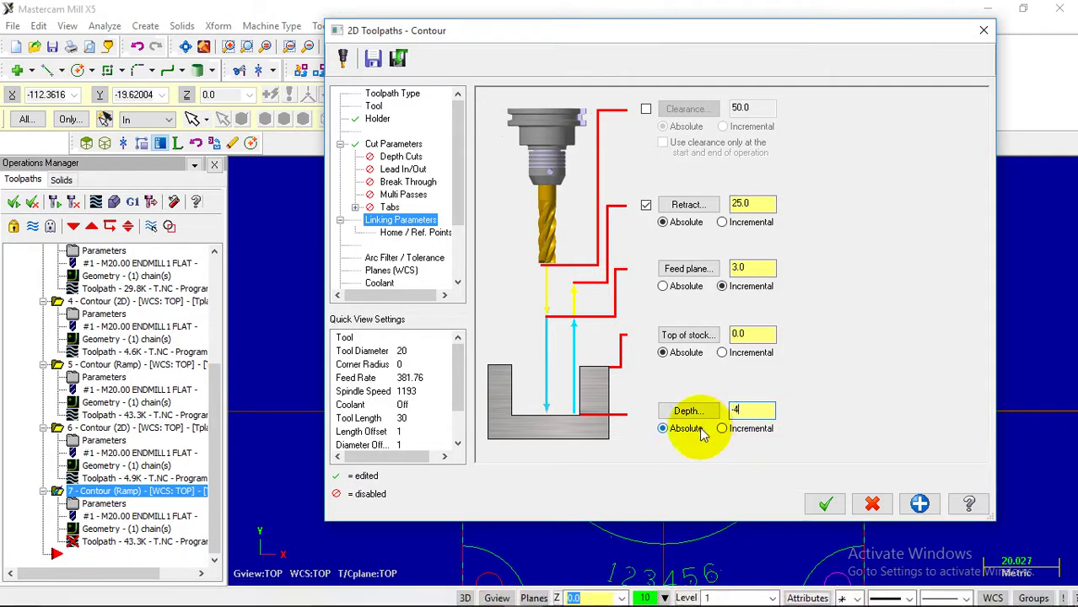
left_click(823, 505)
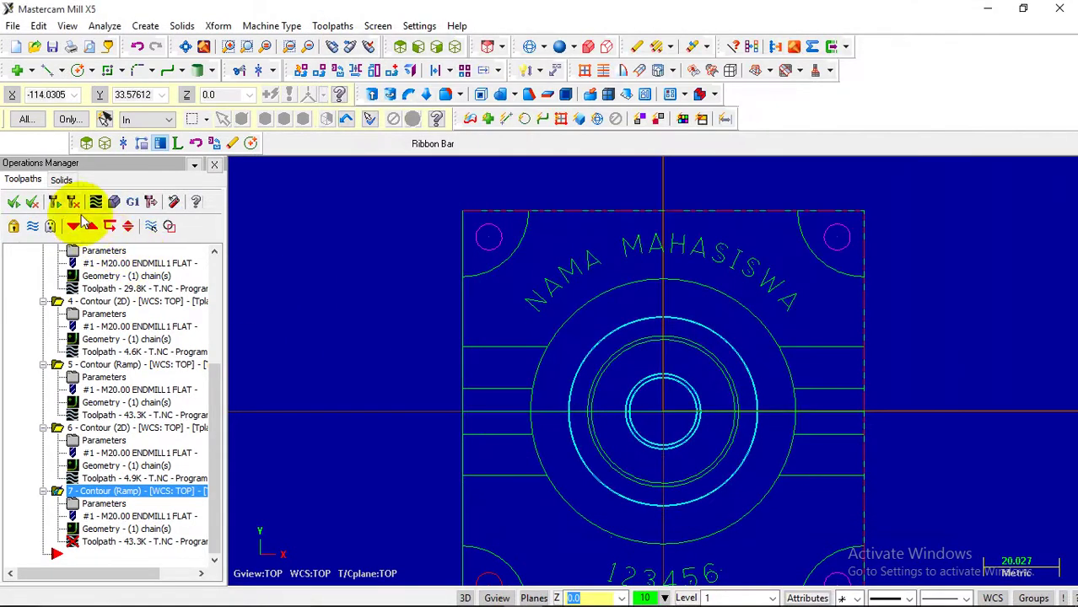
left_click(52, 203)
scroll(524, 341, "up", 2)
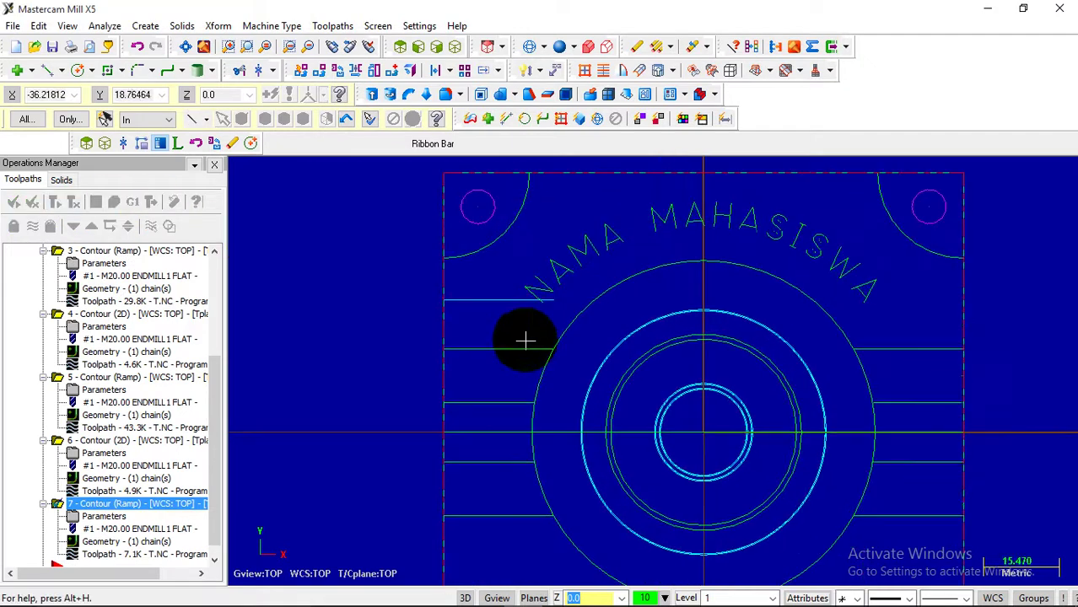
- Change operation 7's compensation direction to Right and regenerate the toolpath
left_click(139, 508)
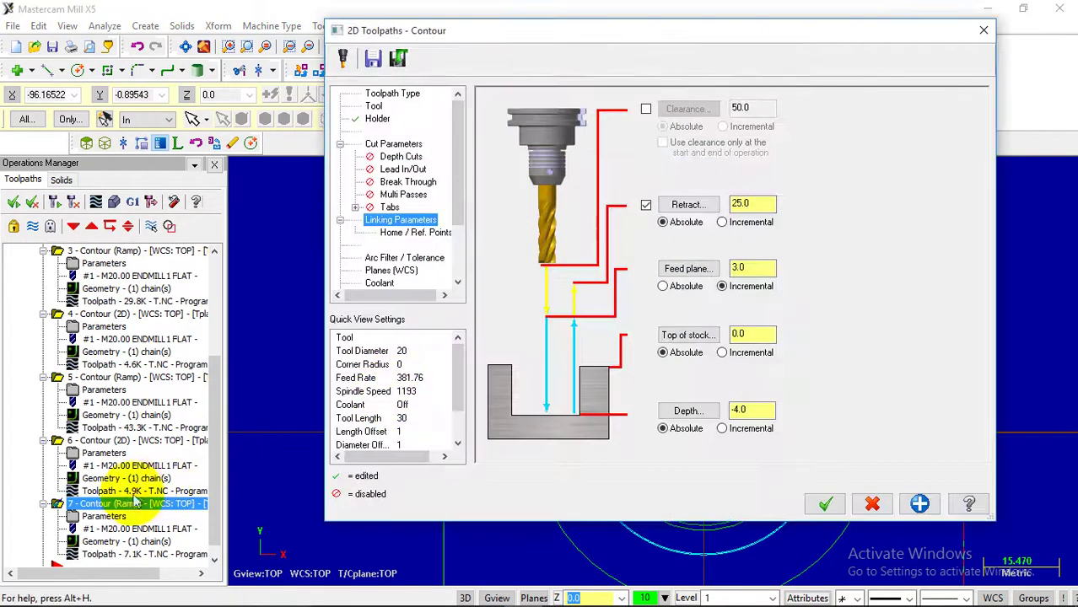
left_click(393, 144)
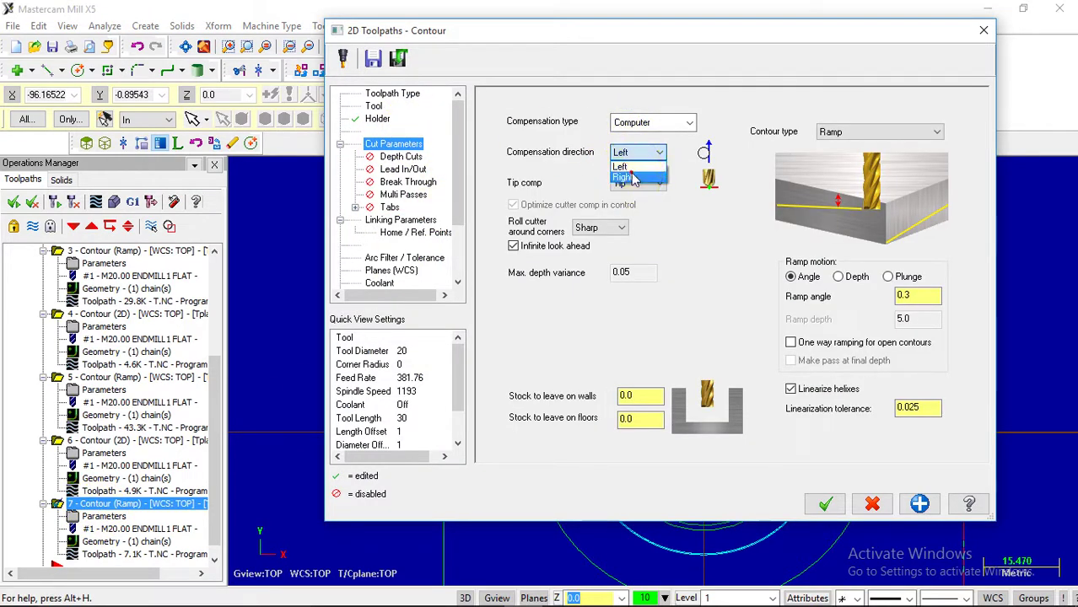
left_click(819, 506)
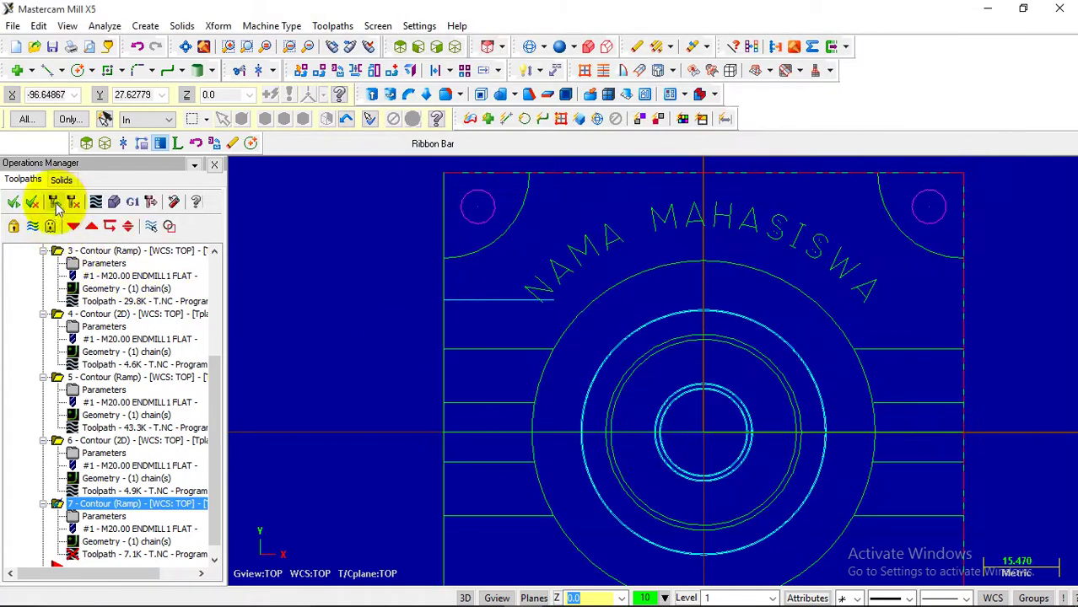
left_click(54, 204)
scroll(472, 413, "up", 2)
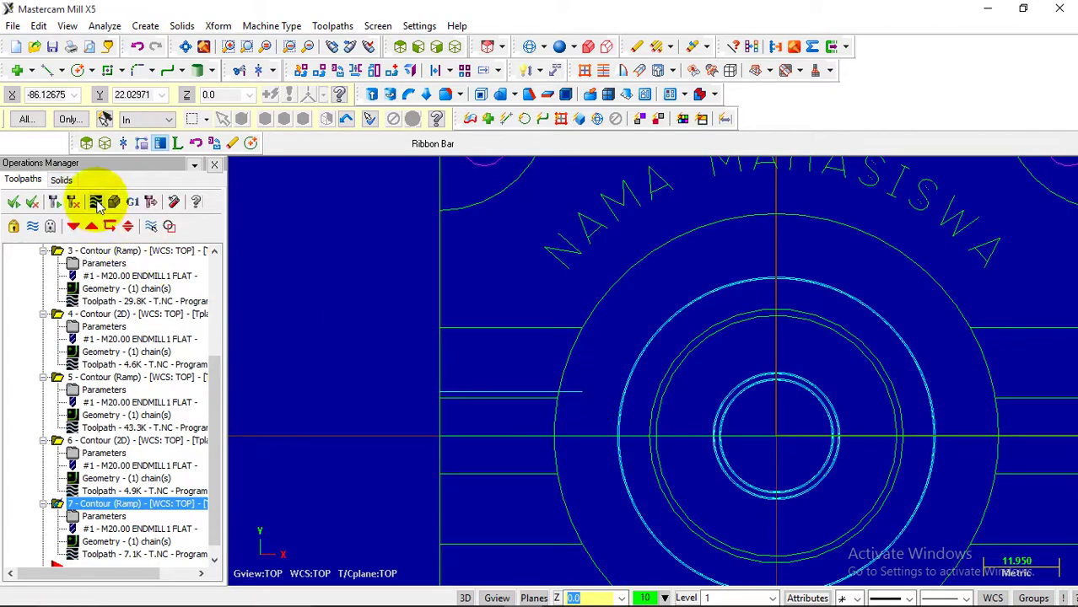
- Backplot operation 7 to examine which side of the line the cutter runs on and how far it travels
left_click(97, 203)
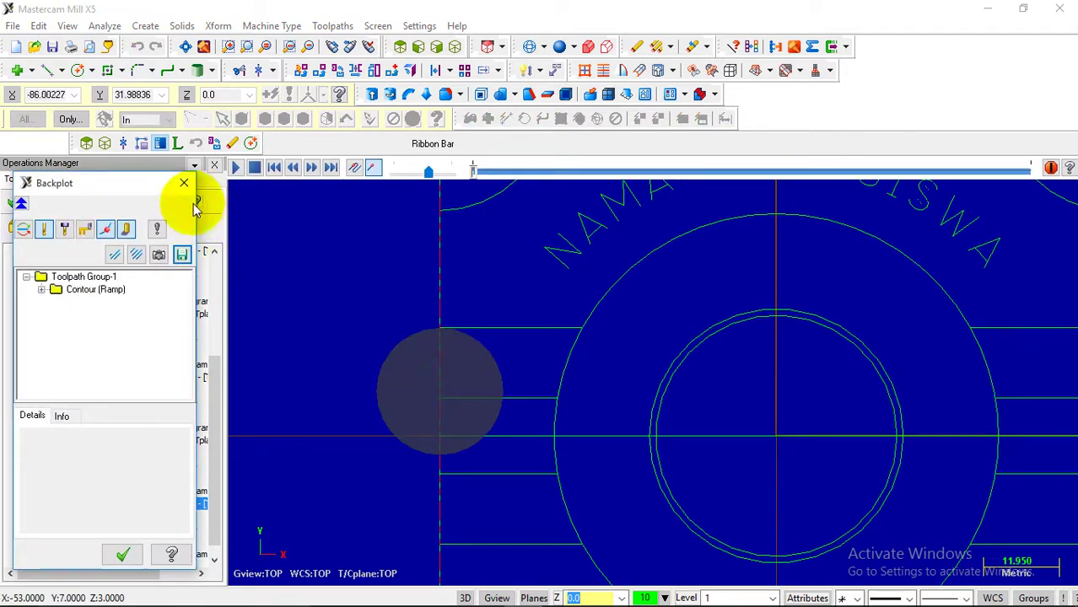
left_click(236, 167)
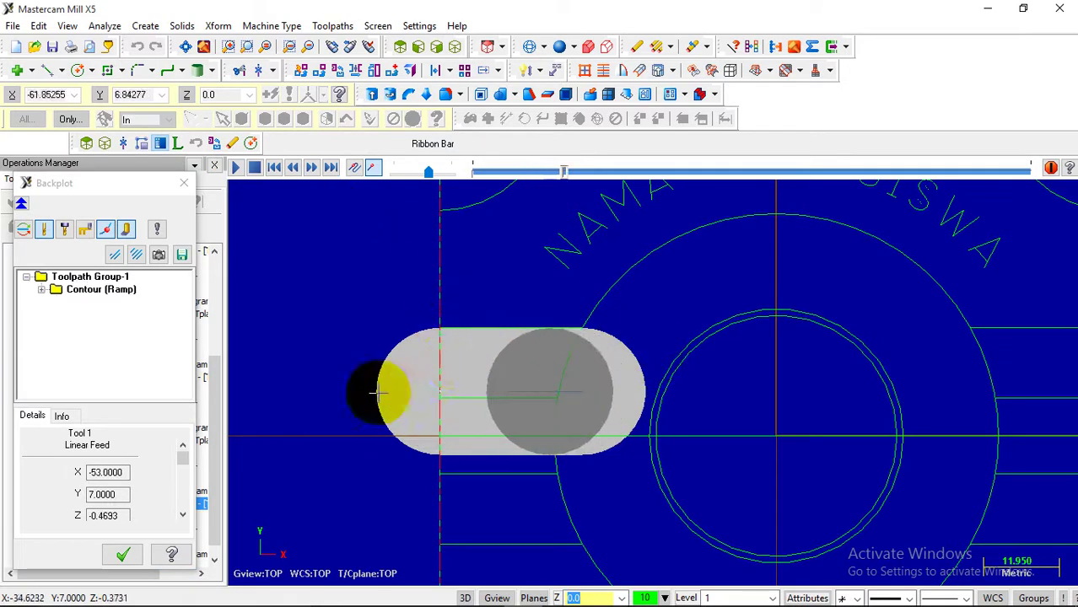
left_click(185, 183)
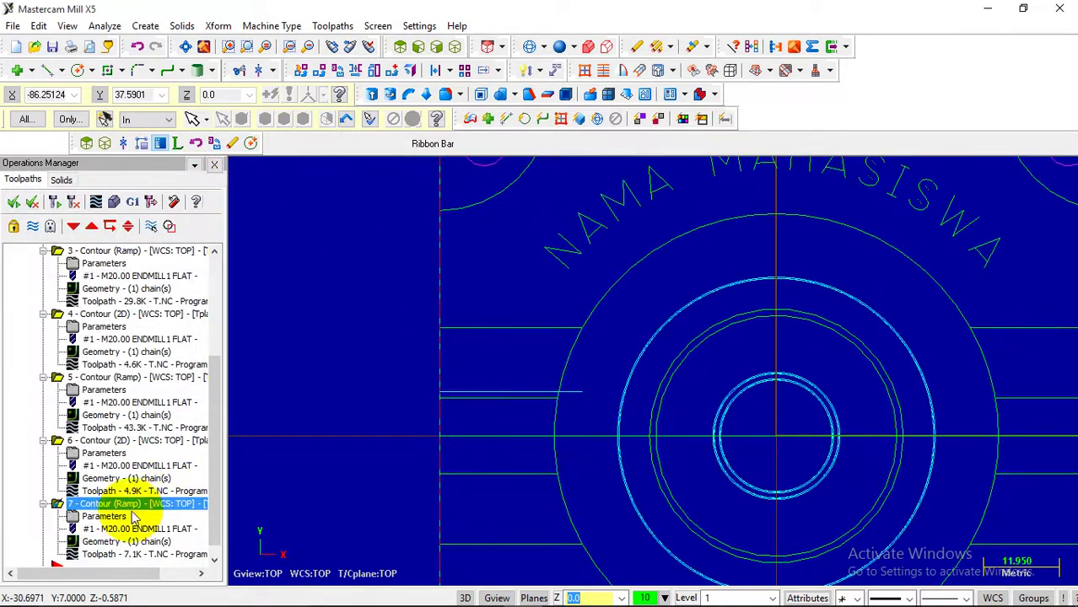
- Enable lead in/out on operation 7 with line length 8 and arc radius 0 for both entry and exit, and regenerate the toolpath
scroll(168, 497, "down", 1)
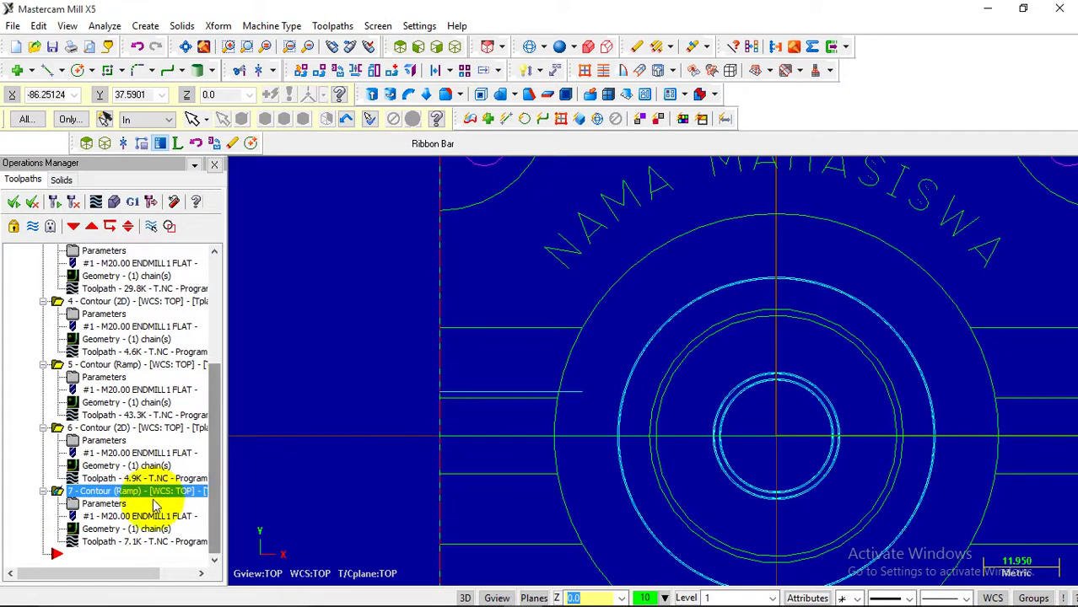
left_click(104, 503)
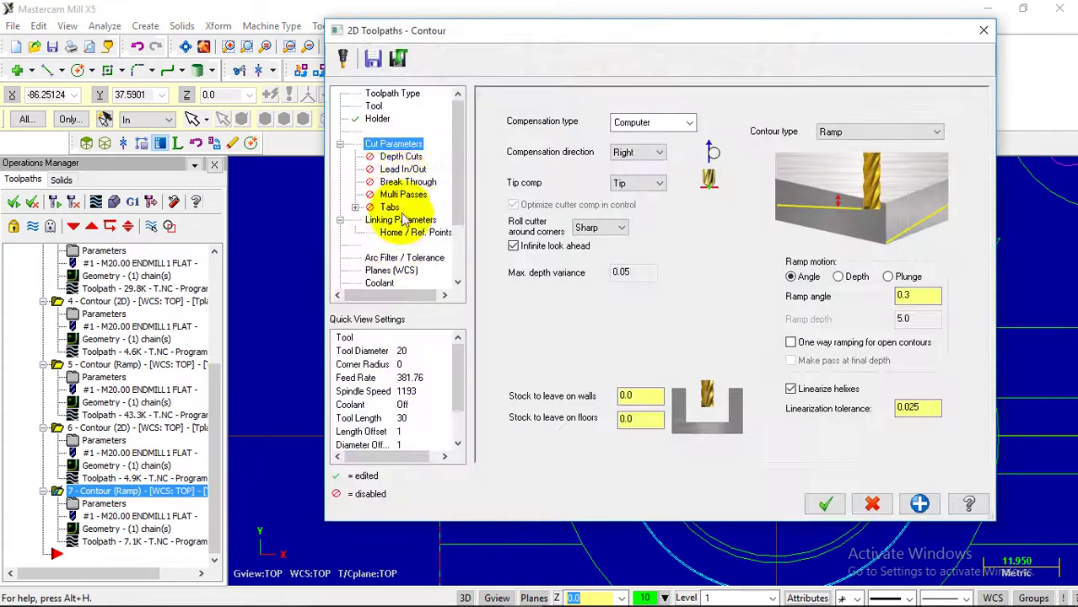
left_click(400, 170)
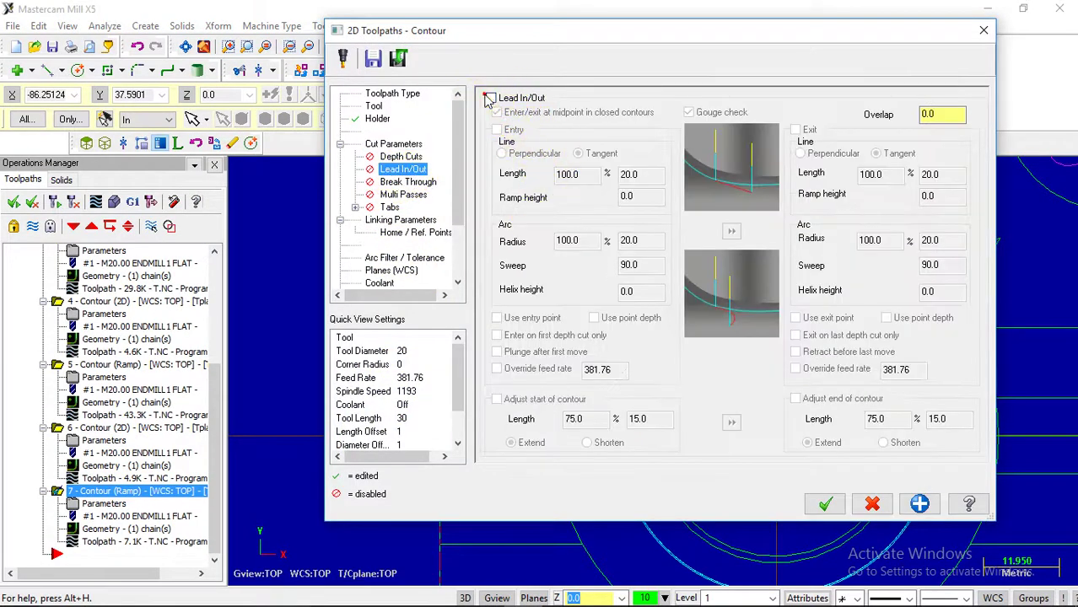
left_click(497, 112)
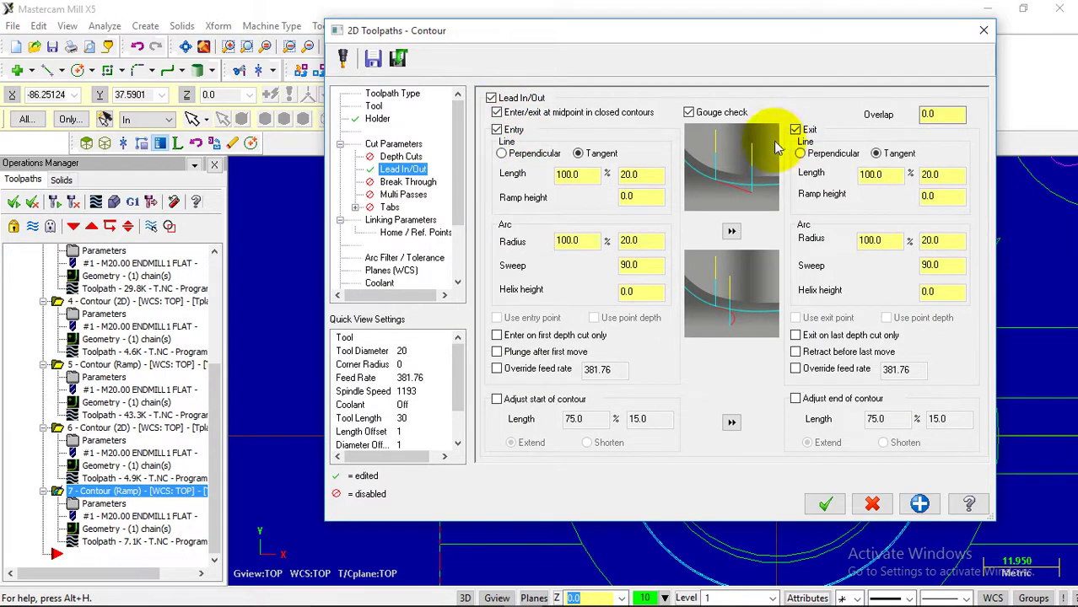
left_click(641, 175)
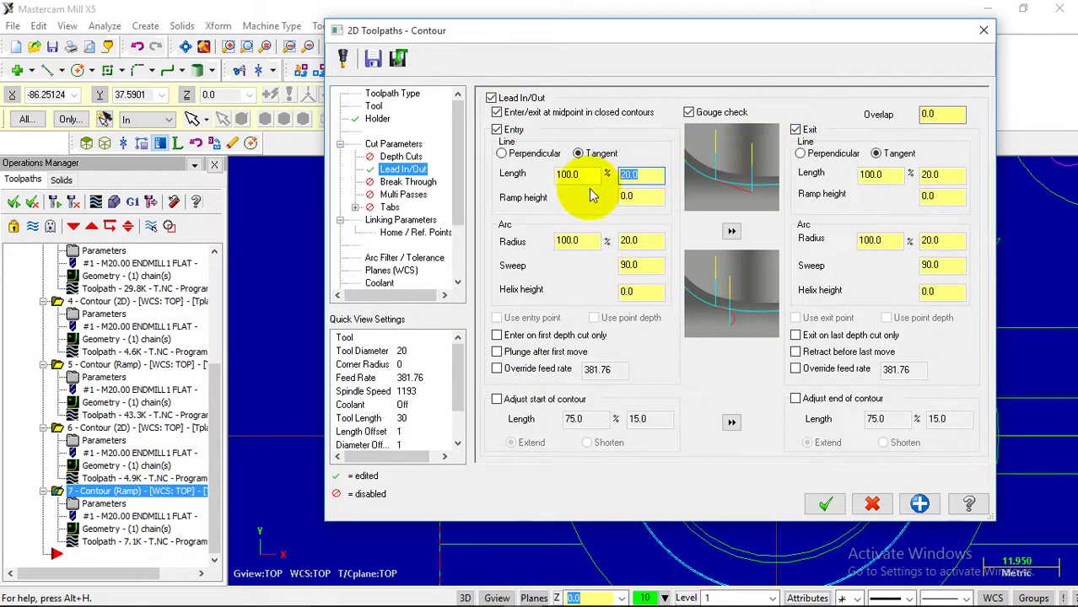
left_click(650, 241)
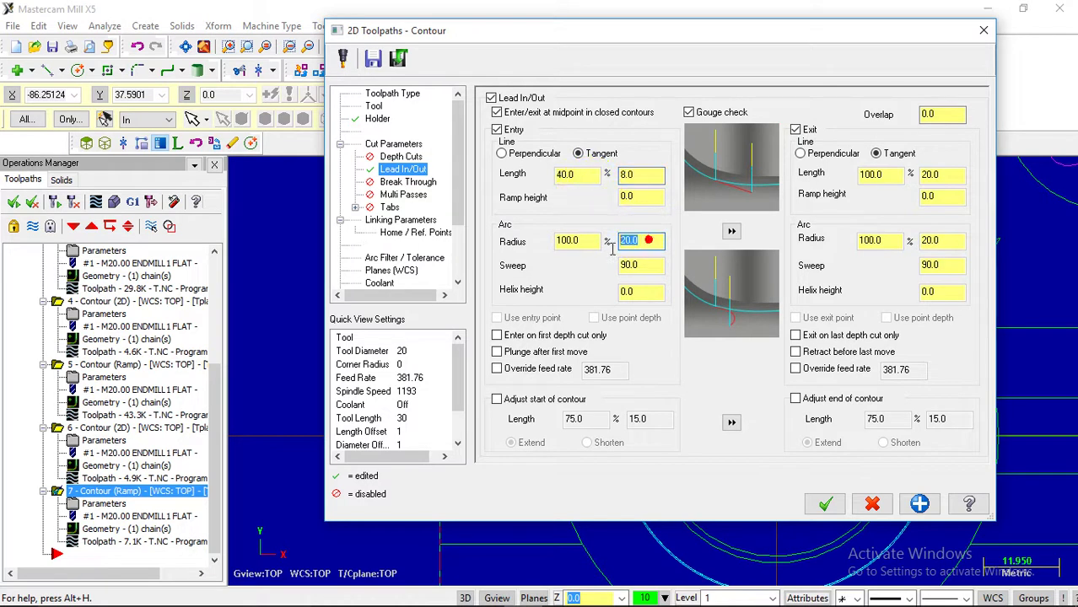
left_click_drag(629, 244, 602, 255)
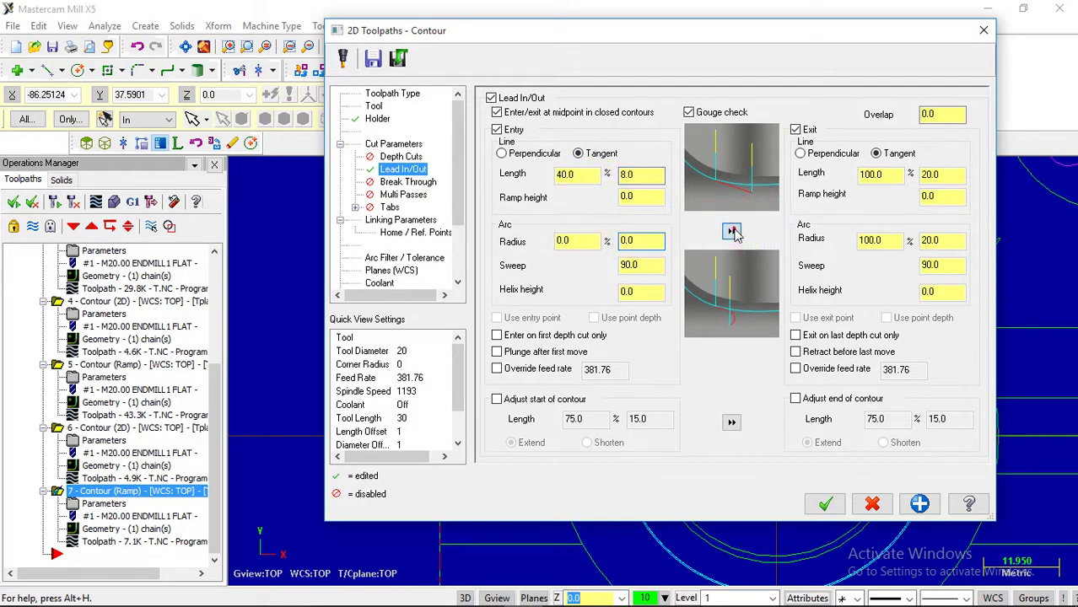
left_click(824, 504)
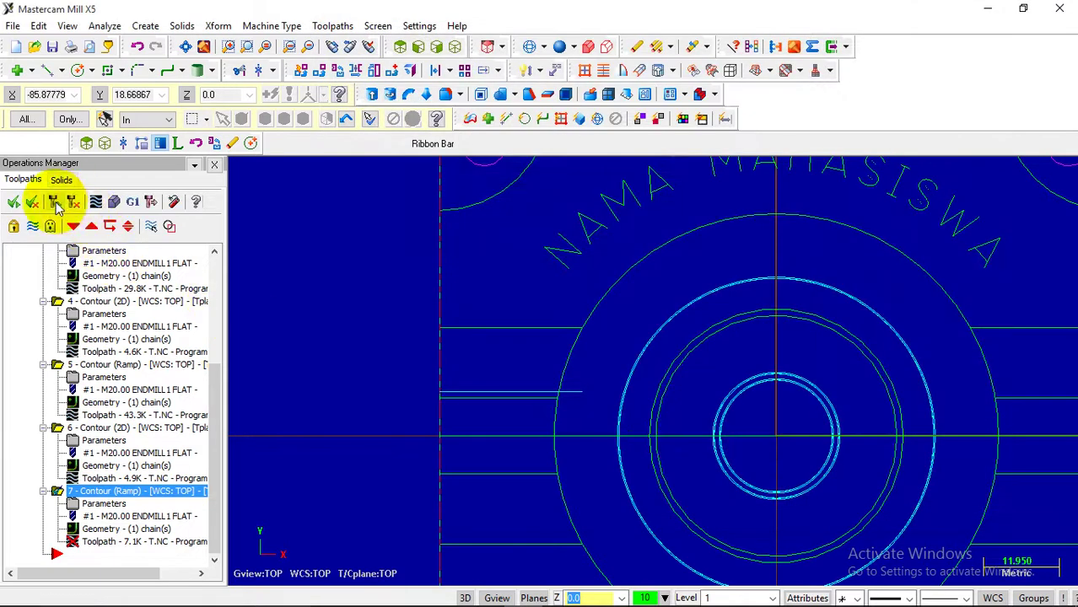
left_click(55, 202)
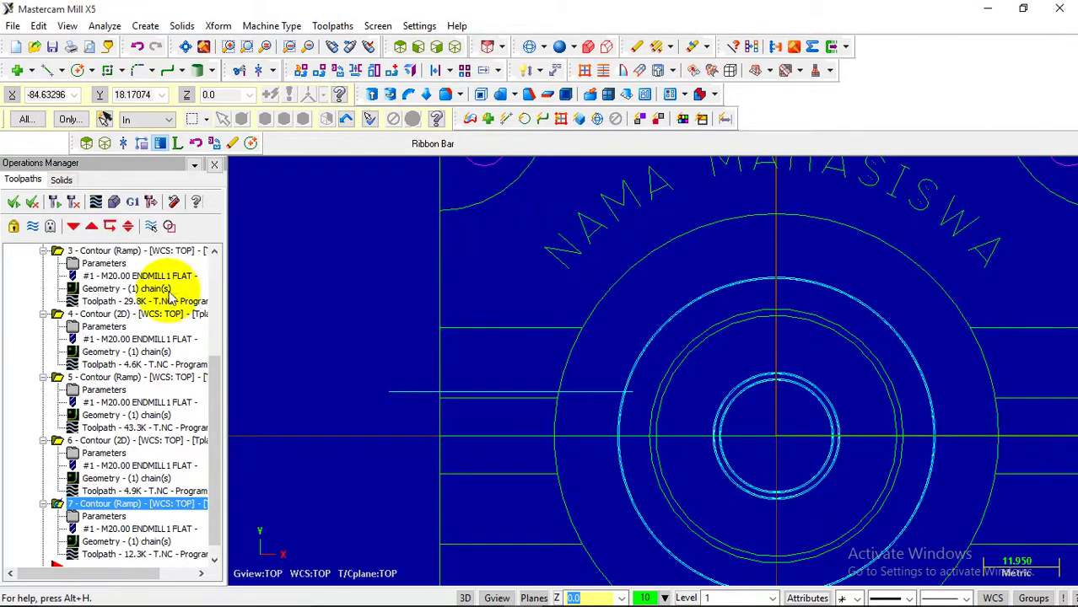
- Check the cutter's start position in the backplot and increase operation 7's entry and exit line lengths to 11
left_click(97, 207)
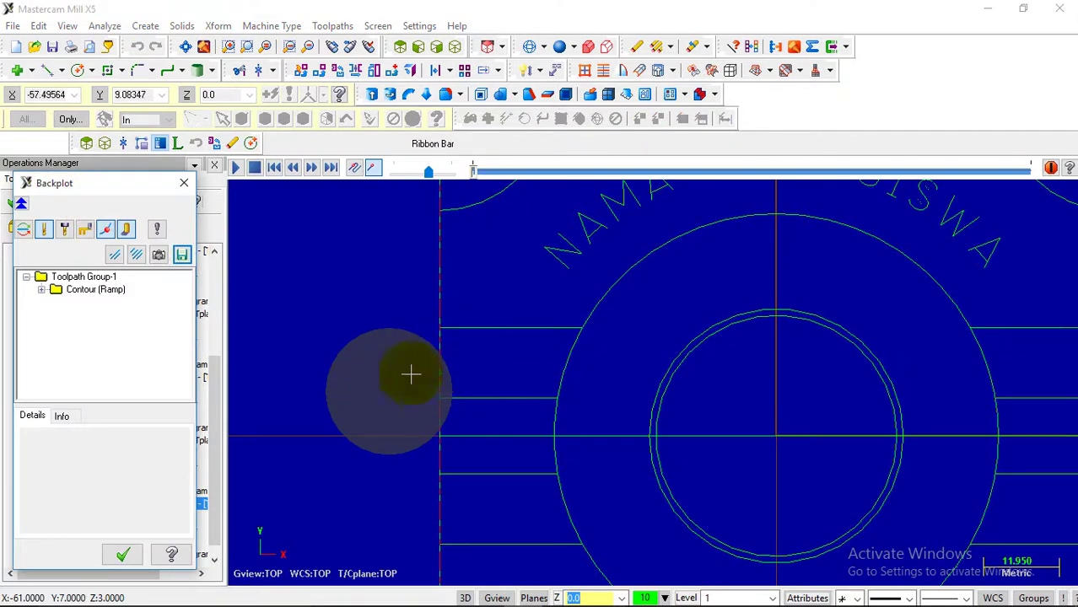
left_click(184, 186)
left_click(112, 516)
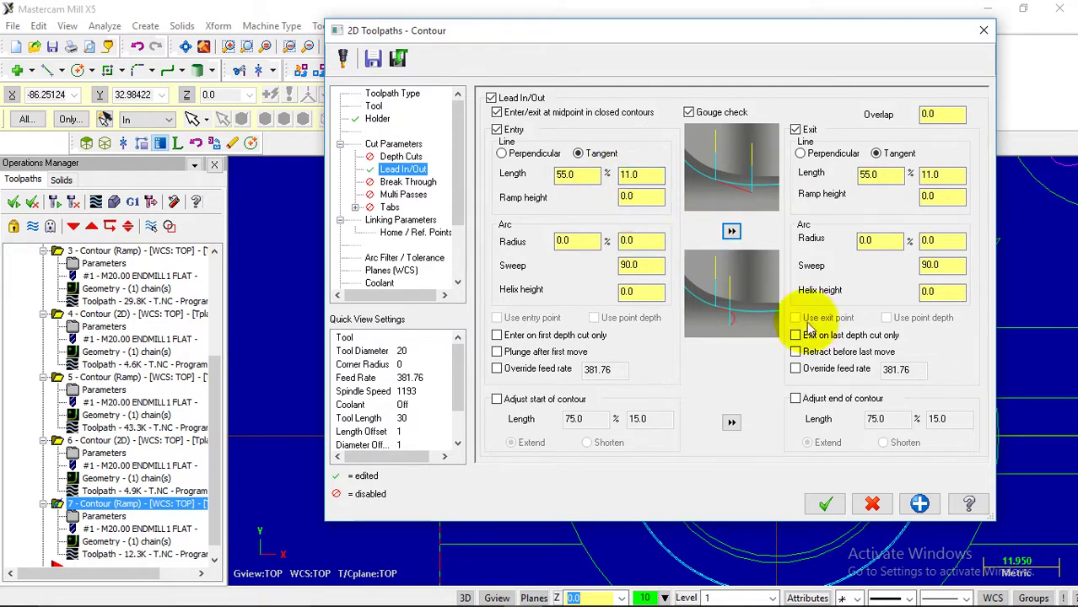
left_click(824, 503)
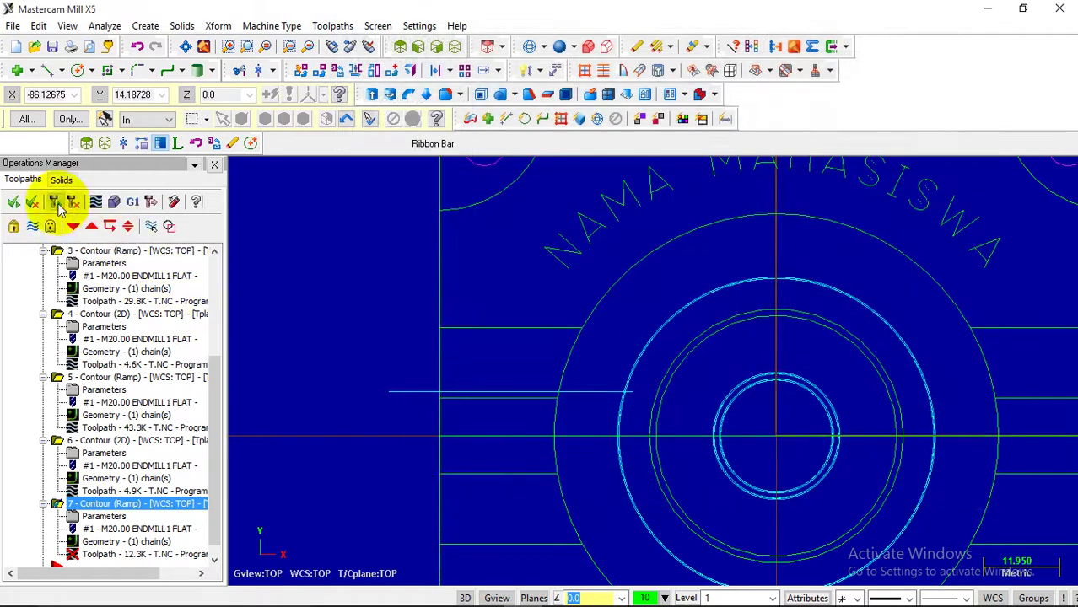
- Play the backplot of operation 7 and examine its ramping passes and extended ends from a tilted view
left_click(102, 204)
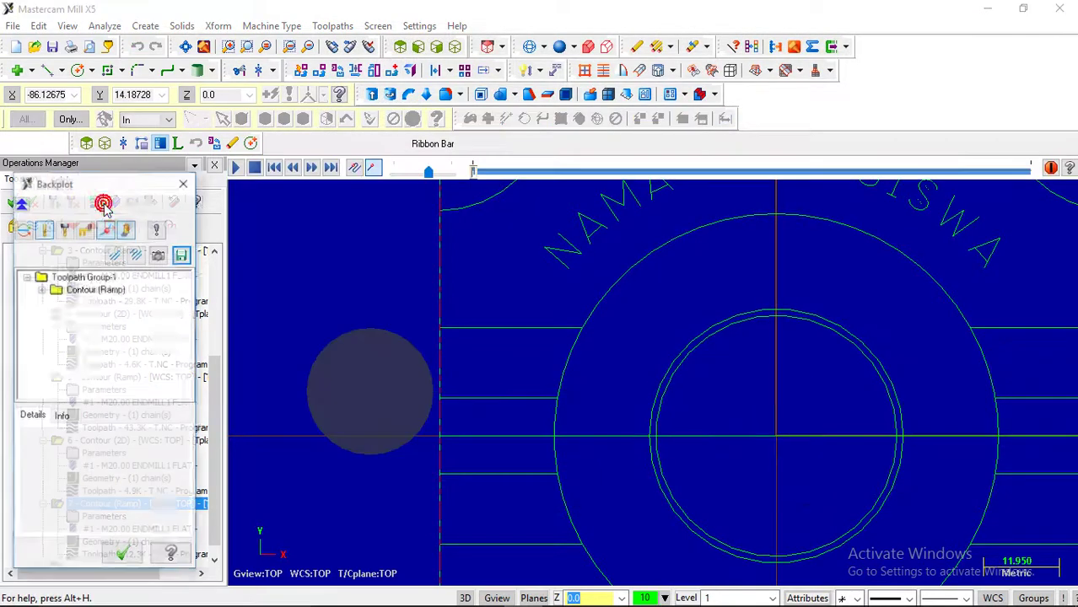
left_click(235, 167)
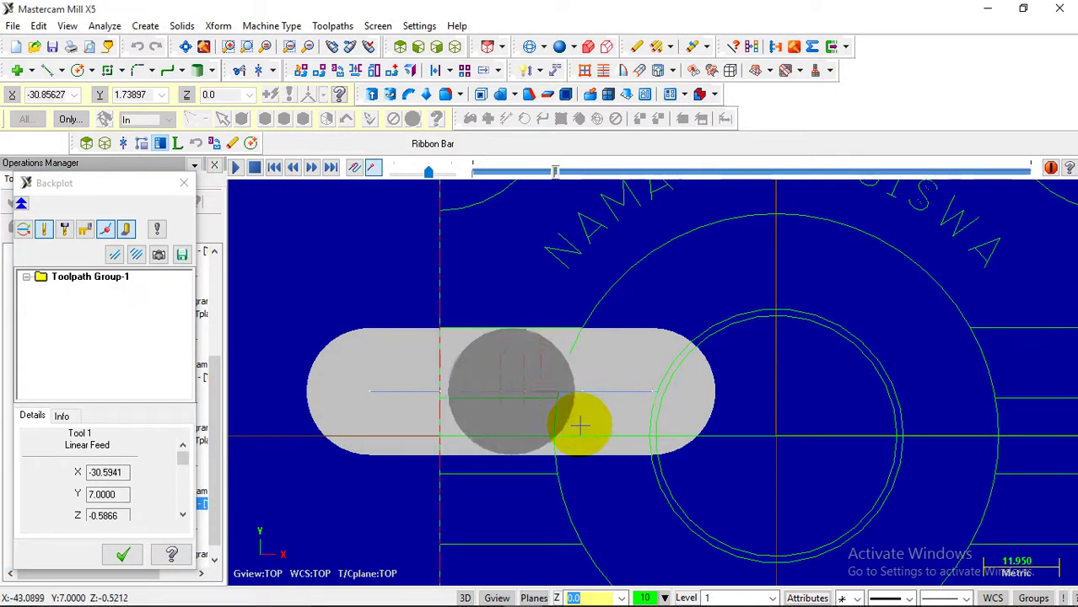
middle_click_drag(641, 481, 636, 466)
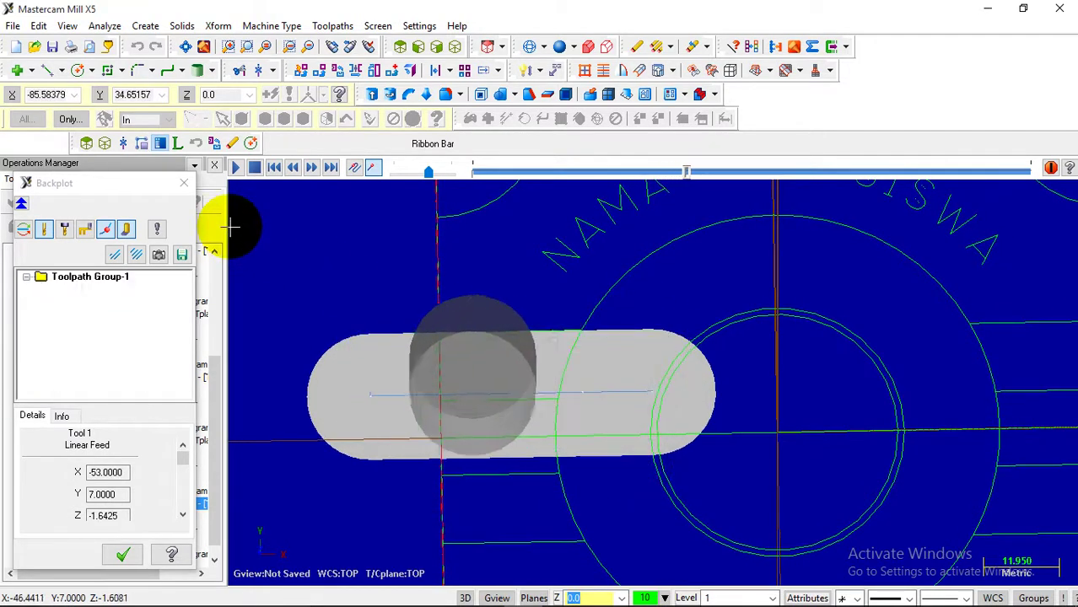
left_click(180, 184)
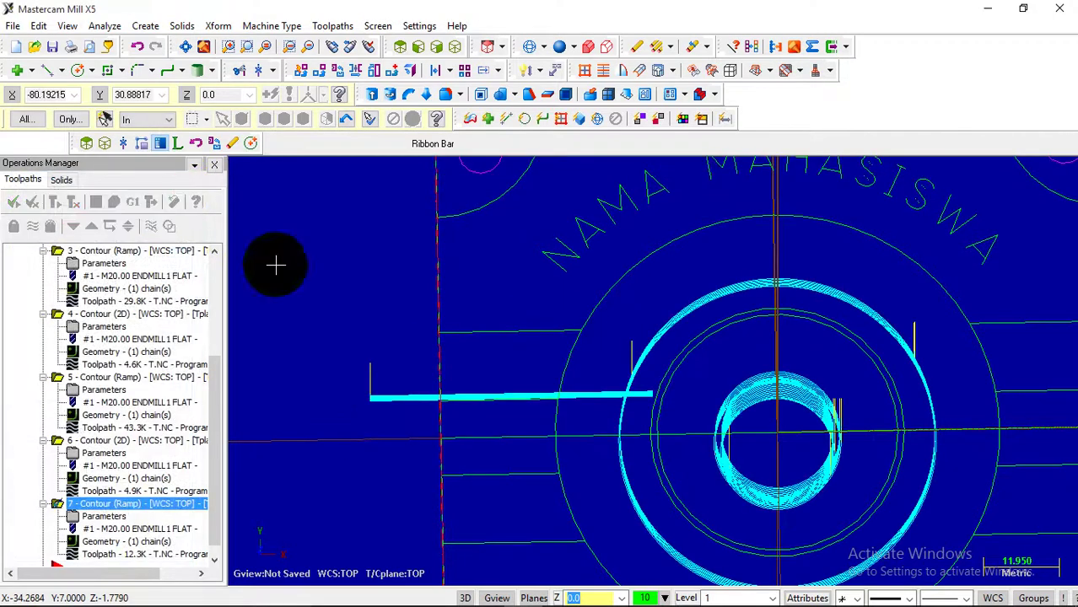
key("alt+t")
key("alt+t")
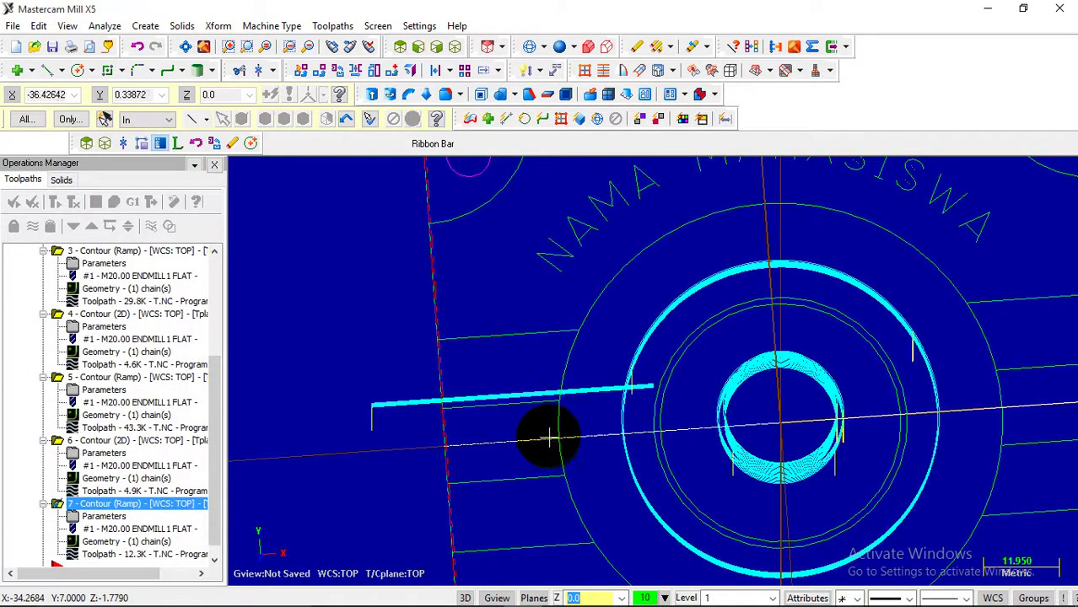
scroll(548, 434, "down", 4)
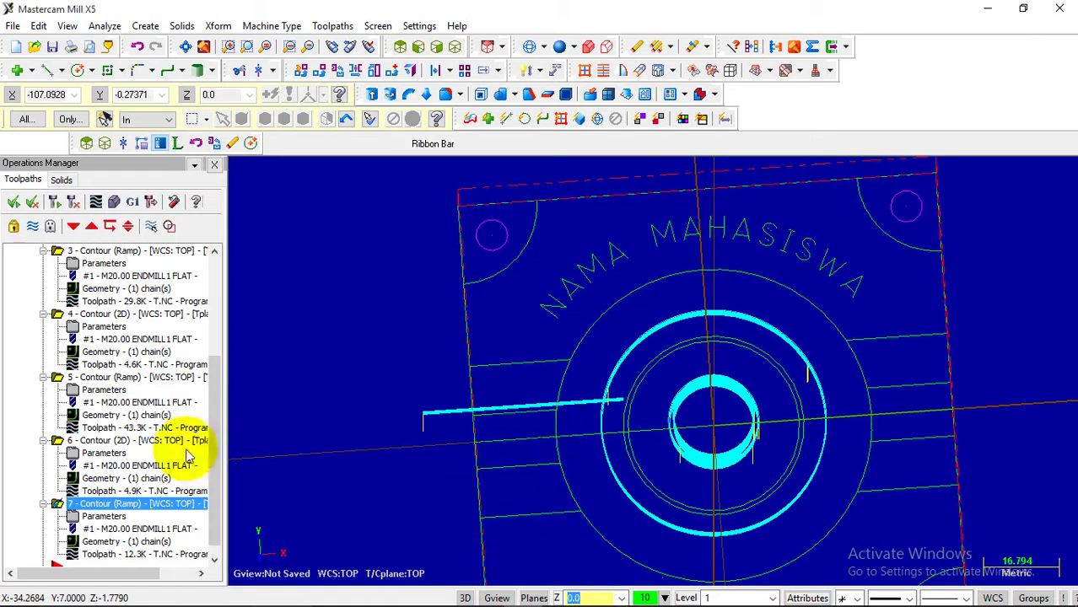
- Duplicate contour ramp operation 7 by copying it and pasting the copy at the end of the operation list
left_click_drag(212, 429, 212, 439)
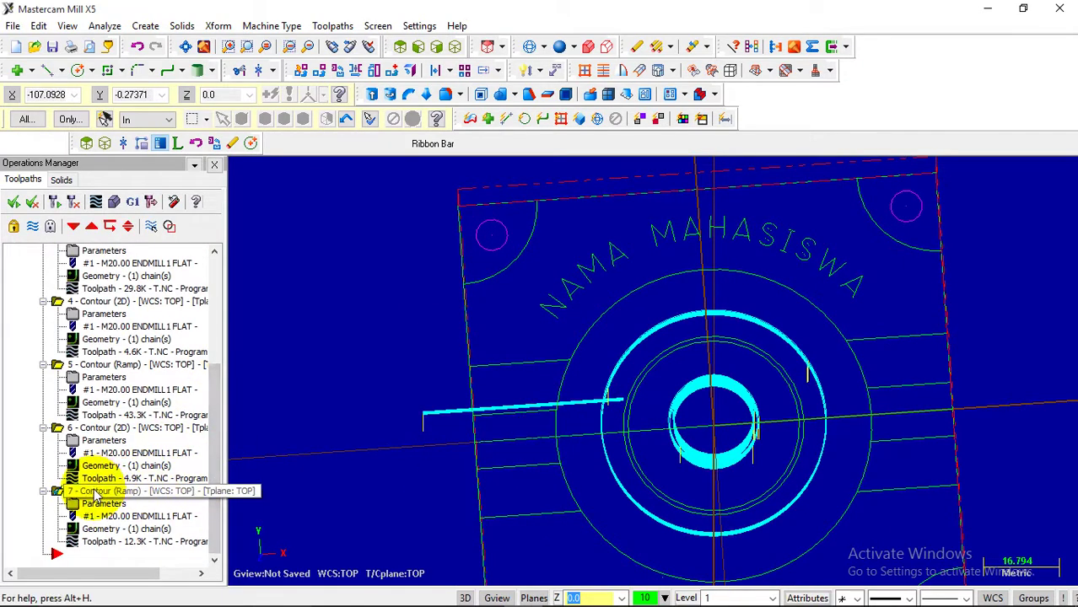
right_click(93, 490)
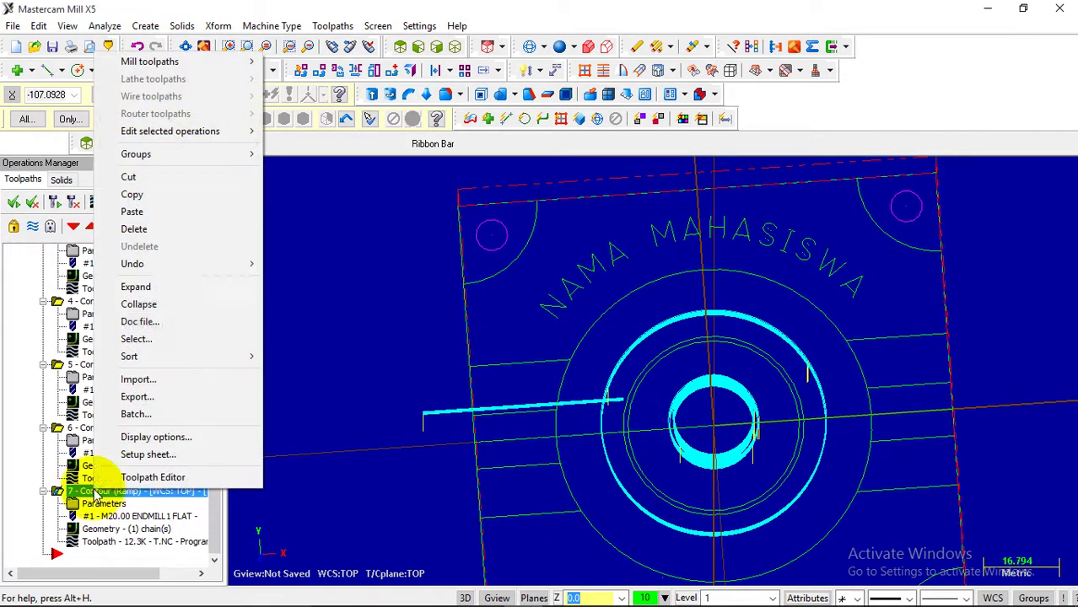
left_click(168, 195)
left_click(103, 554)
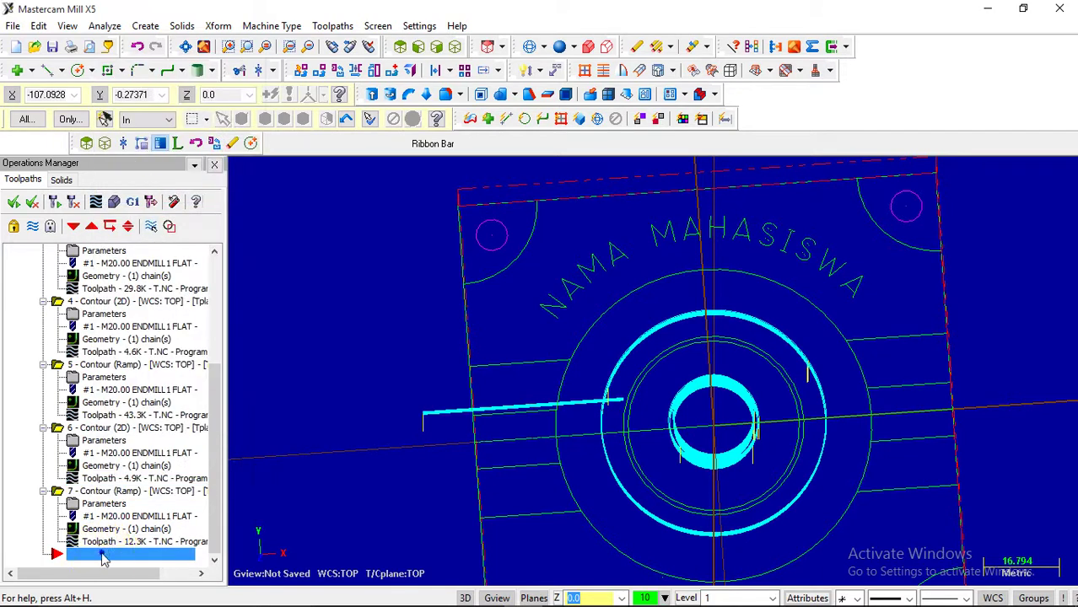
right_click(103, 556)
left_click(154, 274)
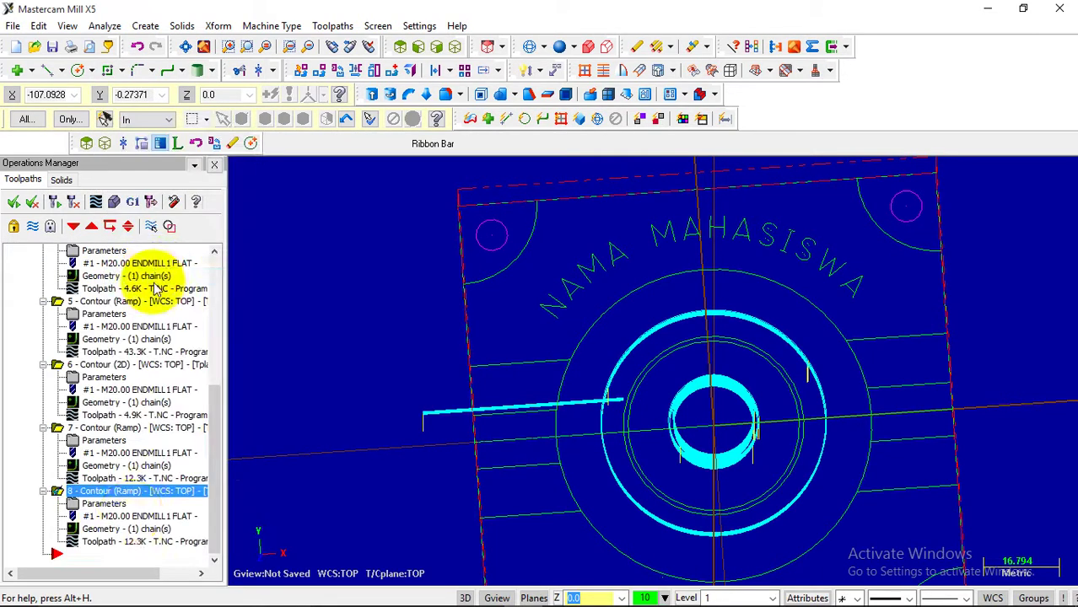
- Rechain operation 8 to the lowest horizontal line at the plate's left side as a single entity and regenerate the toolpath
left_click(126, 529)
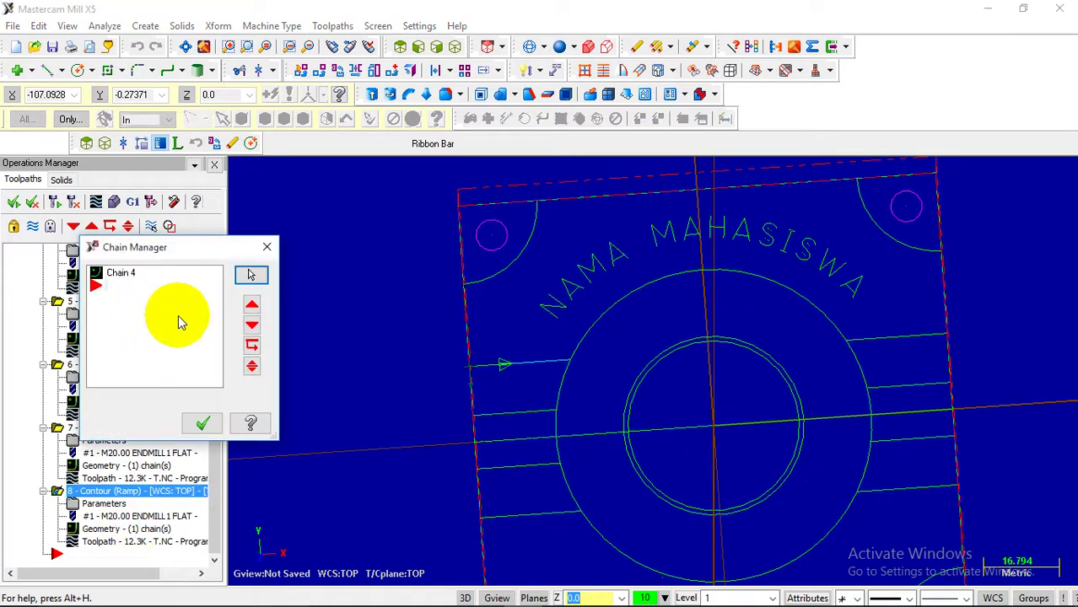
right_click(178, 321)
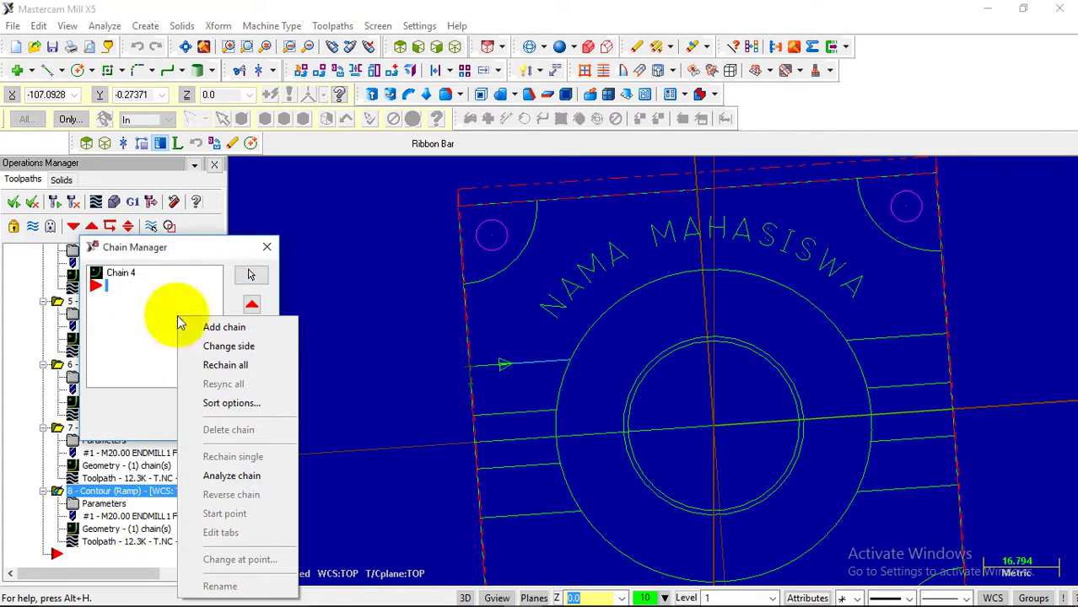
left_click(206, 364)
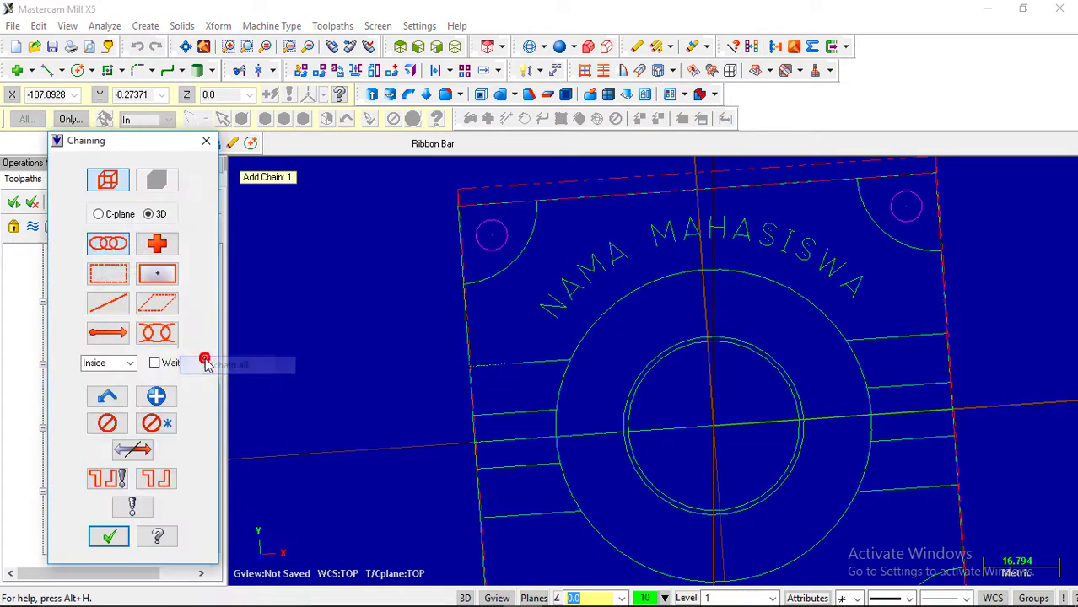
left_click(105, 303)
left_click(507, 512)
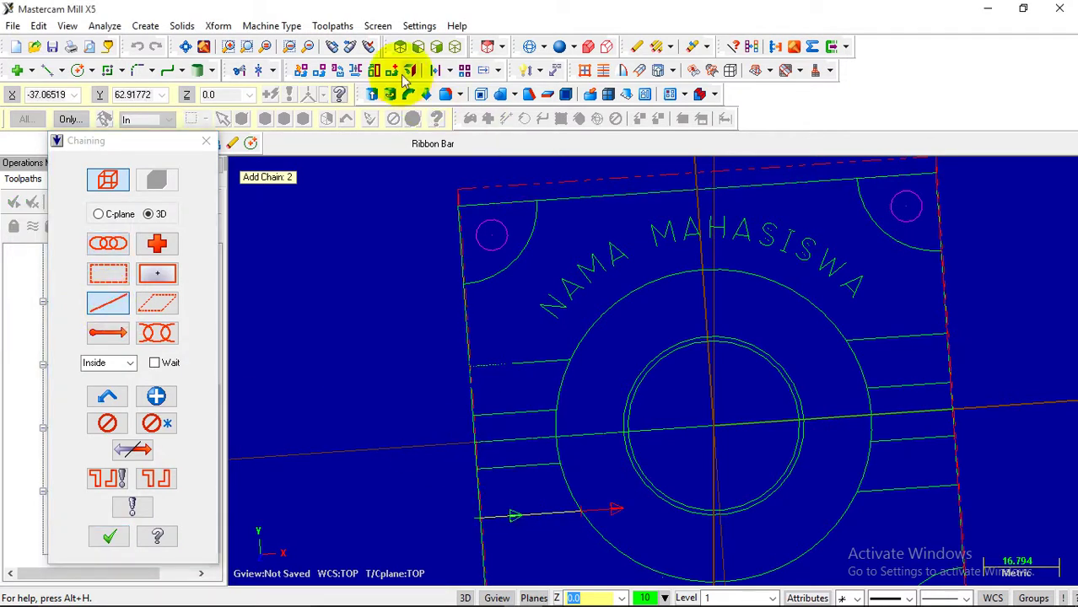
left_click(398, 47)
scroll(493, 457, "up", 2)
scroll(479, 419, "down", 4)
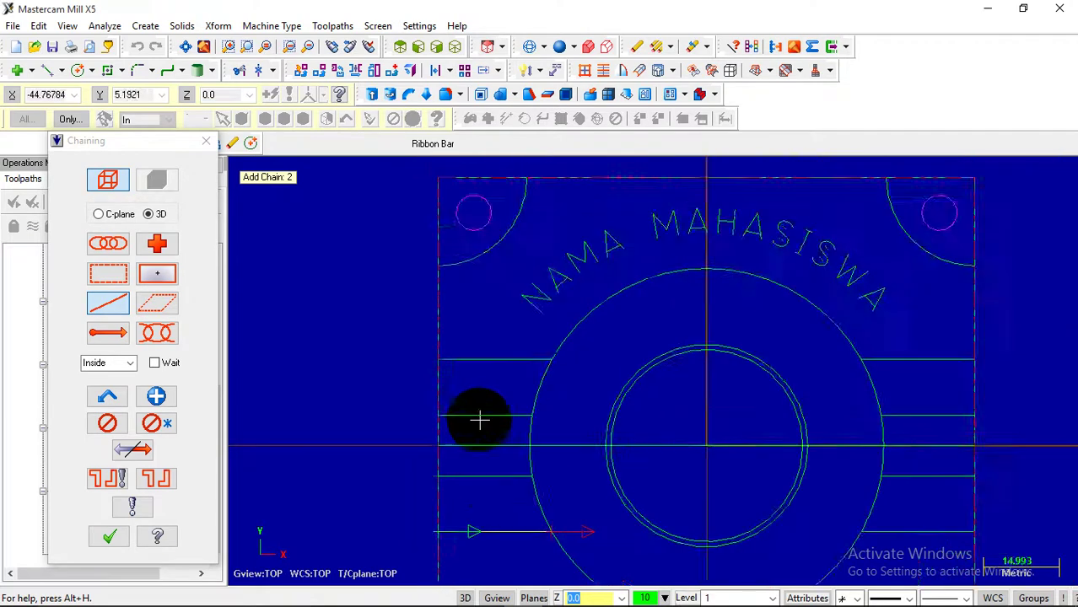
left_click(109, 536)
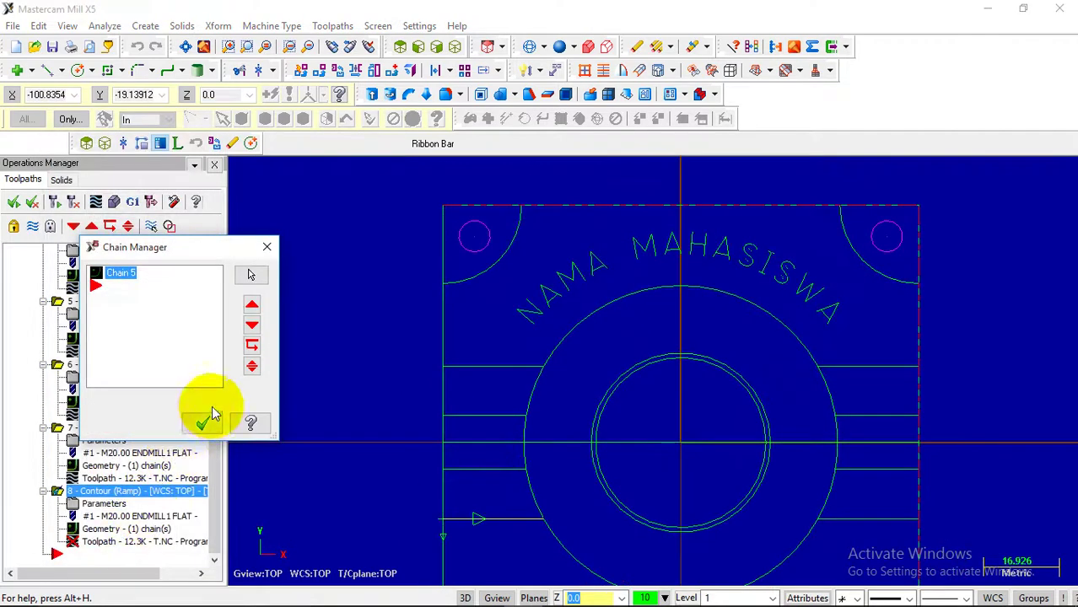
left_click(202, 423)
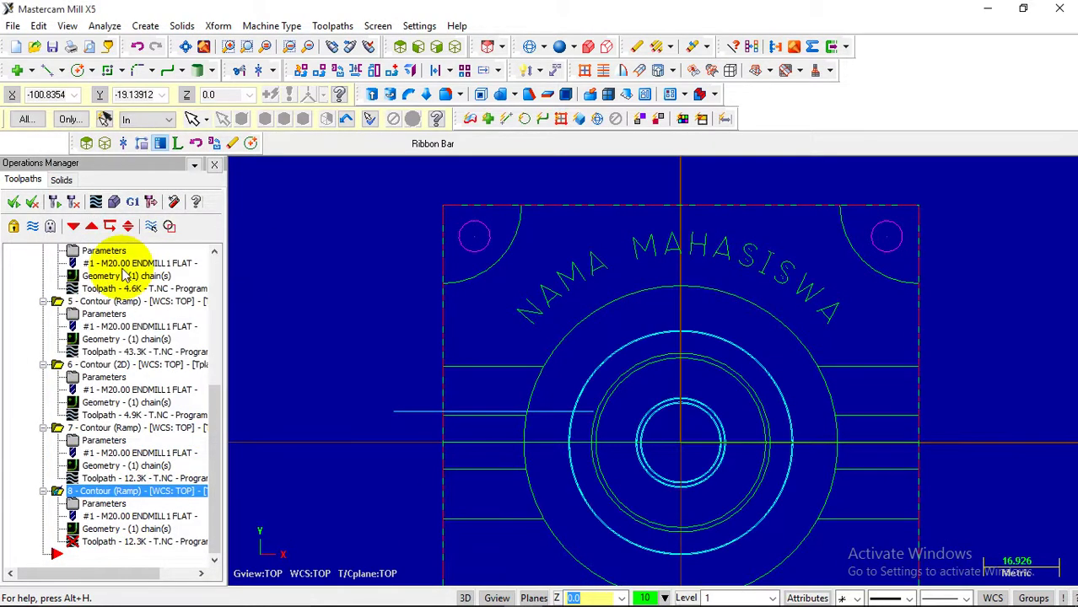
left_click(53, 202)
scroll(382, 348, "down", 2)
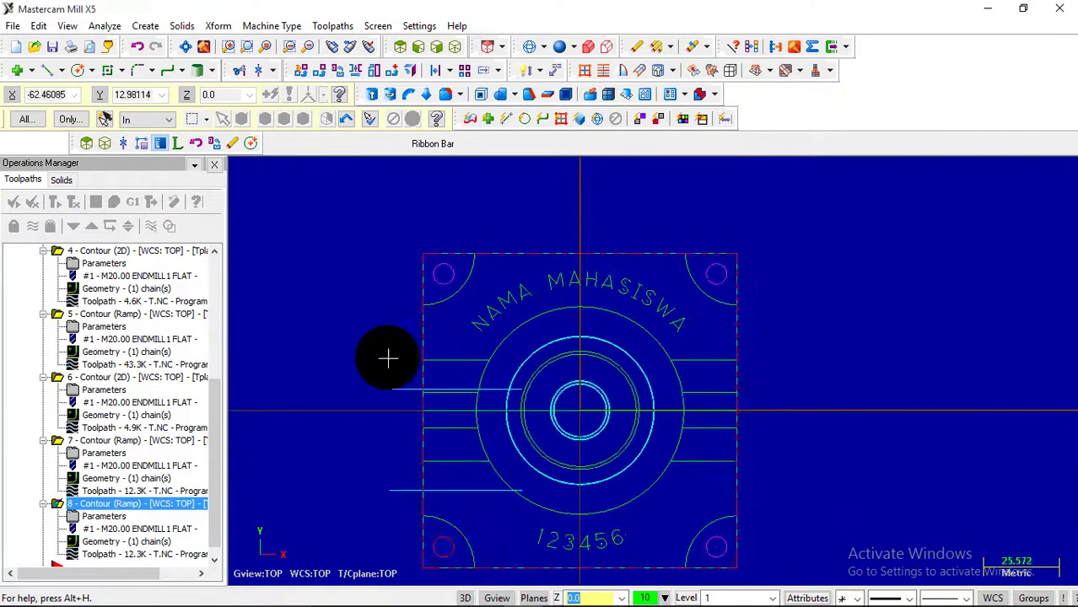
scroll(493, 531, "up", 2)
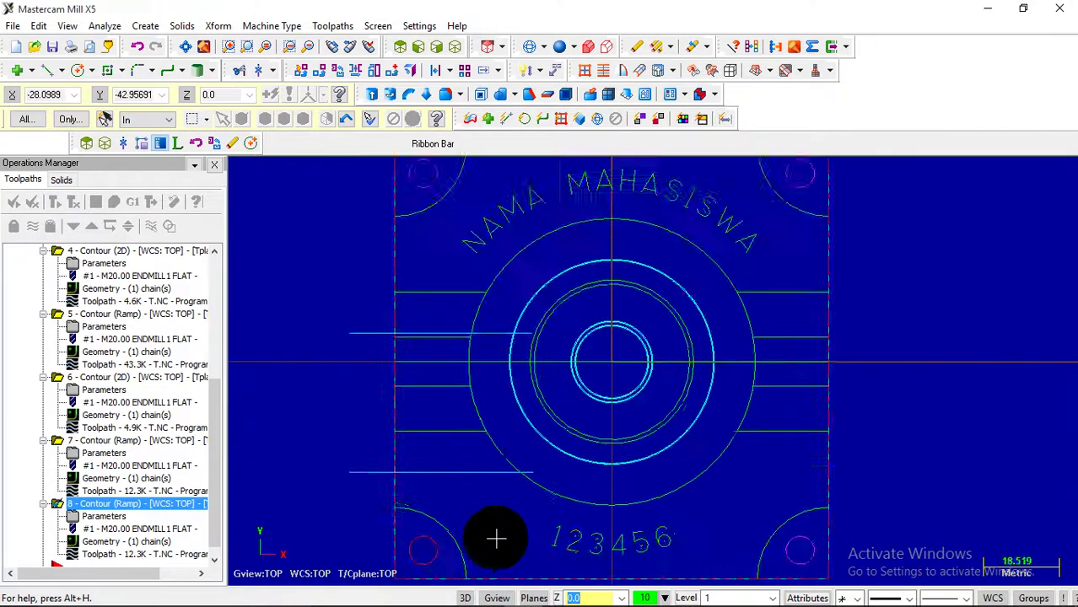
- Set operation 8's compensation direction to Left in the cut parameters and regenerate the toolpath
left_click(109, 515)
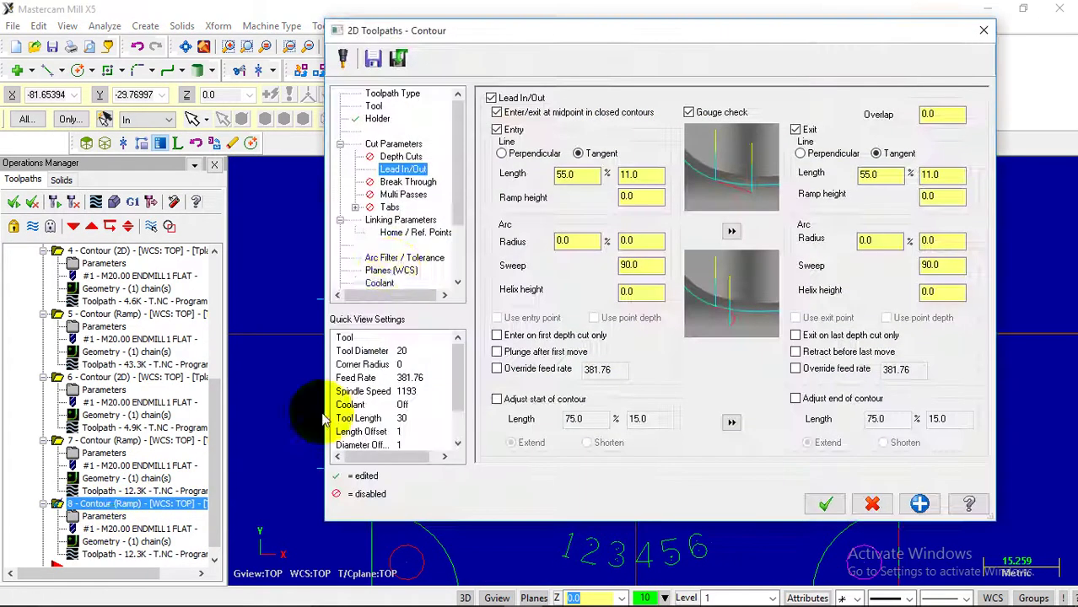
left_click(393, 144)
left_click(653, 152)
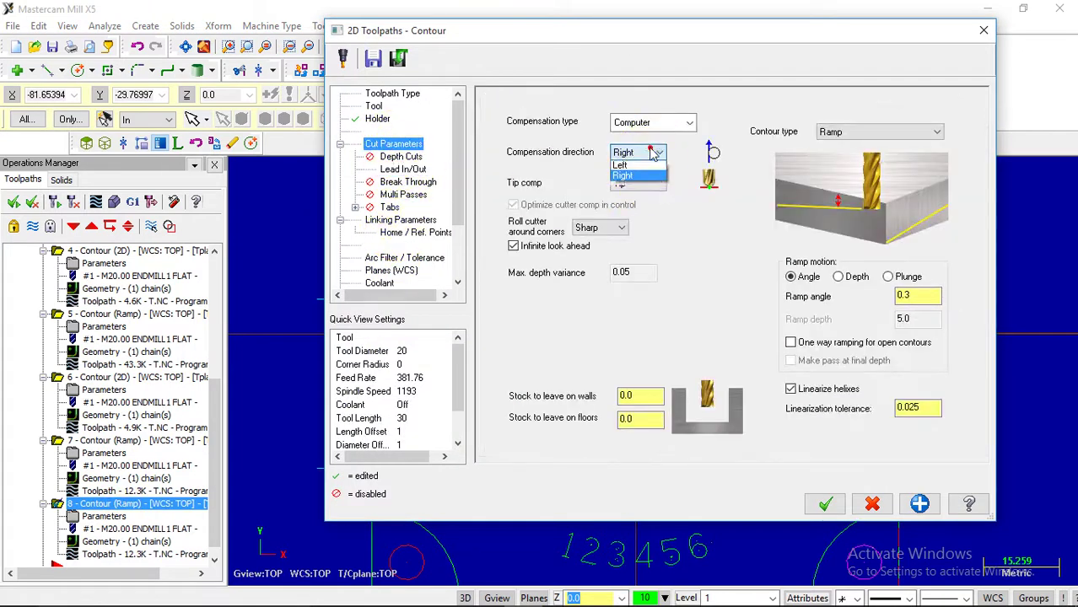
left_click(825, 504)
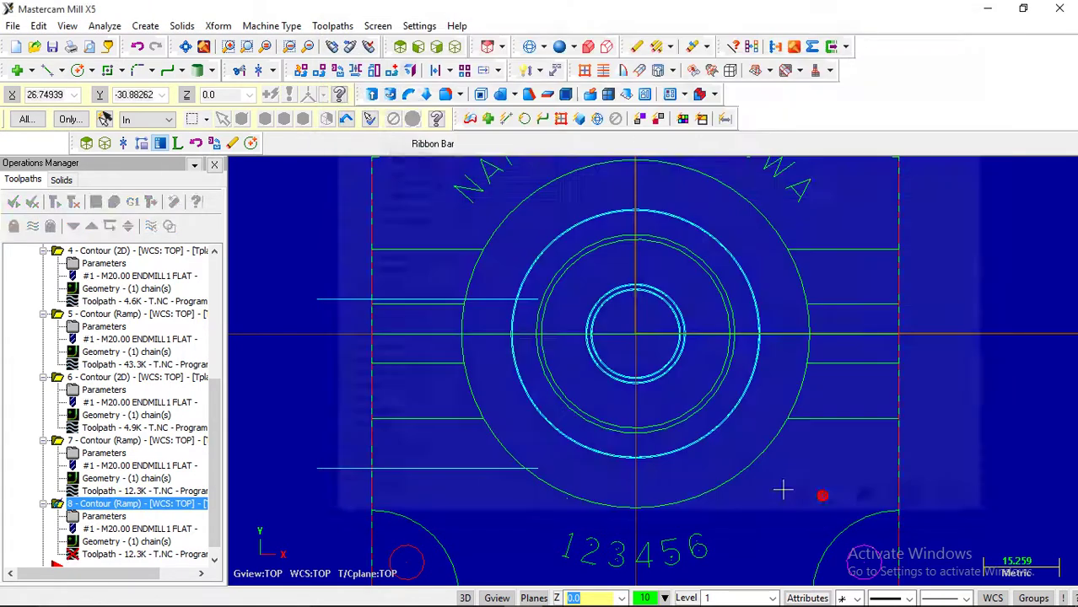
scroll(559, 361, "down", 3)
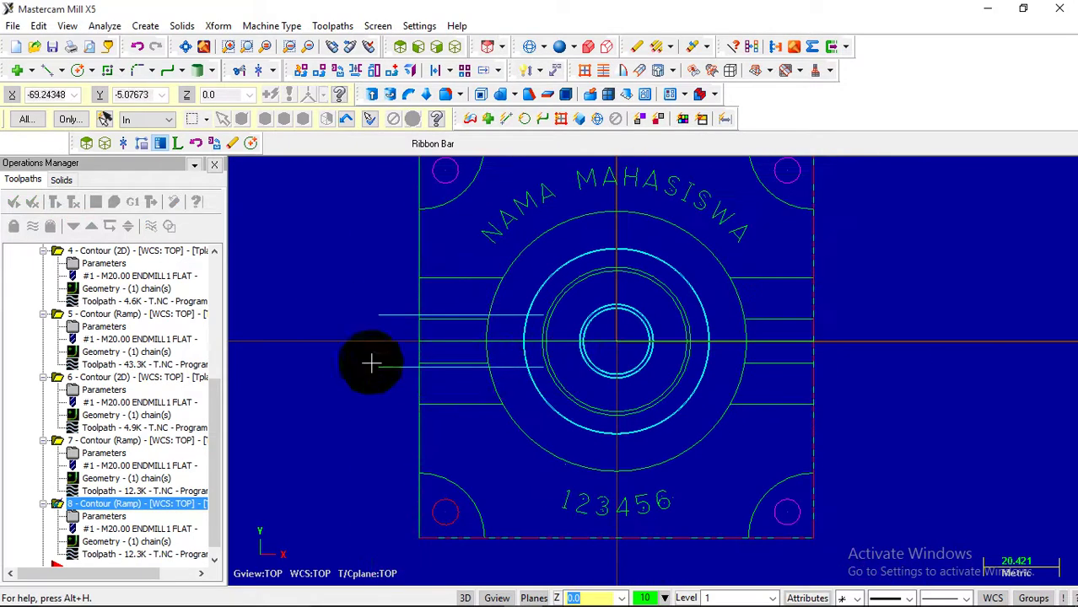
left_click(56, 221)
- Verify all operations with moves per step and moves per refresh set to 10, and examine the machined slot from a tilted view
left_click(17, 203)
left_click(114, 203)
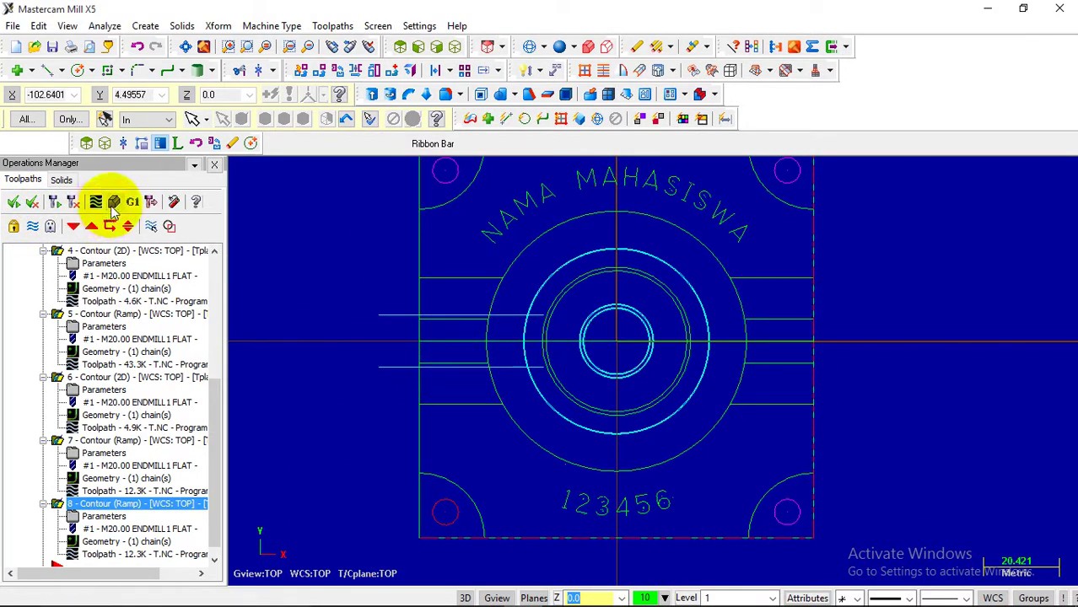
left_click(137, 98)
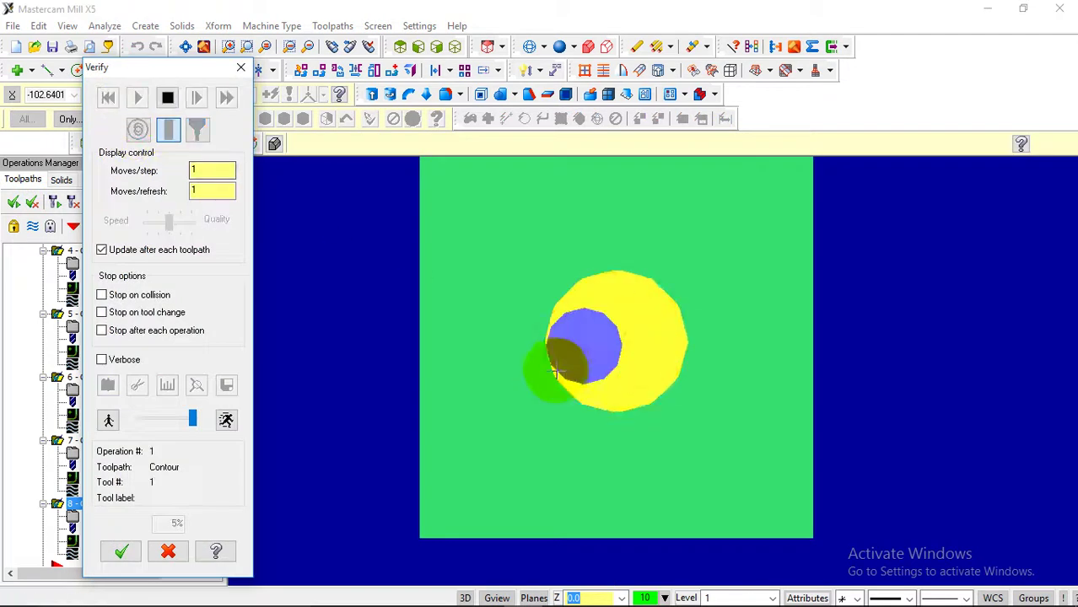
scroll(555, 366, "down", 3)
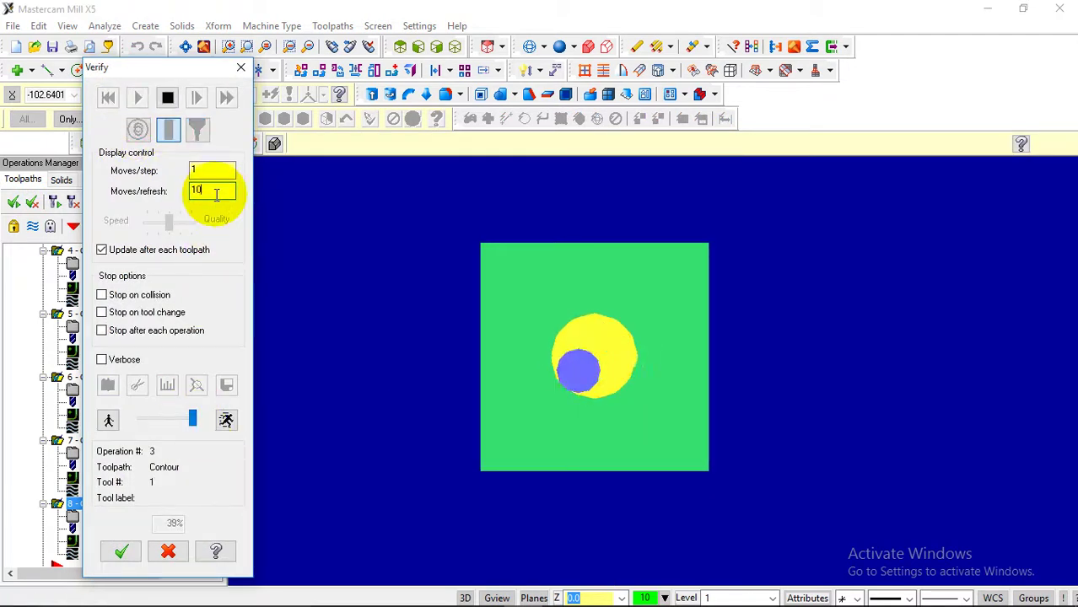
type("0")
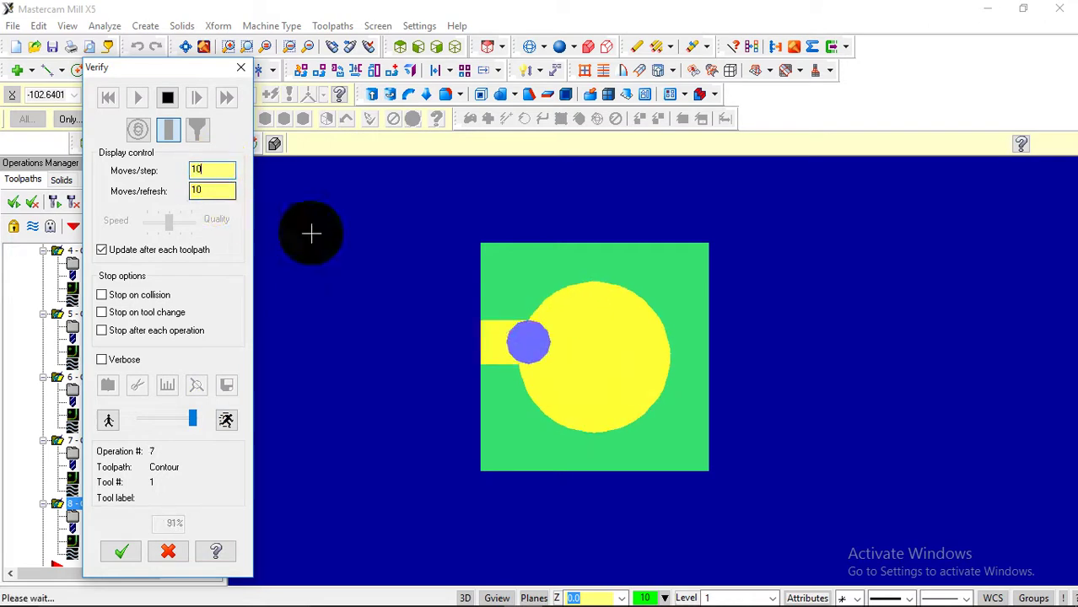
middle_click_drag(548, 381, 516, 388)
scroll(516, 388, "up", 5)
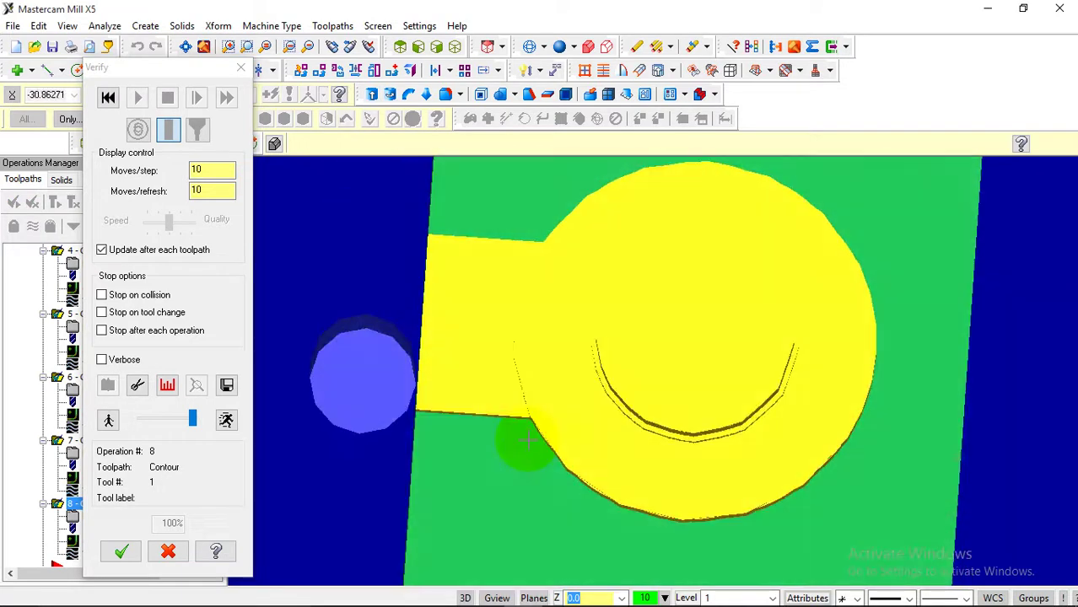
middle_click_drag(527, 438, 889, 323)
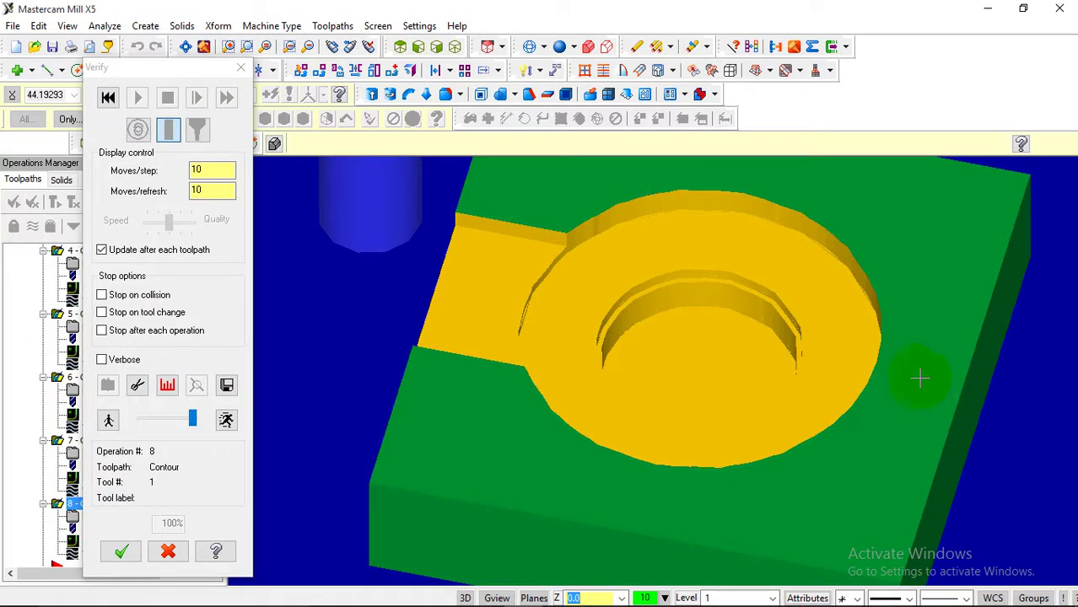
left_click(241, 67)
- Add a Mirror transform toolpath at the end of the list with contour ramp operations 7 and 8 as its source operations
scroll(207, 447, "down", 1)
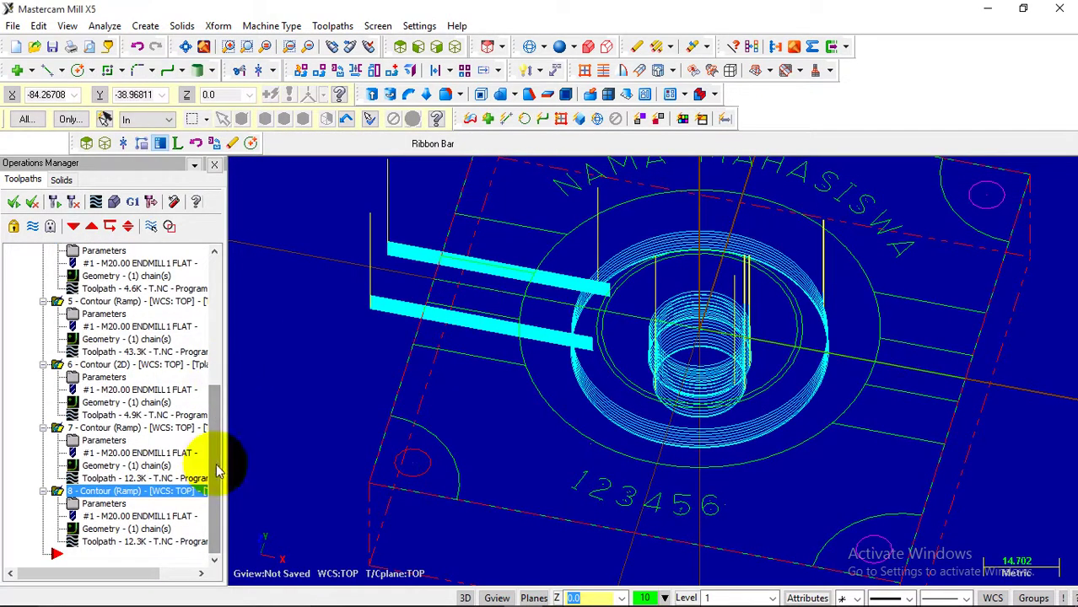
left_click(88, 555)
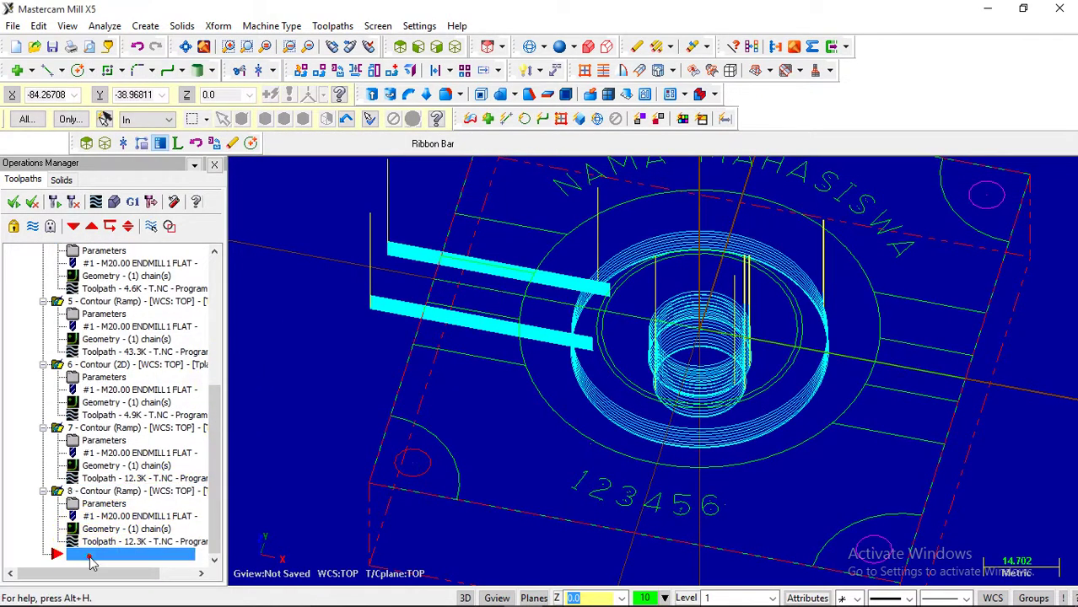
right_click(92, 563)
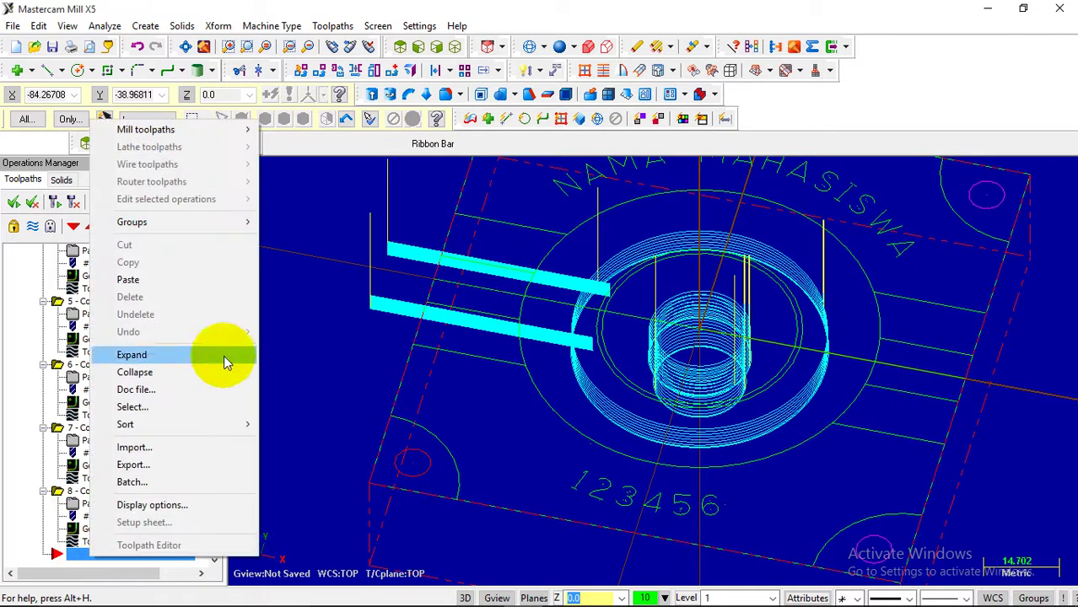
left_click(240, 129)
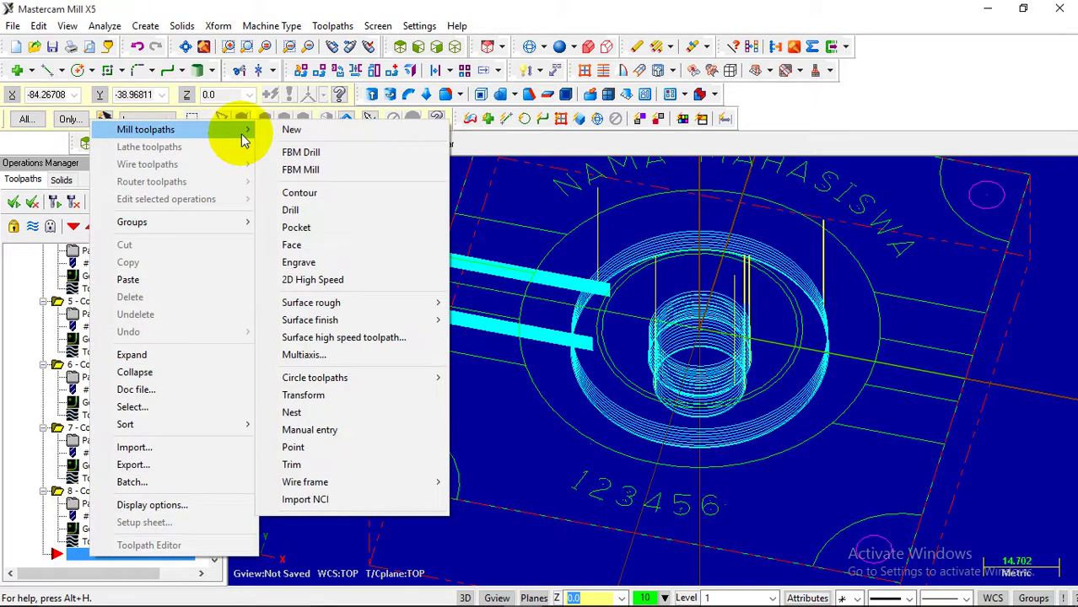
left_click(303, 395)
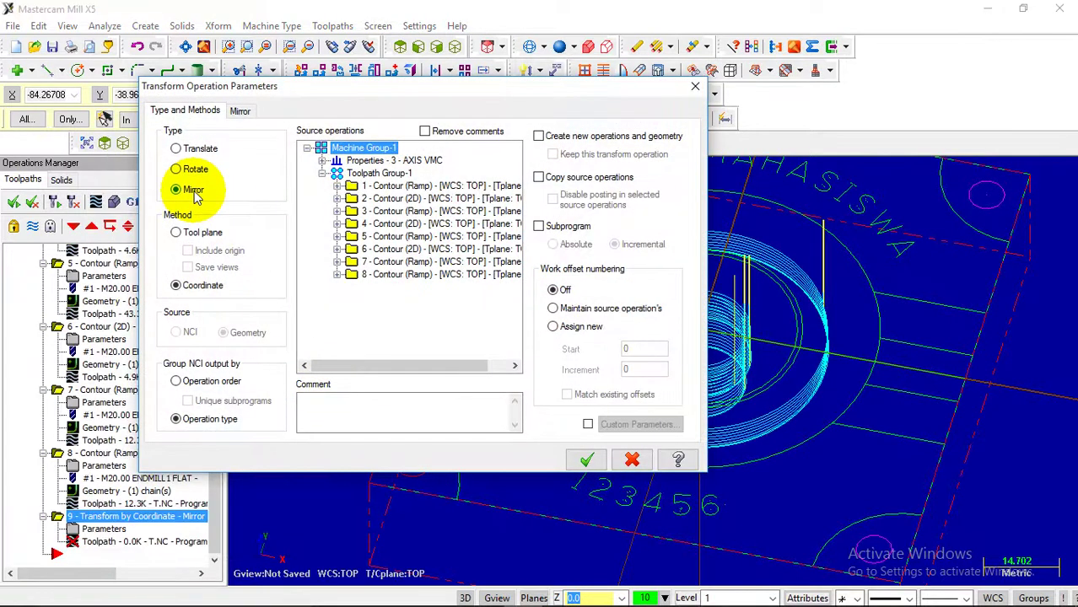
left_click(351, 261)
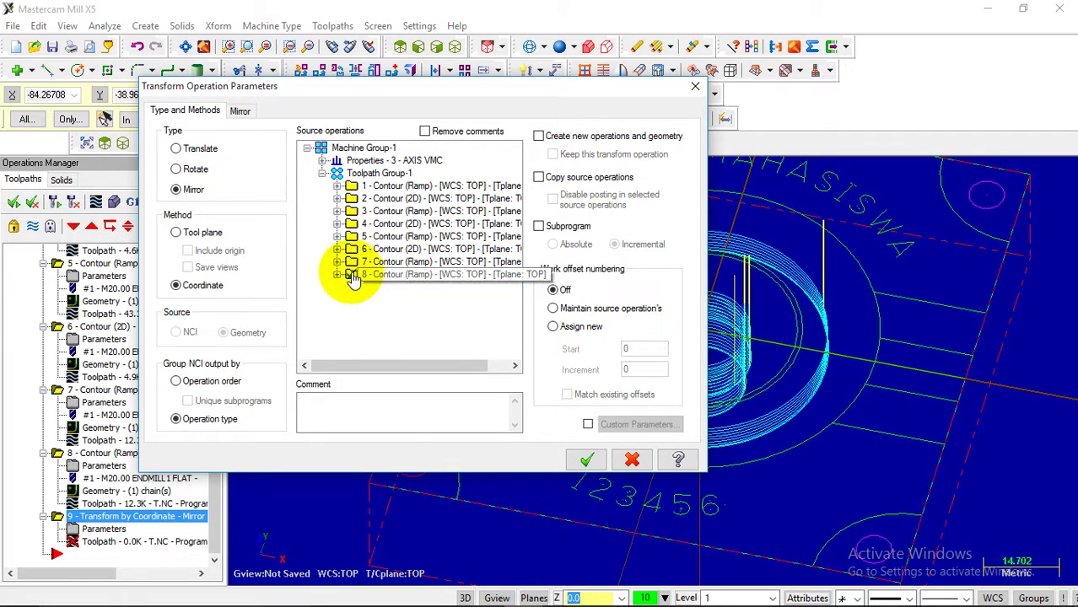
left_click(353, 275)
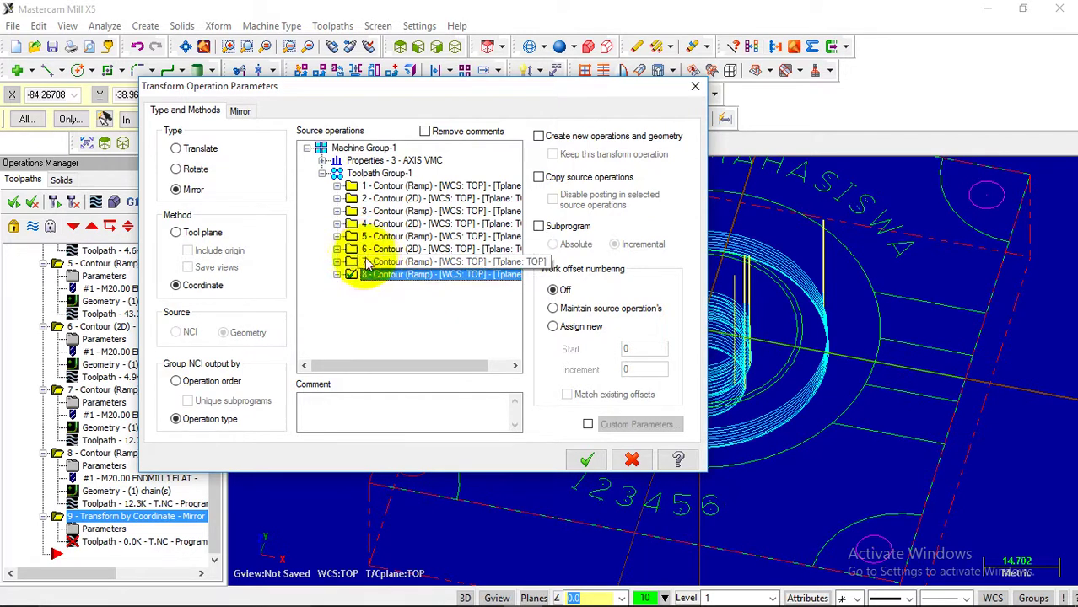
left_click(353, 262)
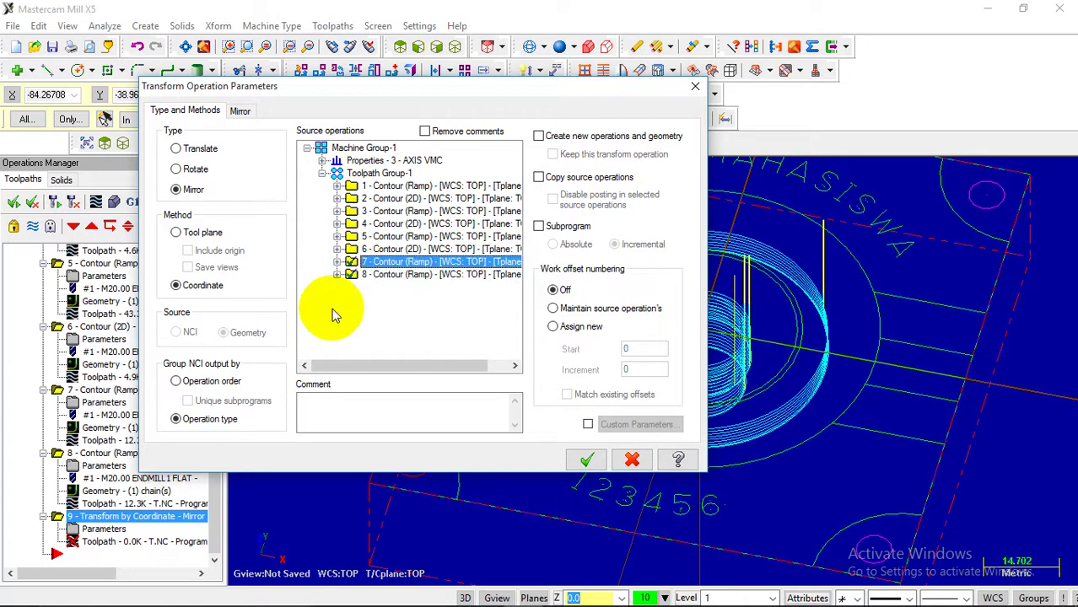
left_click(349, 262)
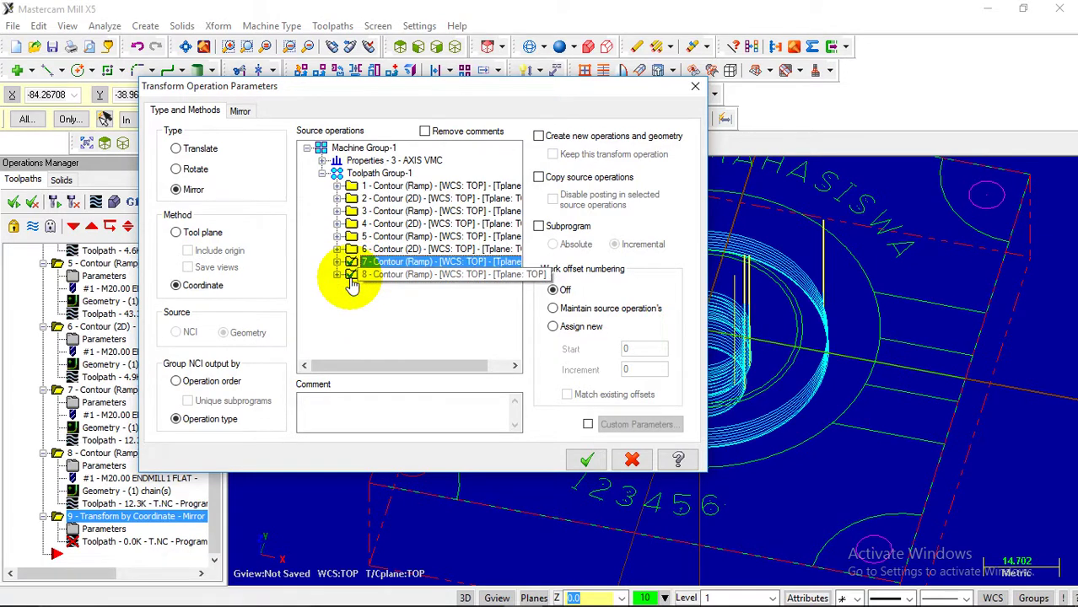
- Define the Mirror transform's axis by two points, the midpoints of the plate's upper and lower edges (0, 53 and 0, -53), and generate it
left_click(240, 111)
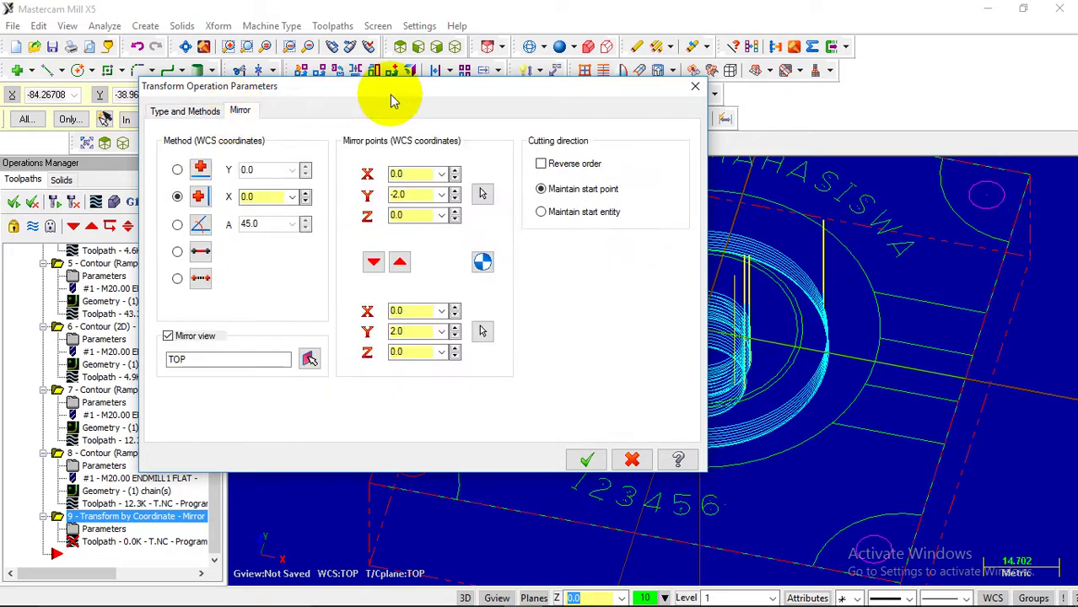
left_click(201, 279)
left_click(403, 48)
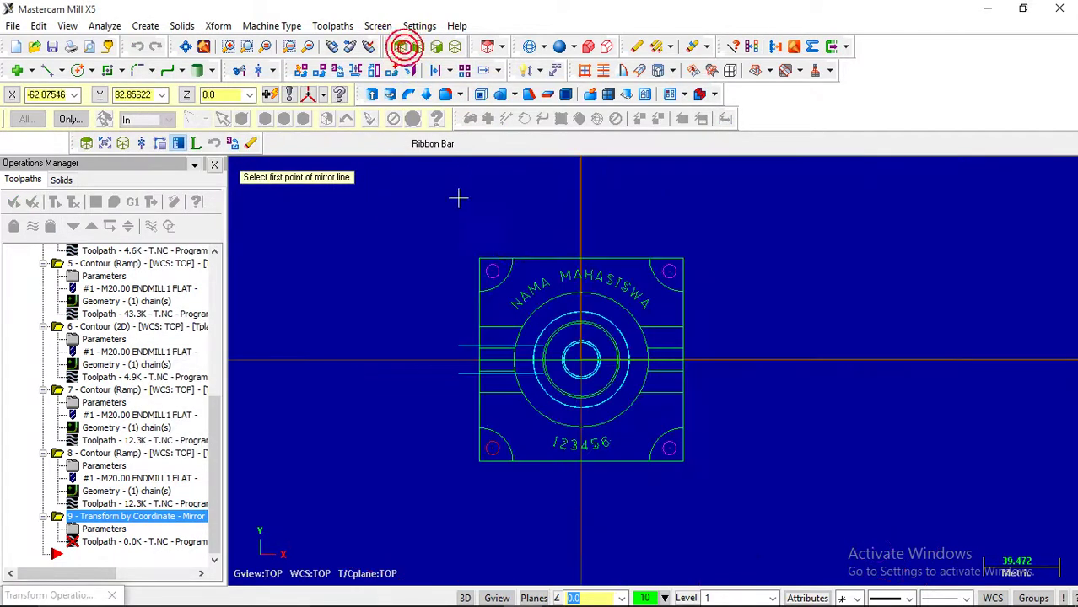
scroll(661, 392, "up", 1)
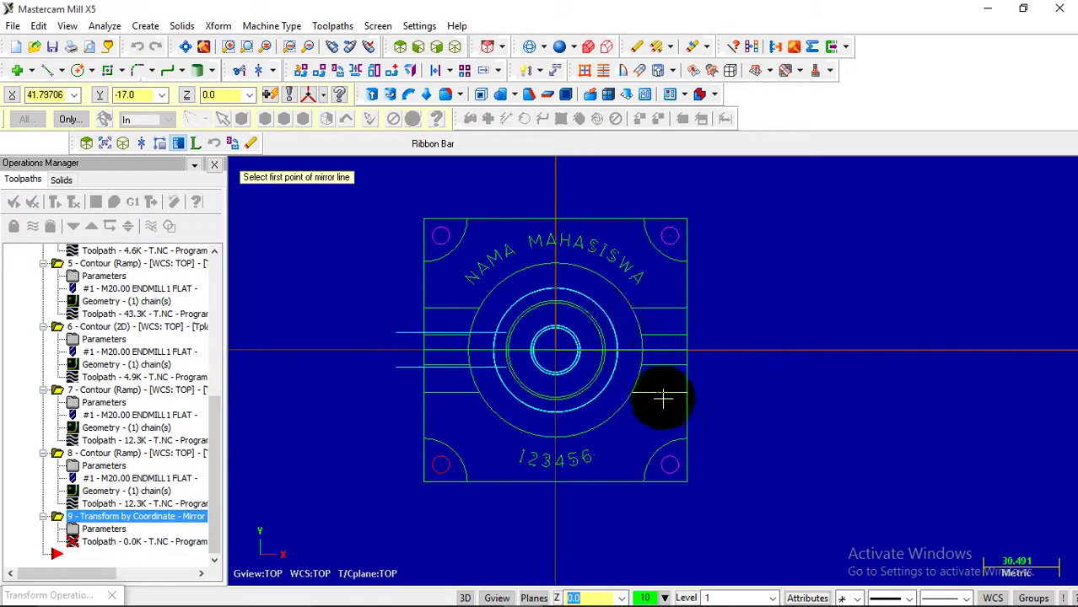
left_click(554, 219)
left_click(555, 482)
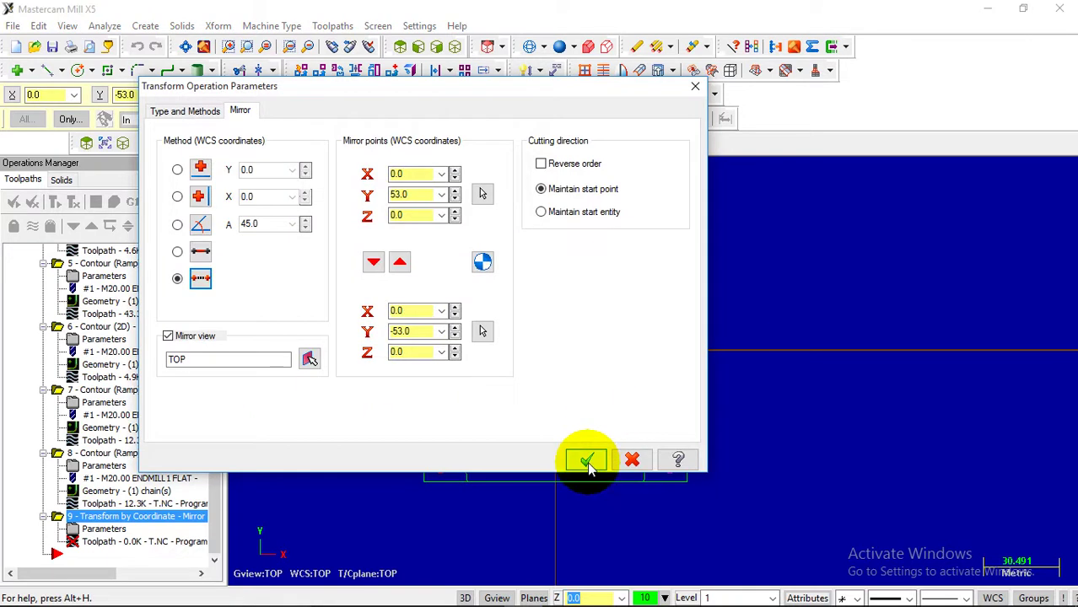
left_click(586, 460)
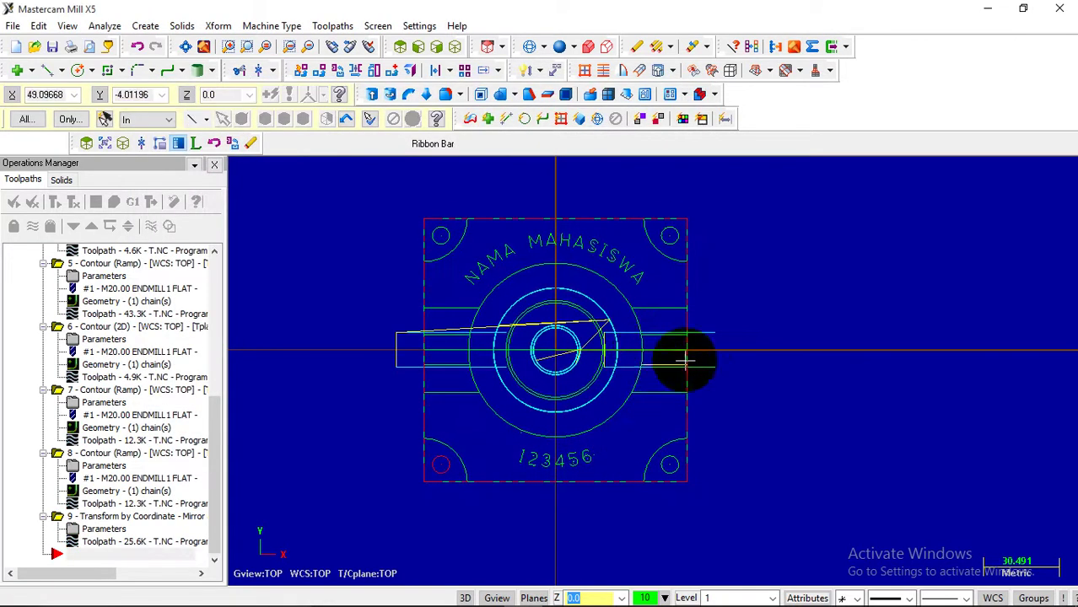
- Verify all operations, including the Mirror transform, and examine the machined slots on both sides from a tilted view
left_click(553, 338)
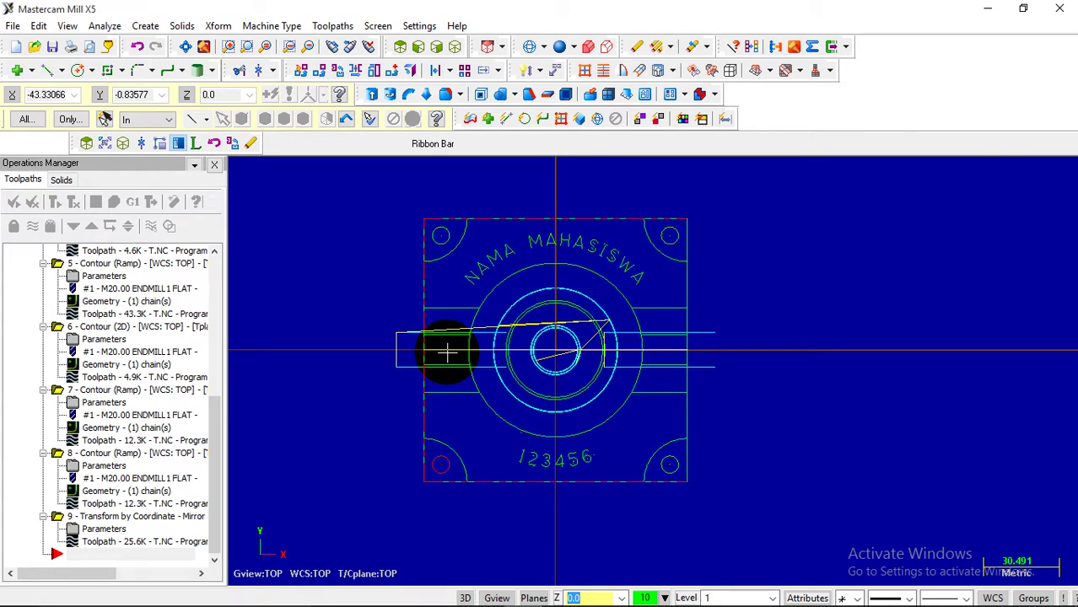
left_click(10, 228)
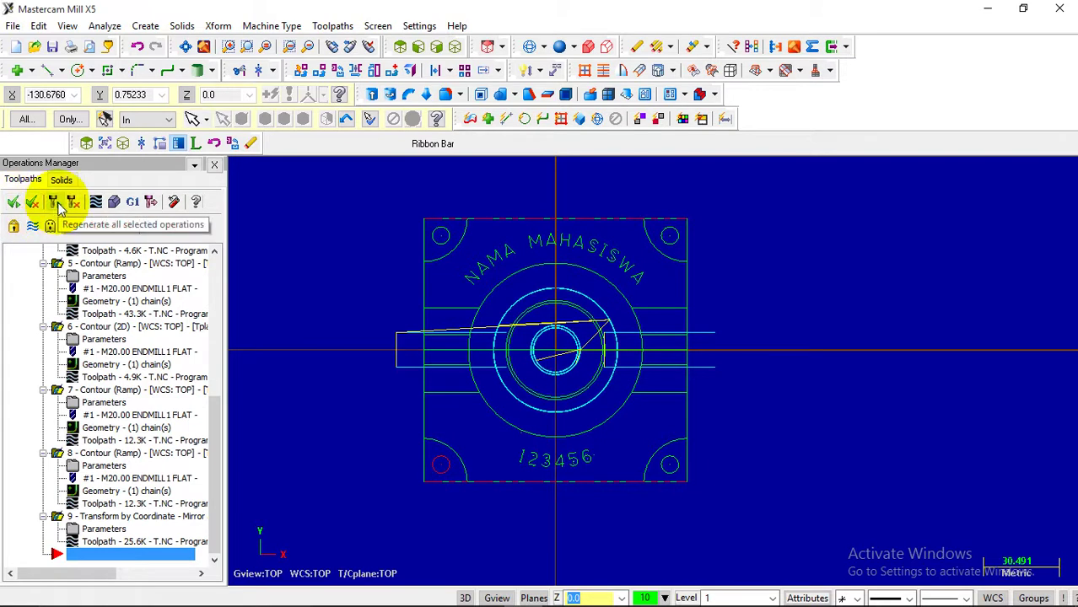
left_click(56, 204)
left_click(114, 201)
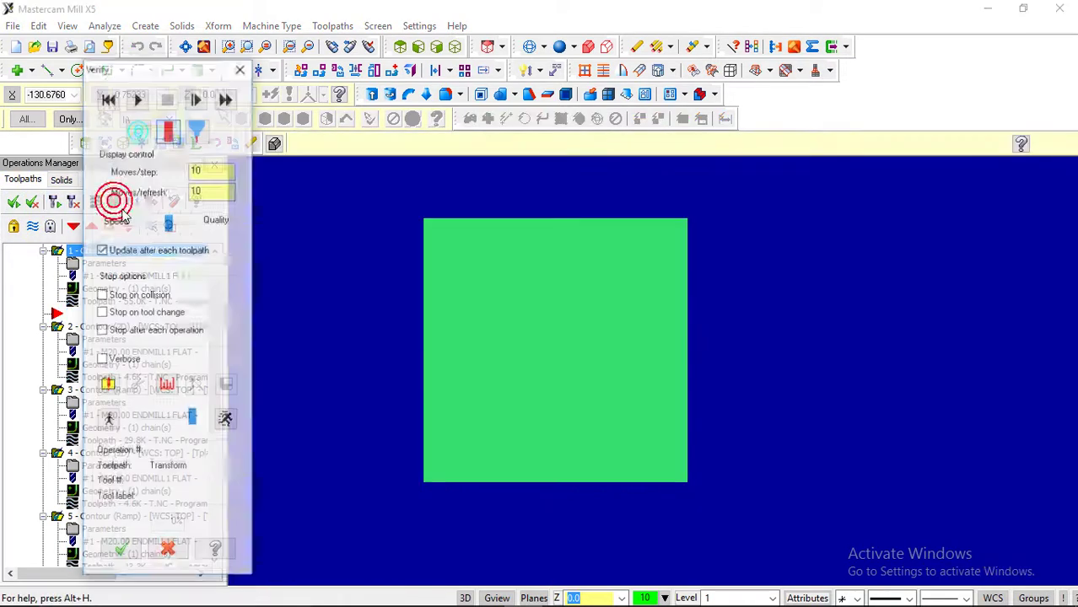
left_click(138, 98)
middle_click_drag(373, 284, 506, 303)
scroll(557, 344, "up", 2)
scroll(585, 291, "down", 1)
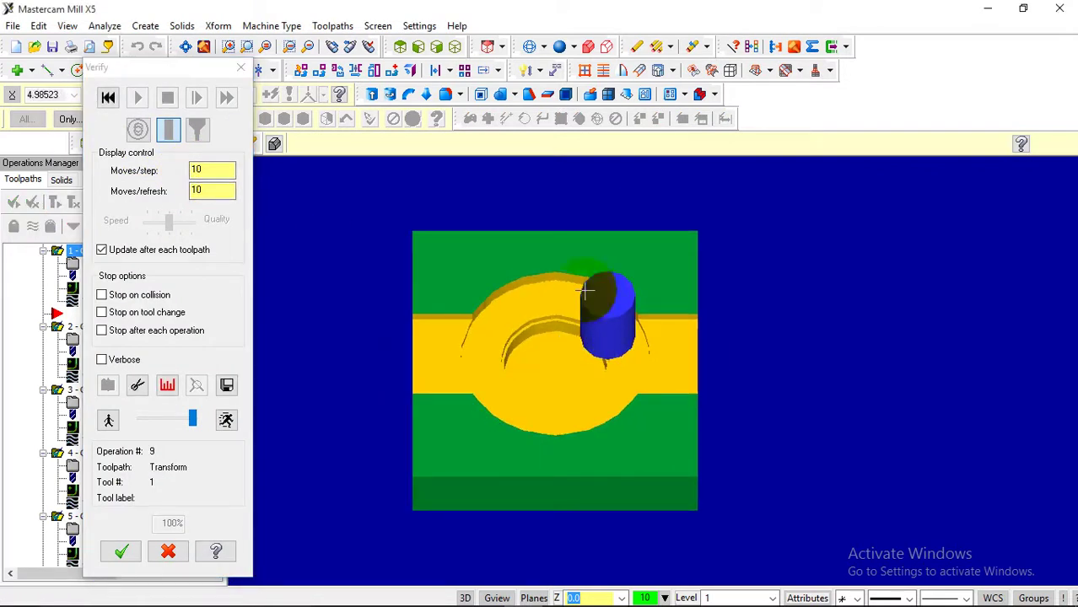
left_click(120, 552)
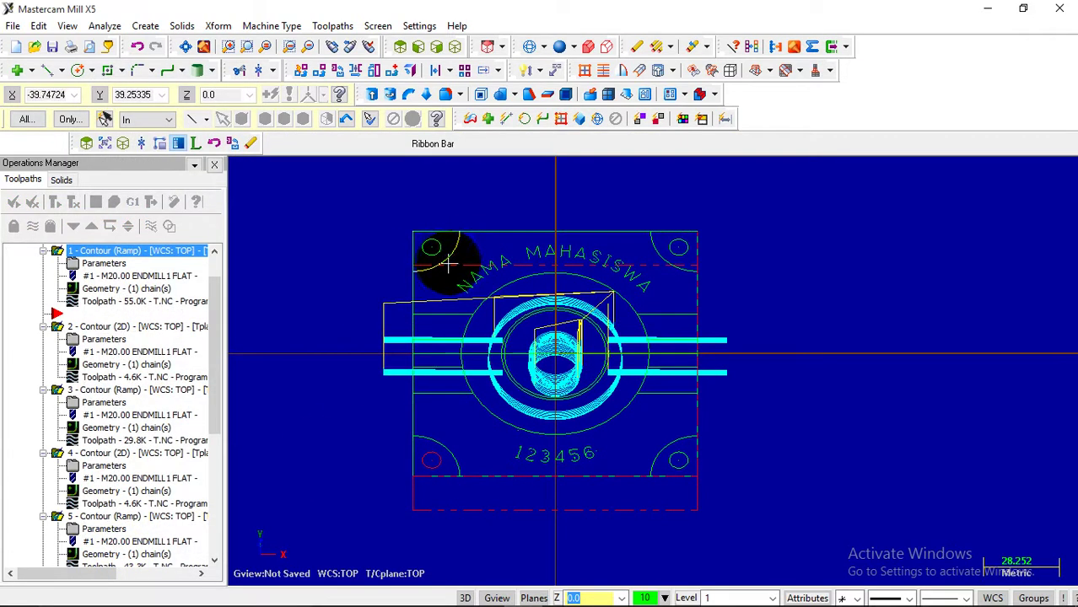
- Copy contour ramp operation 8 and move the insert arrow to the end of the operations list, below the Mirror transform
scroll(215, 325, "down", 6)
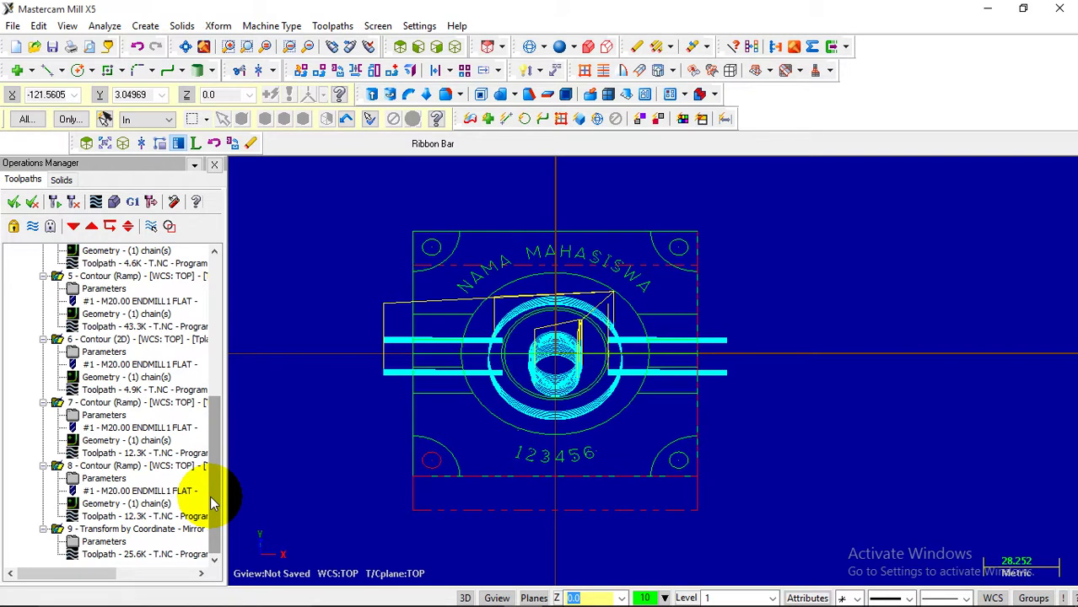
left_click(56, 403)
left_click(59, 468)
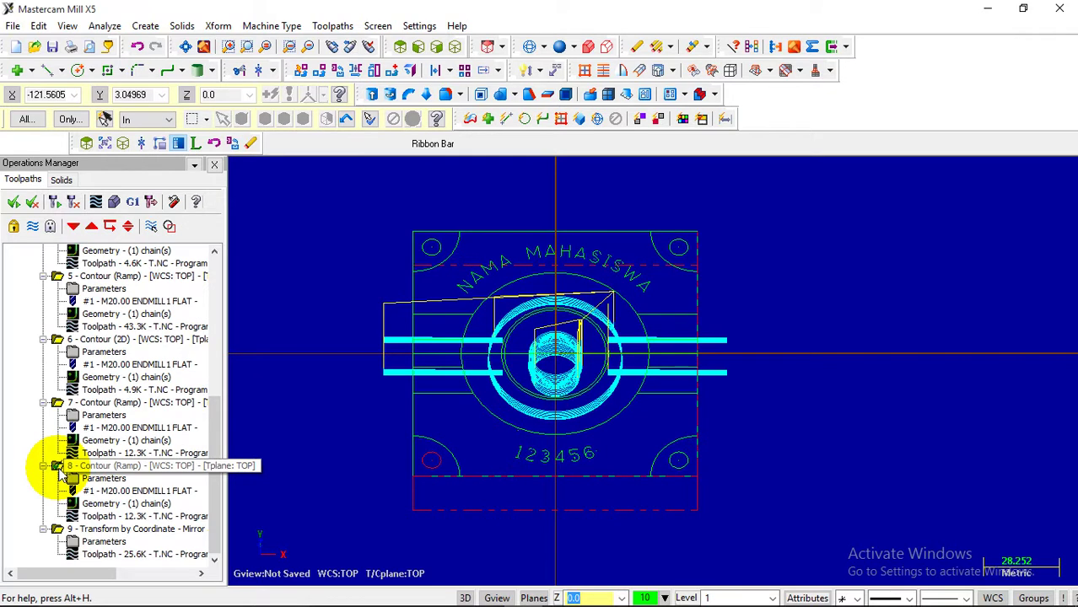
right_click(61, 475)
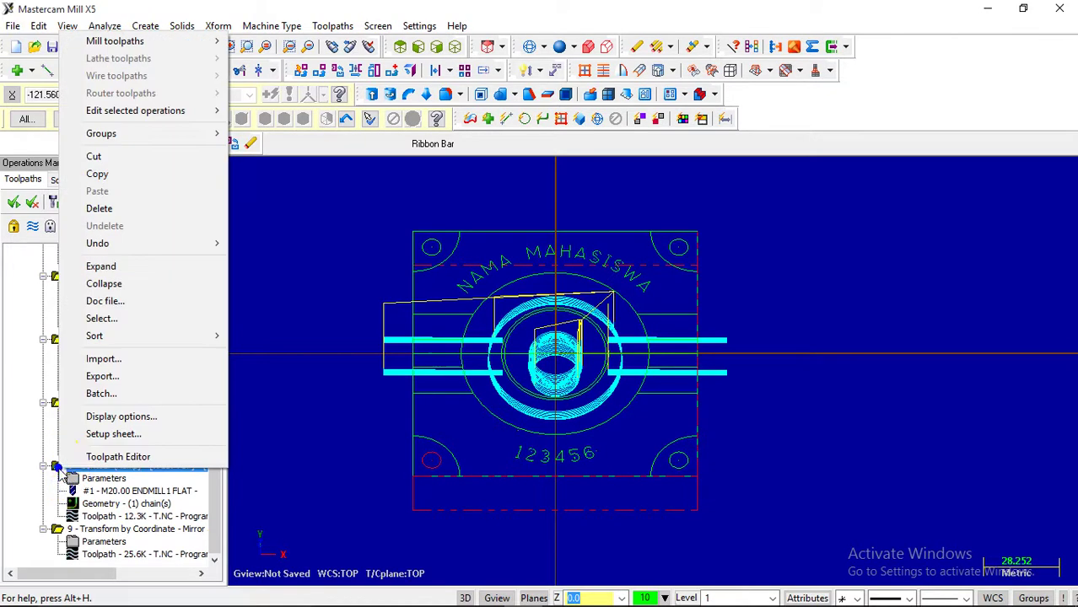
left_click(96, 174)
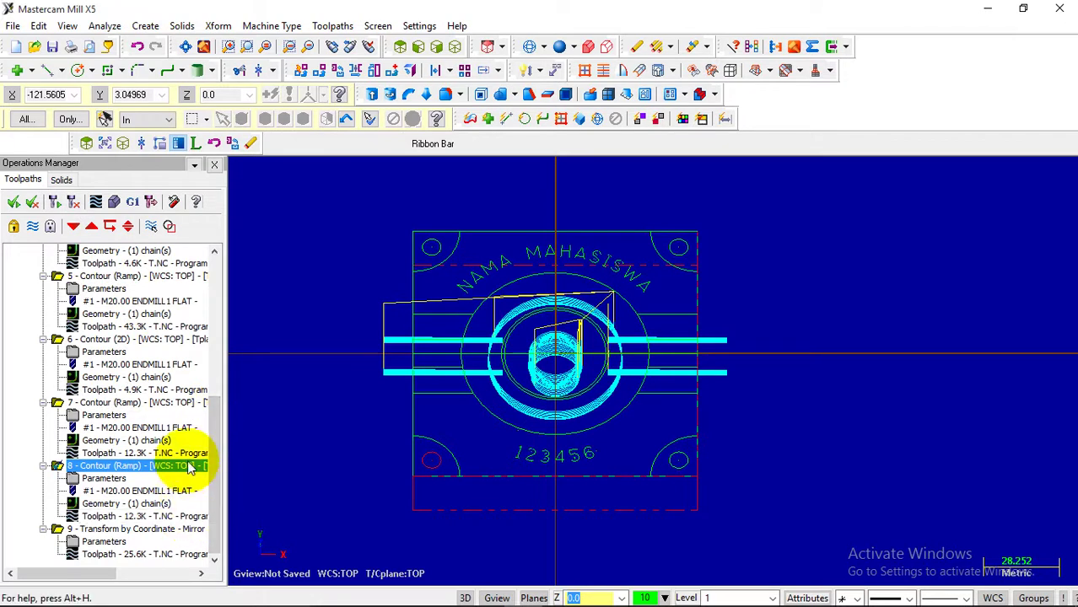
left_click(81, 228)
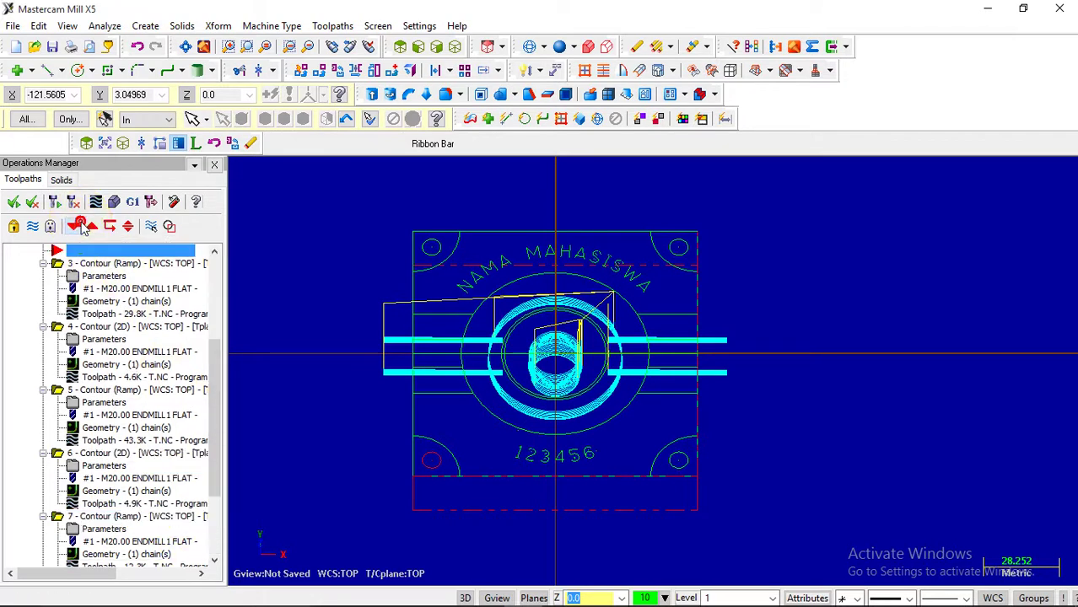
left_click(74, 227)
left_click(75, 227)
left_click(74, 227)
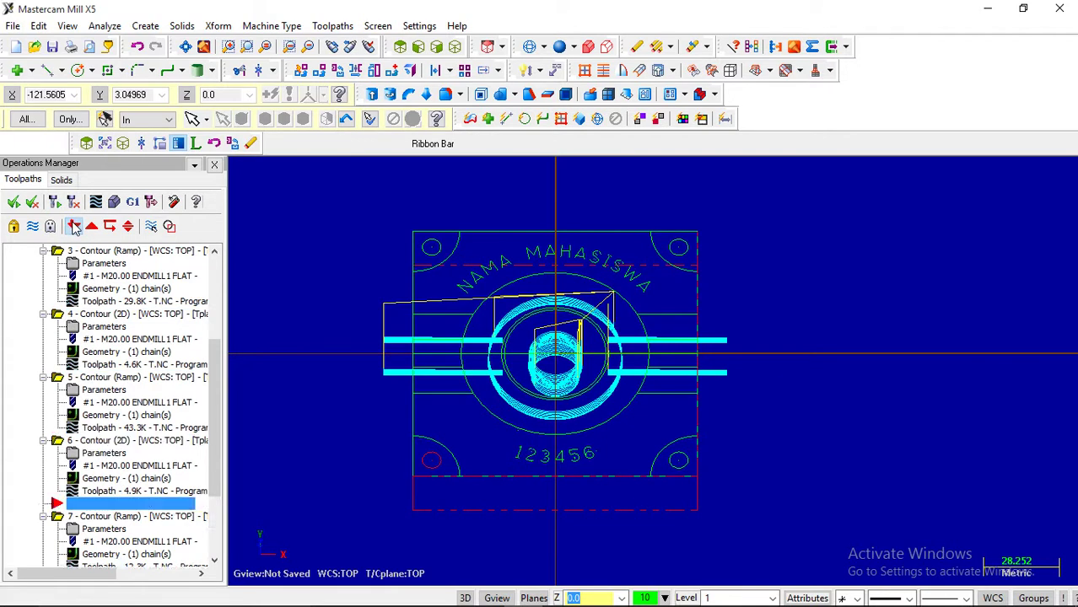
left_click(74, 228)
left_click(74, 228)
left_click(99, 554)
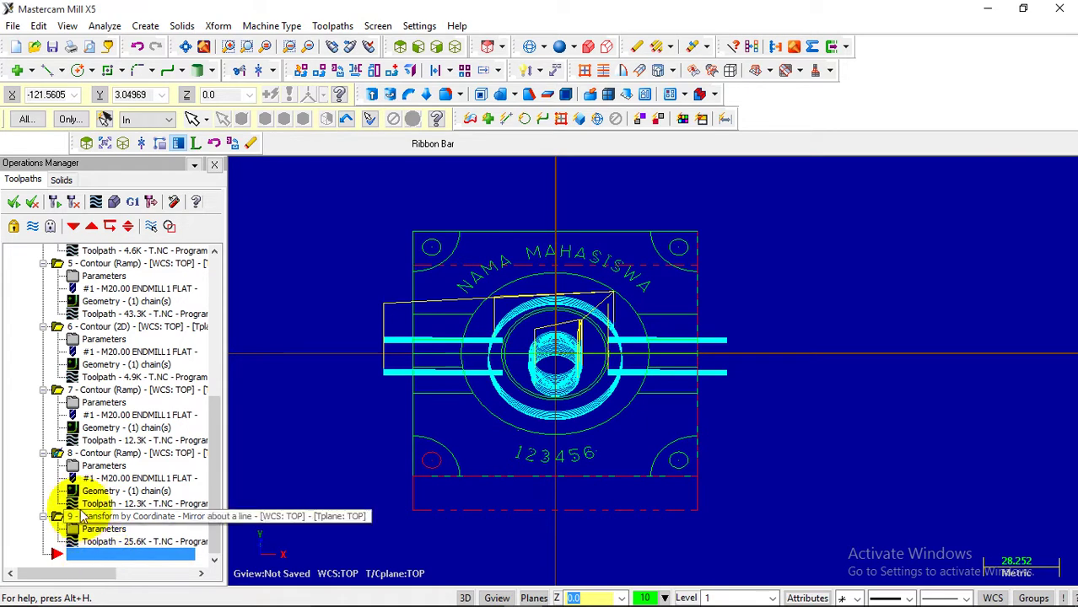
- Paste a duplicate of contour ramp operation 8 at the end of the operations list
right_click(61, 453)
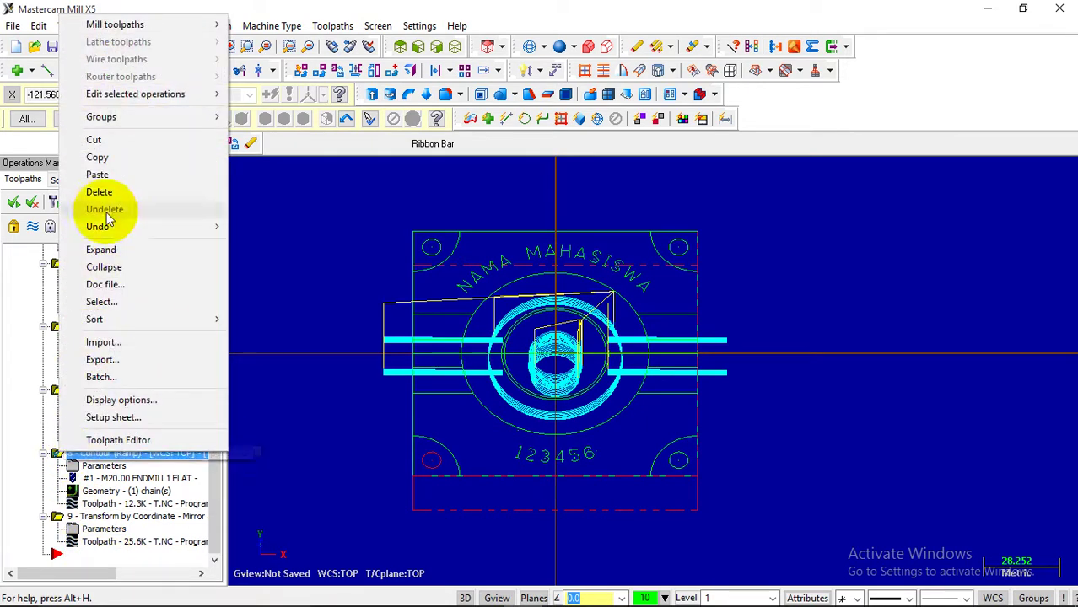
left_click(97, 157)
left_click(99, 554)
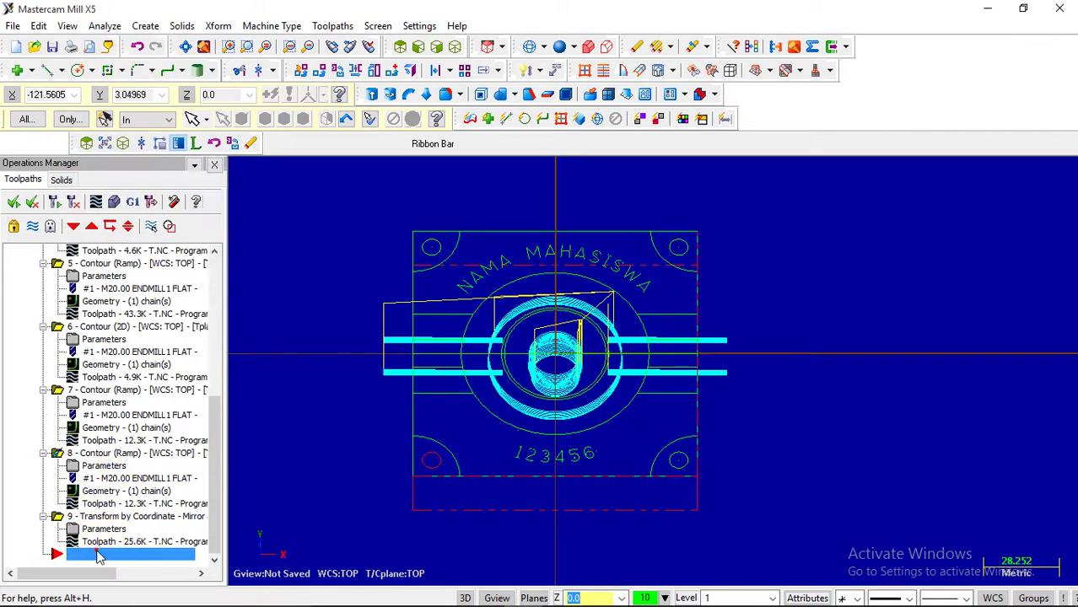
right_click(98, 554)
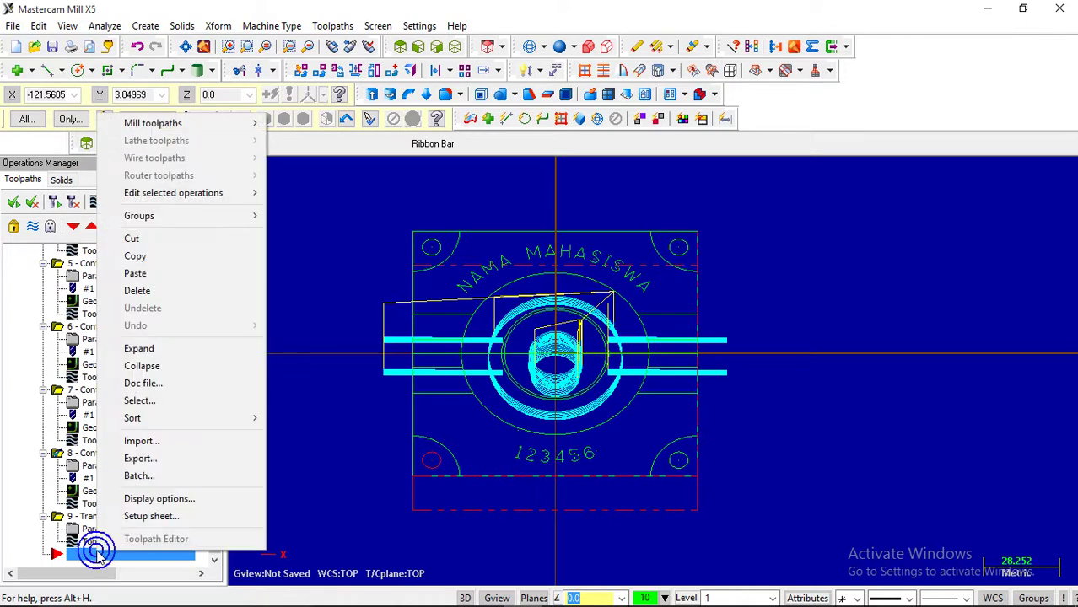
left_click(151, 274)
- Rechain operation 10 to the arc at the plate's upper-left corner as a single entity
left_click(93, 529)
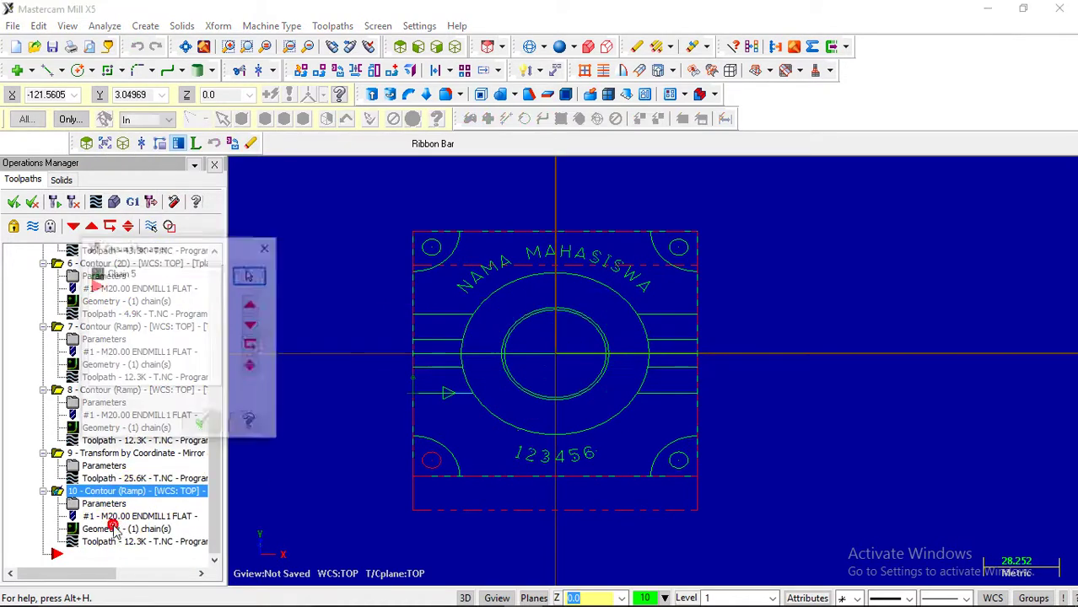
left_click(132, 324)
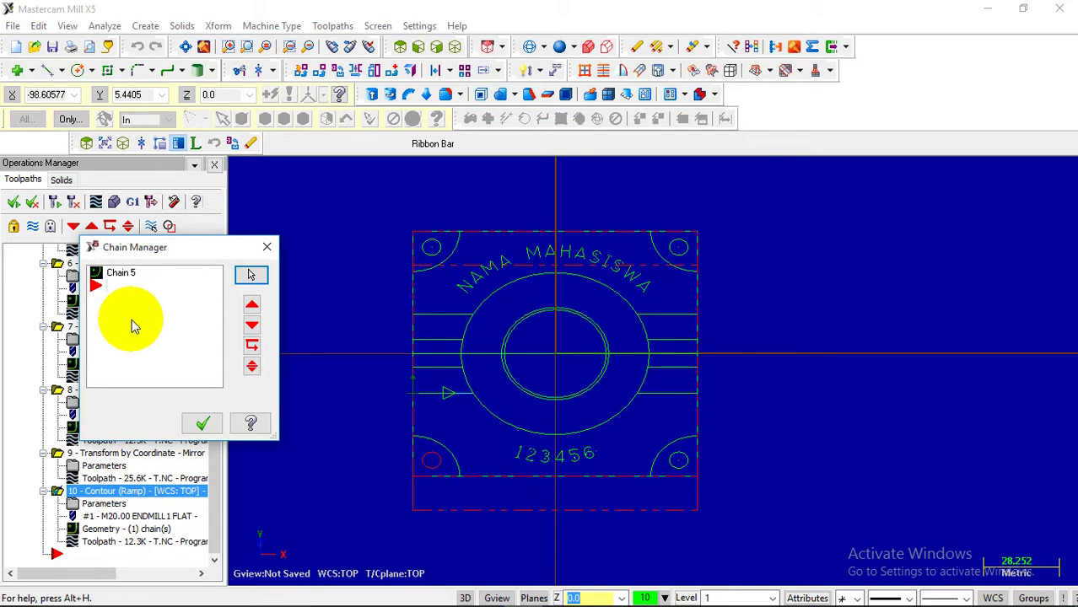
right_click(131, 320)
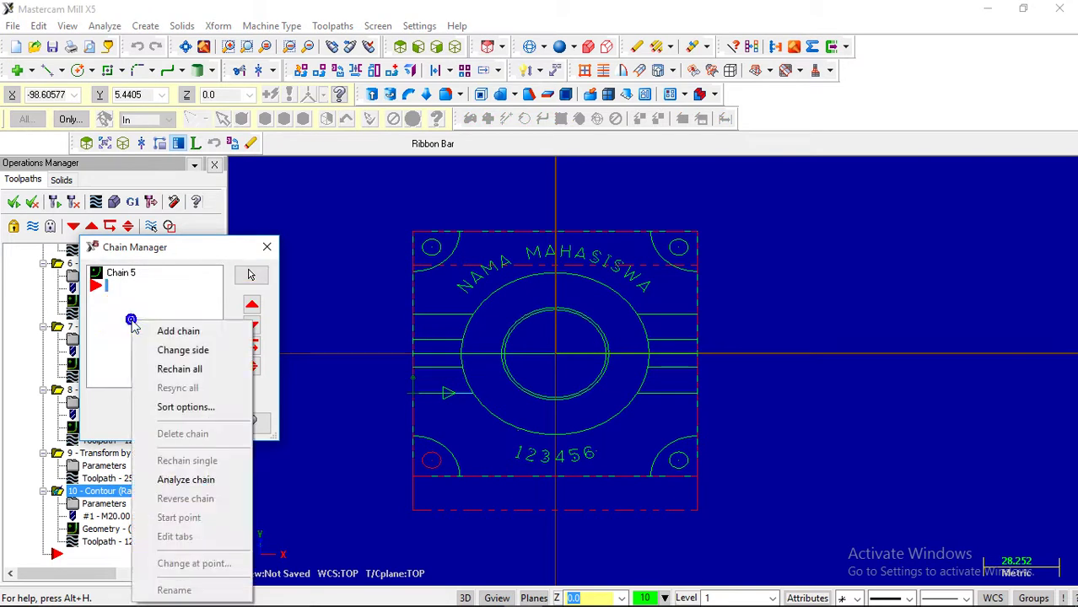
left_click(173, 369)
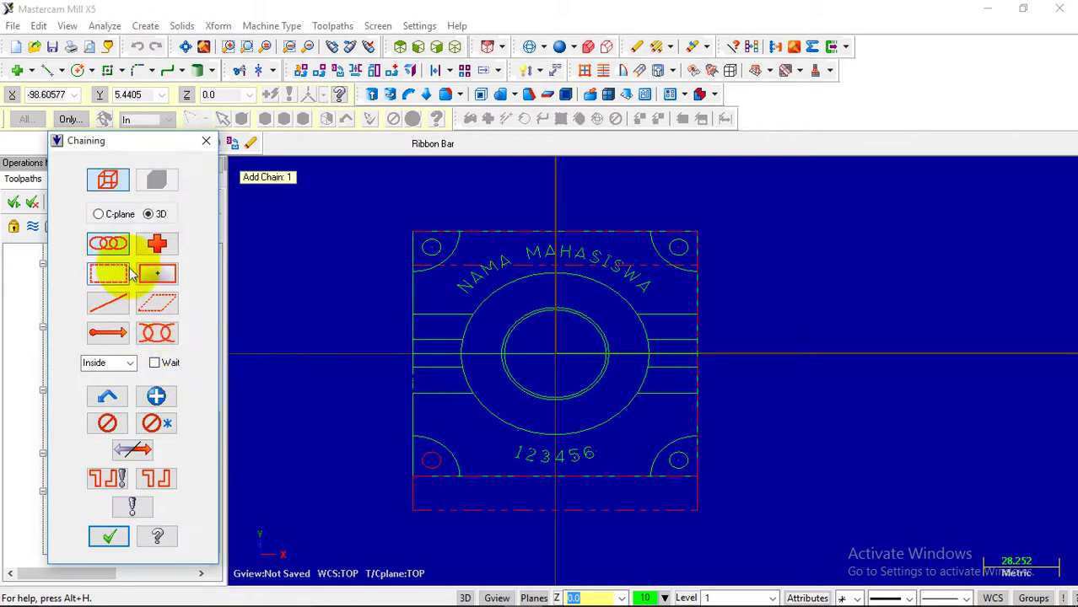
left_click(122, 304)
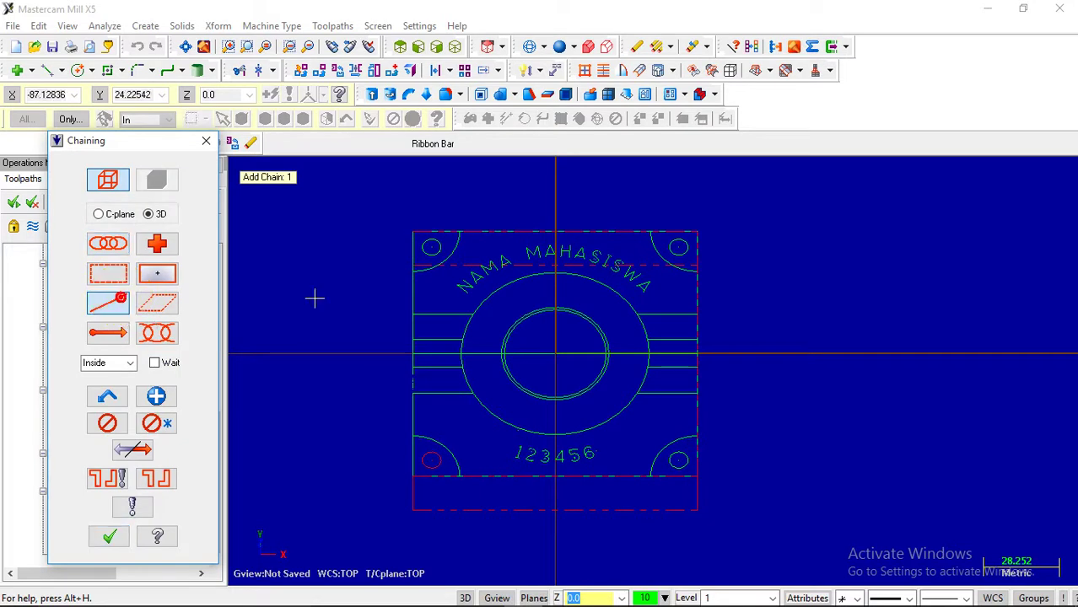
left_click(425, 270)
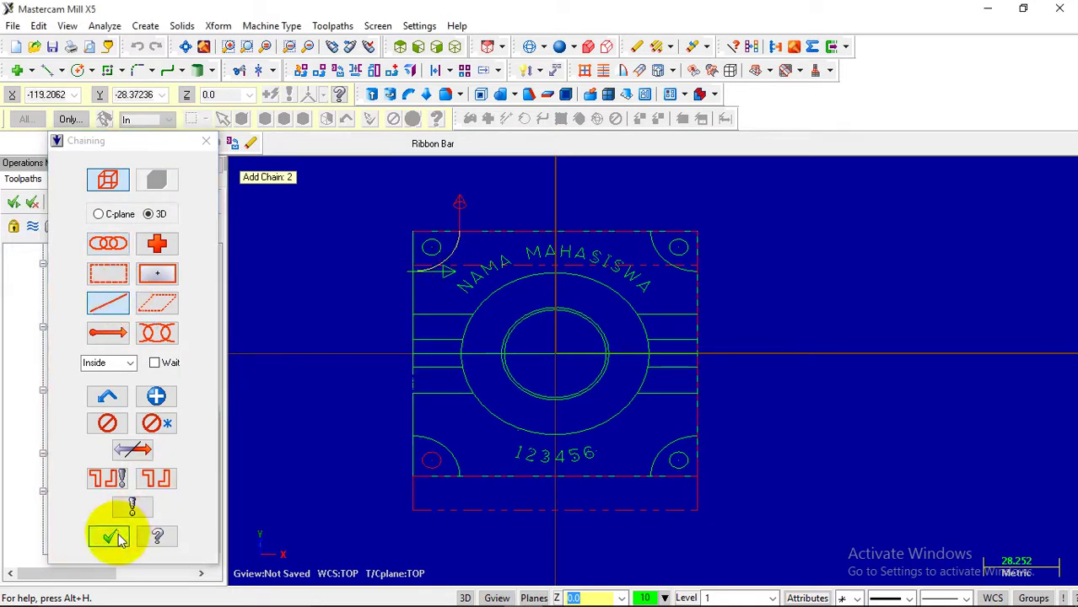
left_click(109, 537)
left_click(203, 424)
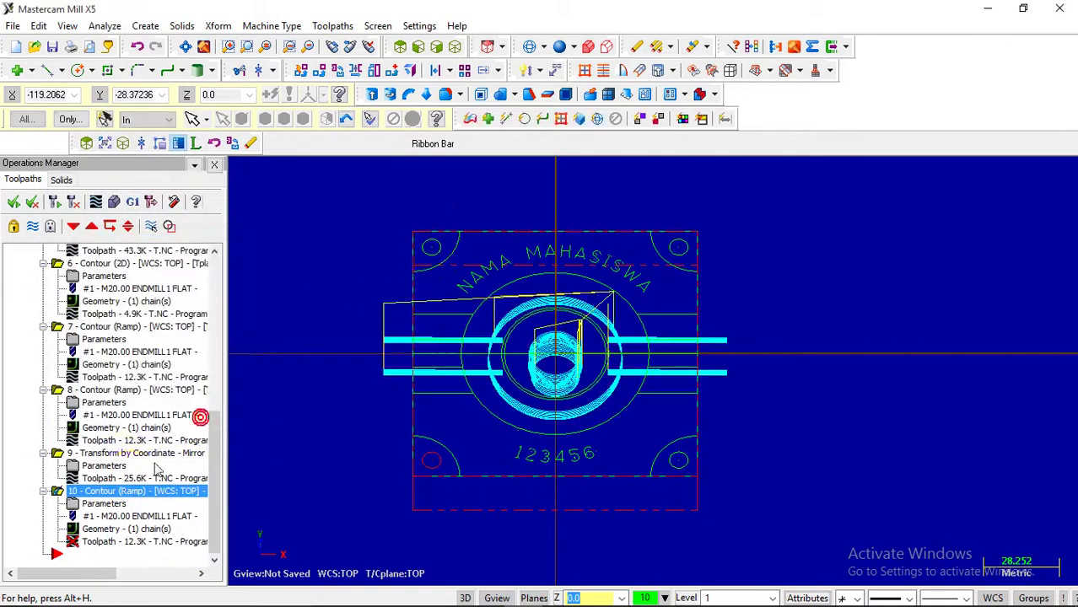
- Open operation 10's parameters, and switch to Foxit Reader to check the corner step's depth in the drawing's Section B-B
left_click(117, 504)
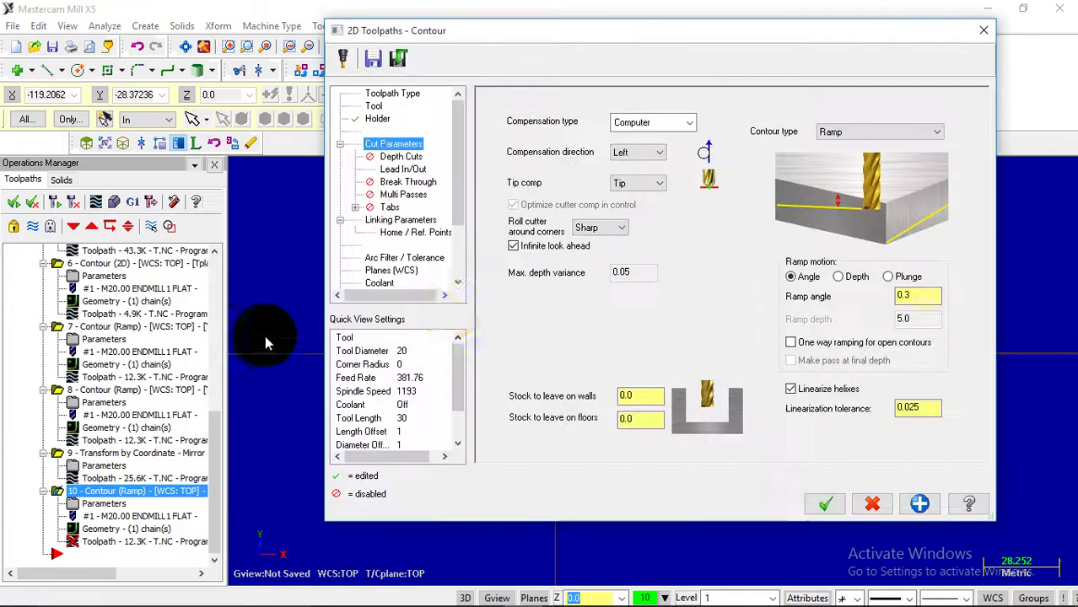
mouse_move(455, 601)
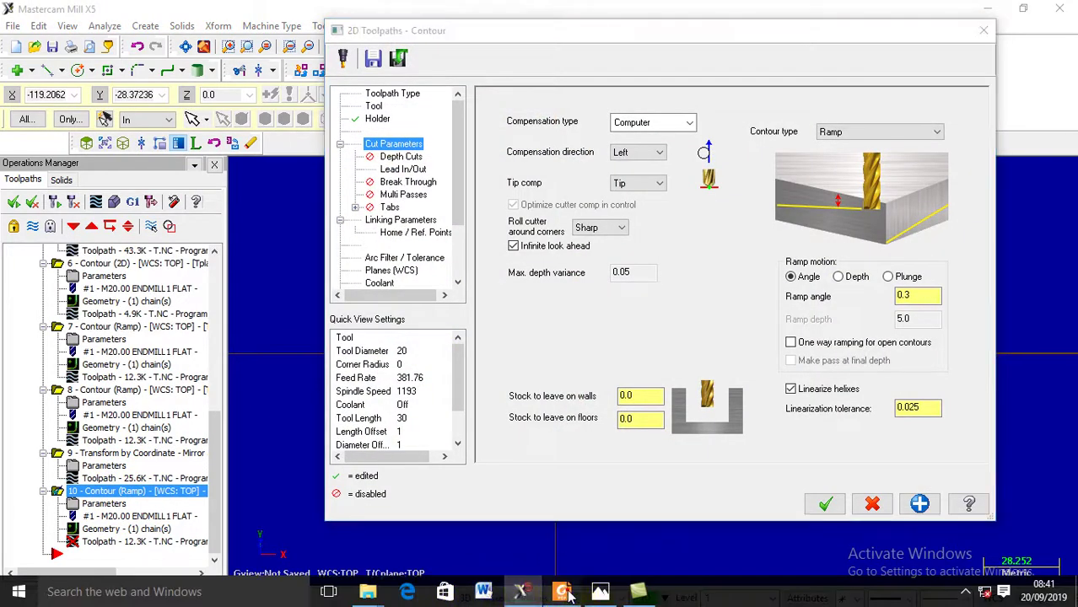
left_click(561, 592)
scroll(767, 403, "down", 5)
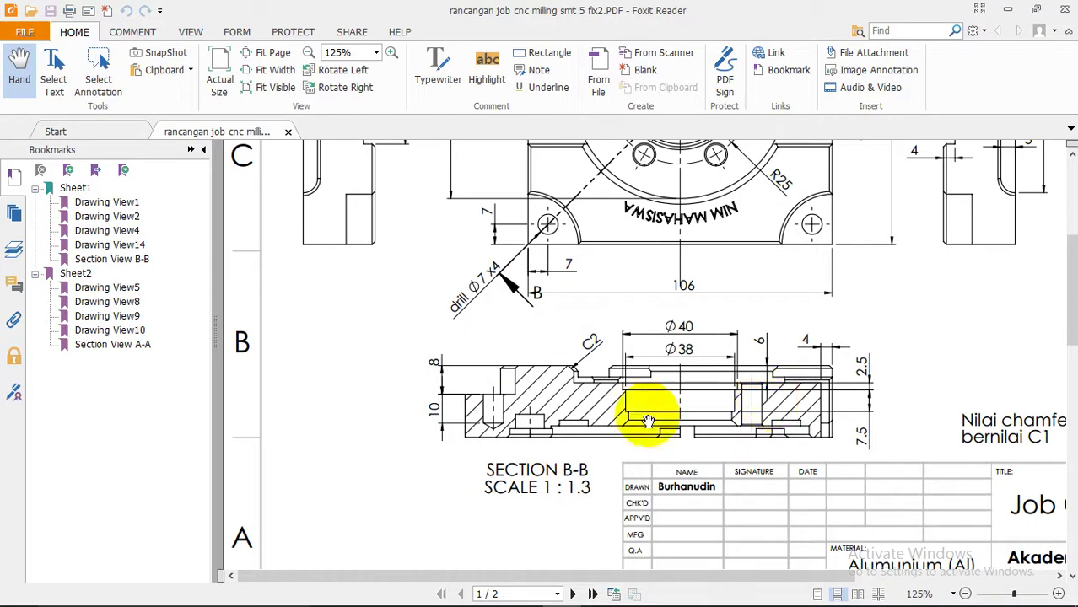
- Switch back to Mastercam, set operation 10's linking depth to -8, and regenerate the toolpath in the top view
mouse_move(482, 600)
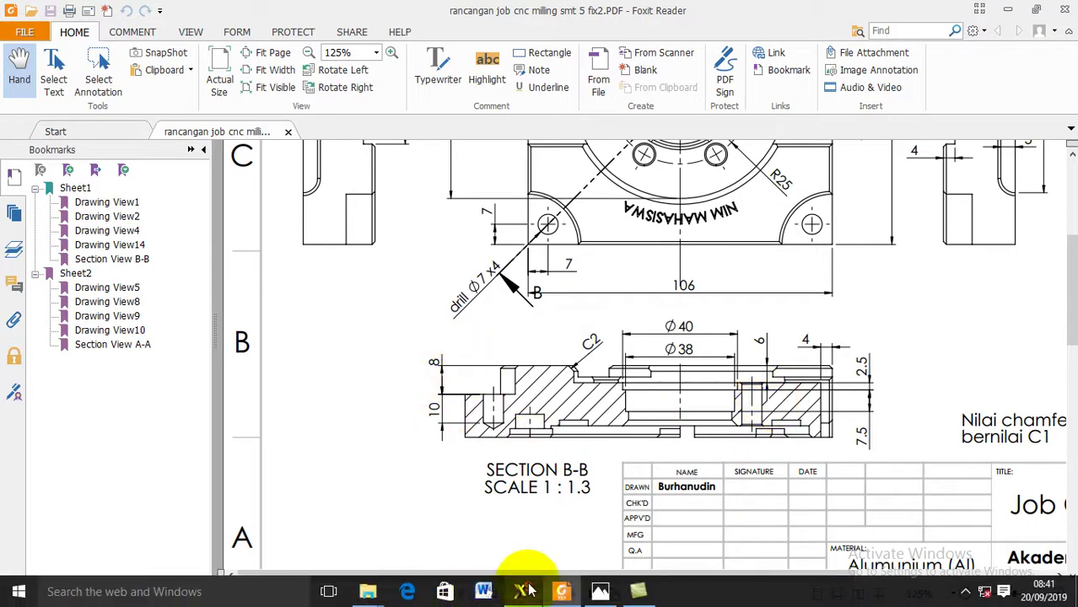
left_click(521, 597)
left_click(411, 219)
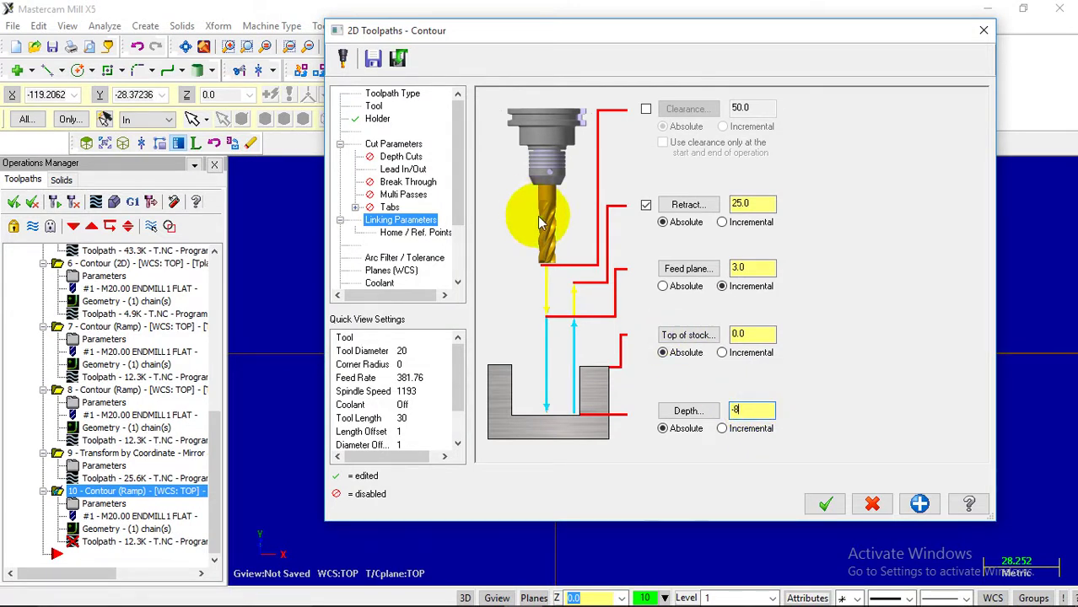
left_click(825, 503)
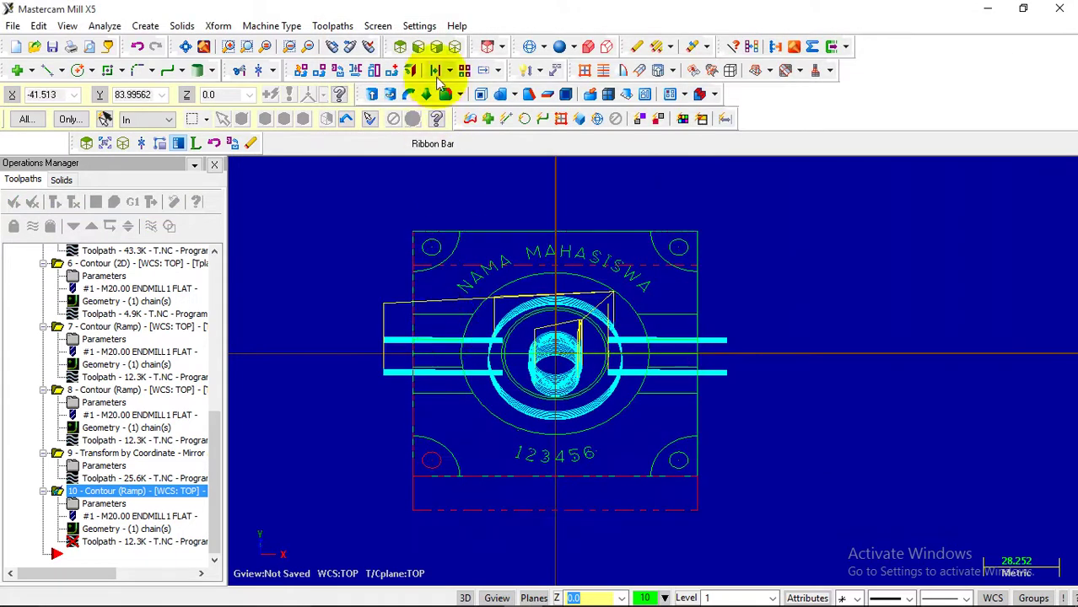
left_click(401, 47)
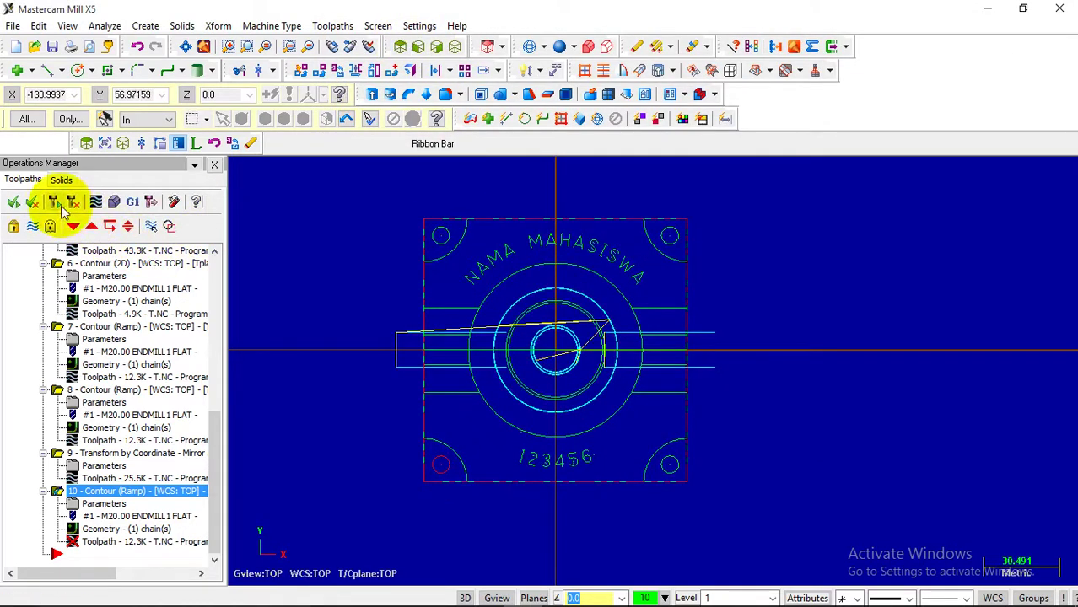
left_click(55, 204)
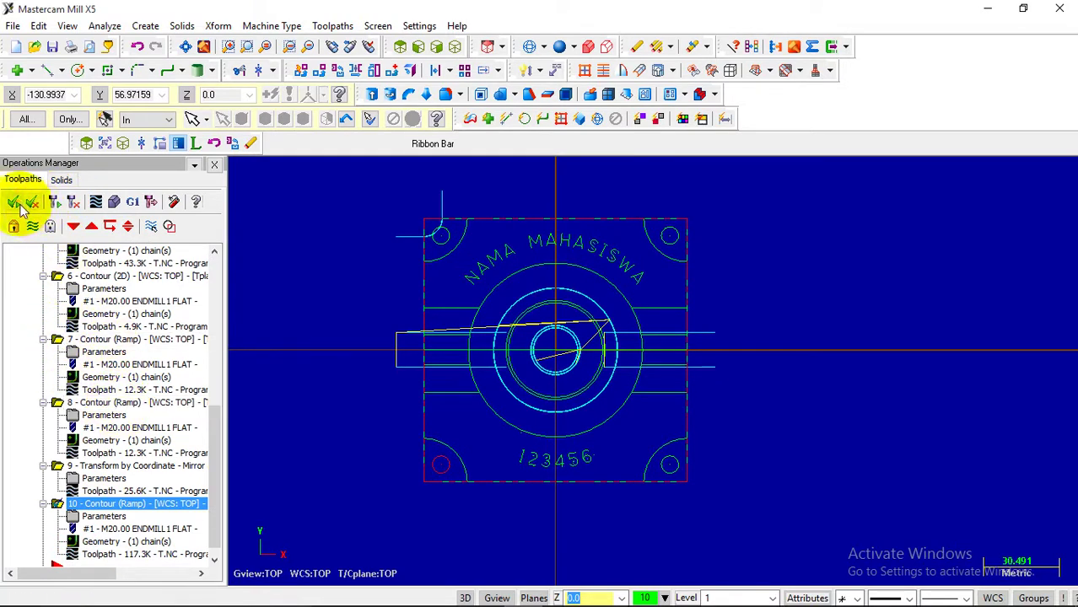
- Verify all toolpaths on the stock and examine the cut at the plate's upper-left corner
left_click(114, 203)
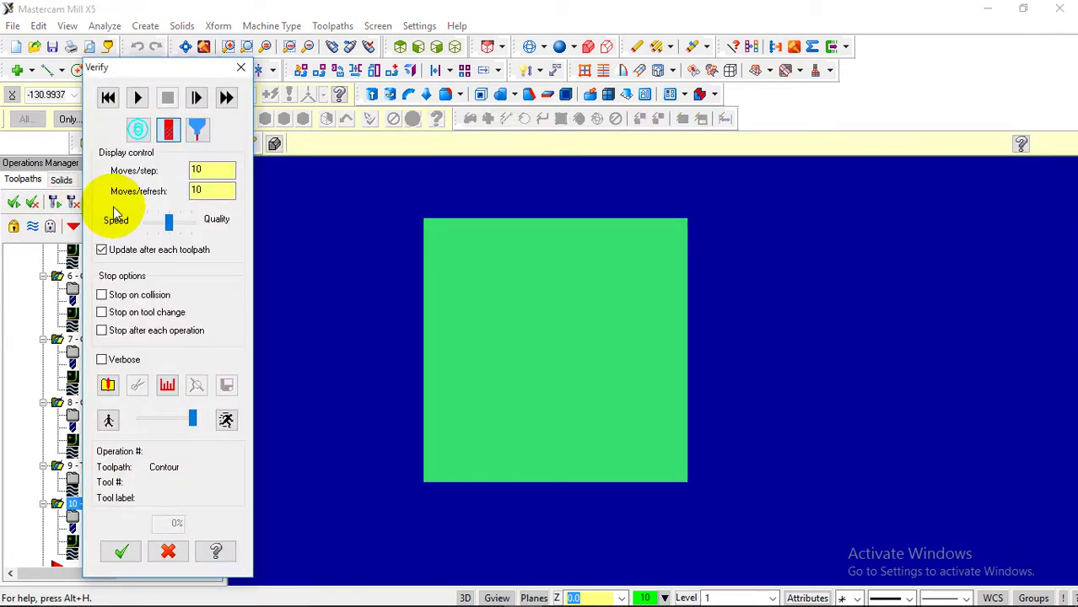
left_click(137, 97)
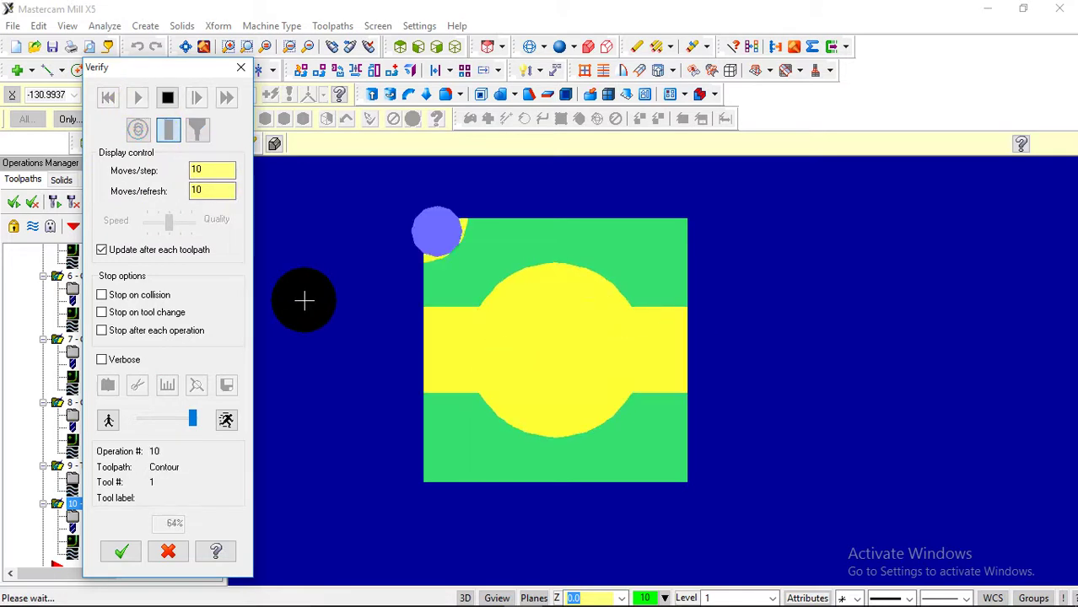
middle_click_drag(459, 314, 460, 295)
left_click(424, 96)
scroll(449, 223, "up", 3)
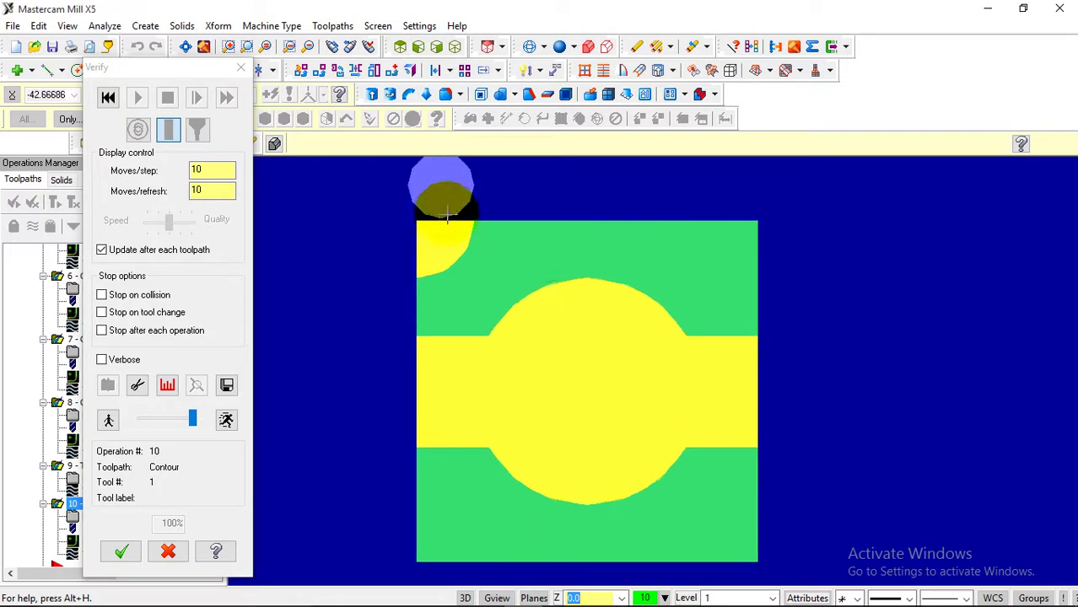
scroll(444, 221, "down", 1)
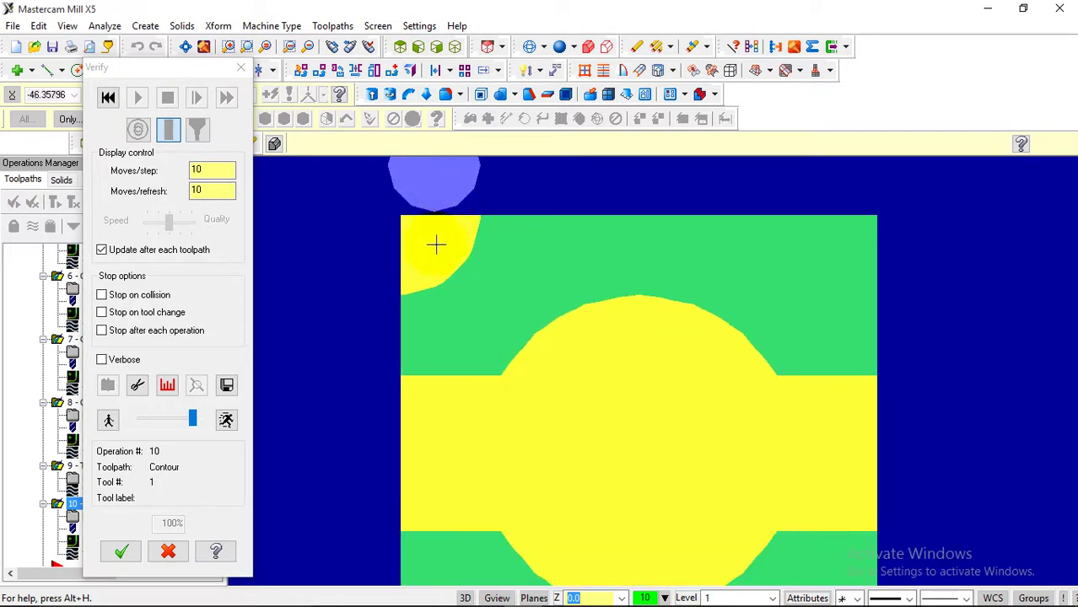
left_click(166, 552)
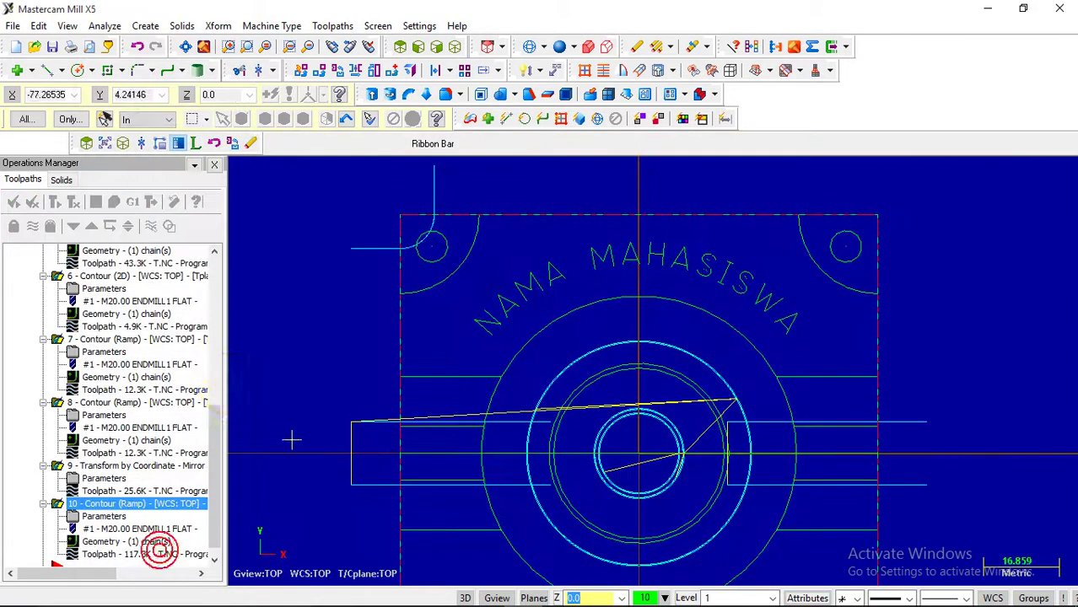
- Set operation 10's lead-in line length to 13, copy the entry settings to the exit, and regenerate the toolpath
left_click_drag(212, 414, 212, 477)
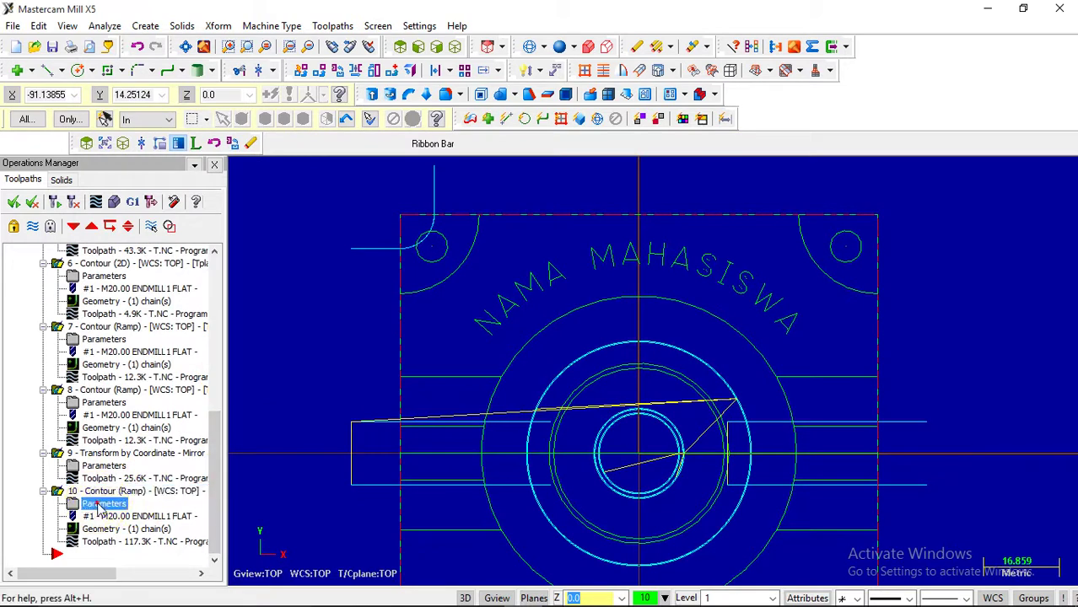
left_click(126, 503)
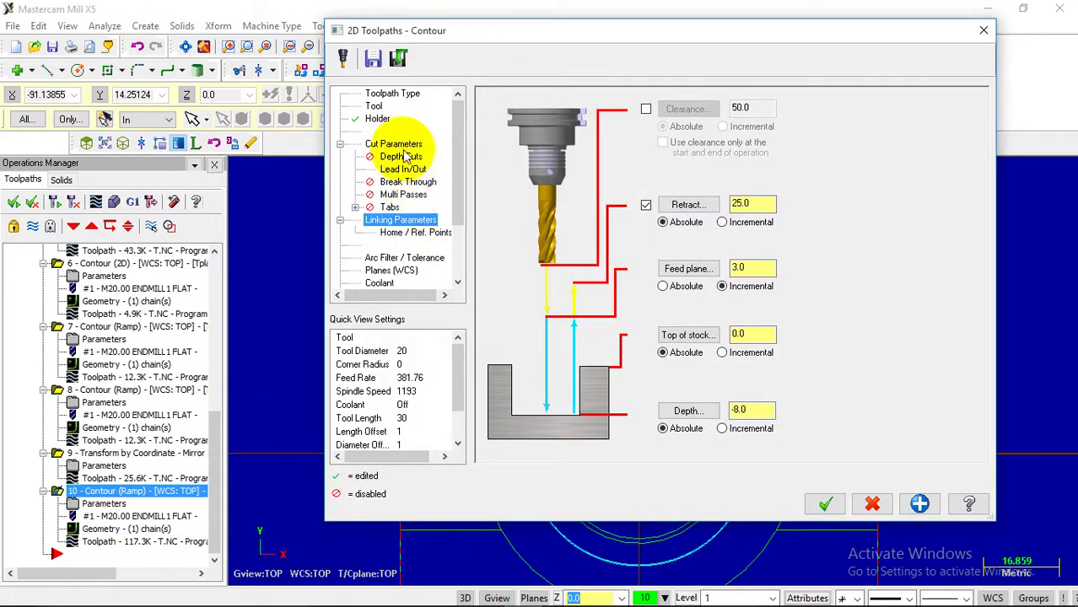
left_click(403, 169)
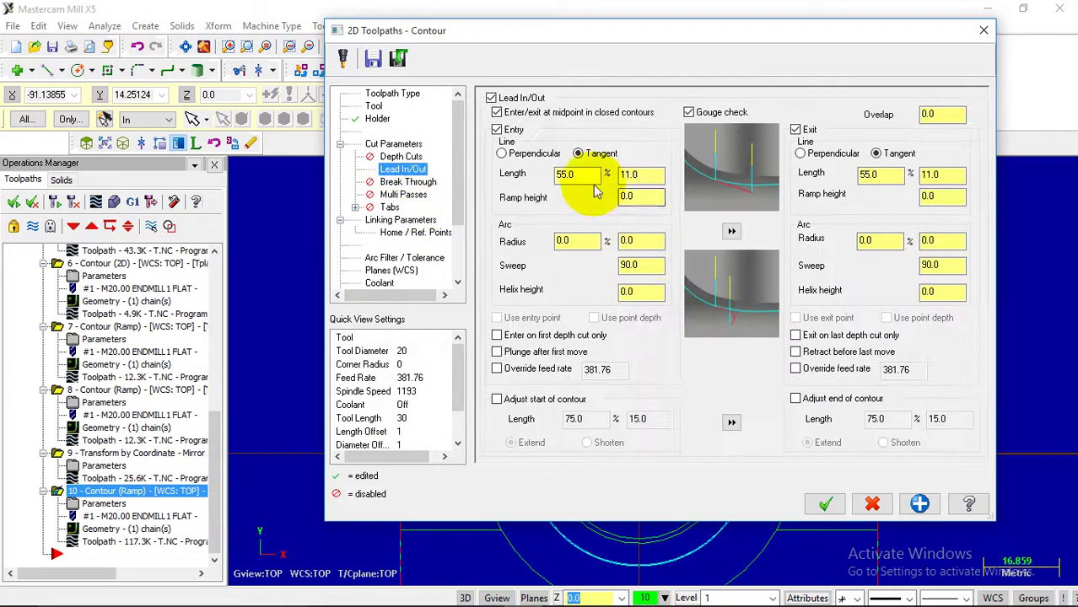
double_click(635, 174)
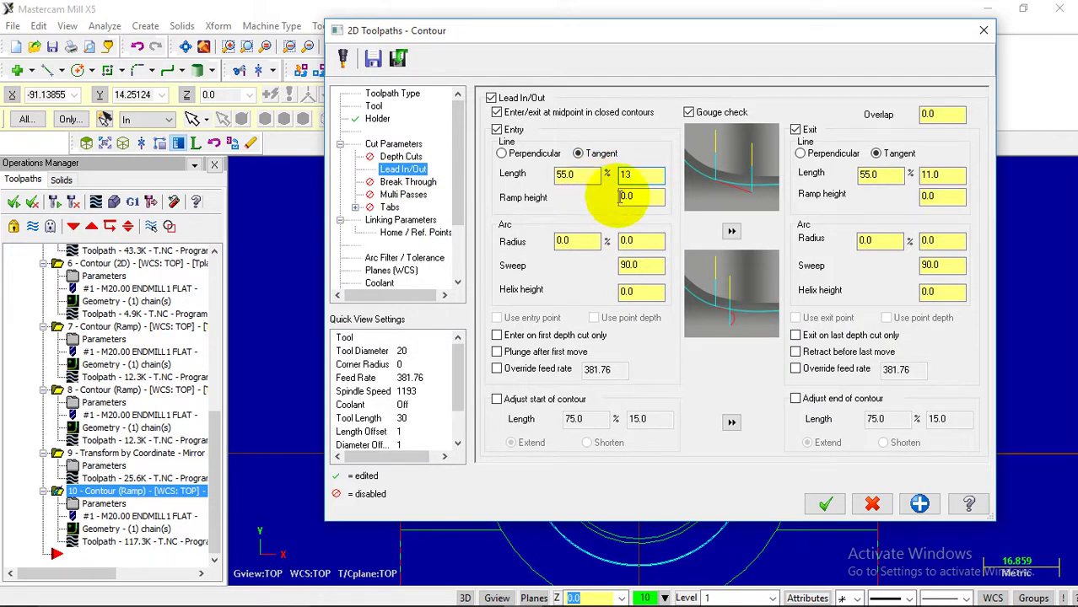
left_click(732, 231)
left_click(825, 503)
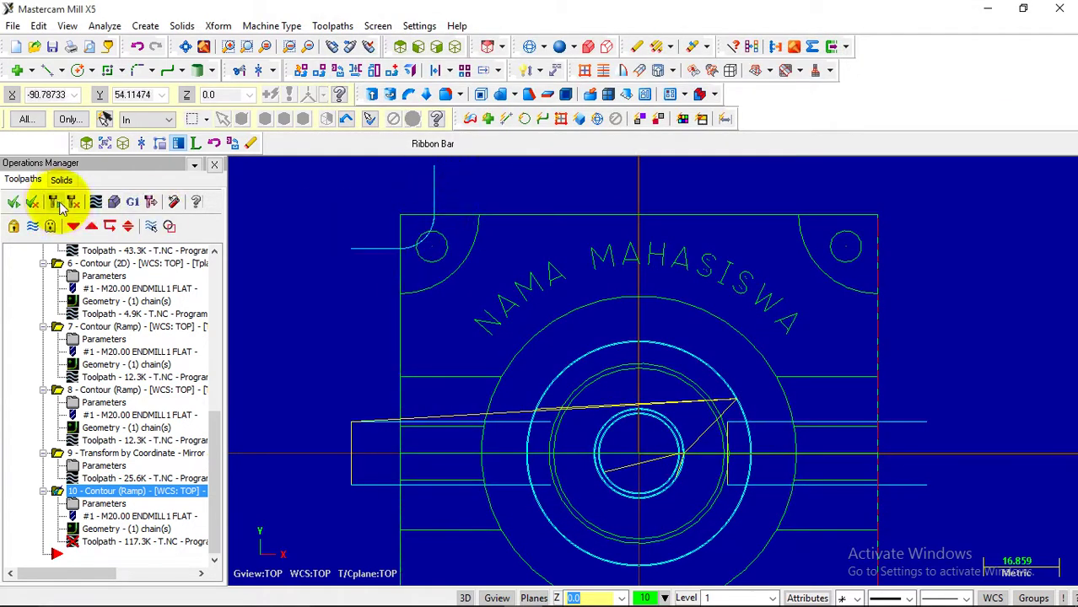
left_click(57, 205)
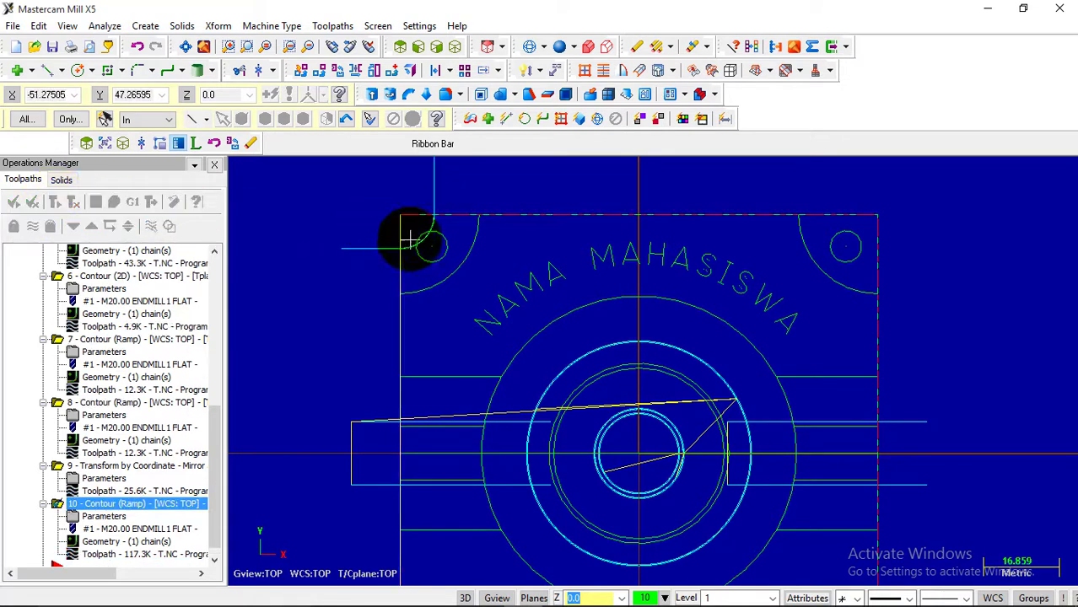
- Open the backplot of operation 10 to check the tool's entry position beside the plate's upper-left corner
scroll(379, 335, "down", 3)
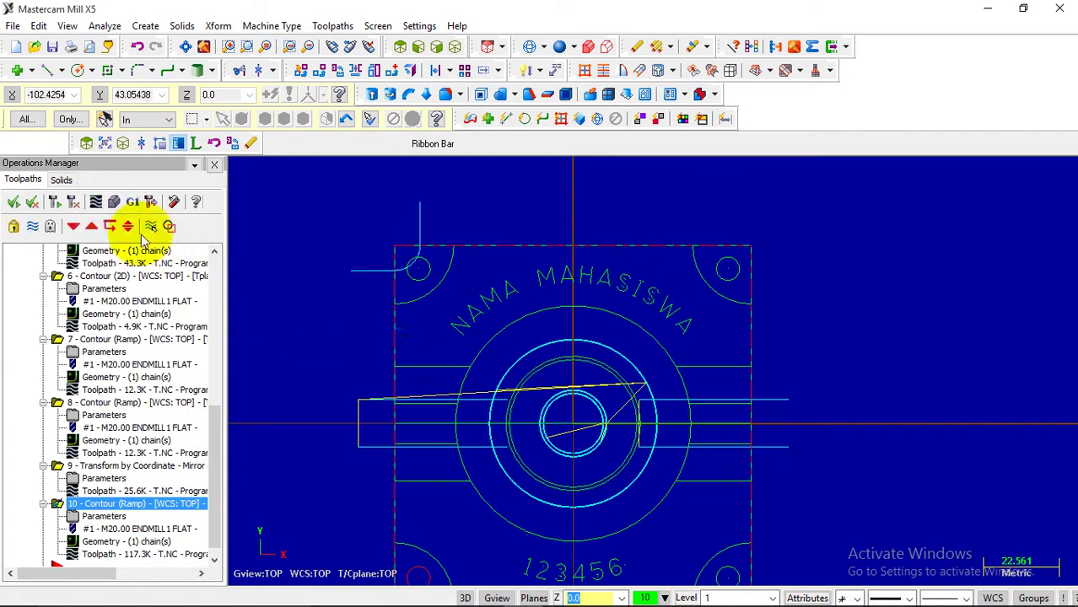
left_click(97, 203)
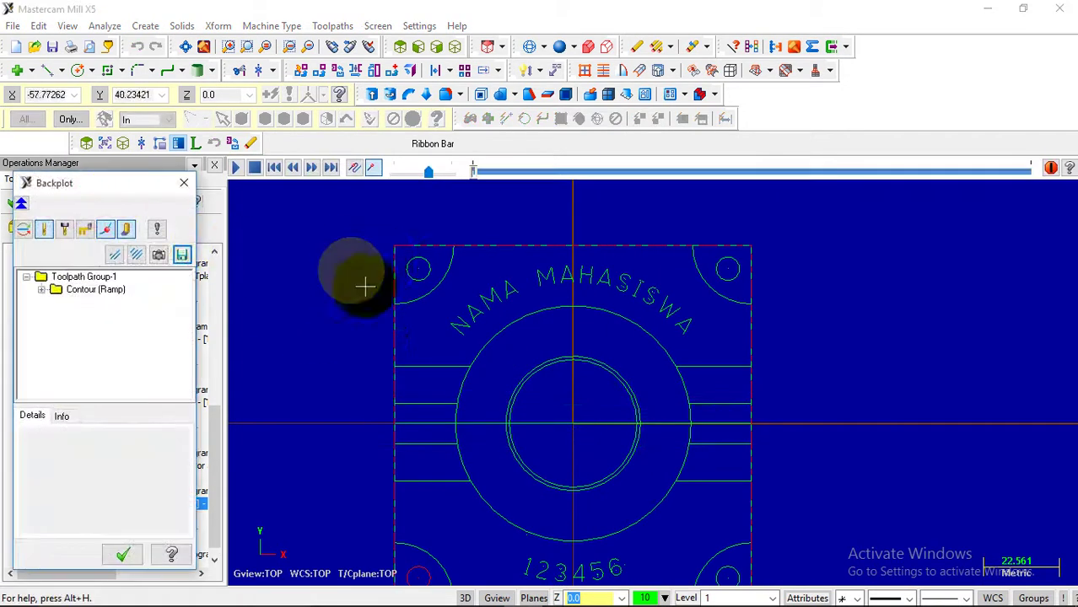
scroll(378, 272, "up", 2)
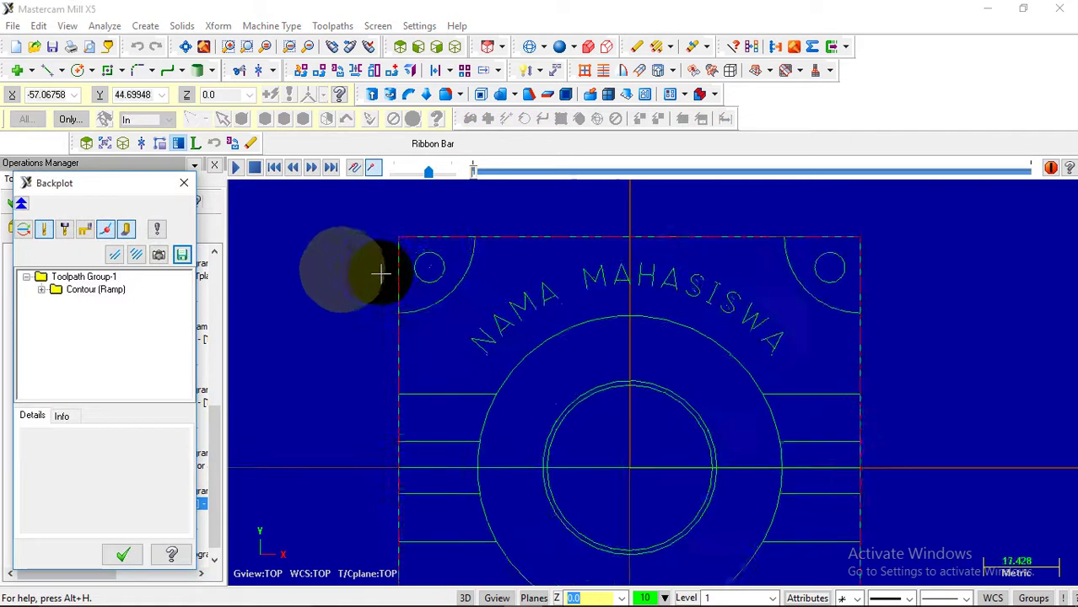
left_click(184, 188)
scroll(548, 291, "down", 4)
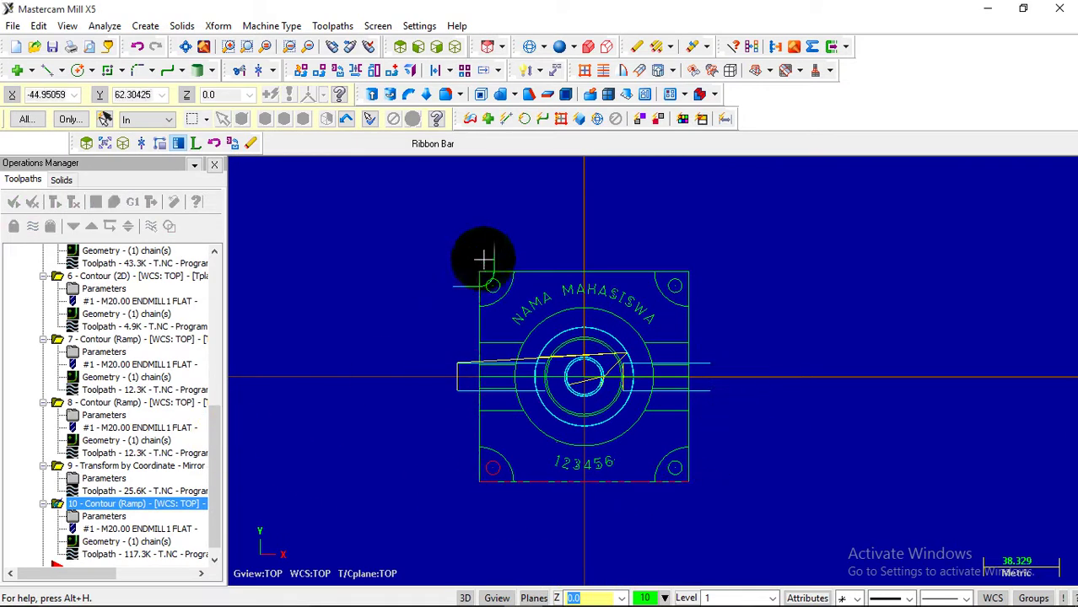
- Add a Transform operation after operation 10 and set its type to Rotate, with operation 10 as the source
scroll(210, 430, "down", 1)
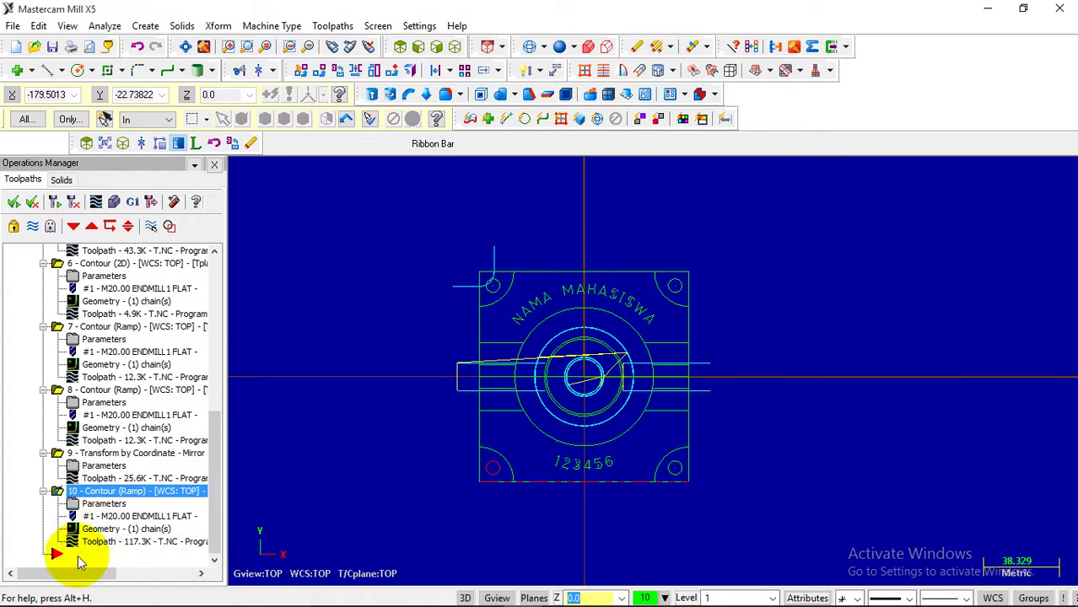
right_click(77, 555)
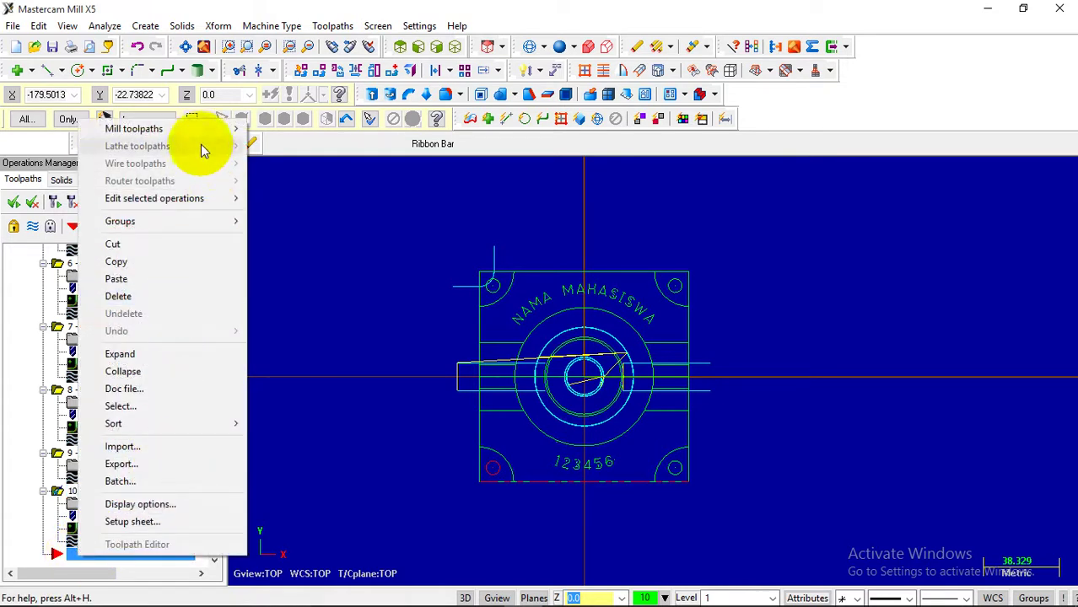
mouse_move(197, 131)
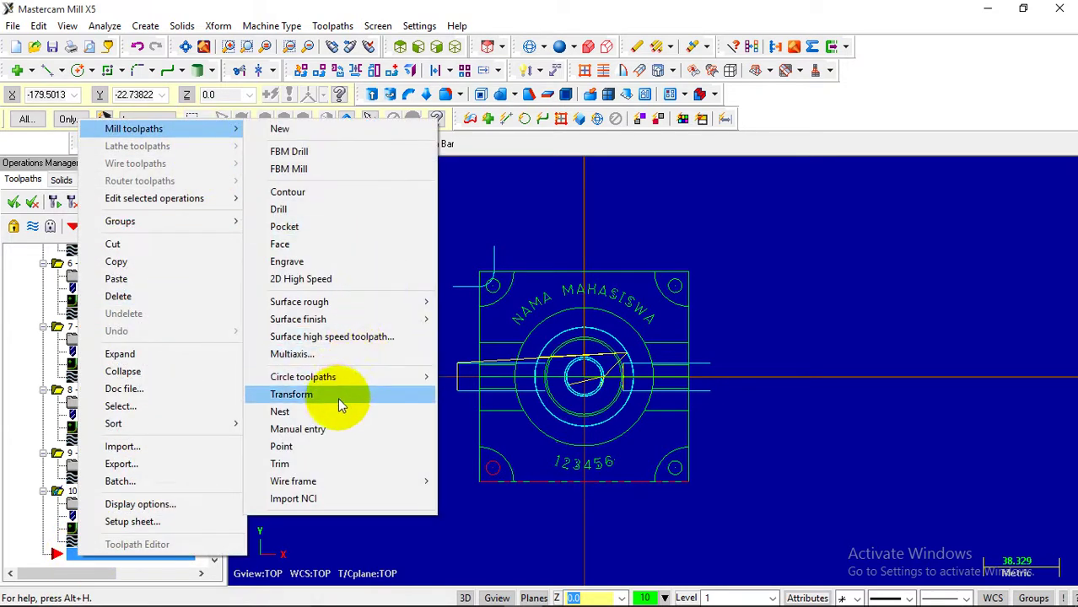
left_click(336, 402)
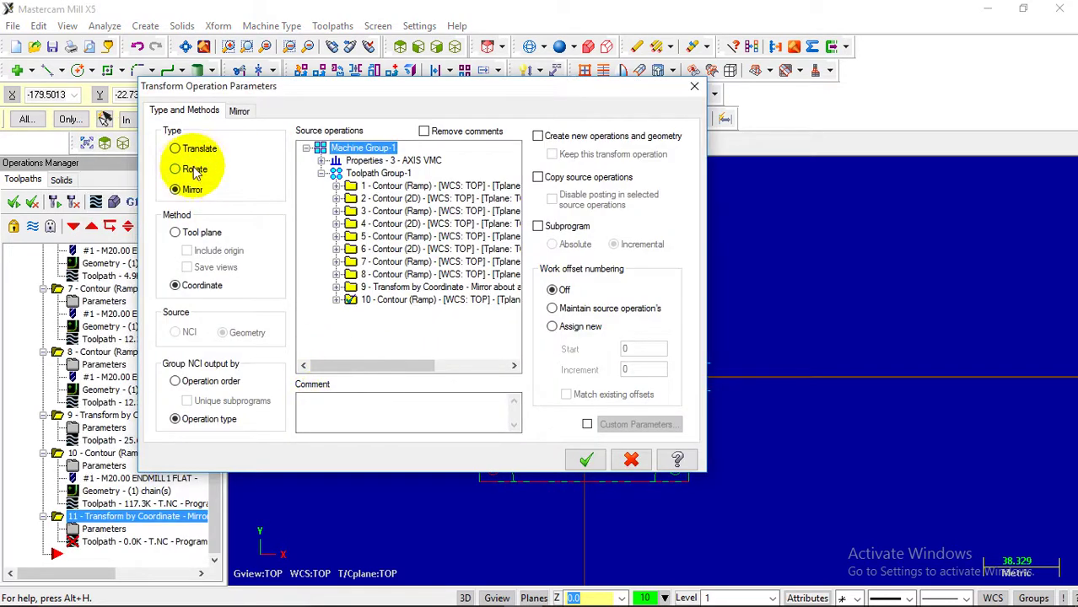
left_click(190, 172)
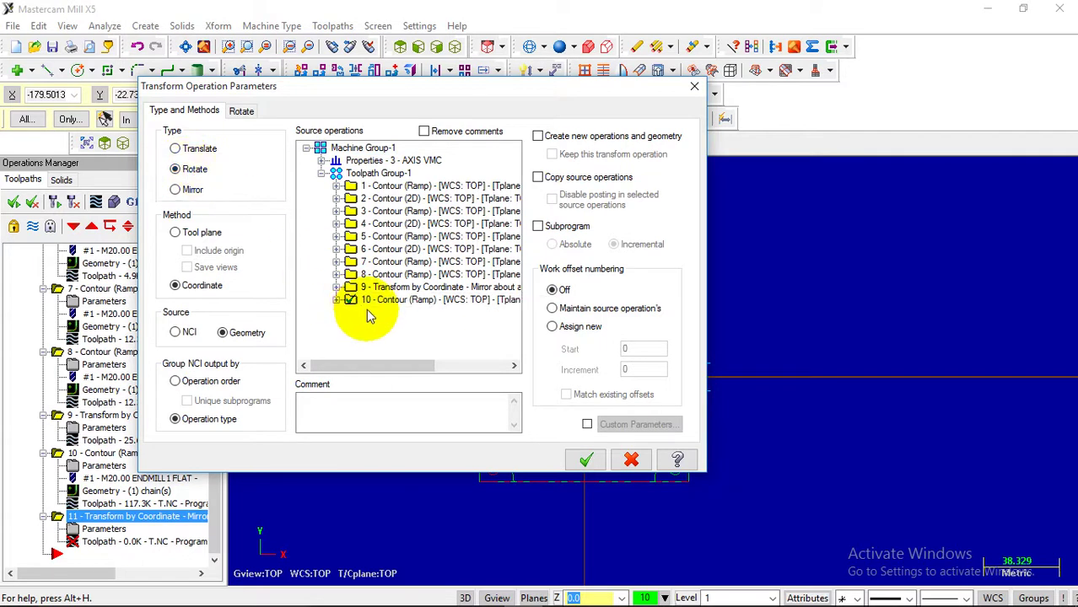
- Rotate the corner toolpath about the plate's centre point, with 3 instances at 90° between them
left_click(241, 112)
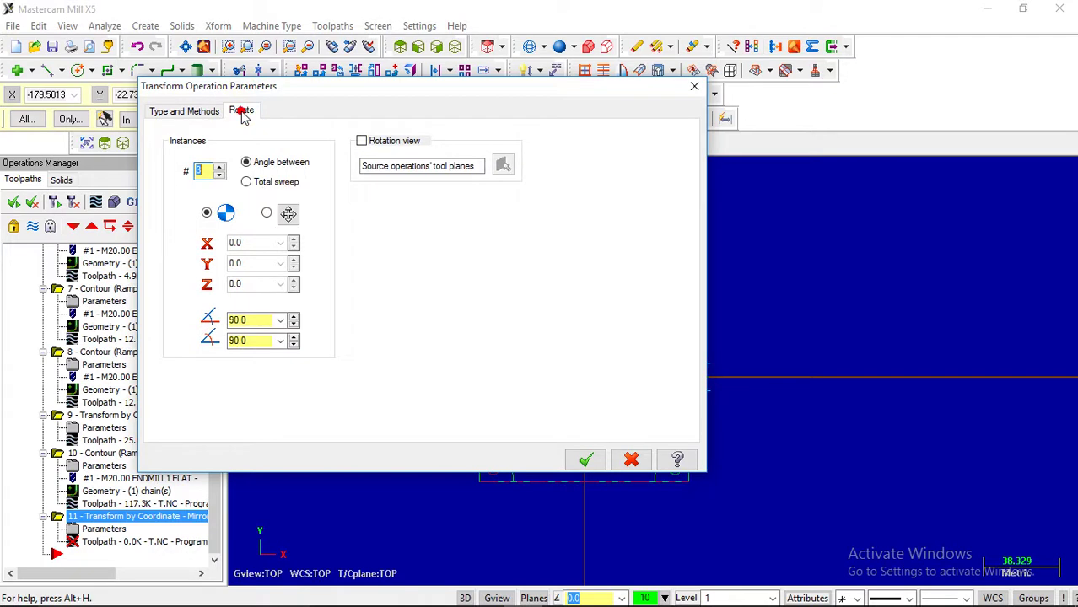
left_click(288, 213)
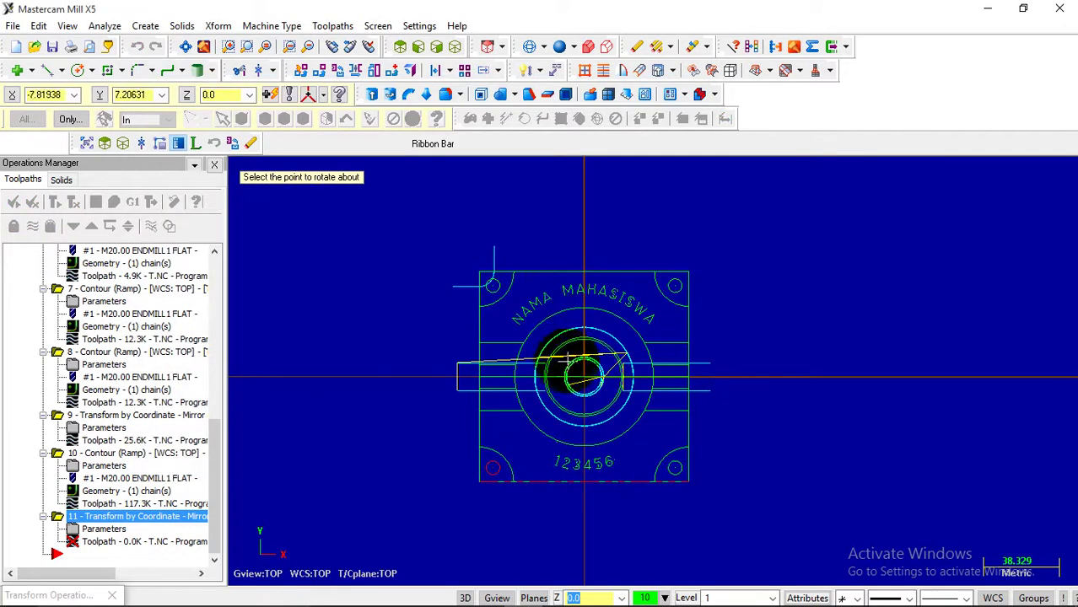
left_click(582, 377)
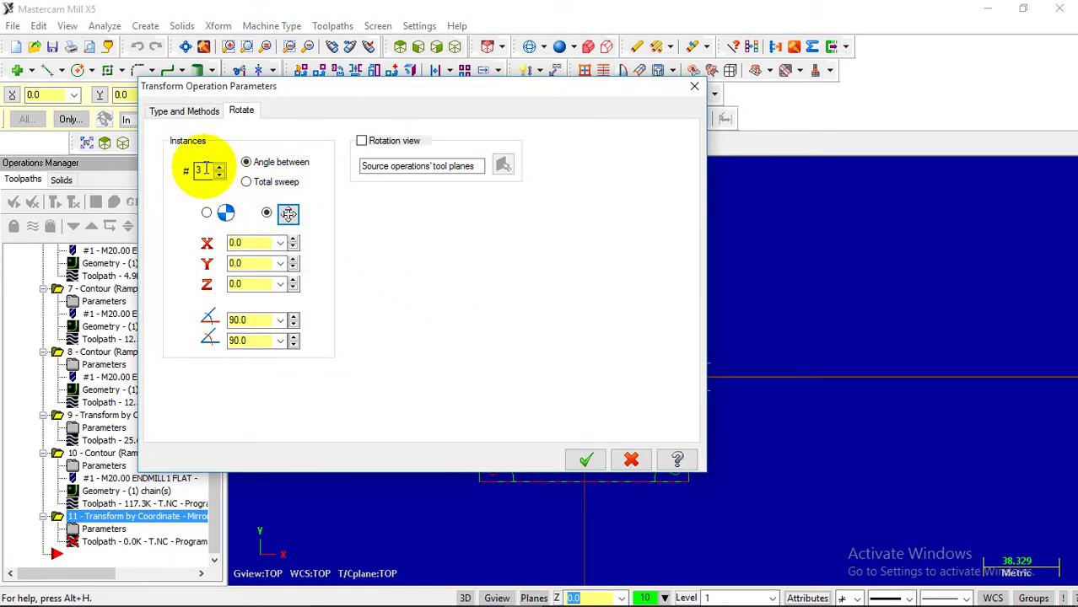
left_click(582, 459)
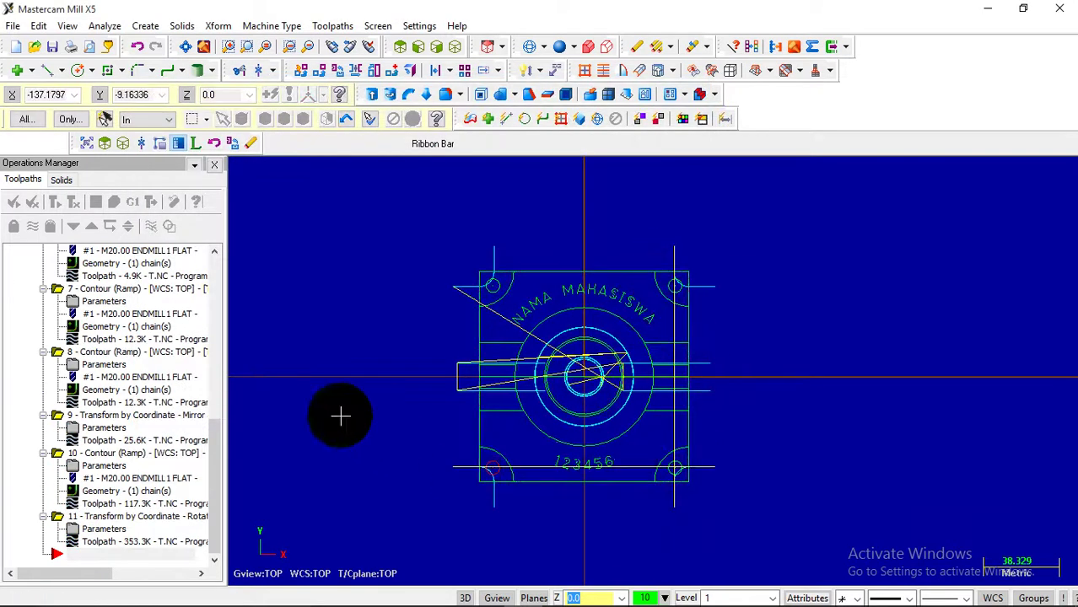
- Verify all operations on the stock and inspect the four machined corner steps in a tilted view
left_click(13, 204)
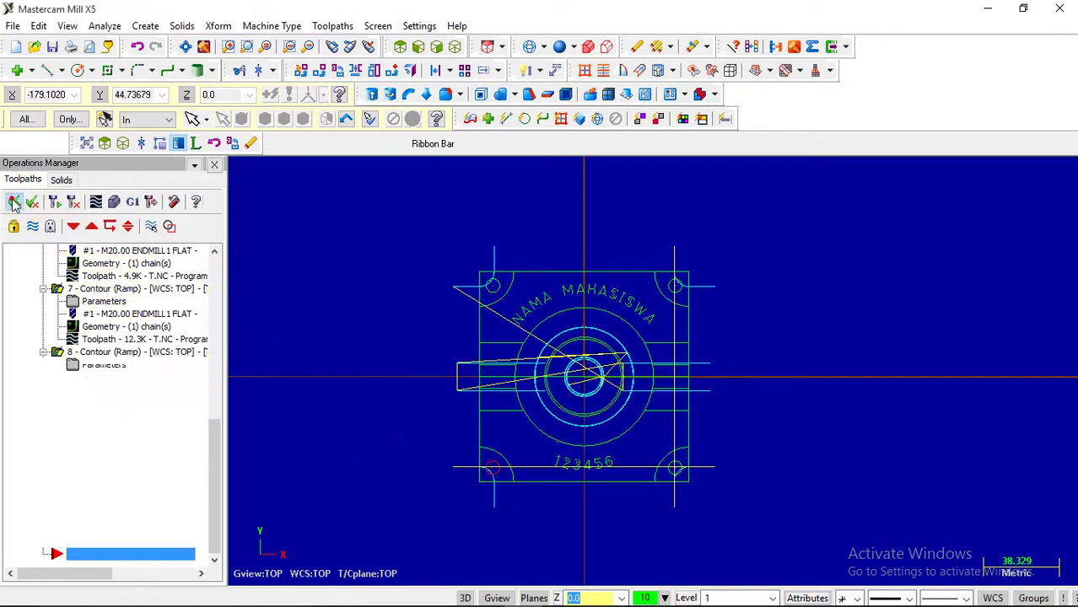
left_click(114, 202)
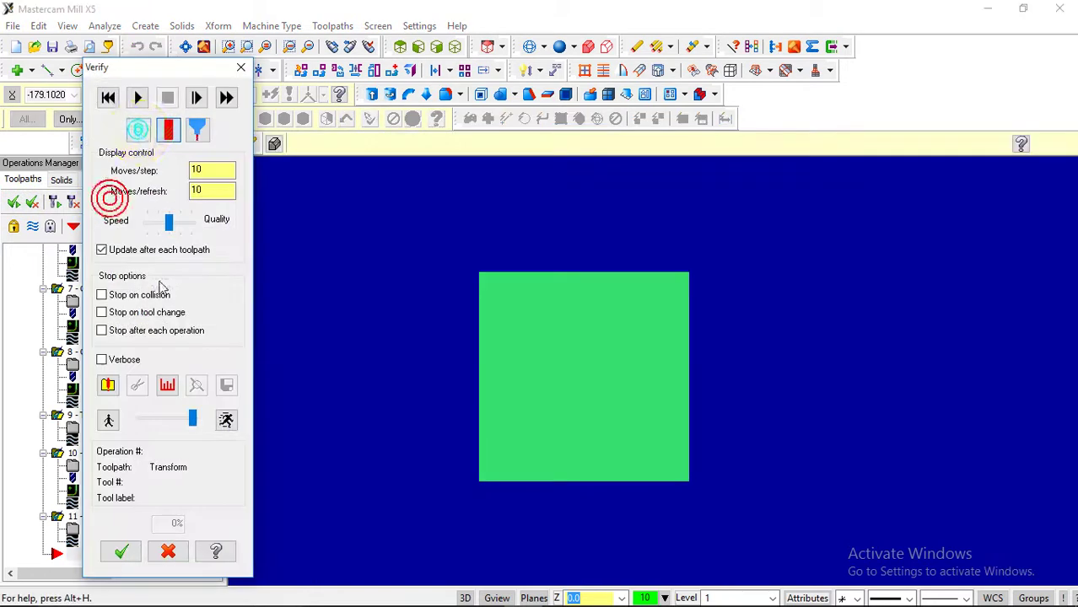
left_click(137, 98)
middle_click_drag(637, 371, 620, 309)
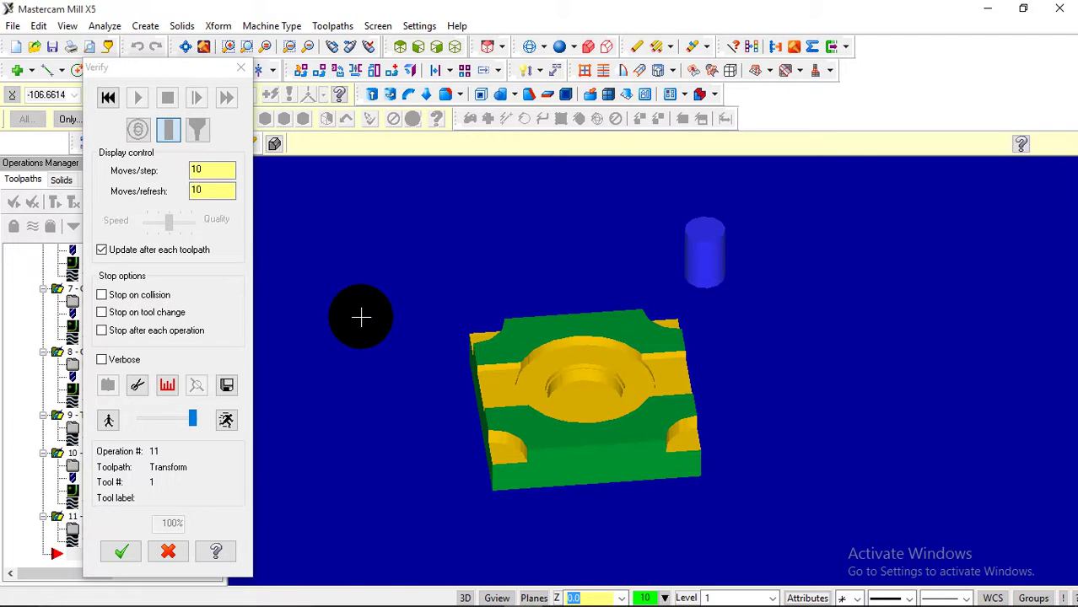
middle_click_drag(482, 317, 512, 344)
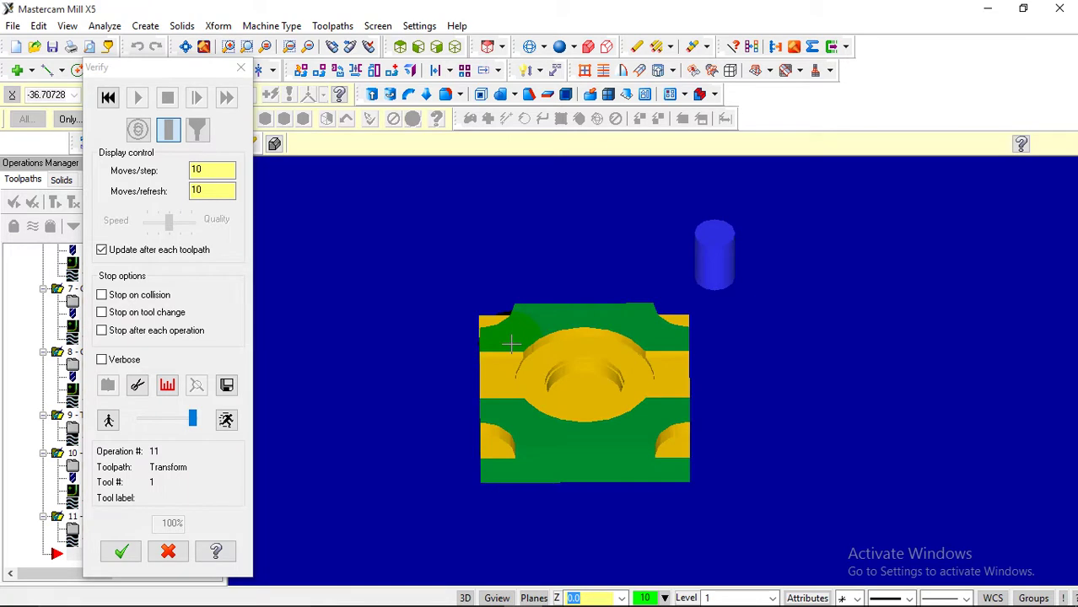
left_click(240, 69)
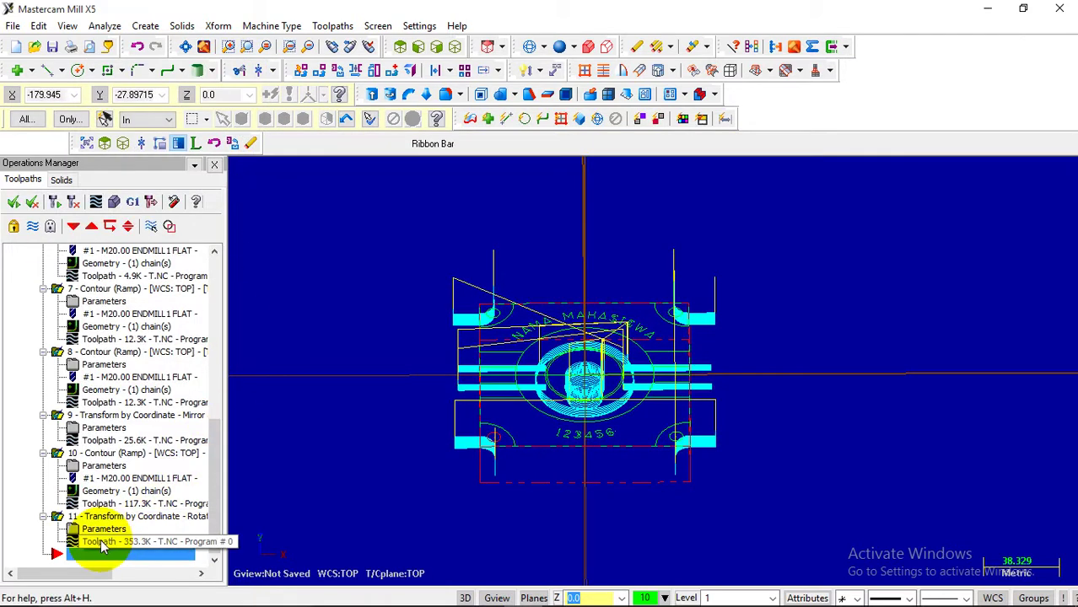
- Restore the top view and switch to Foxit Reader to check the side slot and pocket dimensions in the drawing
left_click(399, 46)
scroll(502, 374, "up", 5)
mouse_move(521, 600)
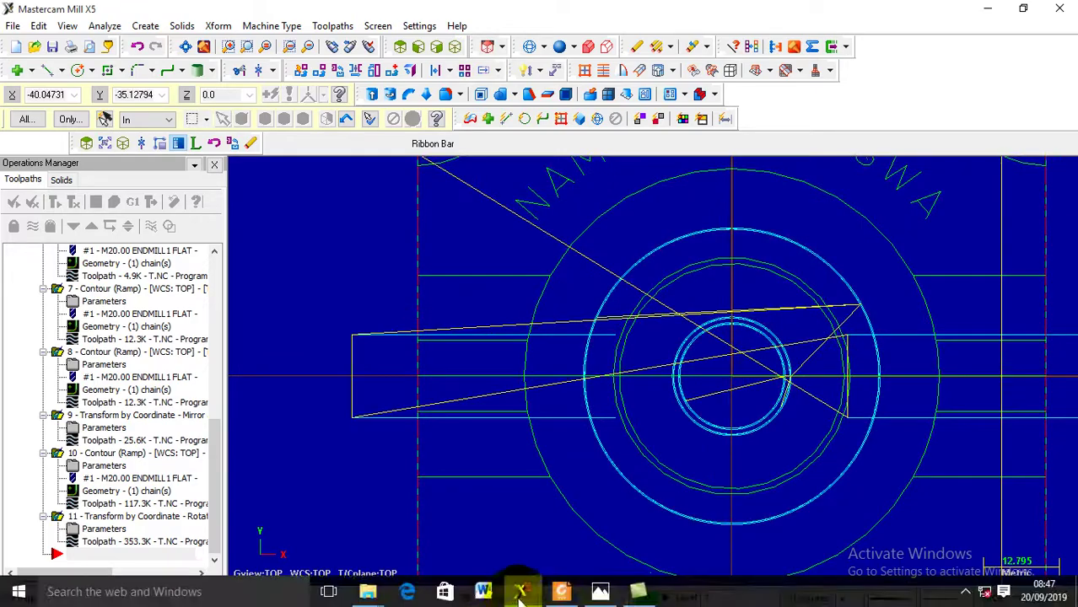
left_click(561, 591)
scroll(539, 404, "up", 8)
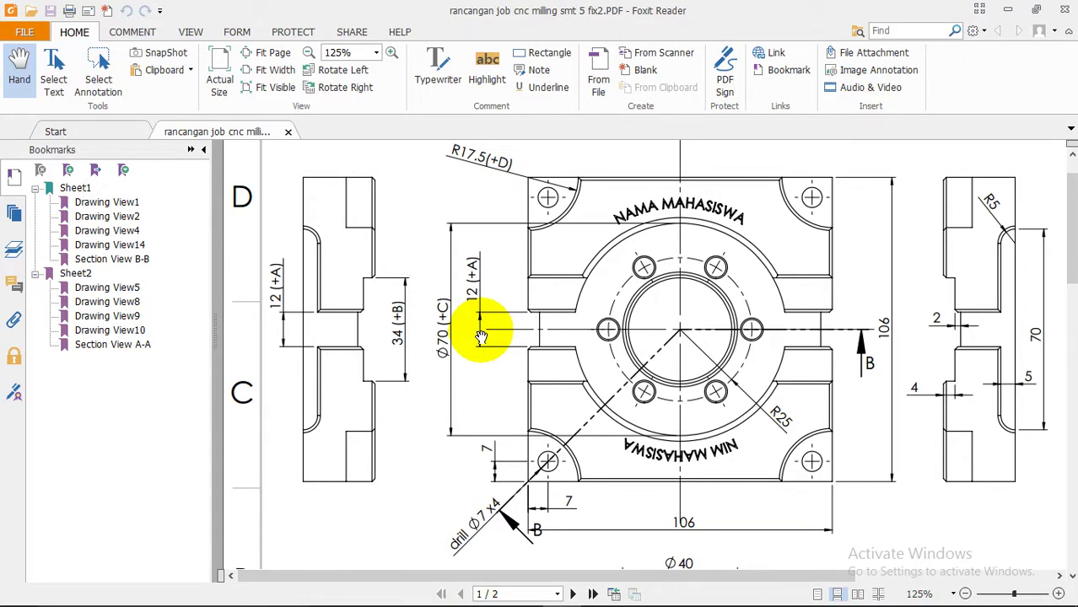
mouse_move(582, 592)
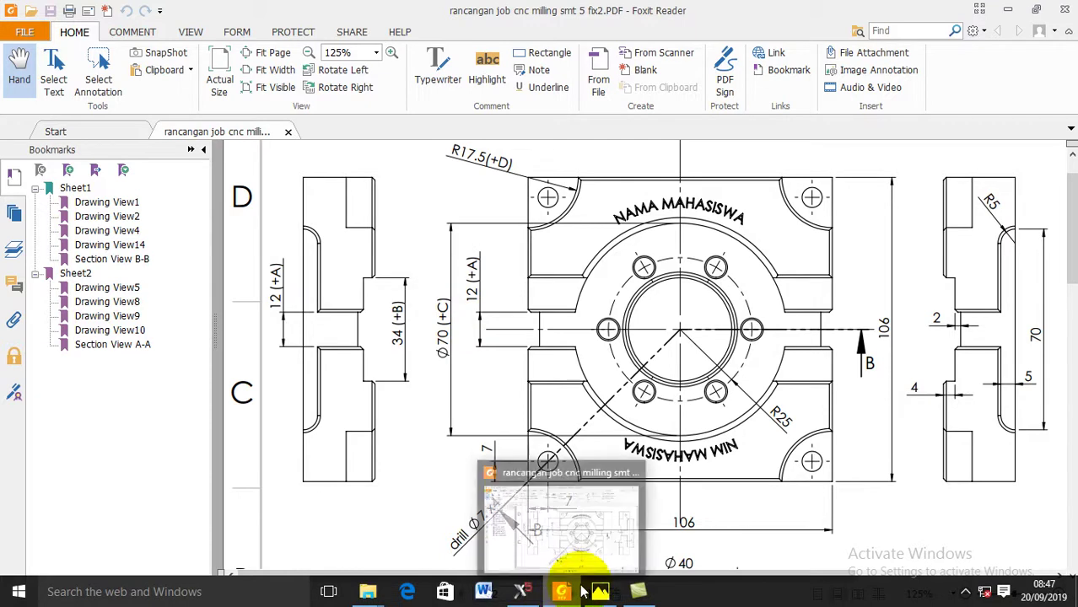
- Switch back to Mastercam and create a contour toolpath on the single upper edge line of the inner left side slot
left_click(523, 590)
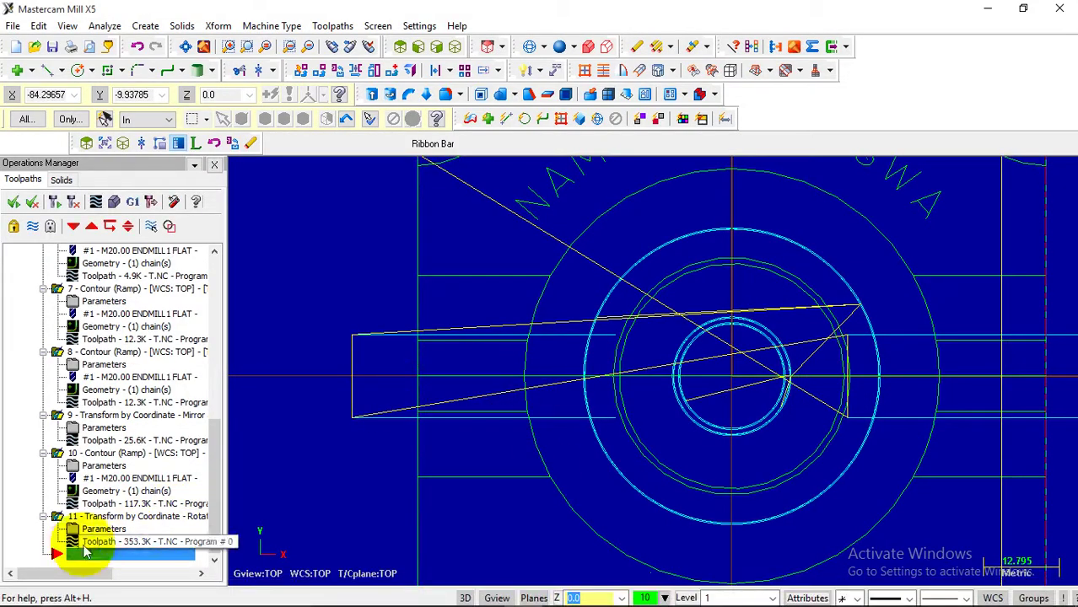
left_click(341, 28)
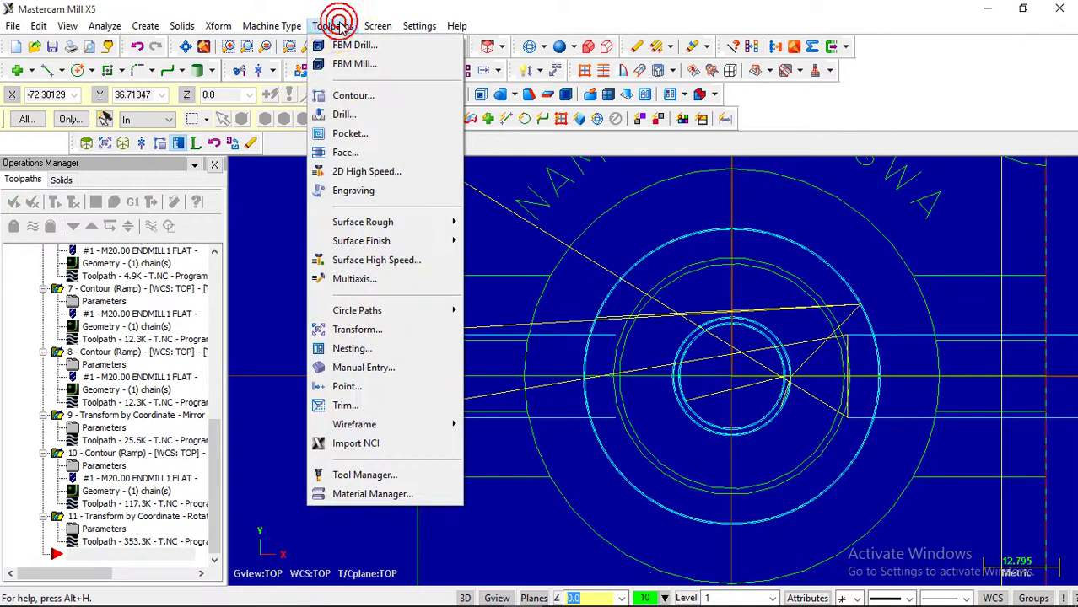
left_click(350, 99)
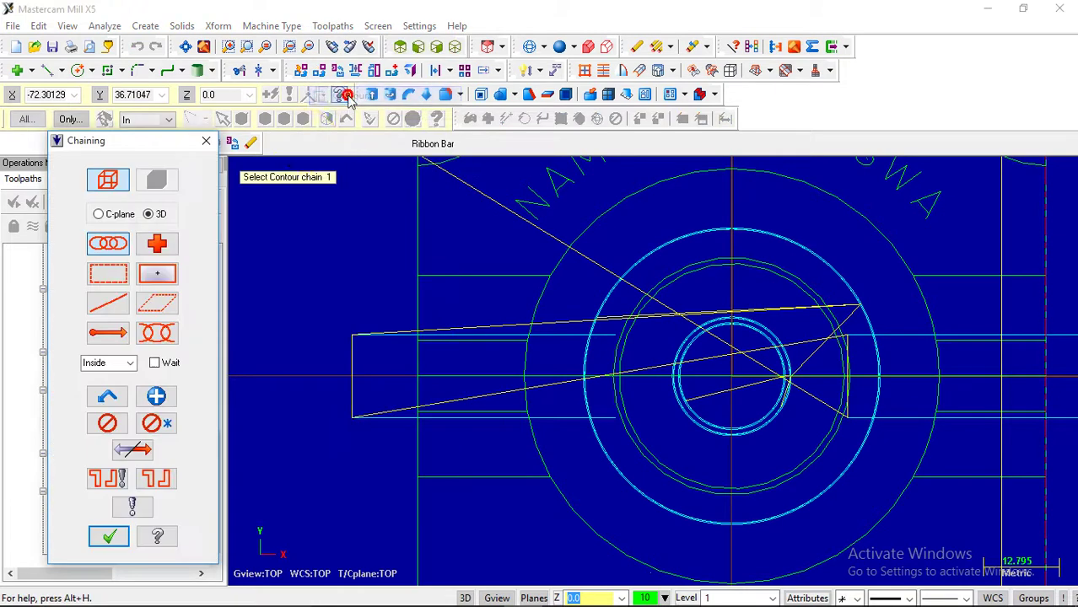
left_click(124, 309)
scroll(432, 406, "up", 2)
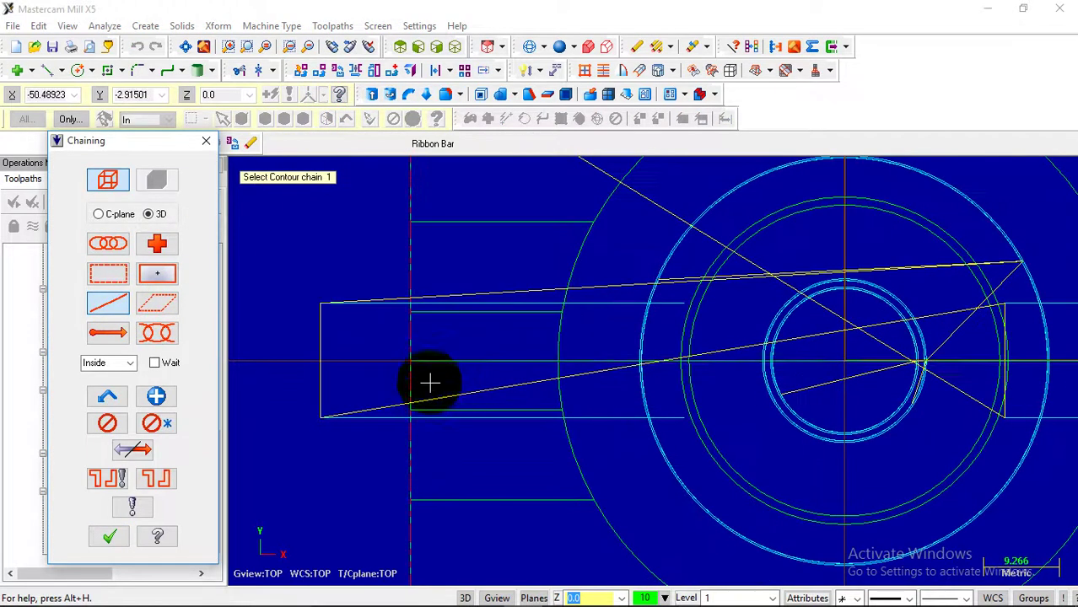
left_click(430, 320)
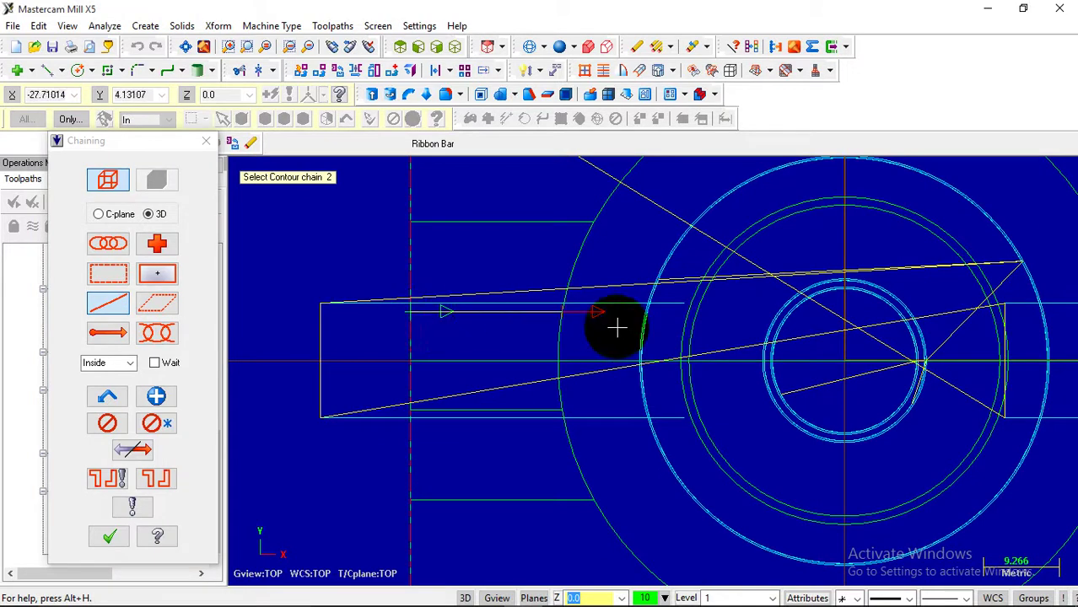
left_click(110, 537)
left_click(109, 539)
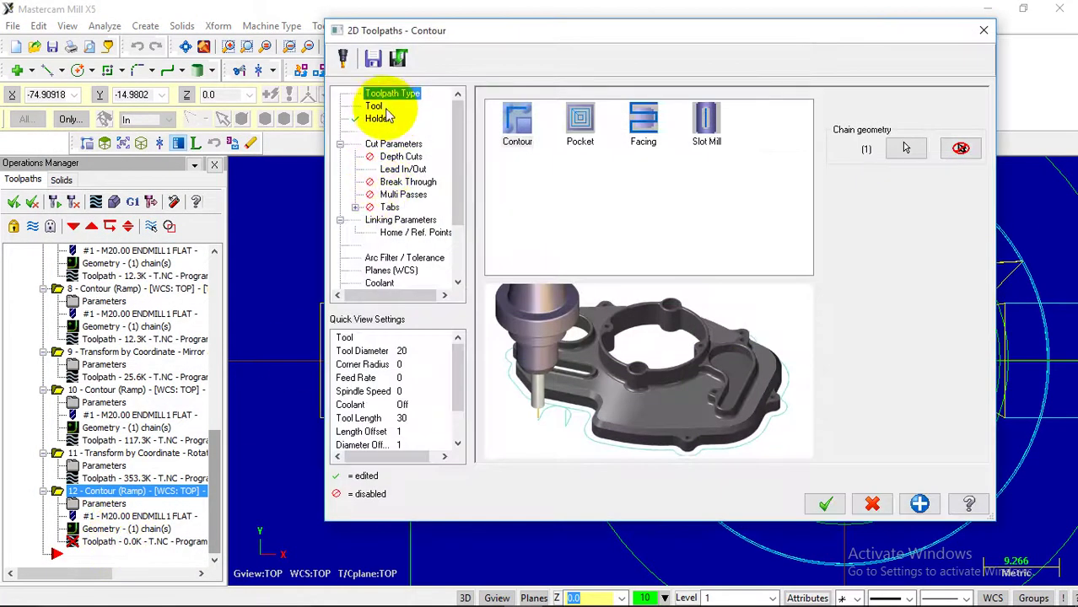
- Define a new 10 mm flat end mill as the tool for the contour operation
left_click(374, 106)
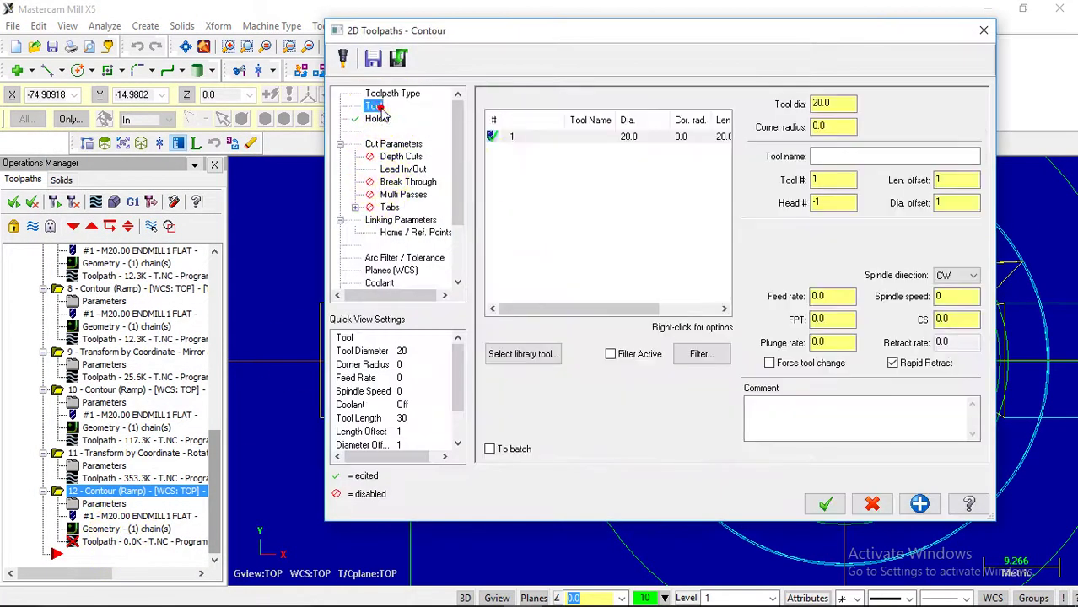
right_click(512, 168)
left_click(539, 195)
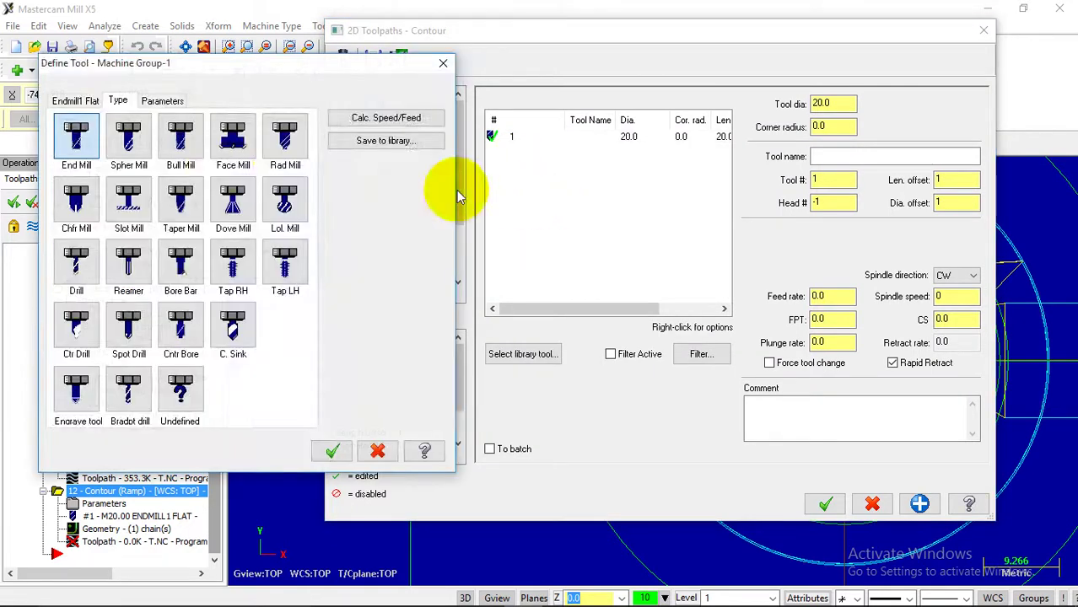
left_click(78, 136)
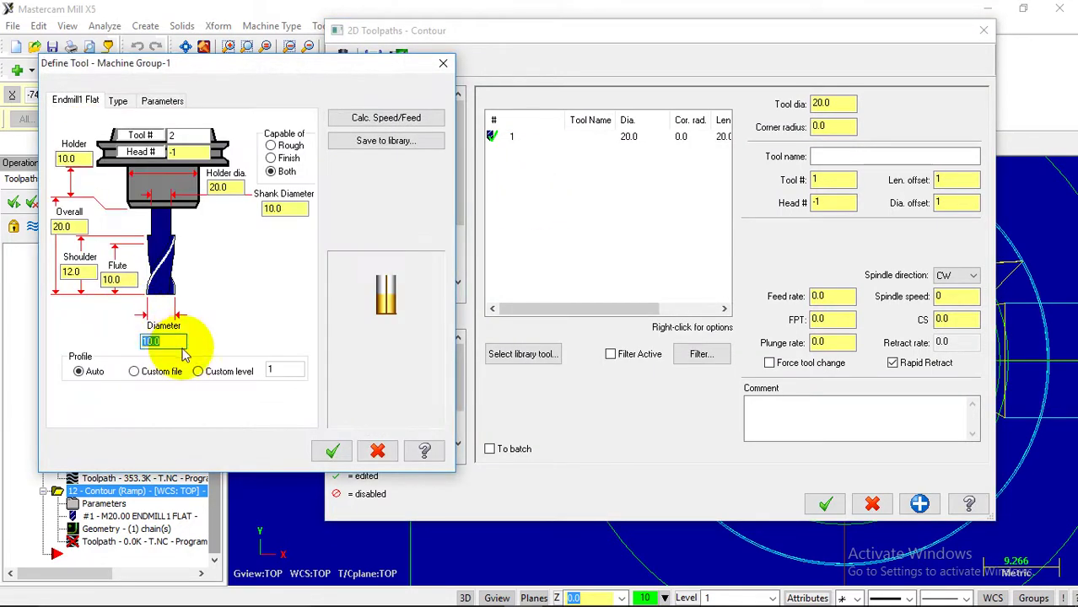
left_click(330, 451)
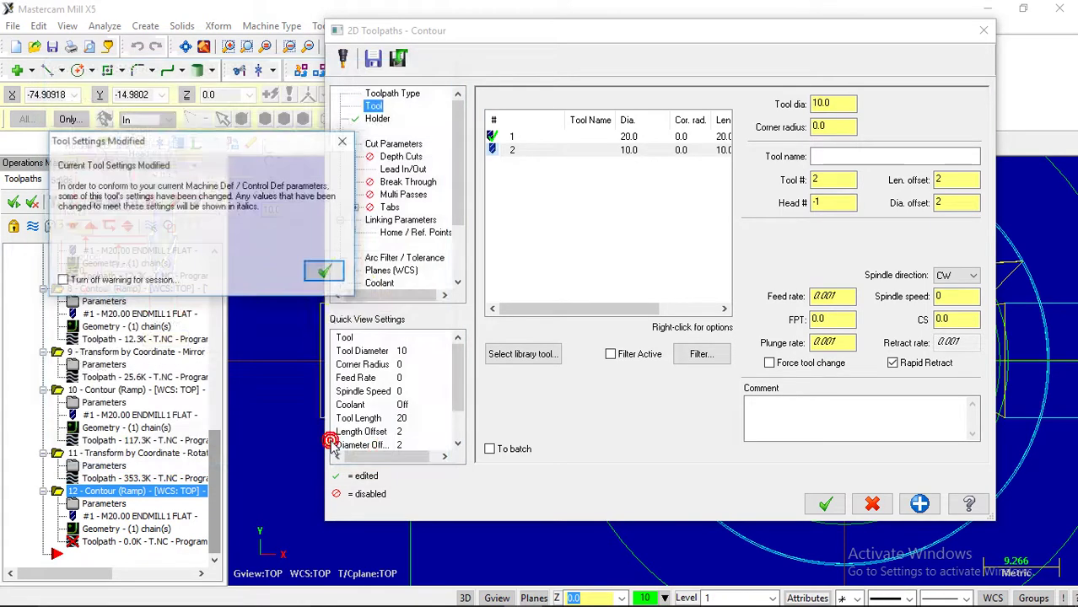
left_click(325, 271)
- Try a cutting speed of 75 and a feed per tooth of 0.08 for the 10 mm end mill
left_click(957, 321)
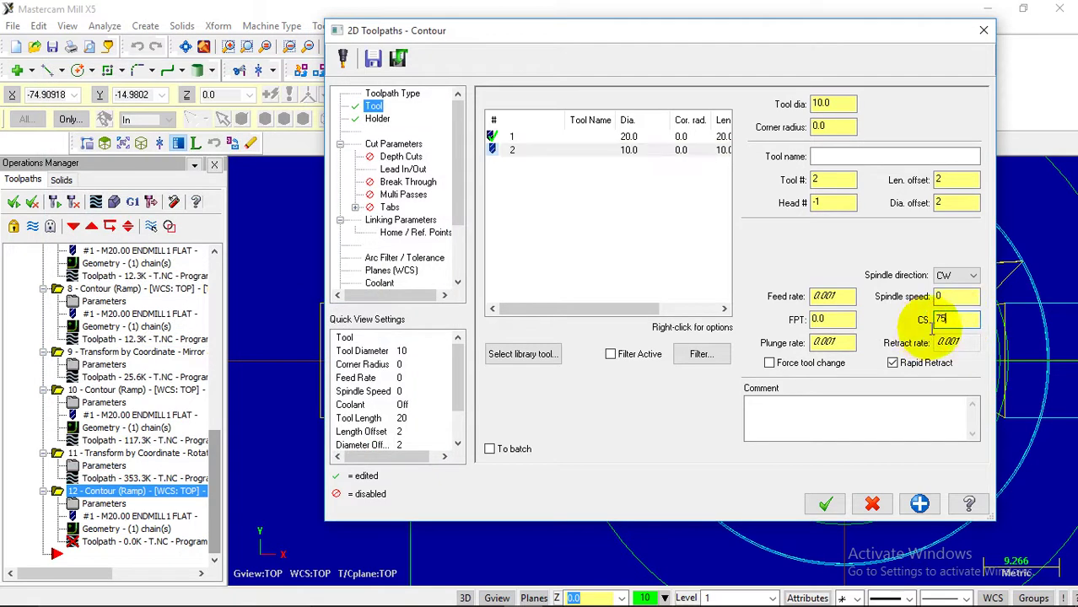
left_click(833, 321)
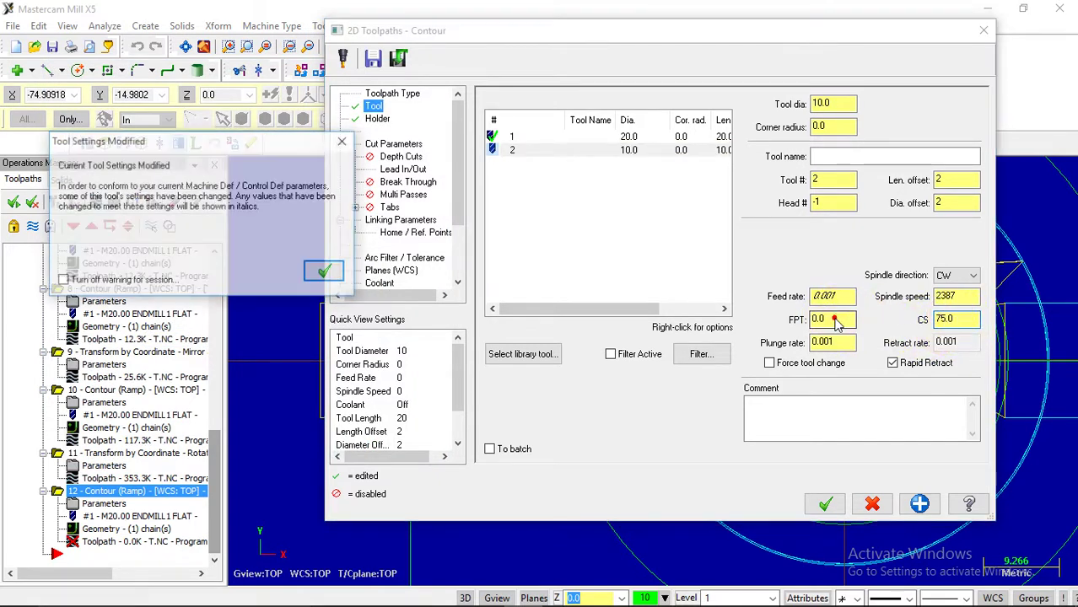
left_click(325, 271)
left_click(823, 318)
type("0.08")
left_click(833, 296)
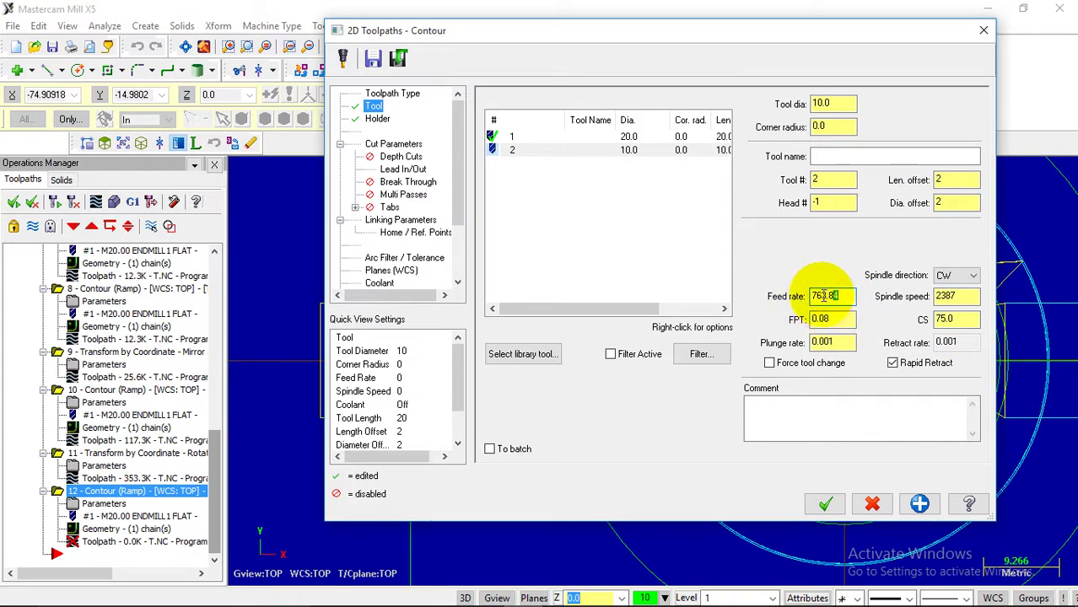
- Reduce the end mill's feed per tooth to 0.05, 0.04 and finally 0.03, checking the resulting feed rate each time
left_click(834, 320)
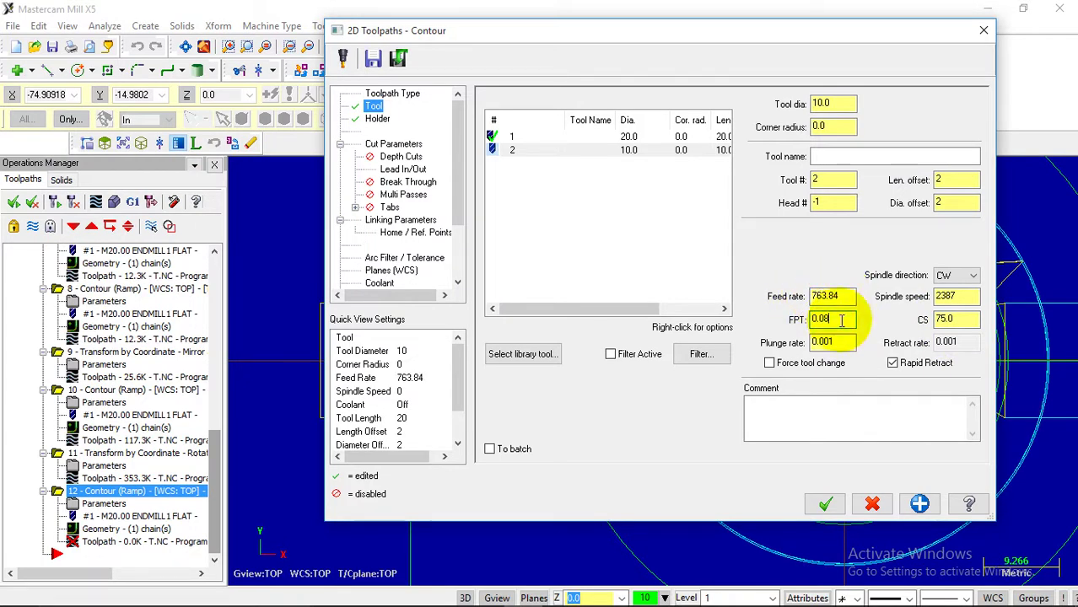
type("5")
key("BackSpace")
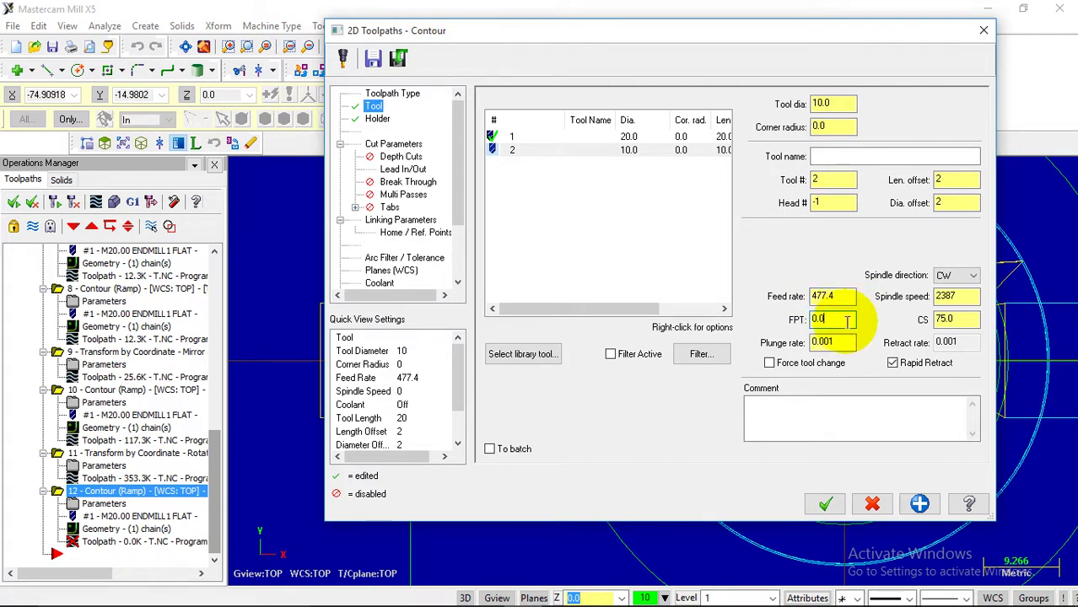
left_click(847, 296)
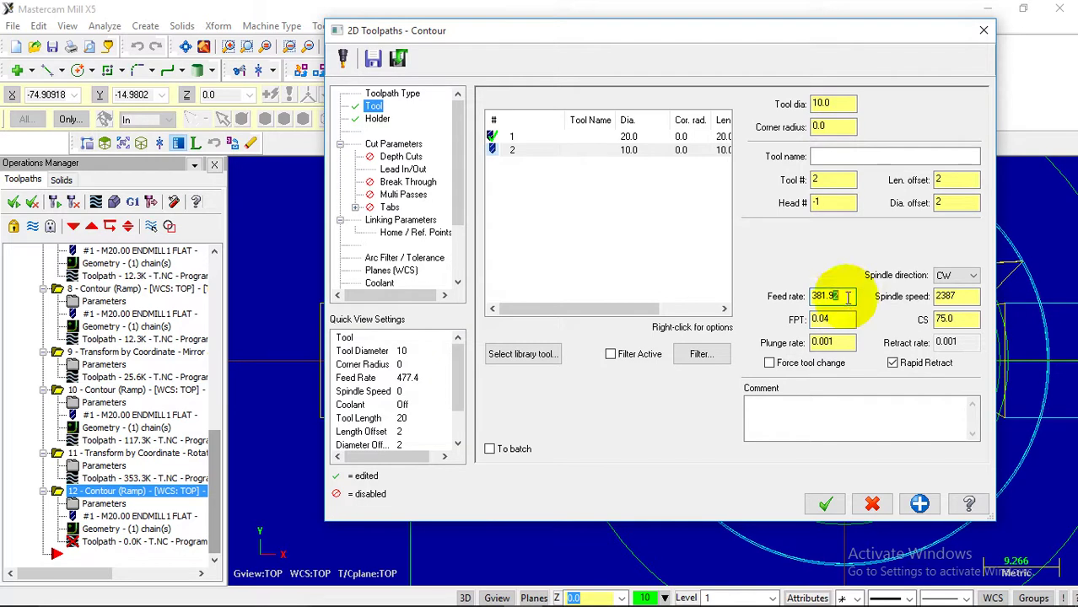
left_click(845, 318)
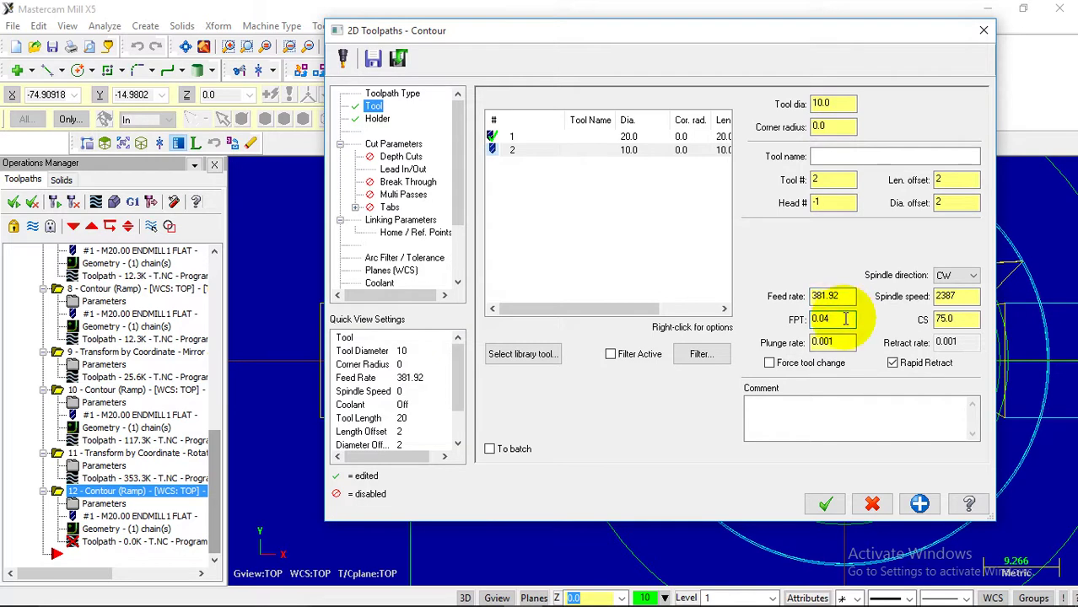
type("3")
left_click(835, 295)
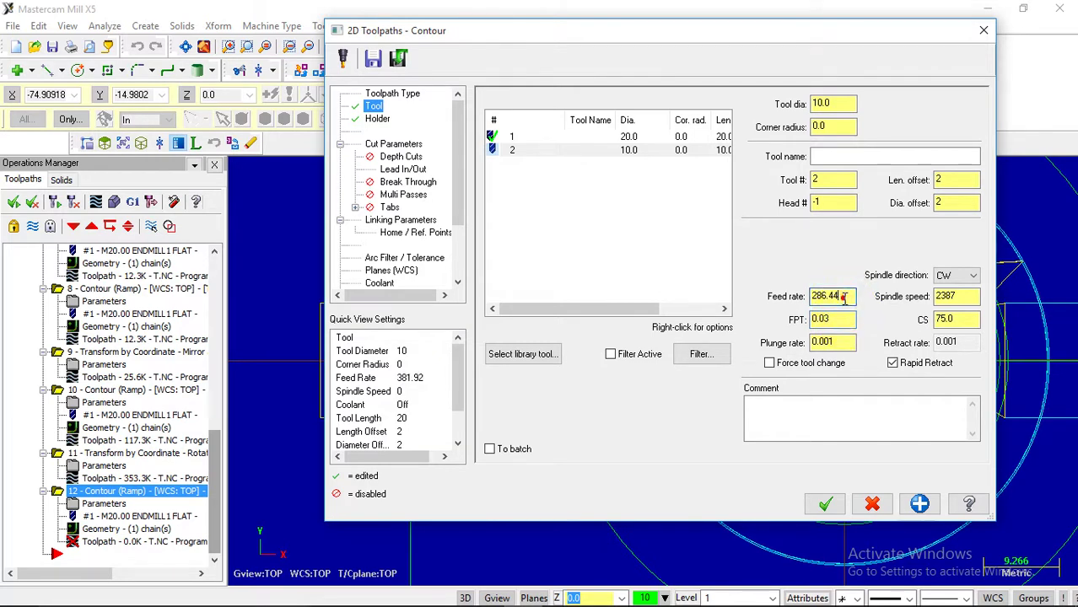
left_click(836, 321)
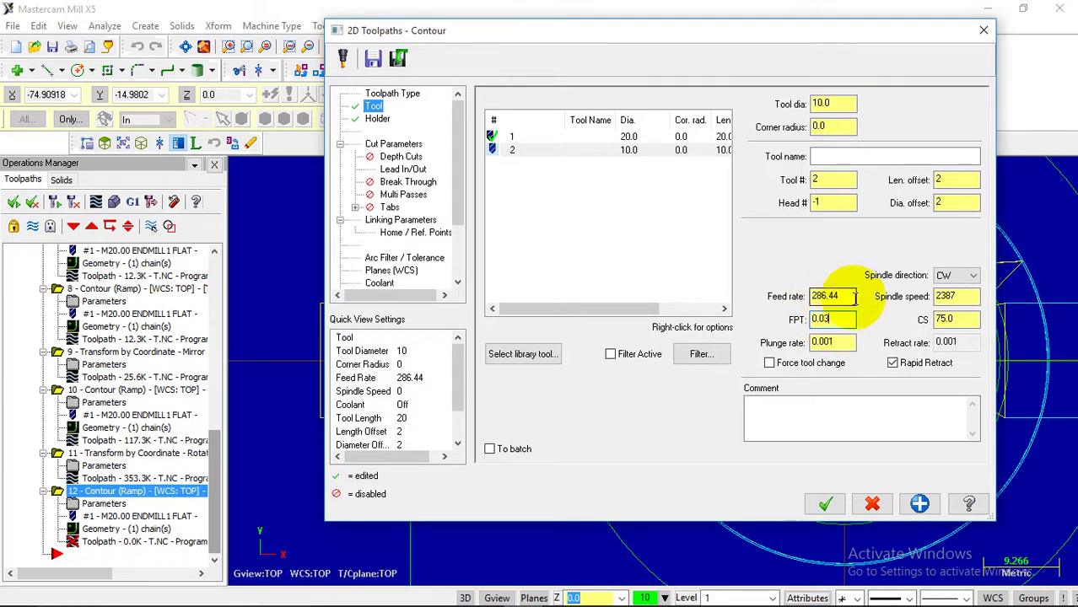
- Lower the cutting speed to 65 and finally 55, and set the plunge rate to 200
double_click(953, 318)
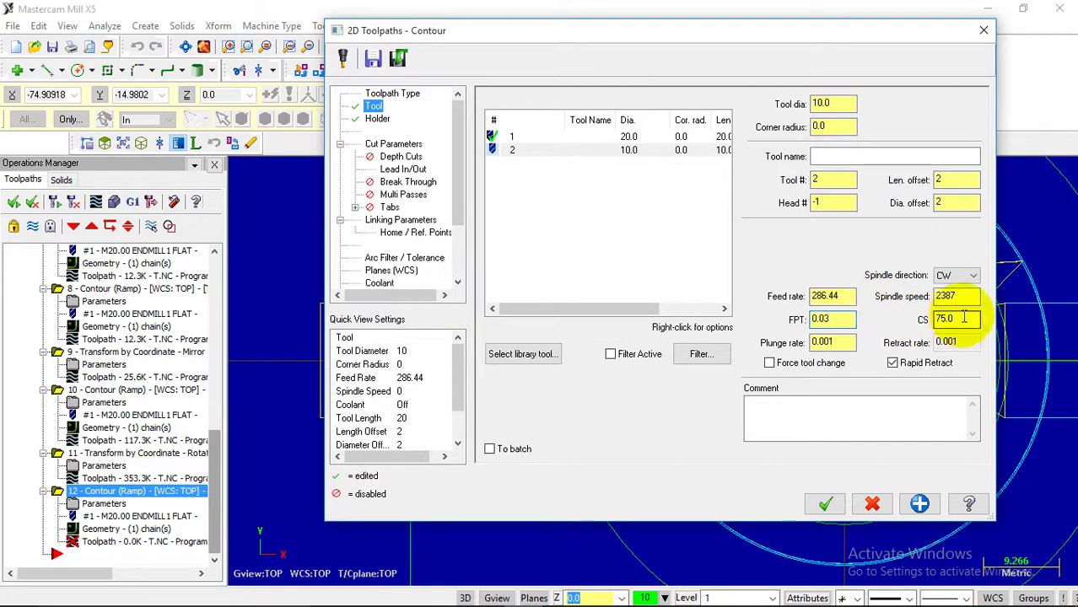
type("65")
key("Return")
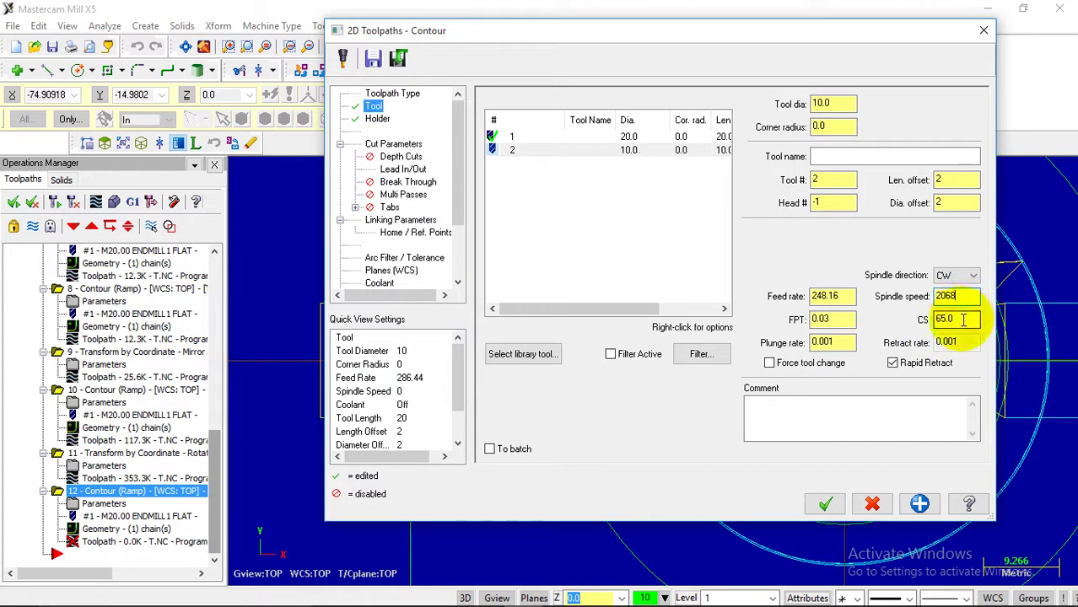
type("55")
left_click(934, 297)
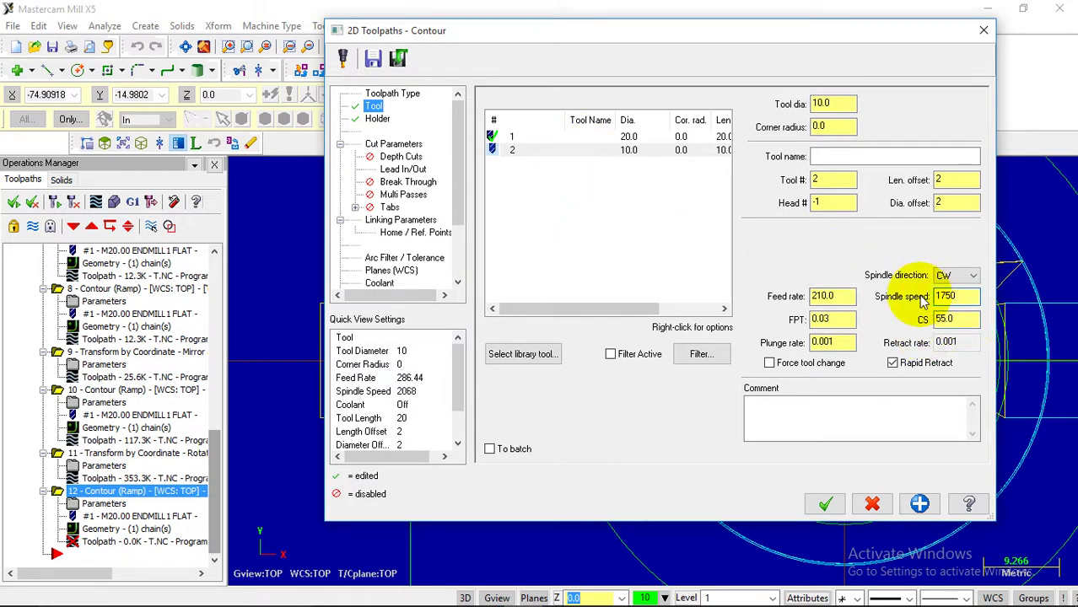
left_click(826, 342)
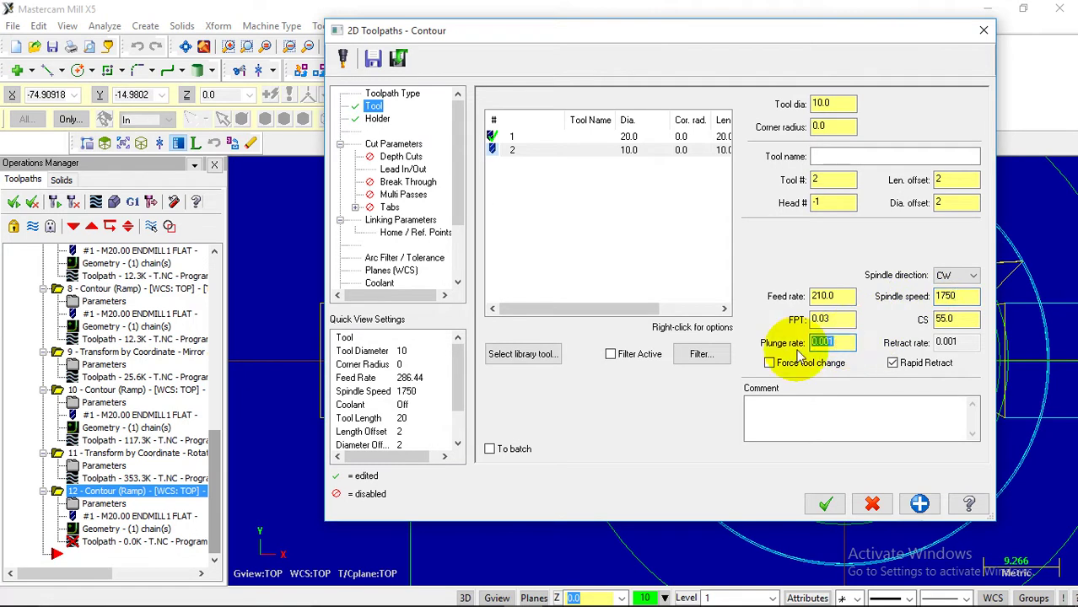
type("200")
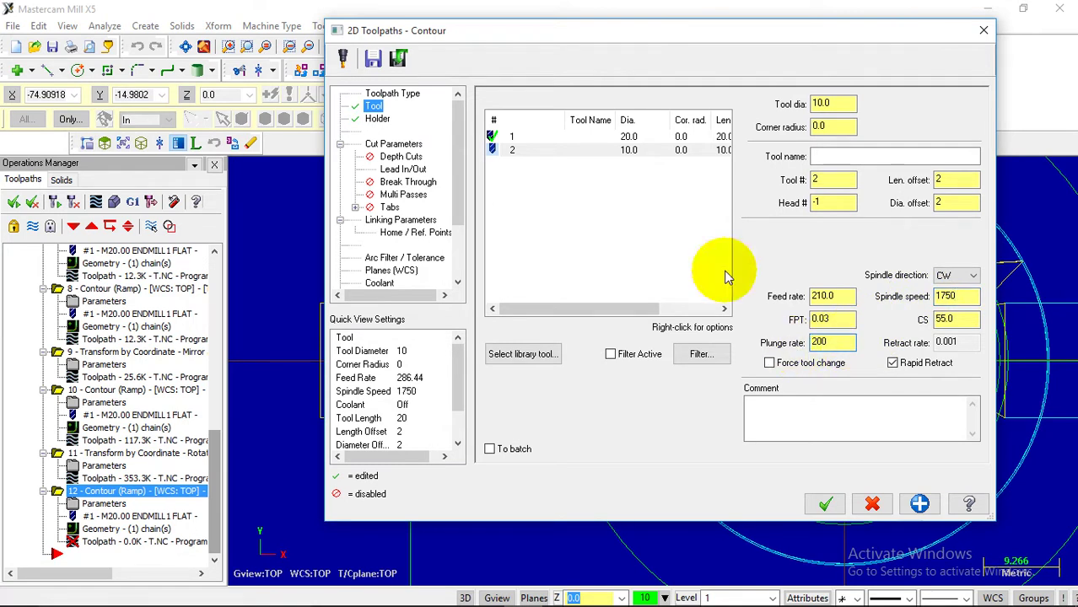
- Check the tool holder and change the contour type to 2D in the cut parameters
left_click(381, 119)
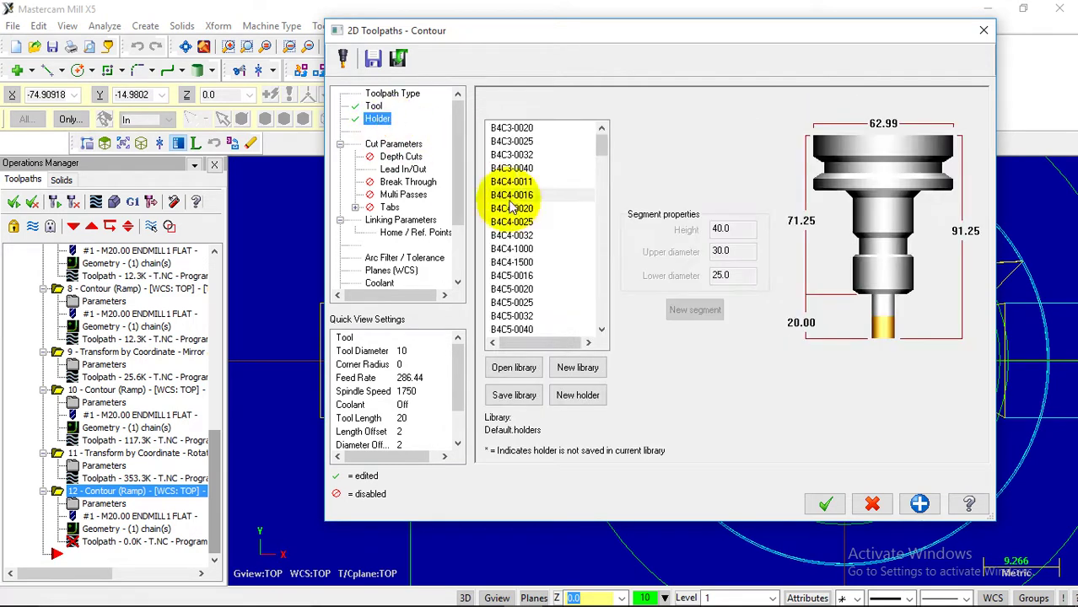
left_click(395, 144)
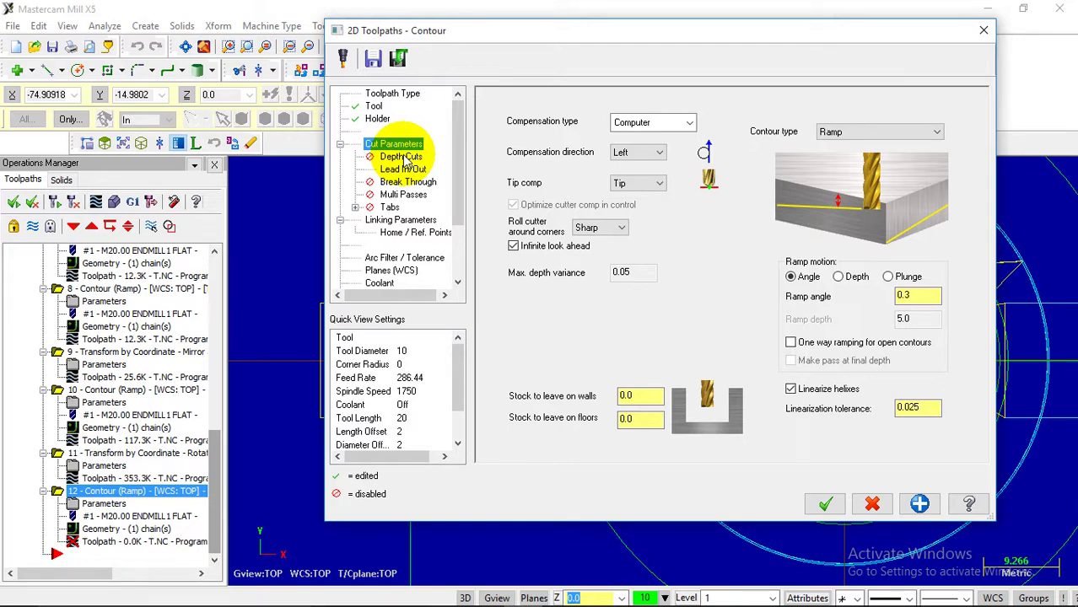
left_click(829, 132)
left_click(832, 146)
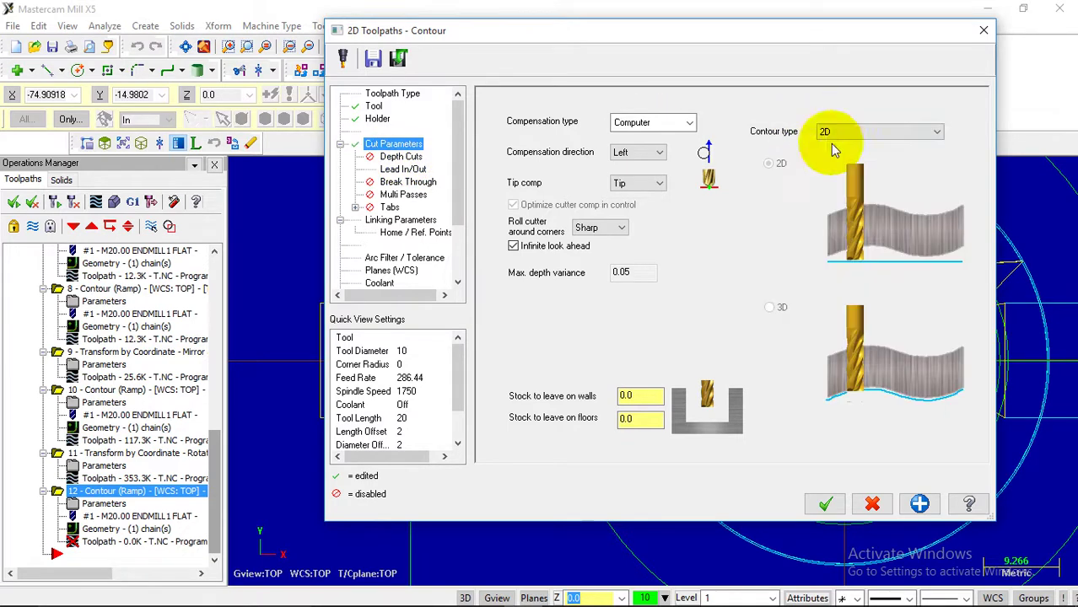
- Enable depth cuts with a maximum rough step of 0.5, a finish step of 0 and the tool kept down
left_click(400, 158)
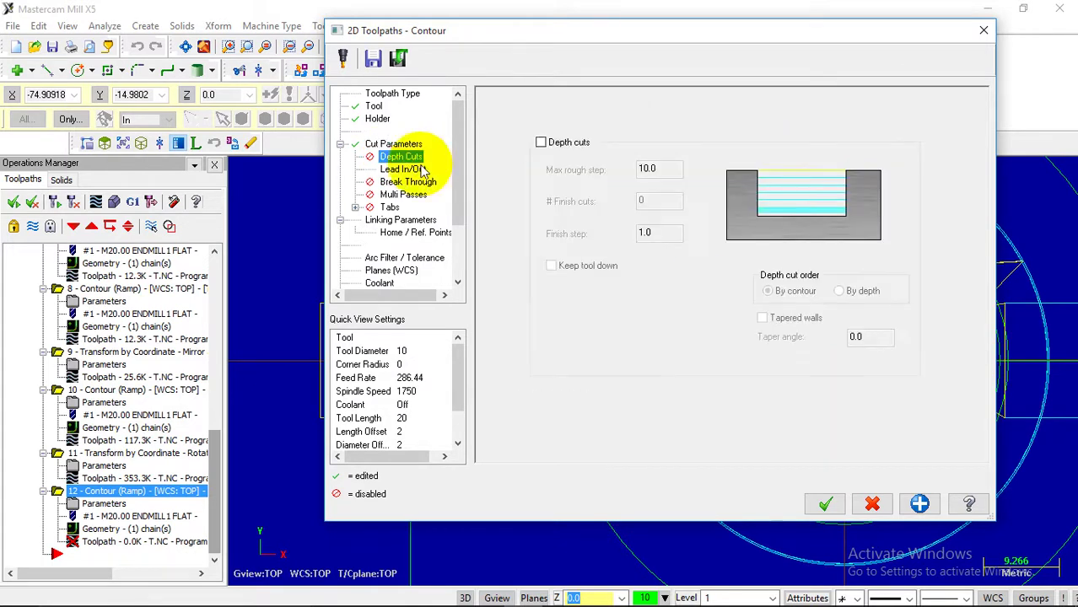
left_click(540, 142)
left_click(657, 169)
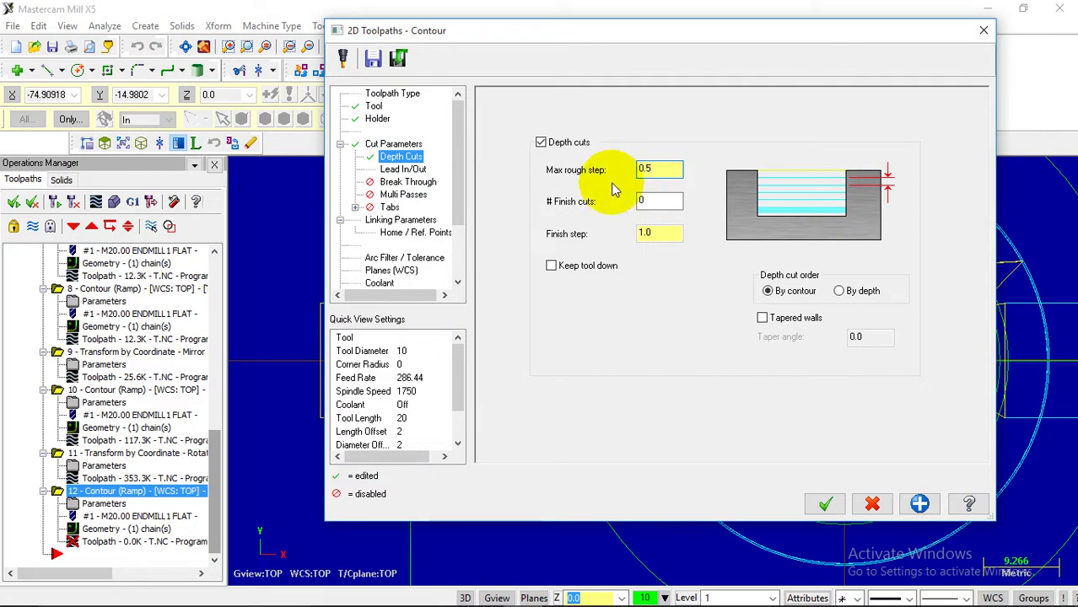
left_click(659, 234)
type("0")
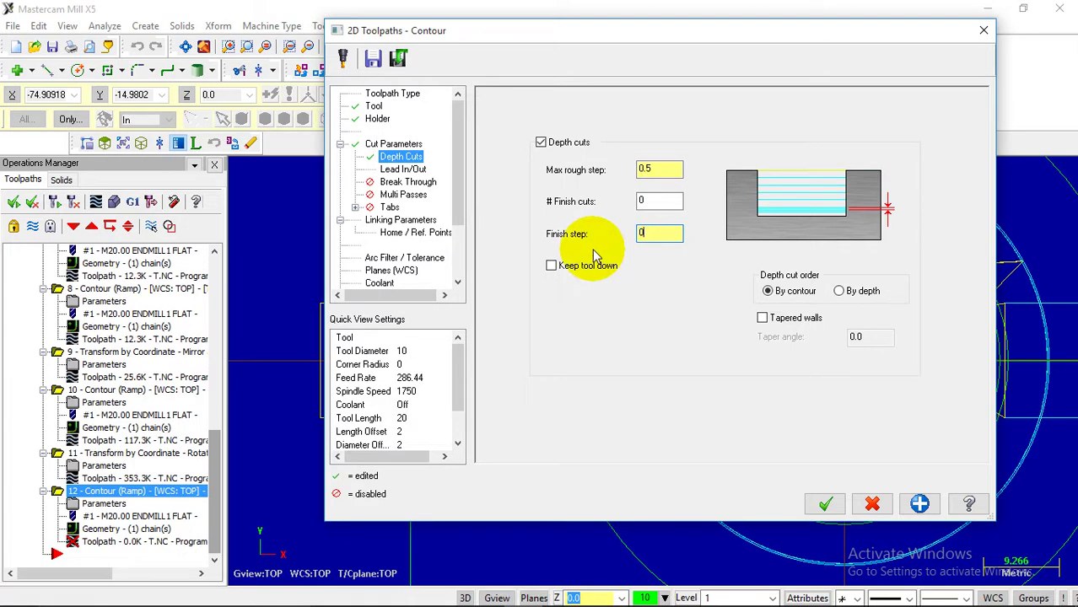
left_click(552, 266)
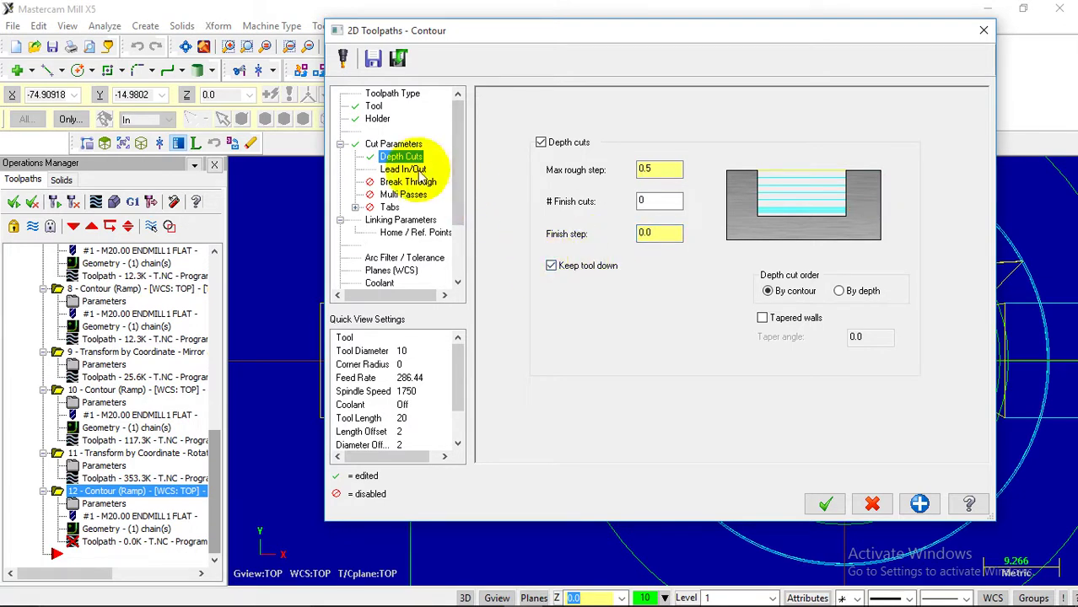
- Review the lead in/out, break through, multi passes and tabs settings of the slot contour
left_click(418, 169)
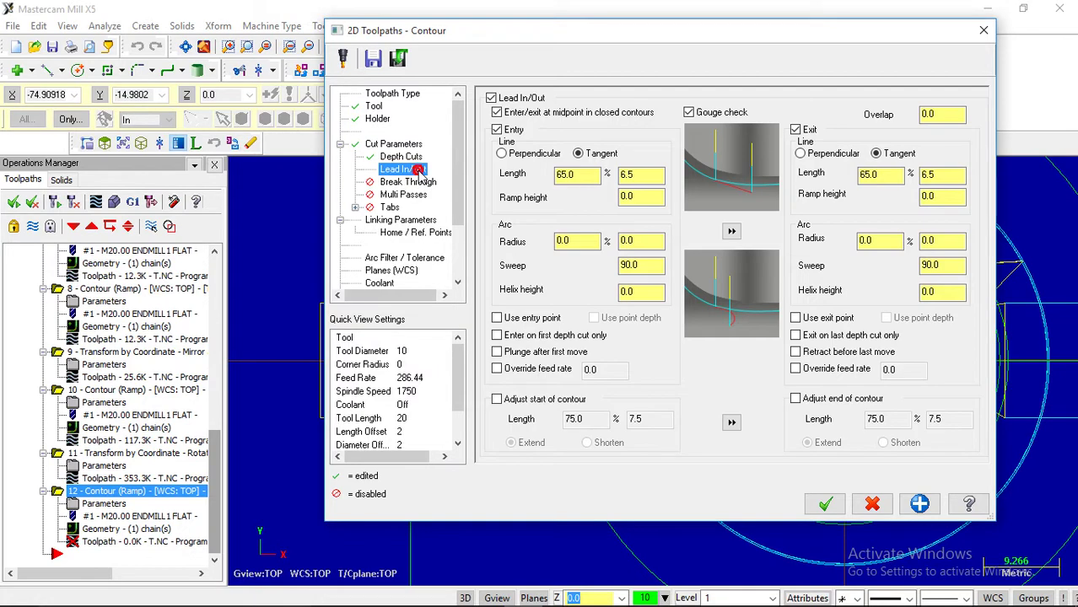
left_click(638, 175)
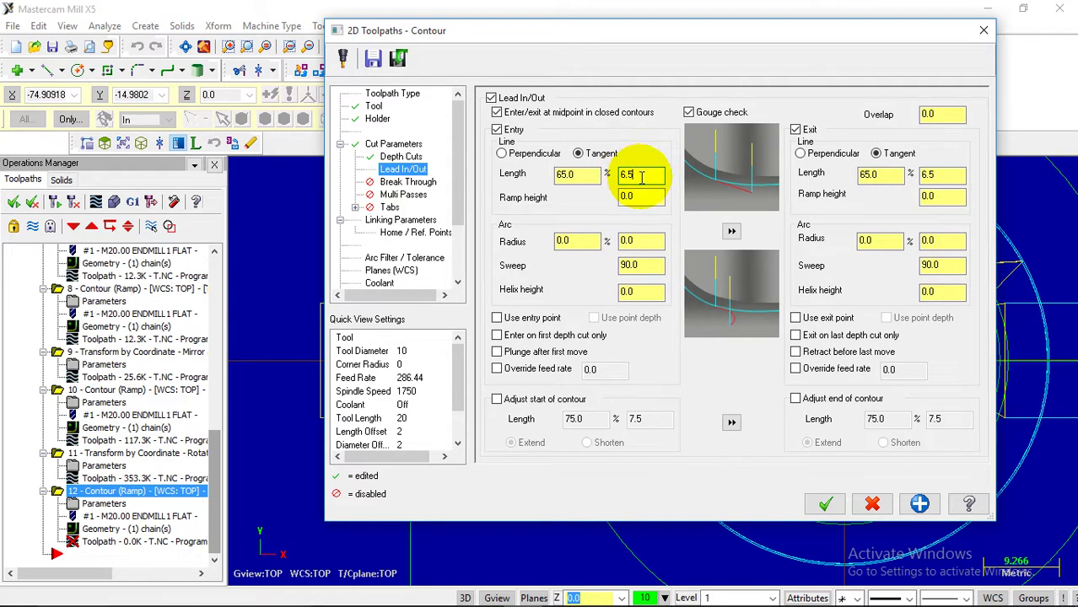
left_click(411, 182)
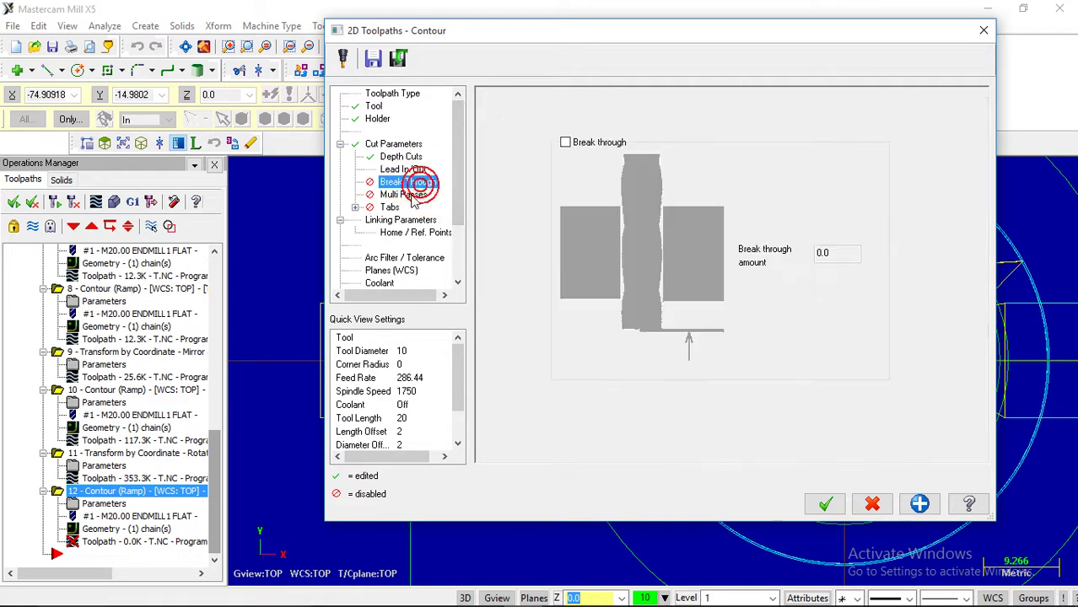
left_click(409, 195)
left_click(389, 207)
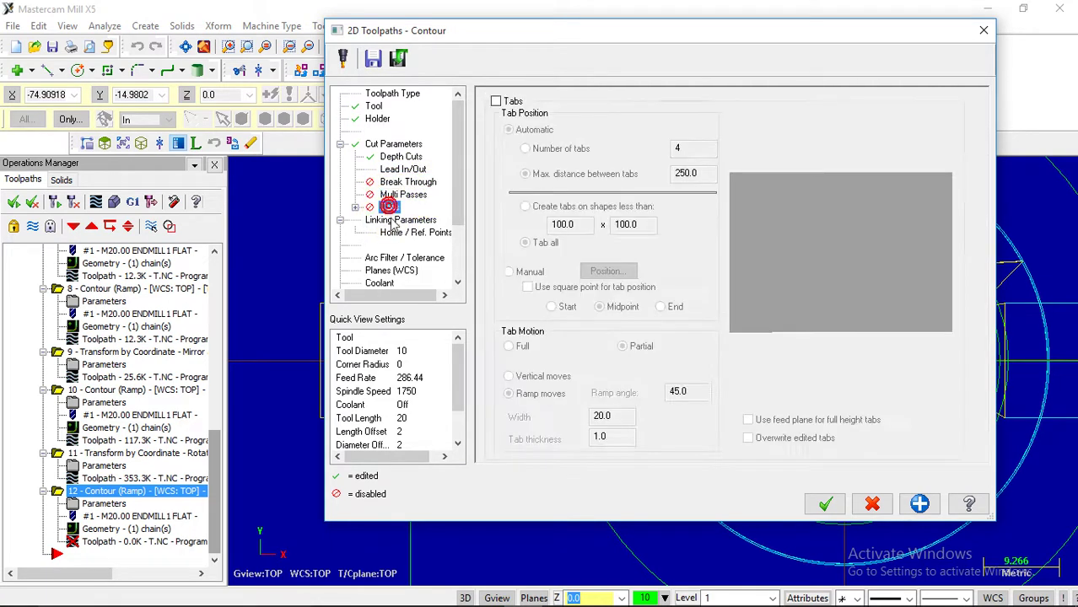
- Open the slot contour's linking parameters and check the slot's depth dimensions on the PDF drawing in Foxit Reader
left_click(392, 220)
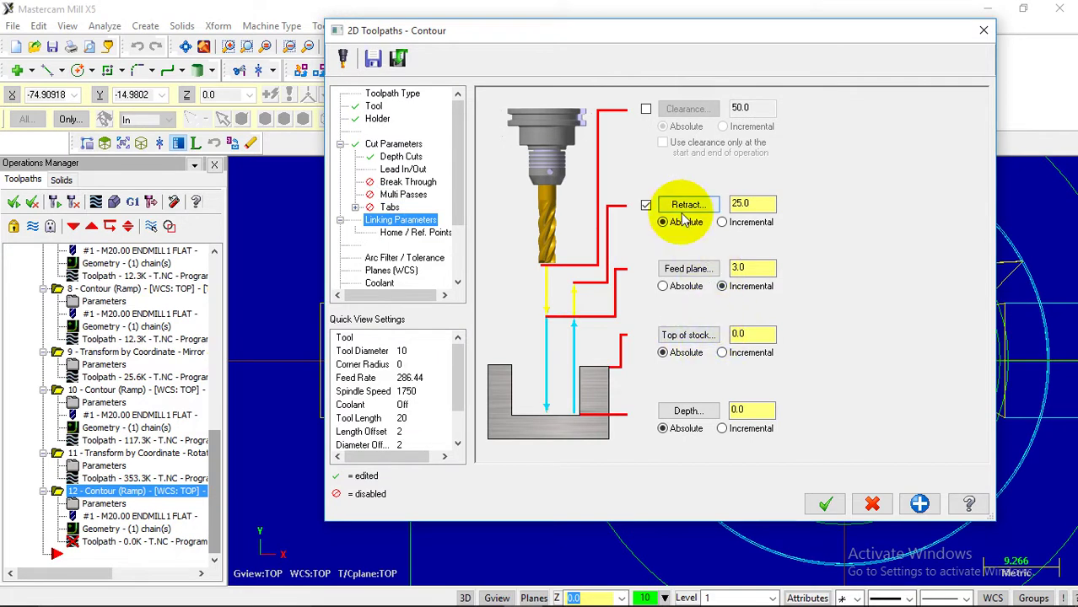
left_click(755, 267)
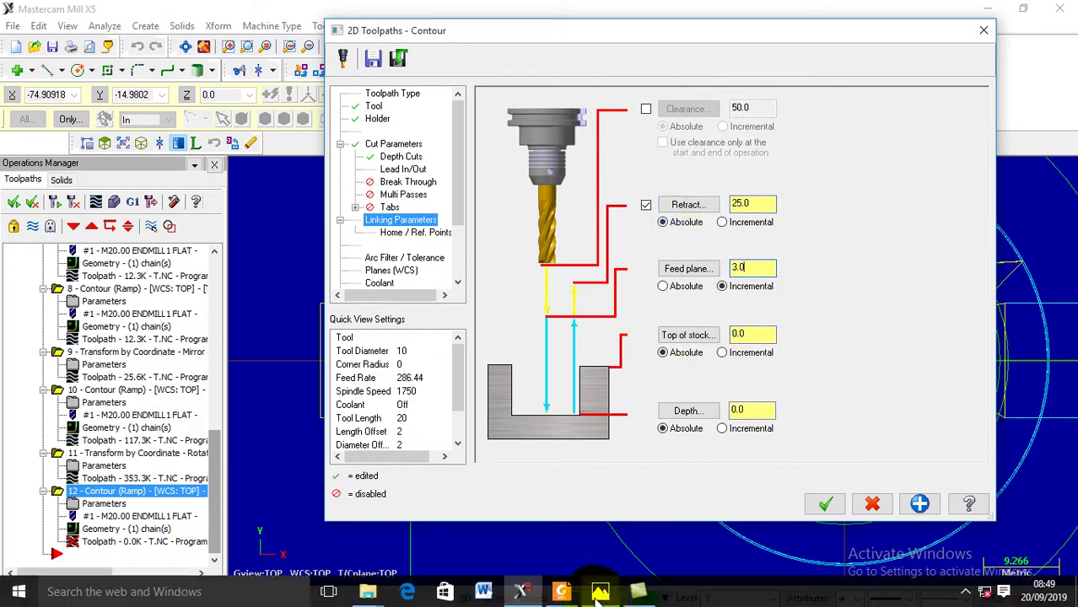
left_click(567, 593)
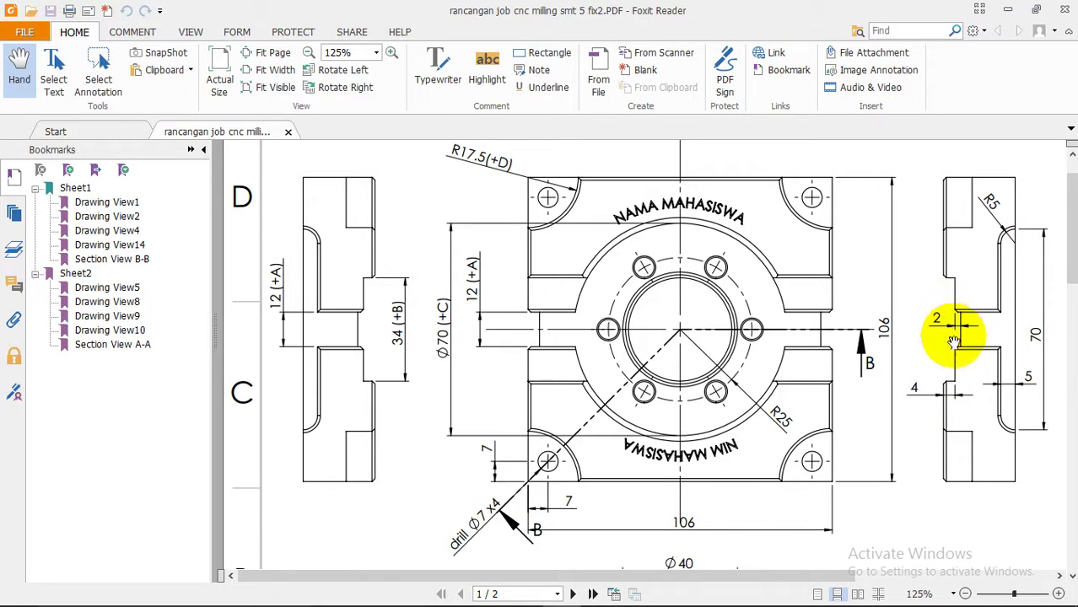
mouse_move(702, 600)
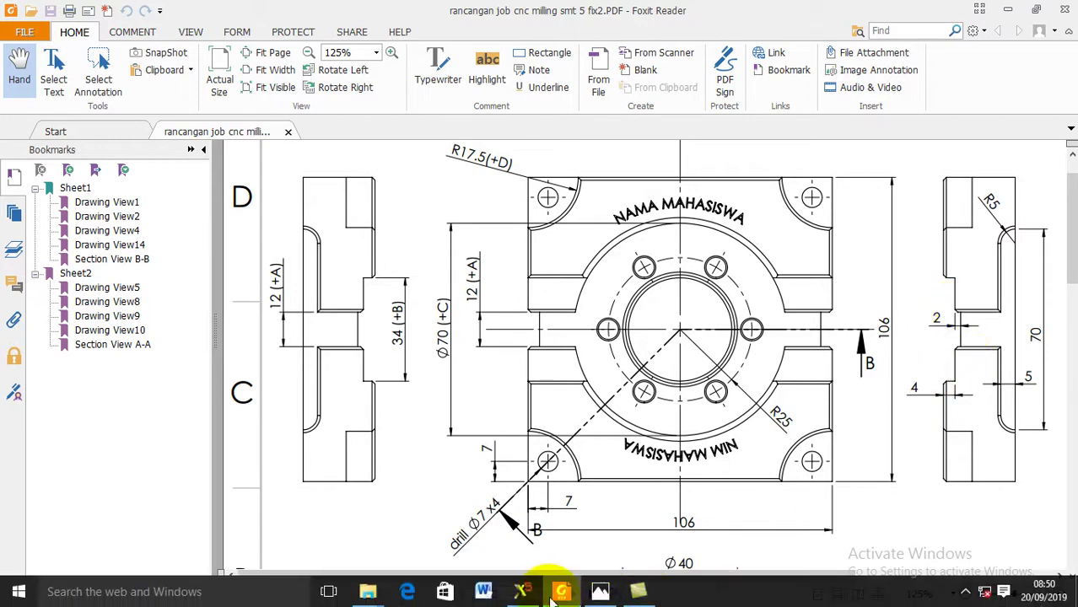
left_click(524, 593)
- Set the slot contour's top of stock to -4 and depth to -6 in Mastercam, keeping the depth absolute, and accept the parameters
double_click(742, 335)
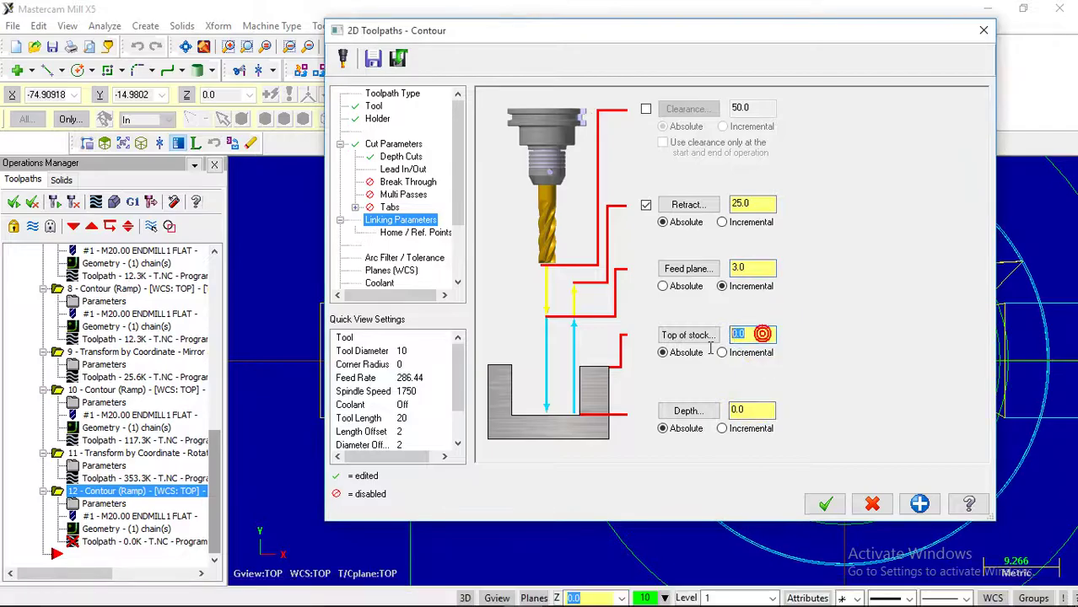
type("-4")
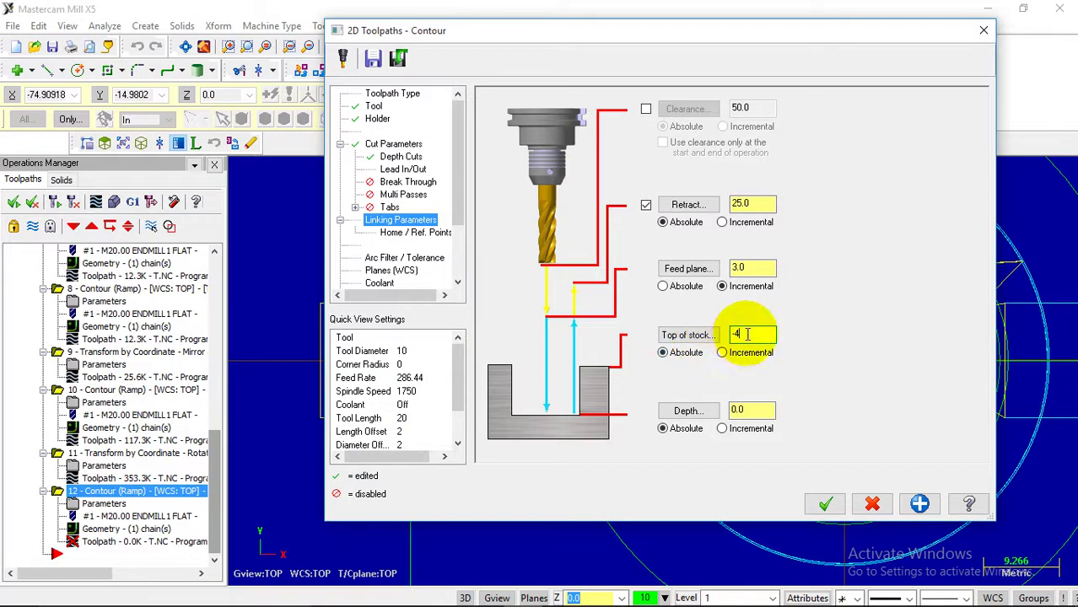
double_click(742, 409)
left_click(693, 428)
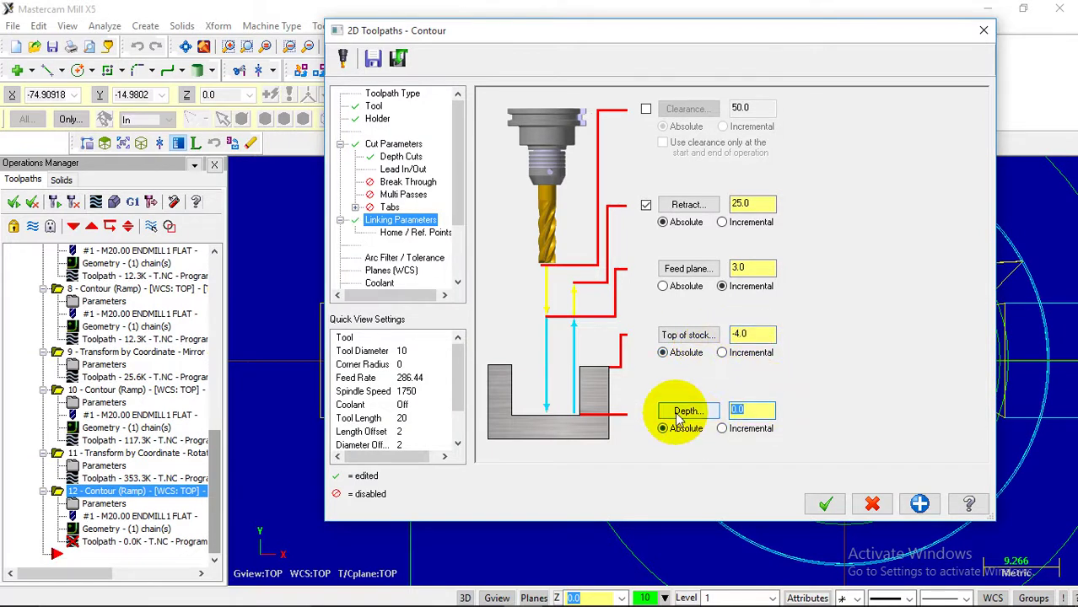
type("-6")
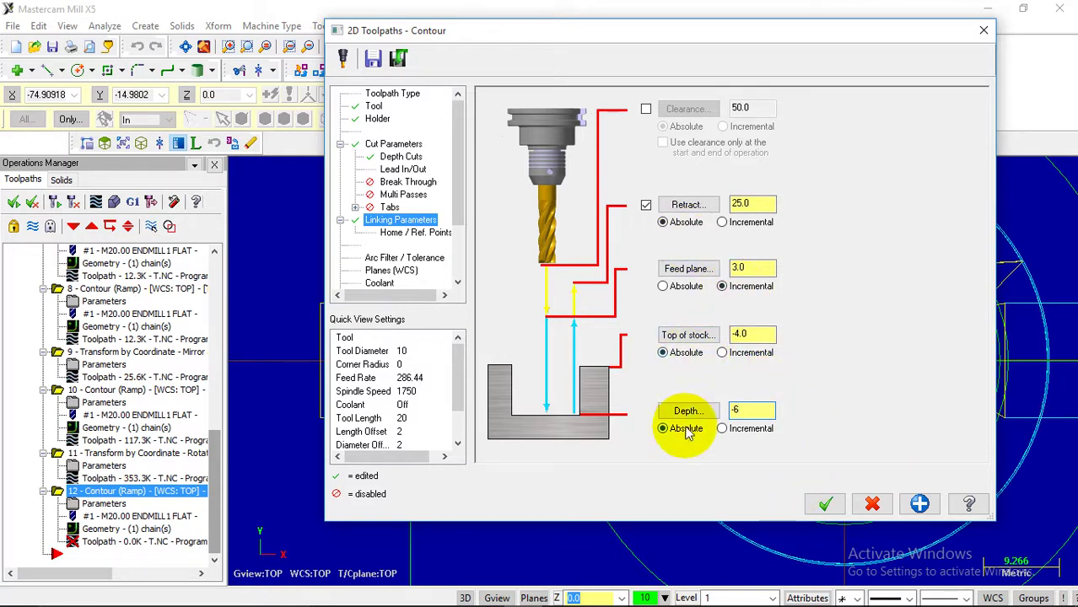
left_click(825, 503)
- Hide the displayed toolpaths, then show only the toolpath of contour operation 12
scroll(631, 377, "down", 1)
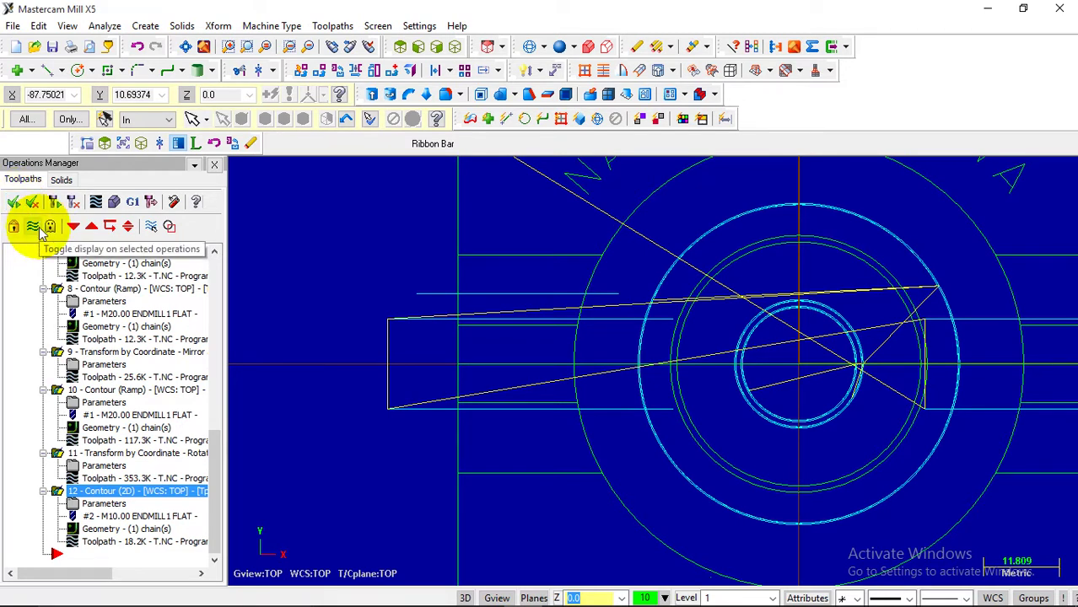
left_click(37, 229)
scroll(520, 326, "down", 2)
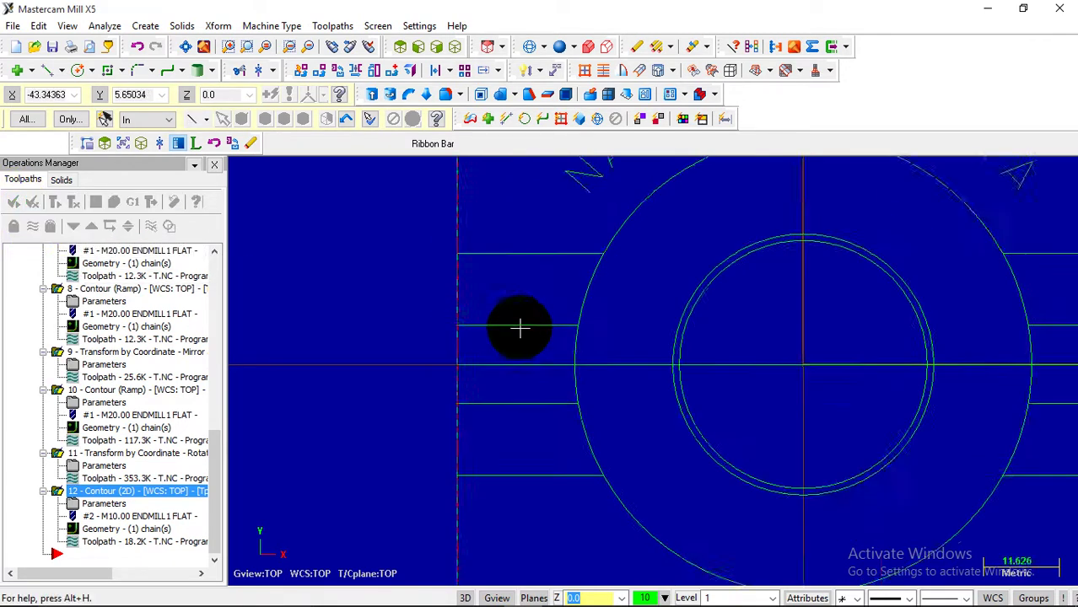
scroll(520, 326, "down", 1)
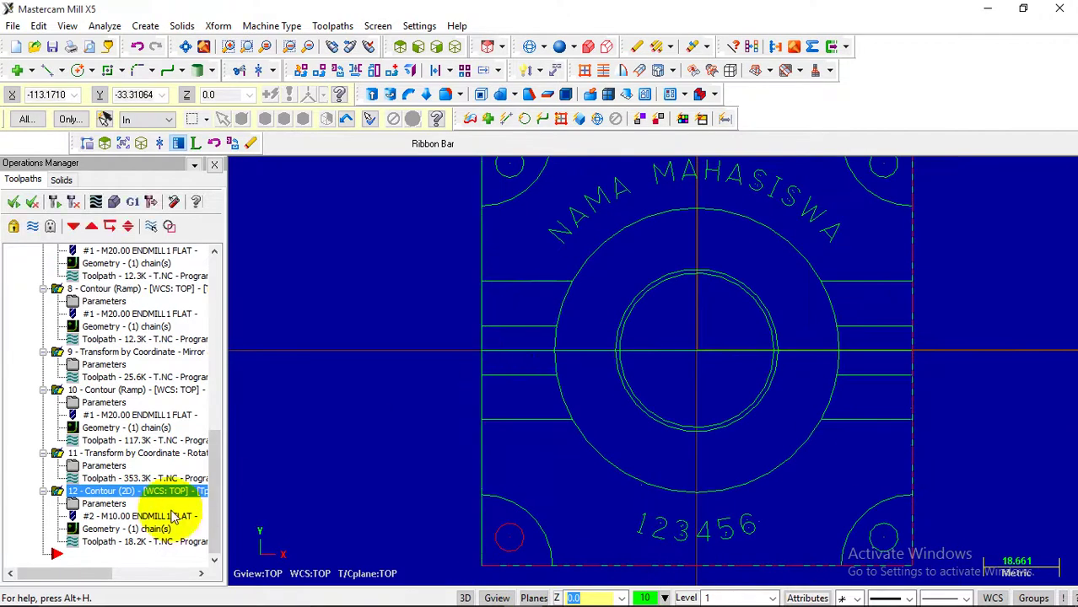
left_click(59, 453)
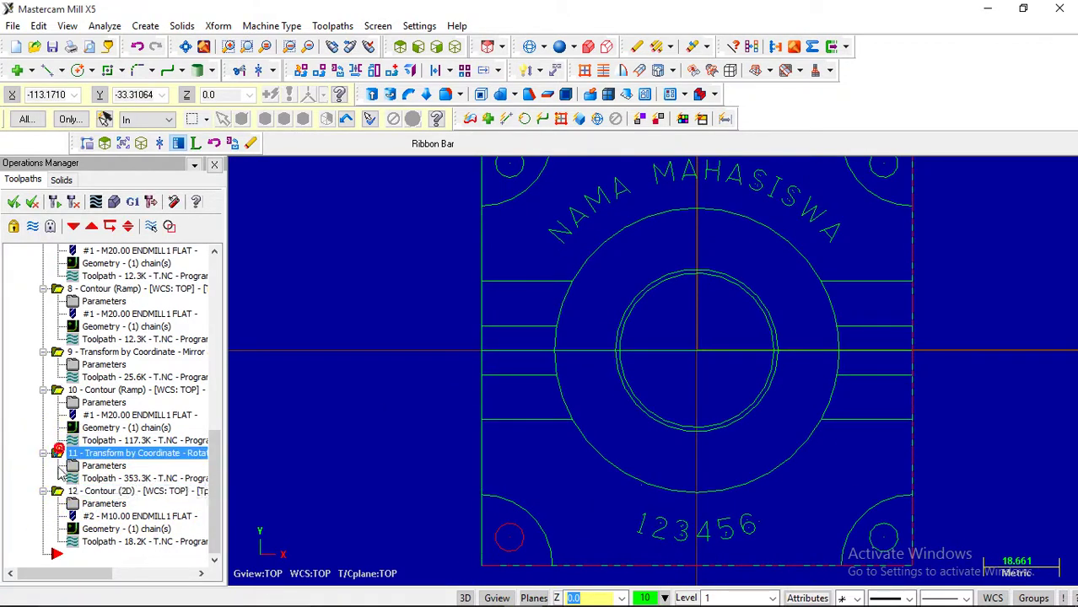
left_click(59, 491)
left_click(32, 227)
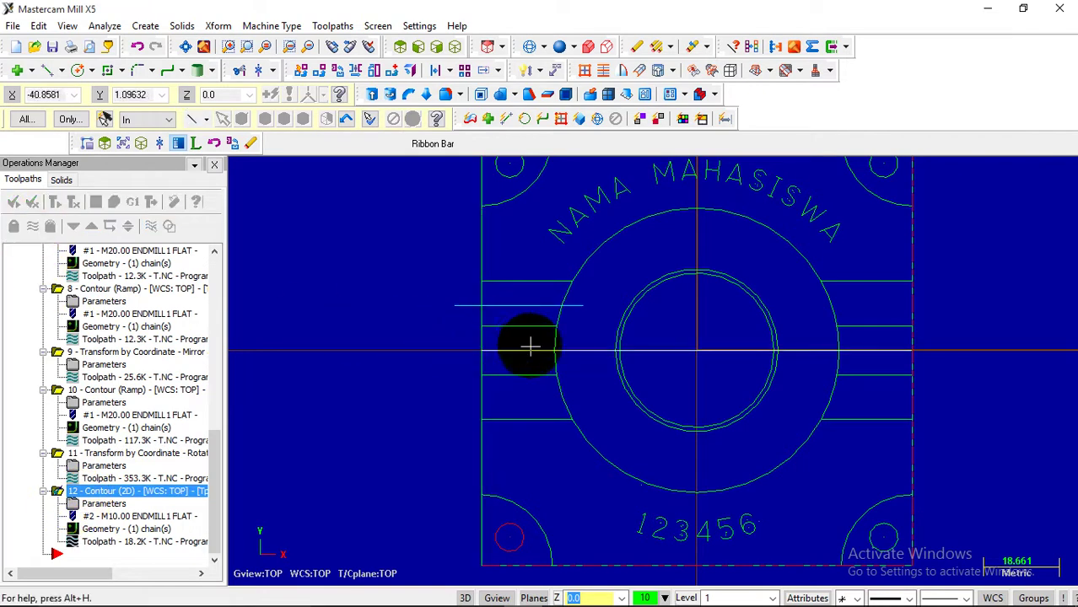
- Set the cutter compensation direction of contour operation 12 to Right and regenerate its toolpath
left_click(113, 503)
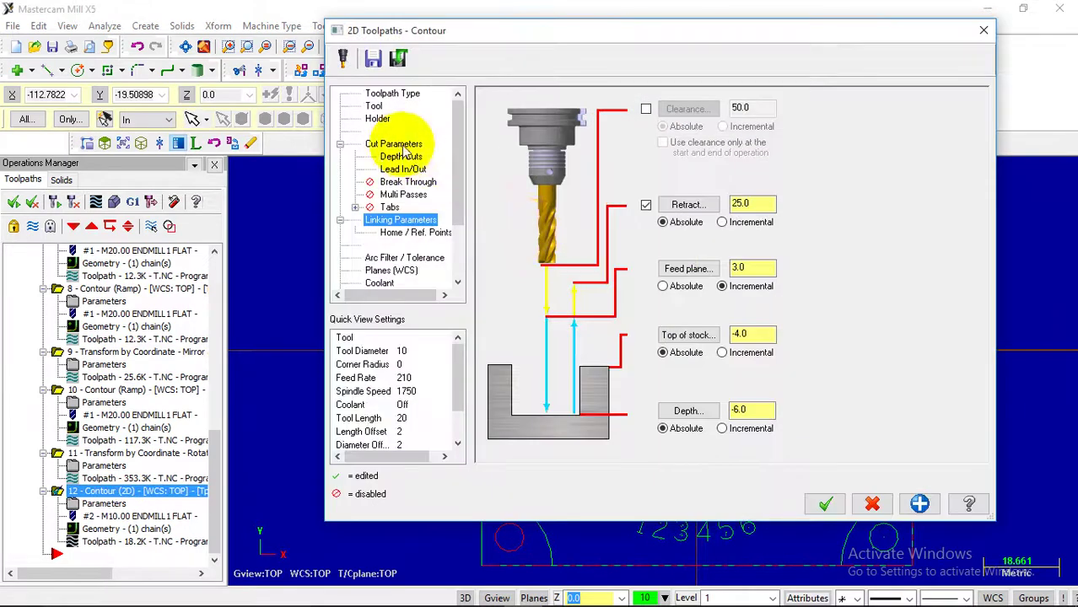
left_click(401, 145)
left_click(658, 152)
left_click(645, 178)
left_click(824, 503)
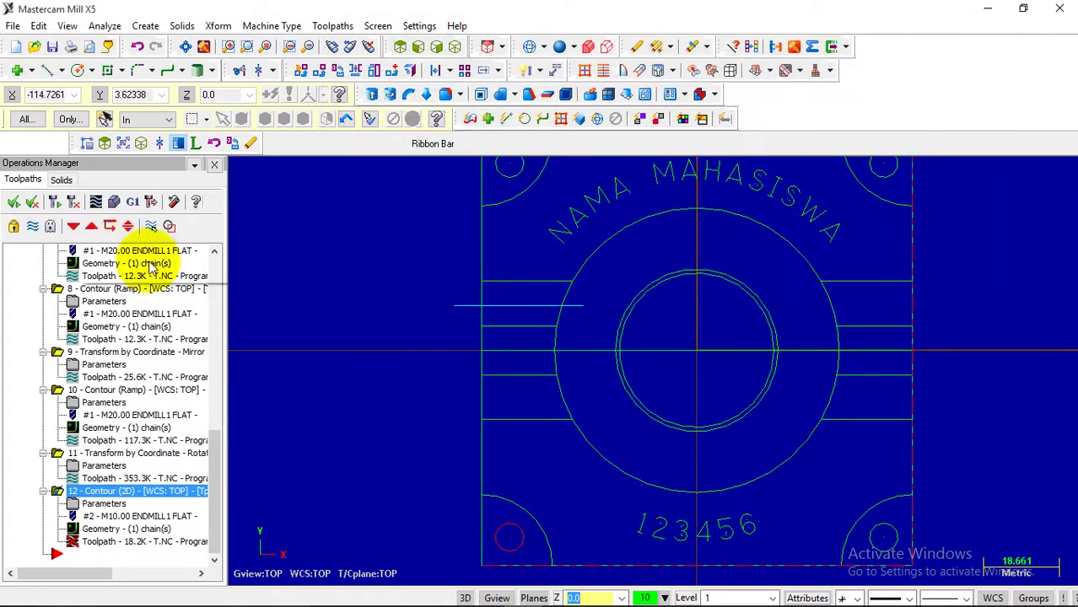
left_click(54, 204)
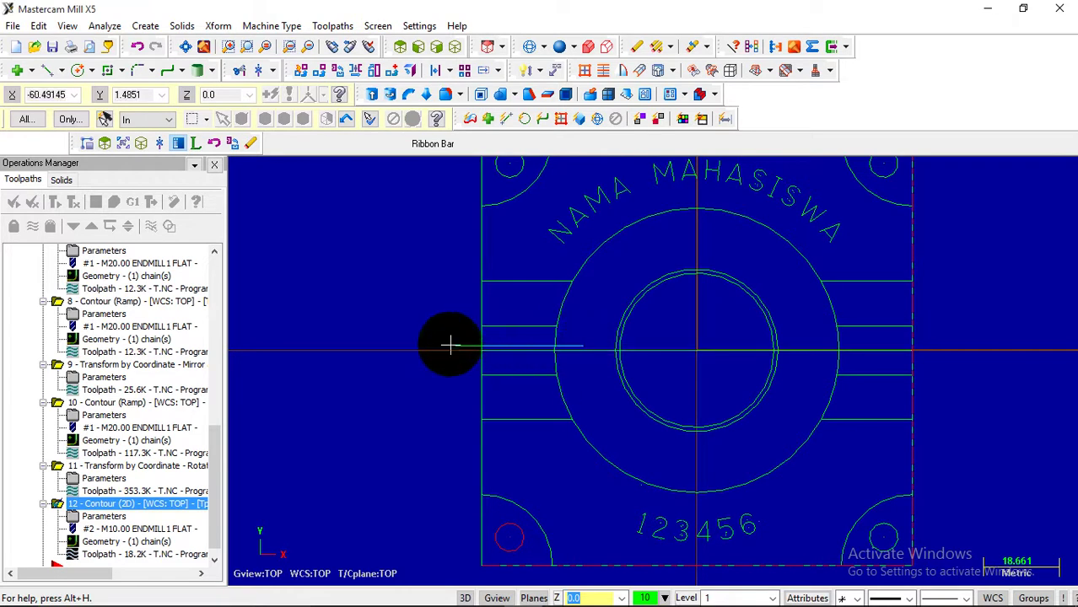
- Backplot the 10 mm end mill contour with the tool displayed and examine how it covers the narrow slot
left_click(95, 202)
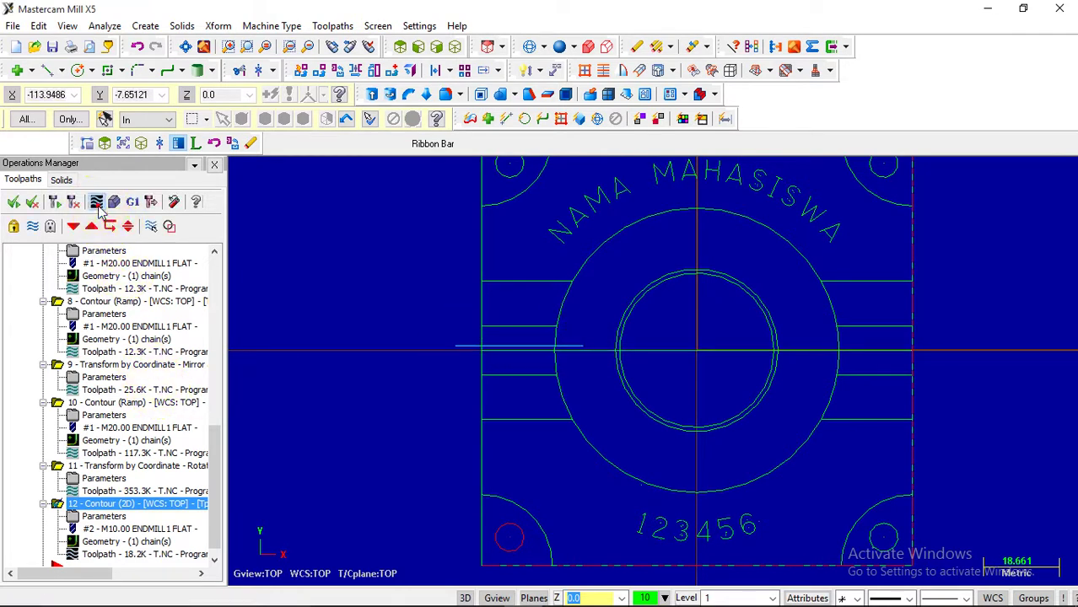
left_click(128, 229)
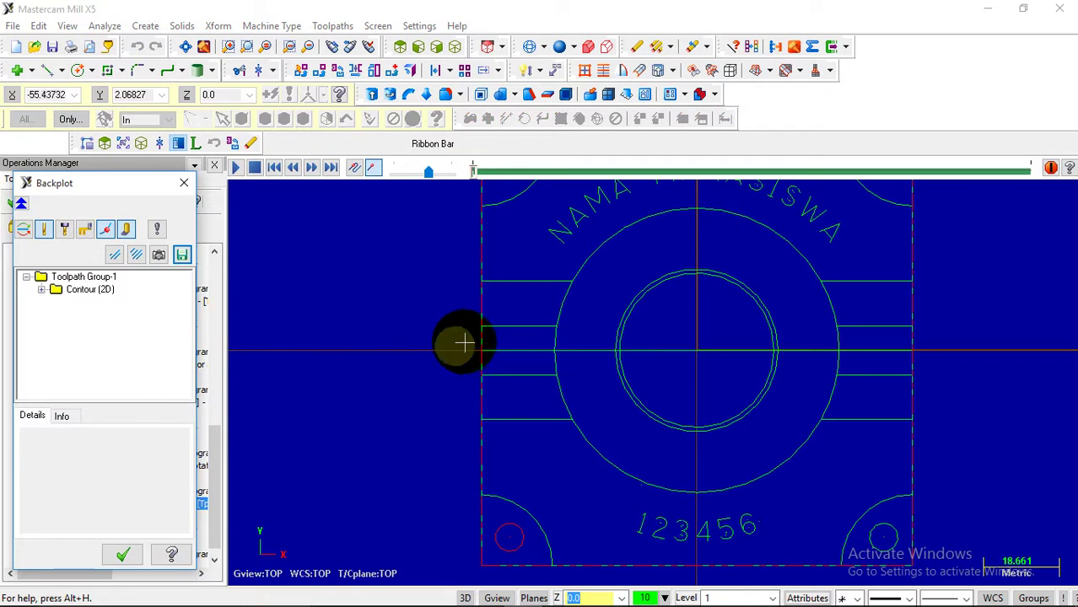
left_click(233, 167)
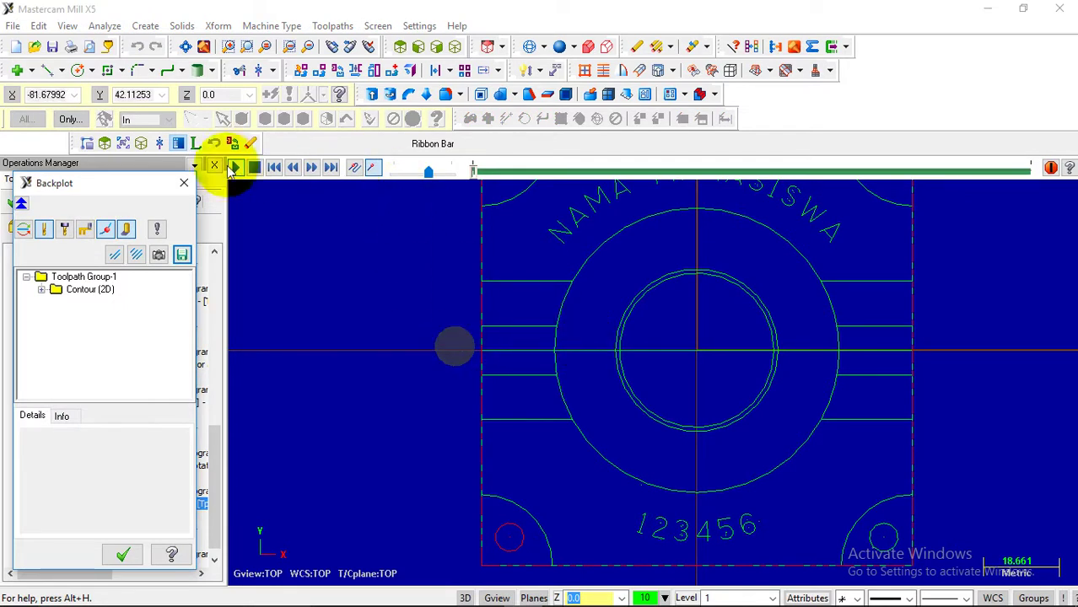
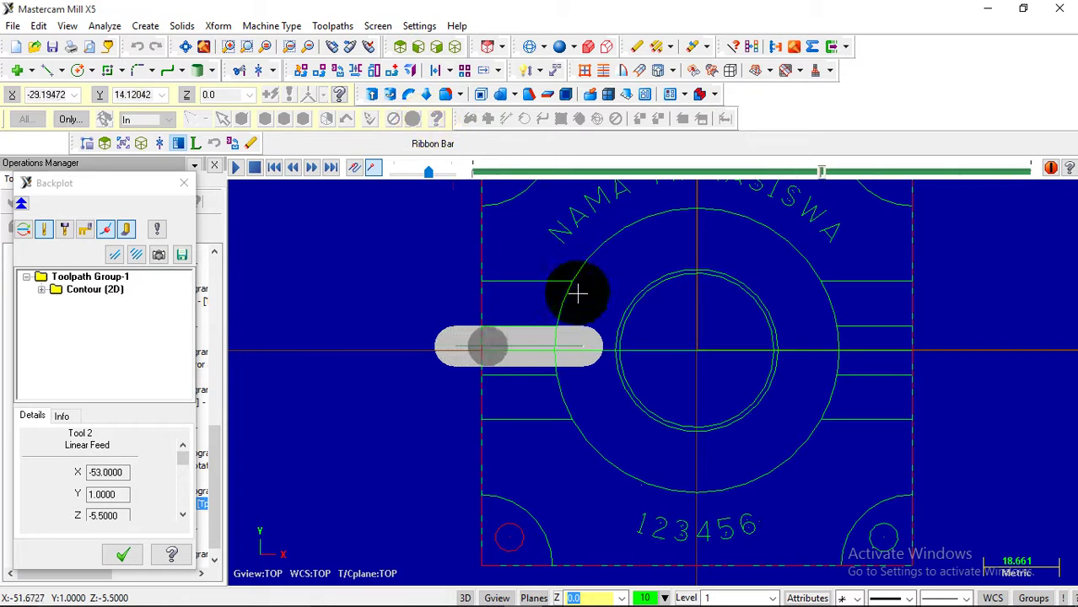
scroll(550, 385, "up", 5)
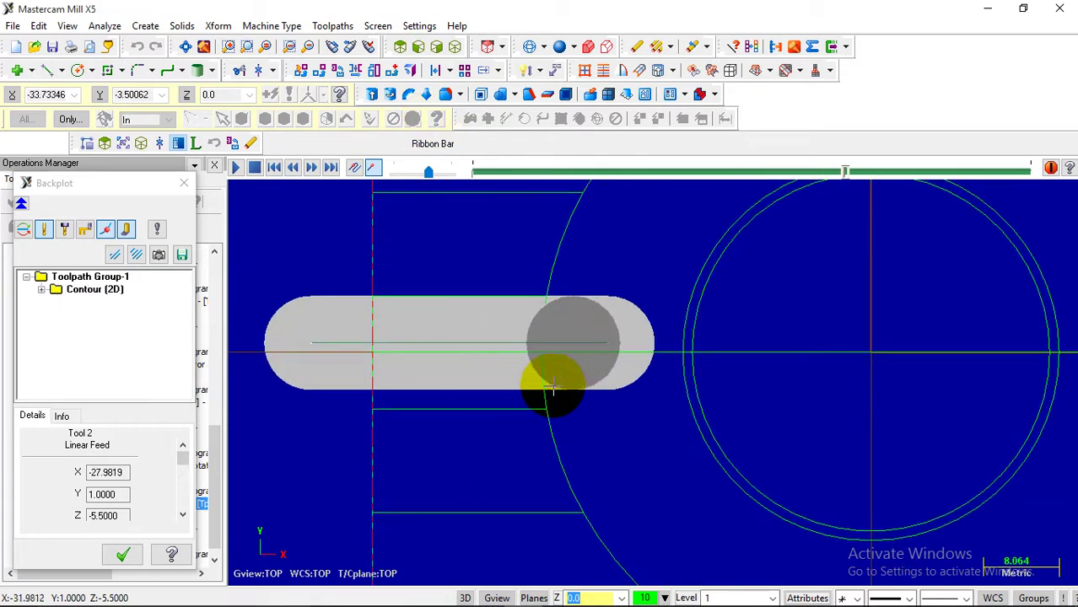
scroll(512, 350, "down", 5)
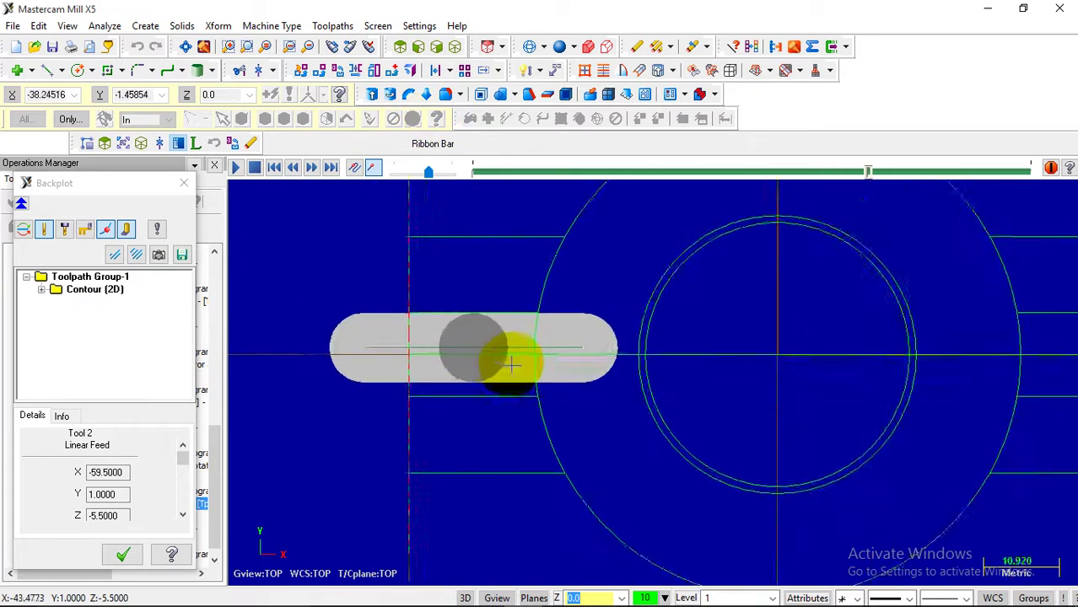
left_click(183, 183)
- Duplicate contour operation 12 at the end of the operations list
scroll(329, 337, "up", 1)
scroll(329, 337, "down", 2)
scroll(329, 337, "down", 1)
left_click_drag(217, 428, 216, 440)
left_click(115, 492)
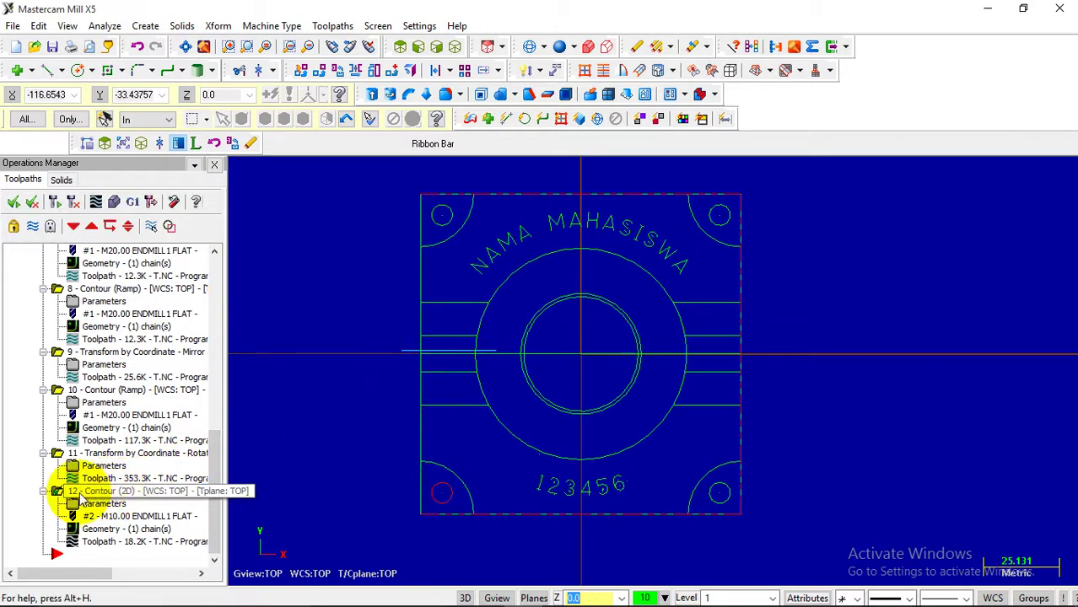
right_click(79, 496)
left_click(126, 198)
left_click(82, 556)
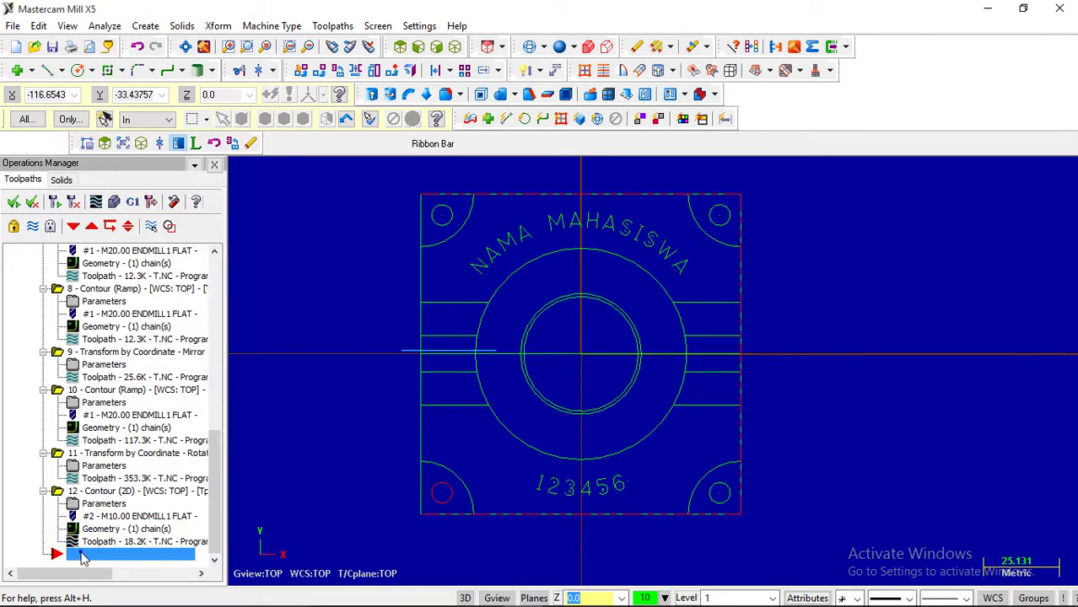
right_click(82, 557)
left_click(126, 275)
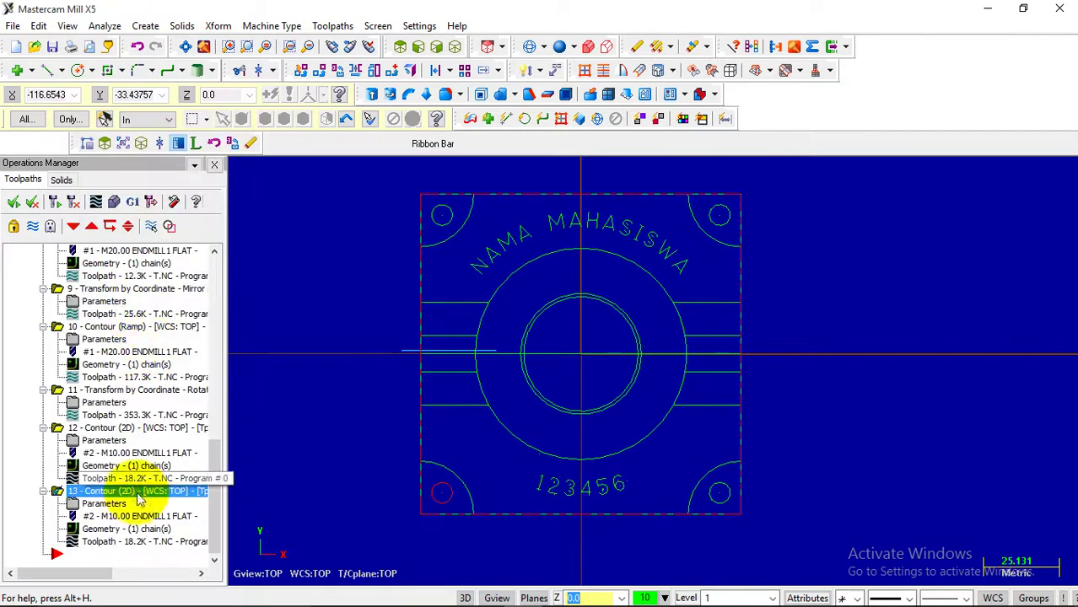
- Rechain the duplicated contour to the single lower edge line of the left narrow slot and regenerate its toolpath
left_click(118, 528)
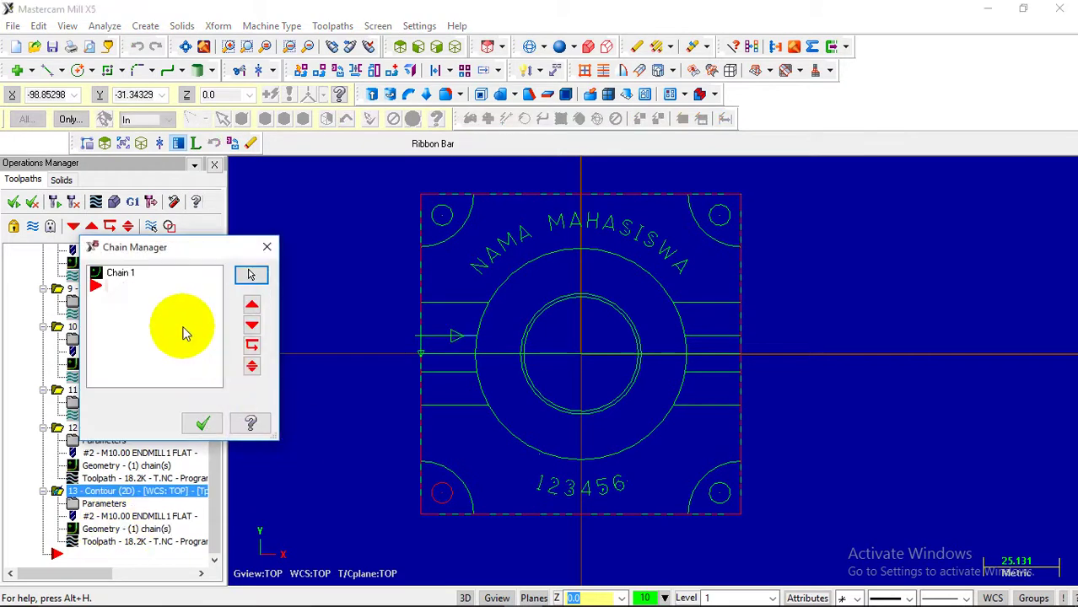
right_click(184, 333)
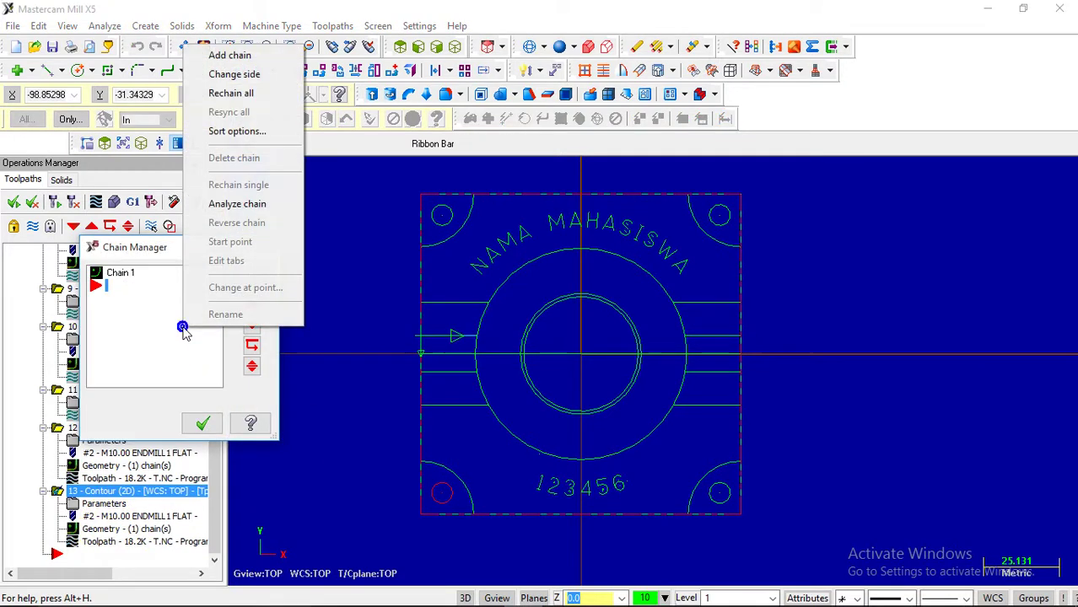
left_click(243, 98)
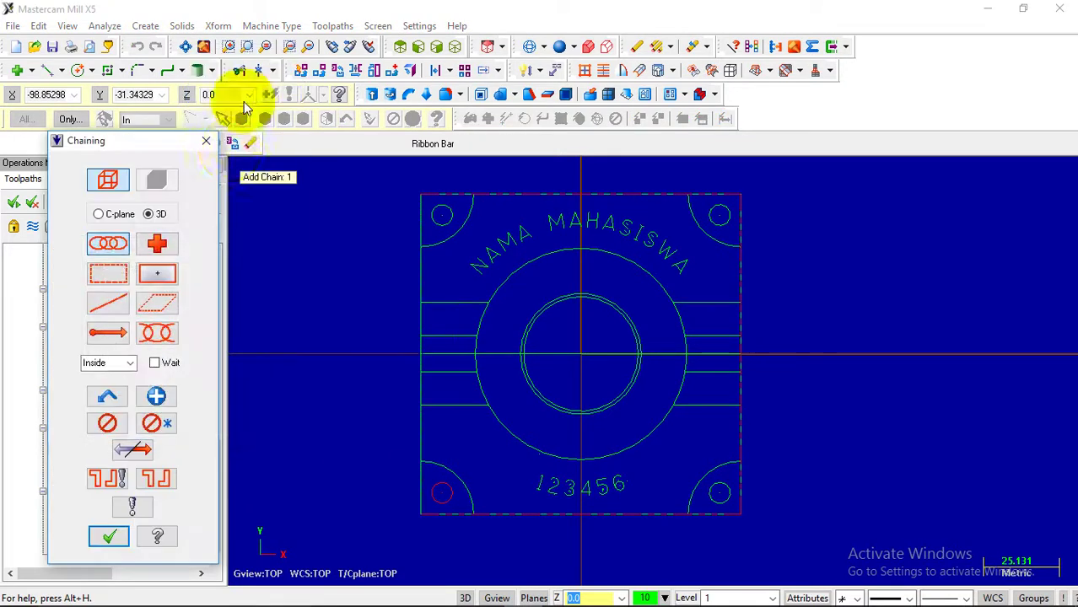
left_click(124, 309)
scroll(427, 369, "up", 2)
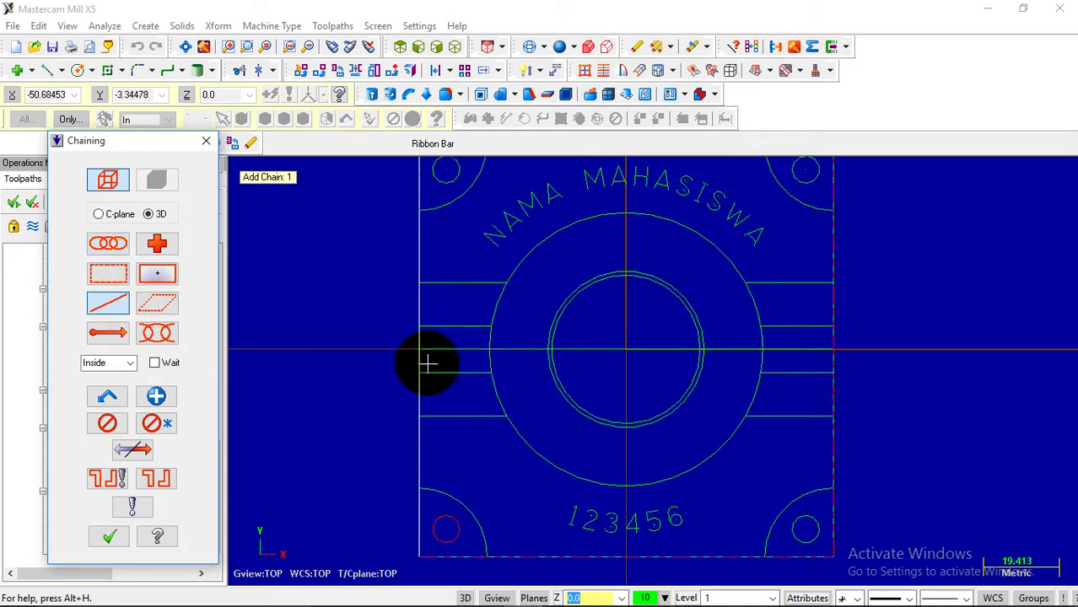
left_click(428, 369)
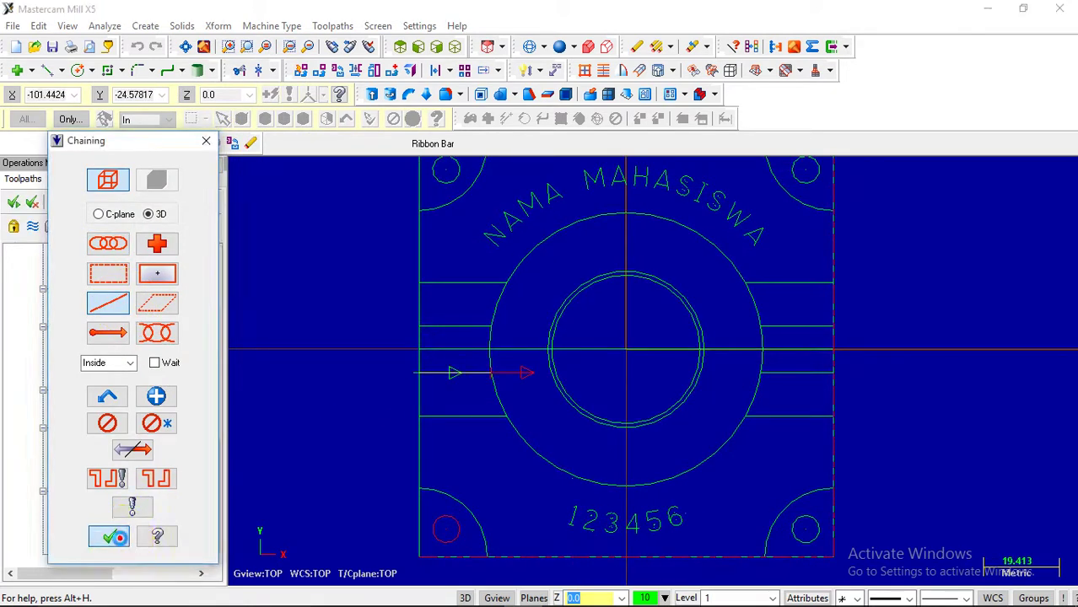
left_click(110, 537)
left_click(203, 423)
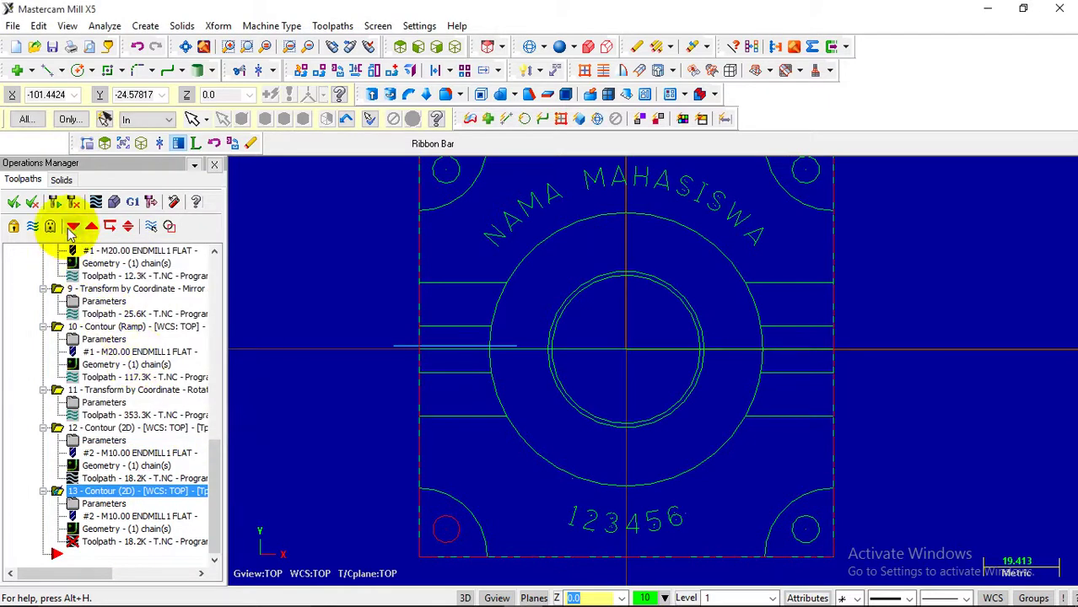
left_click(56, 202)
- Set the duplicated contour's cutter compensation direction to Left in its cut parameters
scroll(418, 393, "up", 3)
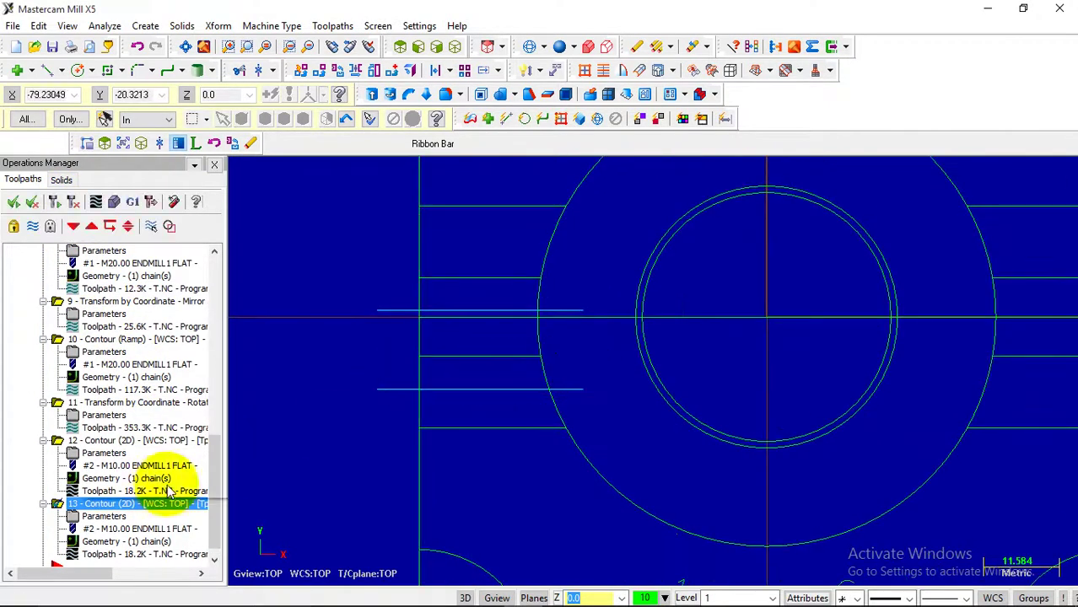
left_click(98, 516)
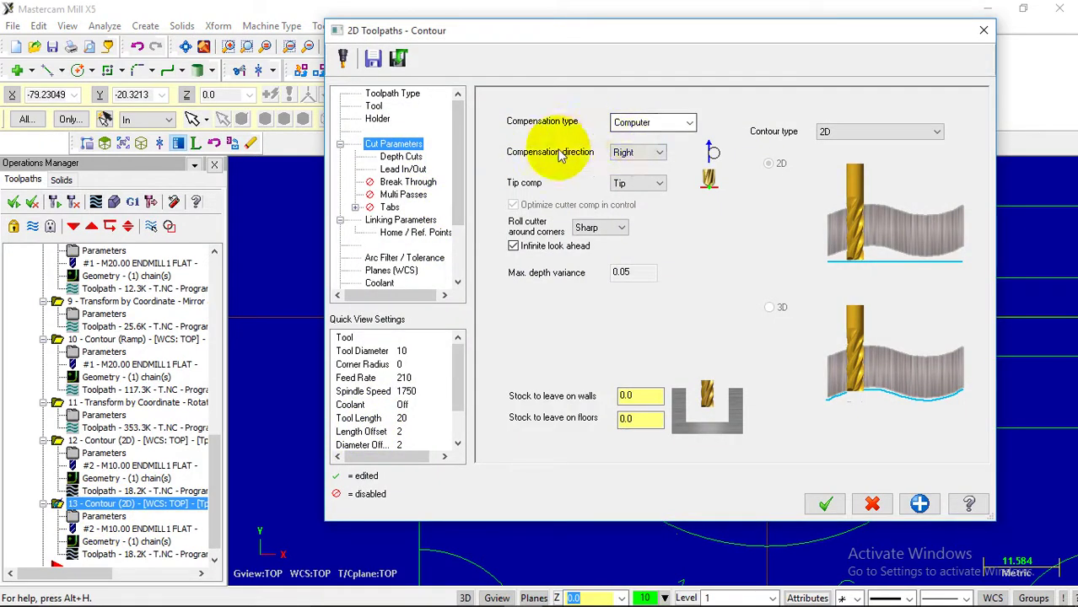
left_click(626, 153)
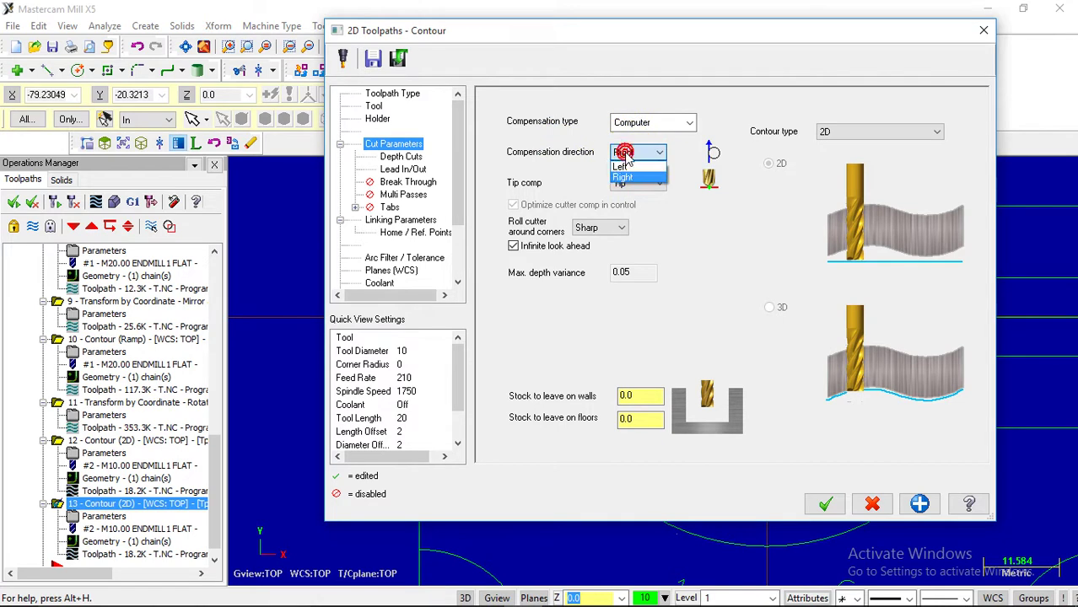
left_click(622, 167)
left_click(825, 503)
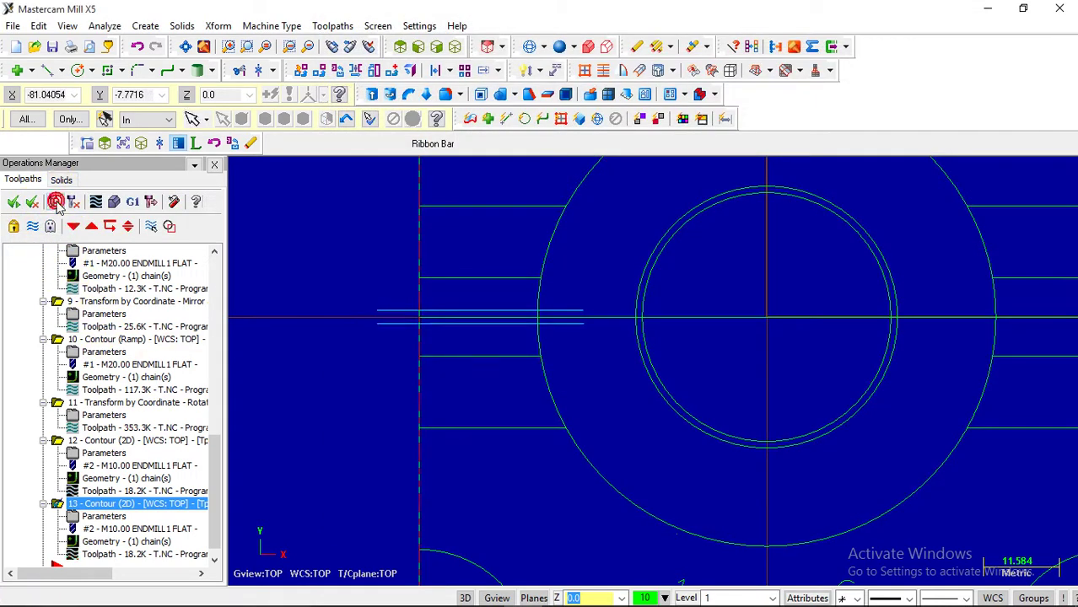
- Regenerate the toolpath of the duplicated contour, operation 13
left_click(55, 202)
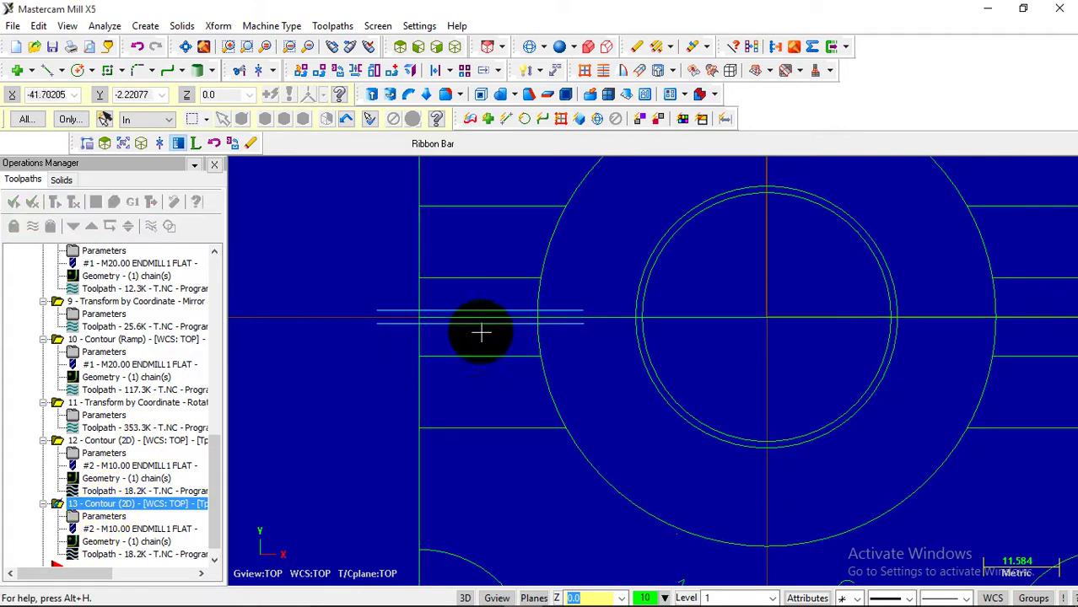
scroll(524, 332, "down", 5)
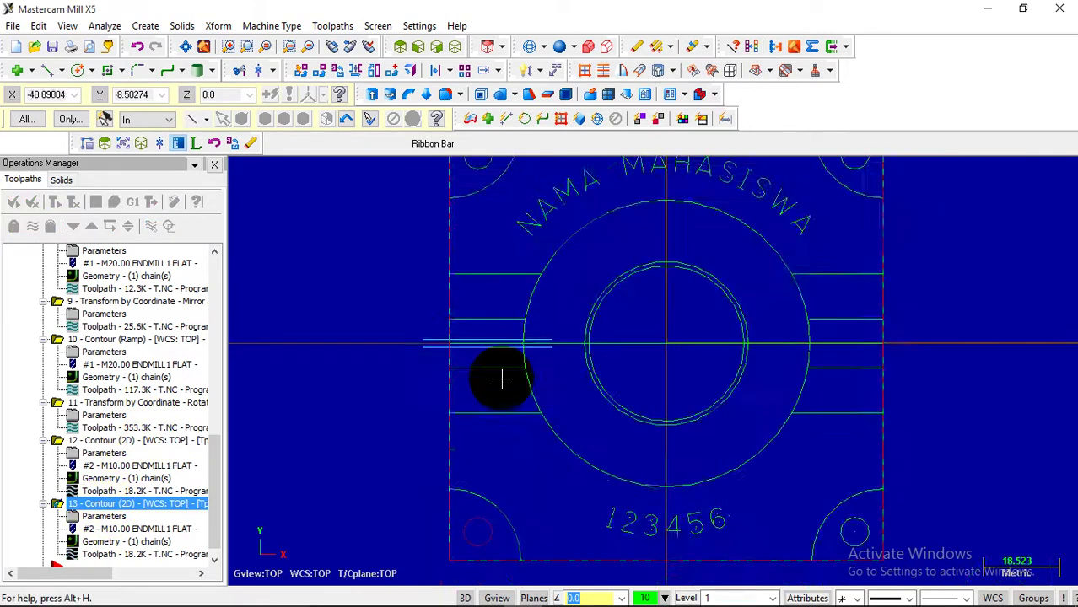
scroll(877, 337, "down", 2)
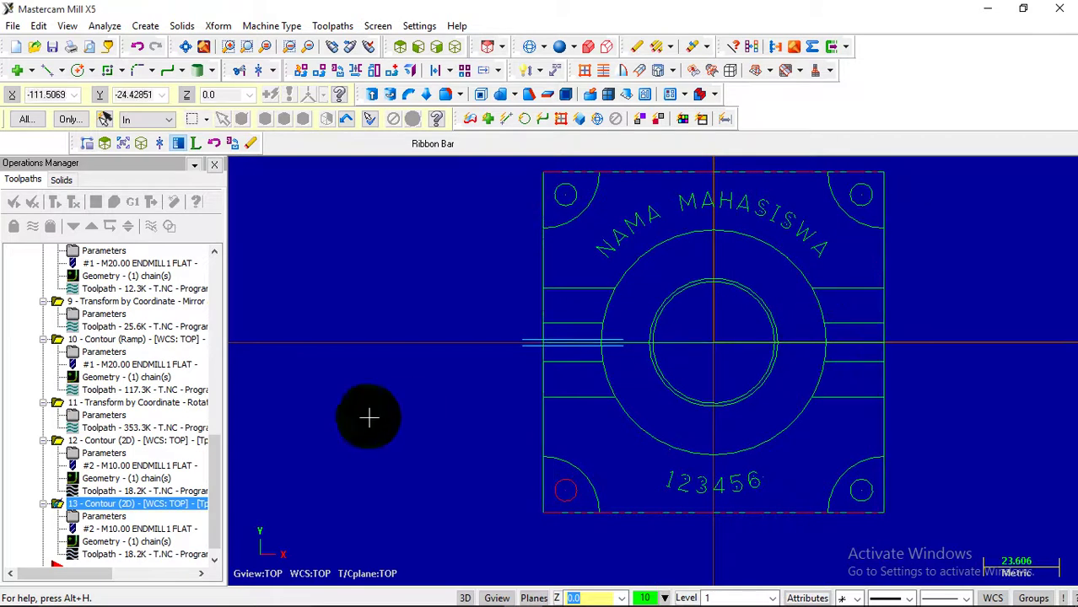
scroll(152, 506, "down", 1)
- Start a Mirror transform toolpath at the end of the operations list, with contour operations 12 and 13 as its sources
left_click(85, 552)
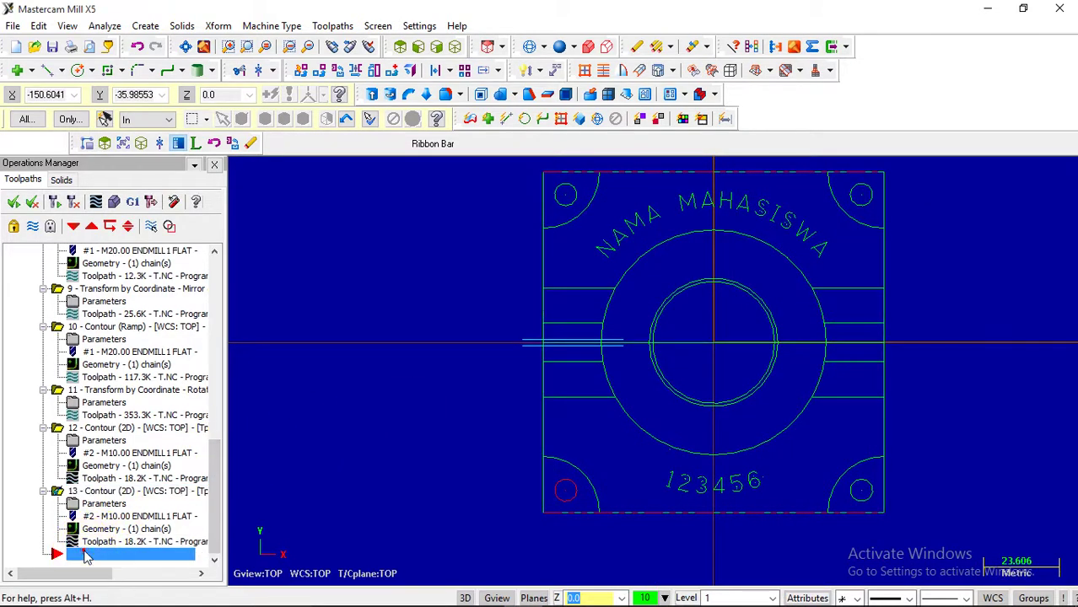
right_click(85, 553)
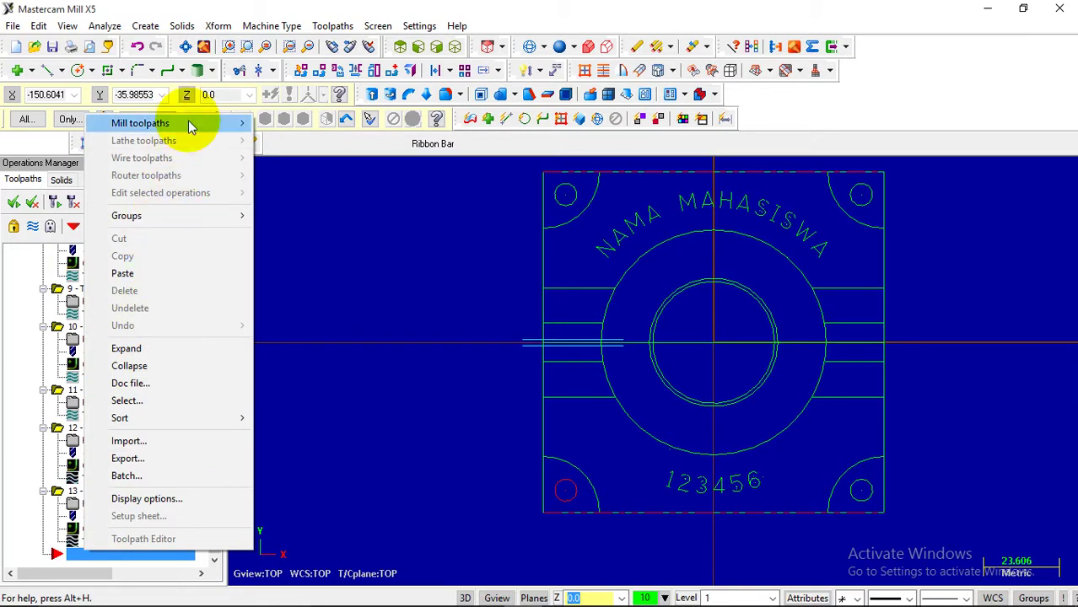
mouse_move(189, 125)
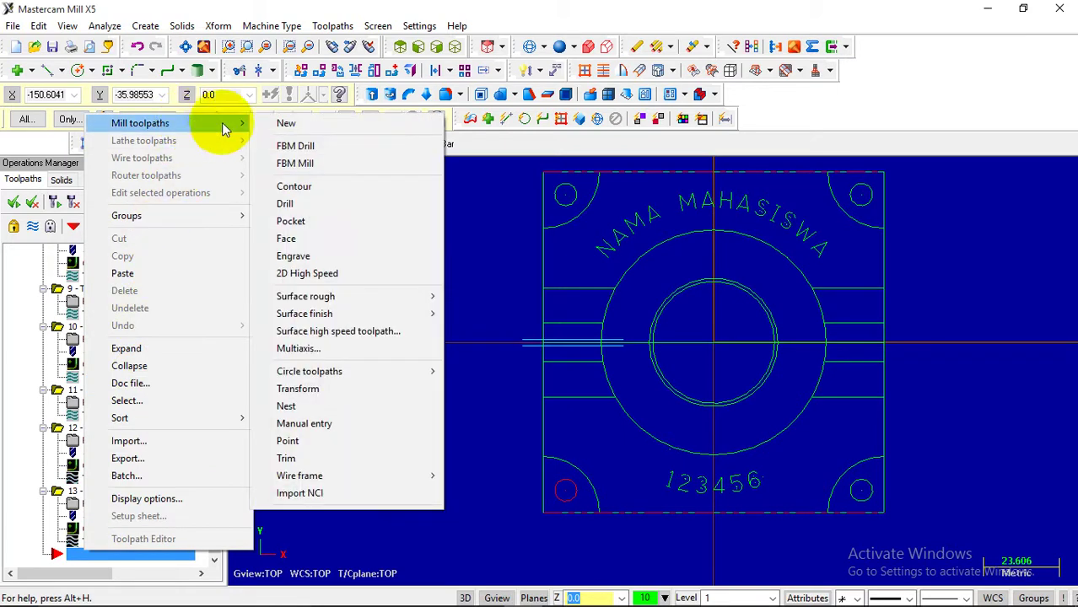
left_click(291, 389)
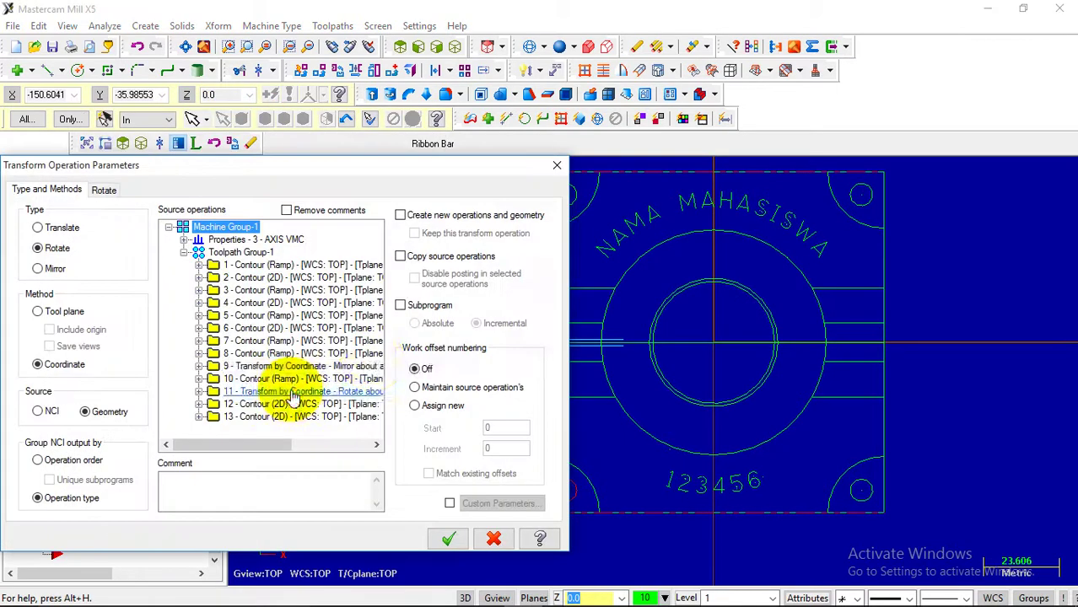
left_click(39, 269)
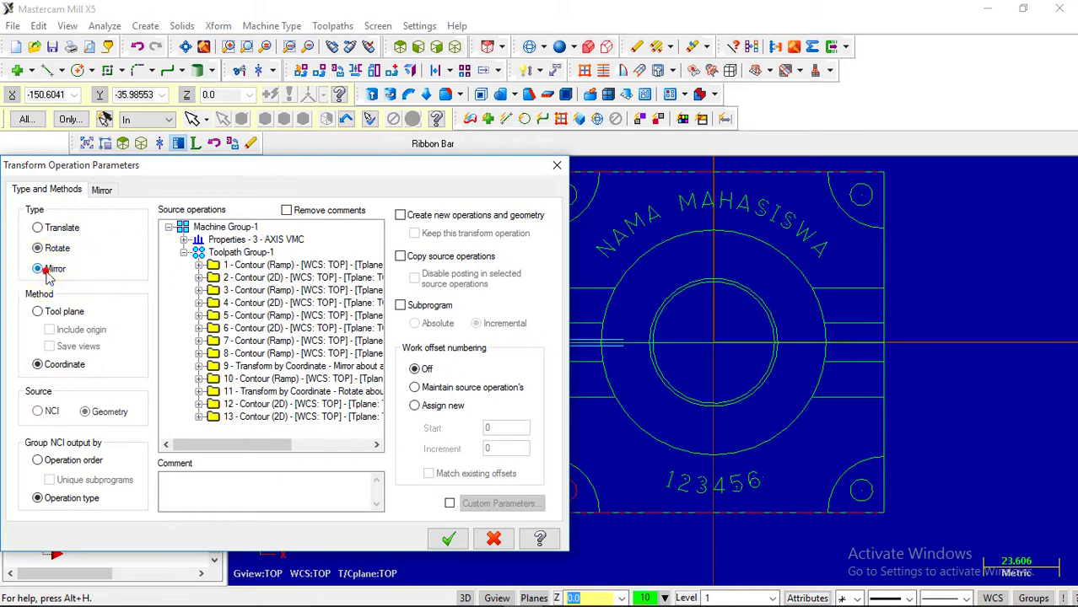
left_click(217, 418)
left_click(214, 404)
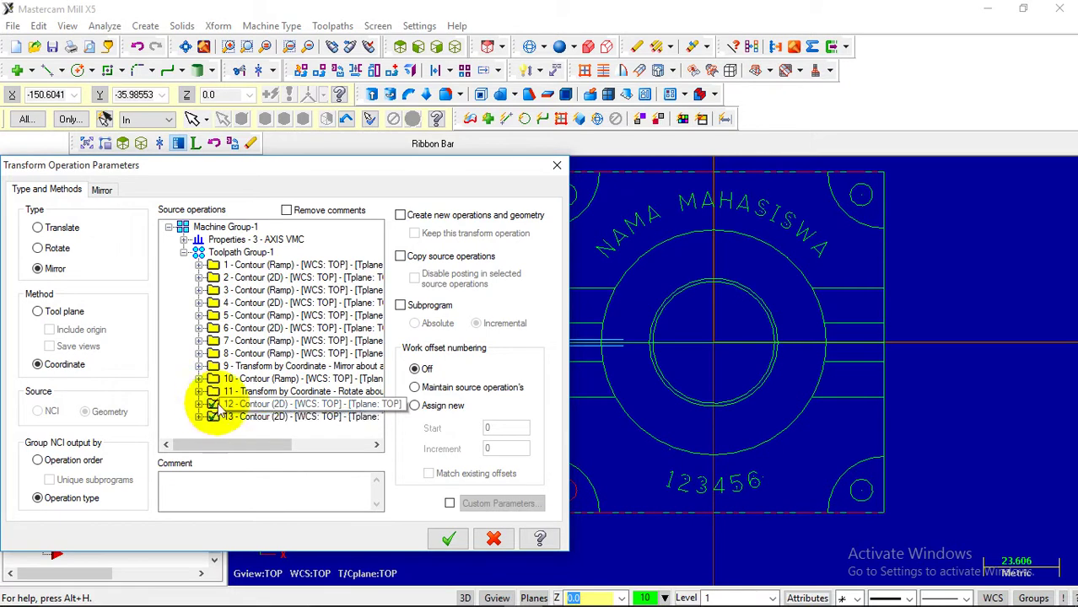
left_click(247, 418, "ctrl")
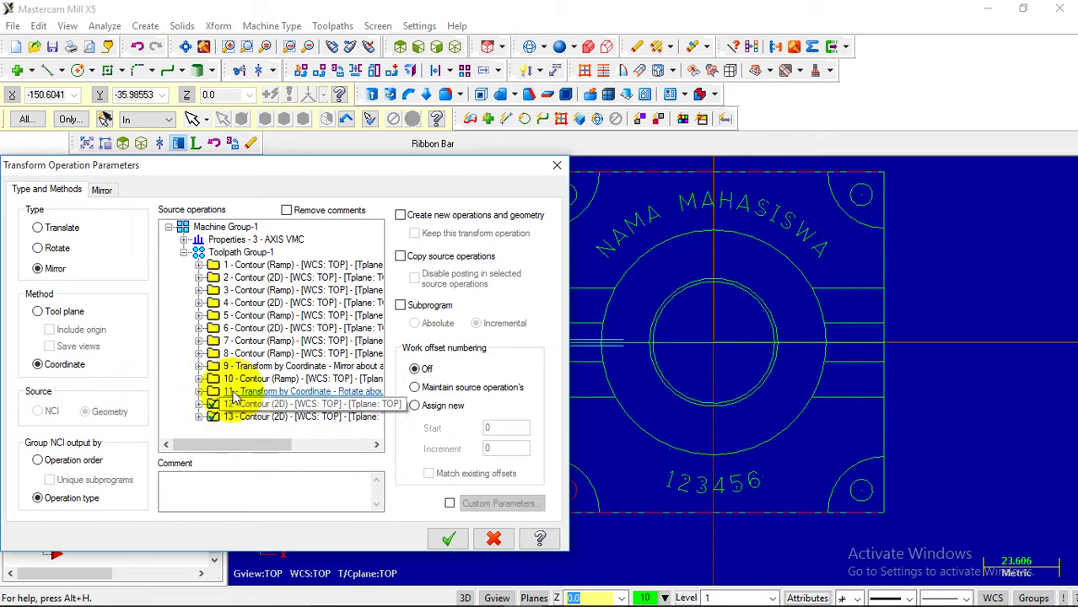
- Define the mirror line by two points at the midpoints of the plate's upper and lower edges and create the transform
left_click(100, 190)
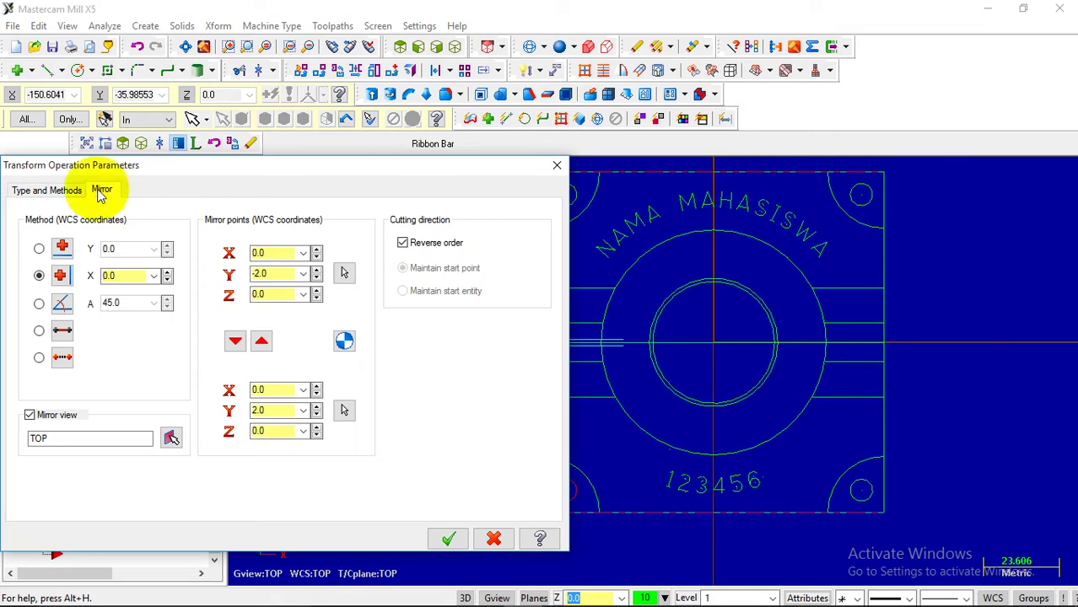
left_click(62, 357)
scroll(488, 371, "down", 3)
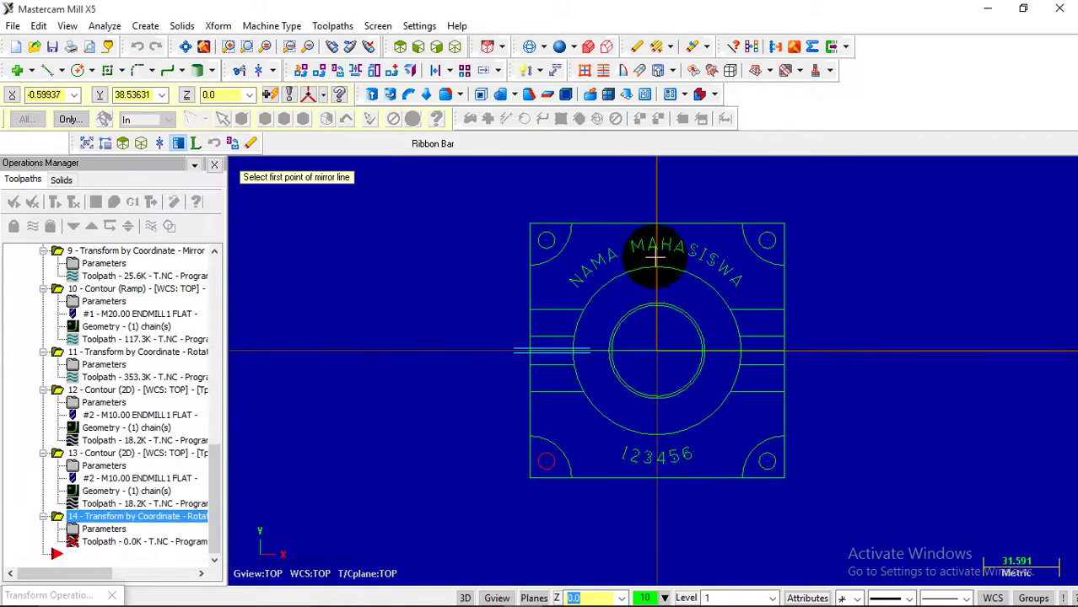
left_click(655, 223)
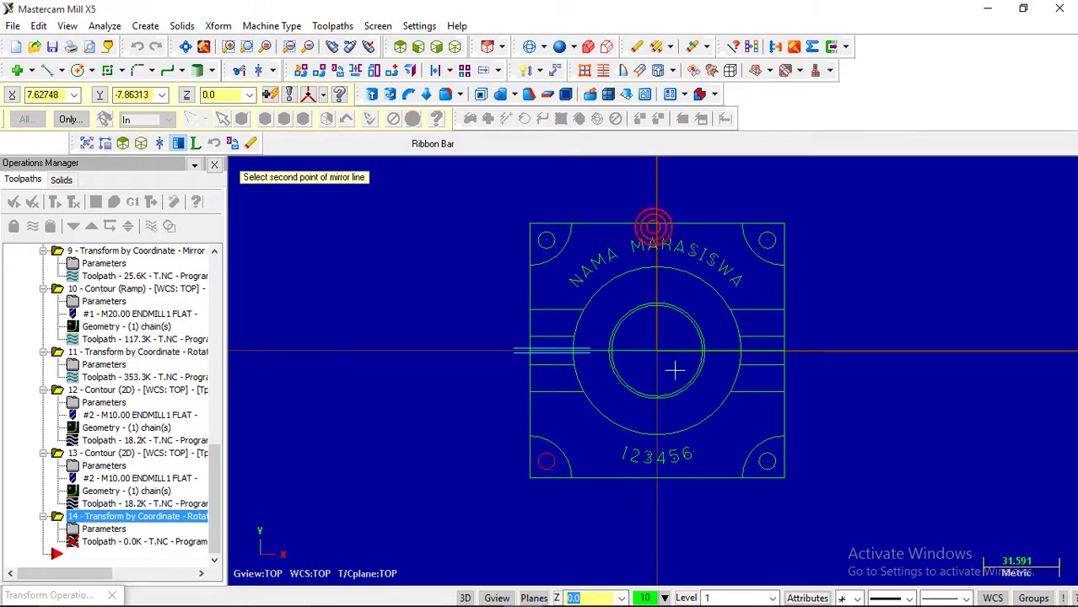
left_click(656, 478)
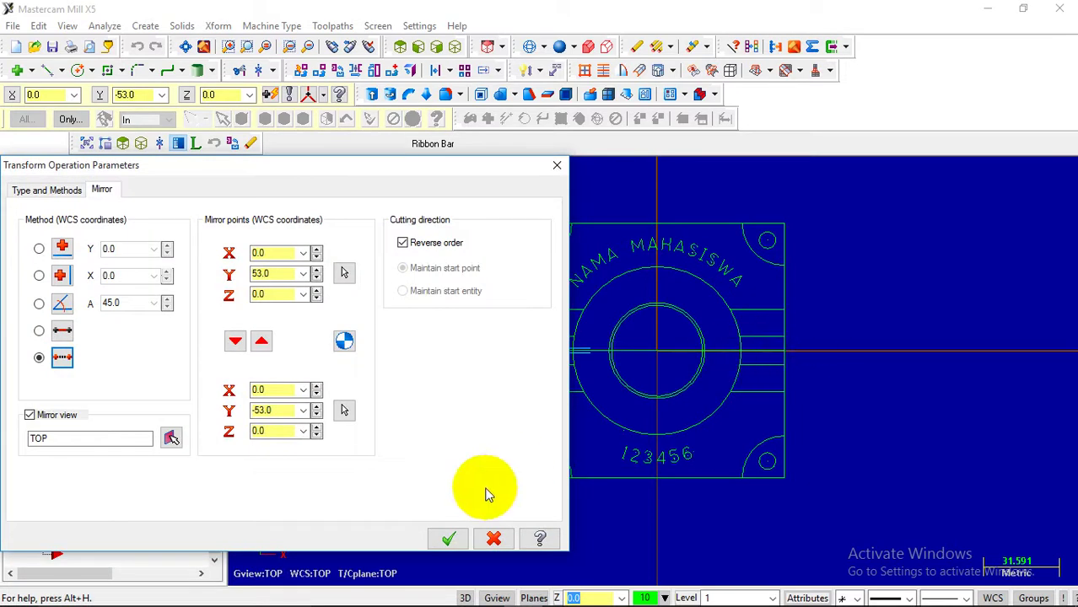
left_click(447, 538)
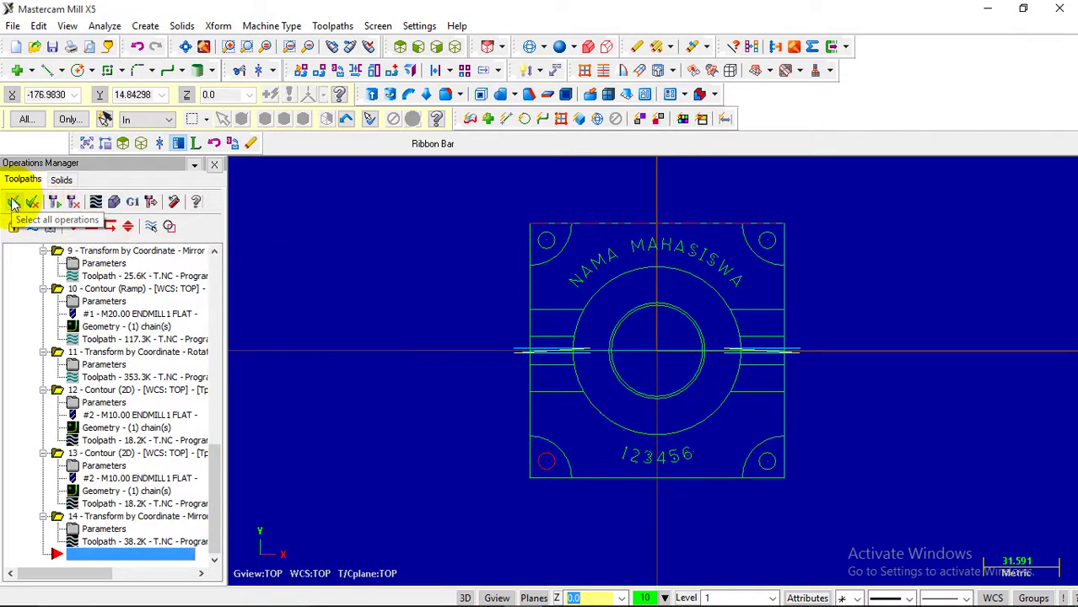
- Run the Verify simulation of the operations with the stock in an isometric view
left_click(115, 204)
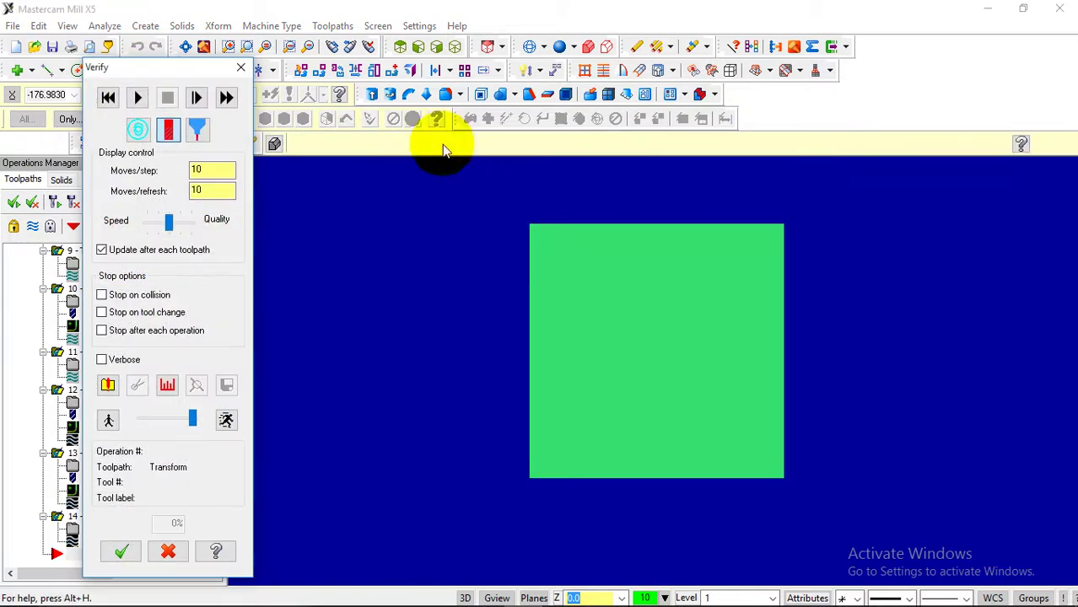
left_click(455, 46)
scroll(404, 244, "down", 2)
left_click(138, 97)
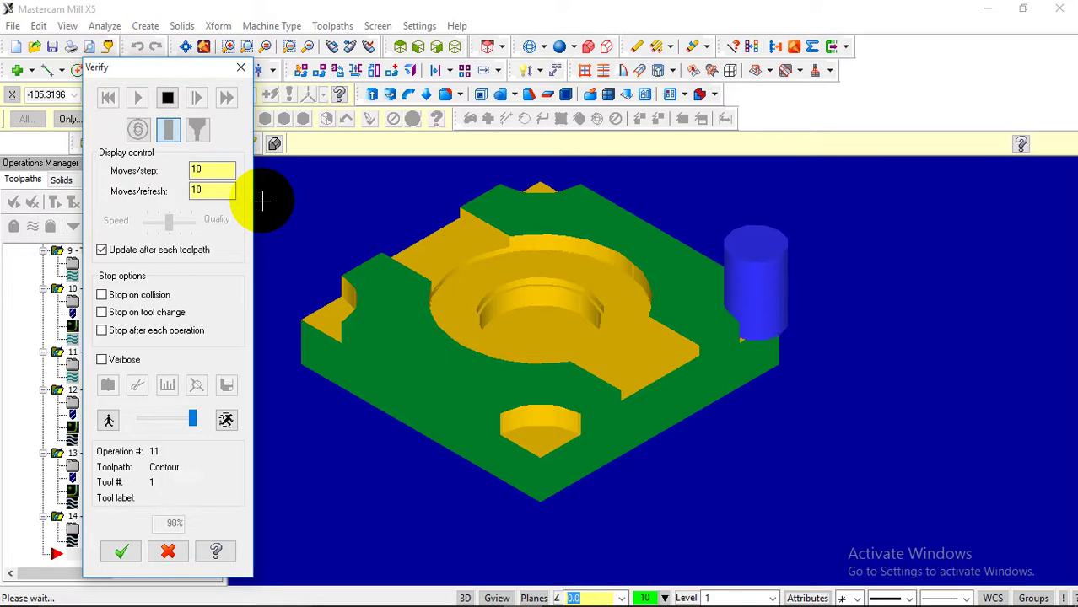
- Examine the machined slots and steps from several angles and in the top view, and close the simulation
scroll(421, 221, "up", 5)
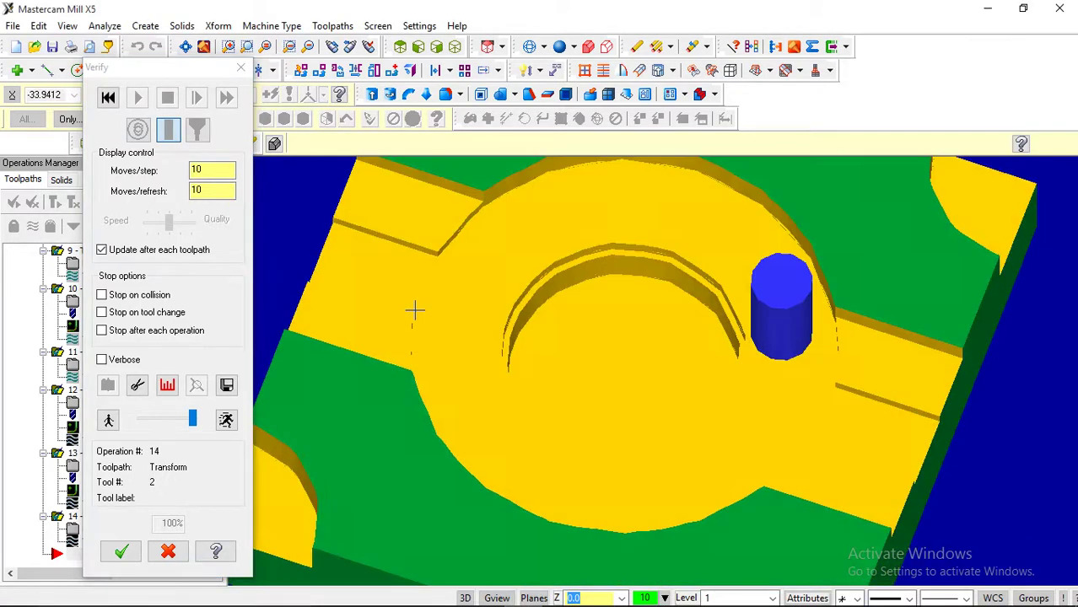
scroll(414, 311, "down", 3)
middle_click_drag(414, 310, 419, 260)
scroll(495, 262, "up", 3)
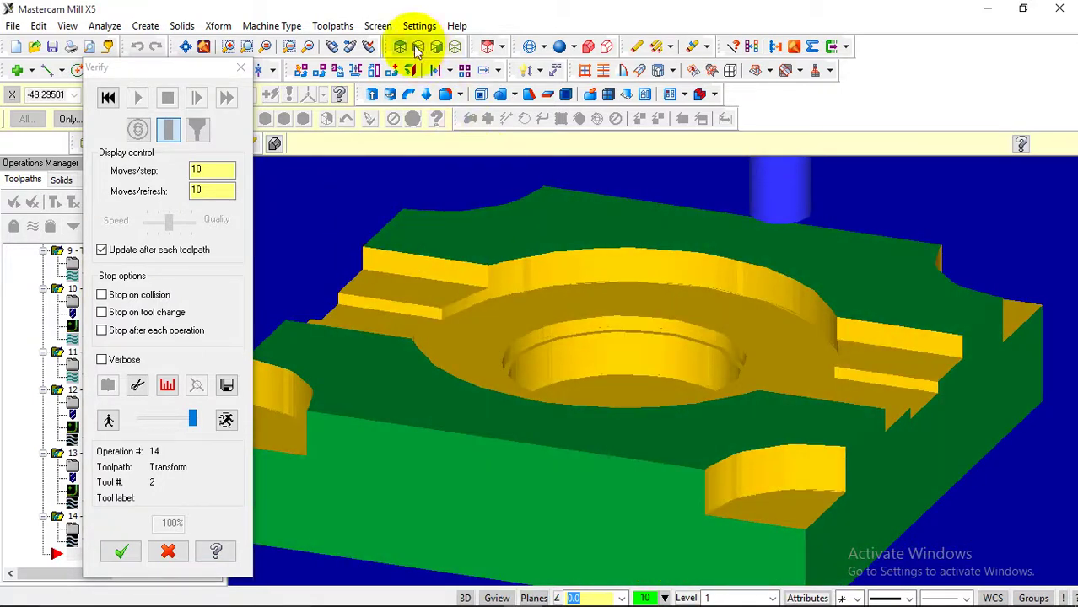
left_click(425, 95)
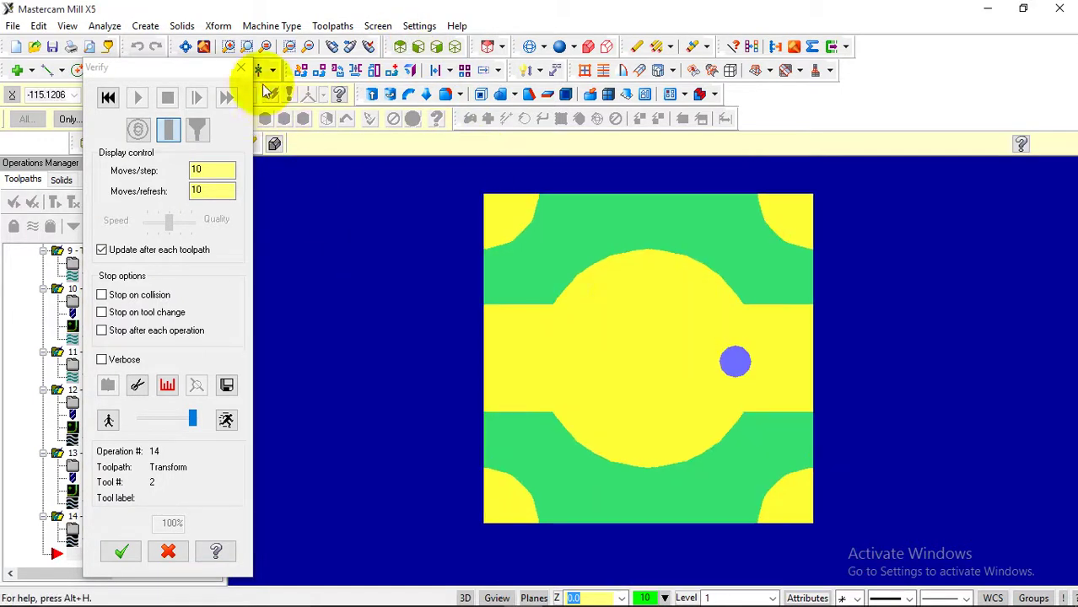
left_click(241, 67)
- Add a new contour operation at the end of the list, chaining only the large circle's upper arc as a single entity
scroll(685, 291, "down", 2)
scroll(704, 415, "up", 1)
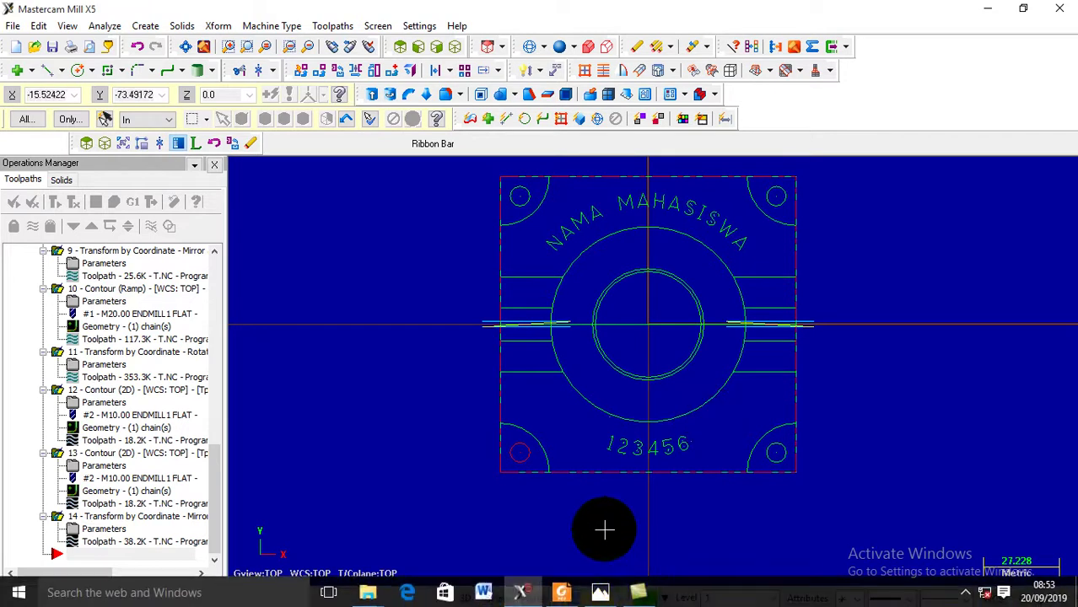
left_click(187, 521)
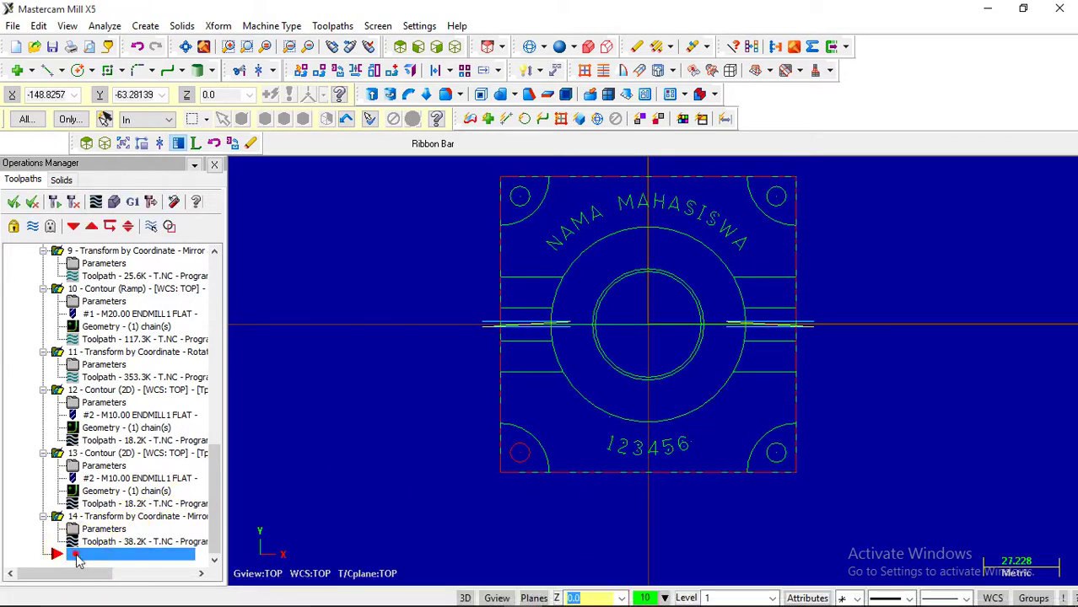
left_click(335, 25)
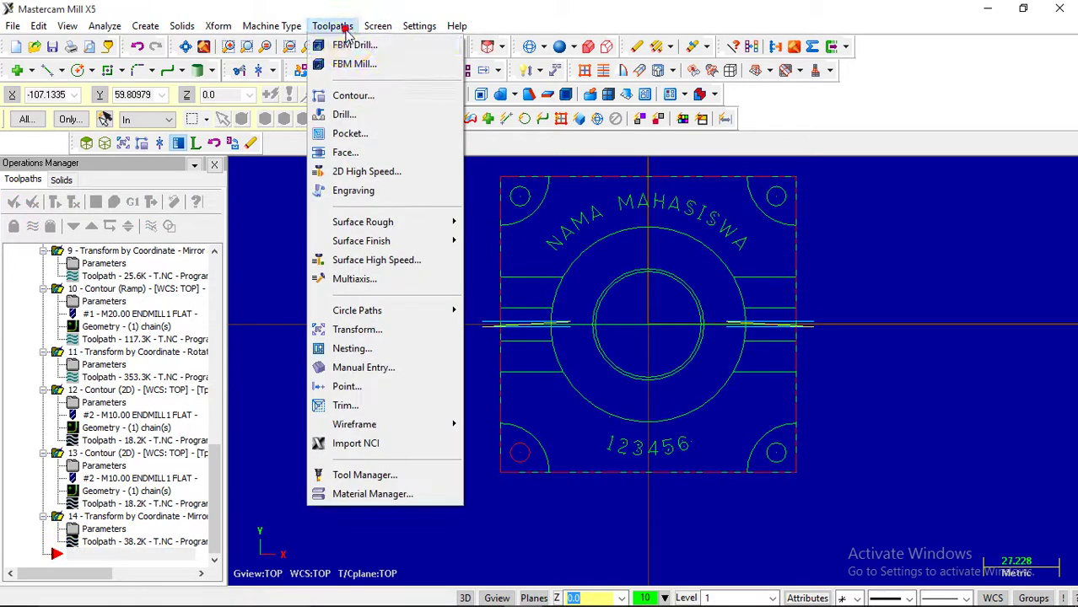
left_click(353, 95)
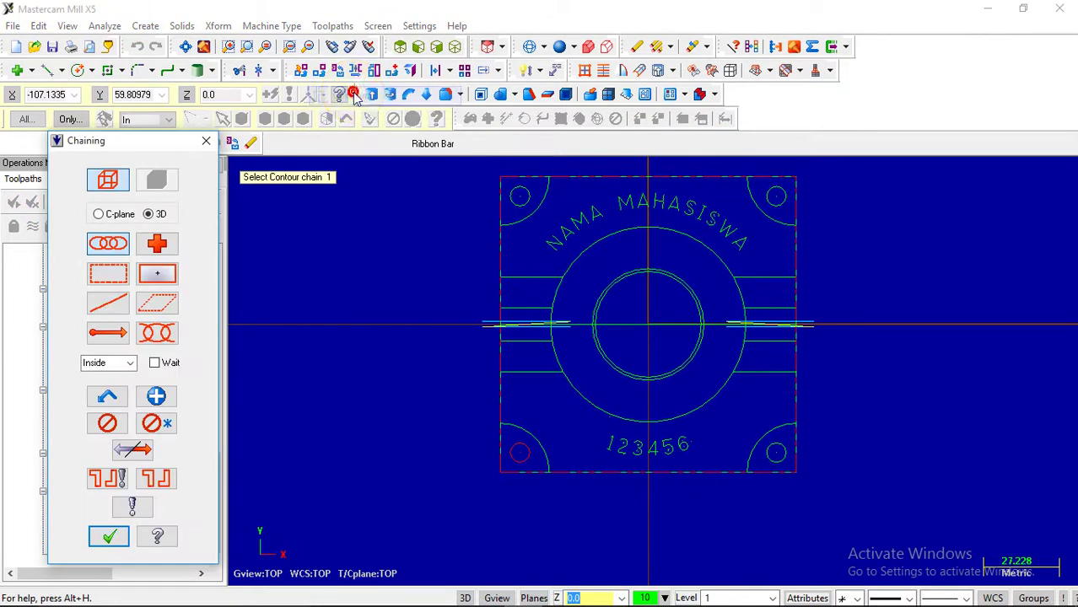
scroll(574, 202, "up", 3)
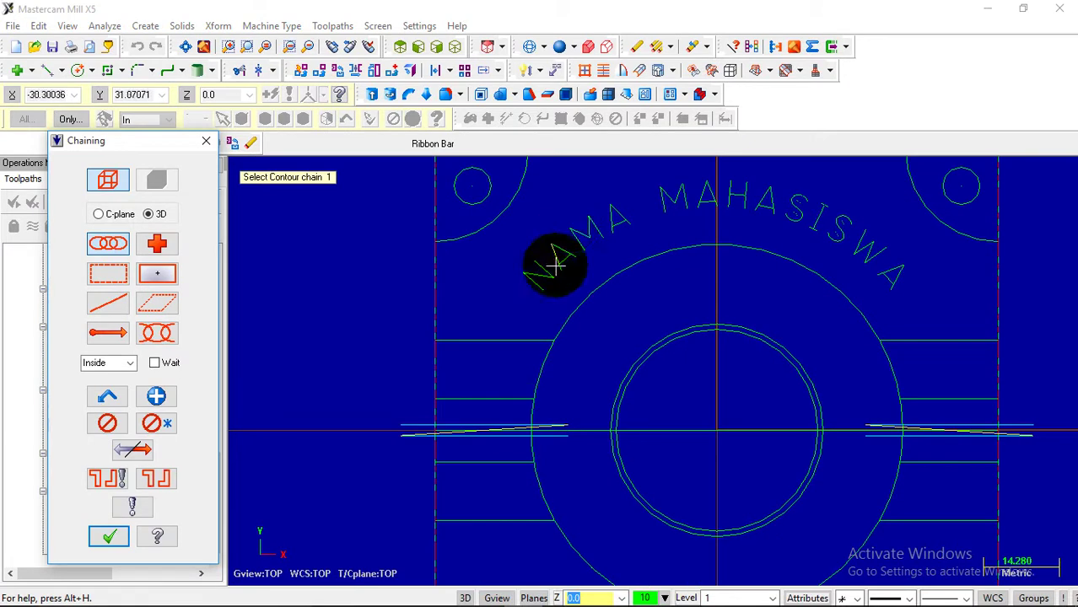
scroll(552, 279, "down", 1)
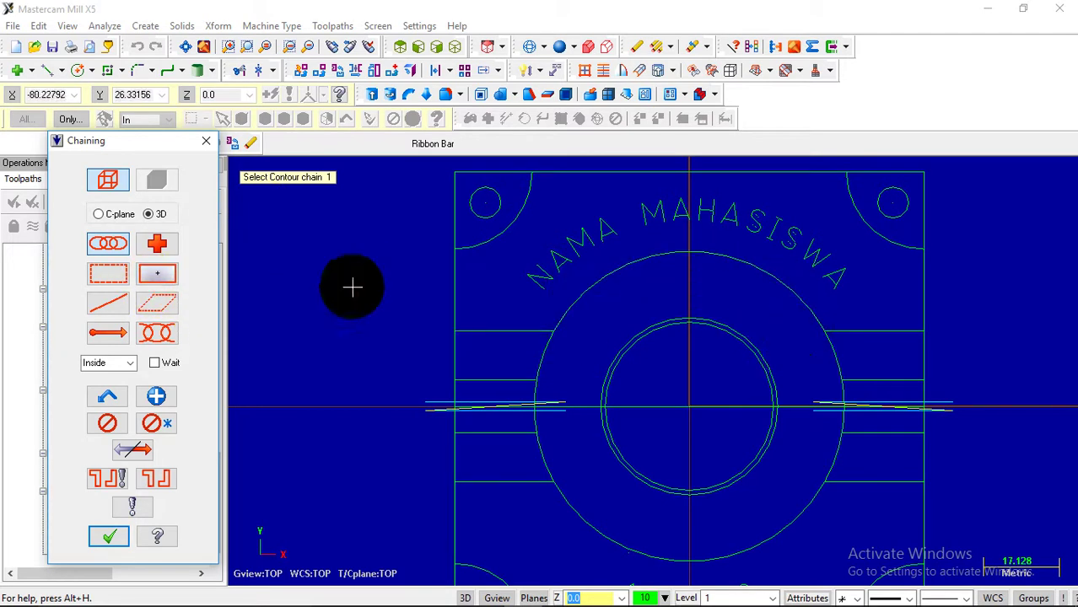
left_click(115, 311)
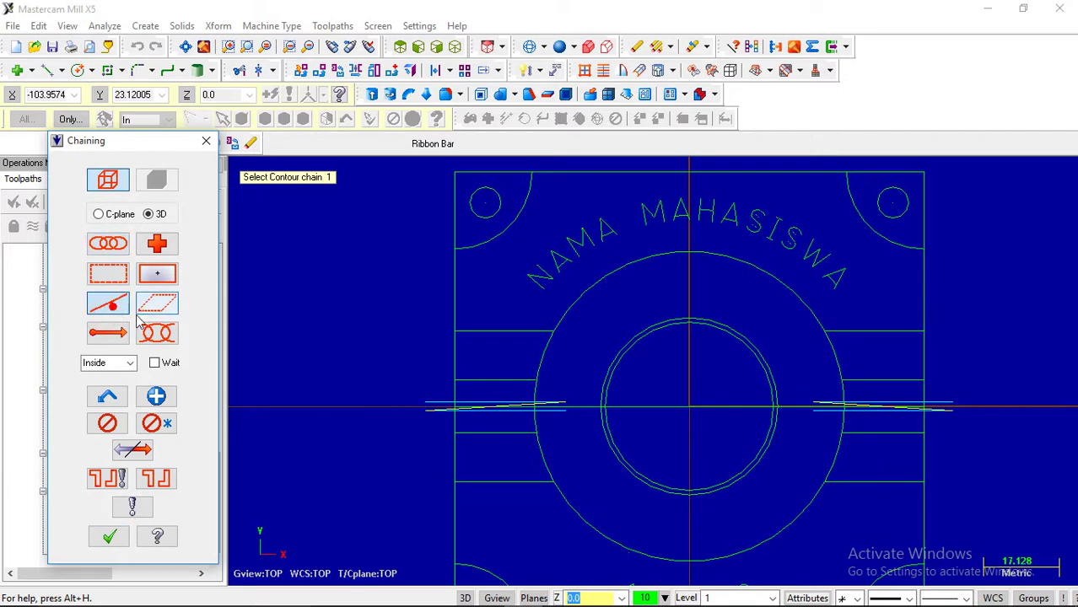
left_click(809, 329)
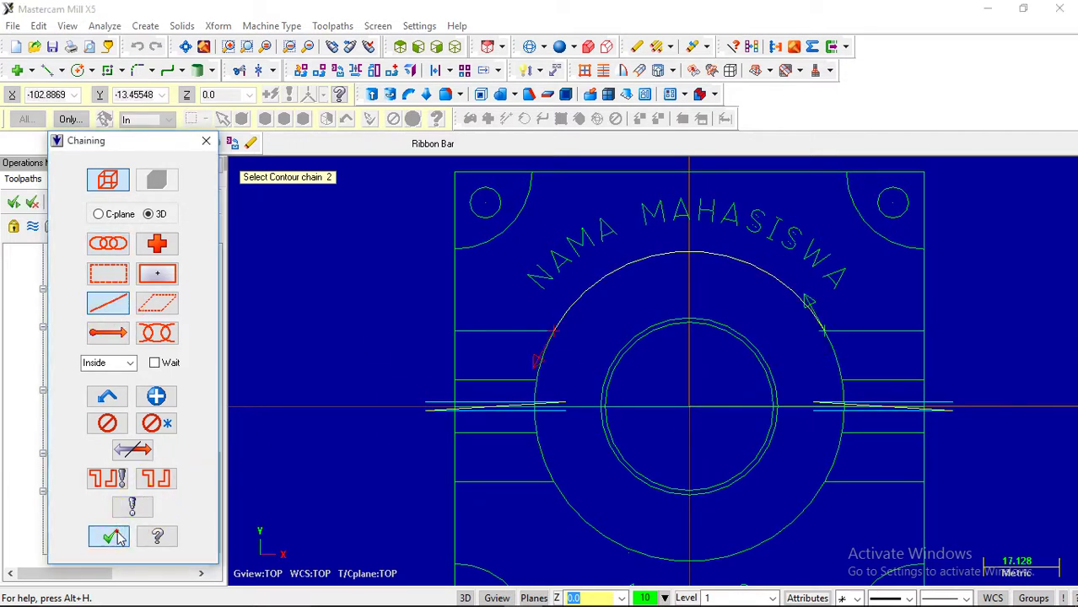
left_click(109, 537)
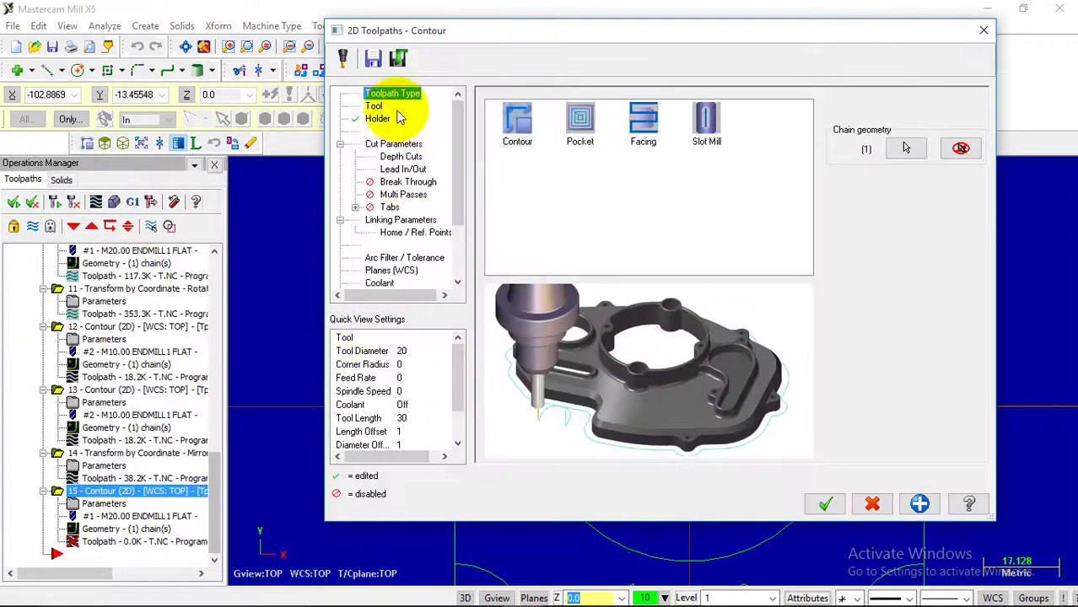
- Create a new tool of the chamfer mill type for the upper arc contour
left_click(374, 108)
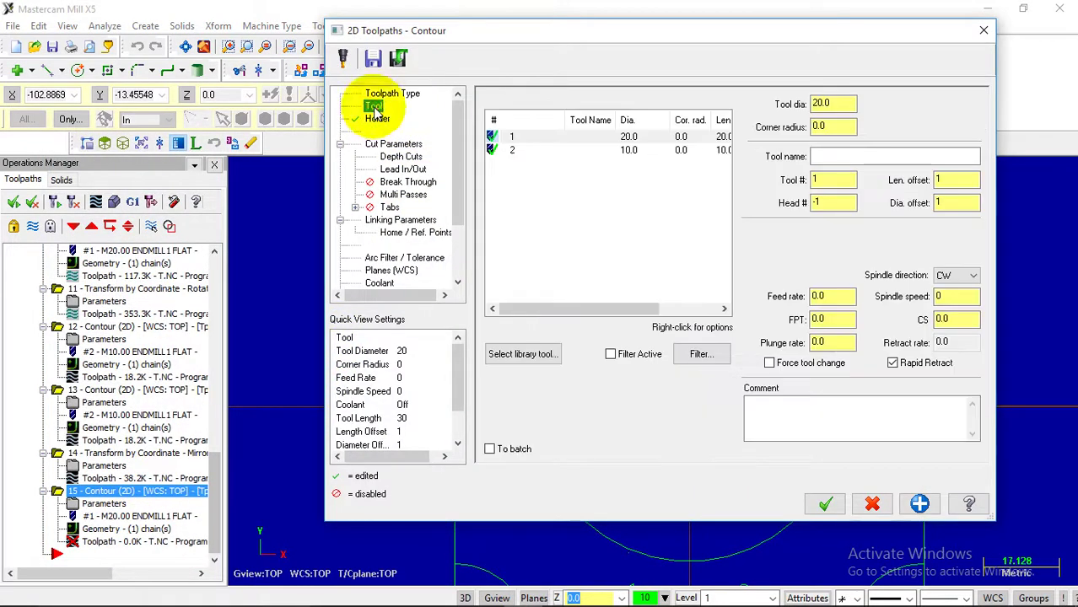
right_click(532, 191)
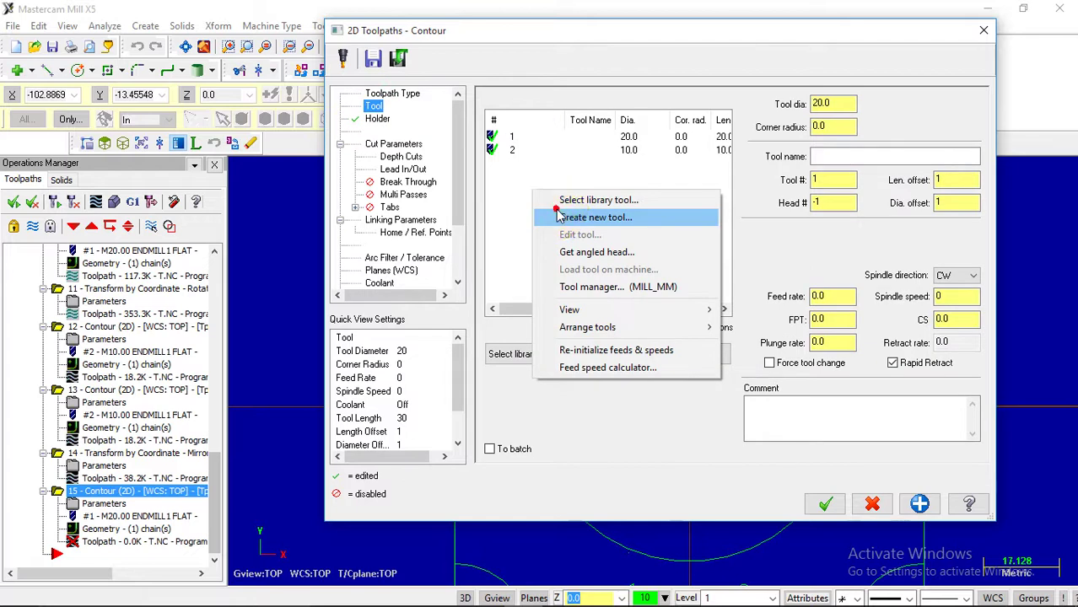
left_click(590, 217)
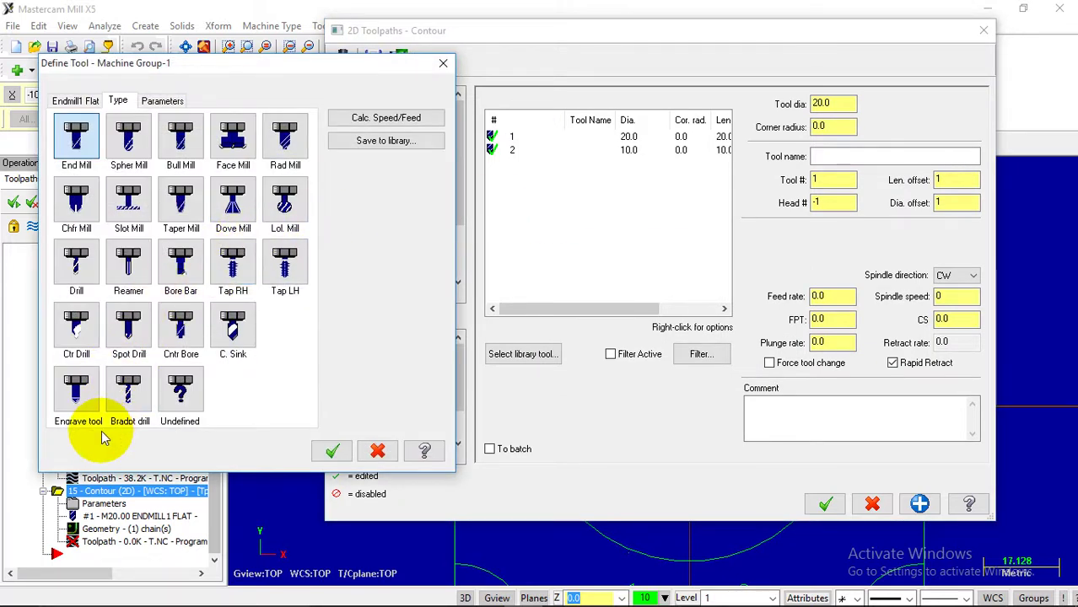
left_click(77, 211)
- Bring up the tool photo and define the chamfer mill from its larger cutter, with outside diameter 16.5 and tip diameter 2
mouse_move(523, 595)
mouse_move(604, 594)
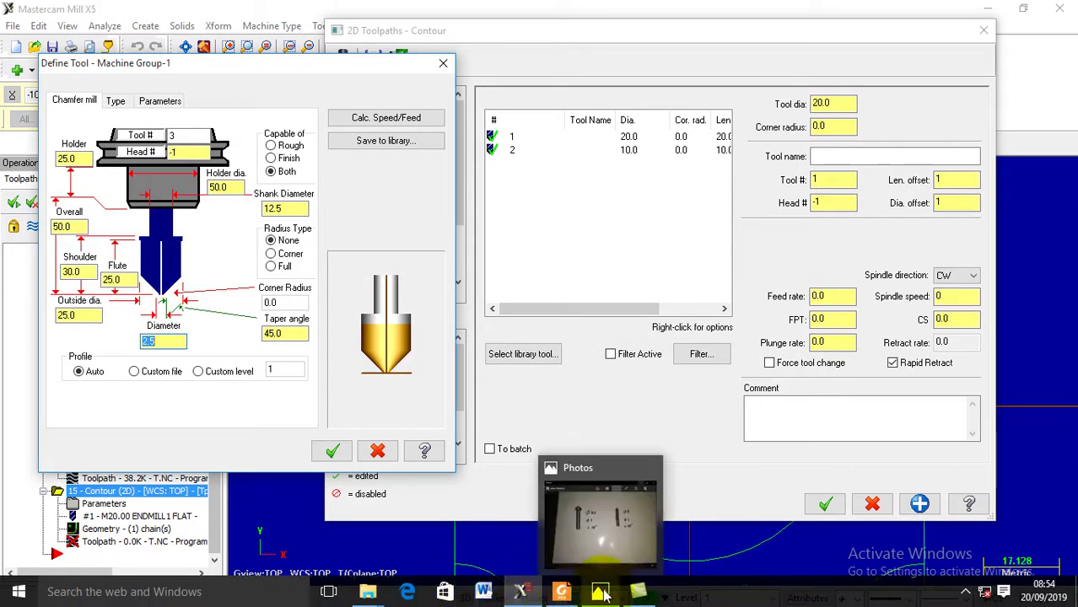
left_click(609, 540)
left_click_drag(320, 114, 662, 39)
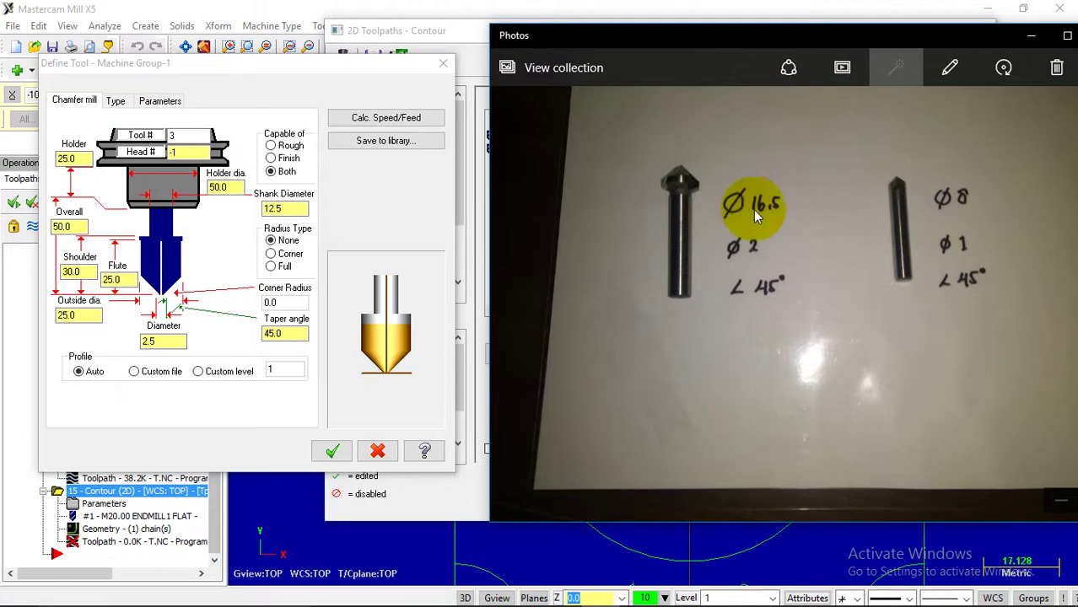
left_click_drag(77, 315, 50, 319)
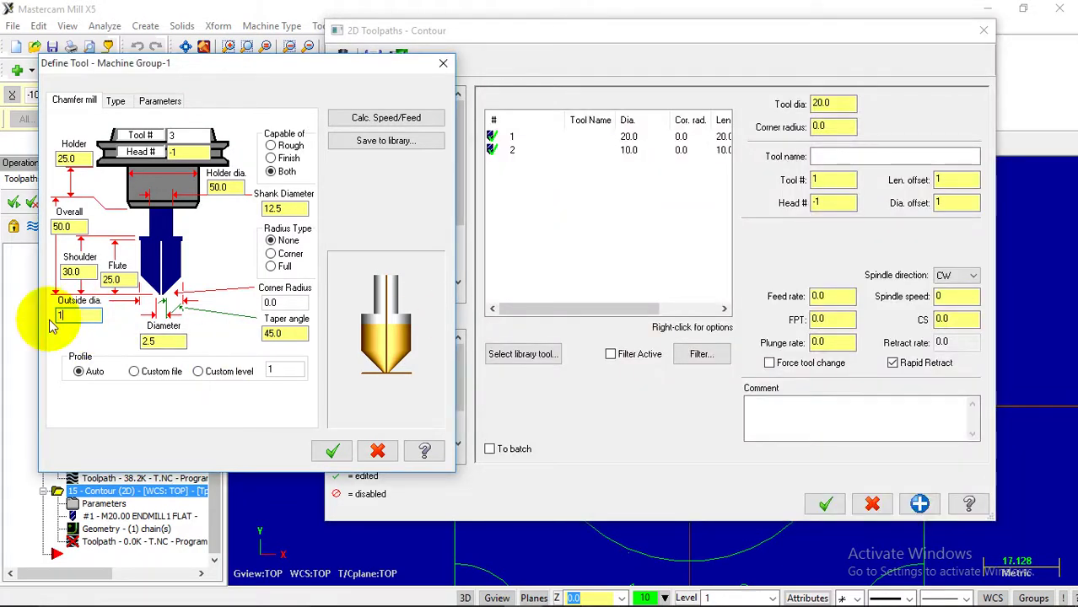
type("16.5")
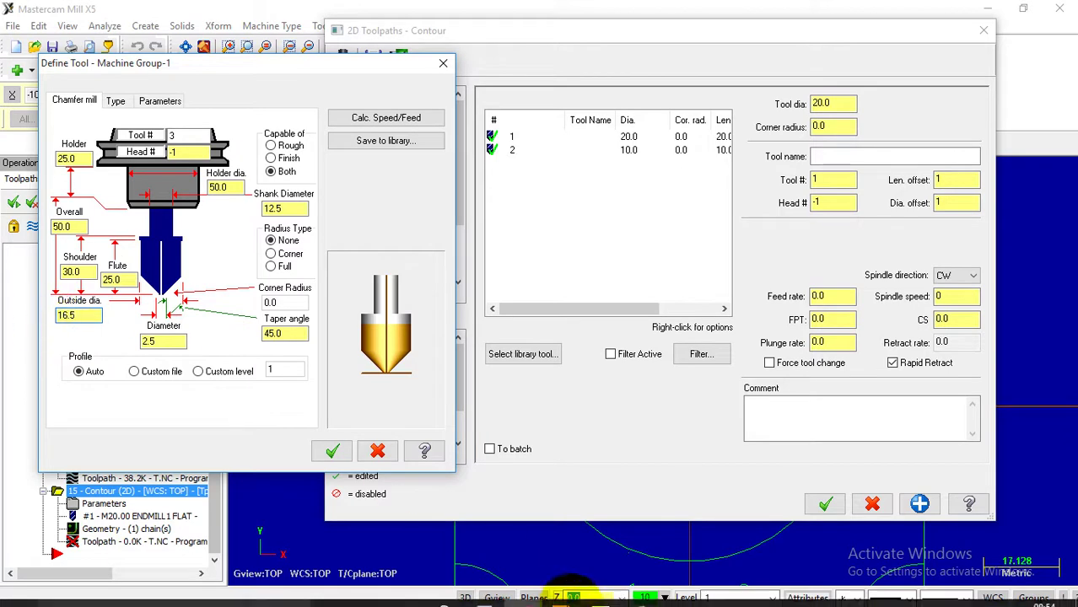
left_click(602, 594)
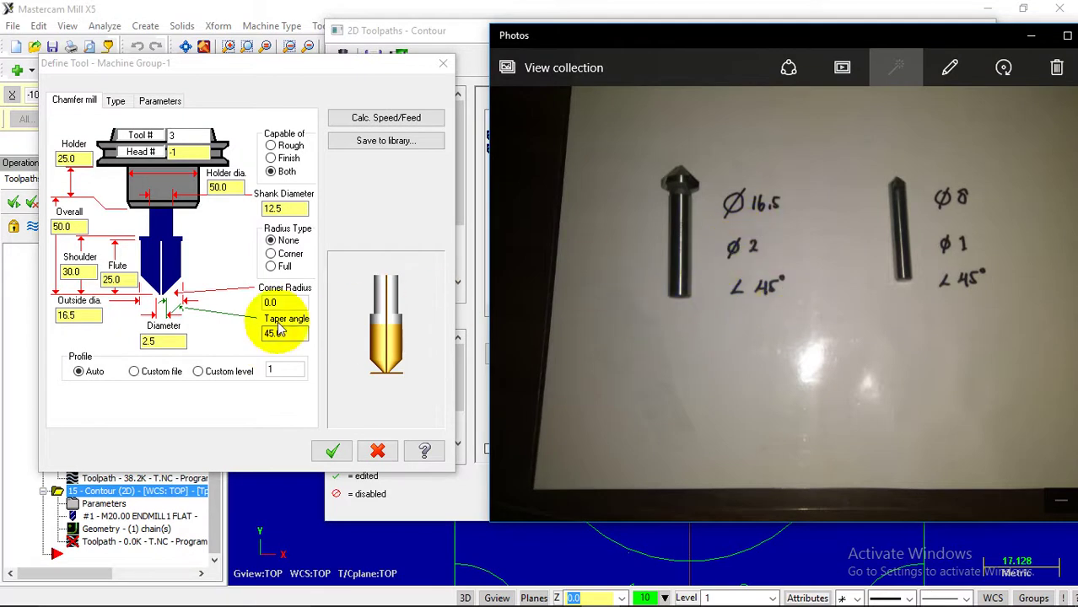
left_click(167, 340)
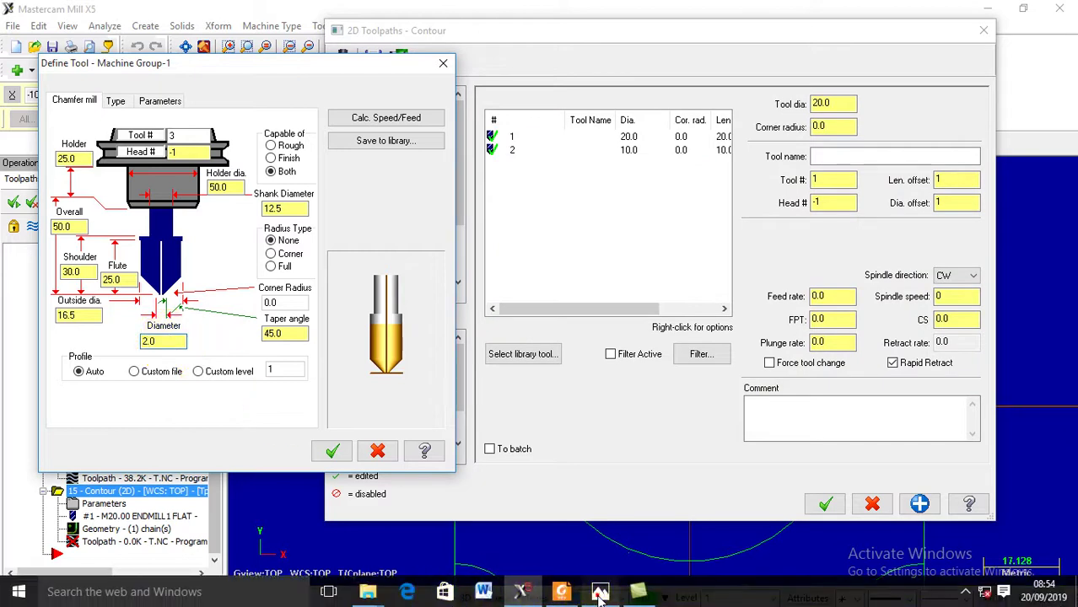
- Define the chamfer mill from the photo's smaller cutter, with outside diameter 8 and tip diameter 1, and accept the tool
left_click(599, 593)
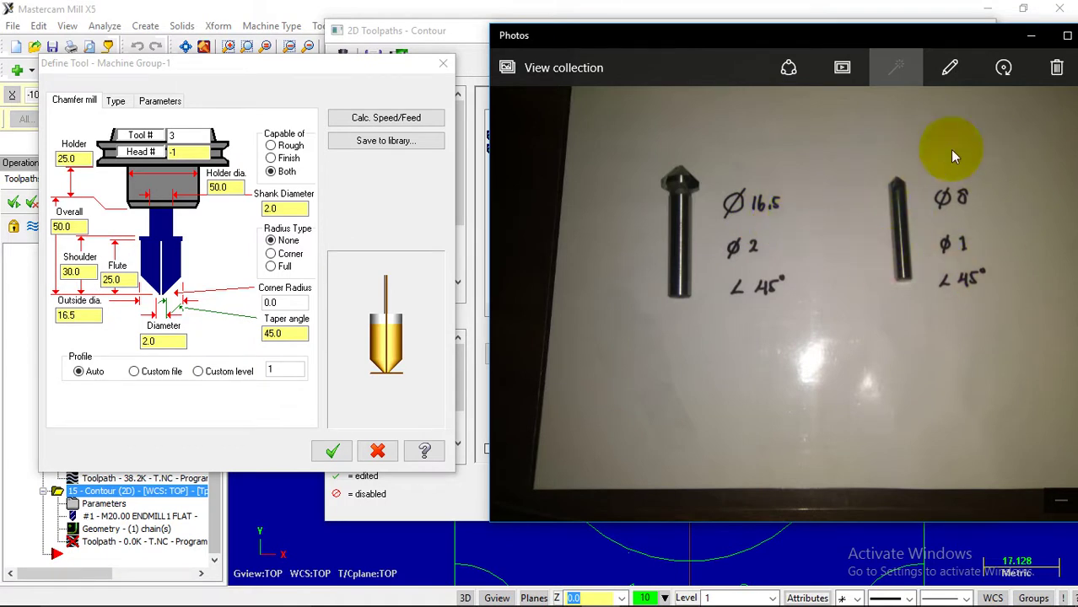
left_click(69, 315)
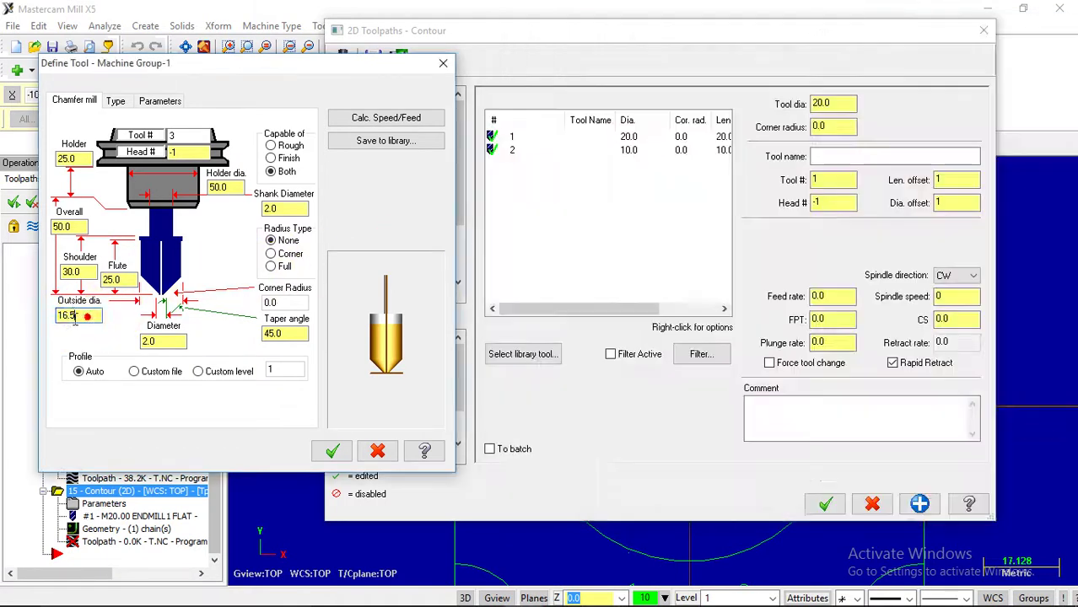
left_click_drag(80, 316, 51, 325)
type("8")
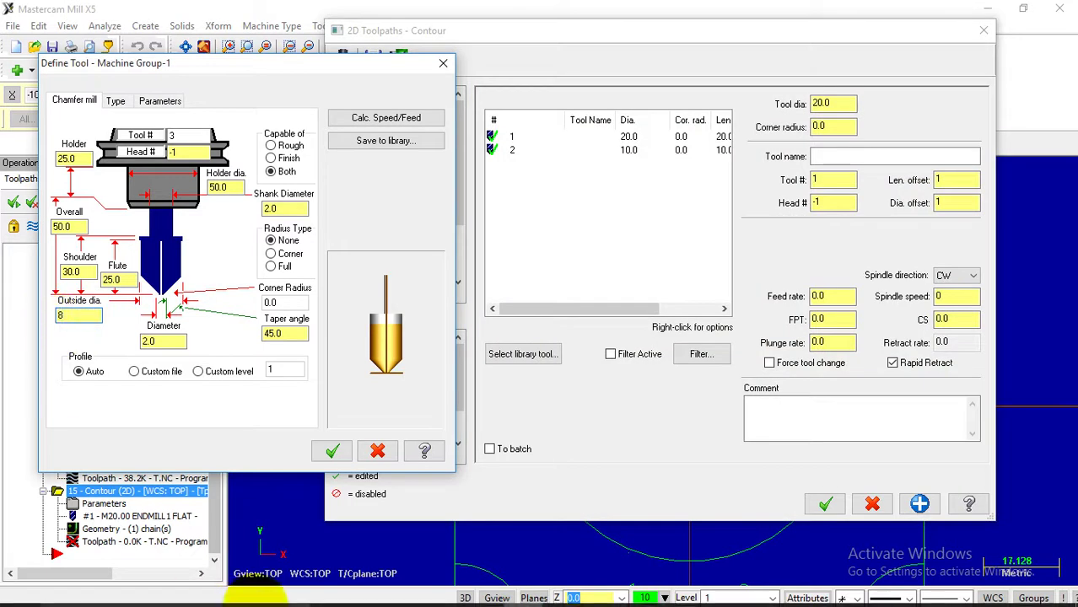
left_click(599, 593)
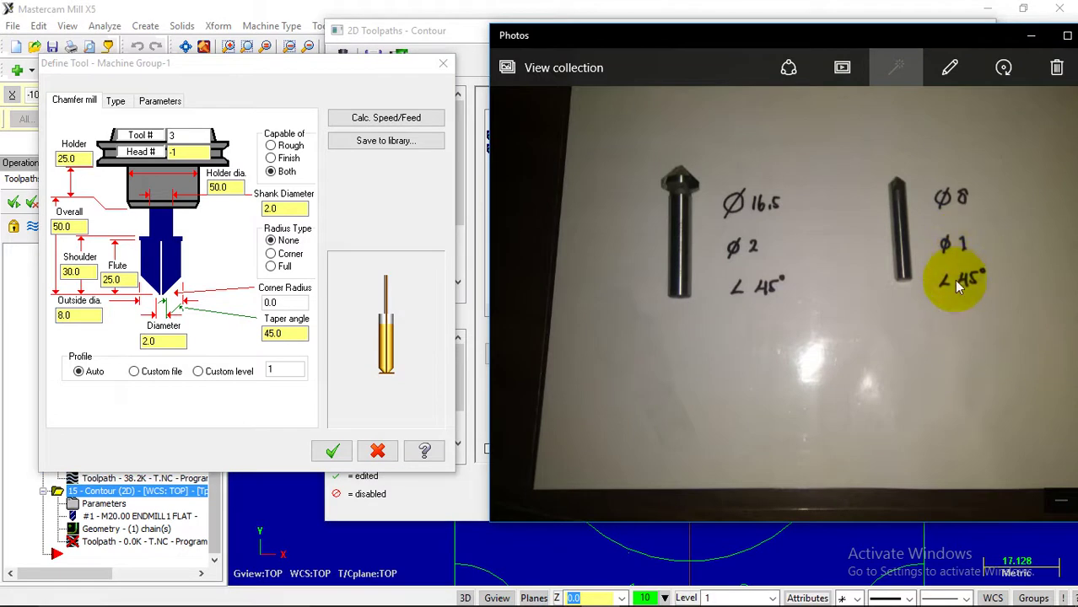
left_click(161, 339)
left_click_drag(173, 340, 141, 341)
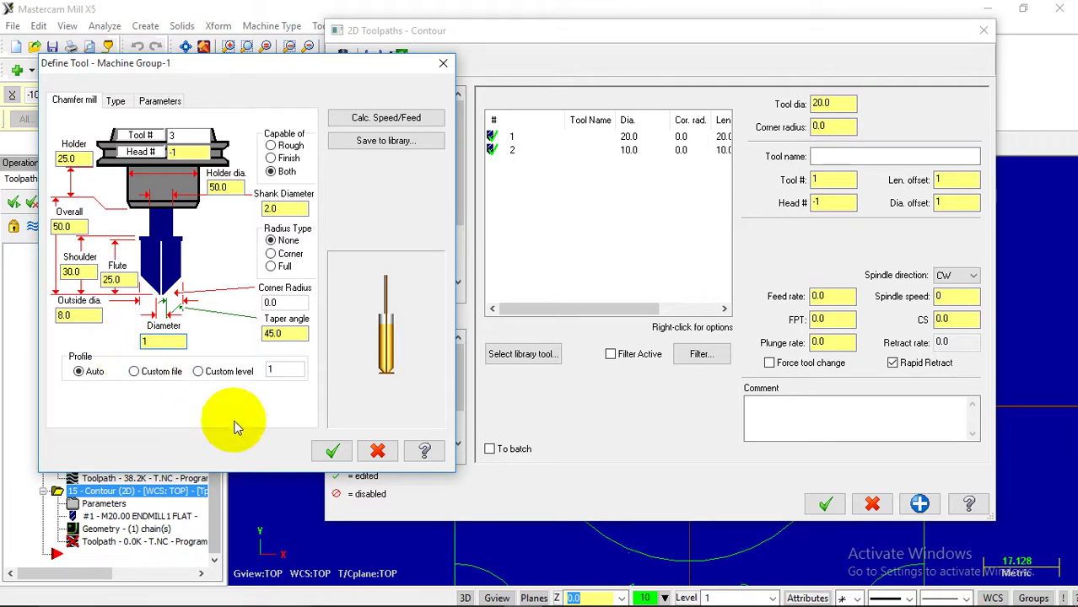
left_click(333, 452)
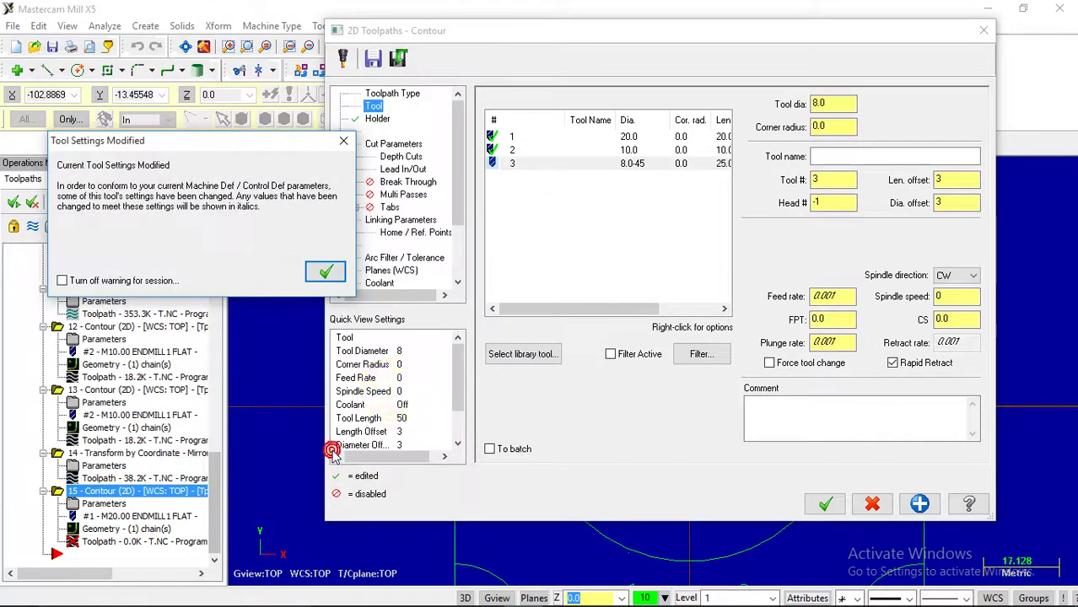
left_click(328, 273)
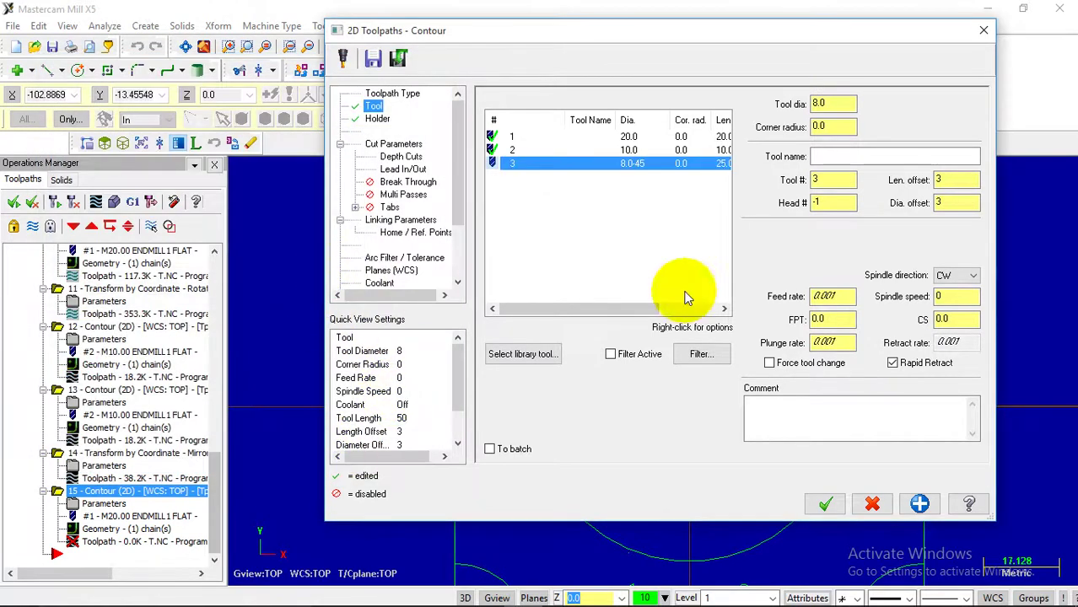
- Set the chamfer mill's cutting speed to 45, feed per tooth to 0.03 and plunge rate to 300
double_click(943, 320)
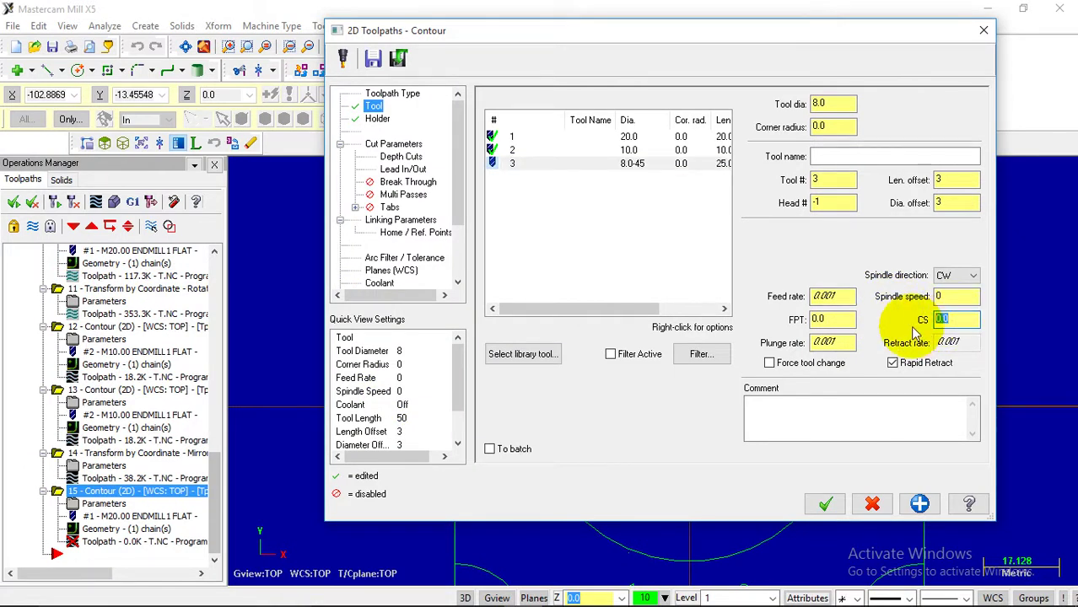
type("45")
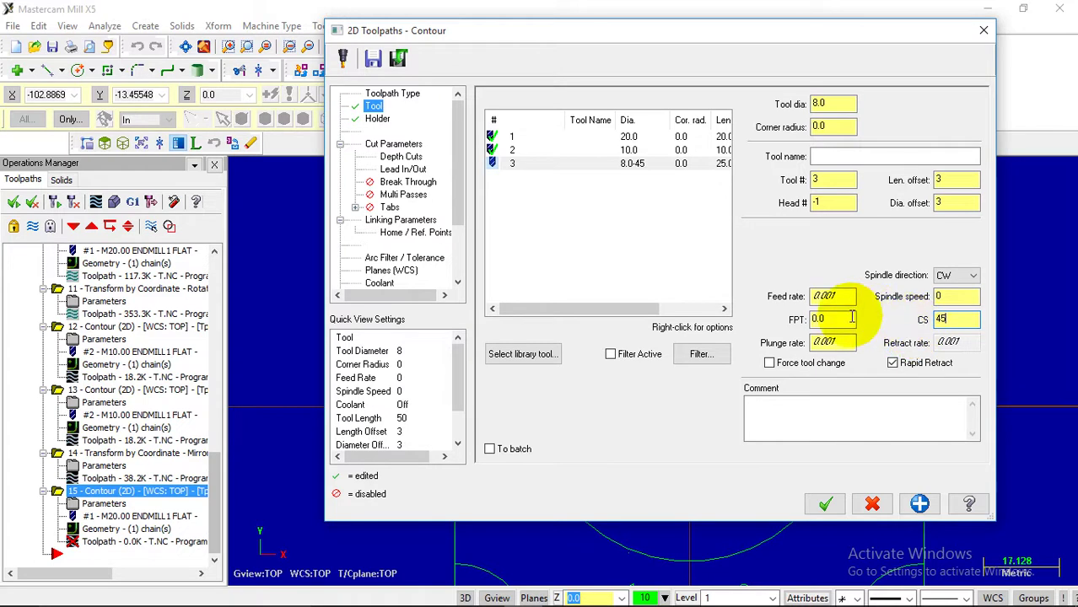
left_click(843, 320)
left_click(327, 273)
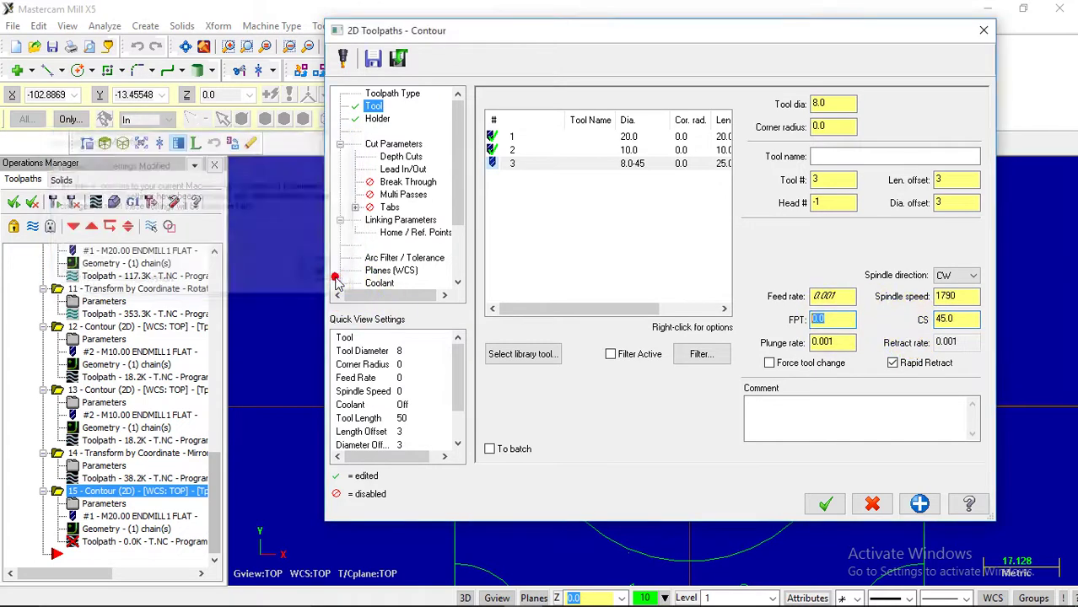
double_click(833, 320)
type("3")
left_click(843, 296)
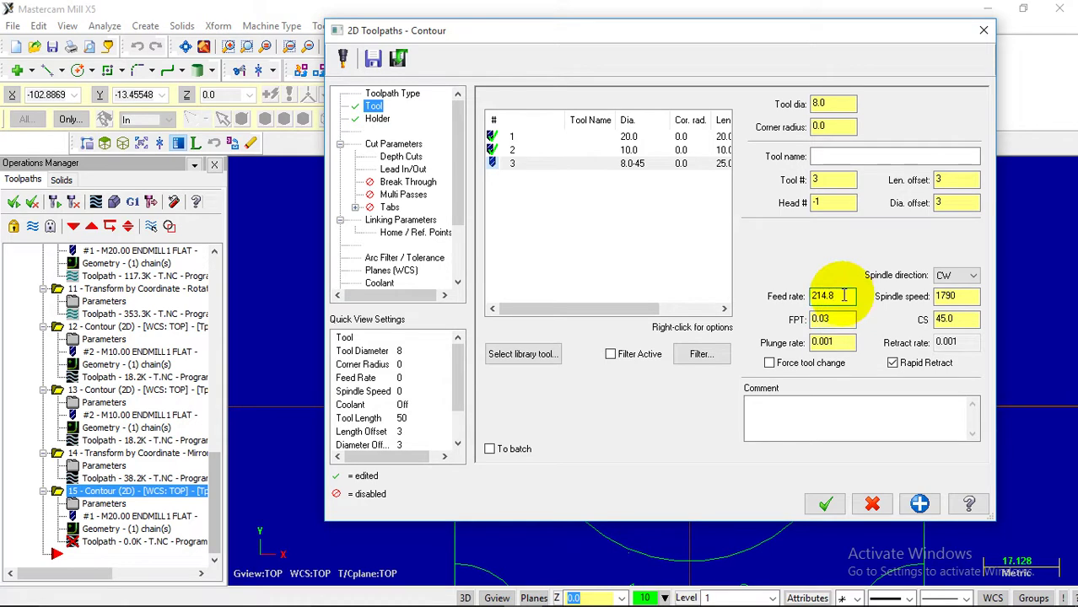
left_click(944, 319)
left_click(833, 300)
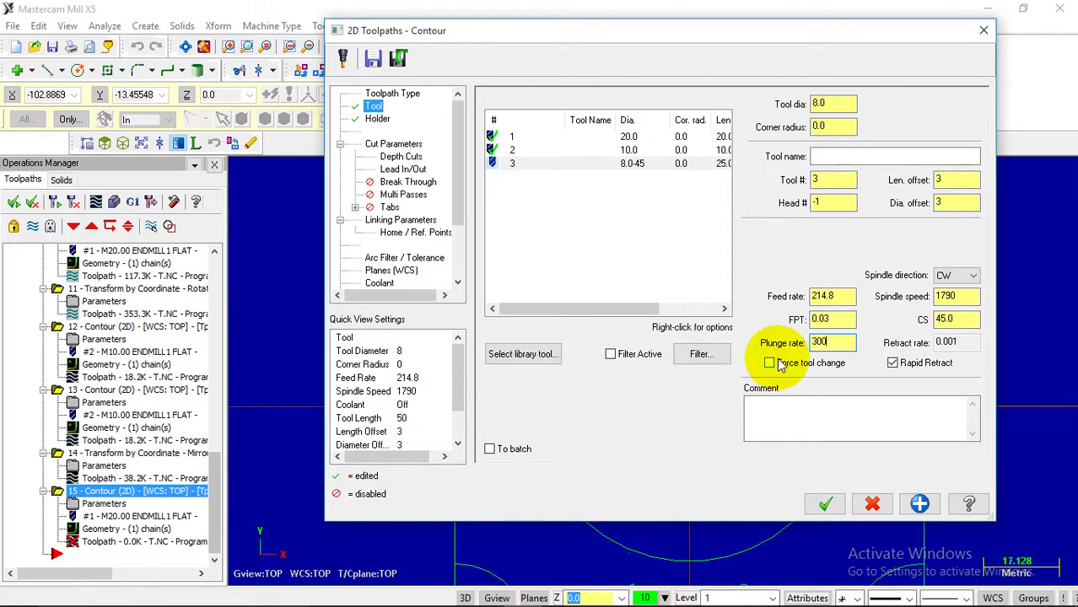
- Check the tool holder and change the contour type to 2D chamfer in the cut parameters
left_click(392, 145)
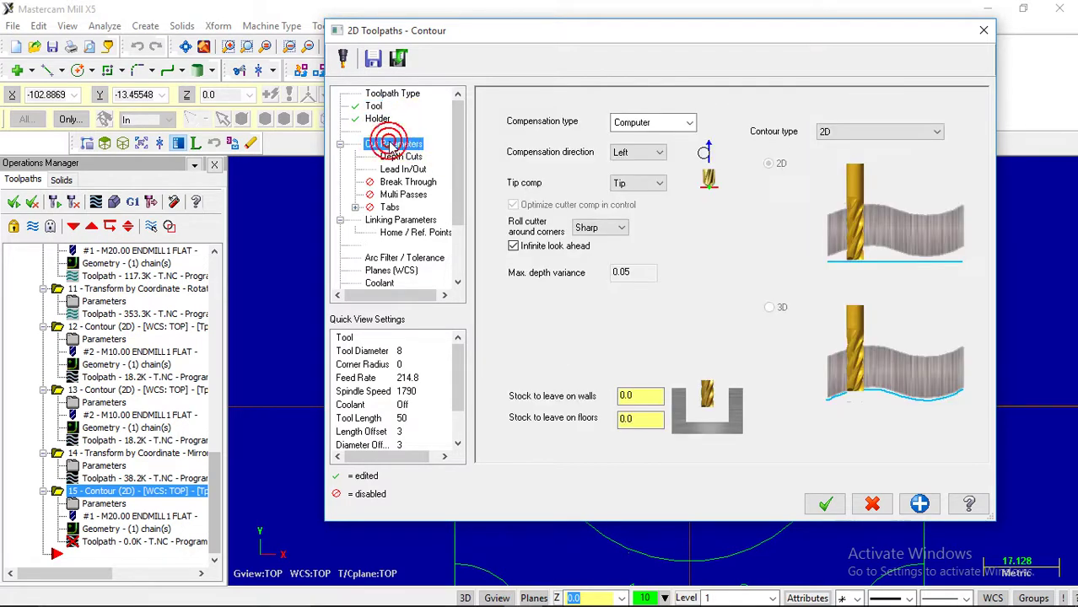
left_click(377, 118)
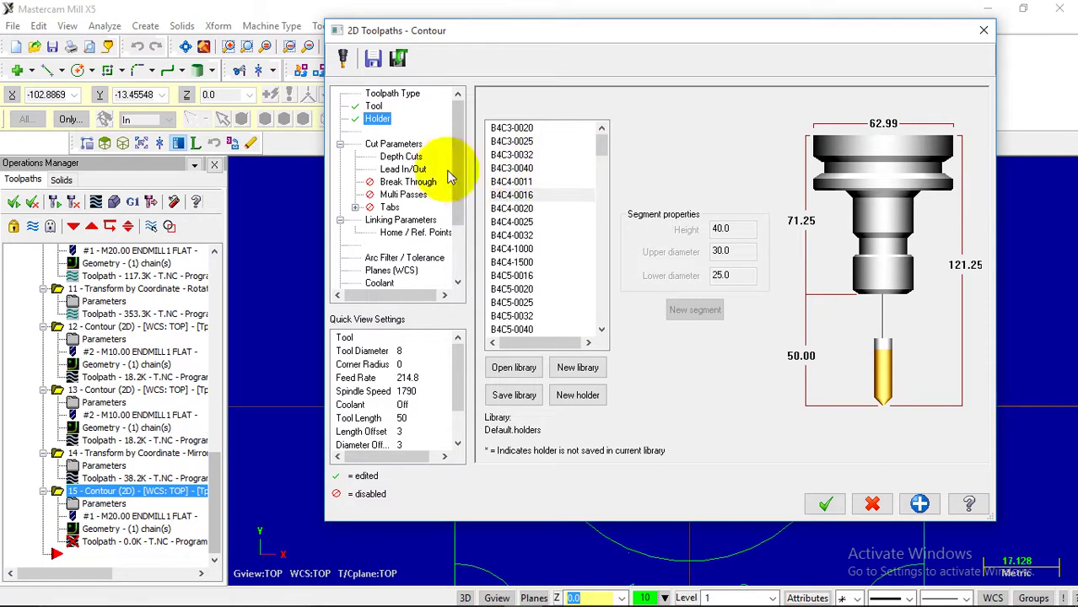
left_click(390, 144)
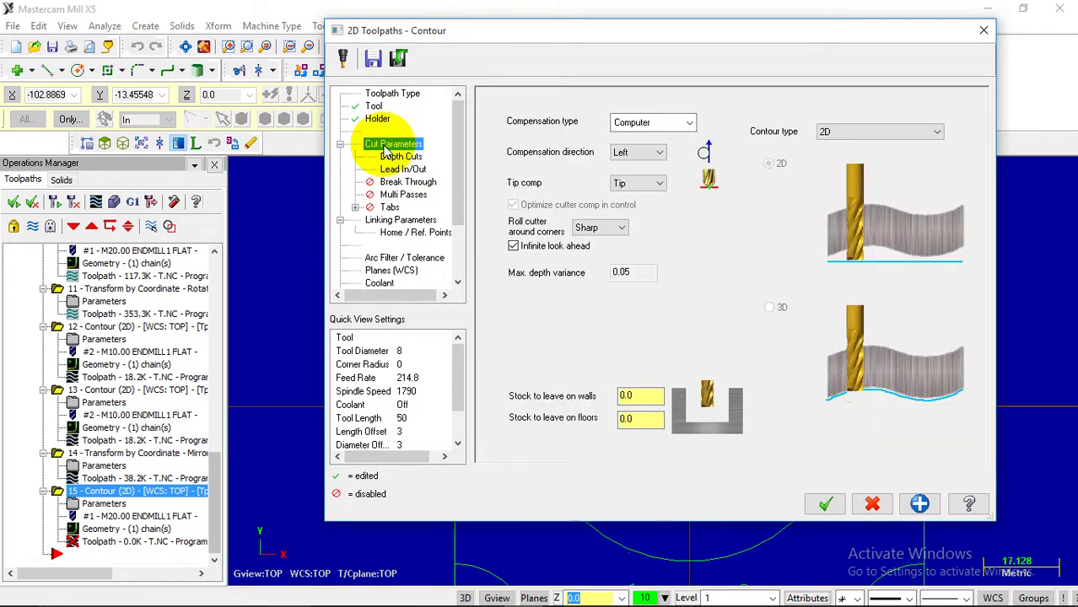
left_click(887, 132)
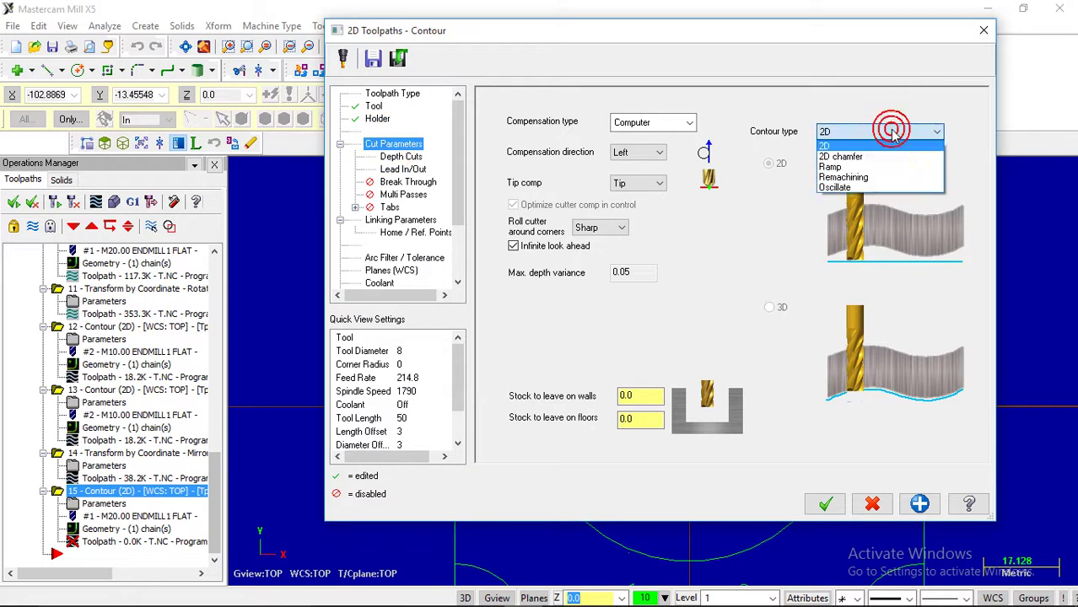
left_click(843, 157)
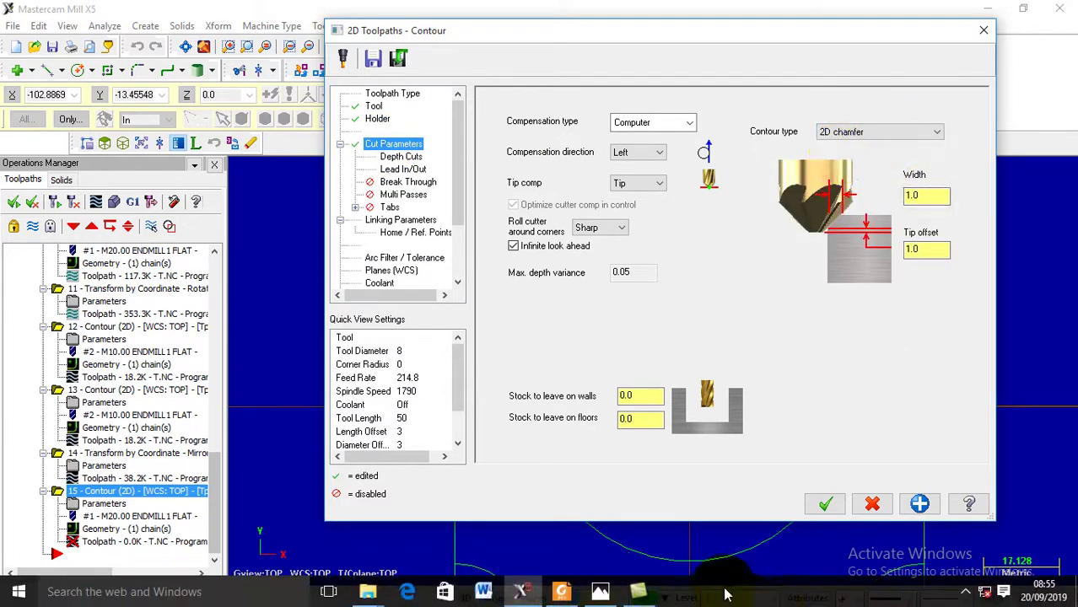
- Look up the chamfer size in the Foxit Reader drawing, and set the chamfer width and tip offset to 2 in Mastercam
left_click(564, 592)
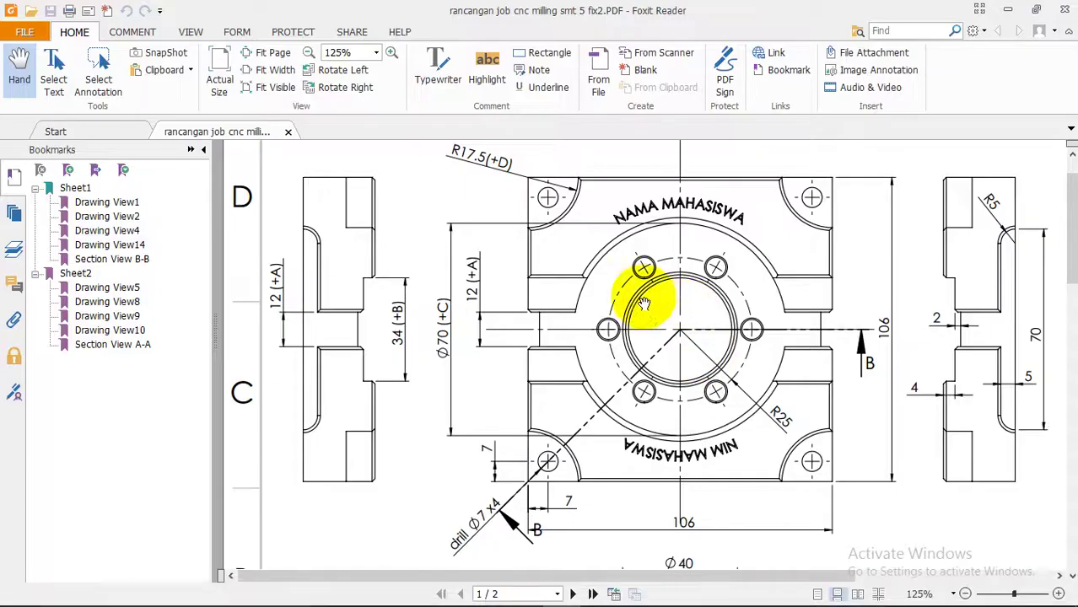
scroll(716, 247, "down", 5)
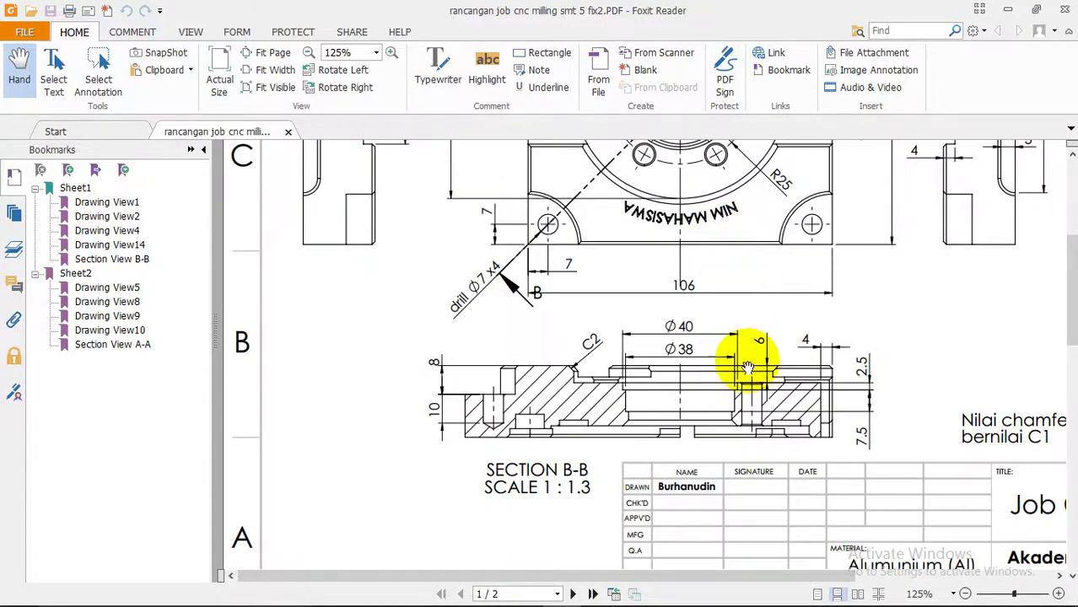
scroll(636, 371, "up", 1)
scroll(636, 371, "up", 5)
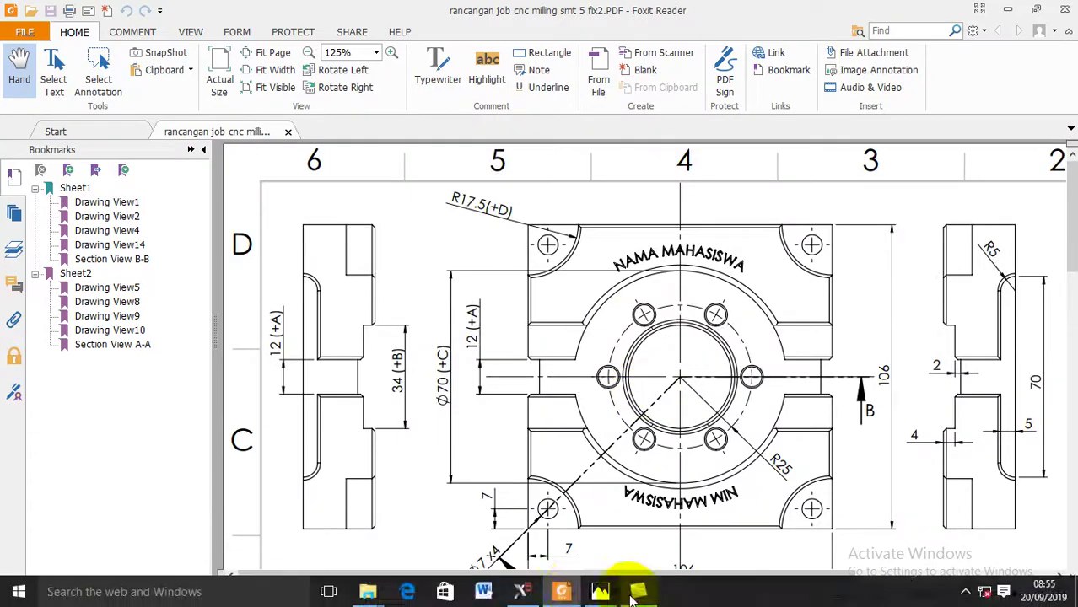
left_click(520, 591)
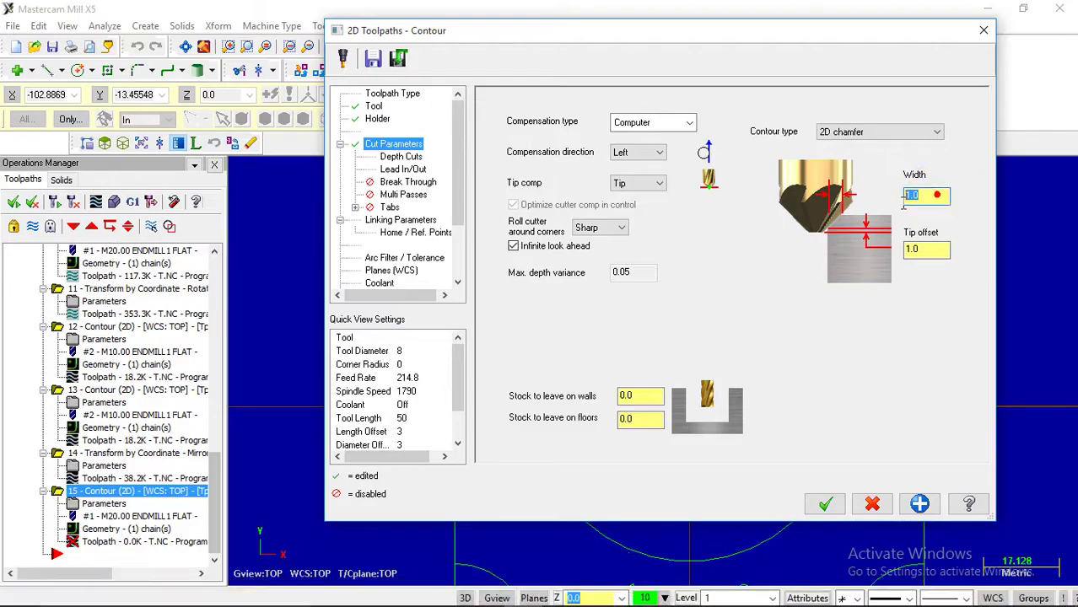
left_click(931, 195)
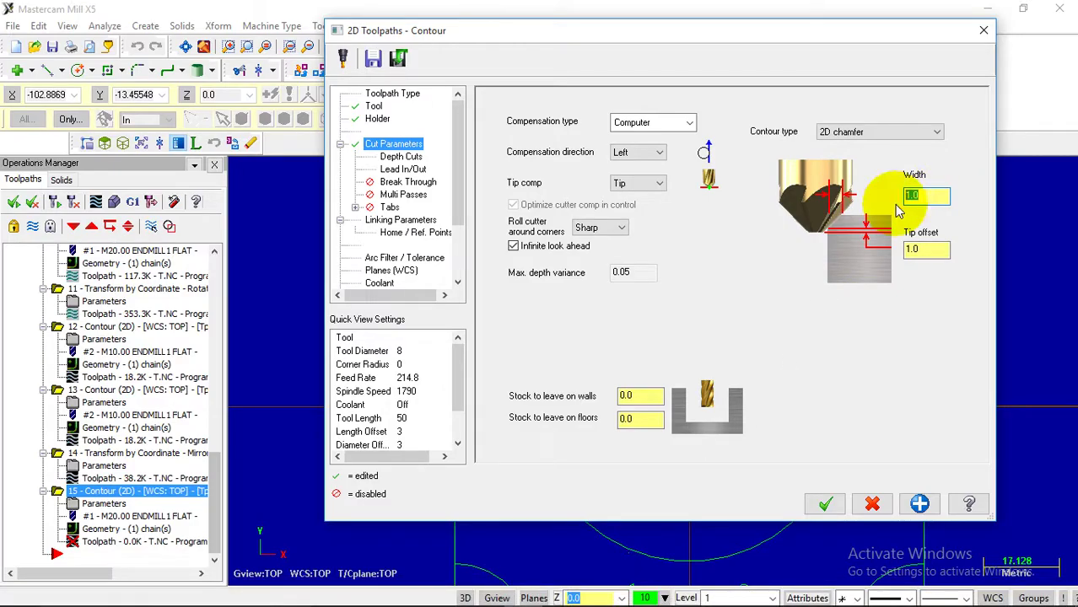
type("2")
left_click(915, 249)
type("2")
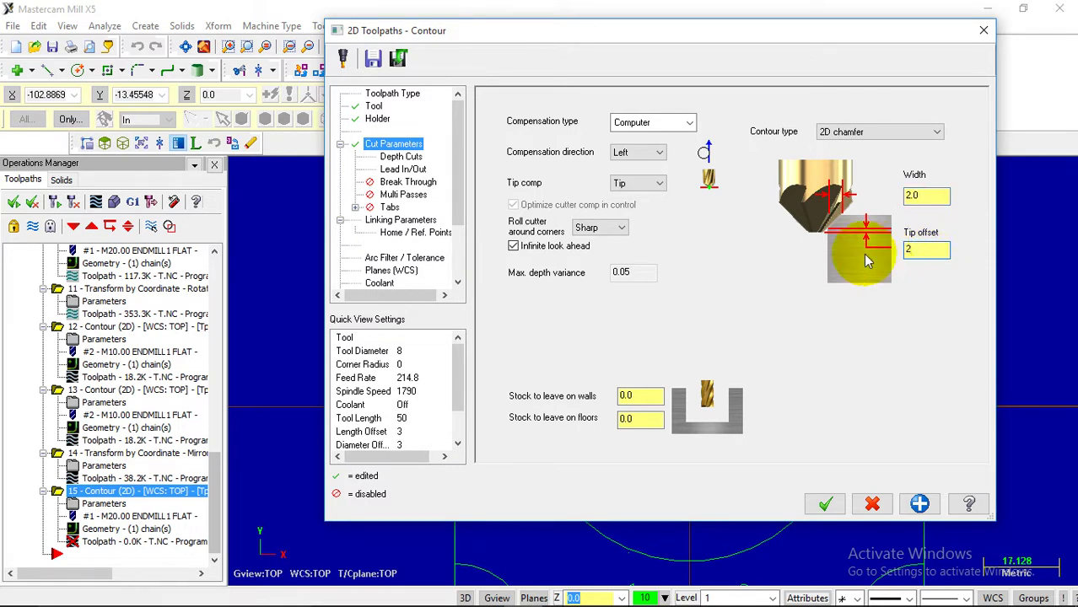
- Turn off depth cuts and lead in/out for the chamfer contour, and check the break through, multi passes and tabs settings
left_click(401, 156)
left_click(540, 144)
left_click(403, 169)
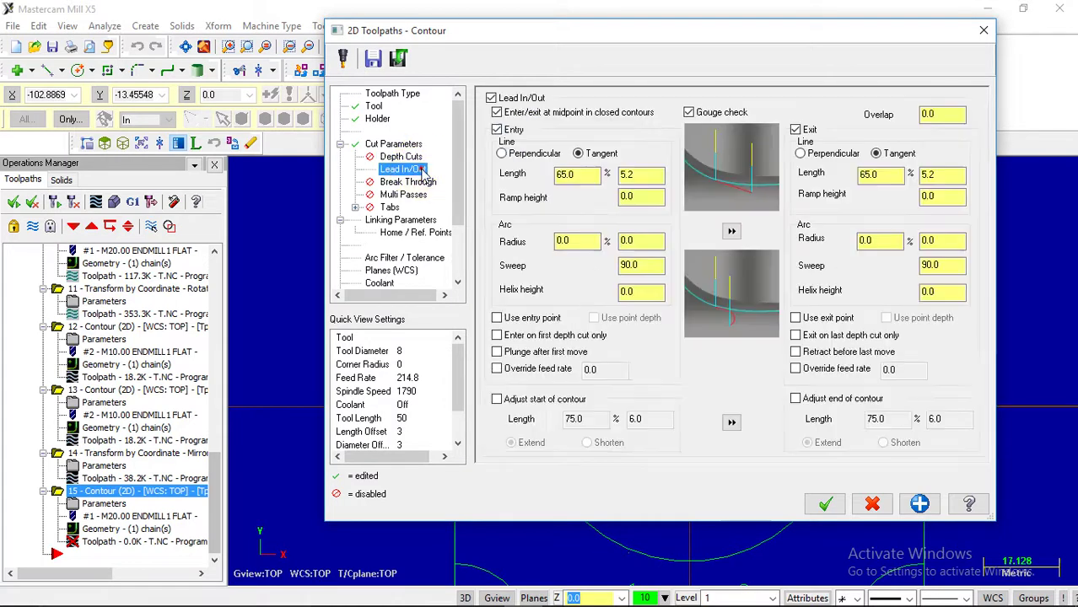
left_click(491, 98)
left_click(401, 182)
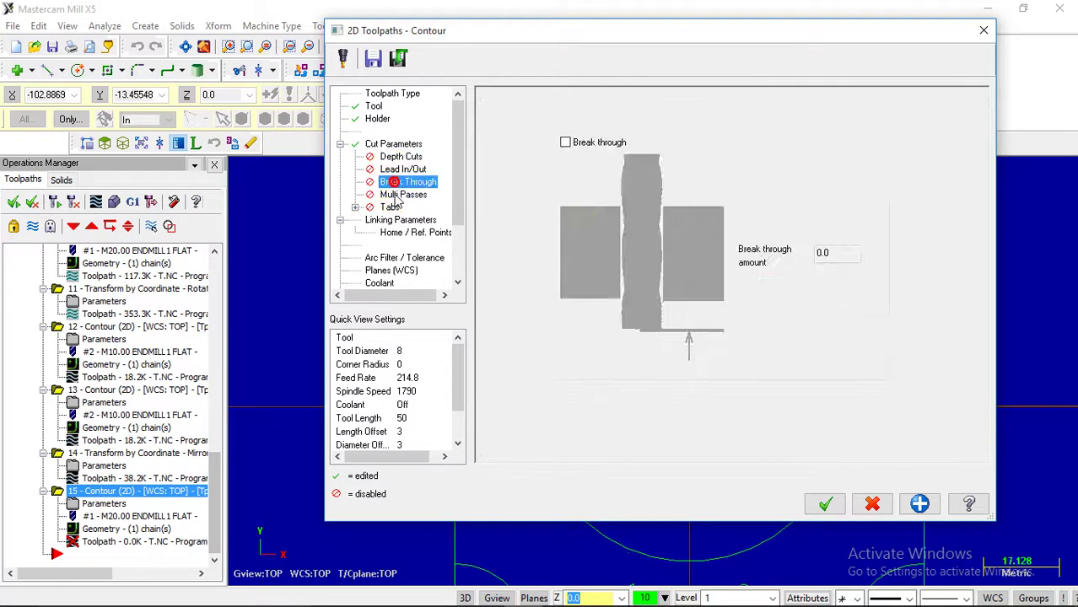
left_click(396, 195)
left_click(390, 208)
- Review the linking heights and depth, and generate the 2D chamfer toolpath along the large circle's upper arc
left_click(392, 220)
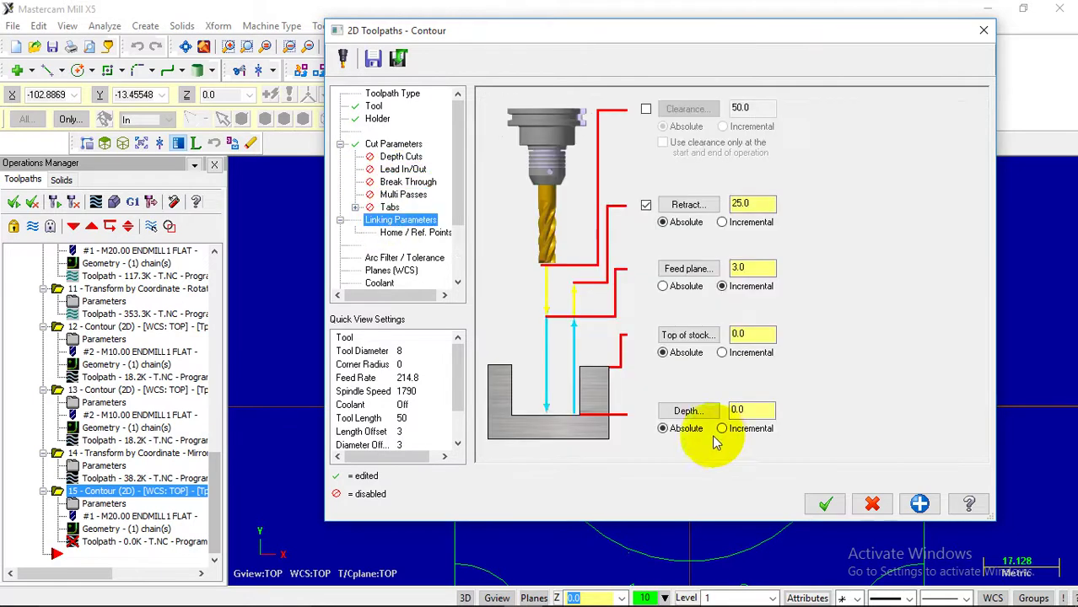
left_click(747, 411)
left_click(755, 333)
left_click(747, 269)
left_click(759, 203)
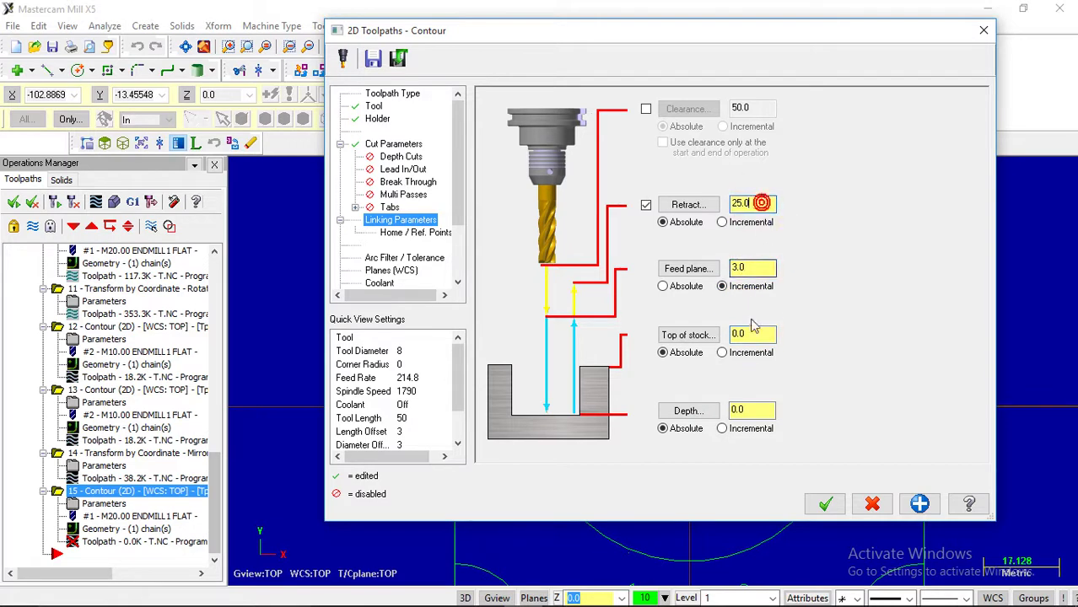
left_click(820, 503)
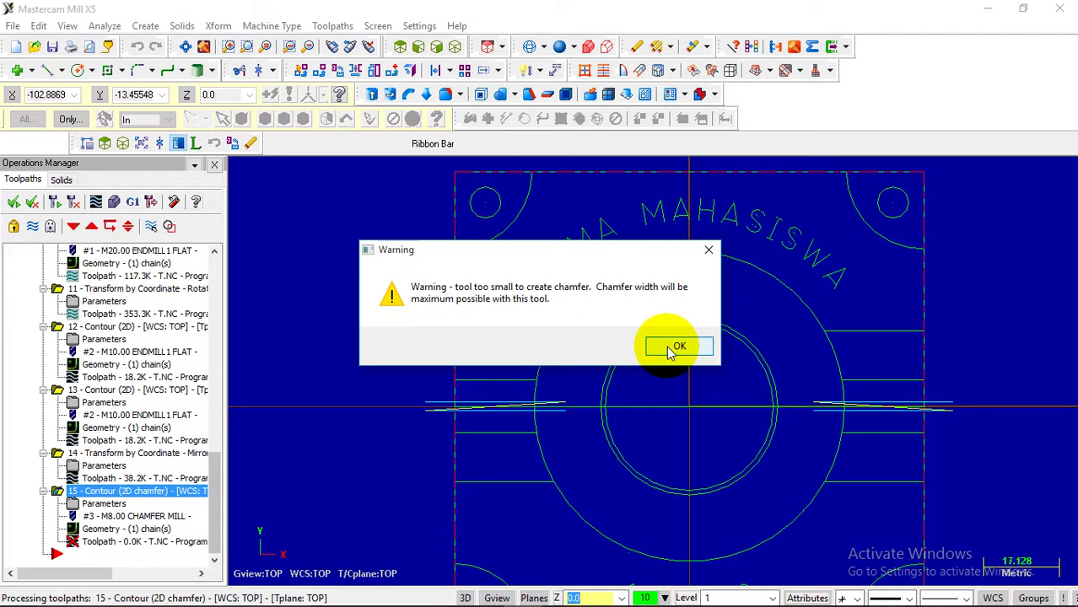
left_click(672, 348)
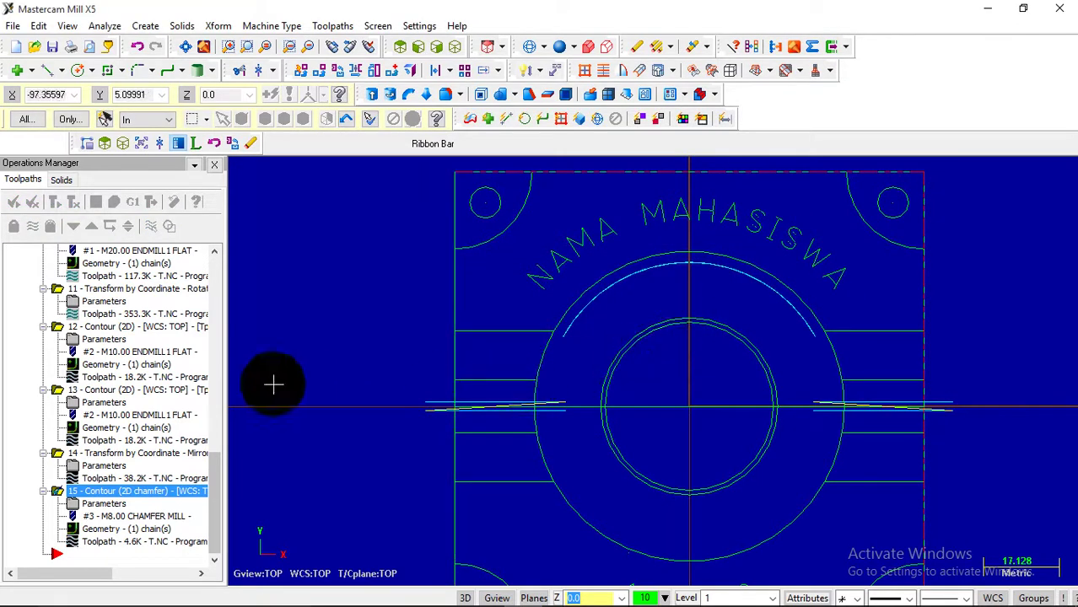
- Backplot the 2D chamfer toolpath on the large circle's upper arc and examine the cut from angled and top views
left_click(94, 202)
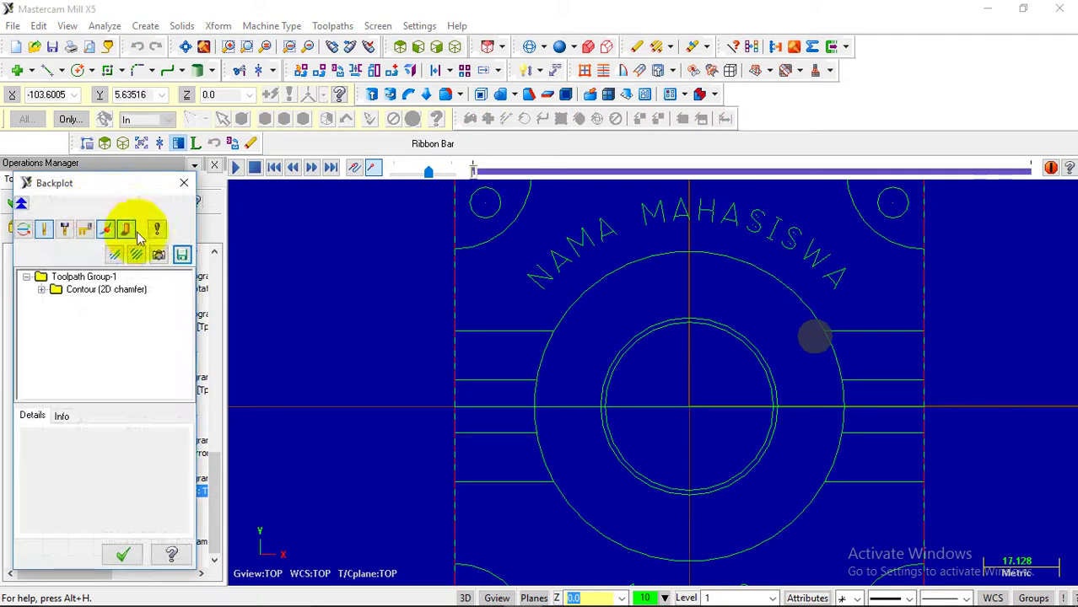
scroll(830, 333, "up", 1)
scroll(830, 333, "down", 2)
middle_click_drag(825, 349, 833, 276)
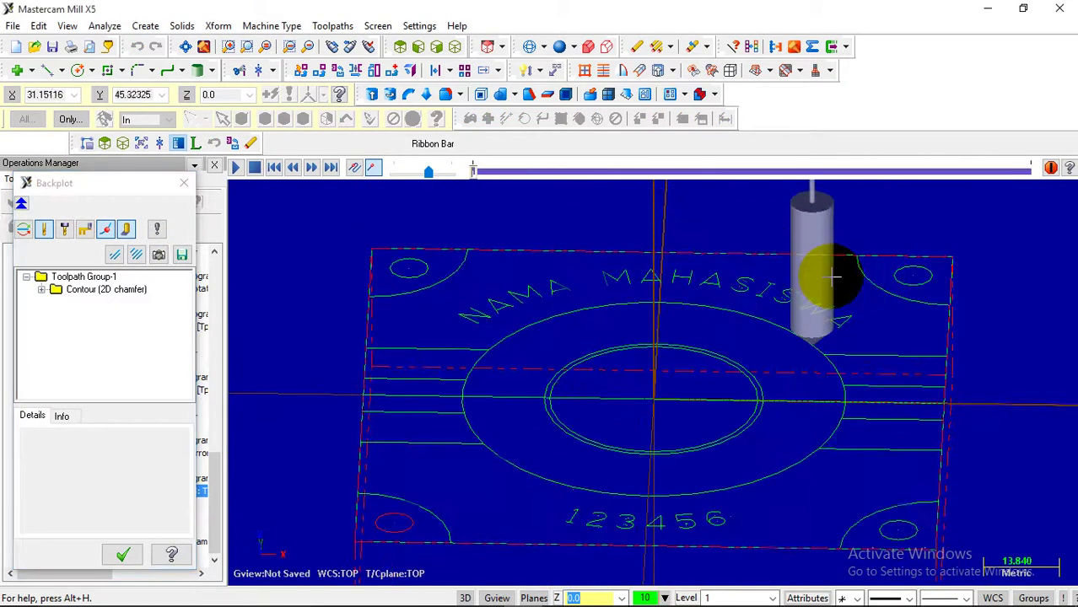
left_click(236, 169)
left_click(239, 167)
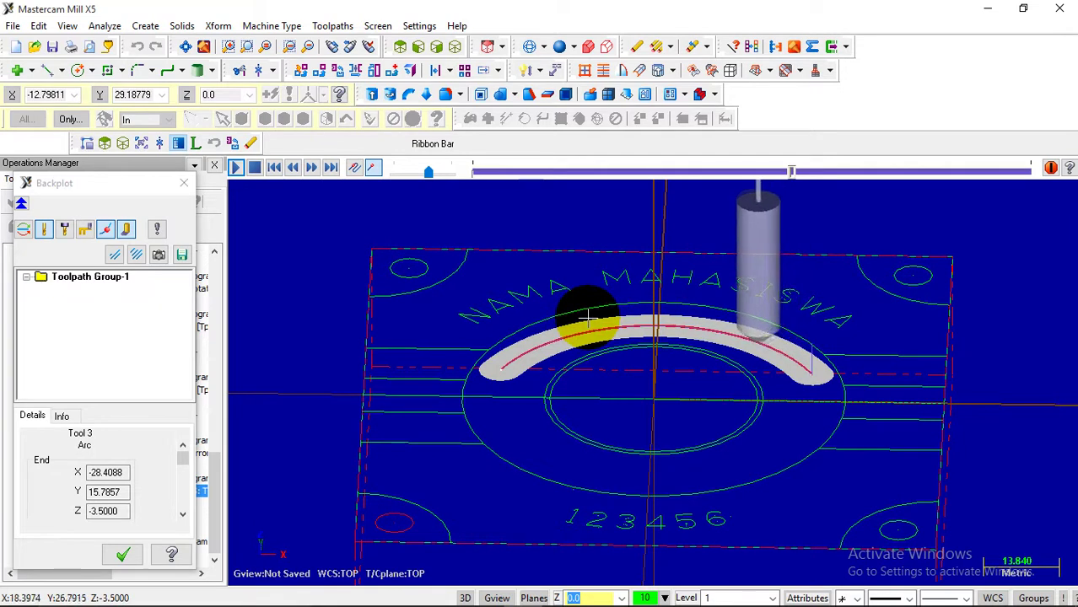
middle_click_drag(478, 315, 549, 342)
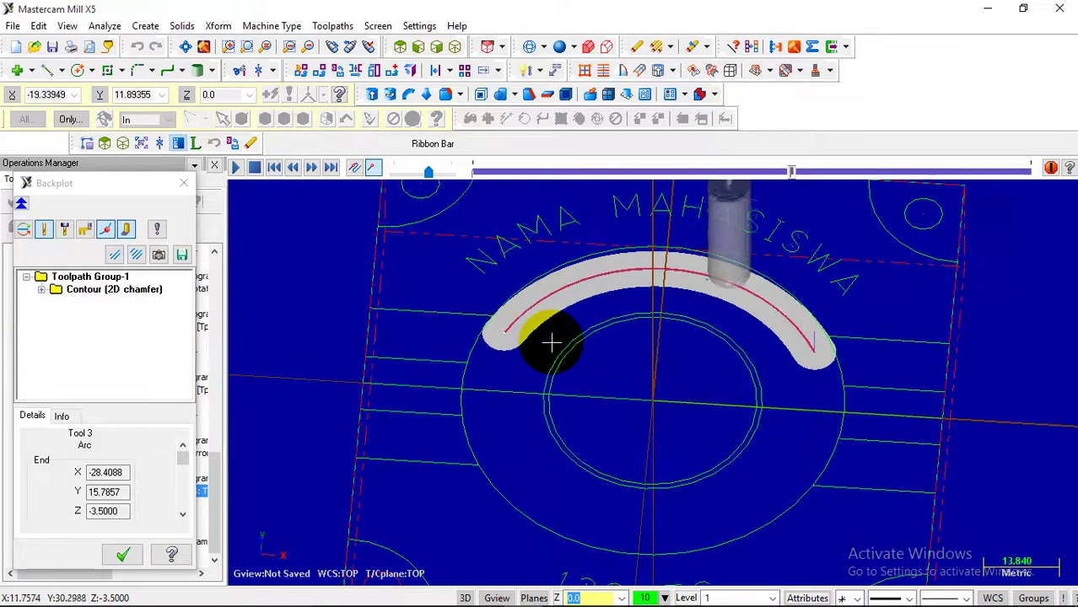
left_click(401, 47)
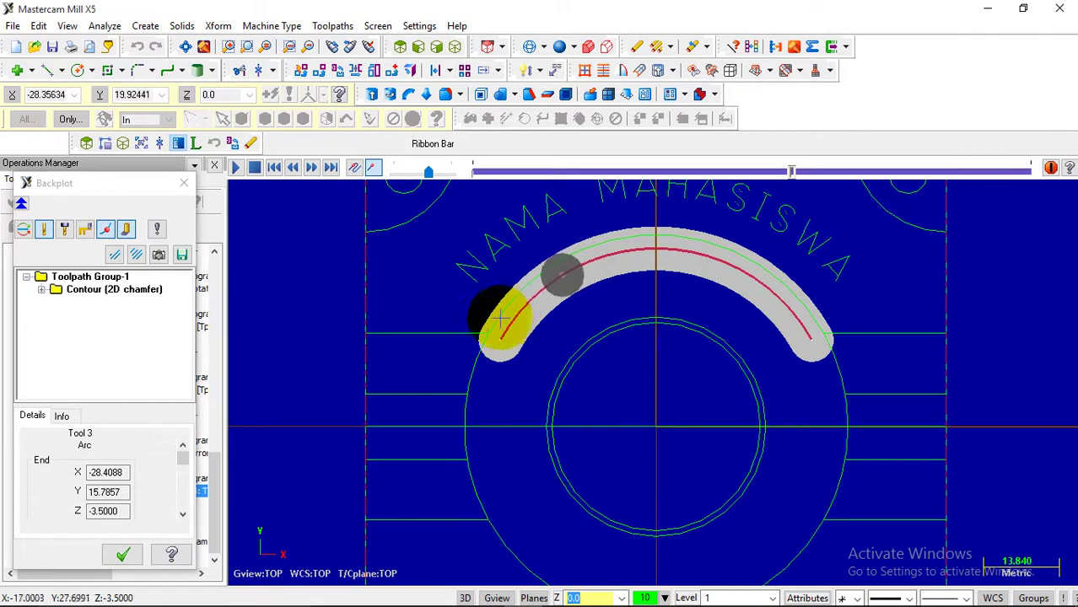
left_click(185, 187)
- Enable depth cuts for the 2D chamfer contour with a maximum rough step of 1, and regenerate the toolpath
left_click(101, 503)
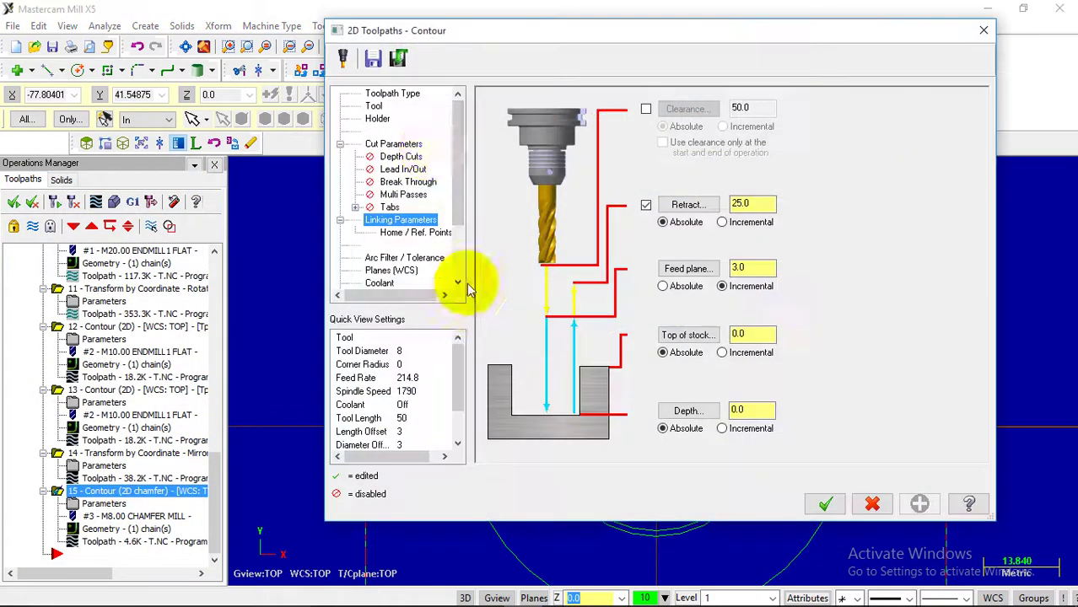
left_click(410, 159)
left_click(540, 142)
left_click(656, 168)
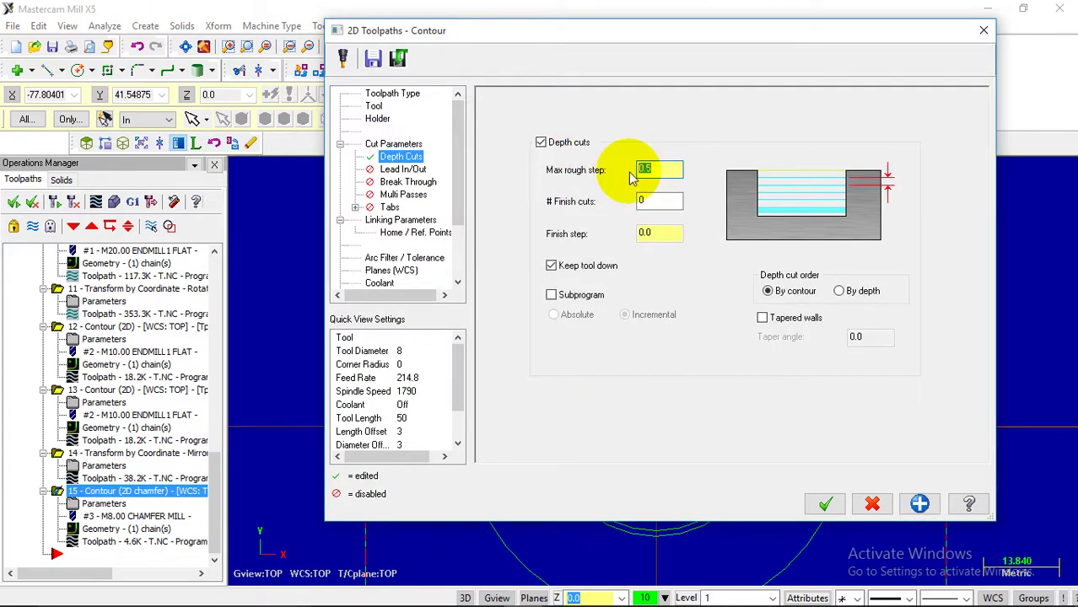
type("1")
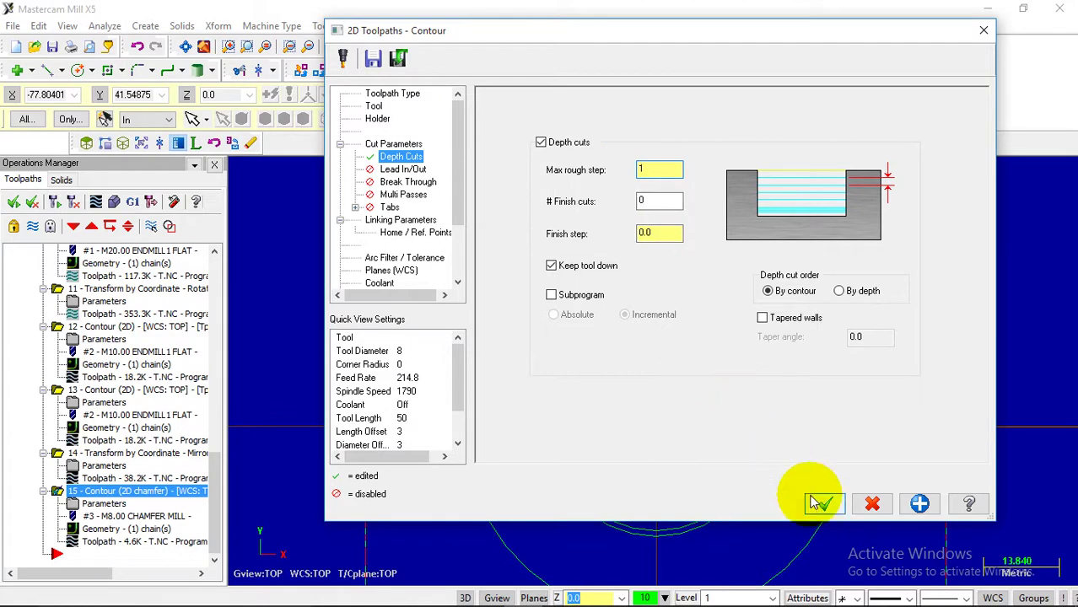
left_click(825, 503)
left_click(59, 203)
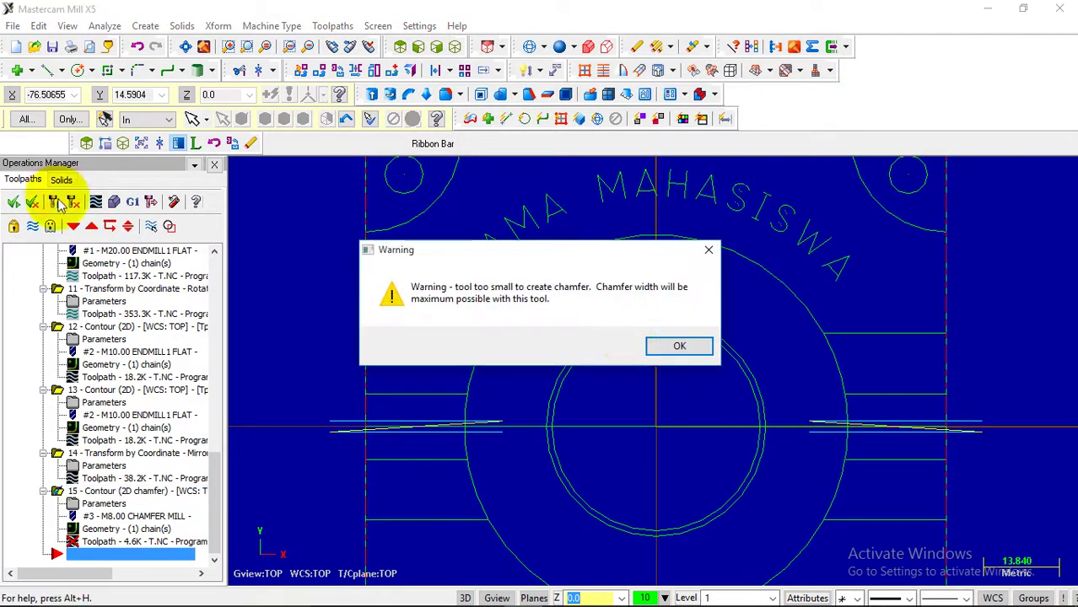
left_click(675, 346)
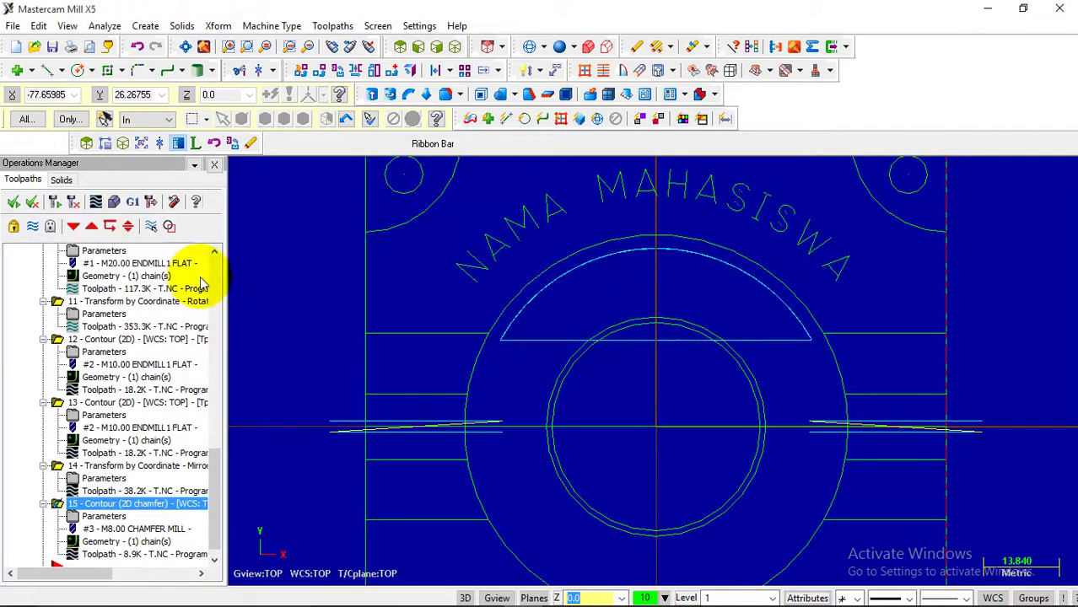
- Backplot the regenerated chamfer toolpath through its depth passes, adjusting the playback speed
left_click(98, 206)
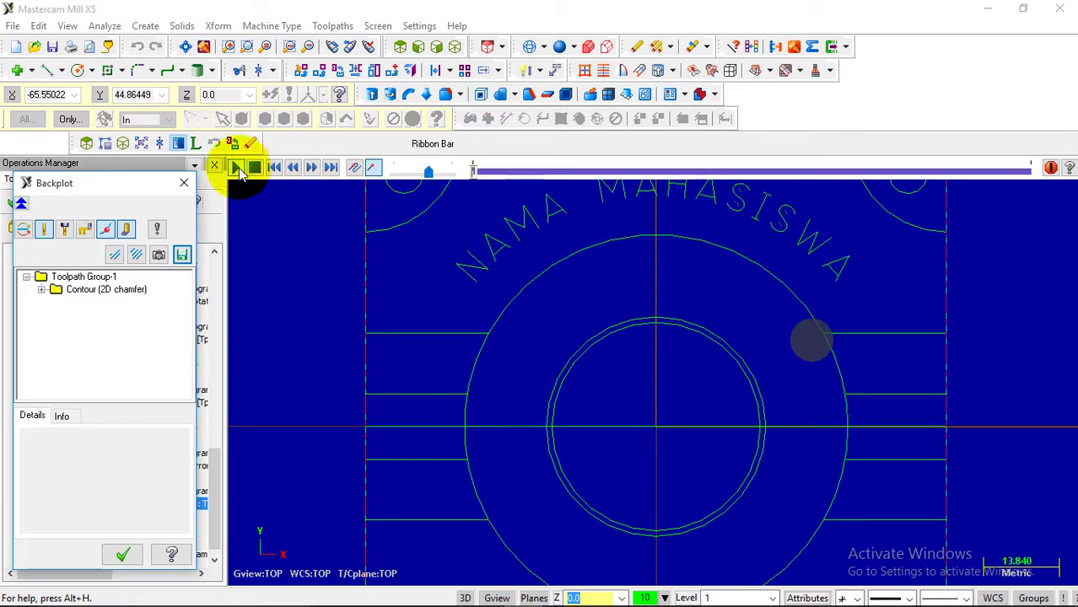
left_click(236, 168)
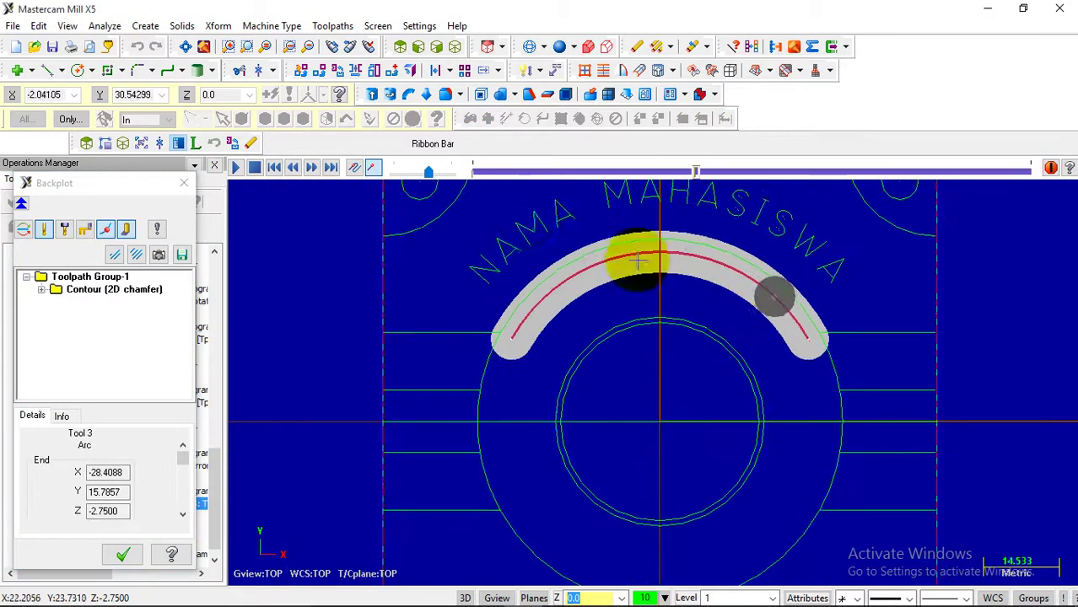
left_click_drag(429, 182, 451, 180)
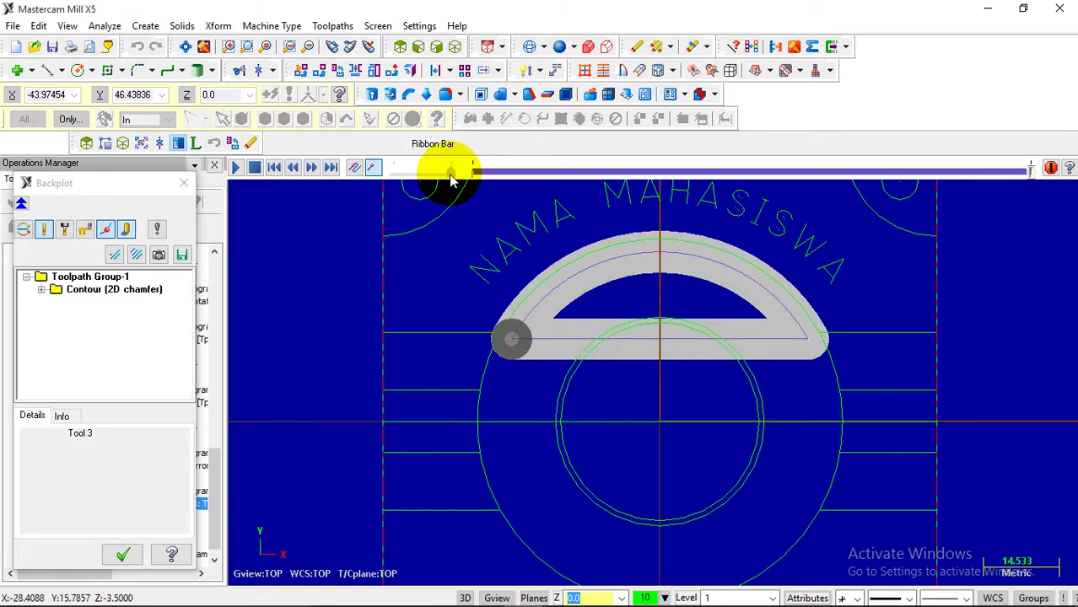
- Examine the chamfer mill's cutting edge against the stock's top surface, up close in the front view
middle_click_drag(481, 281, 503, 217)
scroll(496, 374, "up", 6)
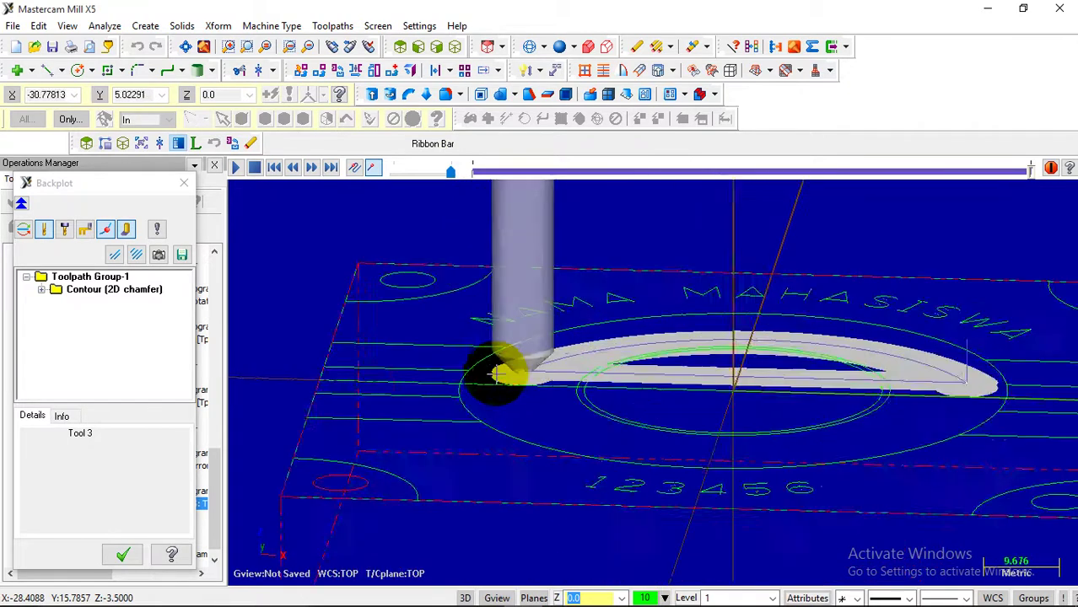
middle_click_drag(495, 373, 434, 384)
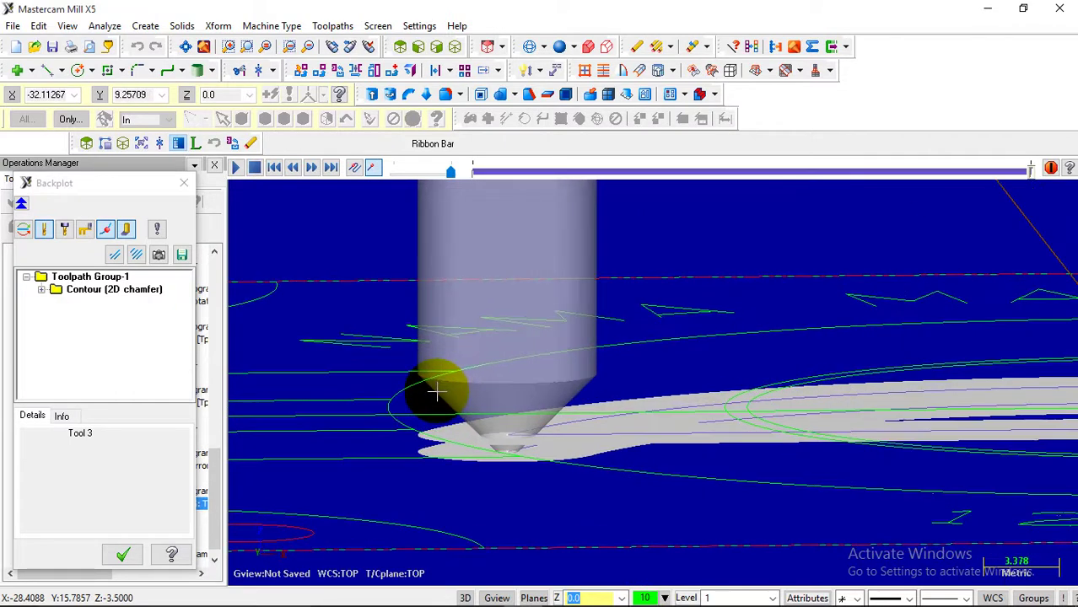
left_click(424, 48)
scroll(470, 422, "up", 3)
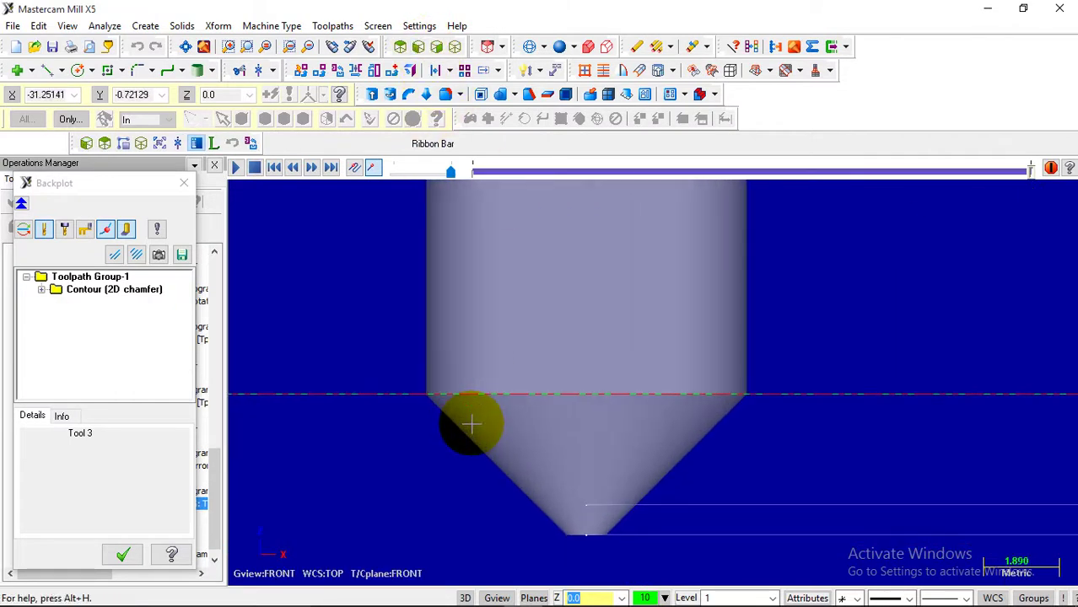
scroll(424, 393, "up", 4)
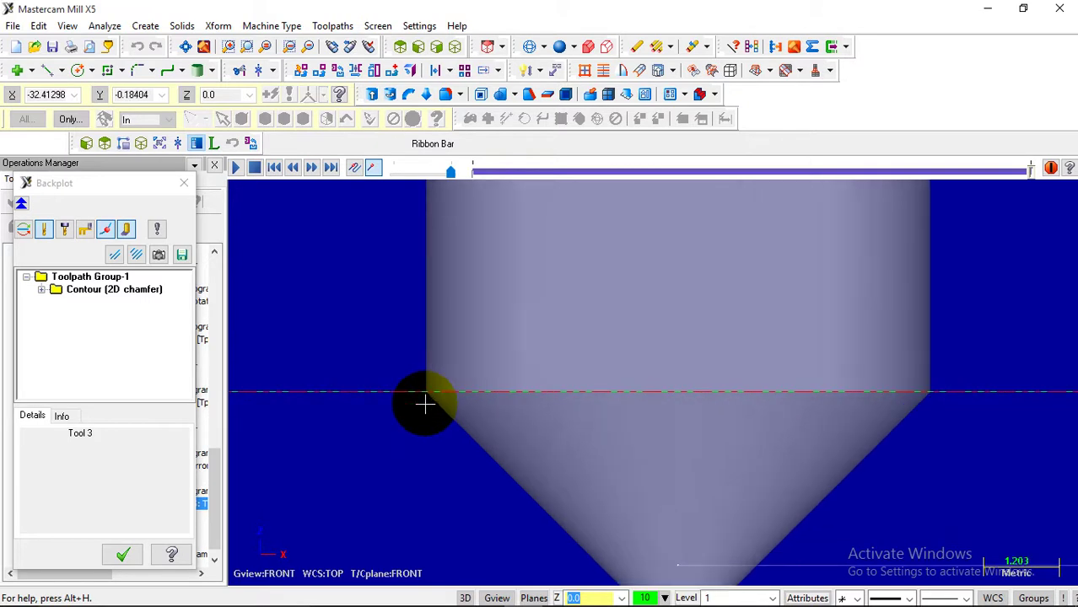
scroll(425, 401, "up", 2)
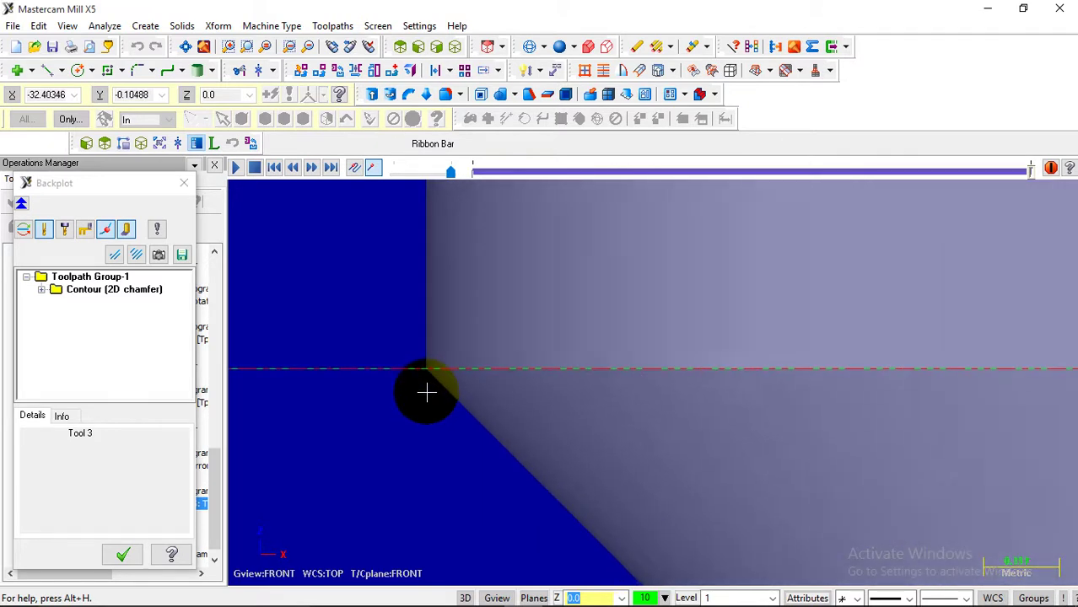
scroll(424, 381, "down", 5)
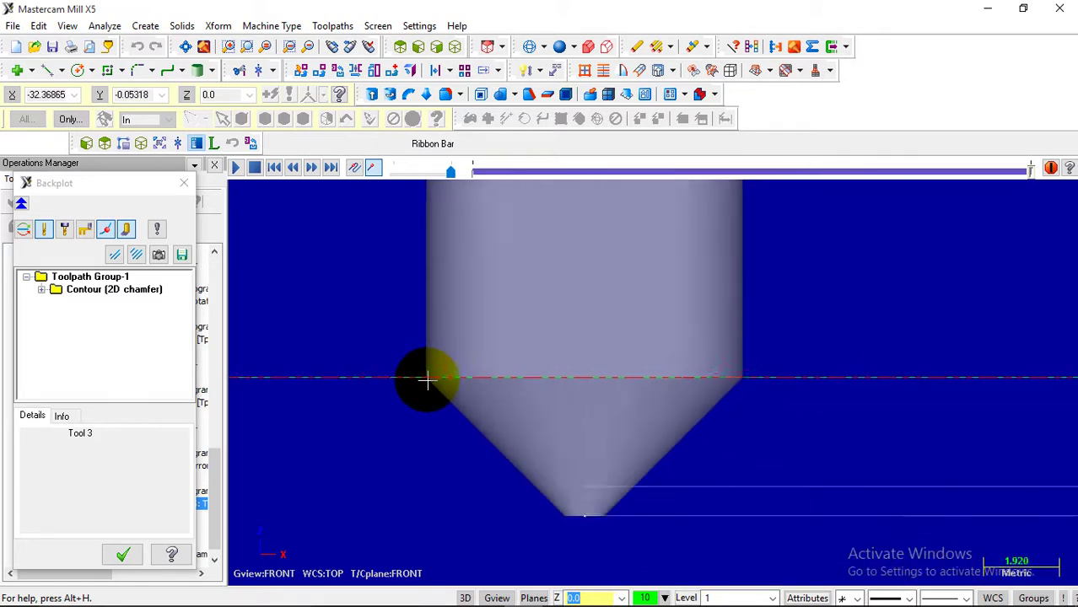
left_click(185, 184)
- Set the chamfer width to 1.8, reduce the tip offset, and regenerate the 2D chamfer toolpath
left_click(118, 516)
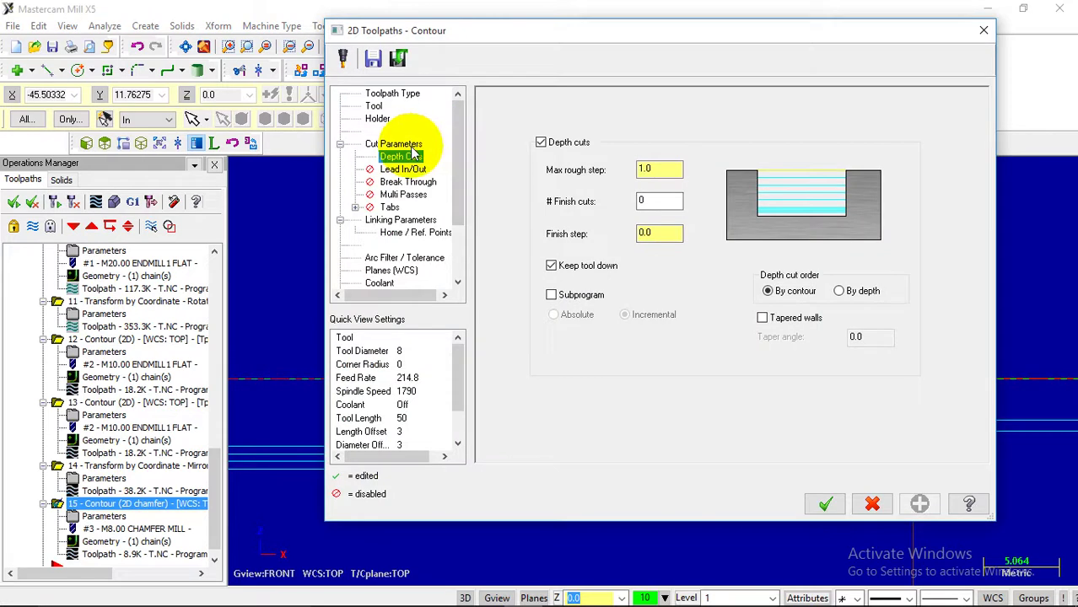
left_click(393, 144)
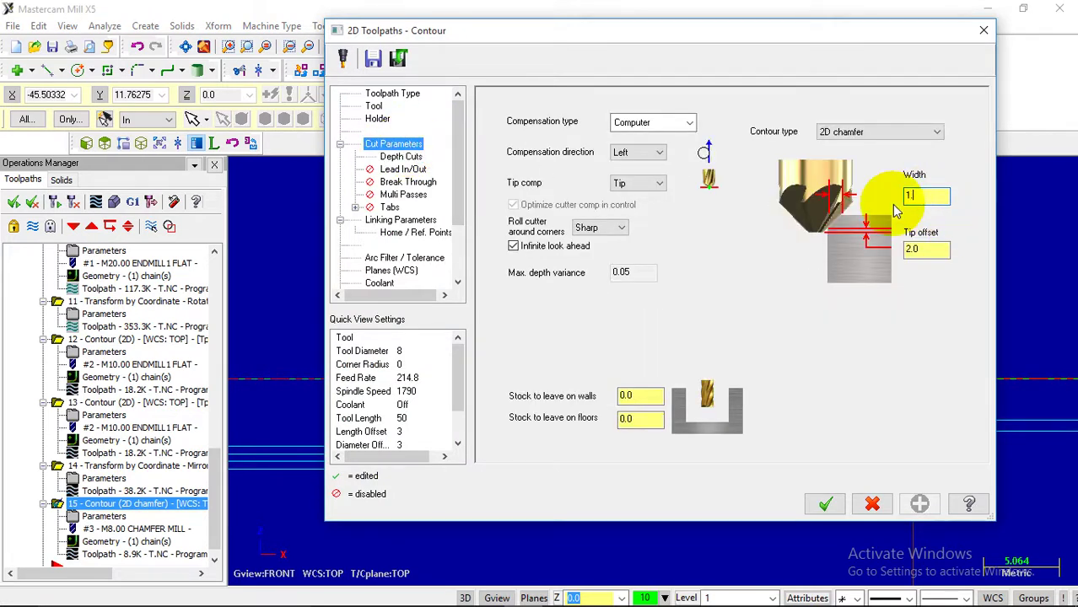
type("8")
left_click(926, 249)
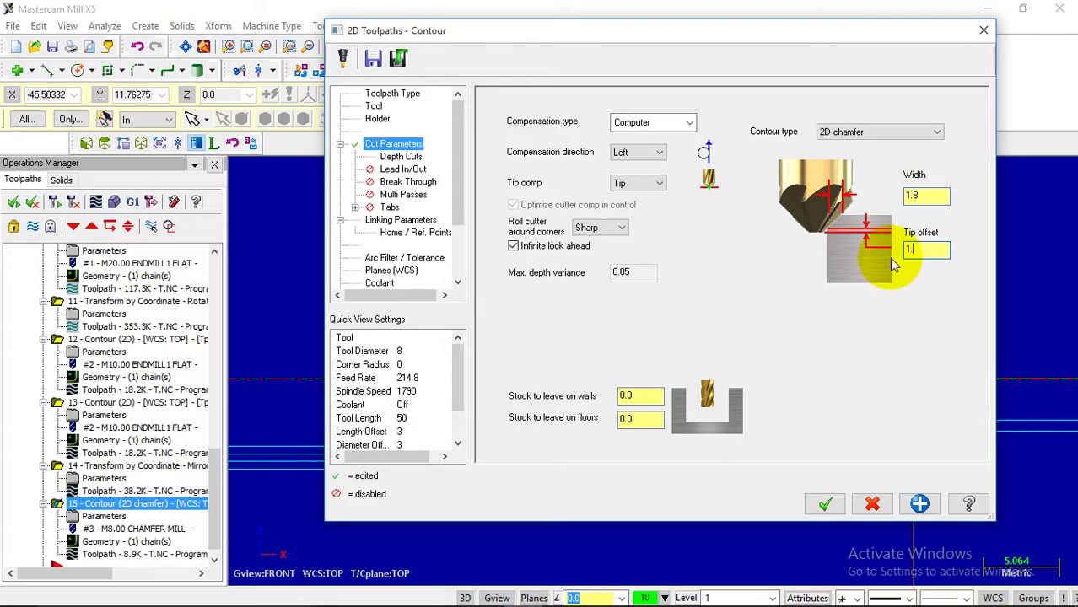
left_click(825, 503)
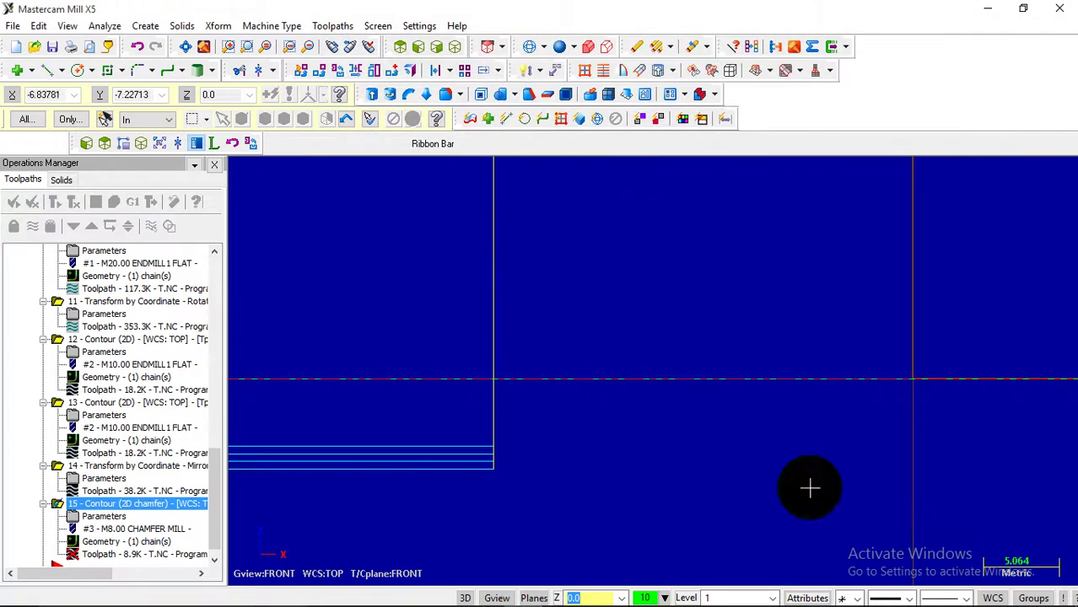
left_click(54, 201)
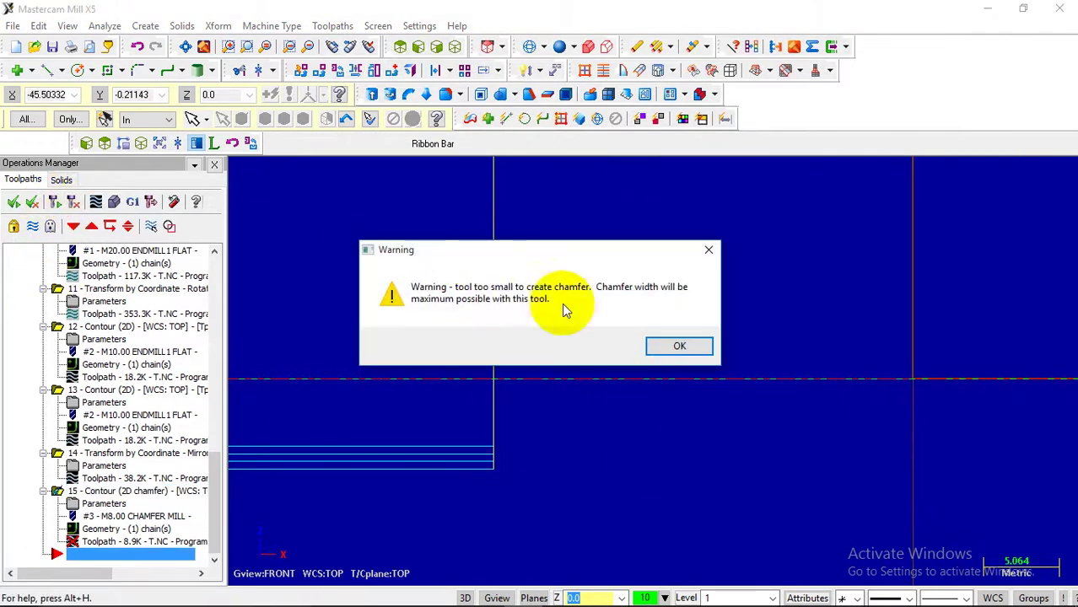
left_click(658, 347)
scroll(654, 341, "down", 3)
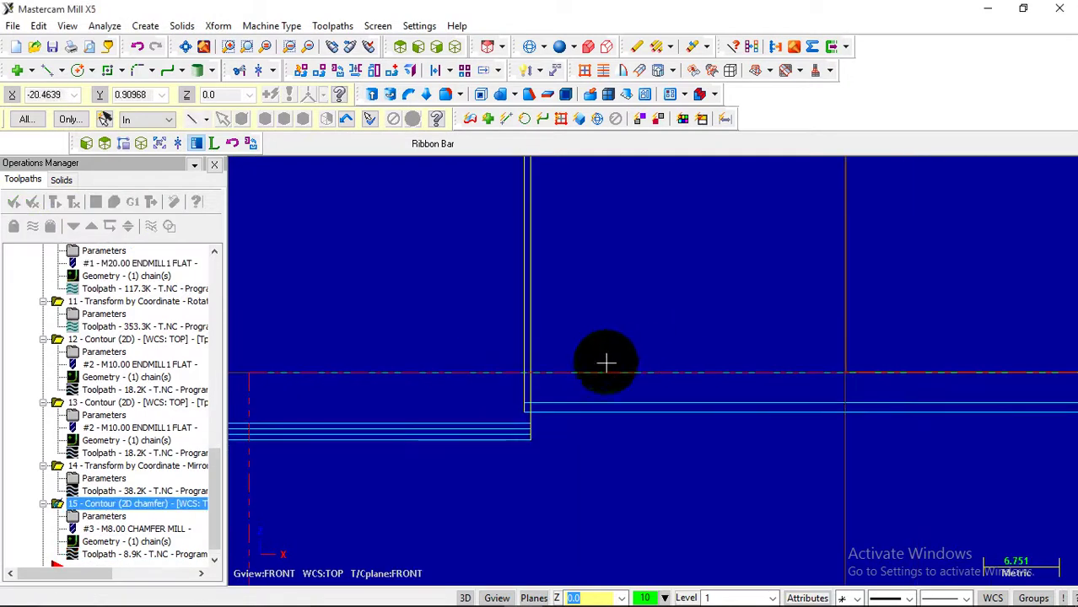
- Backplot the revised chamfer toolpath in the front view and check the tool tip's position against the stock top
left_click(95, 202)
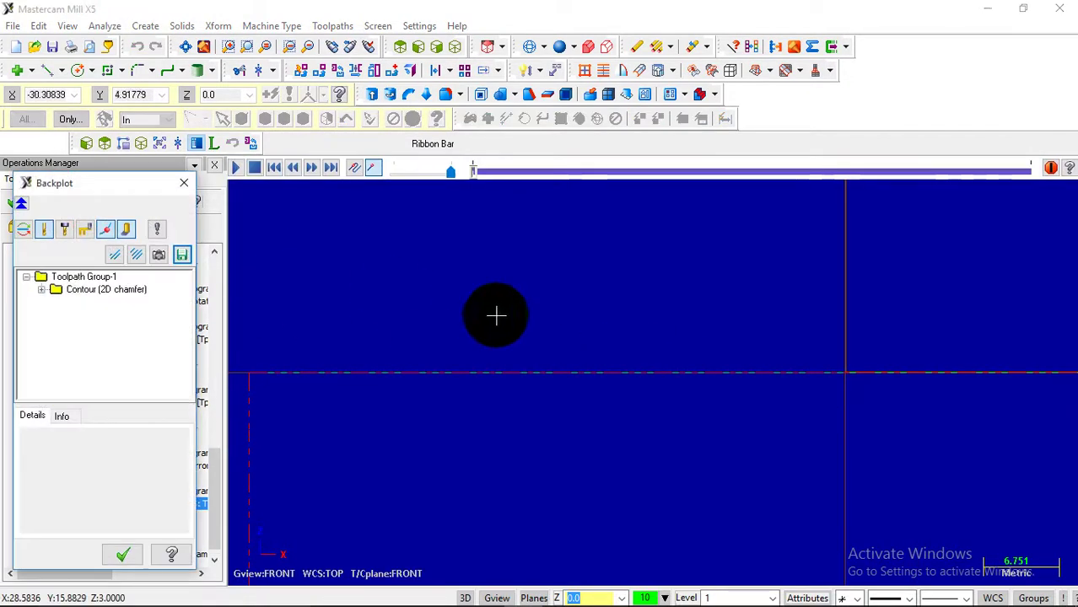
scroll(514, 402, "down", 2)
scroll(513, 402, "down", 1)
left_click(235, 166)
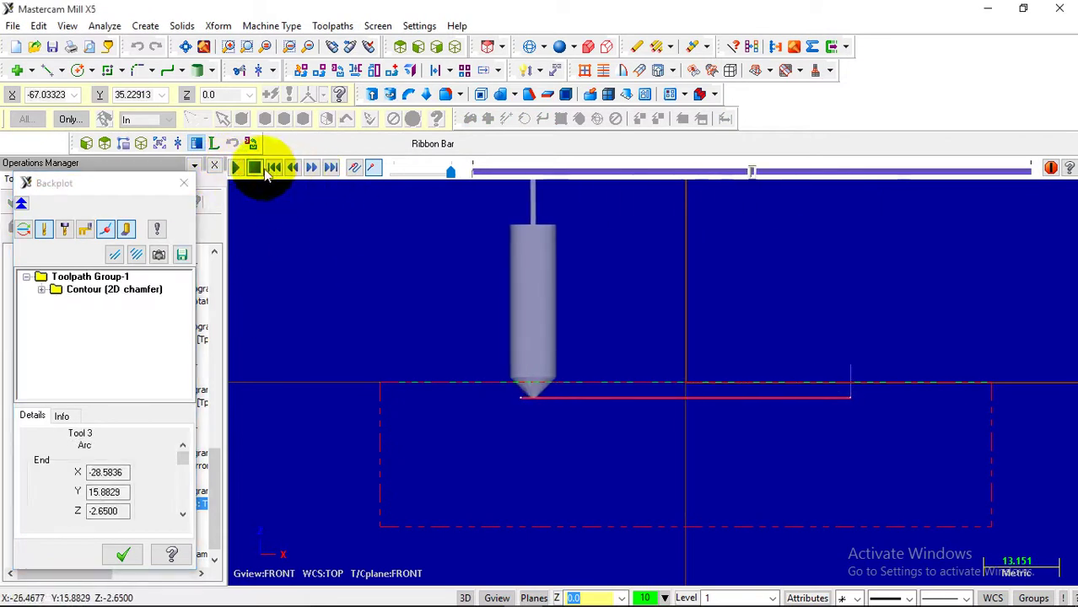
scroll(854, 332, "up", 3)
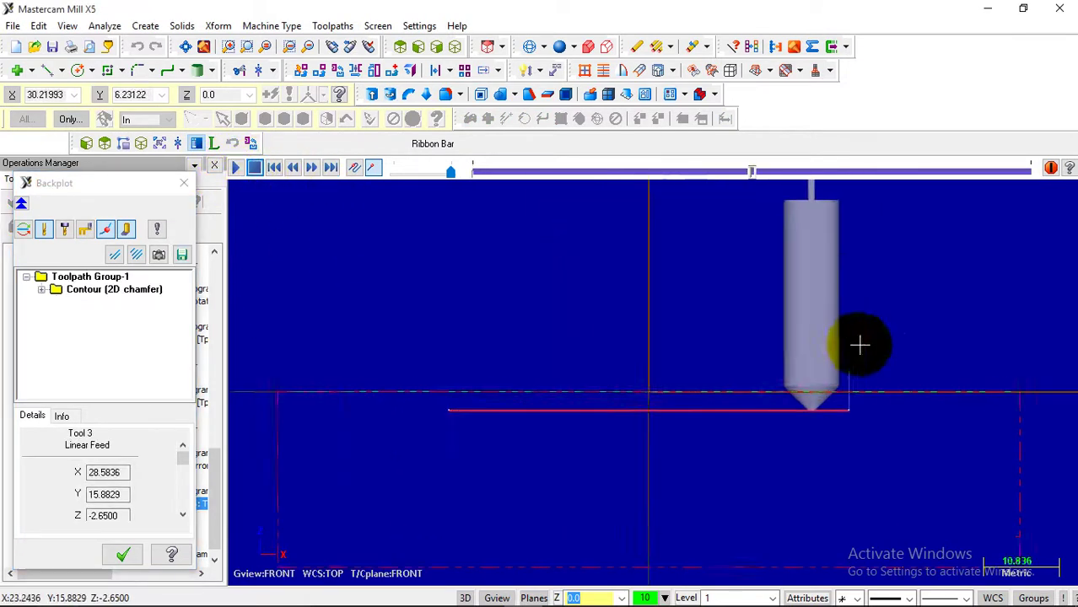
scroll(851, 413, "up", 2)
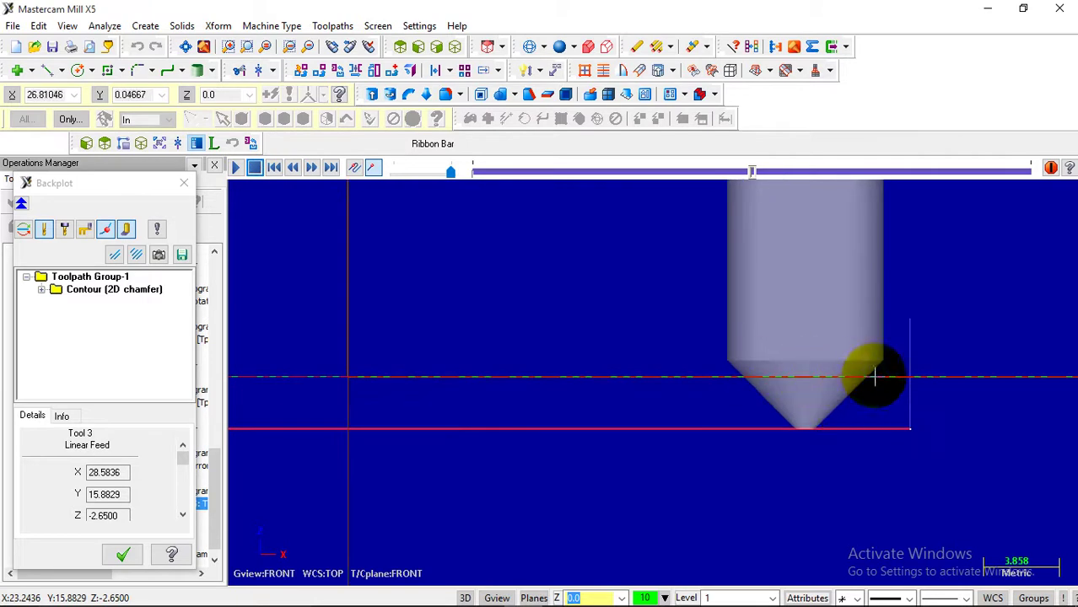
left_click(122, 554)
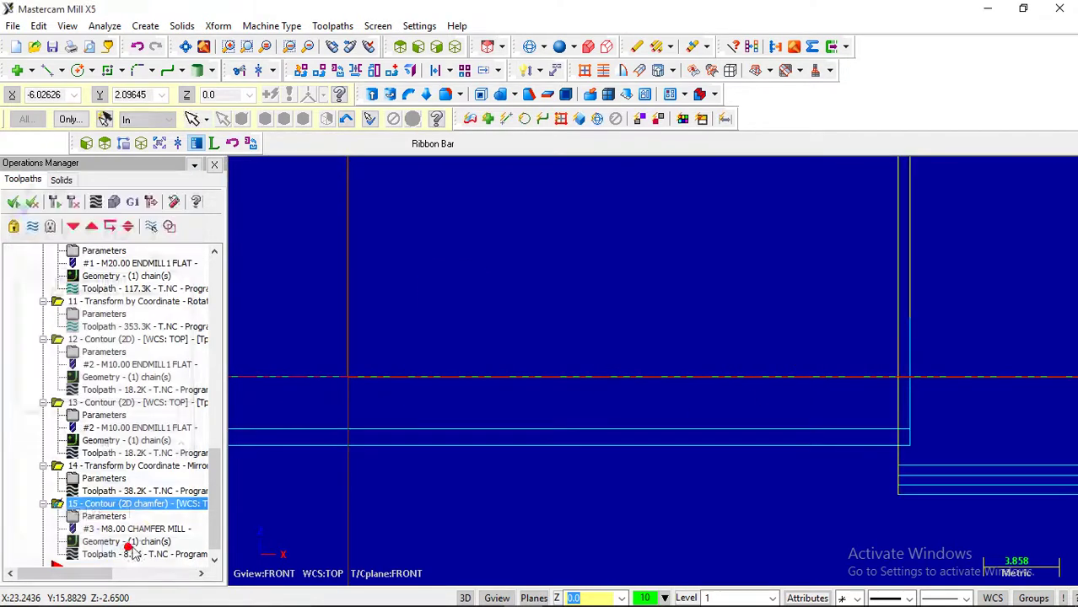
- In the top view, break the plate's left edge where the upper-left corner arc meets it
scroll(819, 386, "down", 4)
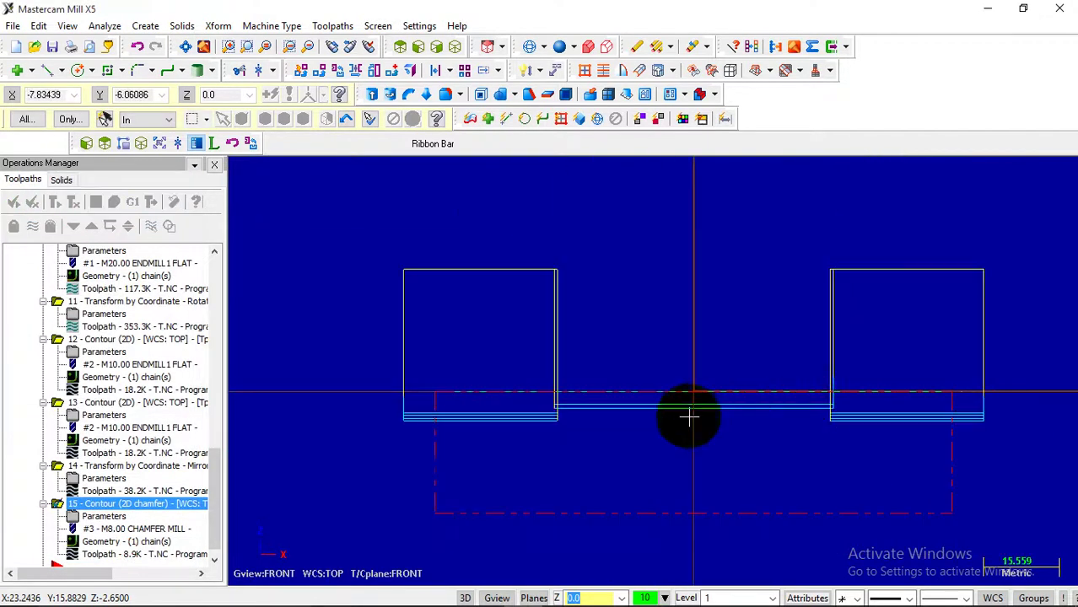
left_click_drag(213, 482, 216, 513)
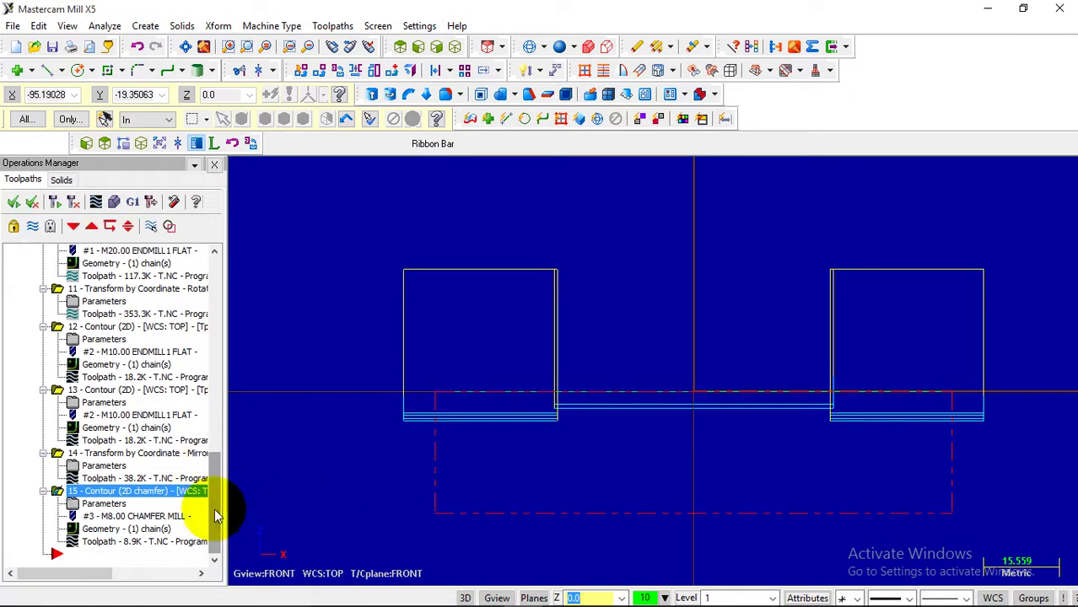
left_click(400, 47)
scroll(599, 373, "up", 2)
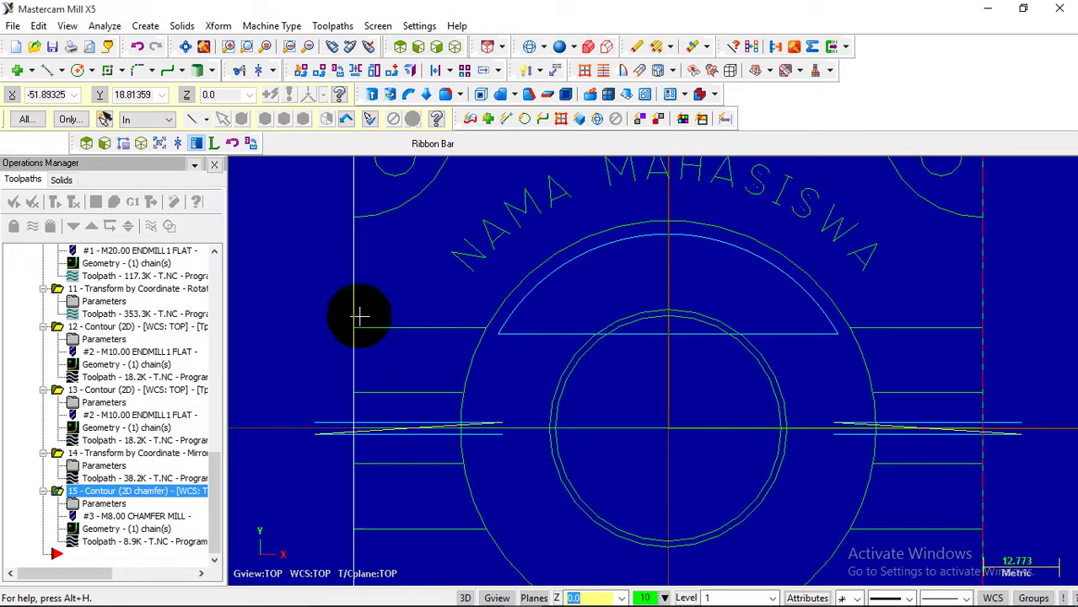
scroll(385, 352, "down", 1)
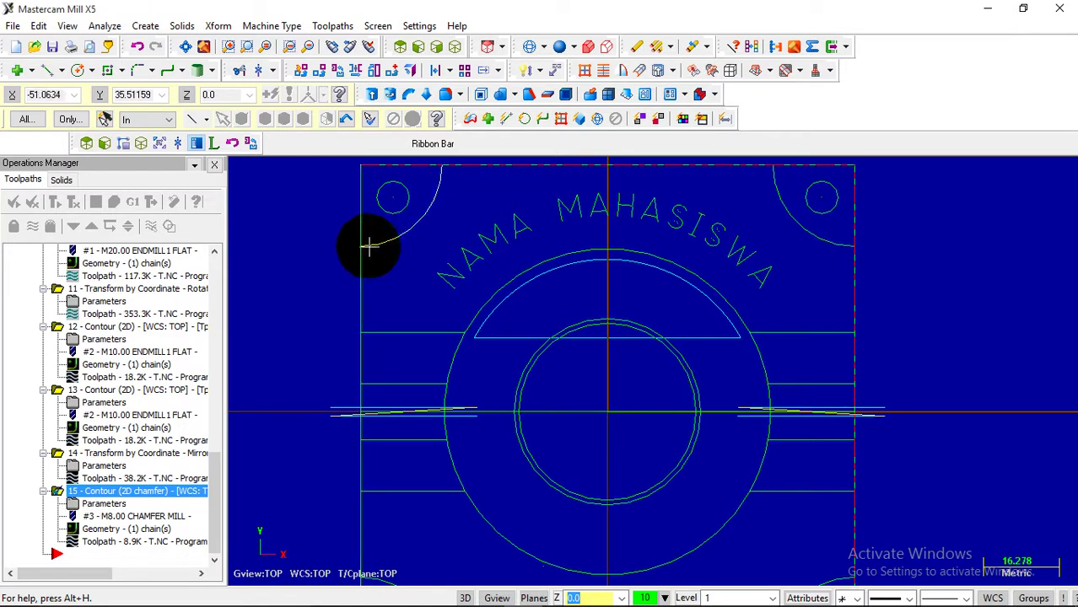
left_click(261, 72)
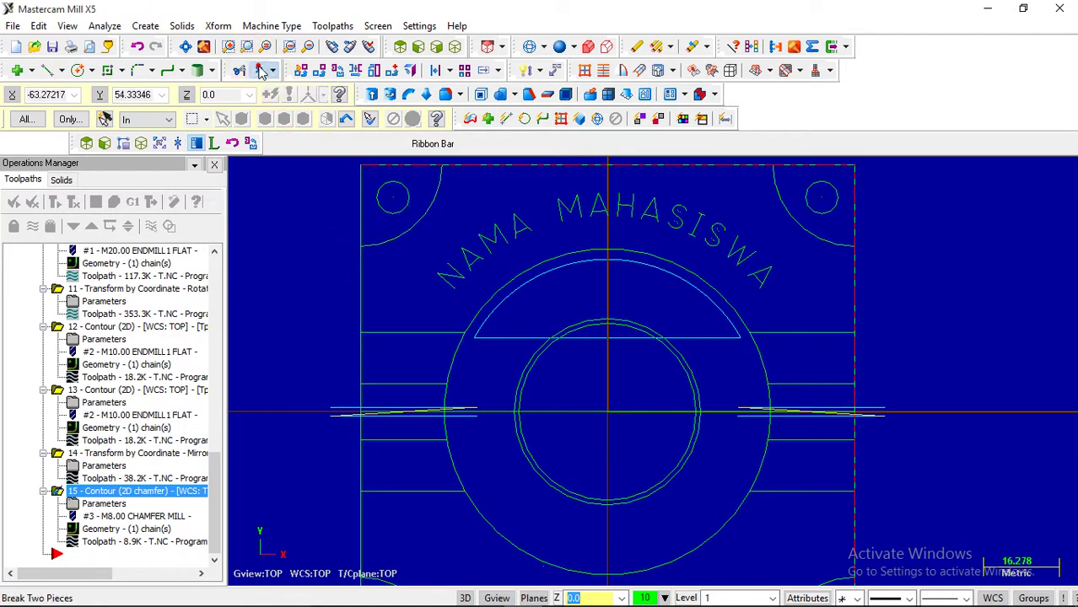
left_click(354, 270)
left_click(357, 246)
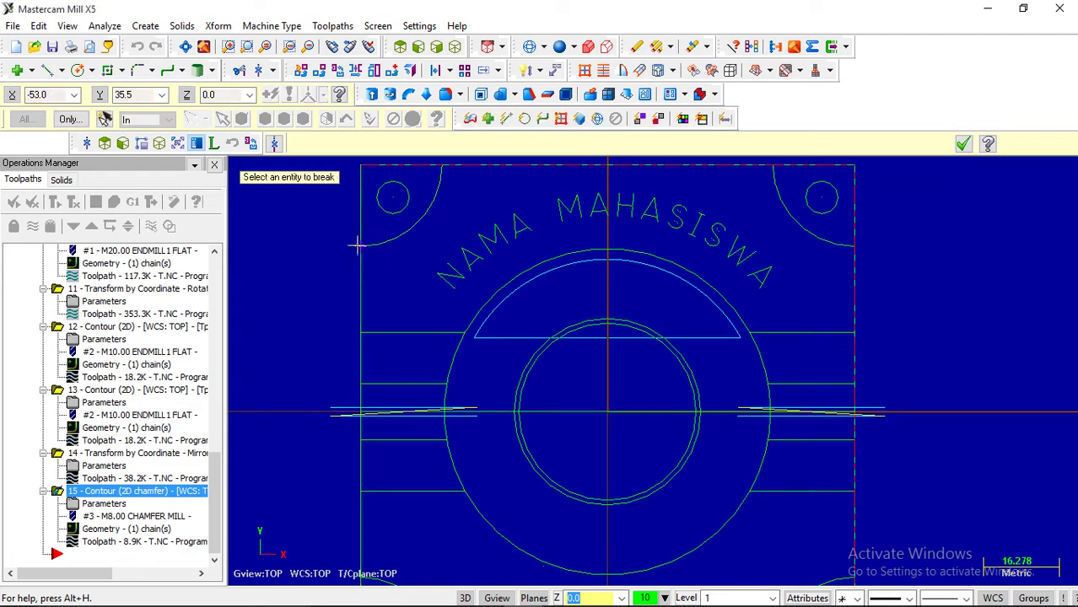
- Break the plate's top edge at the endpoints of the upper-left and upper-right corner arcs
left_click(464, 168)
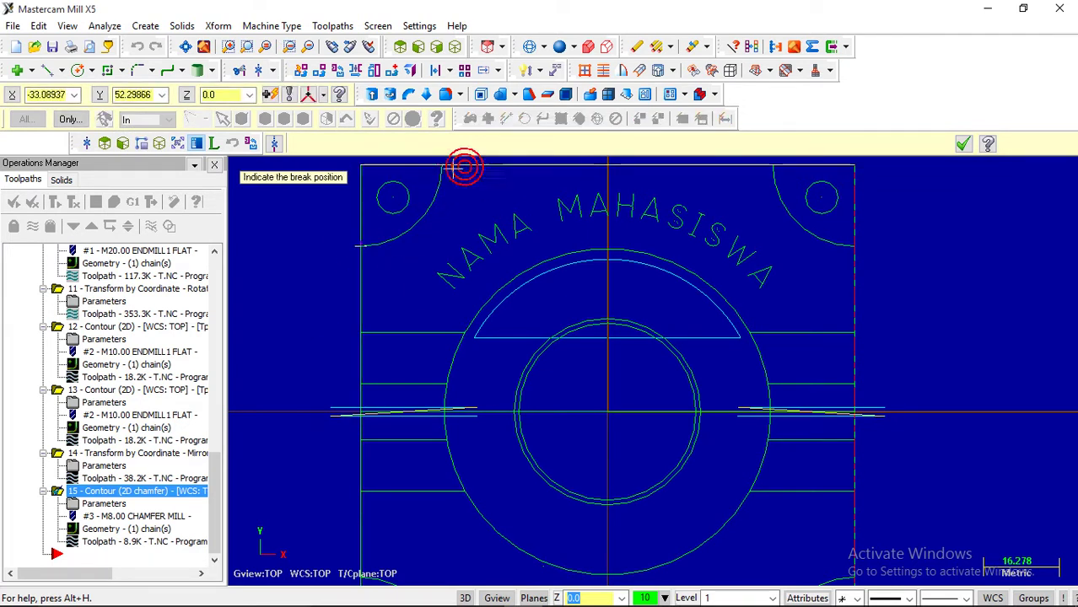
left_click(441, 166)
left_click(742, 168)
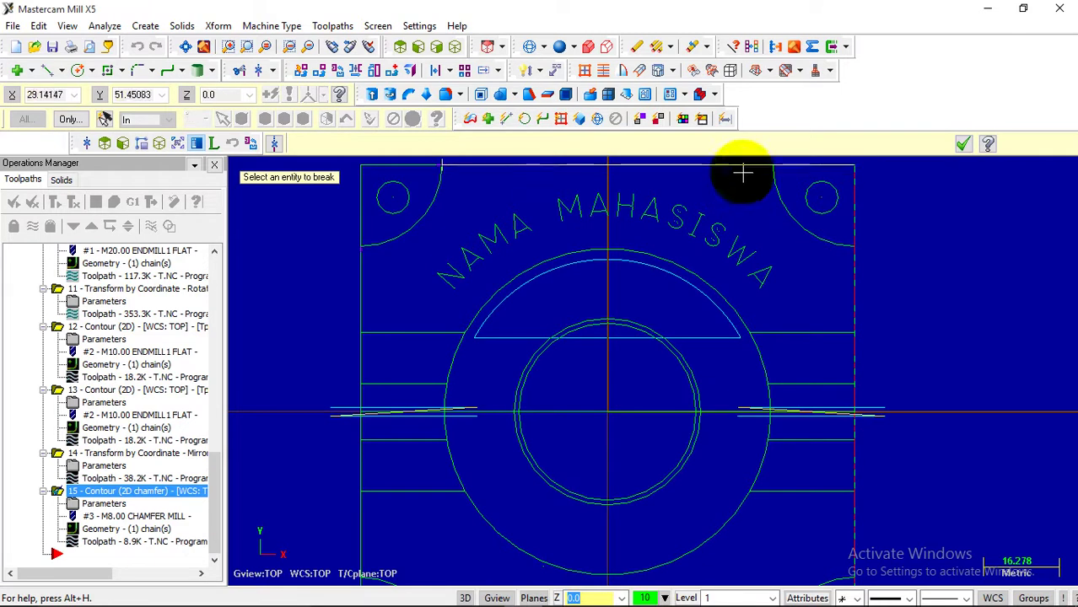
left_click(770, 165)
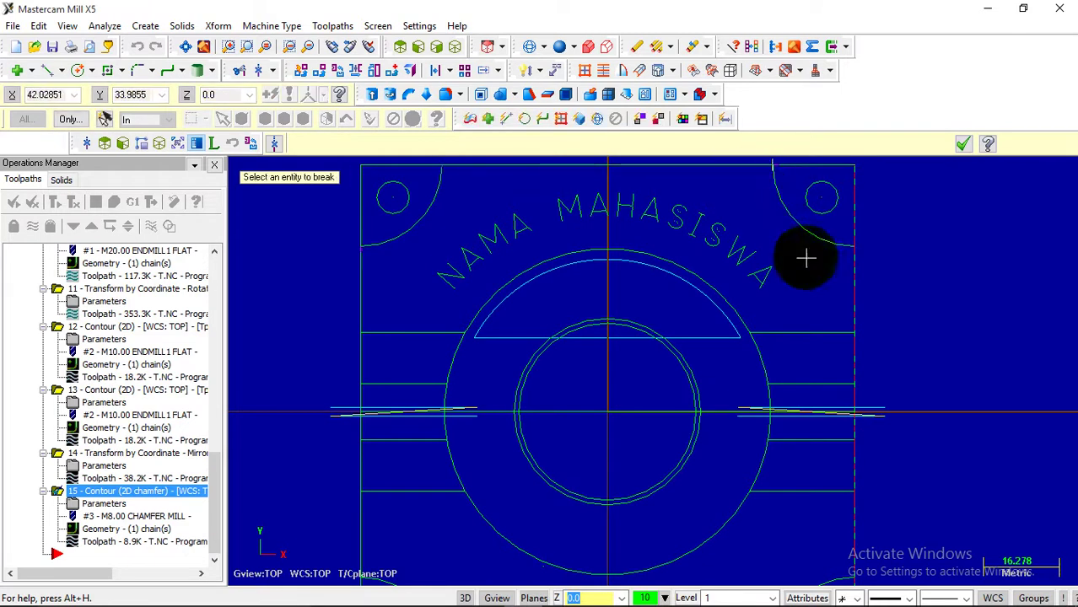
- Break the plate's right edge at the upper-right corner arc's endpoint and at the uppermost step line
left_click(850, 287)
left_click(853, 247)
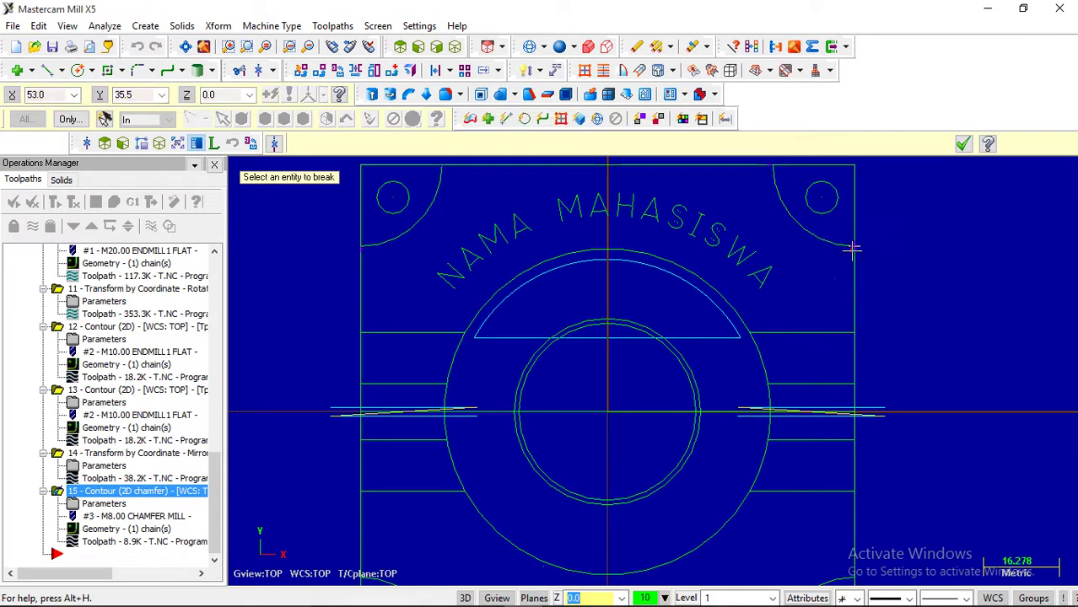
left_click(853, 304)
left_click(854, 331)
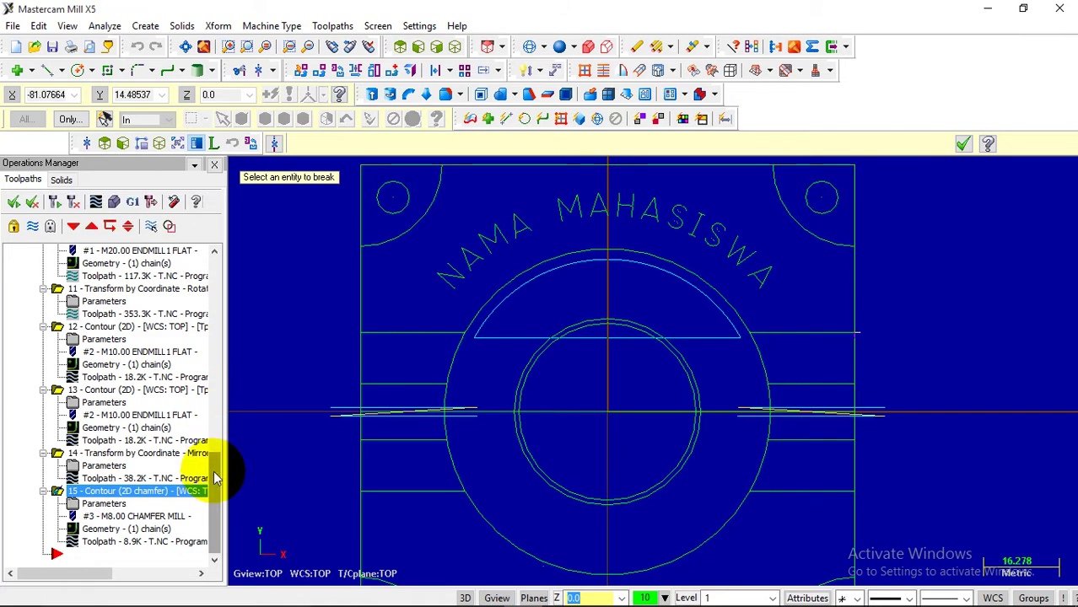
- Duplicate the 2D chamfer contour operation and place the copy at the end of the toolpath list
right_click(121, 492)
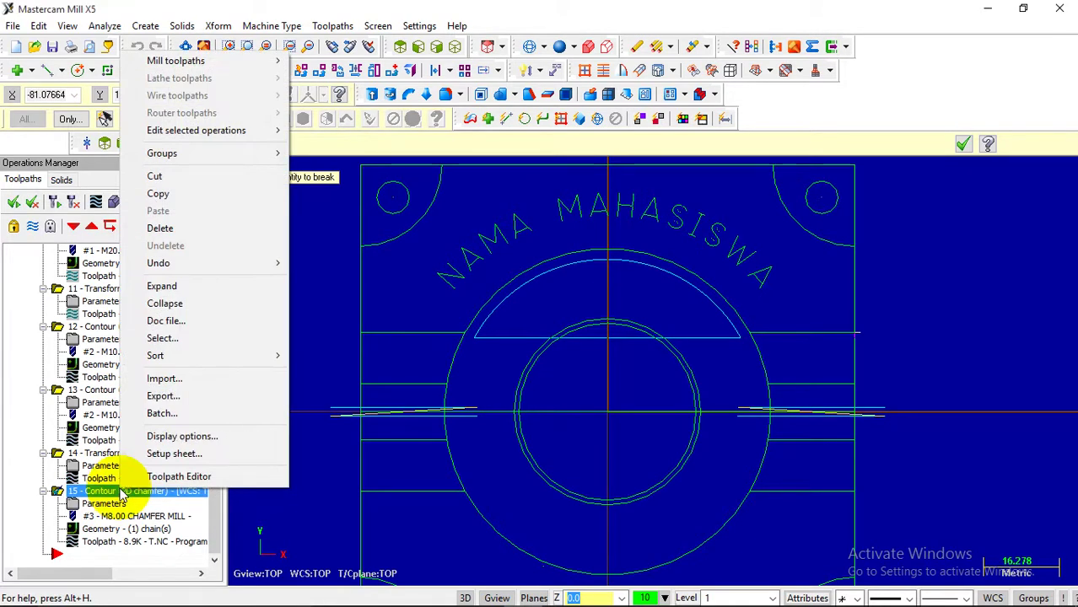
left_click(159, 193)
left_click(84, 557)
right_click(83, 556)
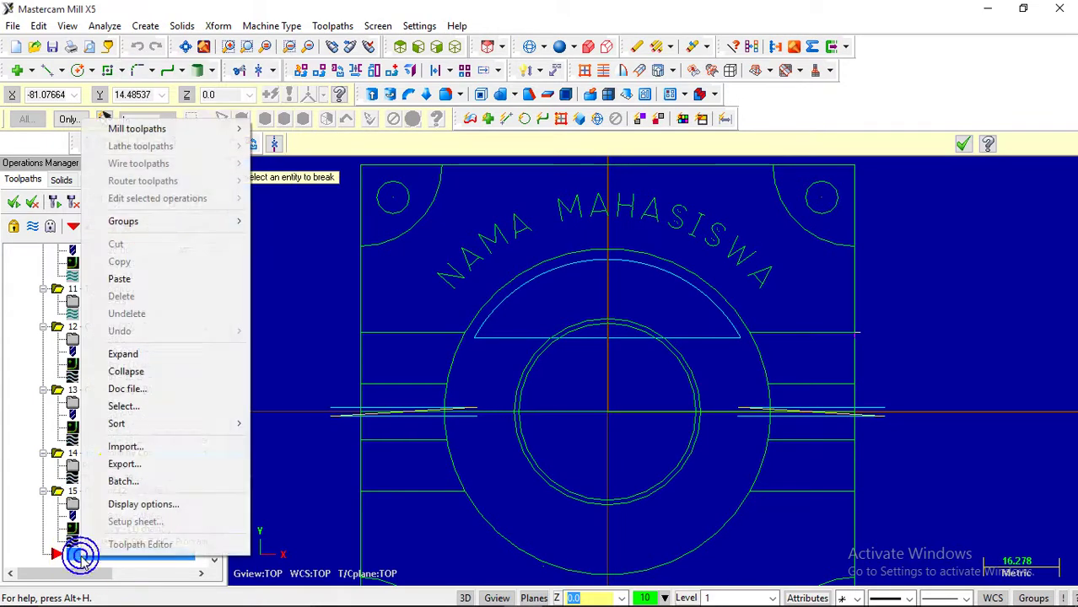
left_click(133, 284)
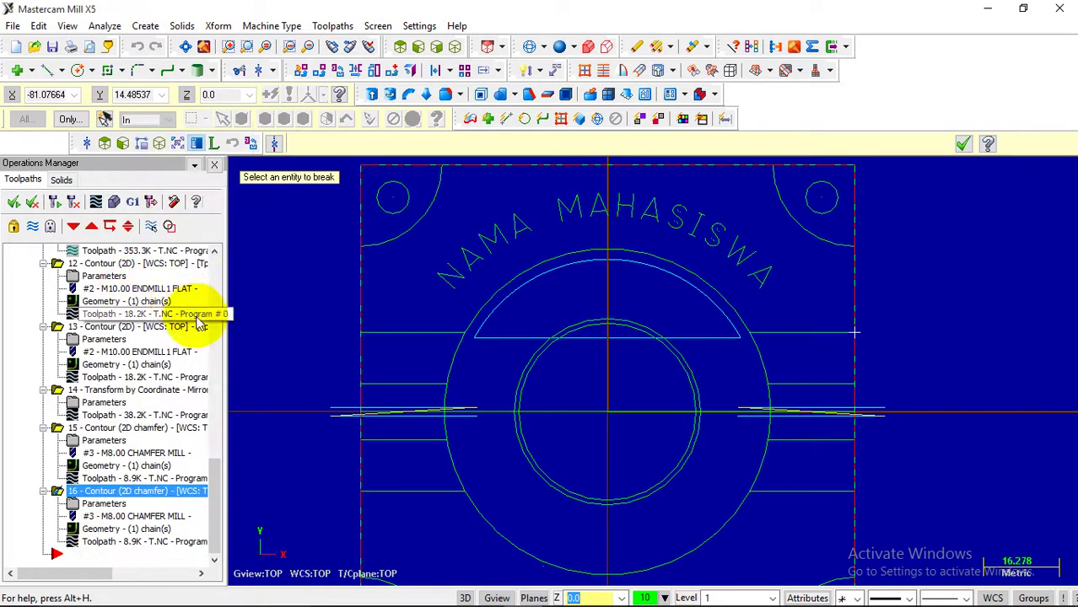
- Try to add a chain to the copied chamfer's geometry, running from the upper-left step line onto the plate's left edge
left_click(96, 533)
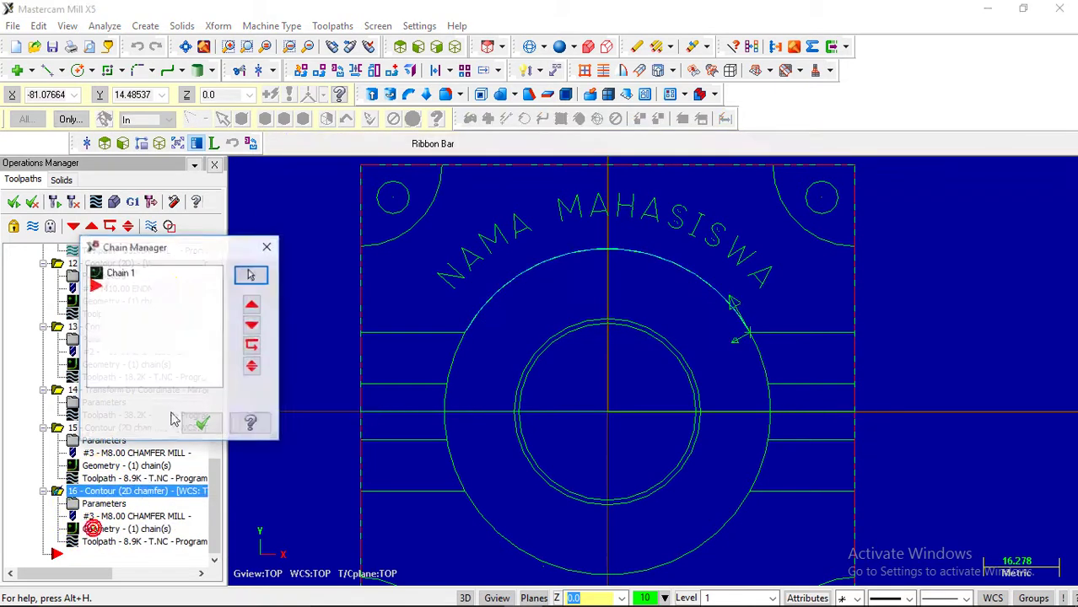
right_click(185, 302)
left_click(221, 352)
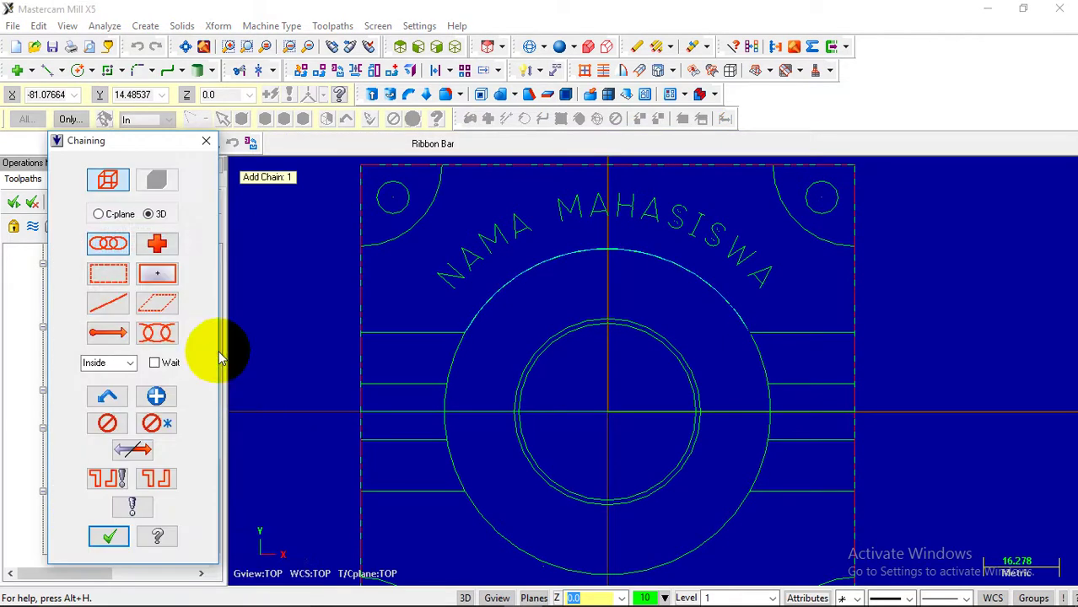
left_click(122, 243)
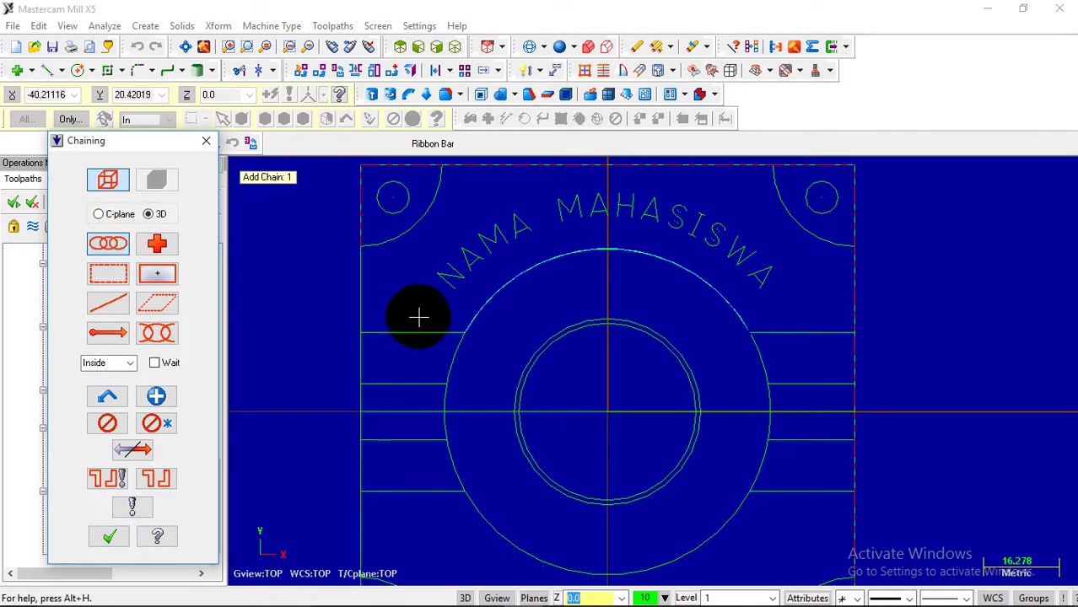
left_click(441, 329)
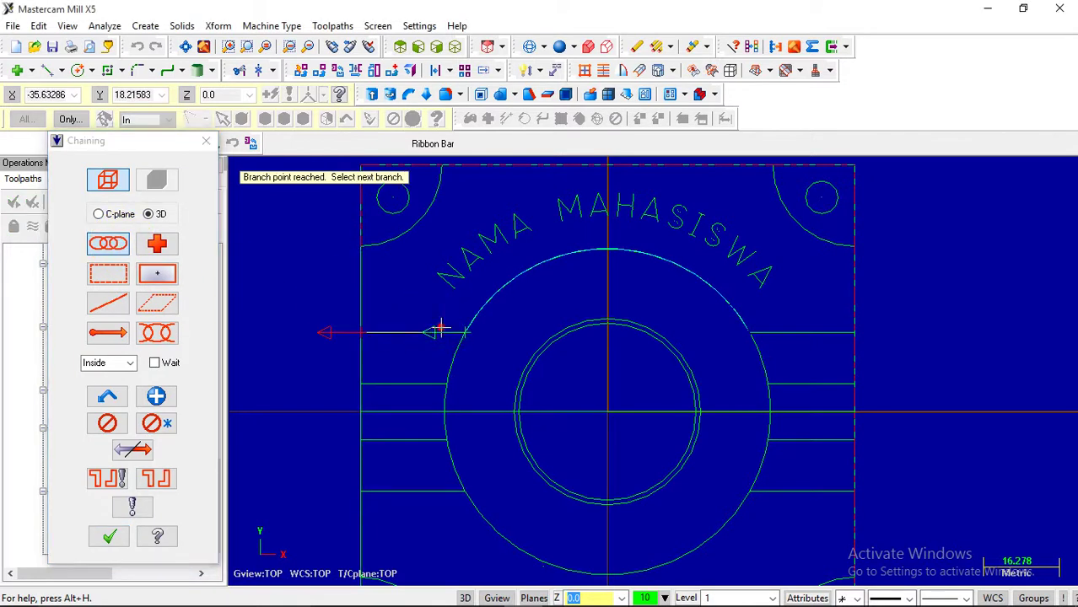
left_click(359, 309)
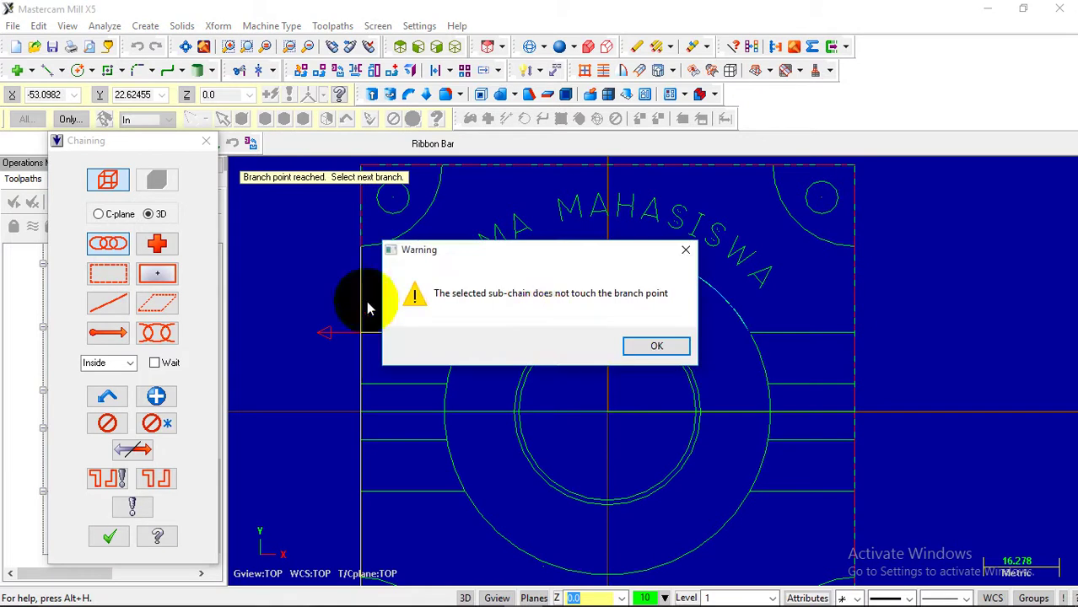
left_click(637, 348)
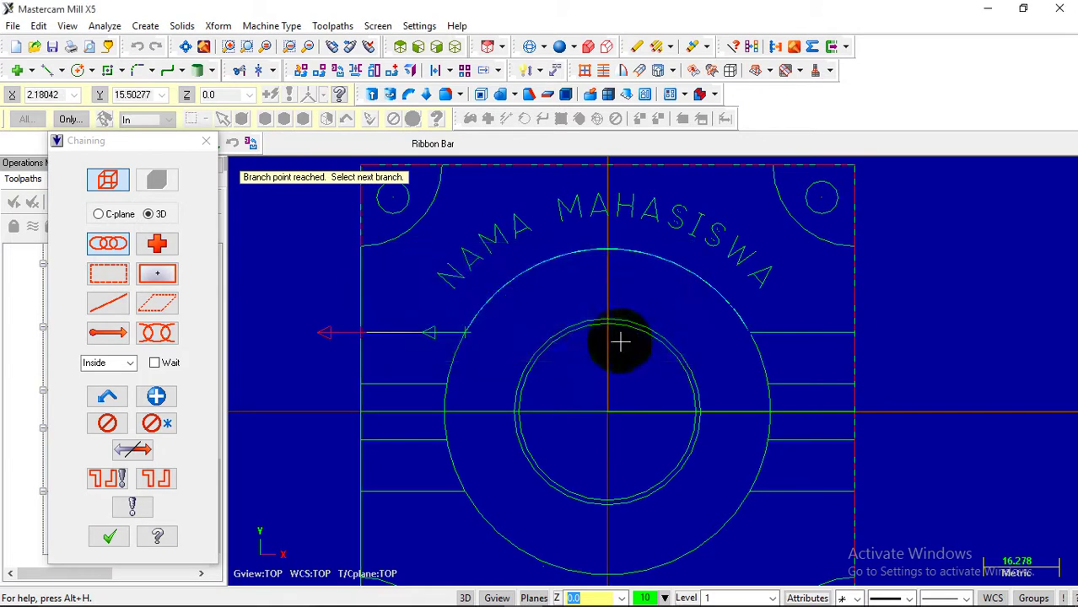
left_click(360, 298)
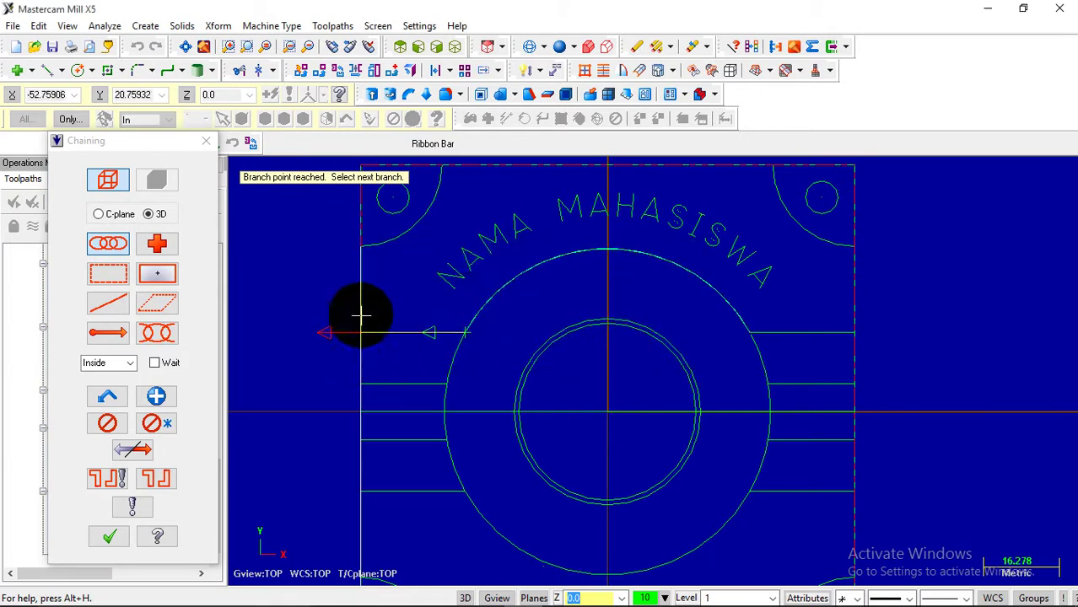
key("Return")
key("Return")
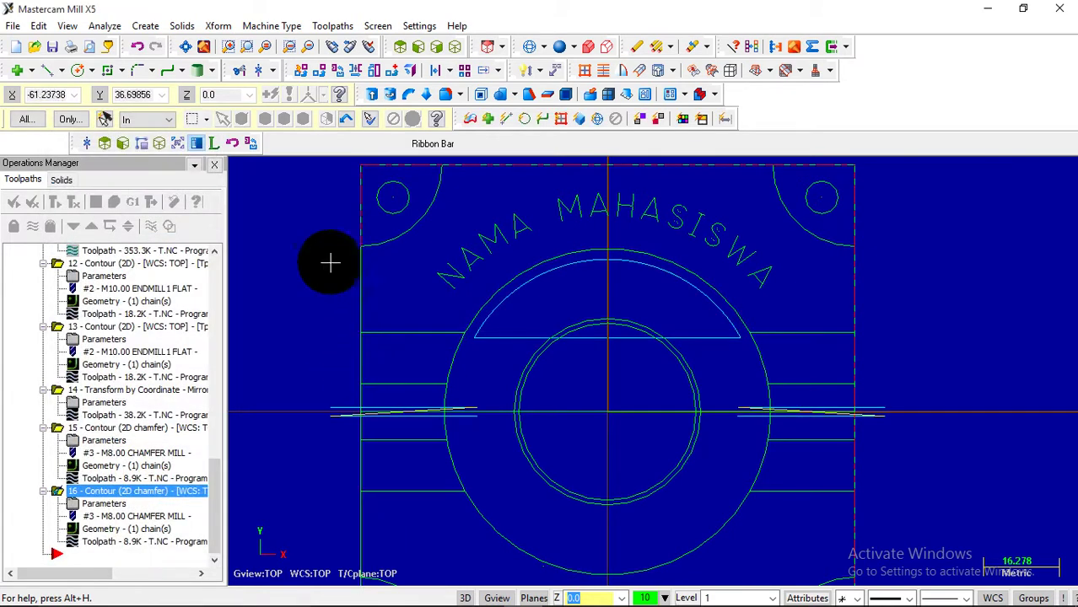
- Break the plate's left edge at its intersection with the uppermost step line
left_click(259, 71)
left_click(352, 263)
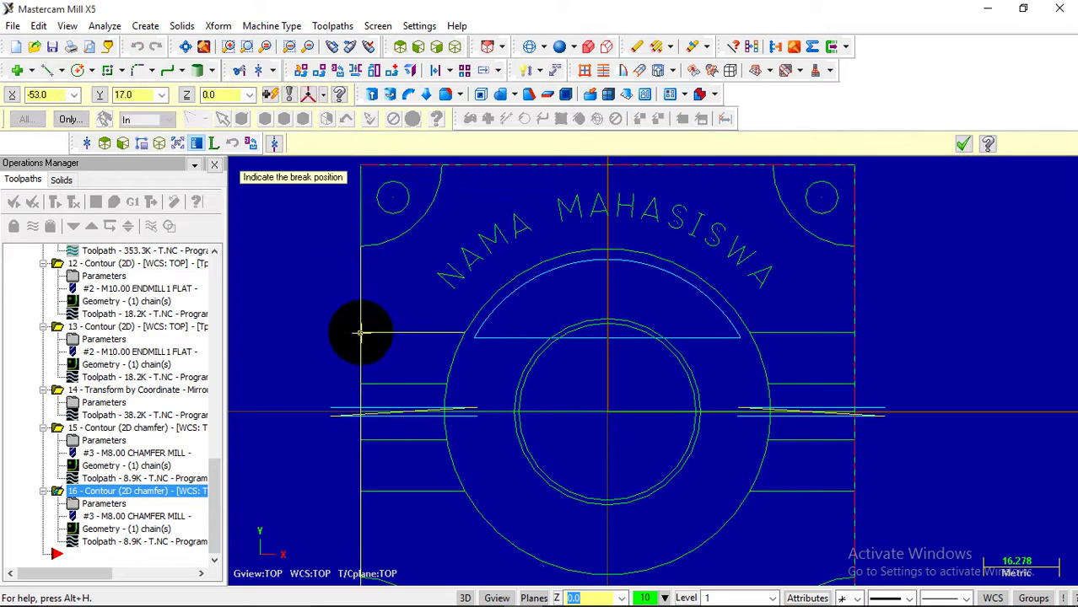
- Break the plate's left edge at the upper slot line and rechain operation 16 around the plate's upper outline, from left to right slot line
left_click(360, 332)
left_click(91, 529)
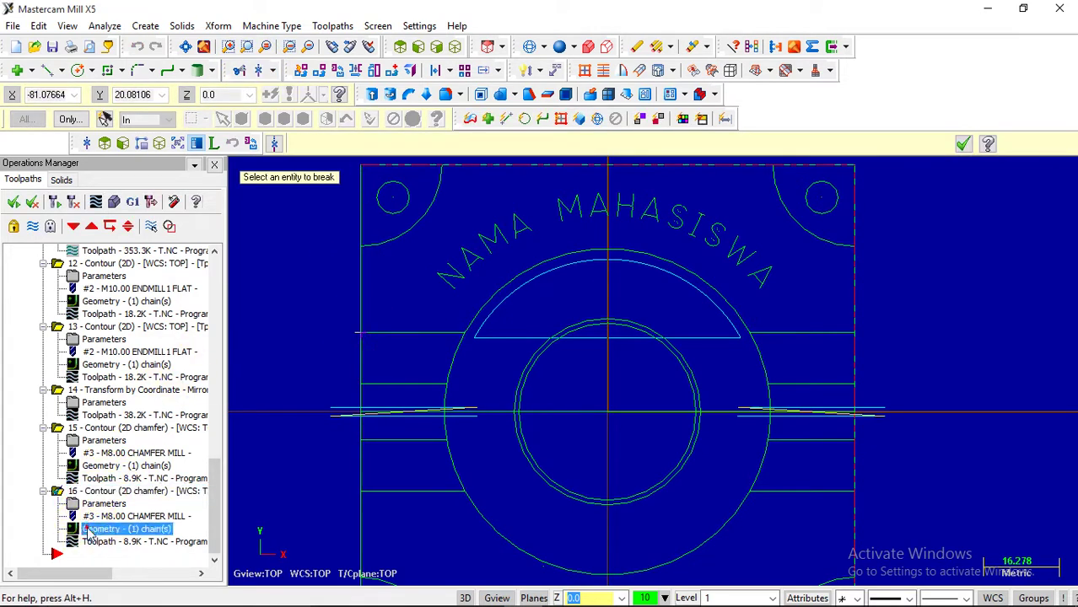
right_click(166, 341)
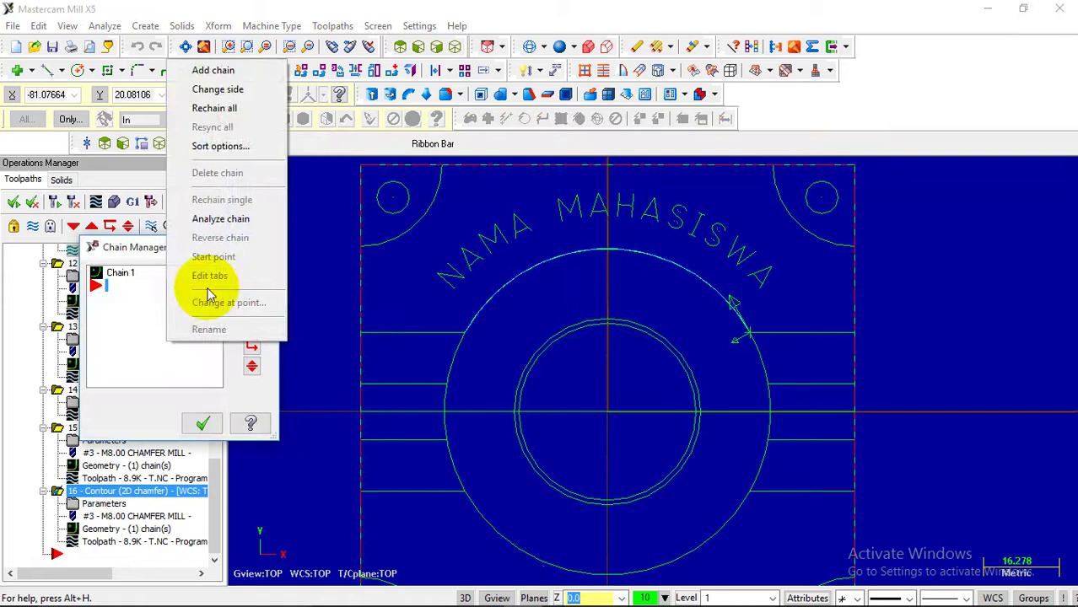
left_click(211, 110)
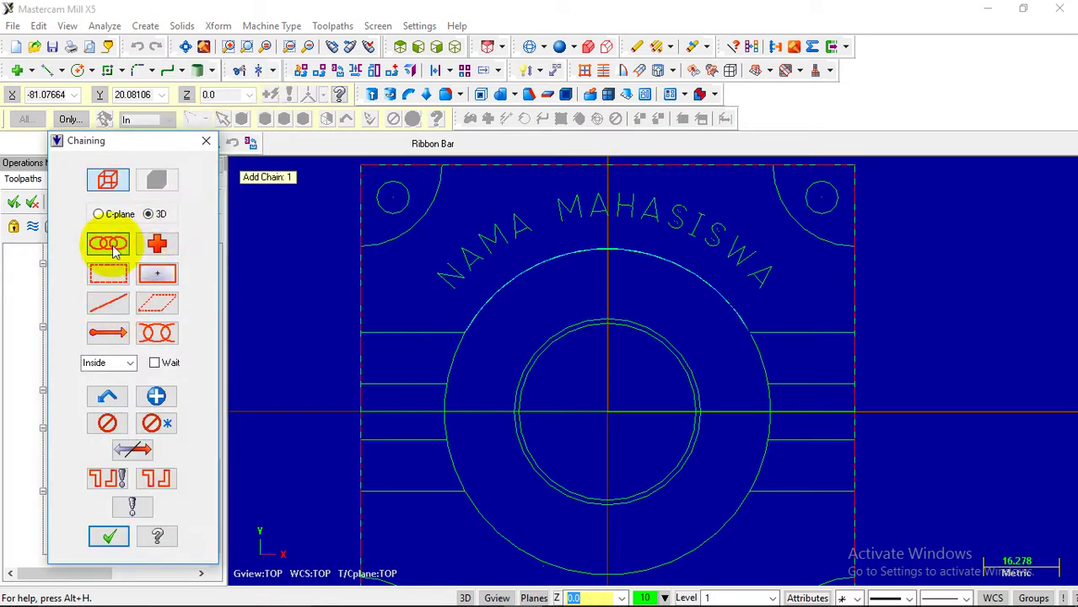
left_click(441, 332)
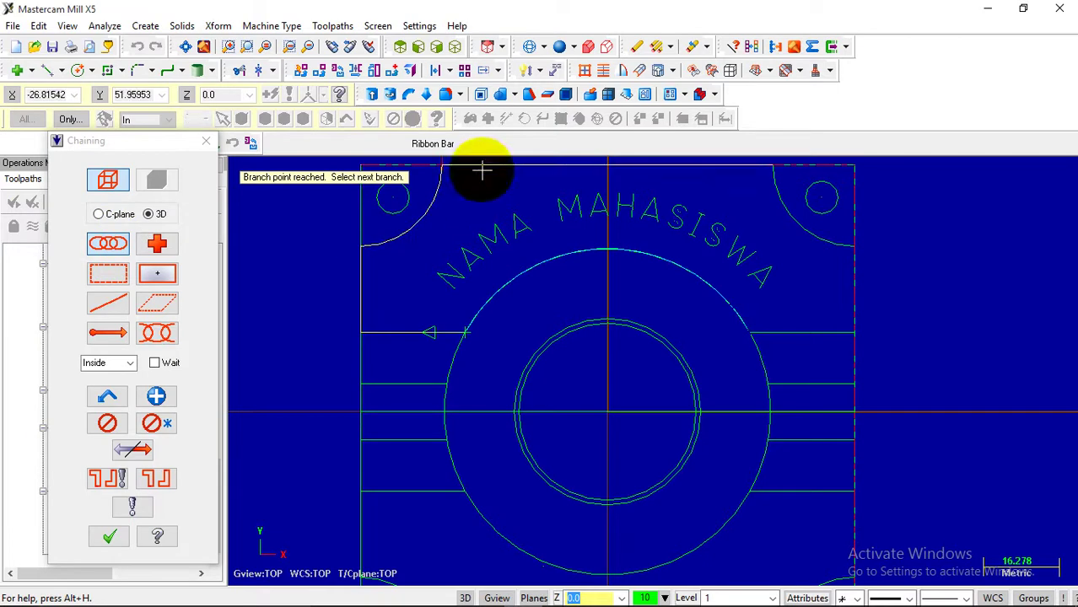
left_click(738, 196)
left_click(840, 271)
left_click(835, 329)
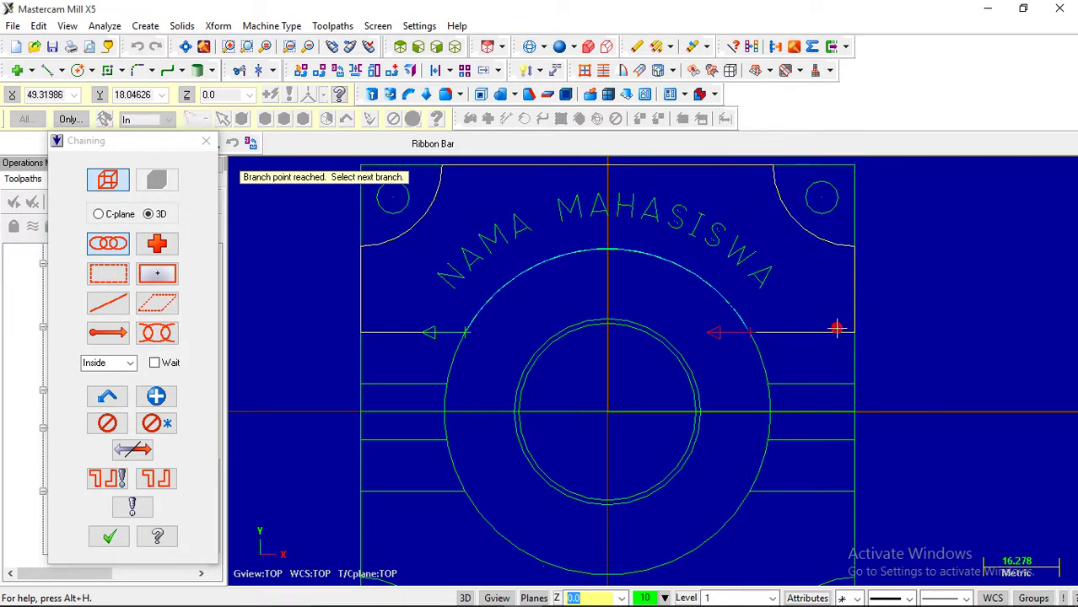
left_click(108, 536)
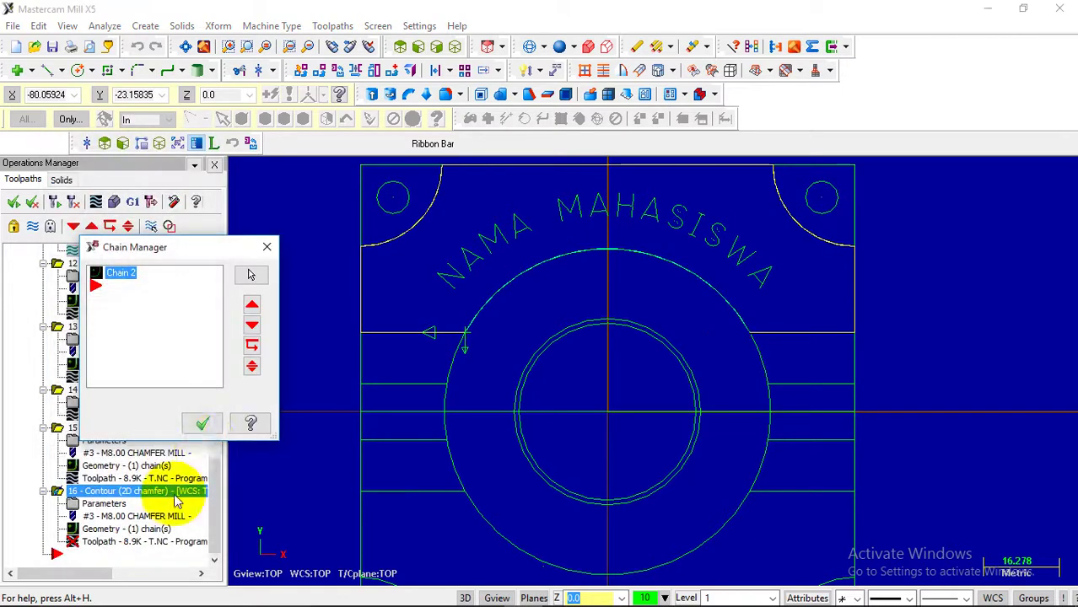
left_click(203, 424)
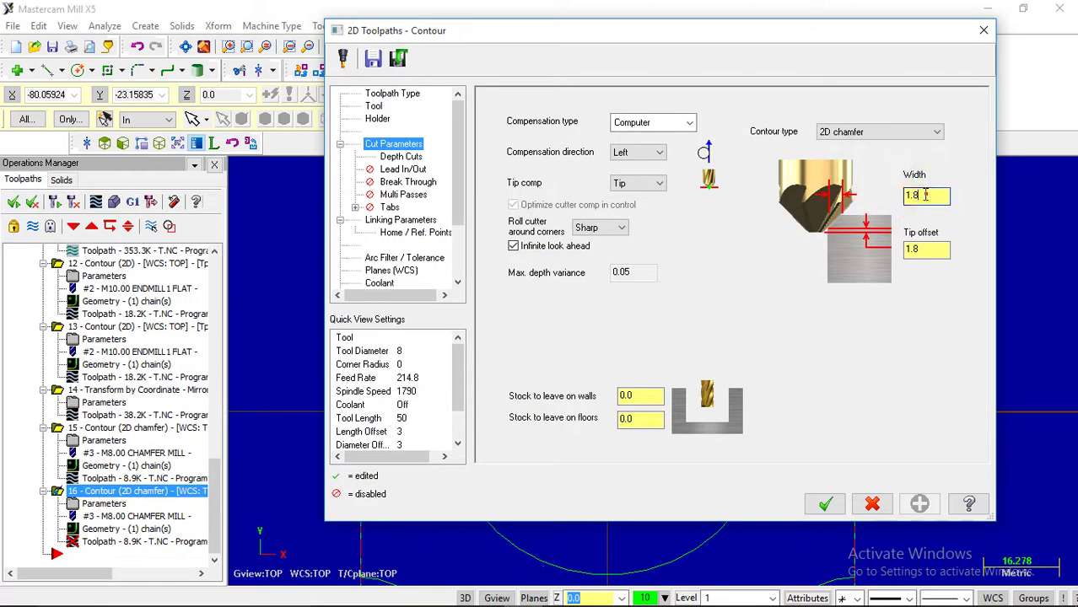
- Set operation 16's chamfer width and tip offset to 1.0 and regenerate its toolpath
type("1.0")
left_click(919, 249)
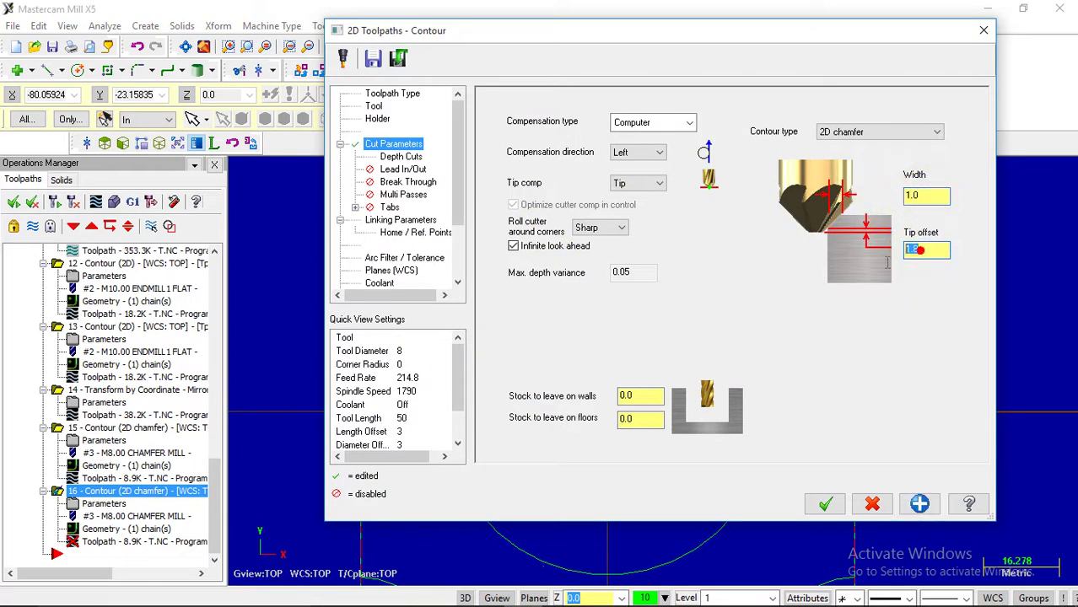
type("1")
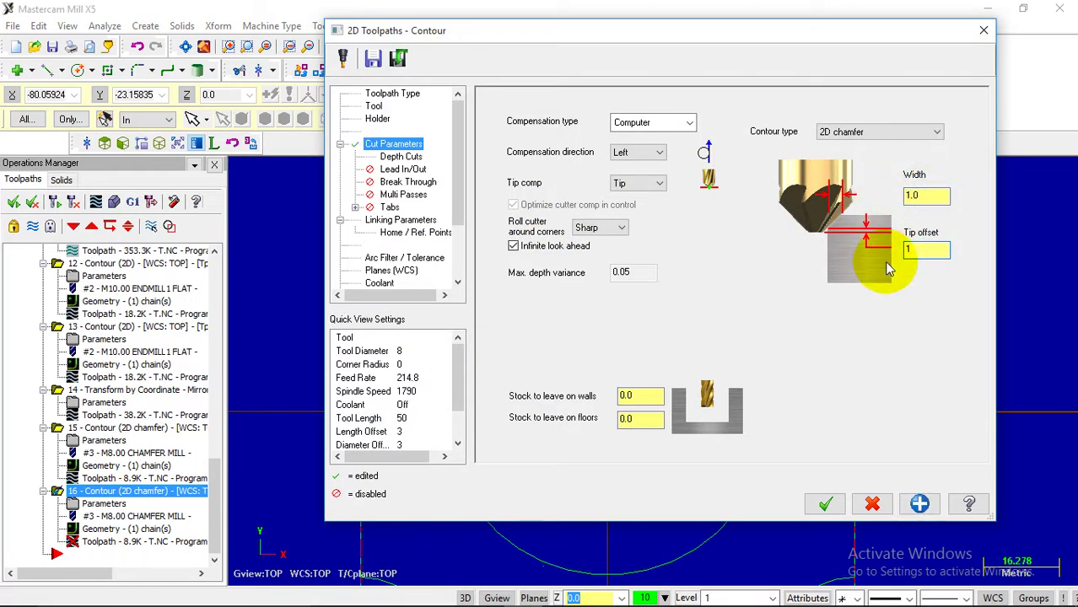
left_click(401, 159)
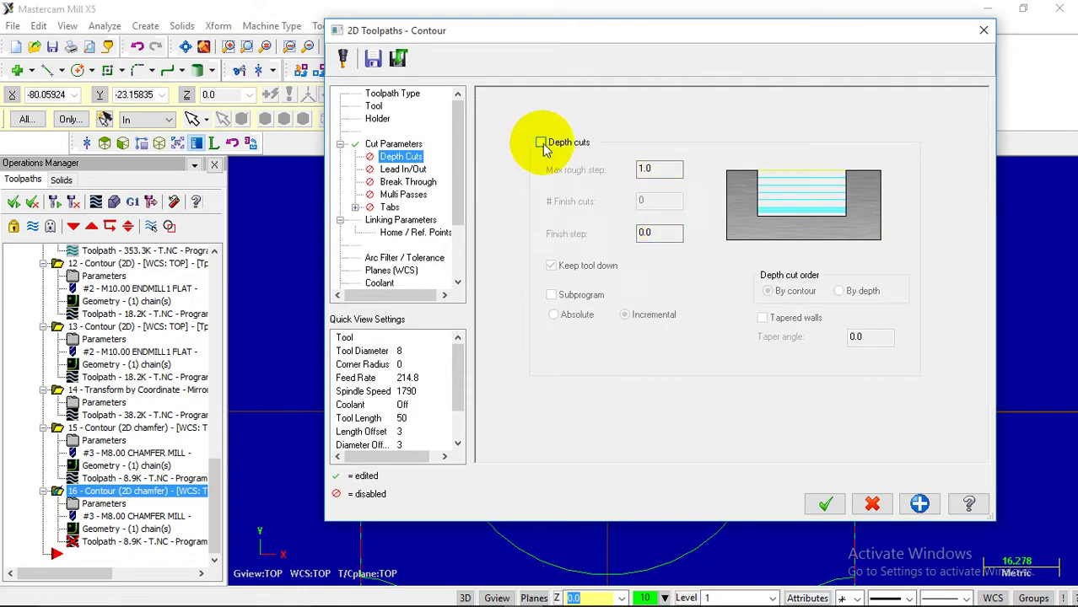
left_click(409, 220)
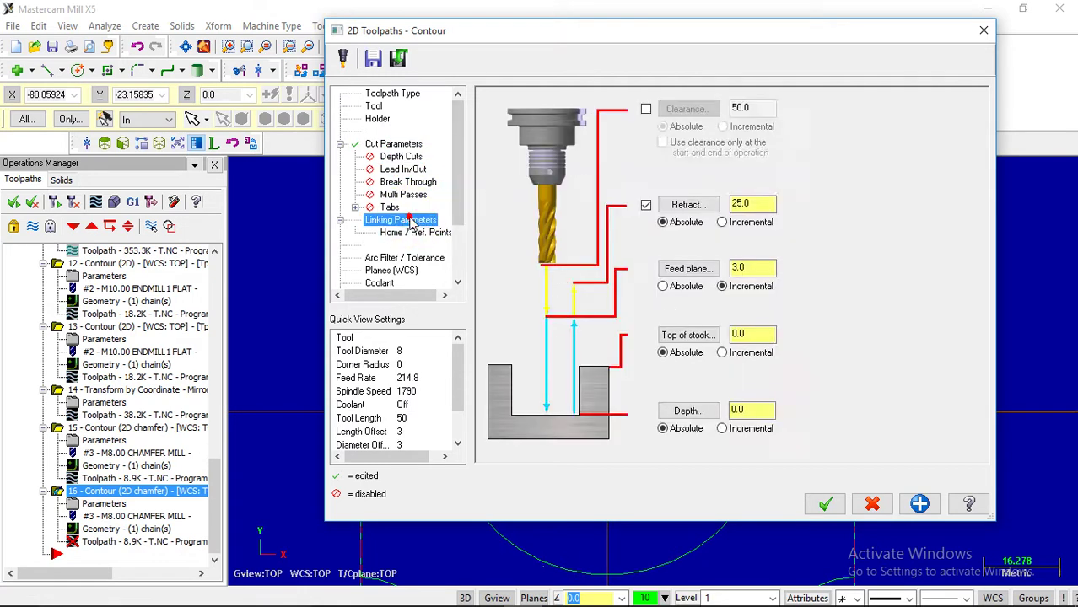
left_click(388, 145)
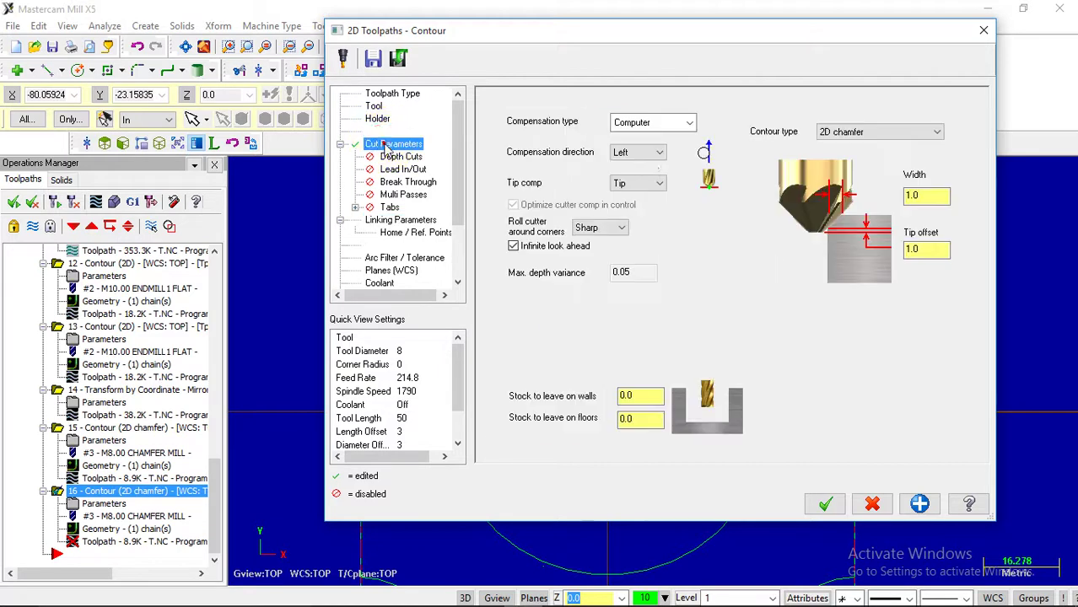
left_click(373, 106)
left_click(830, 504)
left_click(53, 203)
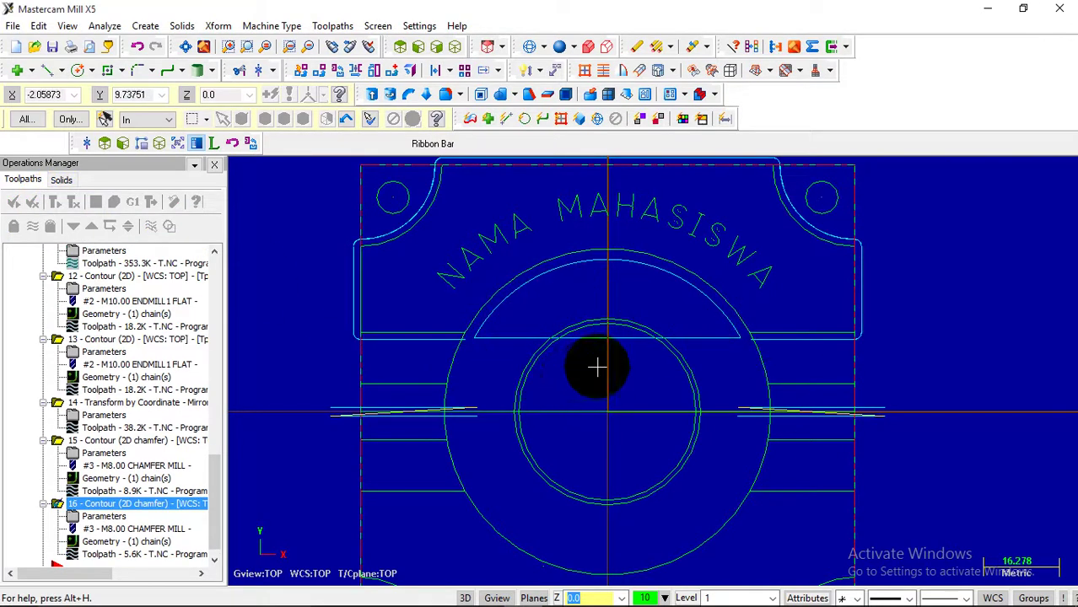
- Run the Verify simulation of the toolpaths and examine the machined part from several angles
scroll(253, 371, "down", 1)
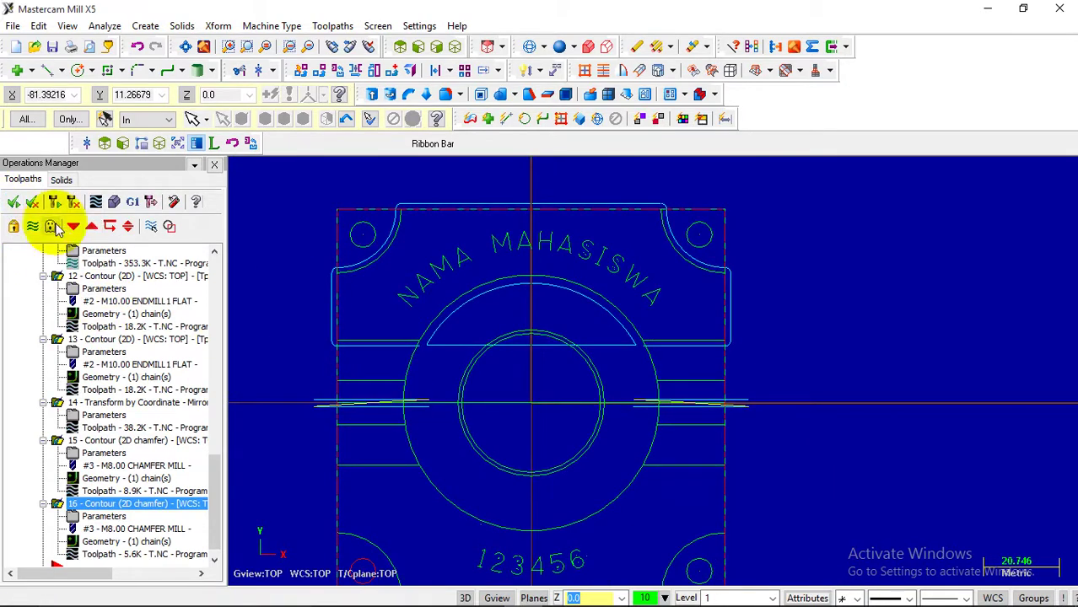
left_click(114, 202)
left_click(141, 98)
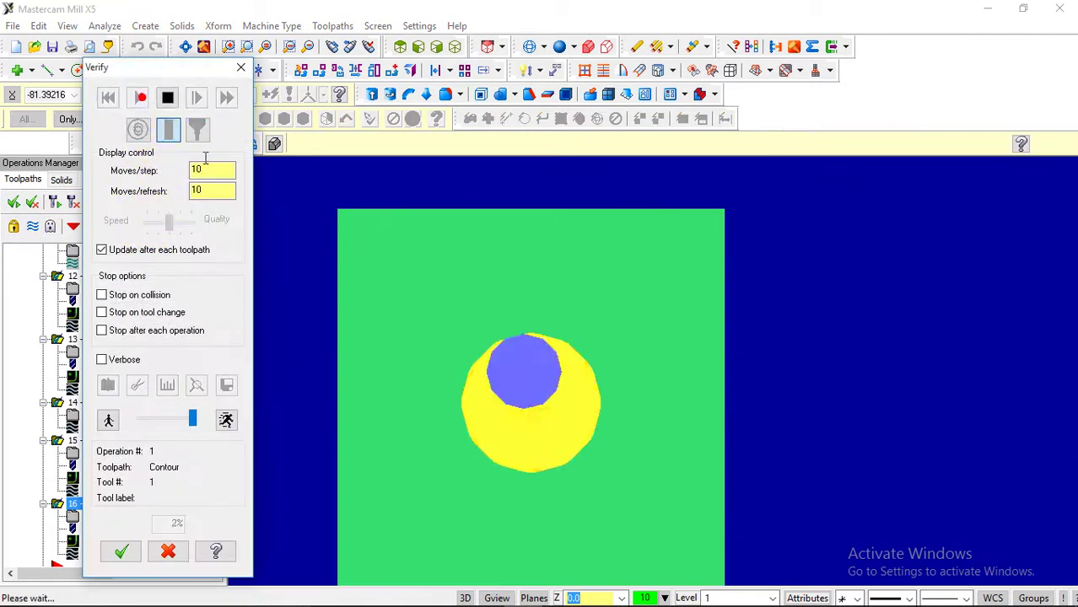
middle_click_drag(481, 313, 481, 273)
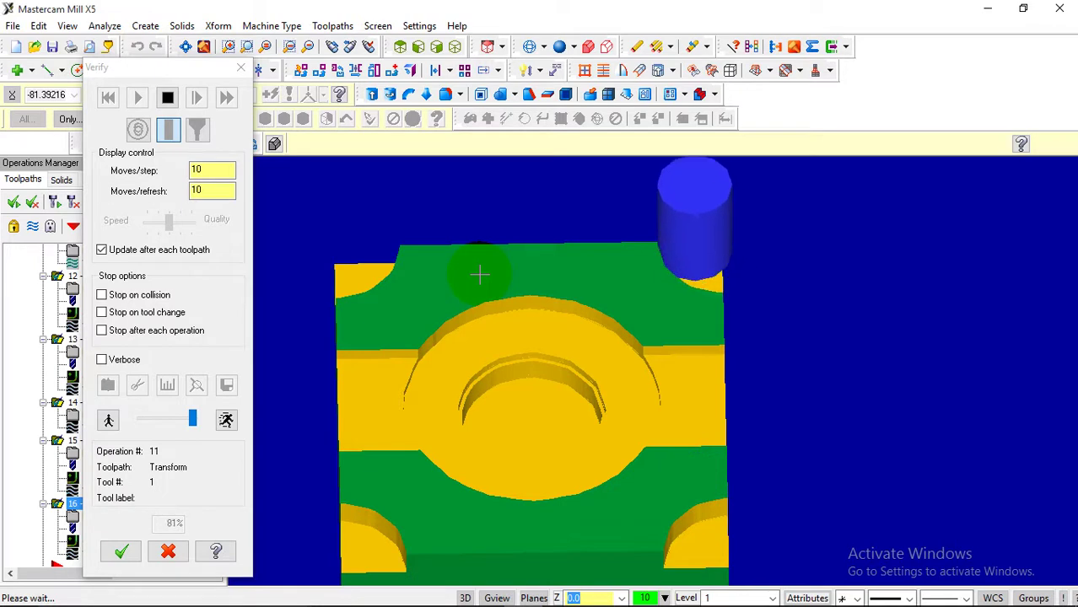
middle_click_drag(492, 371, 426, 376)
left_click(124, 548)
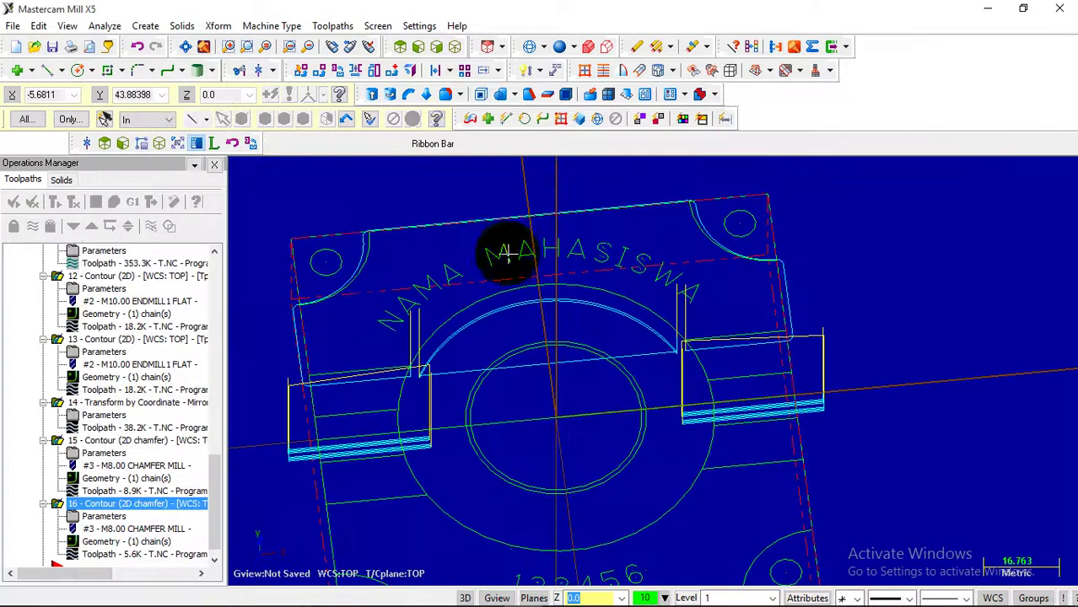
- Add a Mirror transform operation at the end of the toolpath list with 2D chamfer operations 15 and 16 as its sources
left_click(399, 46)
scroll(524, 300, "down", 1)
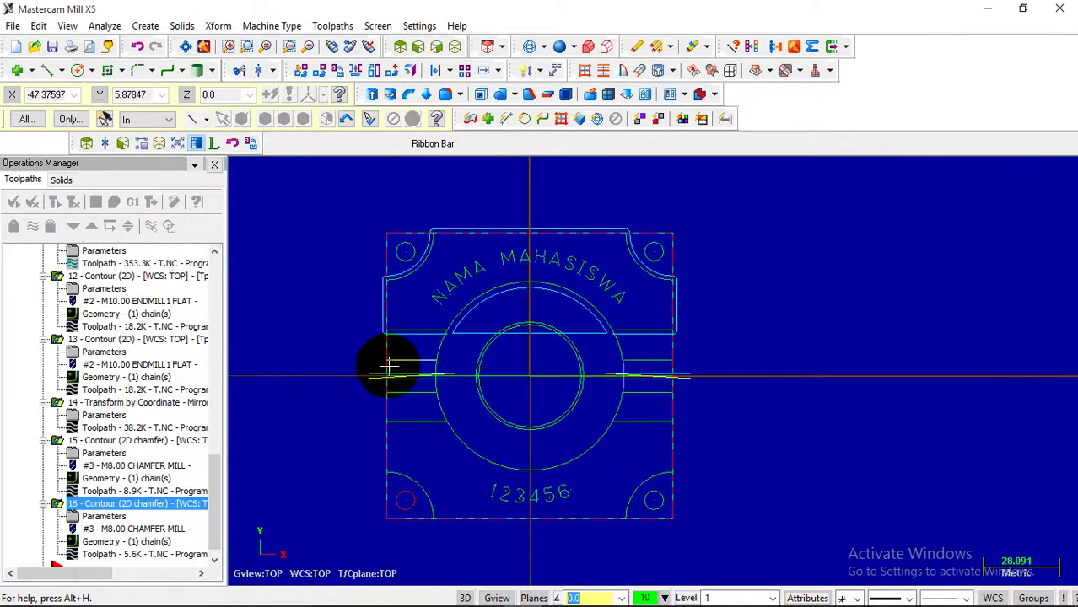
scroll(211, 476, "down", 1)
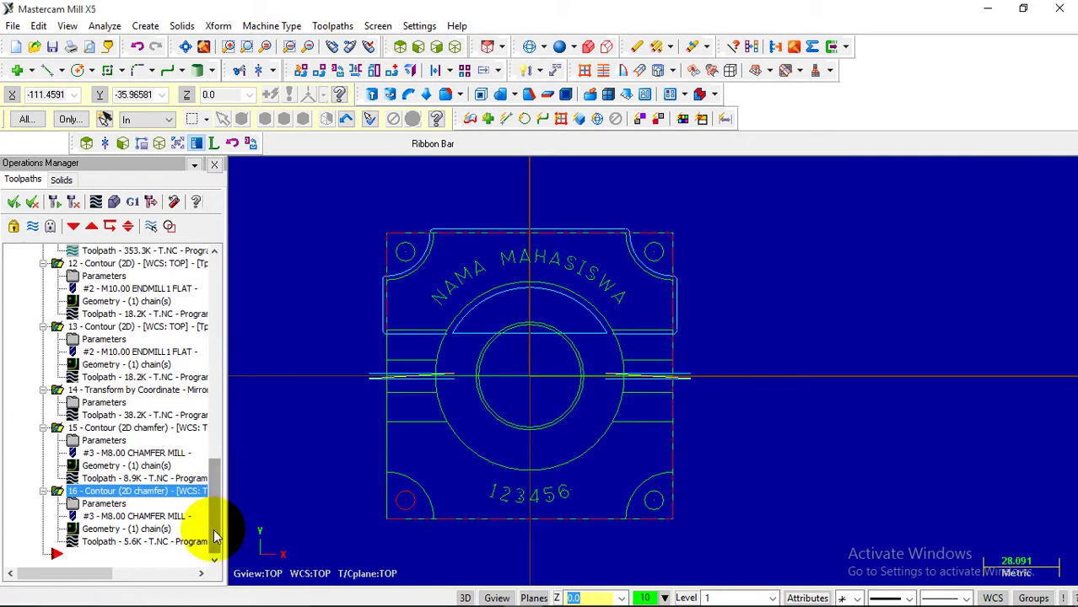
left_click(86, 554)
right_click(85, 554)
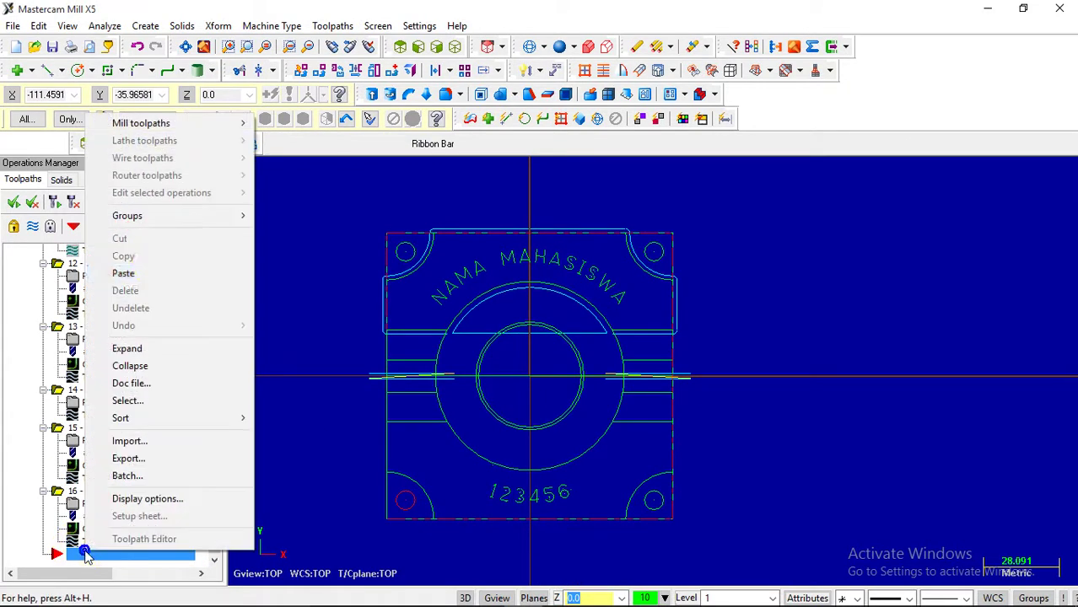
left_click(178, 124)
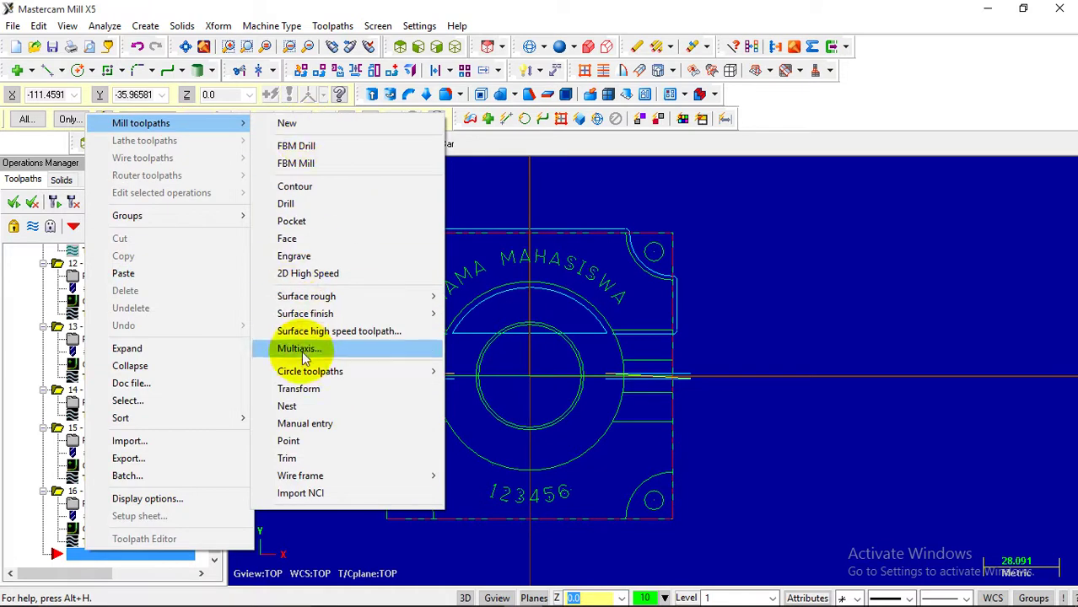
left_click(297, 389)
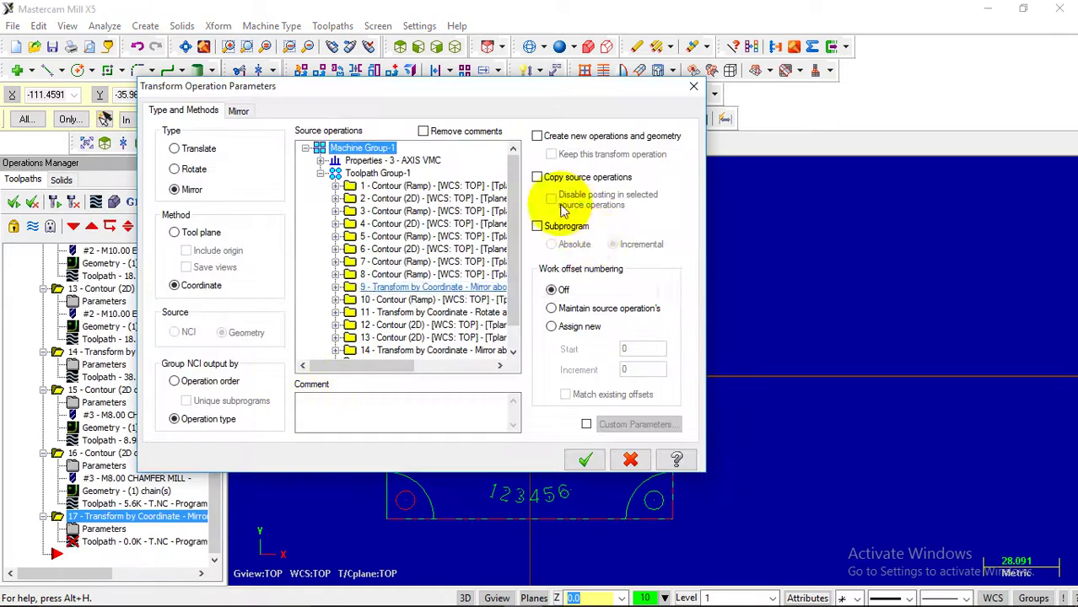
scroll(506, 194, "down", 1)
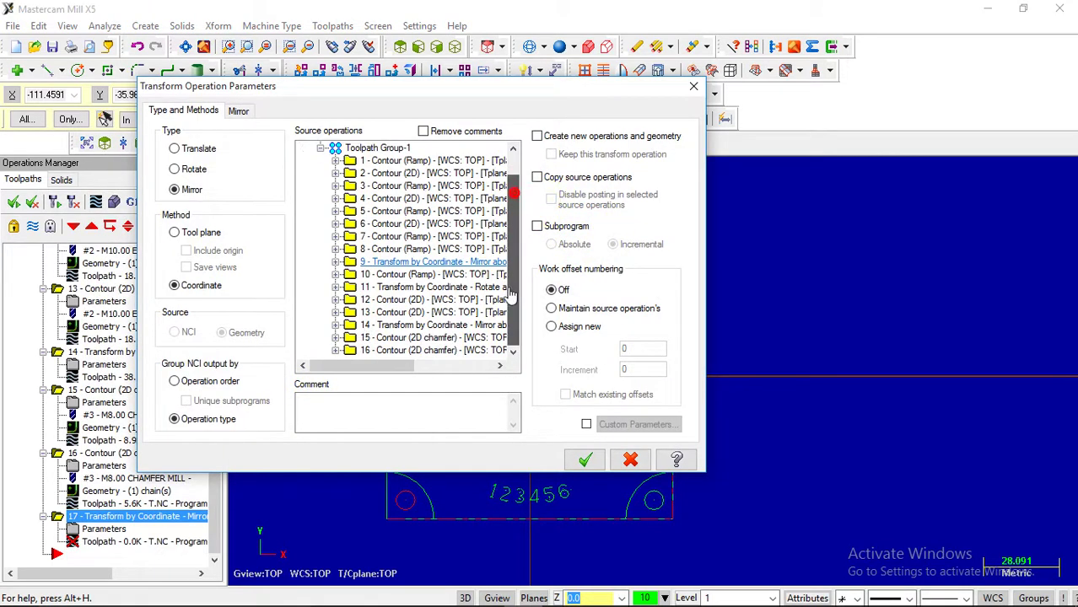
left_click(349, 338)
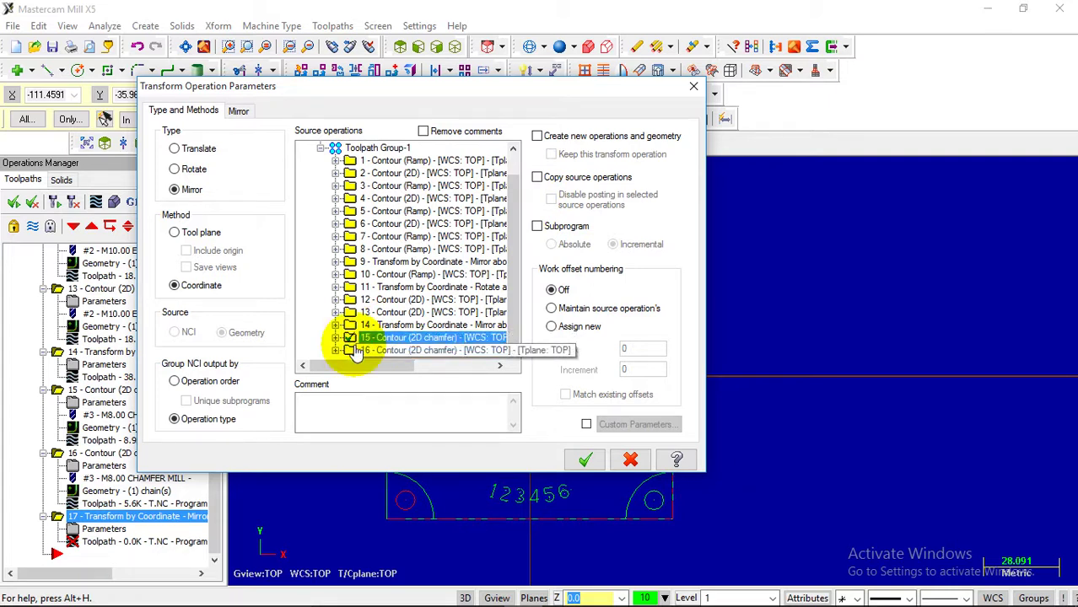
left_click(350, 350)
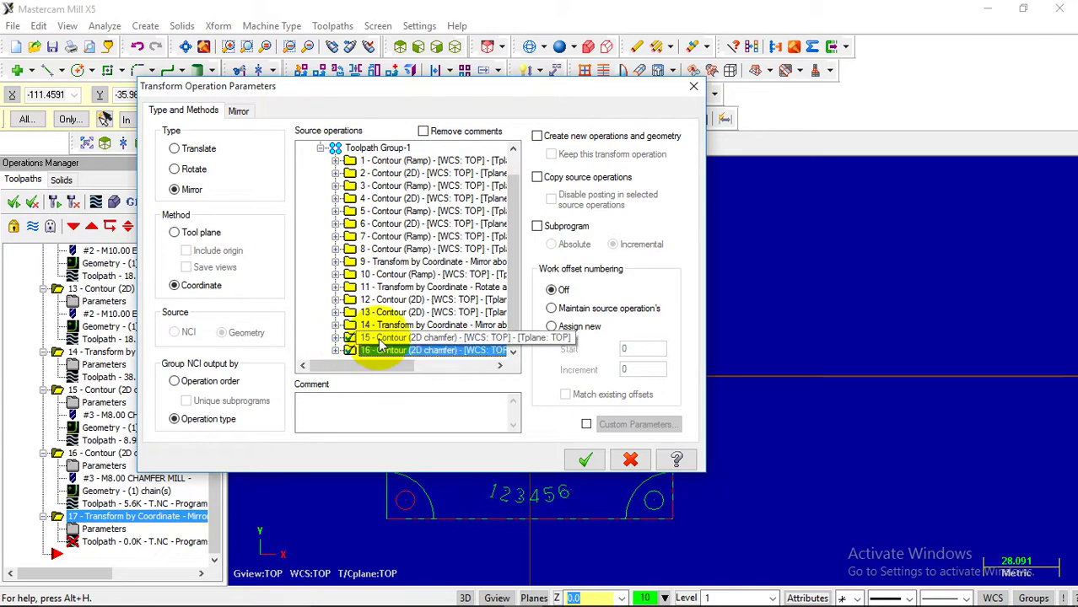
- Define the mirror line by two points on the horizontal centre line, from X -53, Y 0 to X 53, Y 0, and generate the mirrored chamfers
left_click(238, 110)
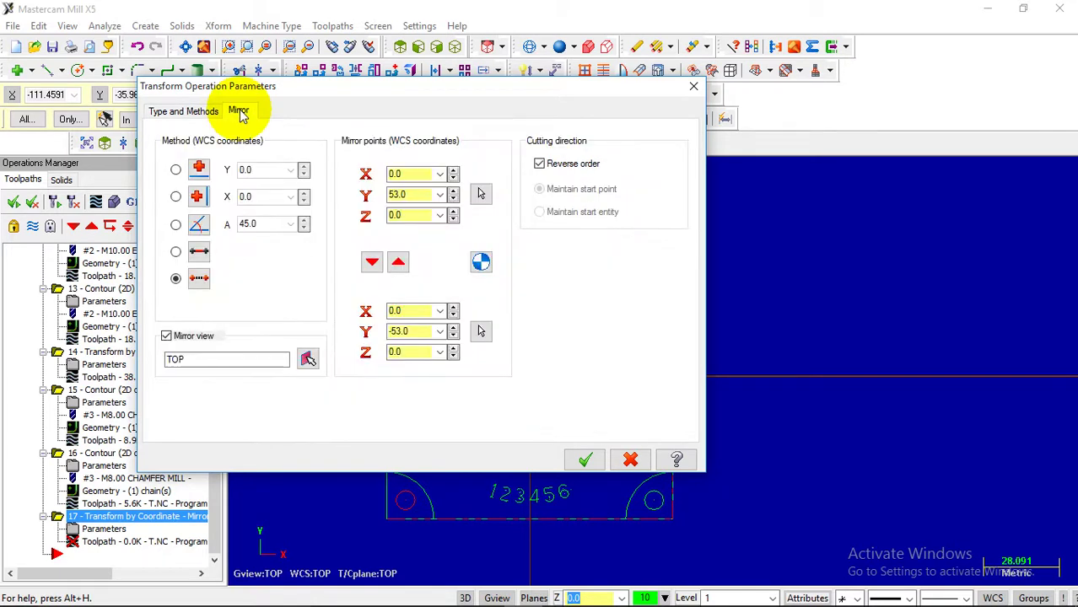
left_click(199, 280)
scroll(438, 408, "up", 1)
scroll(428, 397, "up", 3)
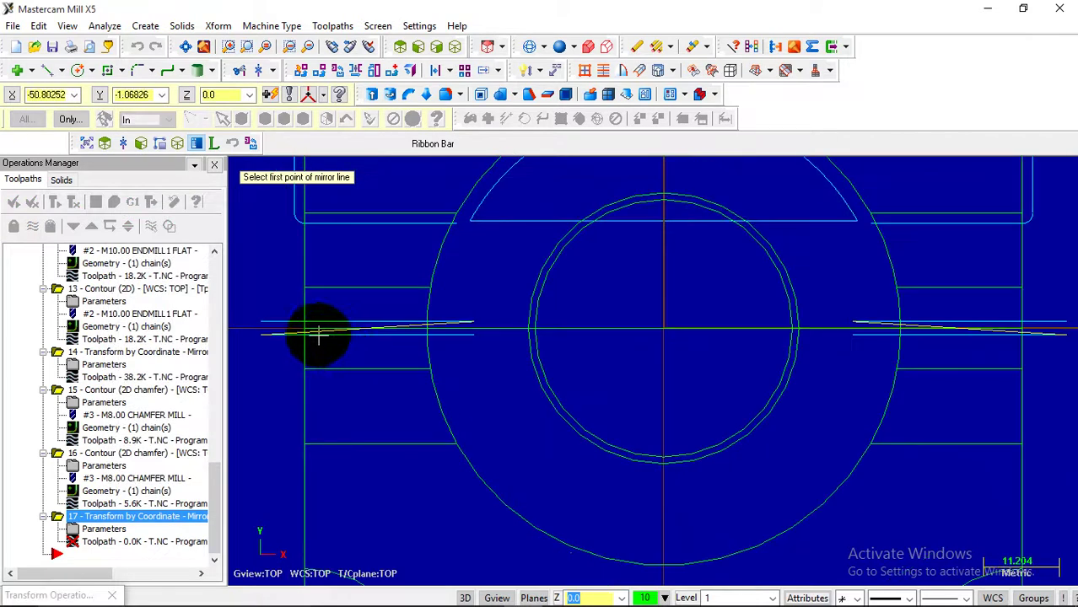
left_click(305, 331)
scroll(304, 329, "down", 2)
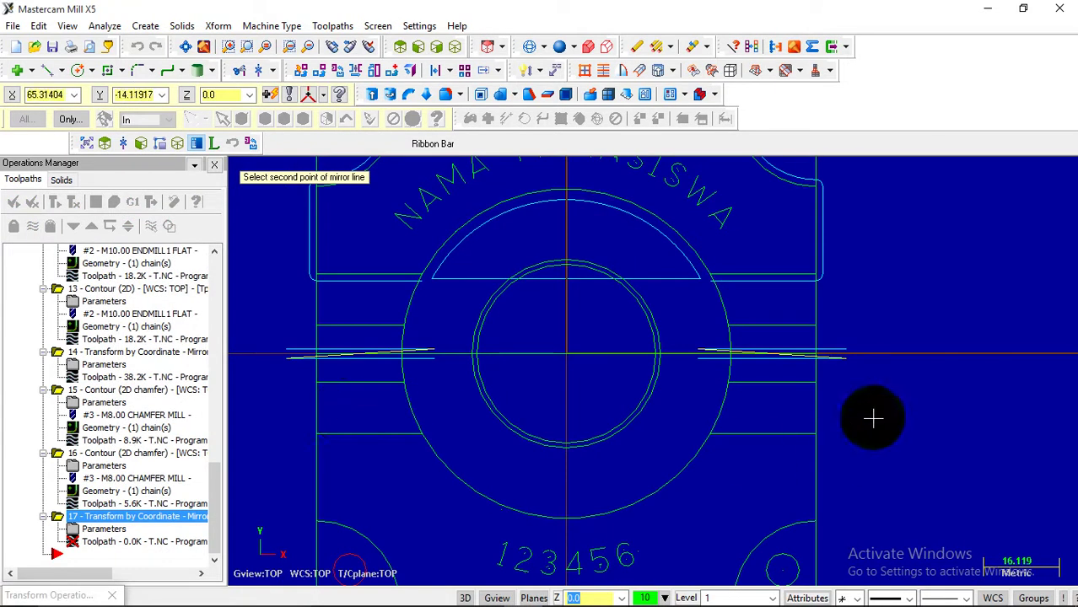
left_click(816, 354)
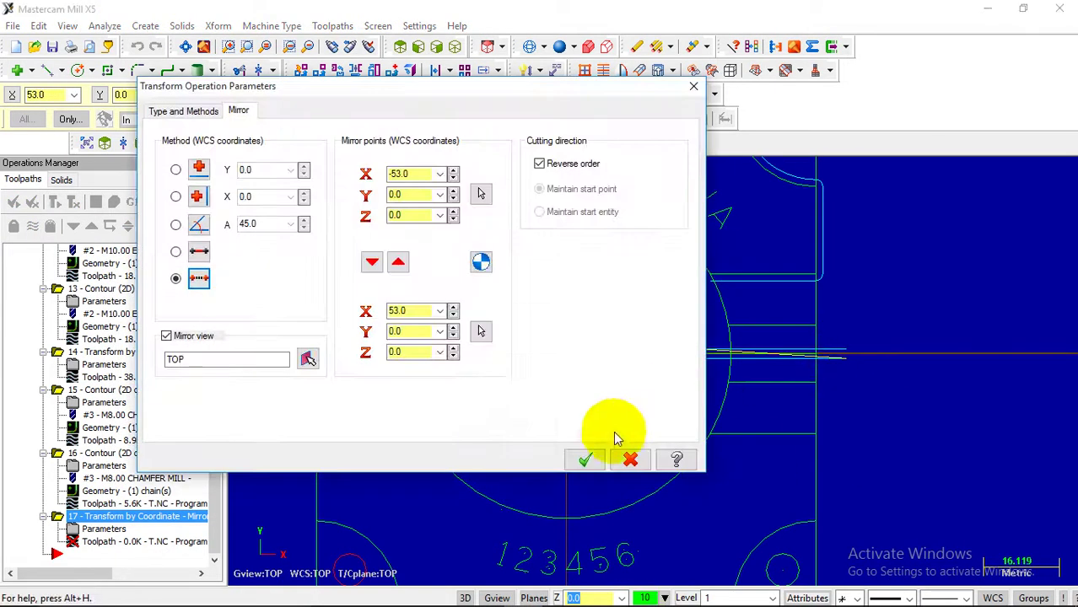
left_click(587, 458)
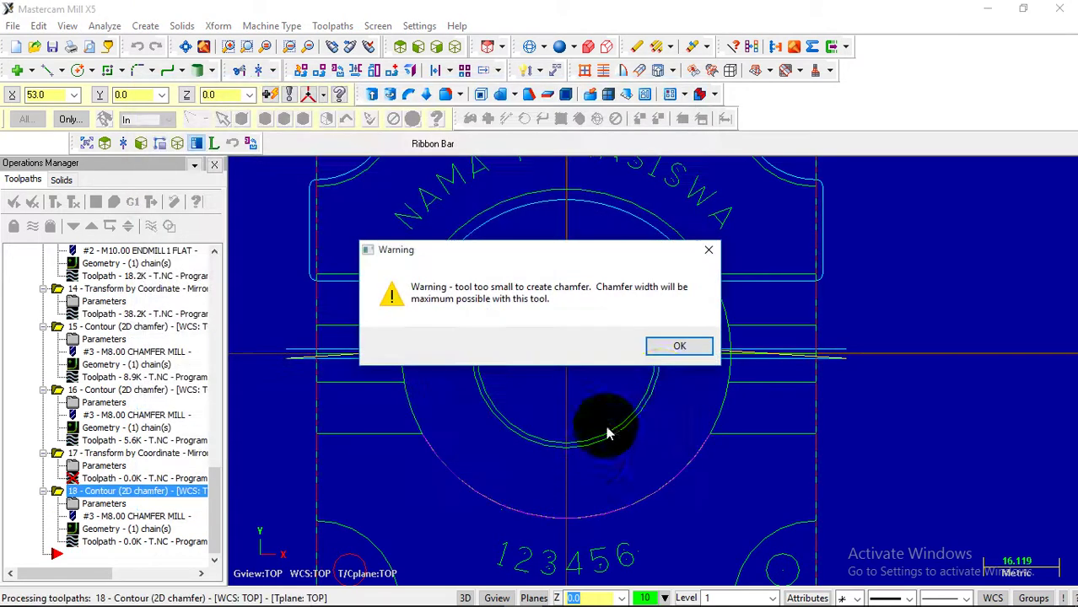
left_click(679, 346)
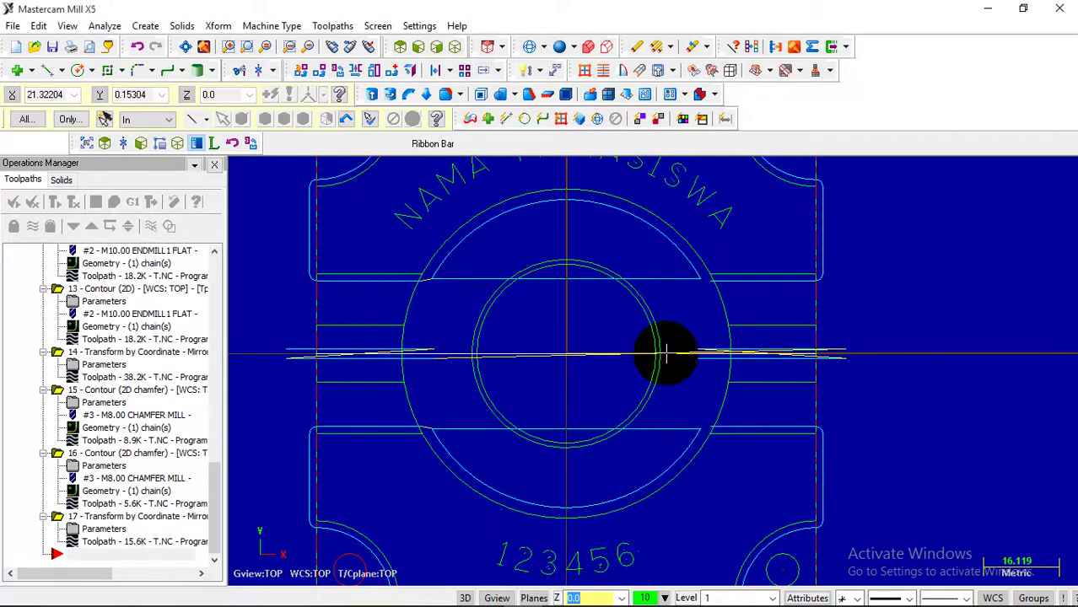
- Run the Verify simulation of all operations and examine the chamfered edges in isometric and rotated views
scroll(666, 354, "down", 2)
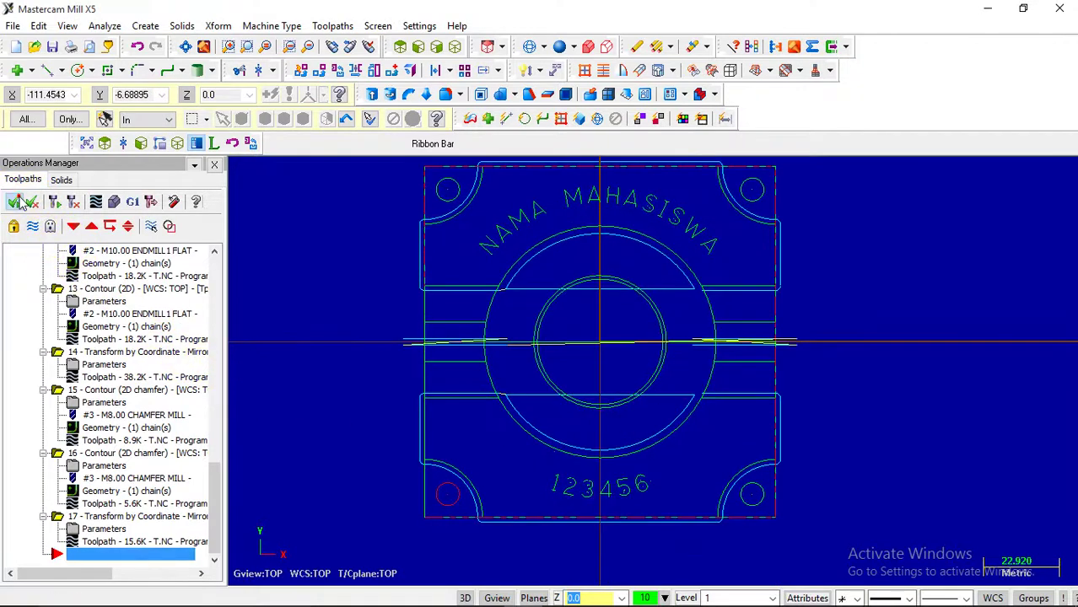
left_click(95, 201)
left_click(137, 98)
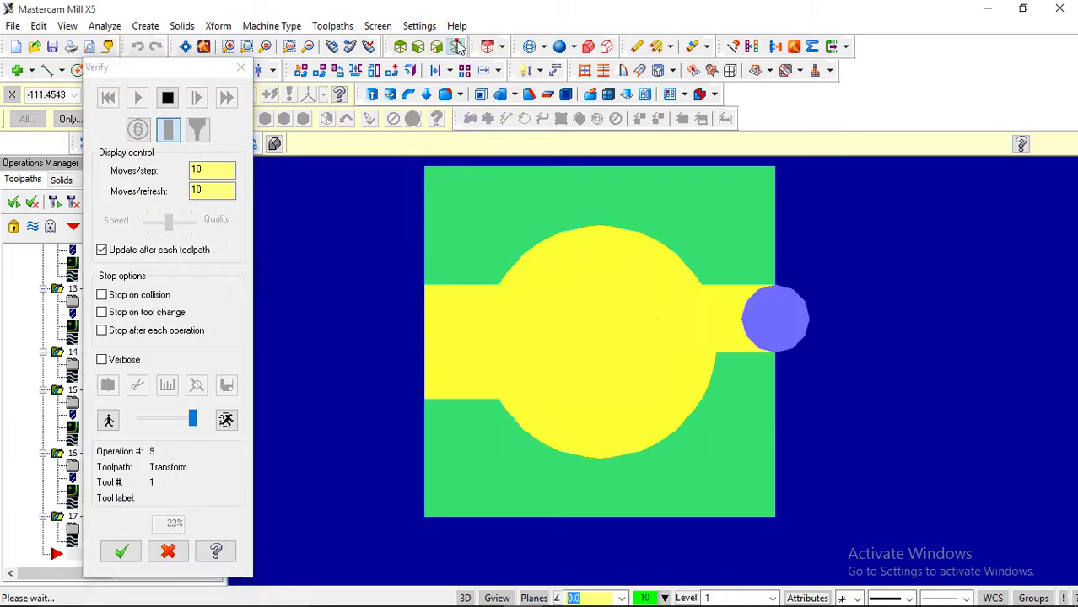
left_click(456, 44)
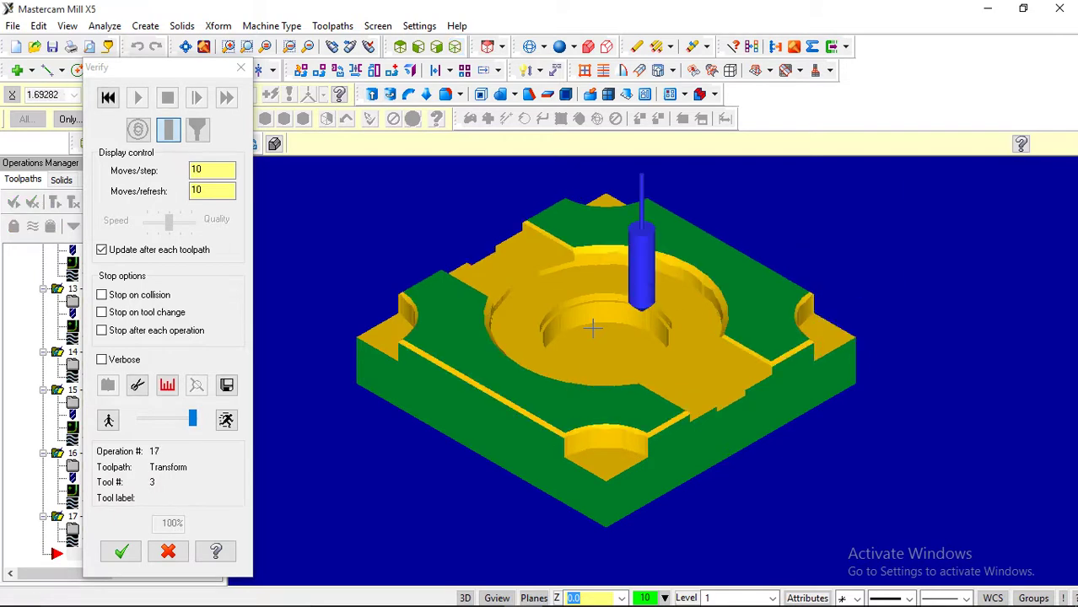
middle_click_drag(618, 435, 494, 399)
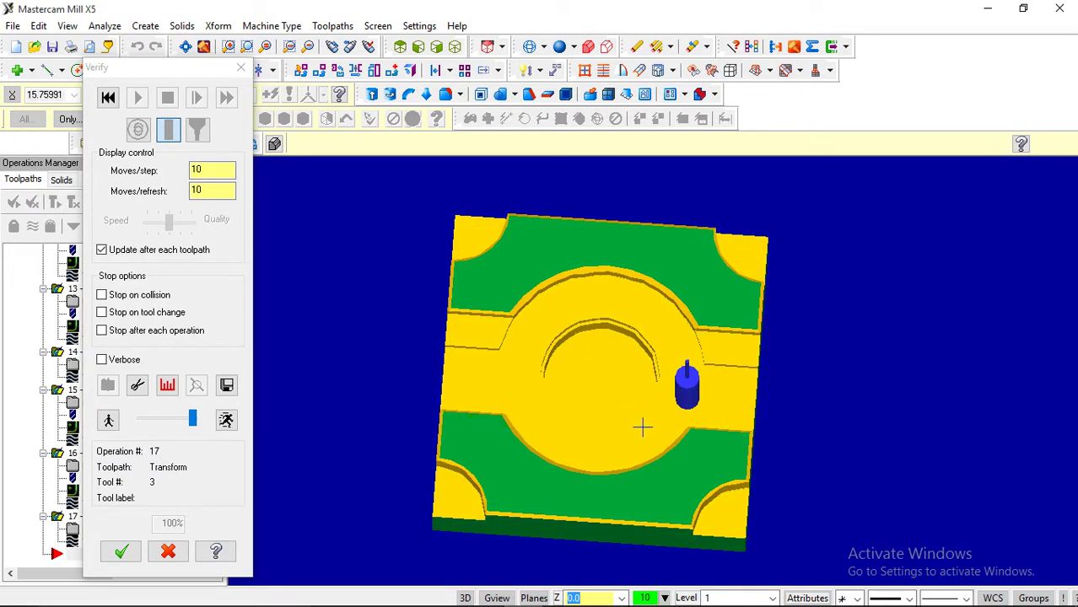
- Examine the chamfered channel edges up close in the simulated part, close the simulation and return to the top view
scroll(477, 356, "up", 4)
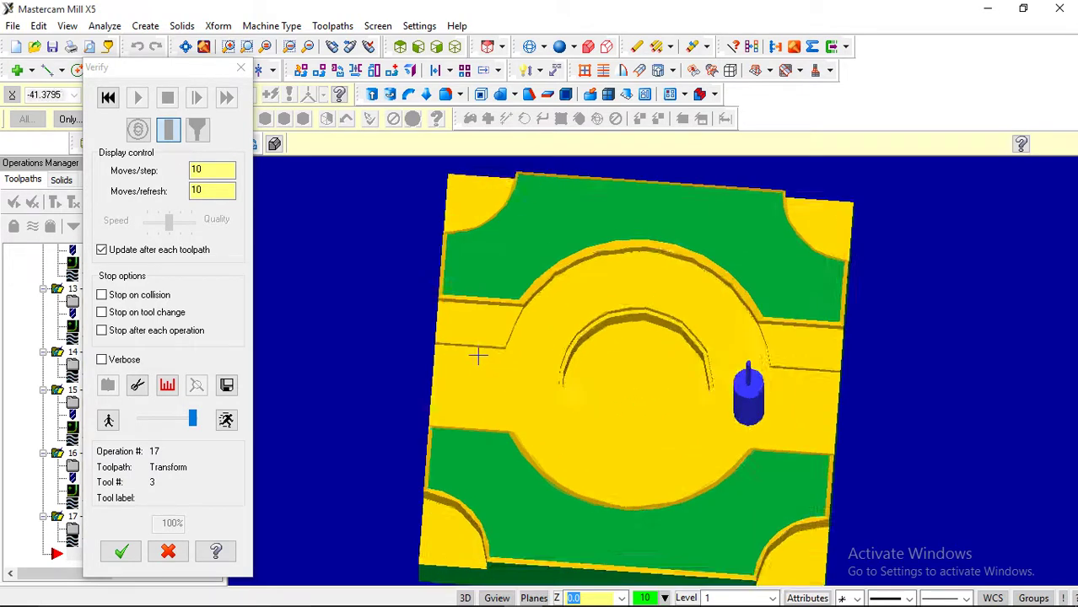
middle_click_drag(477, 354, 423, 352)
scroll(460, 413, "up", 2)
middle_click_drag(460, 413, 435, 416)
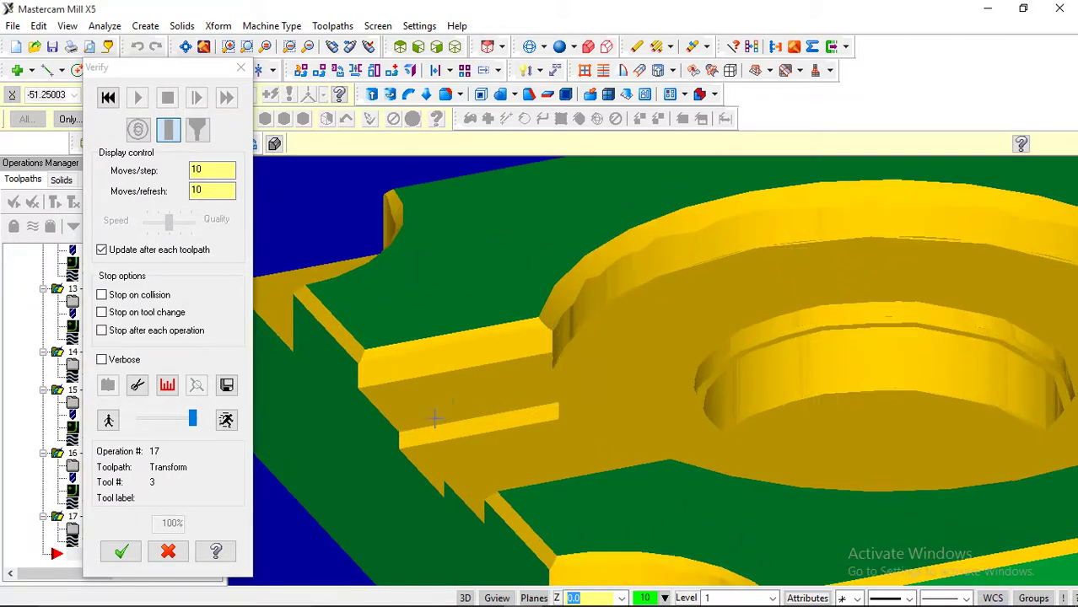
left_click(242, 67)
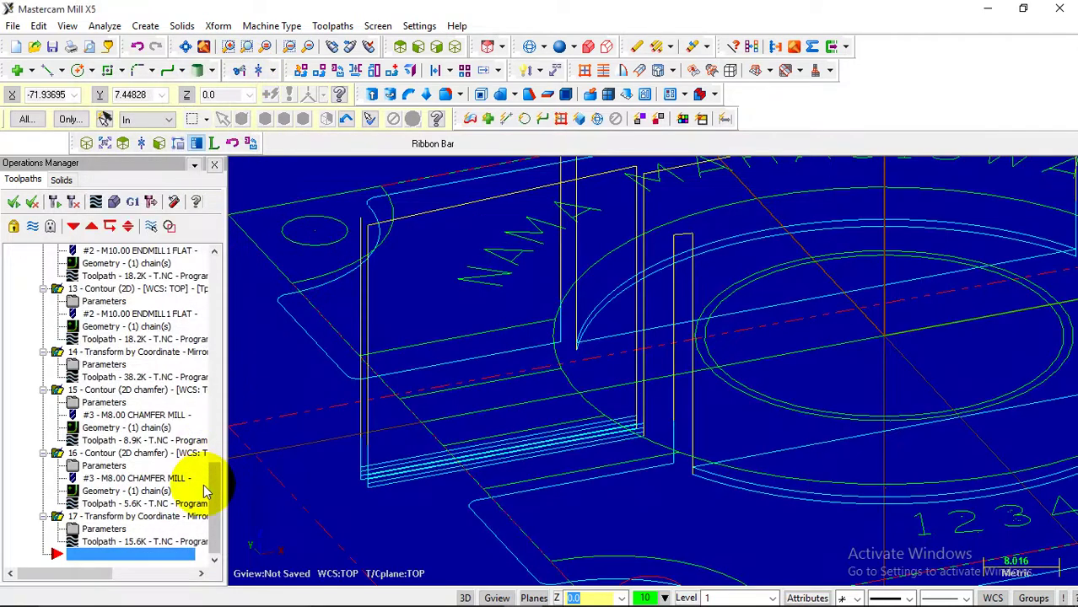
left_click(399, 47)
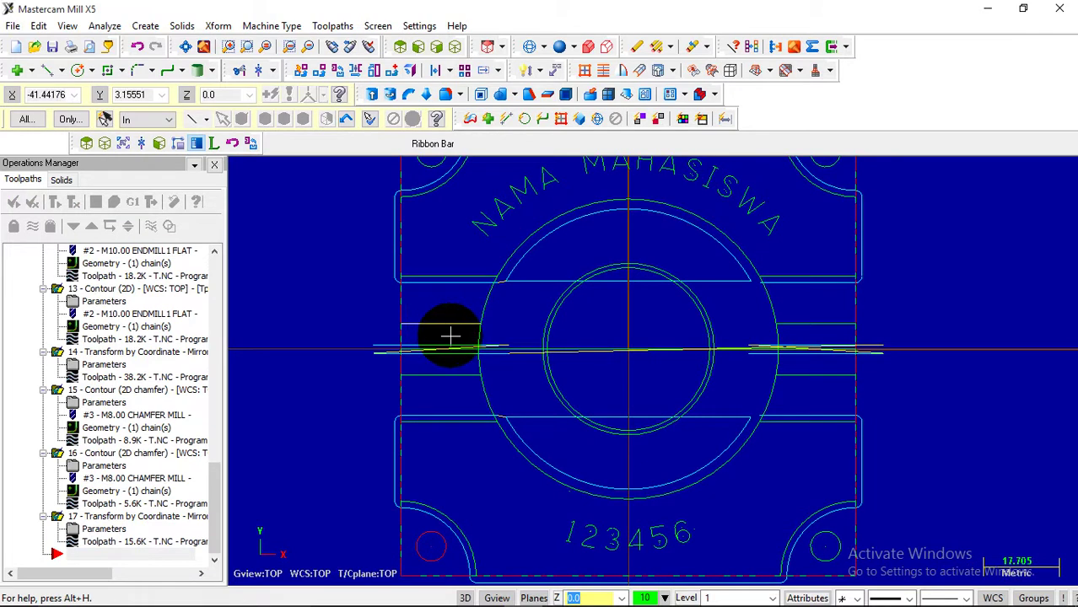
- Move the operation insertion point to between 2D chamfer operation 16 and mirror transform operation 17
left_click(55, 552)
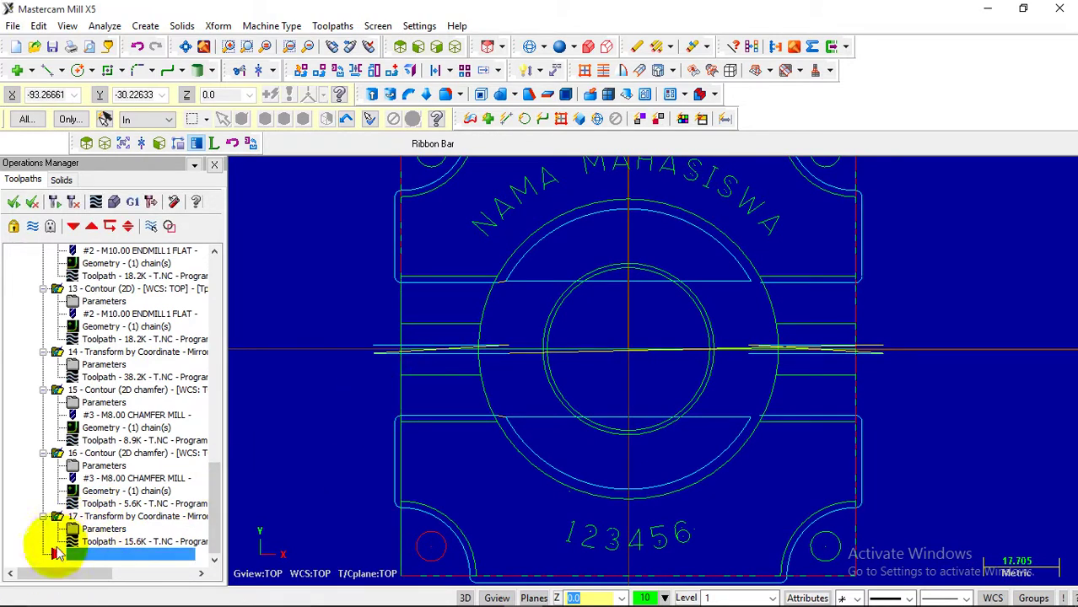
left_click(55, 511)
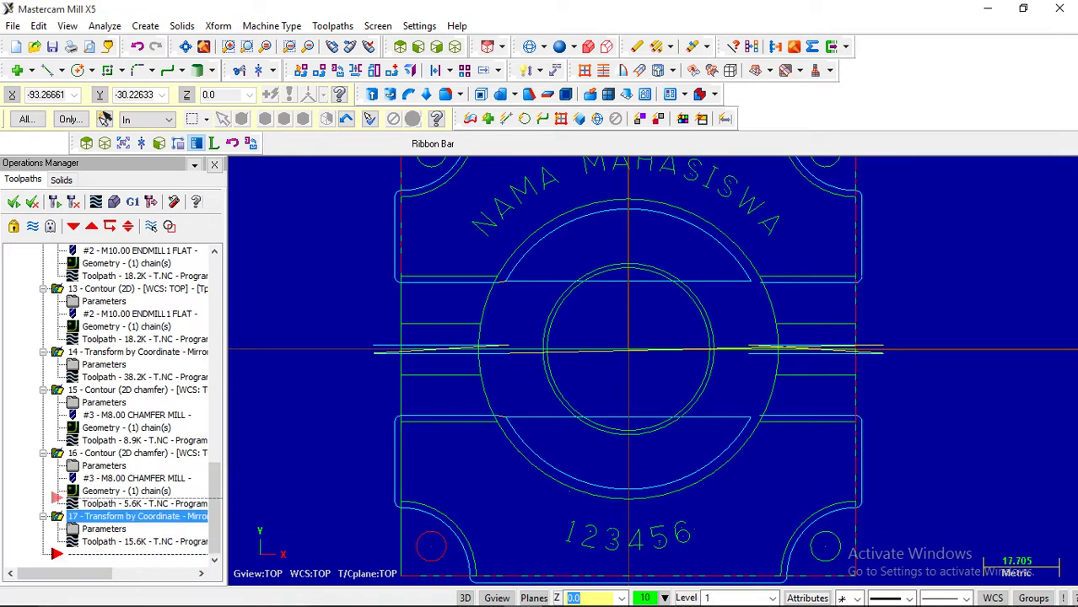
left_click_drag(55, 497, 56, 499)
left_click(56, 455)
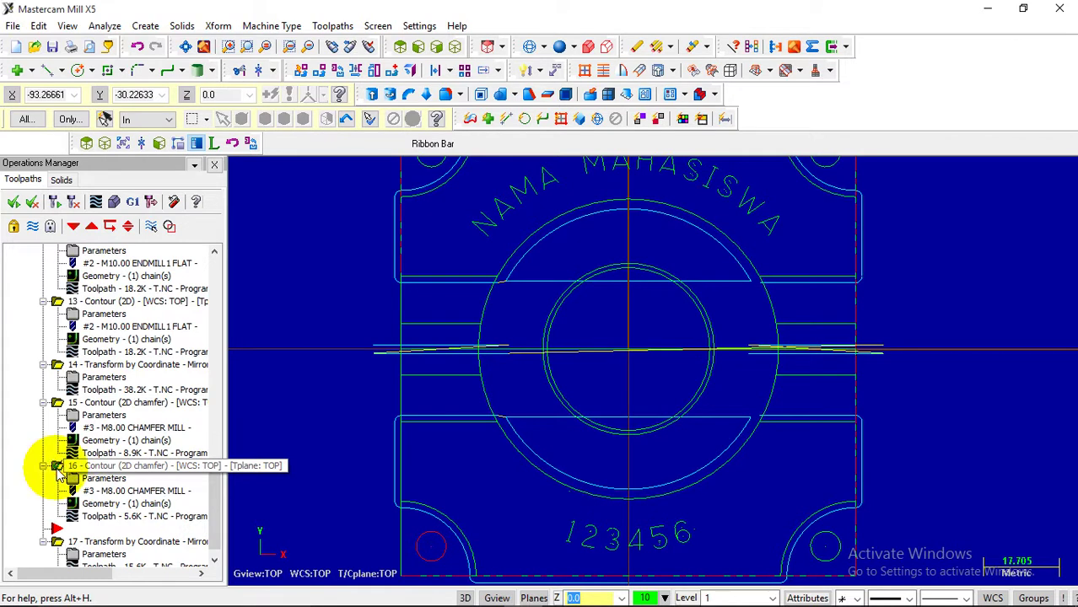
- Paste a copy of 2D chamfer operation 16 ahead of the mirror transform and open the copy's geometry chains
right_click(57, 470)
left_click(113, 181)
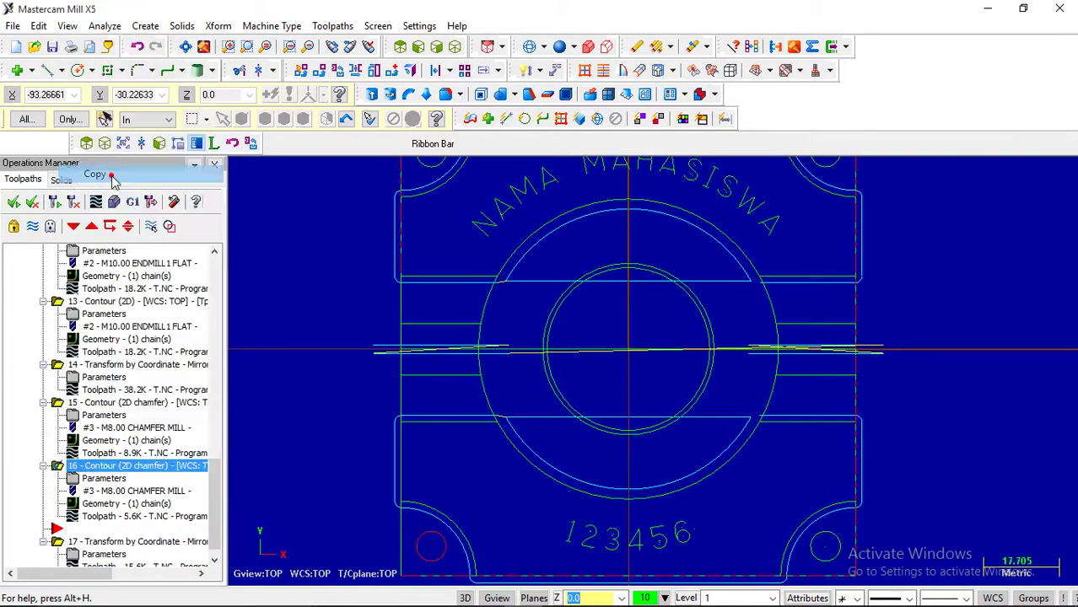
left_click(73, 531)
right_click(74, 530)
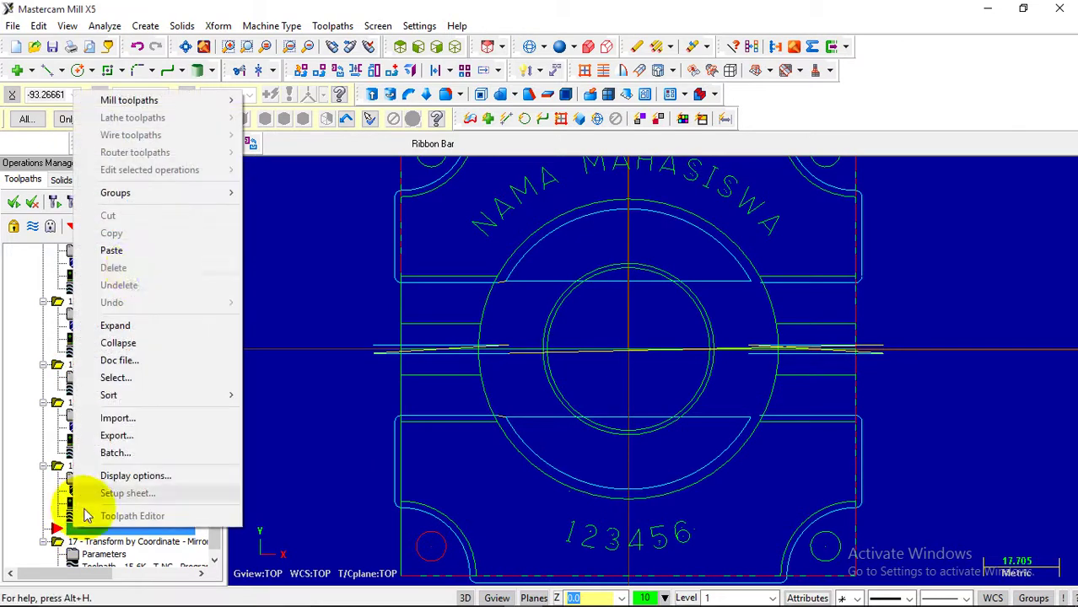
left_click(125, 251)
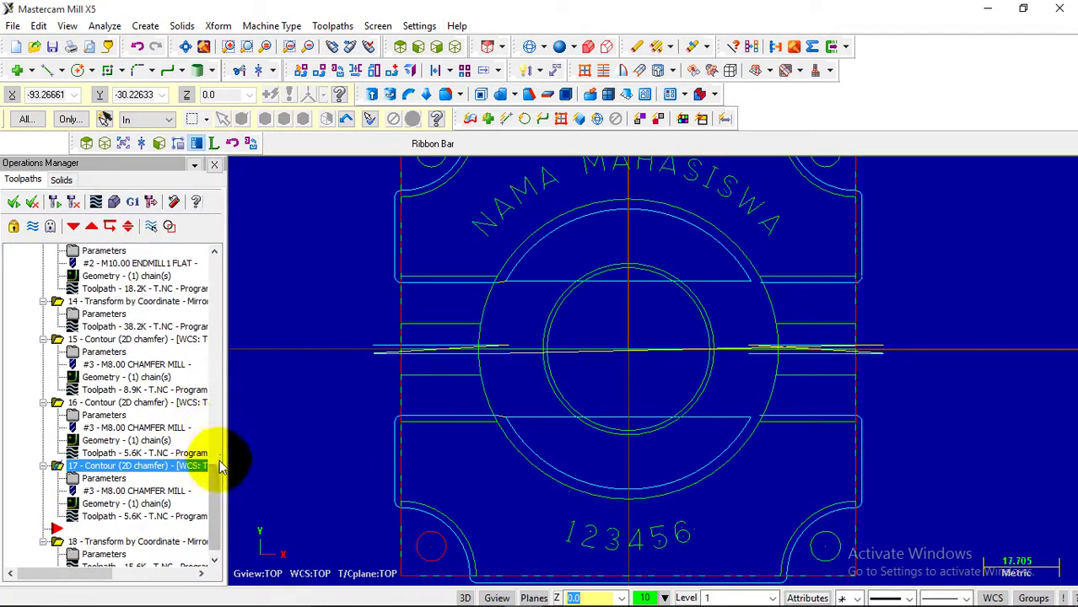
scroll(215, 499, "down", 1)
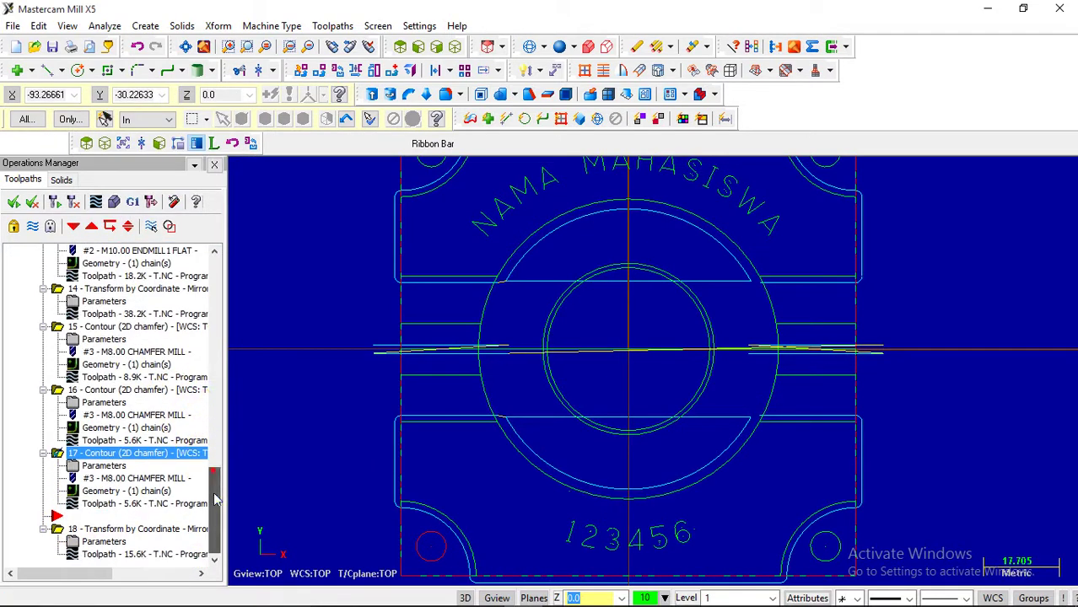
left_click(138, 493)
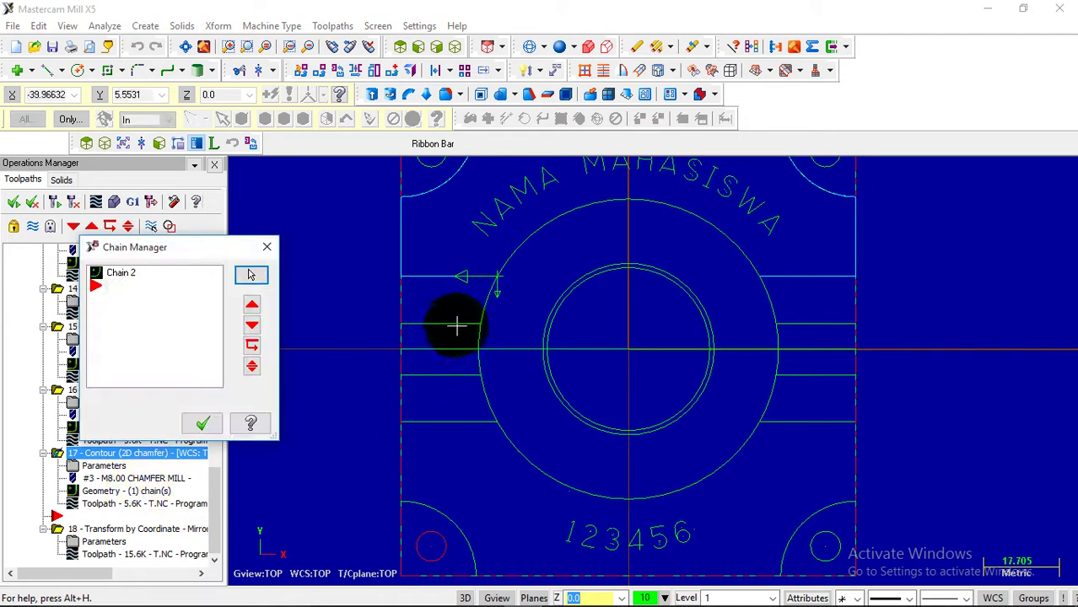
right_click(178, 314)
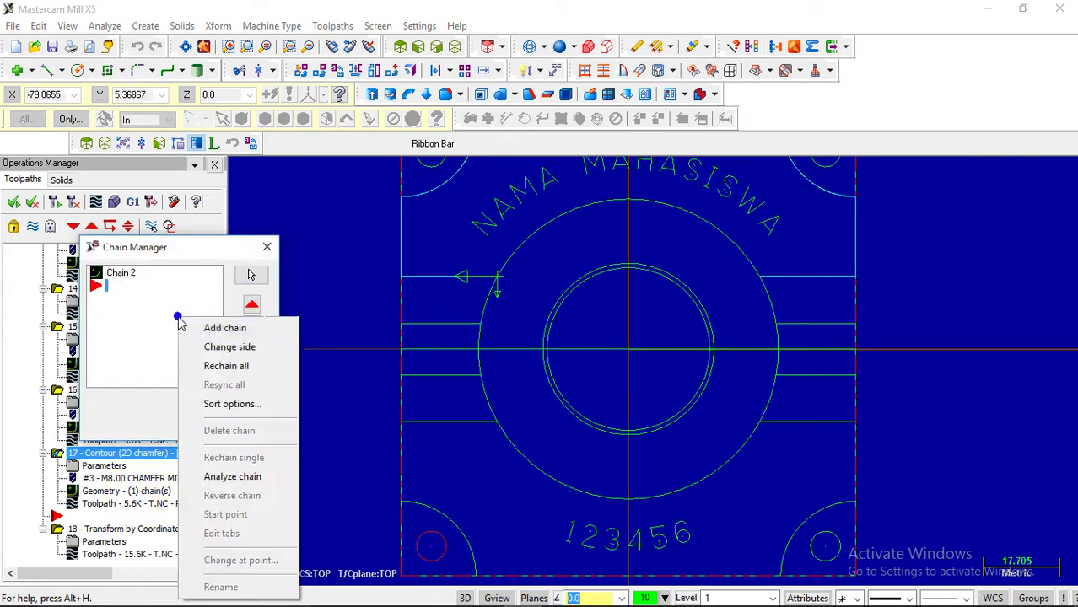
left_click(207, 364)
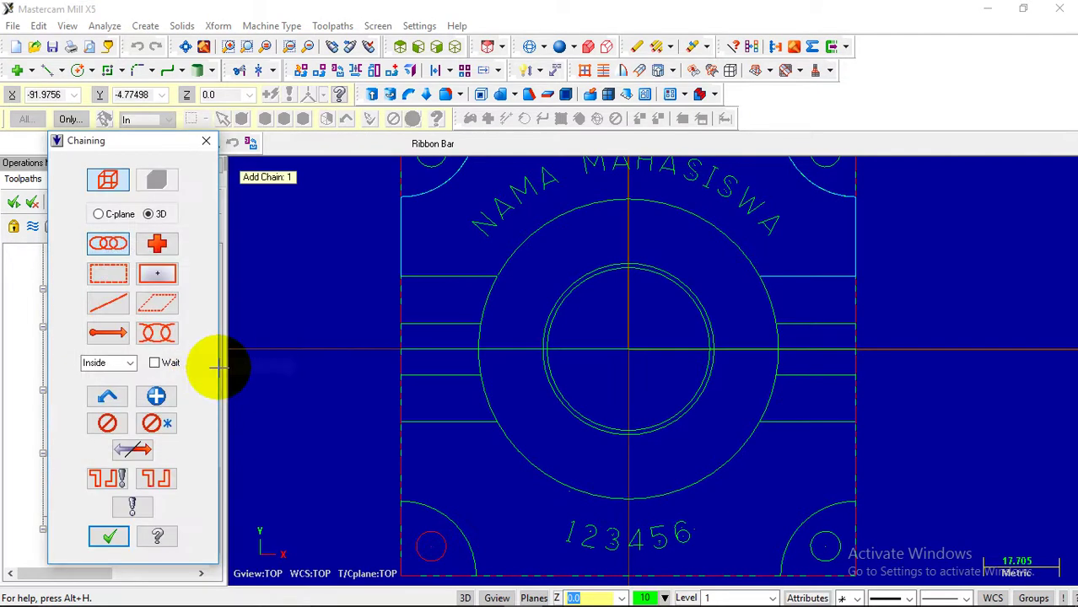
left_click(843, 327)
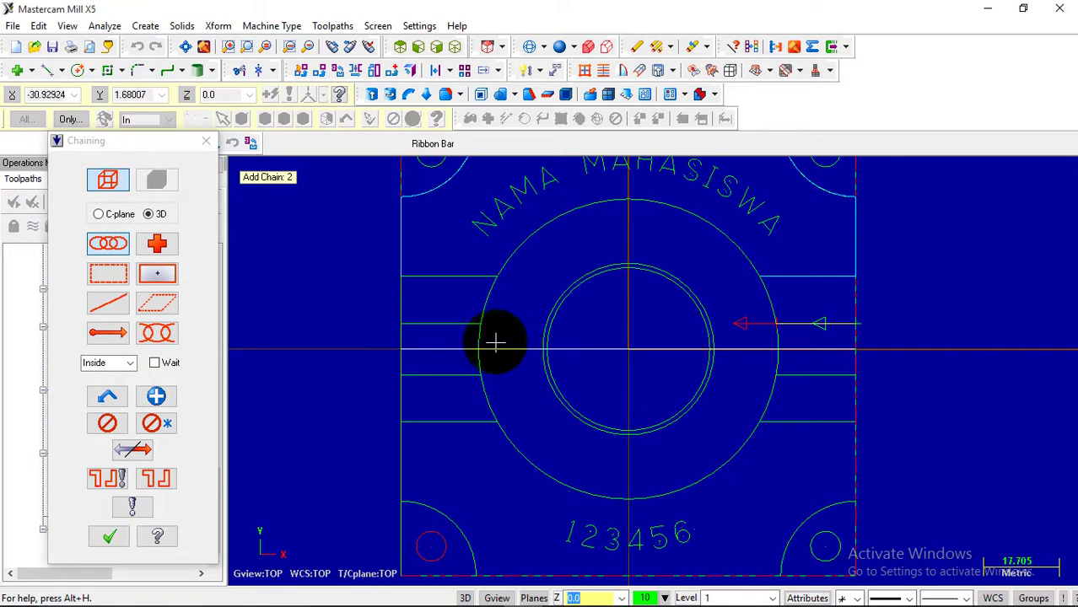
left_click(156, 397)
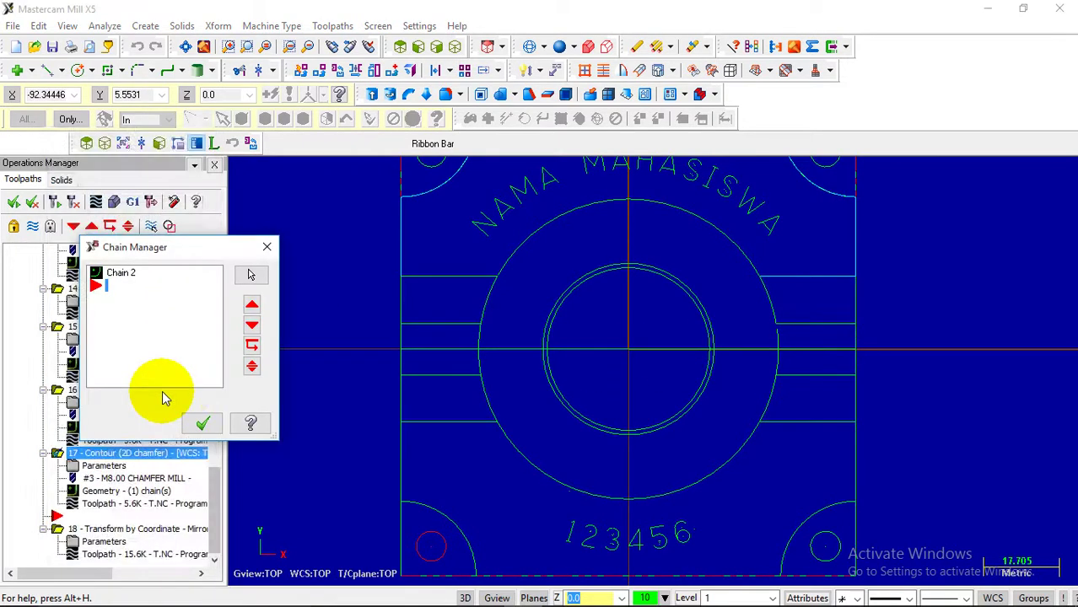
- Rechain copied chamfer operation 17 to the narrow slot's two upper edge lines, using single-entity chaining, and regenerate its toolpath
right_click(167, 333)
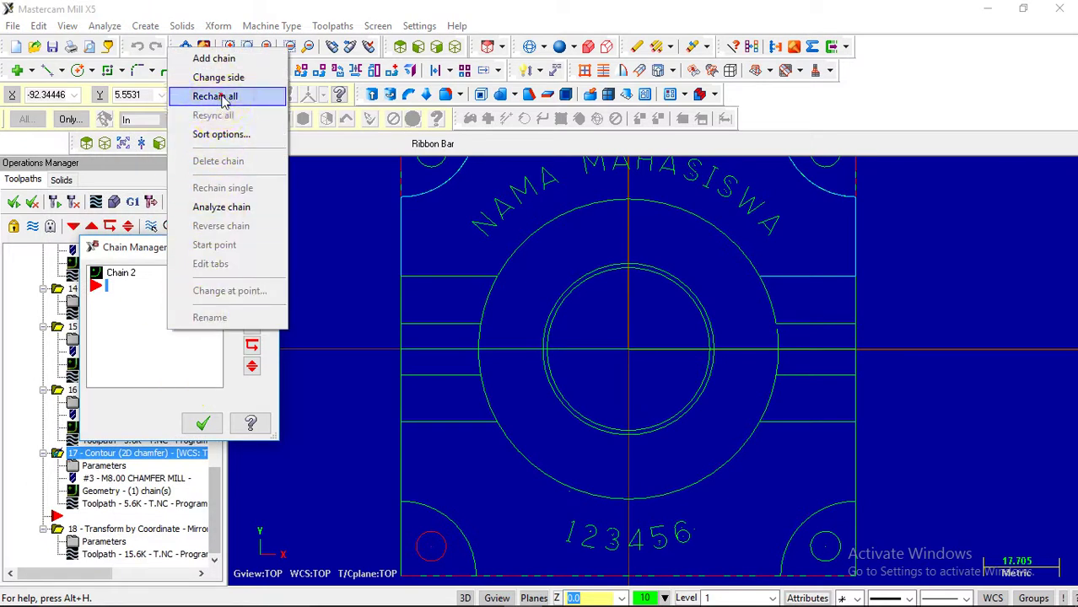
left_click(218, 95)
left_click(109, 305)
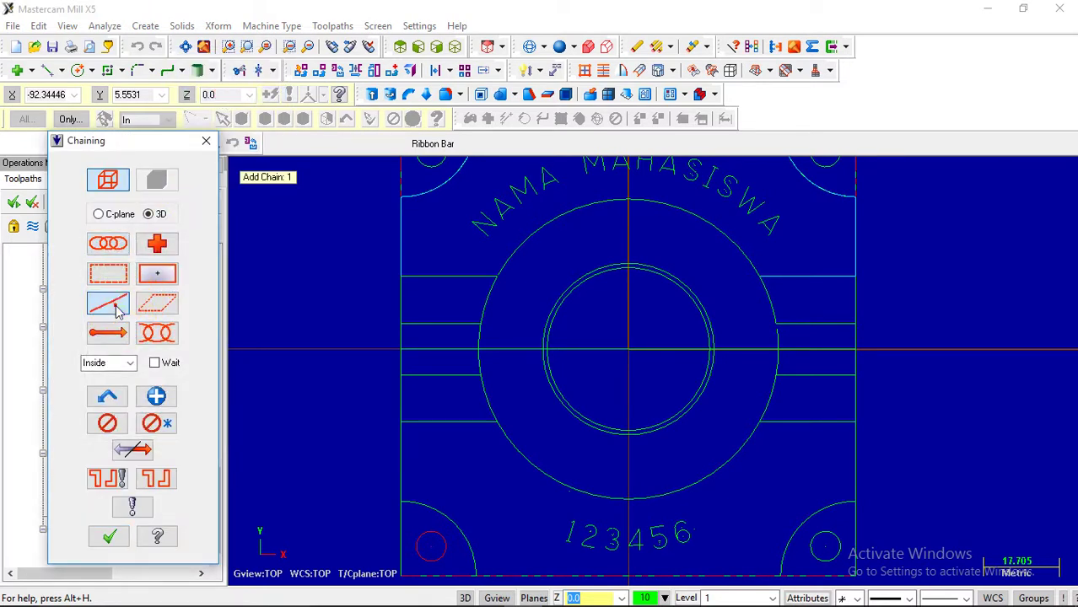
left_click(830, 329)
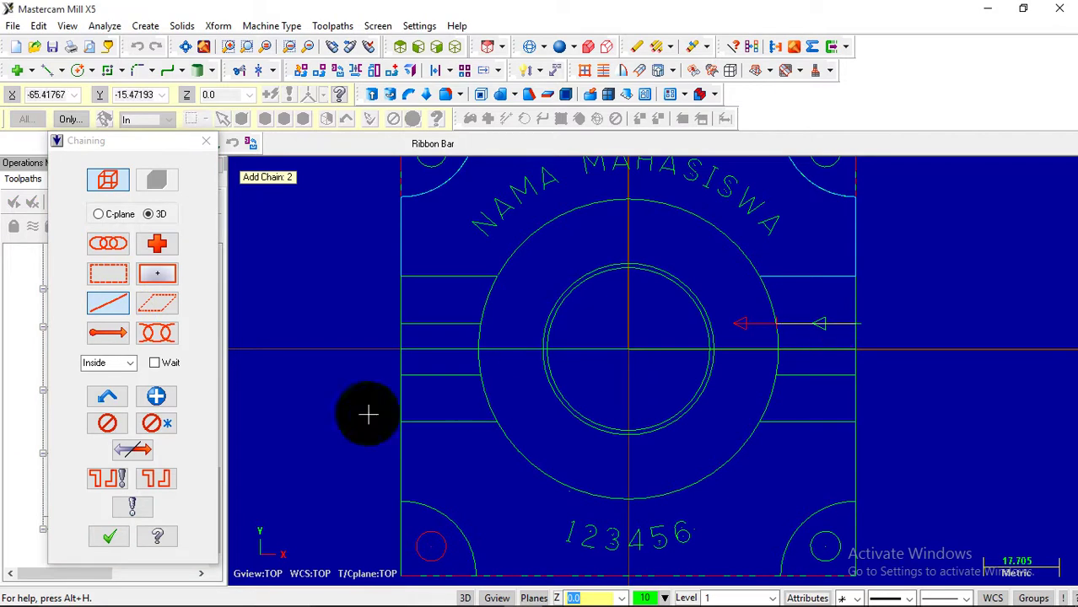
left_click(156, 399)
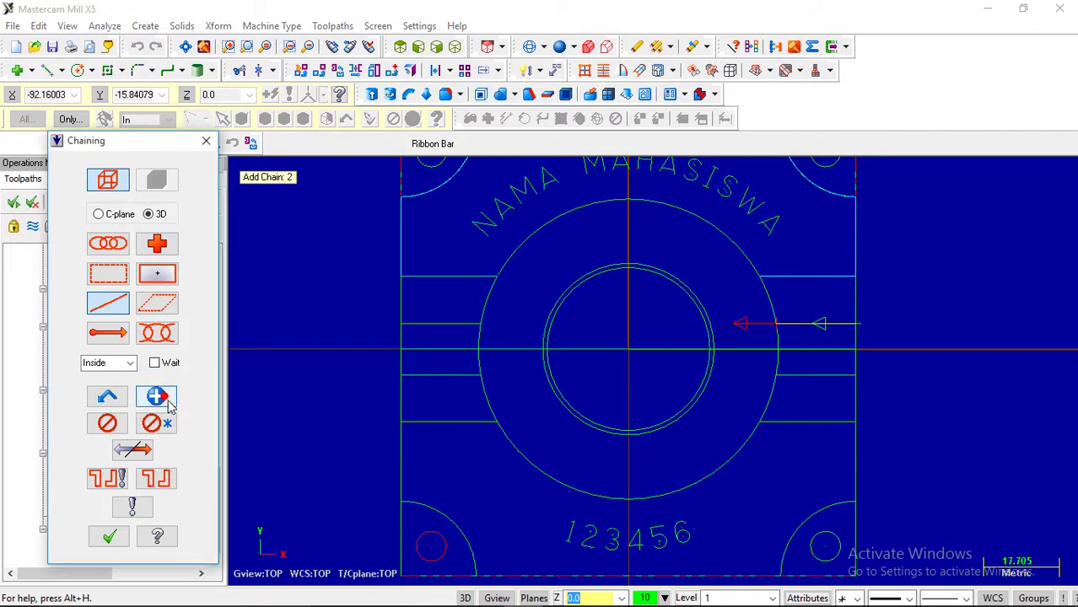
left_click(460, 323)
left_click(118, 531)
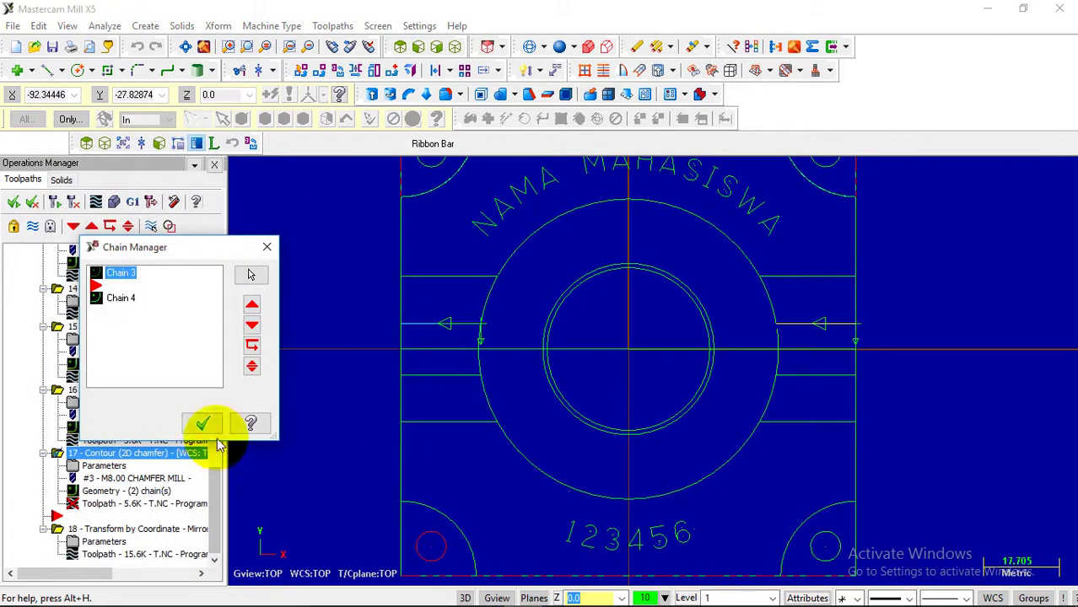
left_click(205, 422)
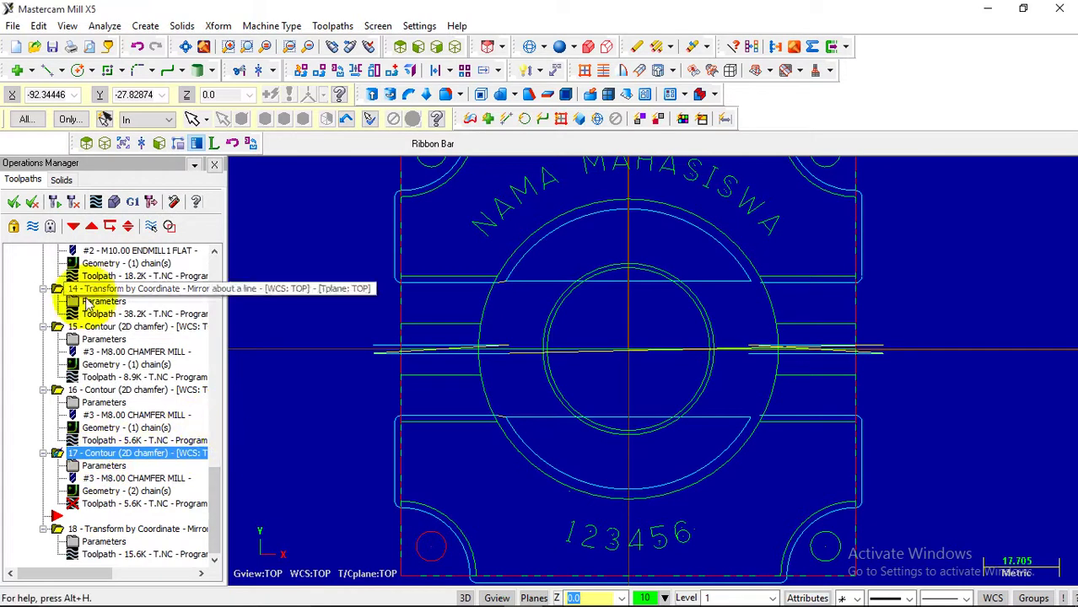
left_click(54, 202)
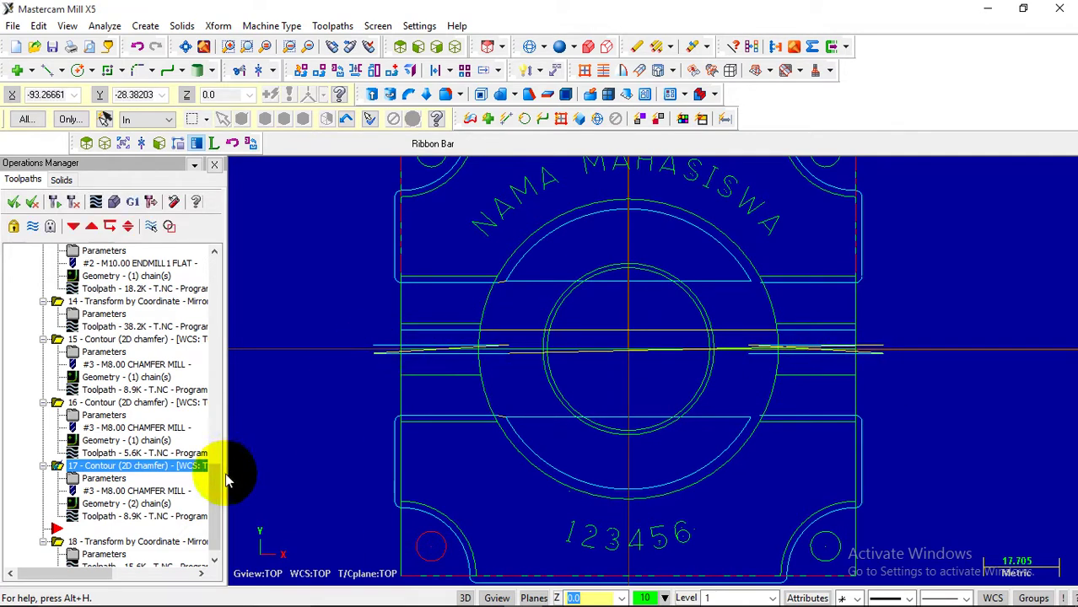
- Open operation 17's linking parameters and check the slot depth dimensions in the PDF drawing in Foxit Reader, returning to Mastercam
left_click_drag(213, 483, 212, 489)
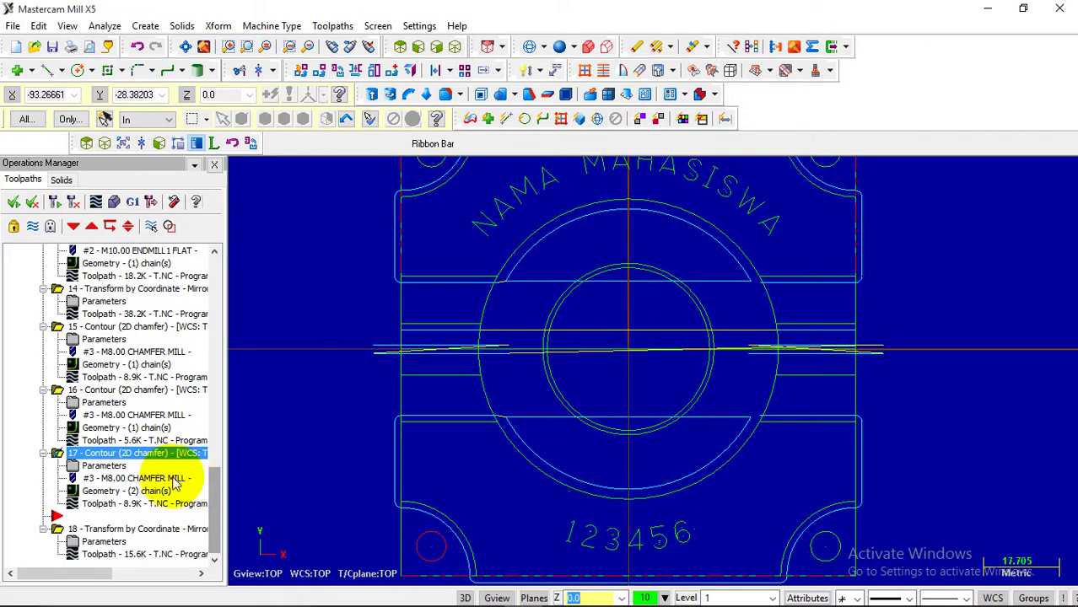
left_click(114, 468)
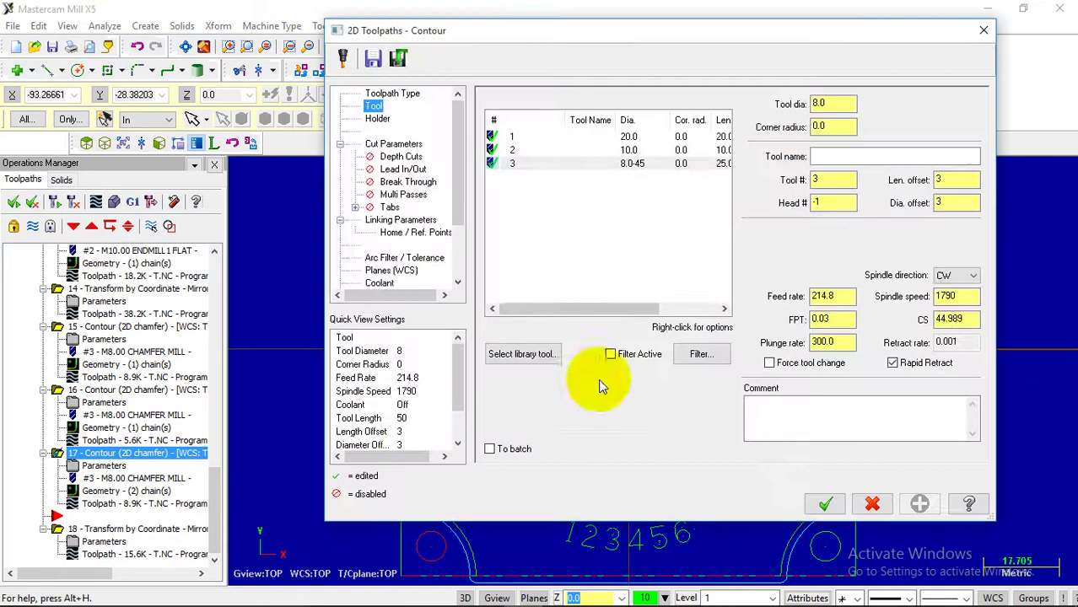
left_click(406, 222)
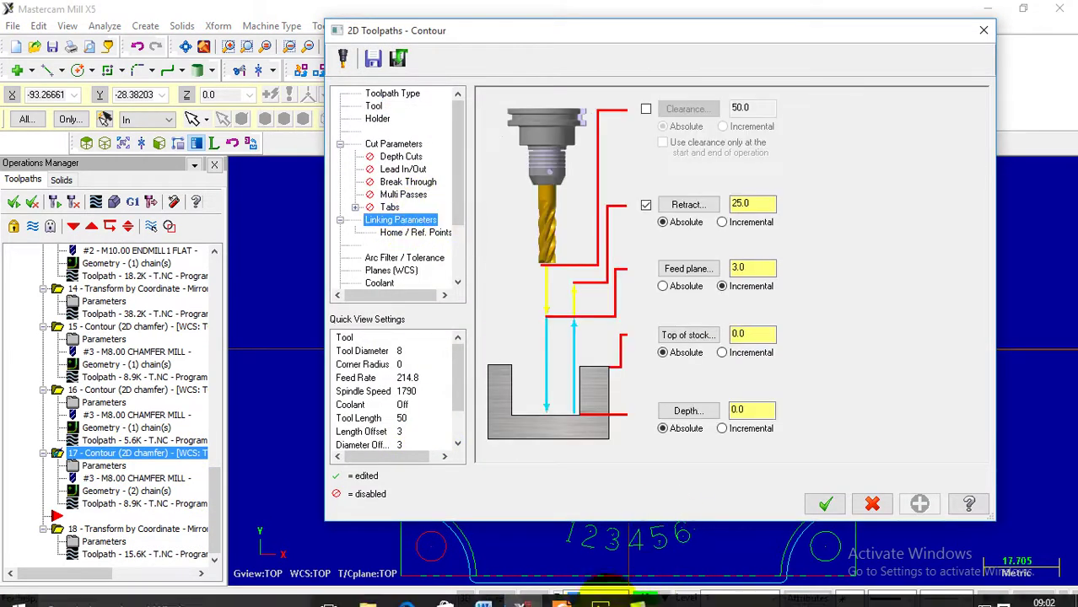
left_click(573, 595)
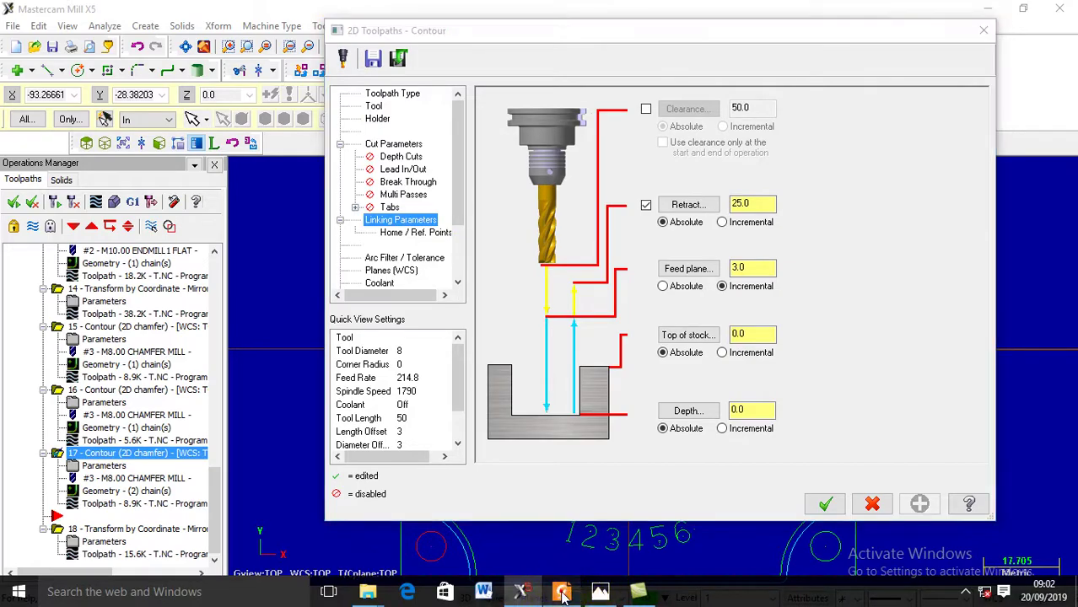
scroll(693, 464, "down", 8)
scroll(693, 470, "up", 5)
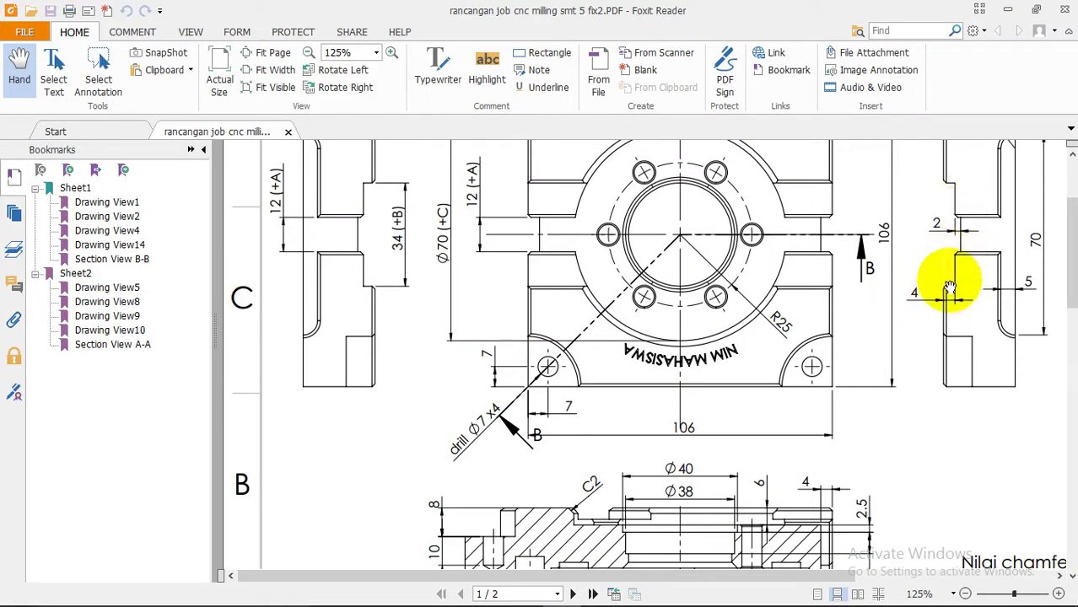
left_click(526, 593)
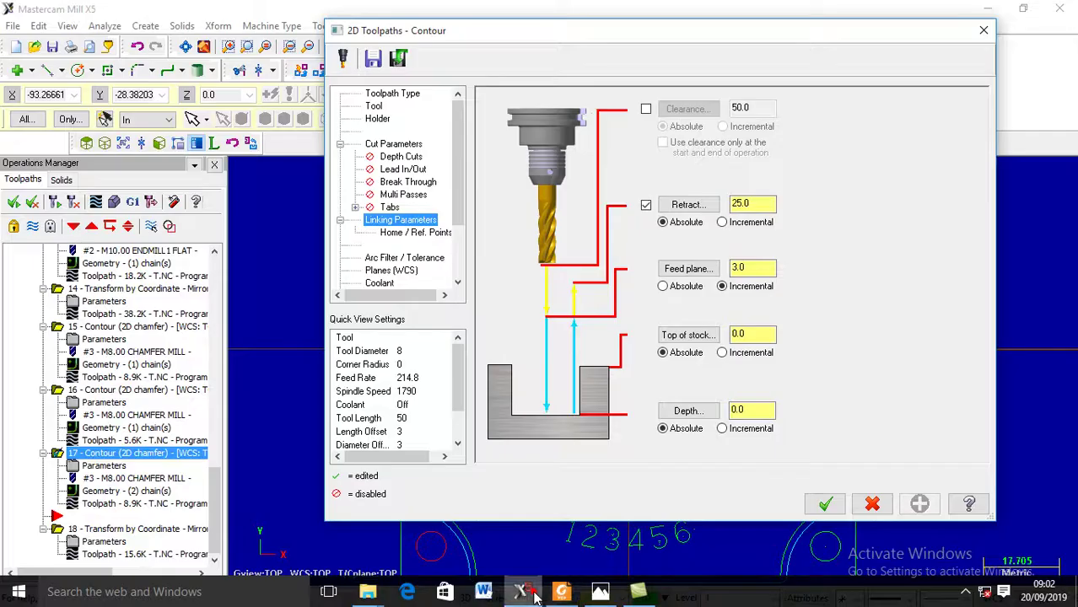
- Set the top of stock and depth of 2D chamfer operation 17 to absolute -4 and regenerate all toolpaths
double_click(738, 335)
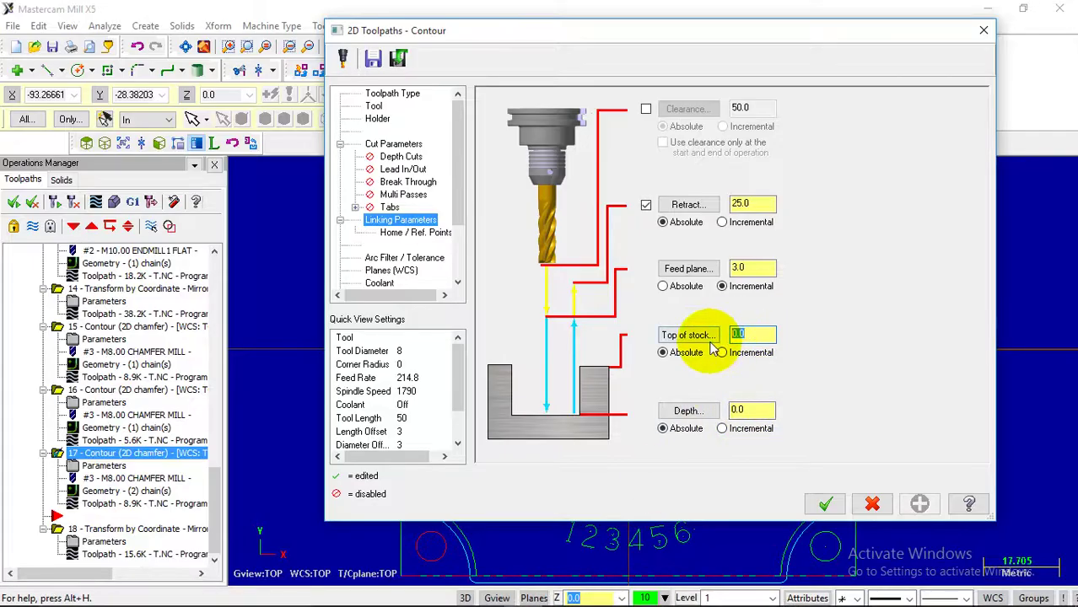
type("-4")
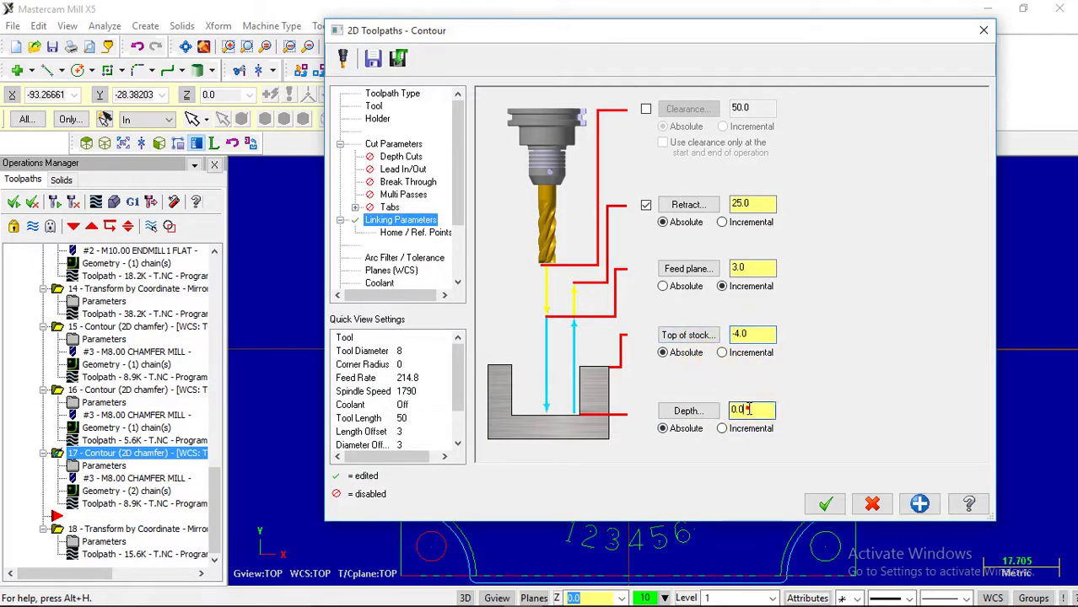
type("-")
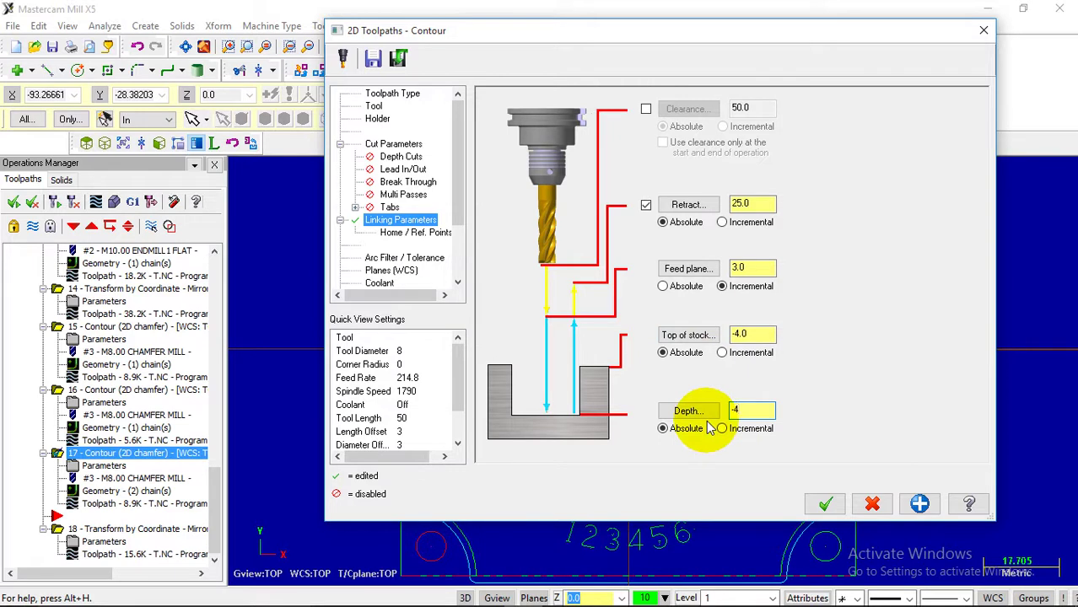
type("4")
left_click(406, 145)
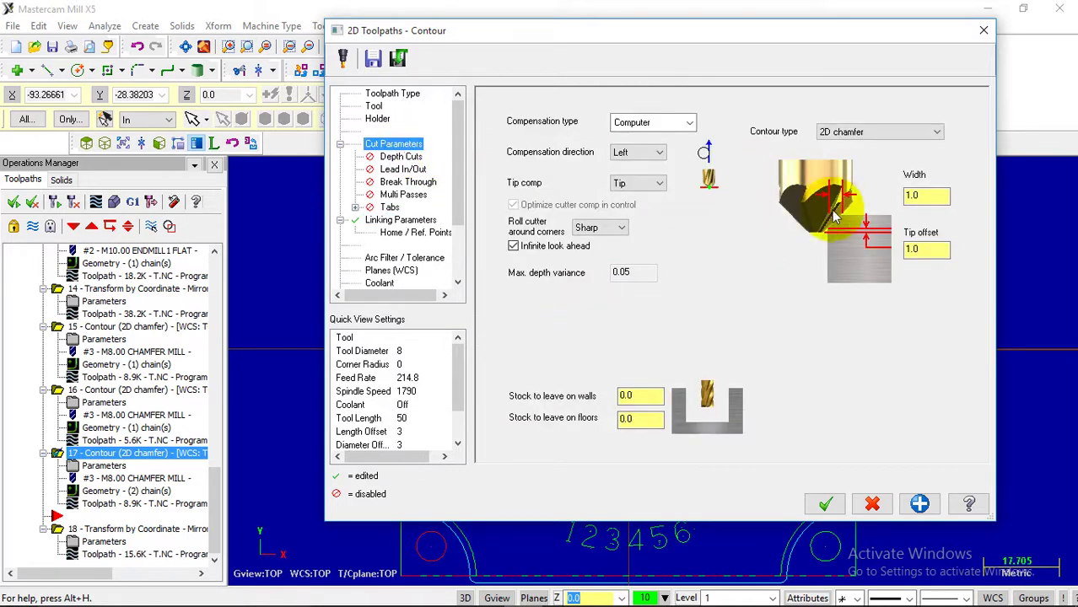
left_click(825, 503)
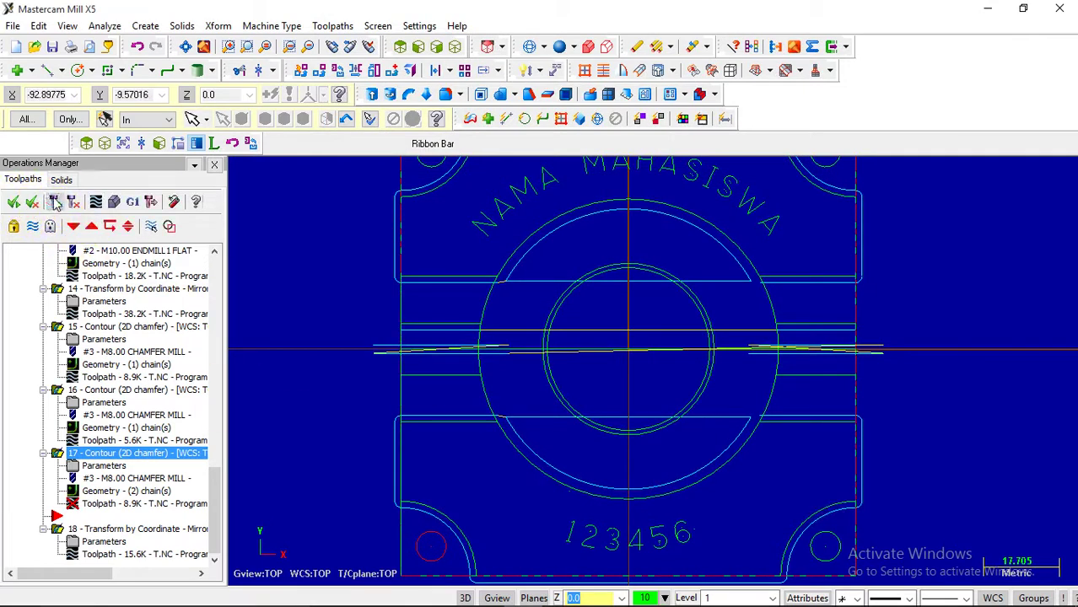
left_click(53, 202)
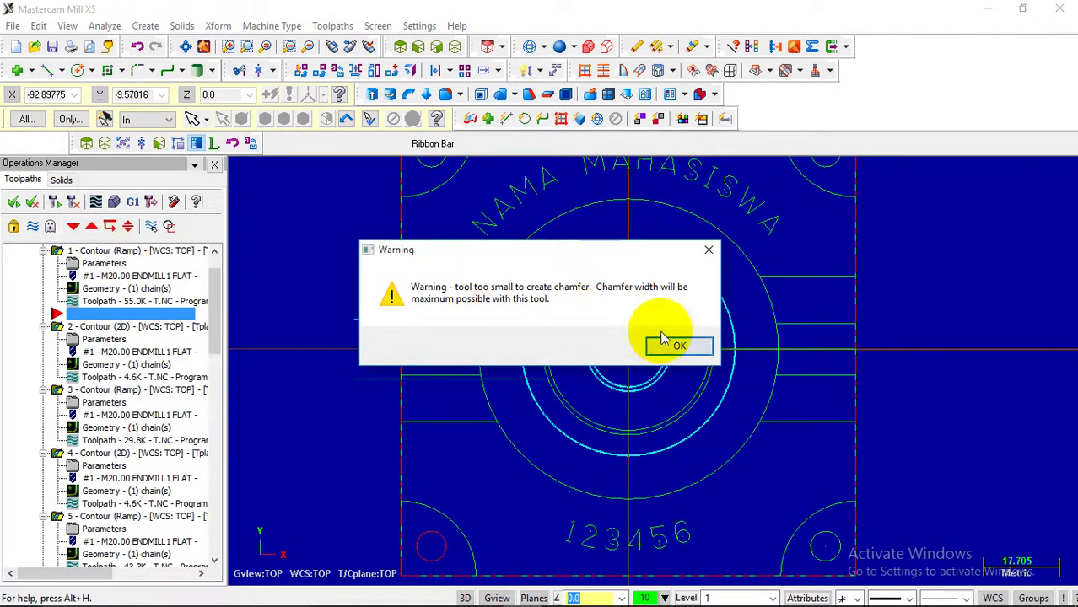
left_click(673, 345)
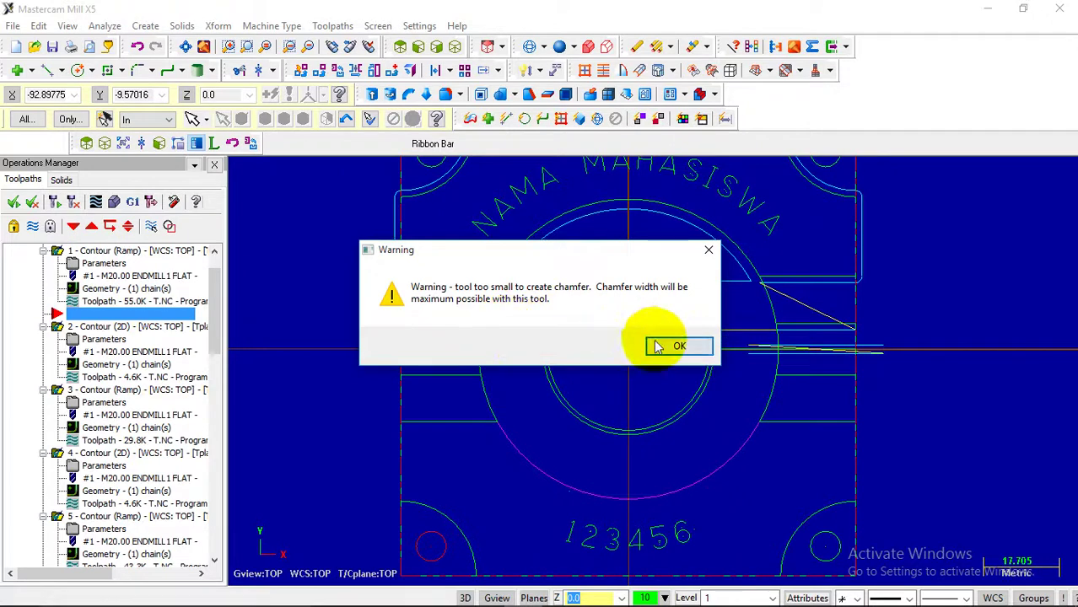
left_click(659, 344)
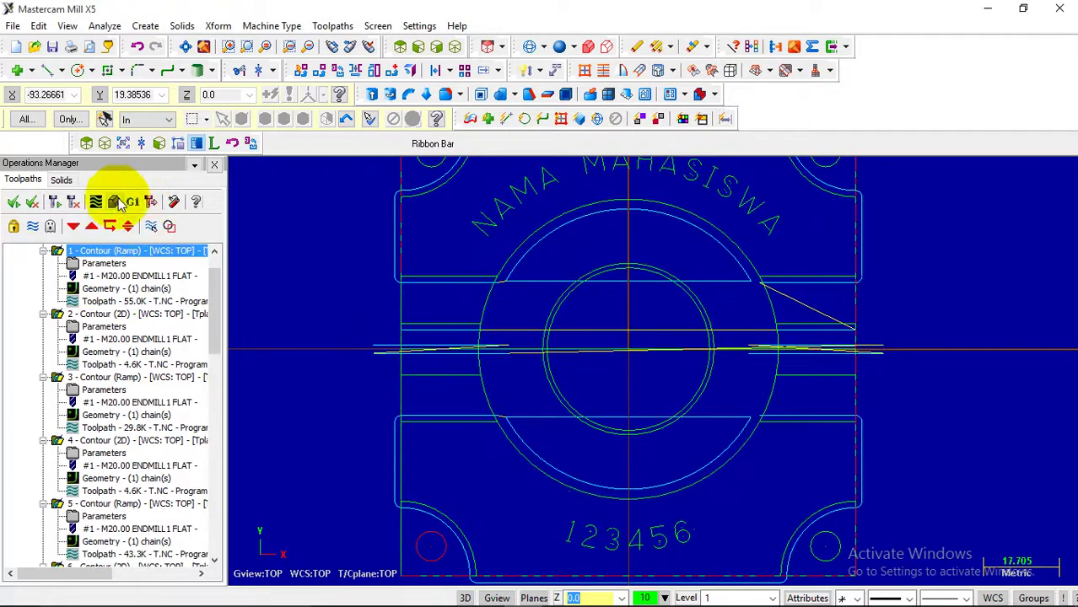
- Run the solid verification of all operations and examine the chamfered slot edges from isometric and close-up views
left_click(114, 202)
left_click(137, 98)
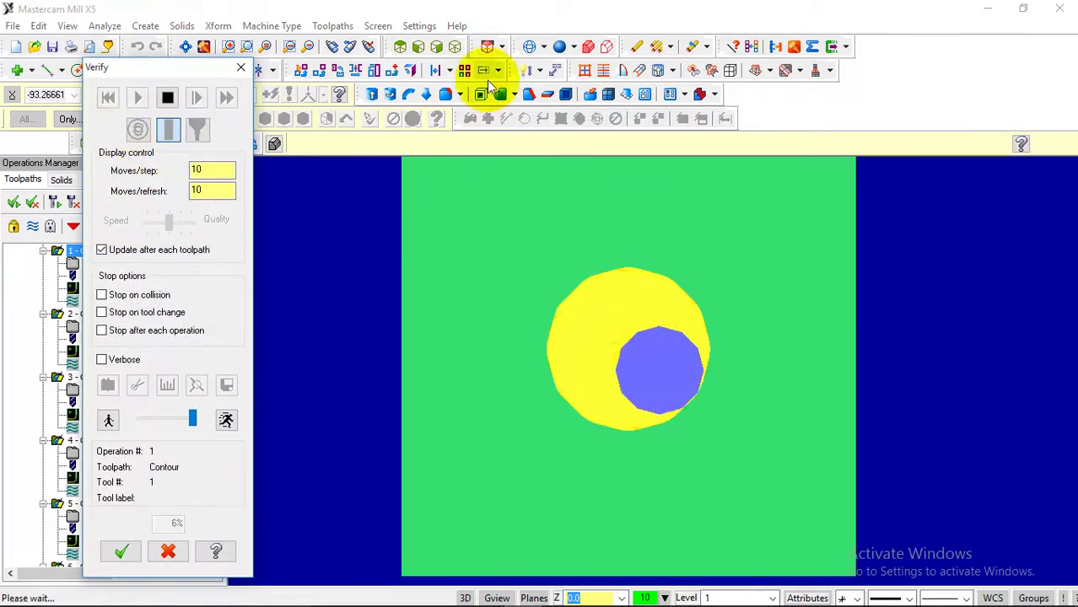
left_click(455, 46)
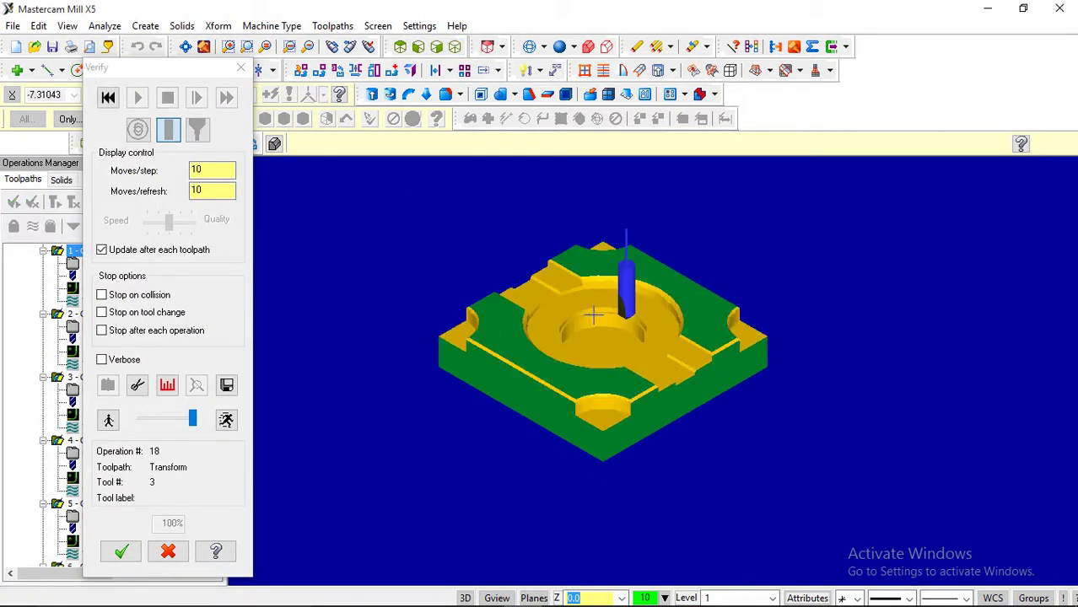
scroll(671, 332, "up", 4)
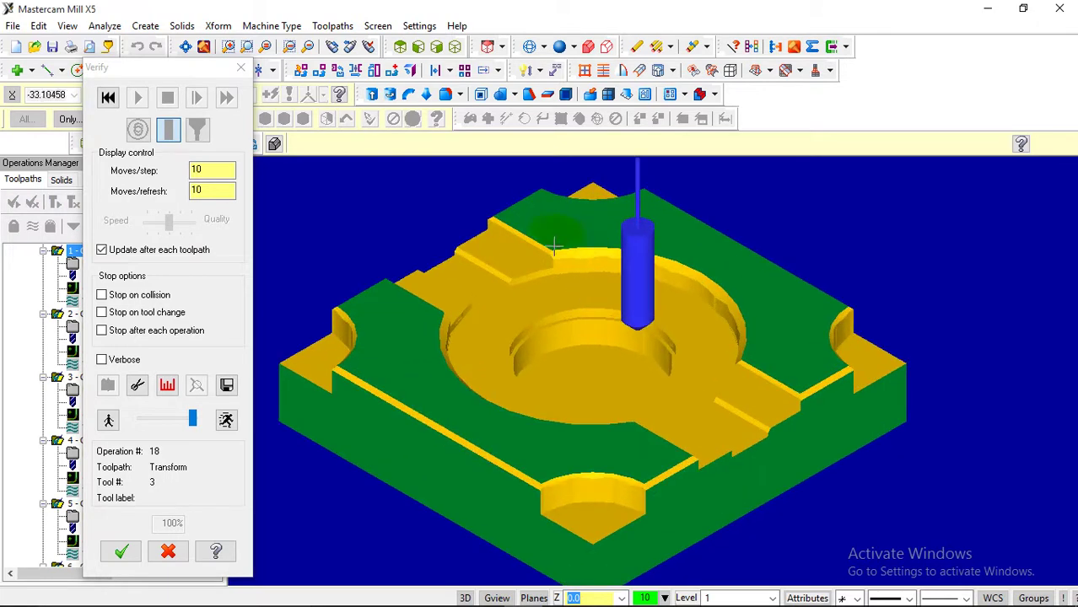
middle_click_drag(544, 253, 518, 220)
scroll(506, 213, "up", 5)
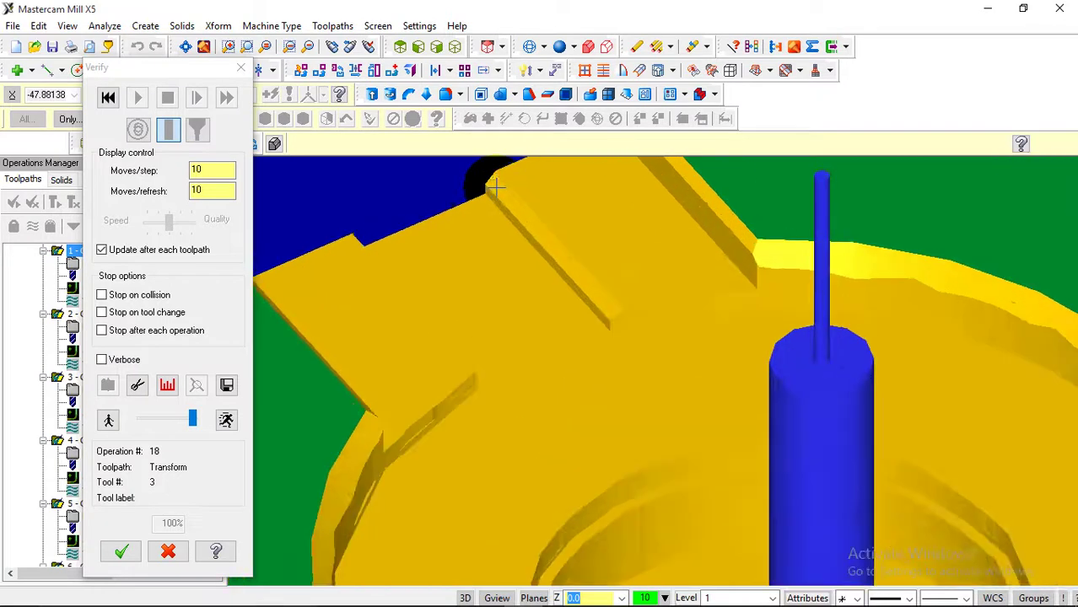
scroll(460, 231, "up", 6)
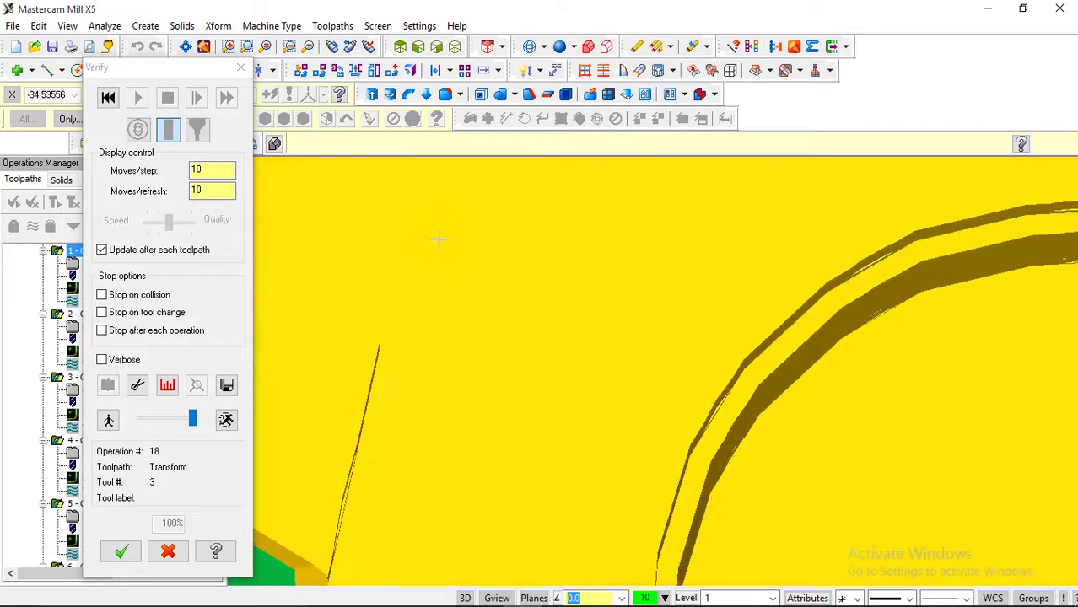
scroll(557, 328, "down", 3)
middle_click_drag(561, 325, 717, 268)
scroll(516, 345, "down", 3)
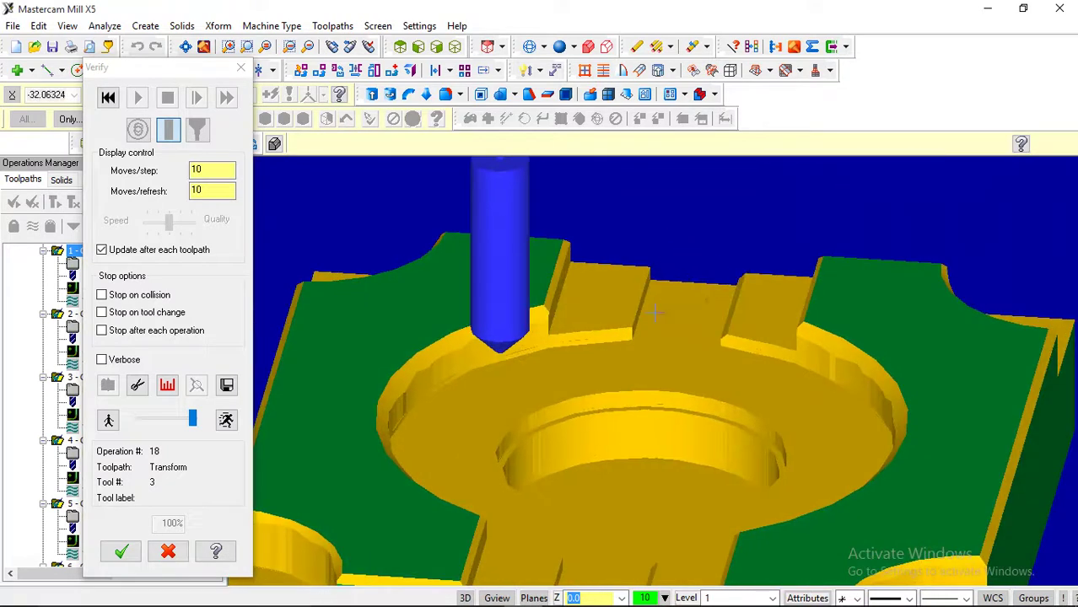
left_click(122, 552)
- Add 2D chamfer operation 17 to the source operations of mirror transform operation 18 and regenerate all toolpaths
left_click_drag(216, 313, 209, 560)
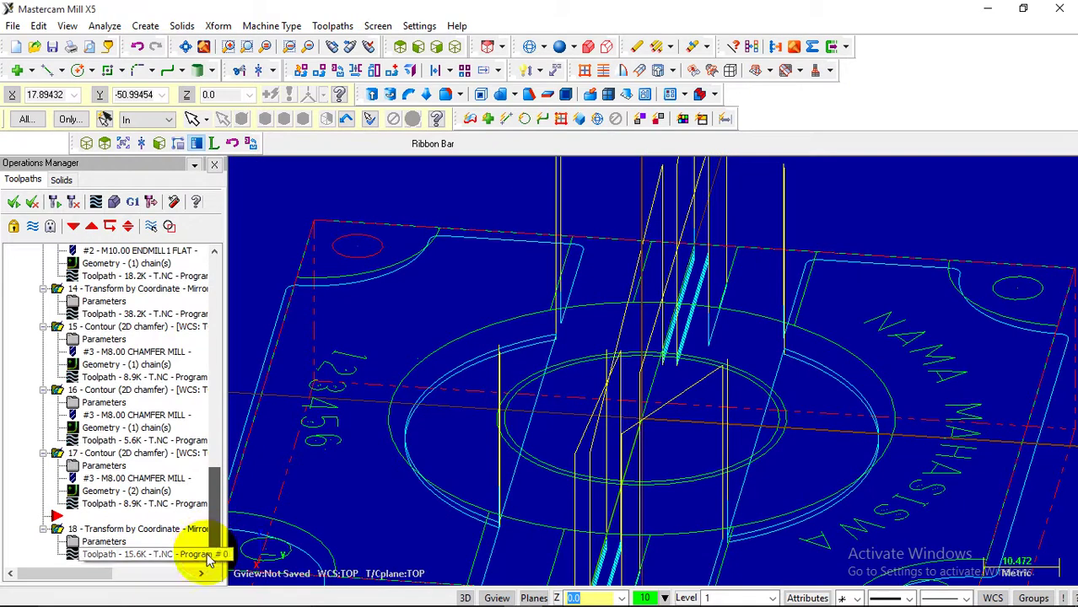
left_click(105, 541)
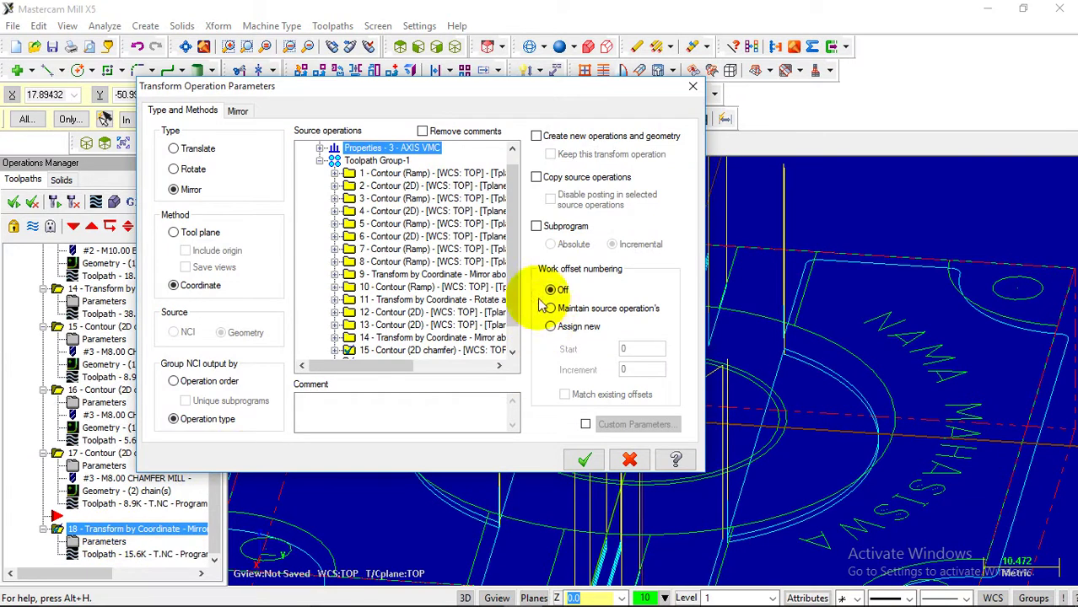
scroll(516, 279, "down", 1)
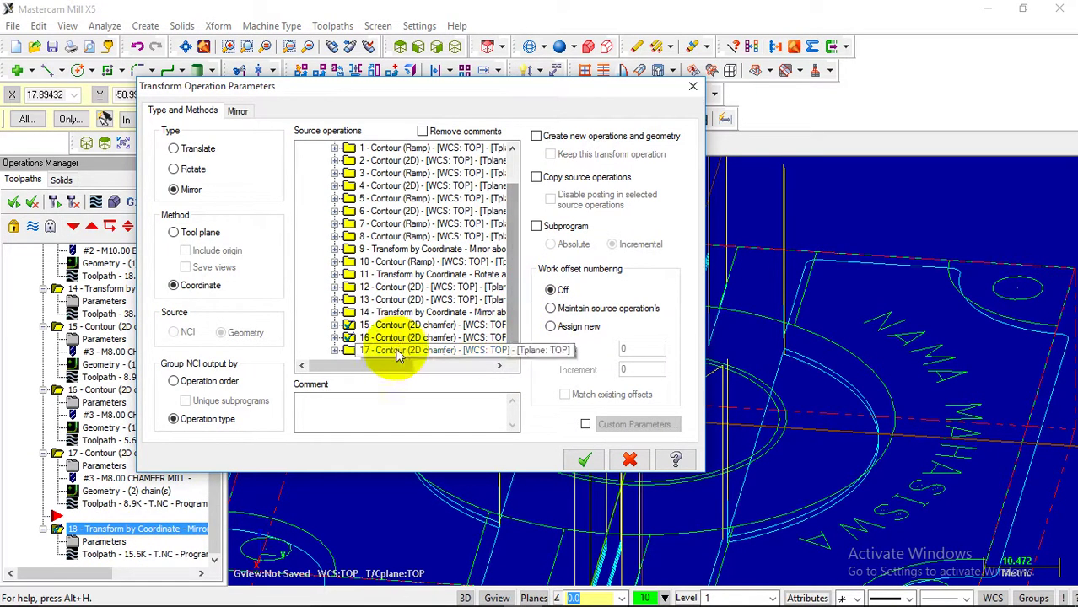
left_click(349, 351)
left_click(584, 460)
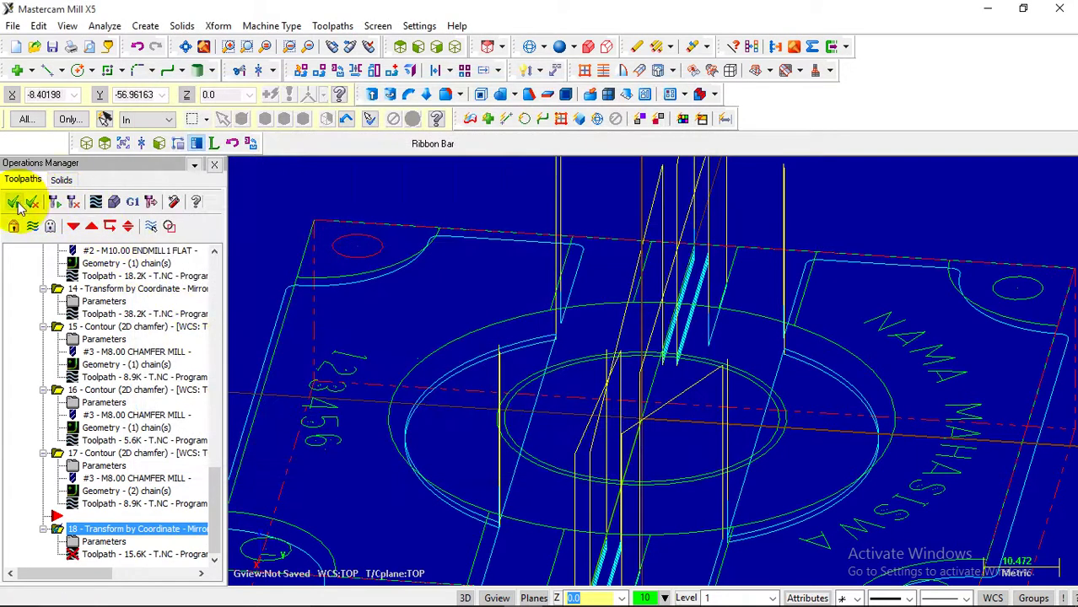
left_click(54, 203)
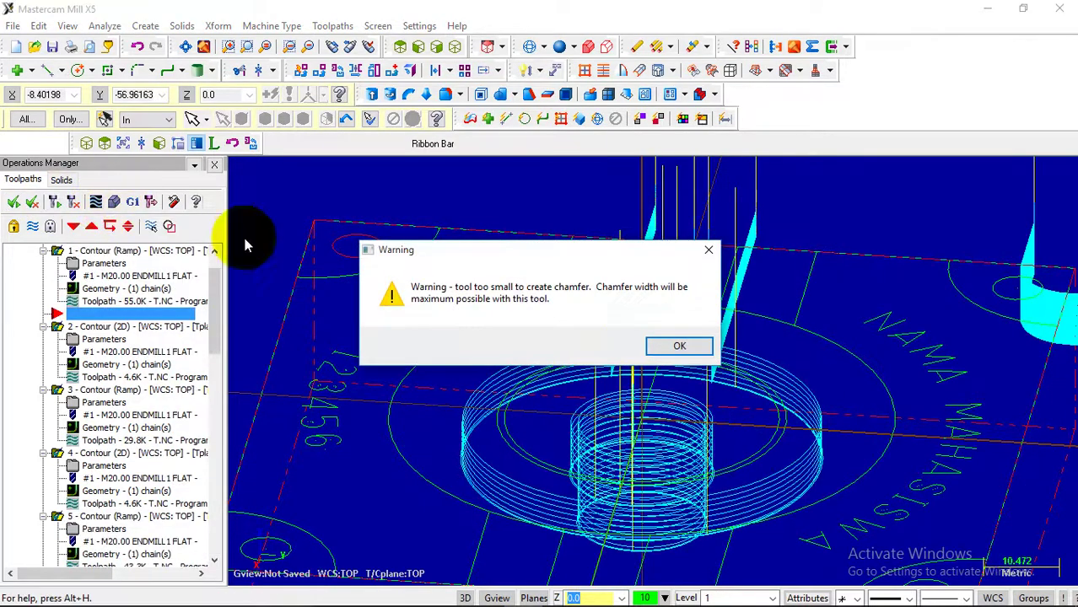
left_click(646, 349)
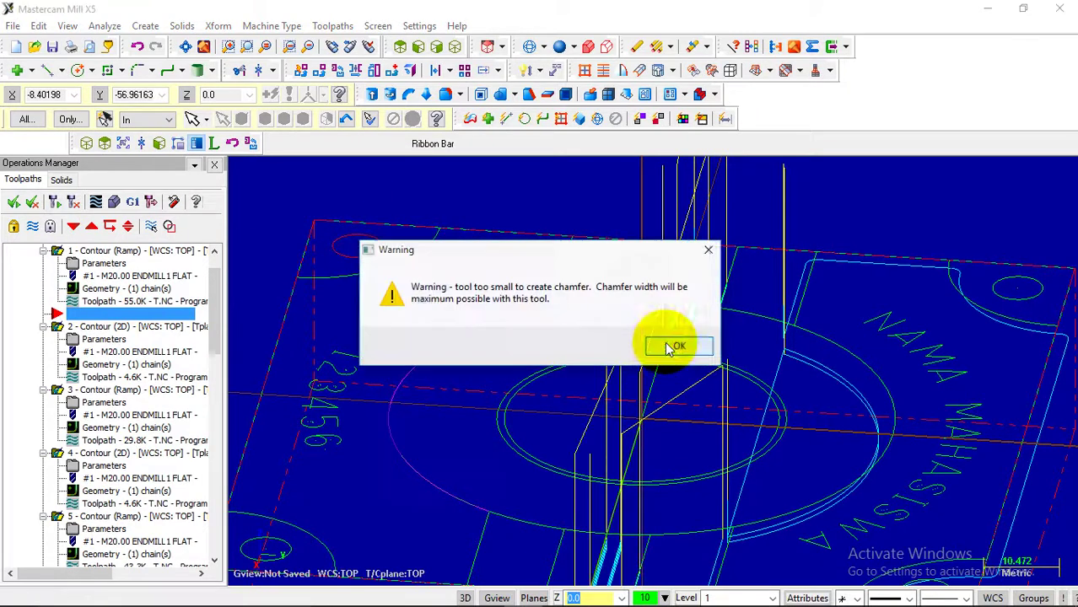
left_click(669, 344)
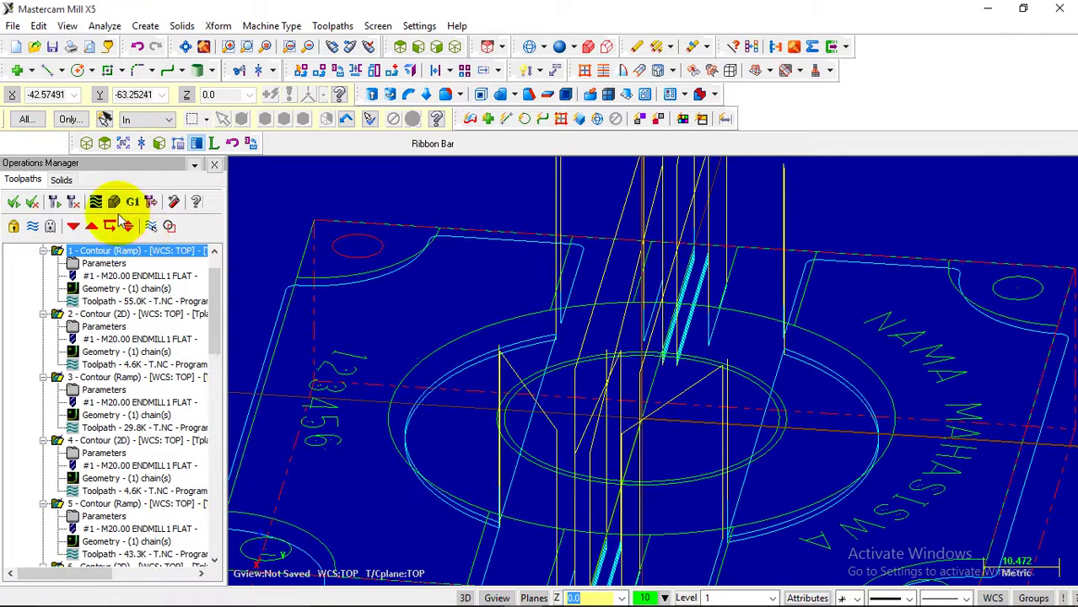
- Verify all operations again and examine the mirrored chamfers on both sides of the narrow slot
left_click(113, 202)
left_click(137, 97)
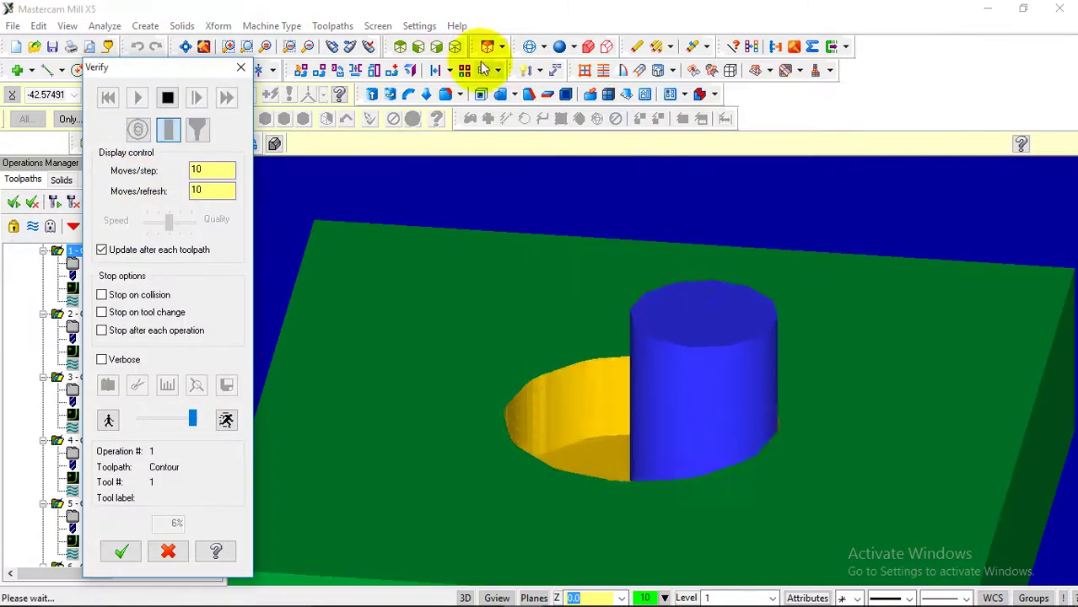
left_click(455, 47)
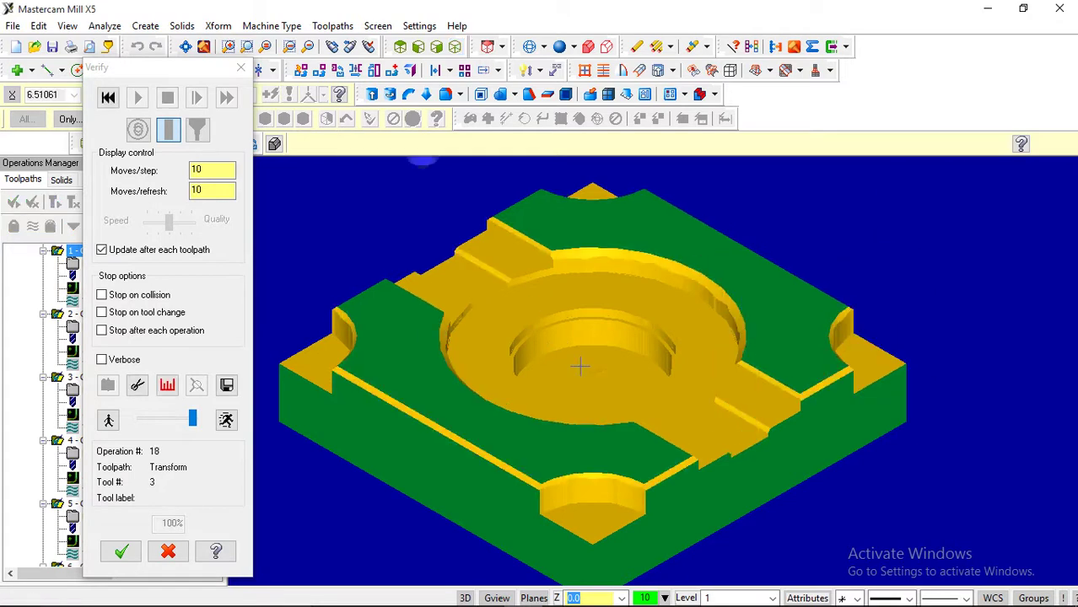
middle_click_drag(580, 365, 578, 408)
scroll(578, 408, "up", 5)
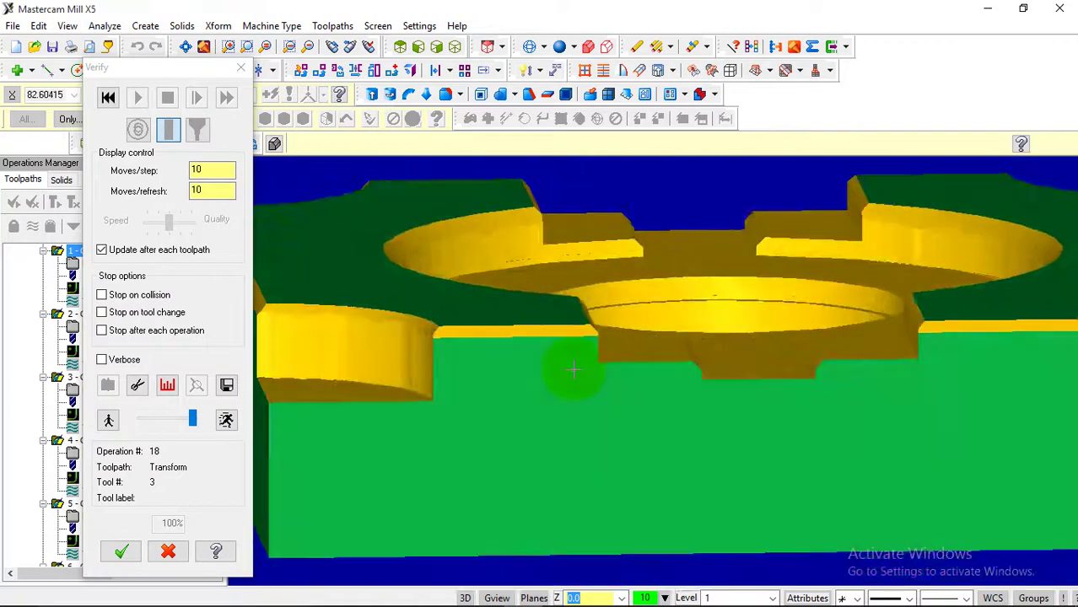
middle_click_drag(573, 369, 437, 387)
scroll(693, 436, "down", 5)
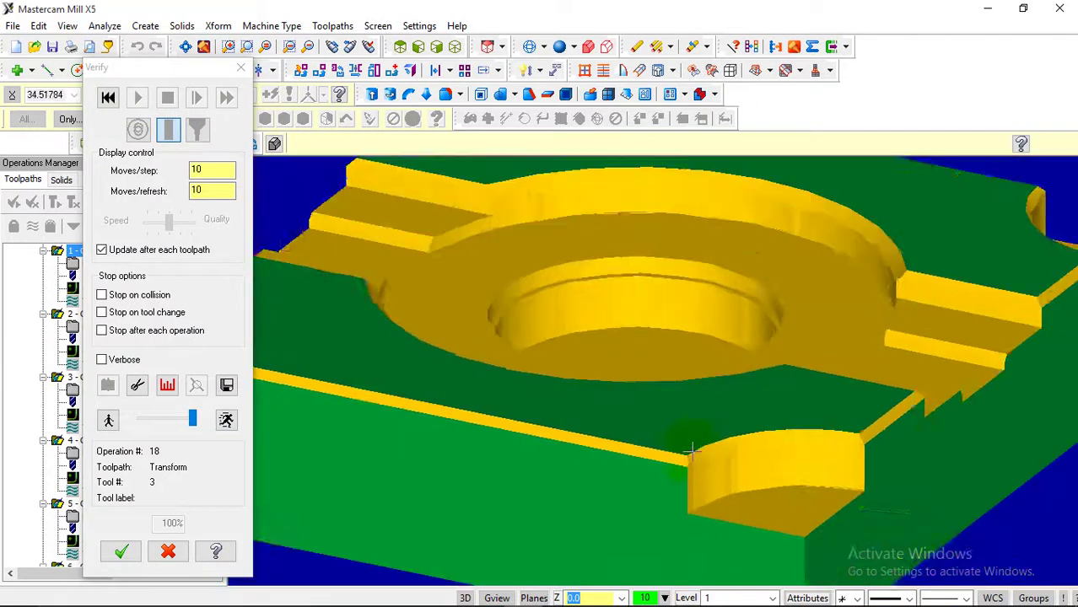
left_click(241, 68)
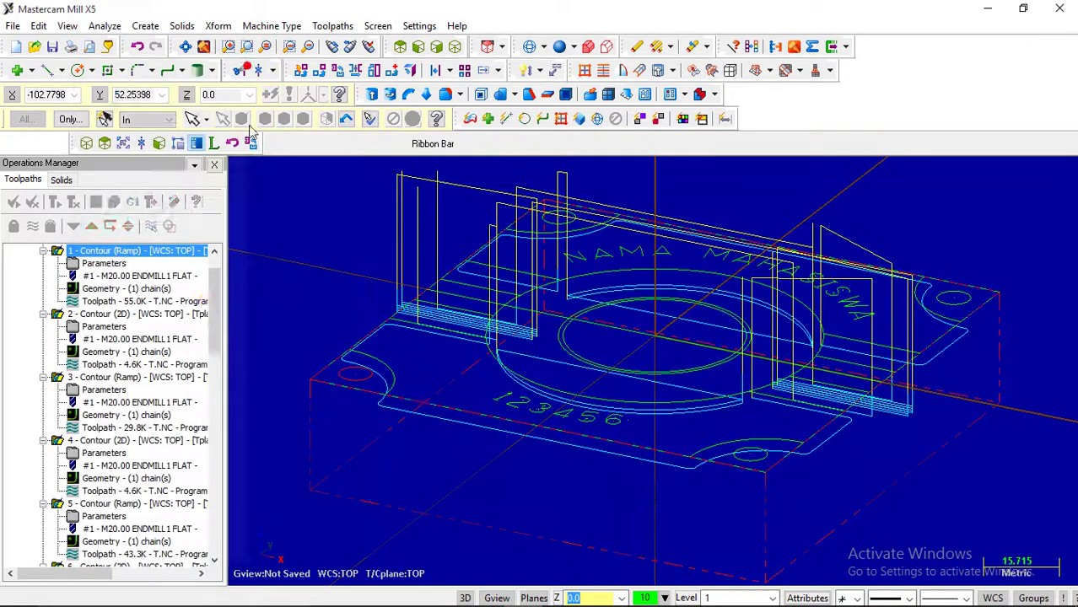
- Restore the top view and move the operation insertion point to after mirror transform operation 18
left_click(400, 46)
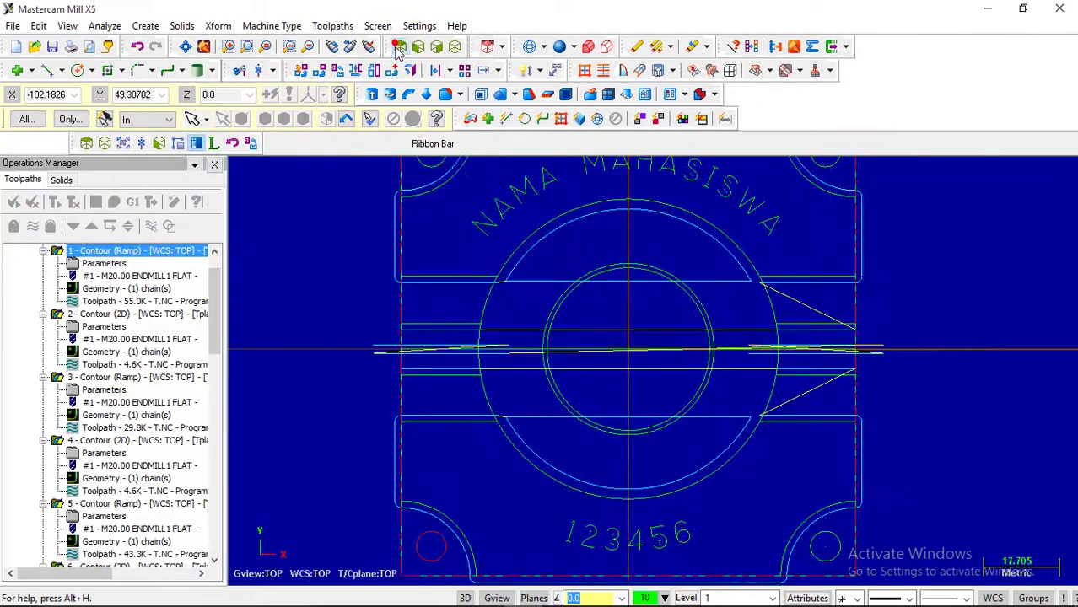
scroll(472, 354, "down", 1)
scroll(458, 396, "up", 2)
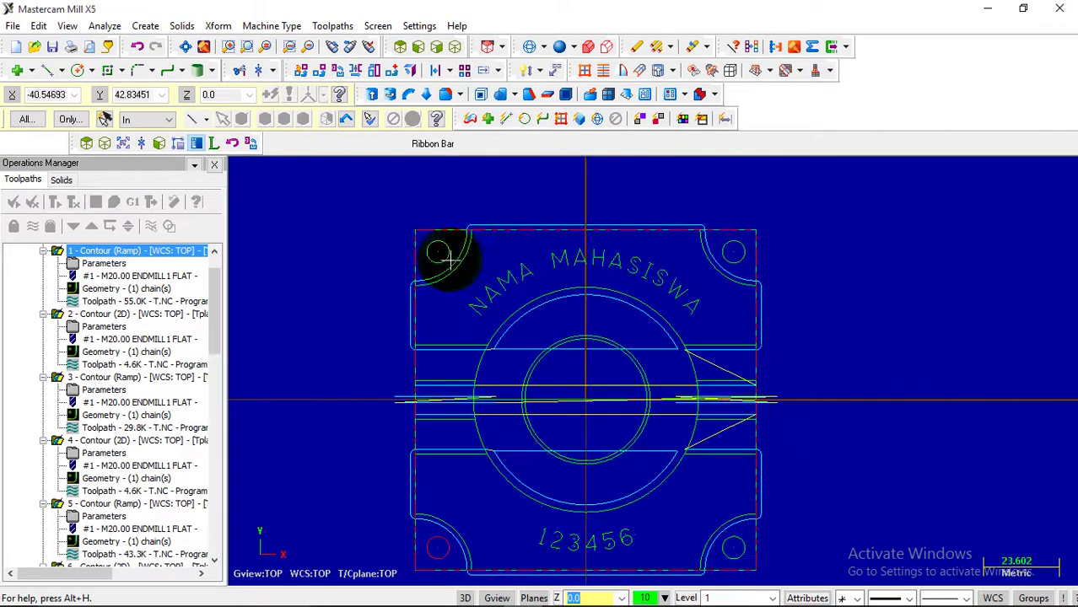
left_click_drag(217, 336, 212, 531)
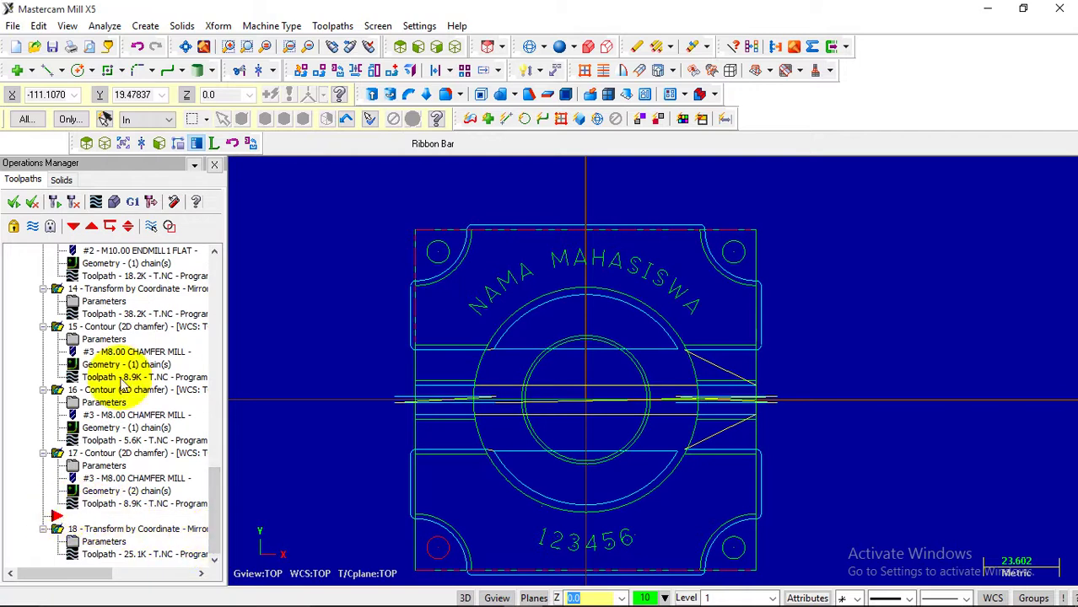
left_click(82, 227)
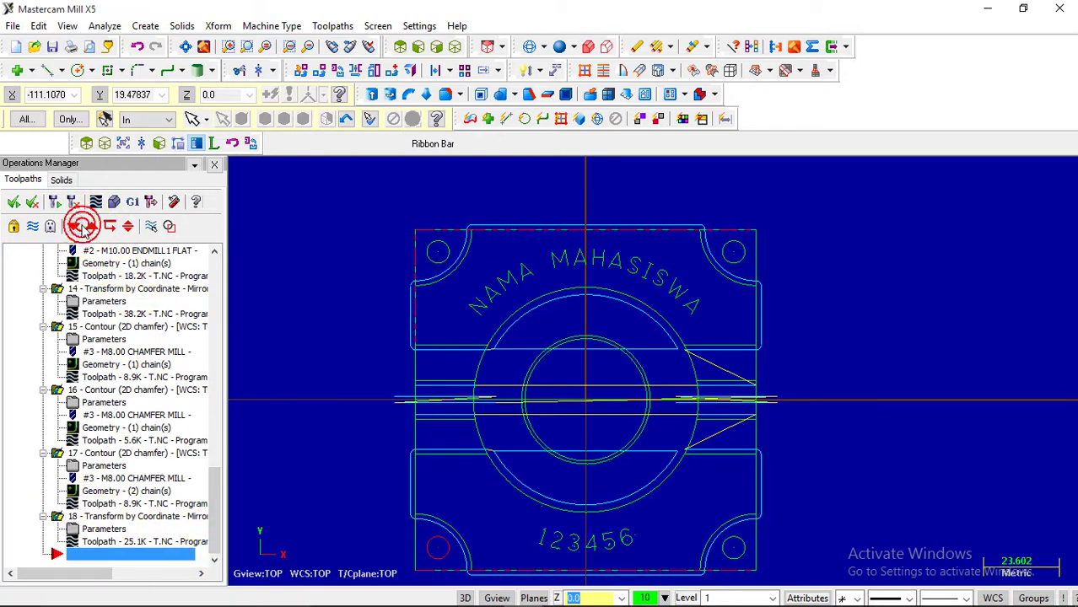
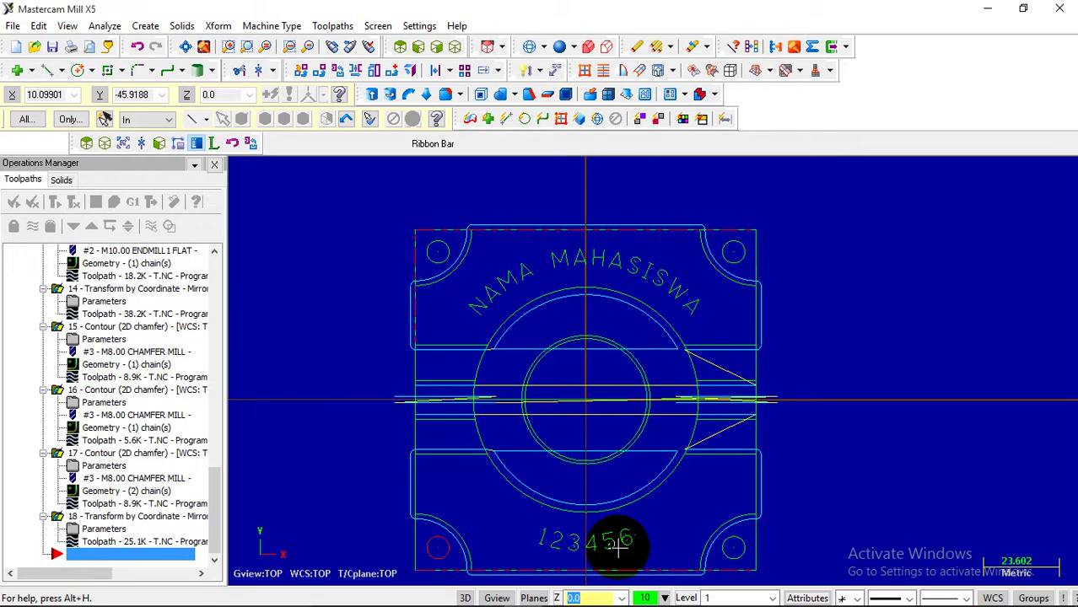
- Start a contour toolpath with single-entity chaining and select the strokes of the N in NAMA
left_click(342, 27)
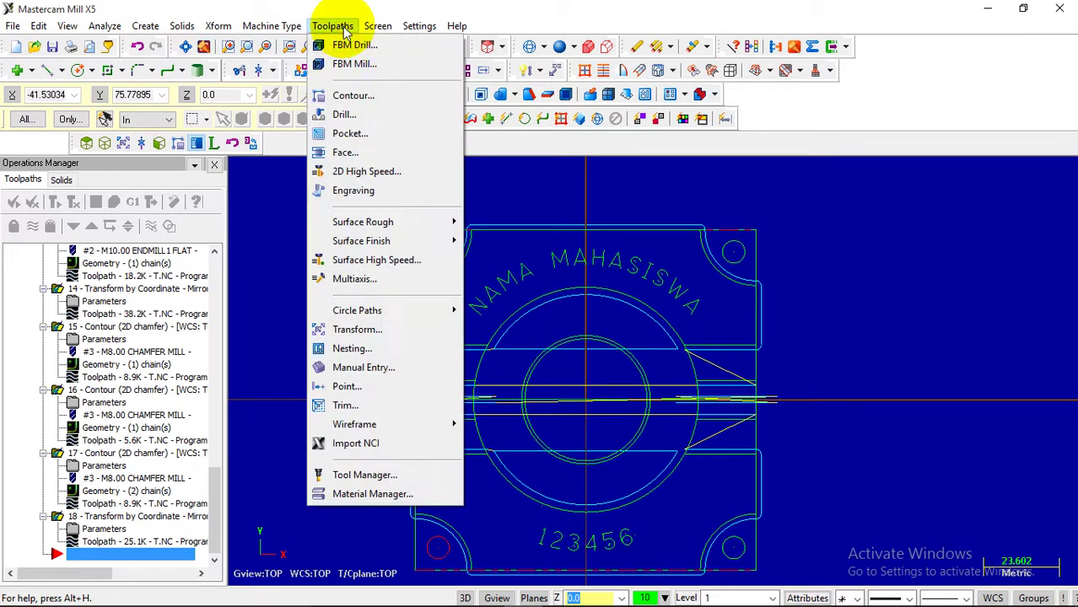
left_click(350, 97)
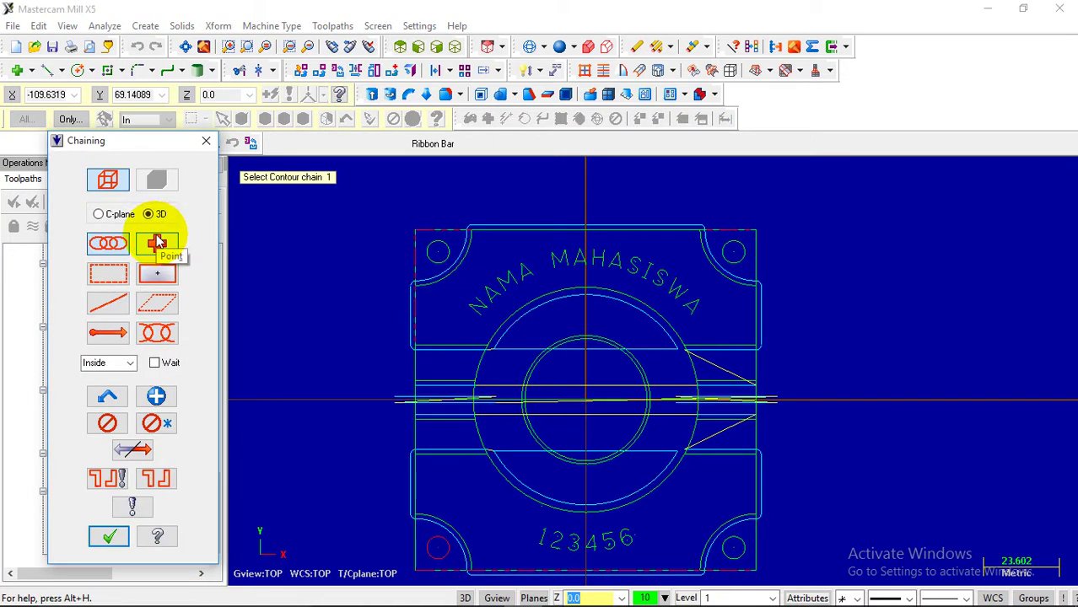
left_click(117, 306)
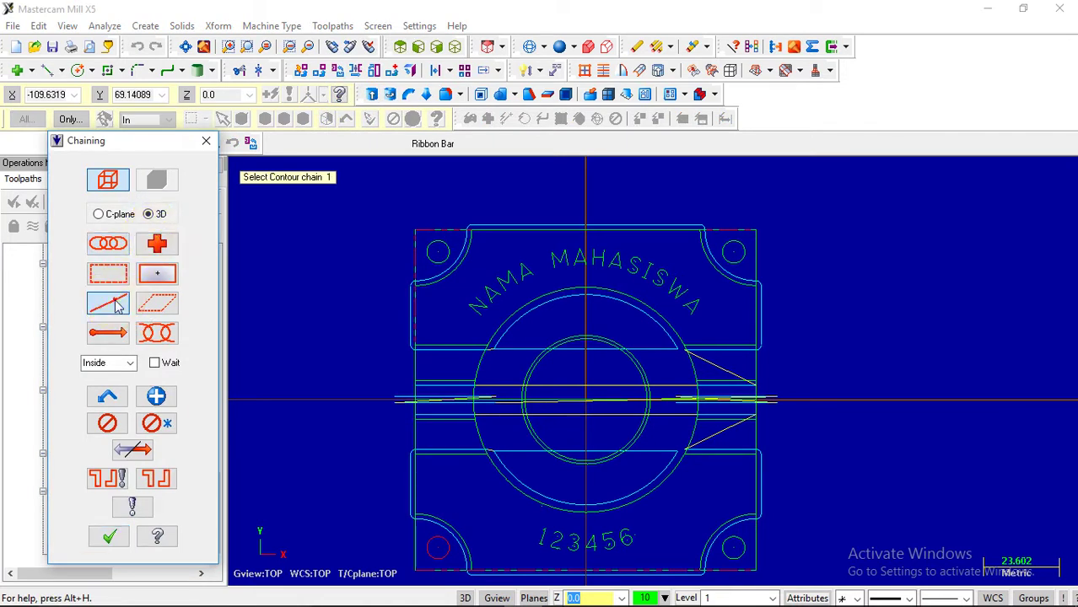
scroll(429, 275, "up", 1)
scroll(505, 334, "up", 5)
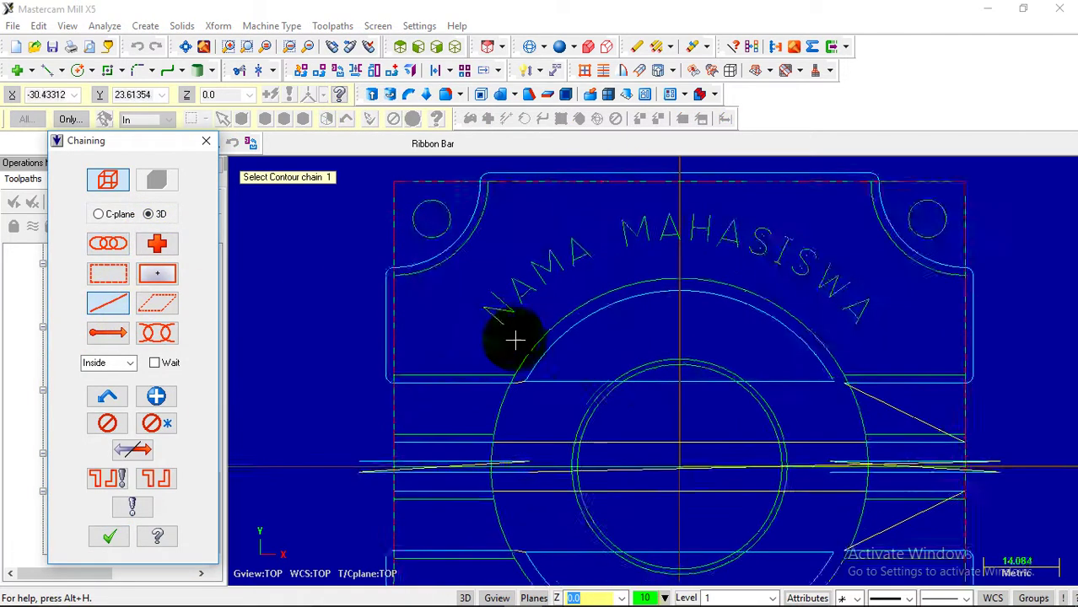
left_click(477, 300)
left_click(456, 257)
- Add the strokes of the first A in NAMA as contour chains, reversing the direction of its first stroke
left_click(528, 237)
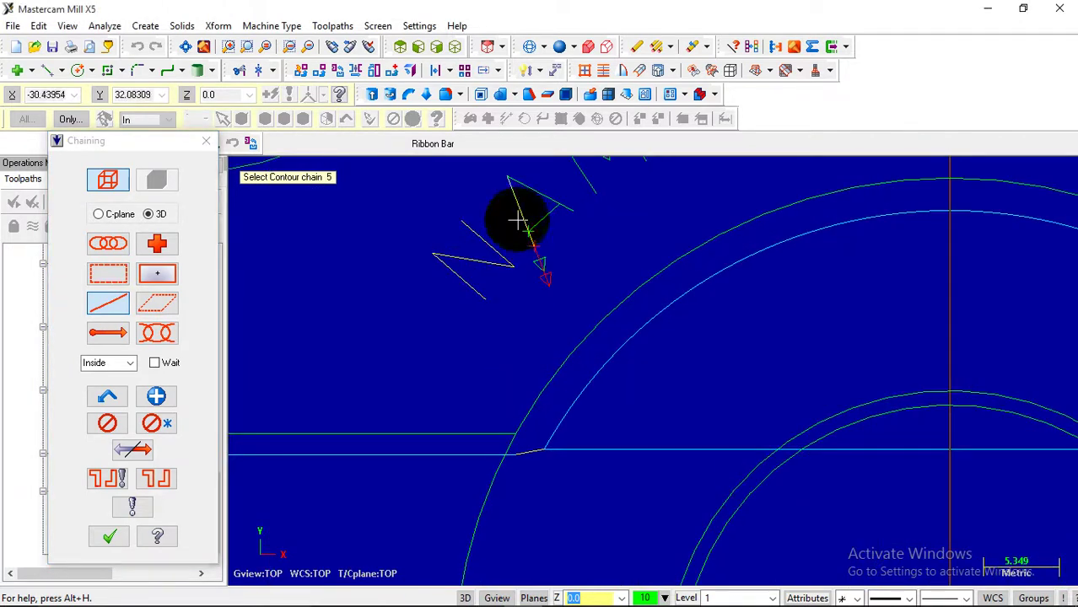
left_click(132, 449)
left_click(513, 207)
scroll(516, 180, "up", 5)
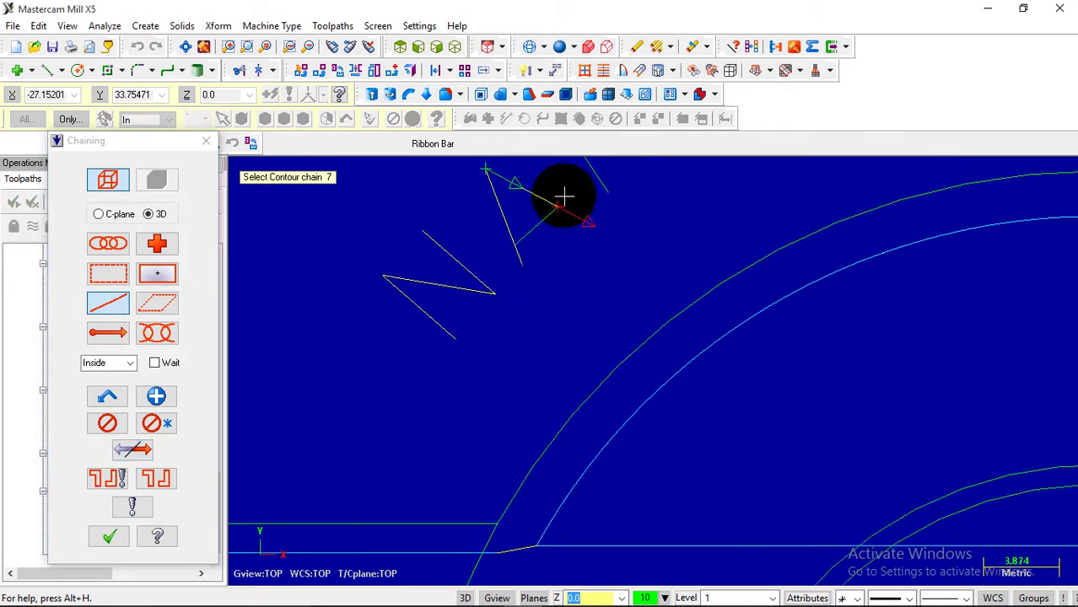
left_click(548, 220)
- Add the strokes of the M in NAMA to the contour chain selection
scroll(519, 367, "down", 3)
left_click(563, 270)
left_click(549, 220)
left_click(597, 188)
left_click(667, 228)
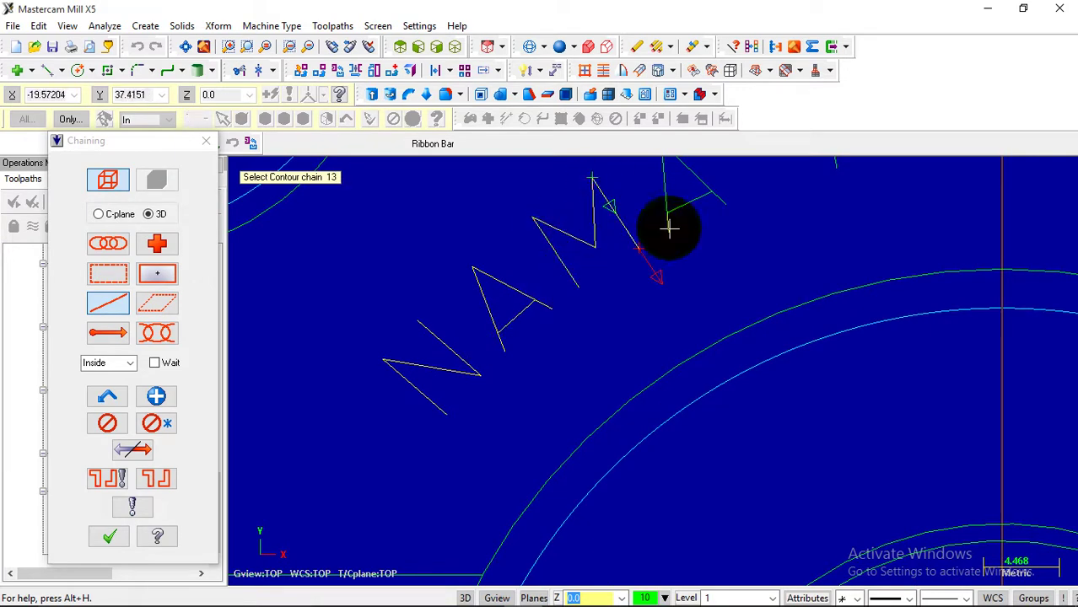
- Add the strokes and crossbar of the last A in NAMA to the contour chains
scroll(661, 186, "down", 2)
left_click(696, 181)
scroll(711, 224, "up", 2)
scroll(711, 224, "up", 3)
left_click(715, 270)
- Select the strokes of the M and first A in MAHASISWA as contour chains
scroll(589, 431, "down", 4)
left_click(797, 310)
left_click(850, 247)
left_click(871, 238)
left_click(934, 300)
left_click(993, 253)
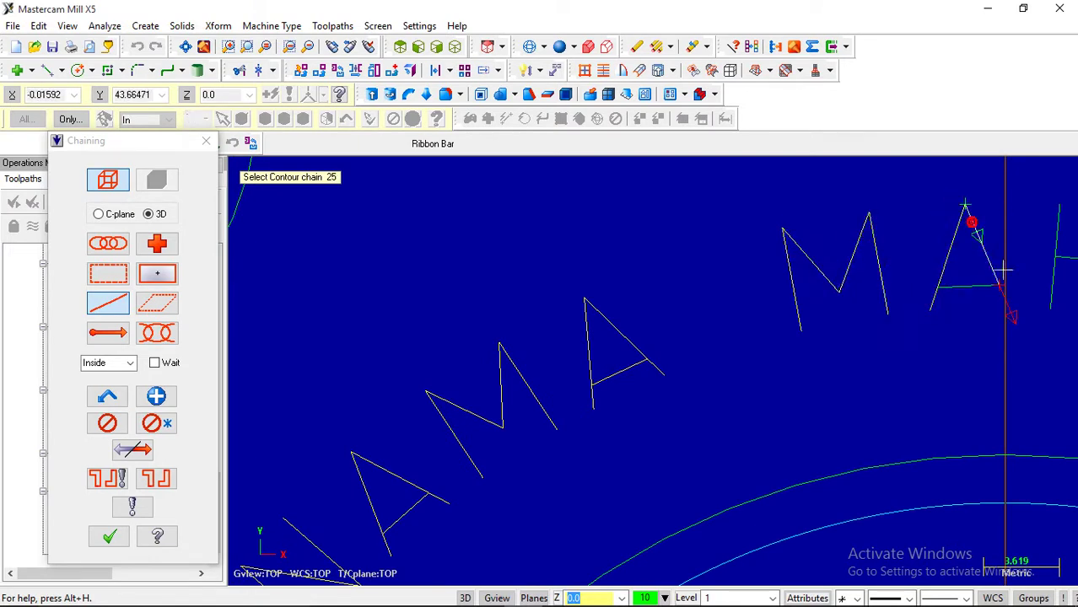
scroll(982, 291, "up", 1)
- Select the vertical strokes and crossbar of the H in MAHASISWA as contour chains
left_click(952, 302)
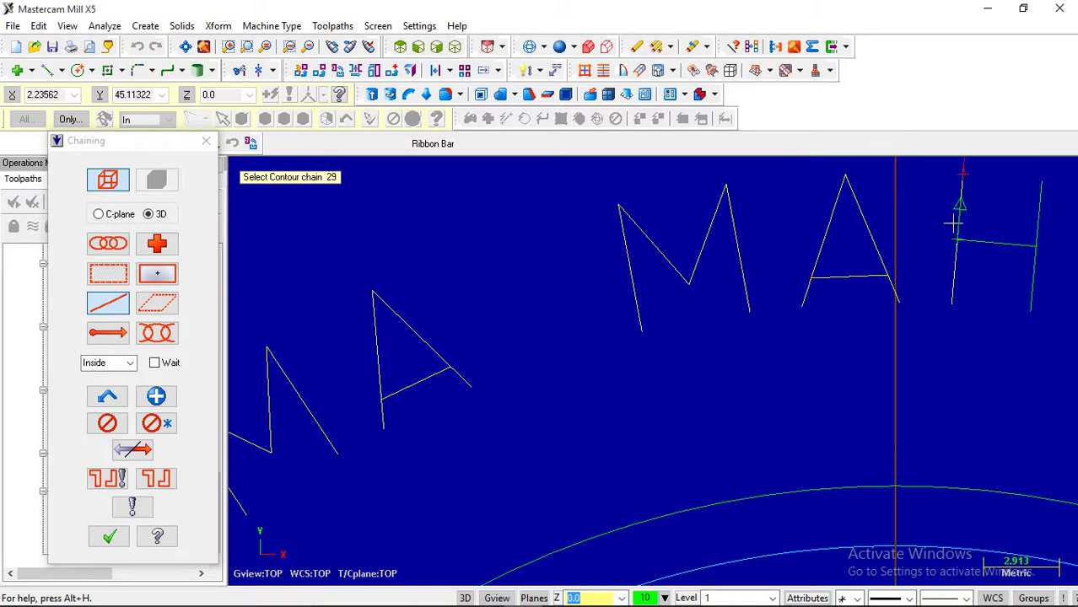
left_click(1034, 193)
left_click(1036, 257)
scroll(570, 443, "down", 1)
- Select both legs and the crossbar of the A following the H in MAHASISWA
scroll(764, 392, "up", 1)
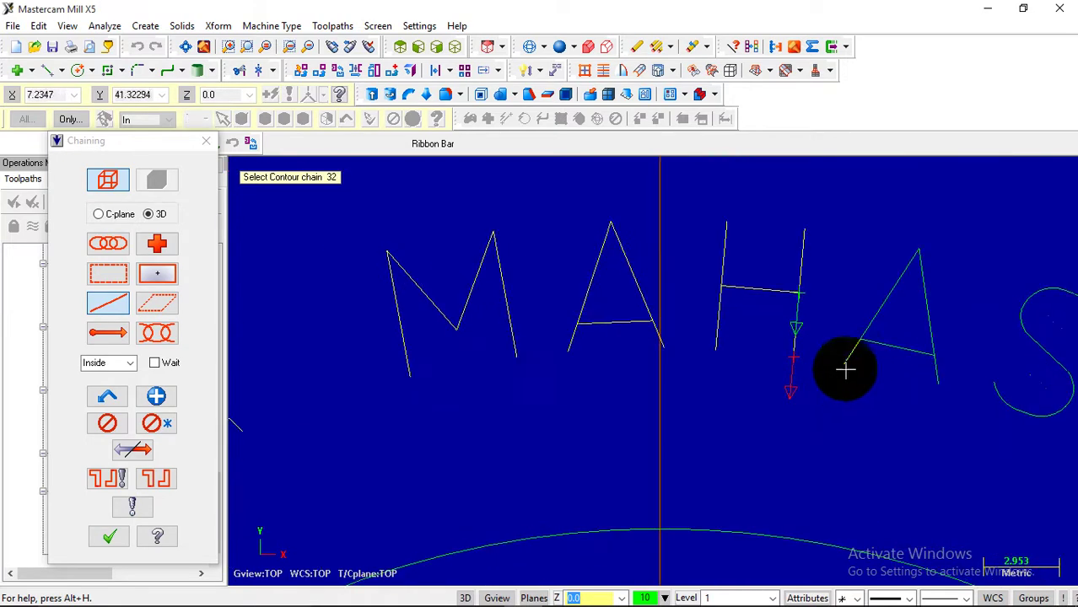
left_click(853, 353)
left_click(925, 267)
scroll(943, 350, "up", 2)
left_click(939, 361)
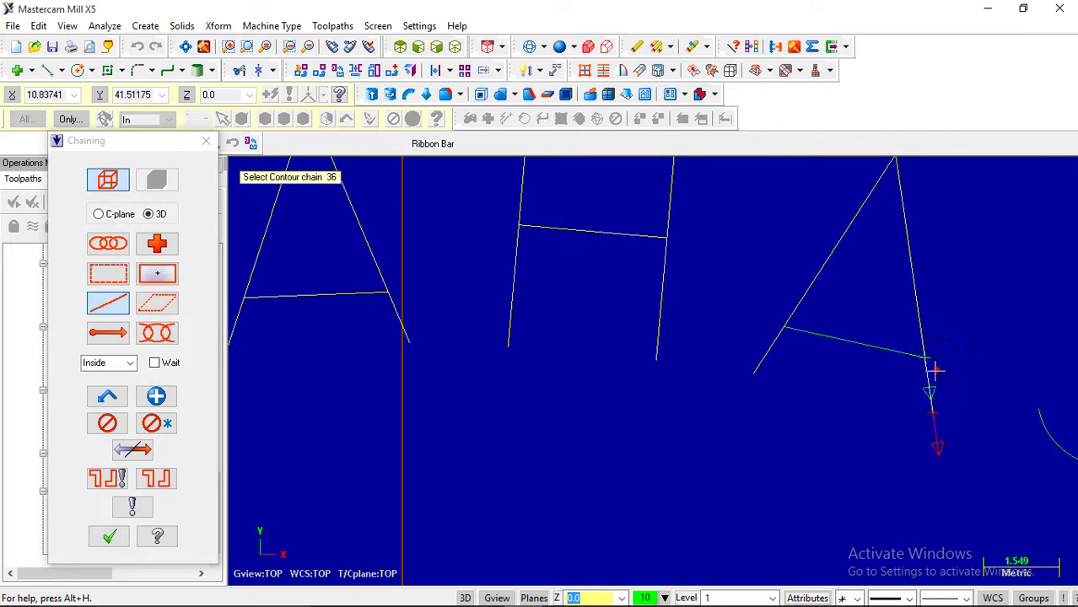
left_click(906, 363)
- Chain the arcs and connecting segments of the first S in MAHASISWA from its lower end to its upper end
scroll(753, 414, "down", 2)
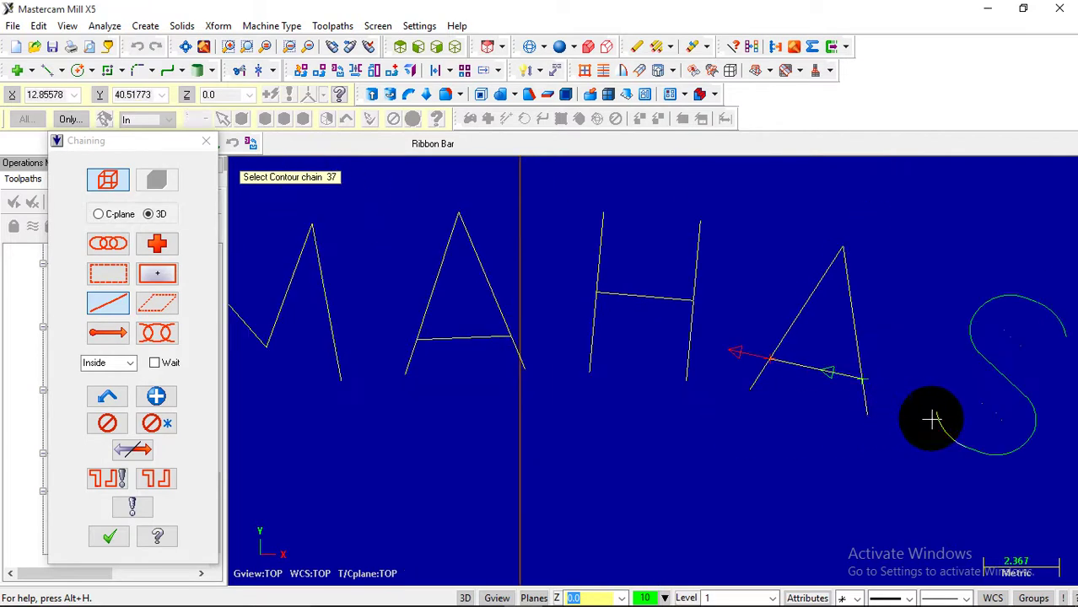
left_click(932, 419)
left_click(992, 461)
left_click(1037, 423)
left_click(1021, 386)
left_click(974, 337)
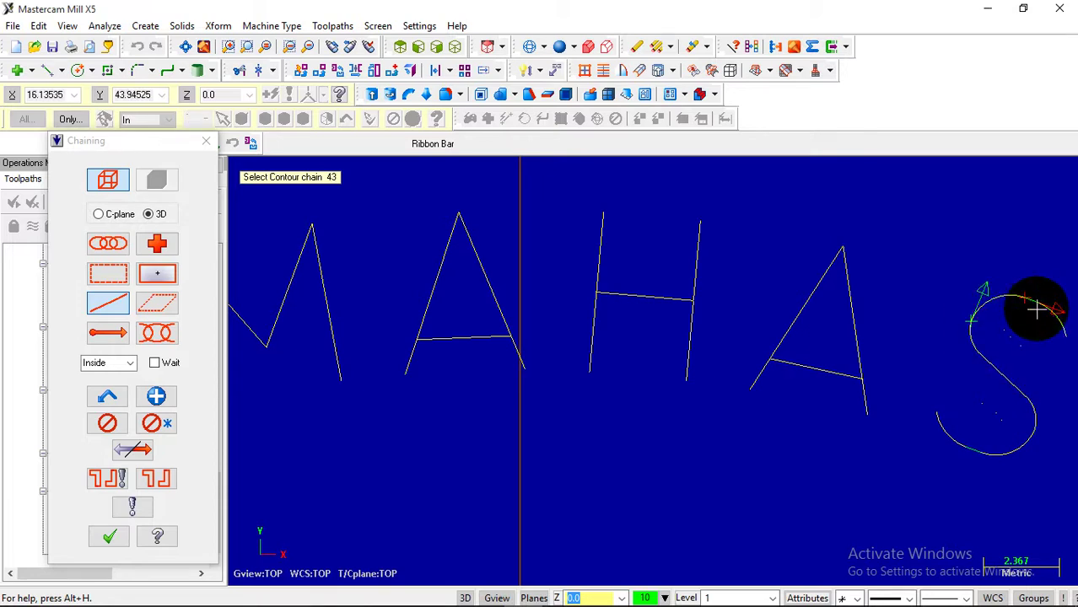
middle_click_drag(1022, 297, 966, 363)
scroll(966, 362, "up", 5)
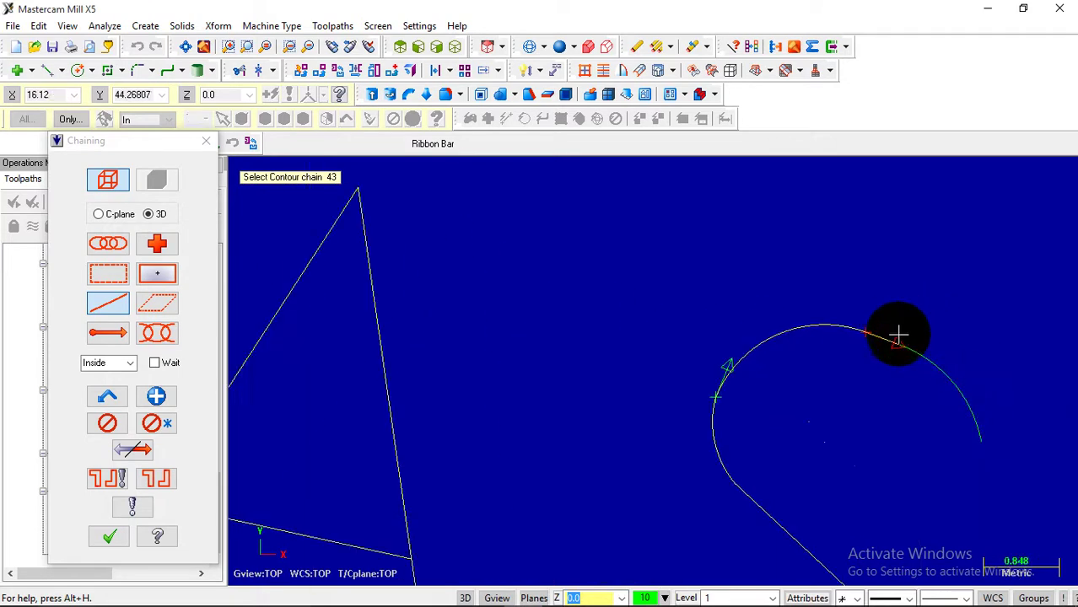
left_click(878, 326)
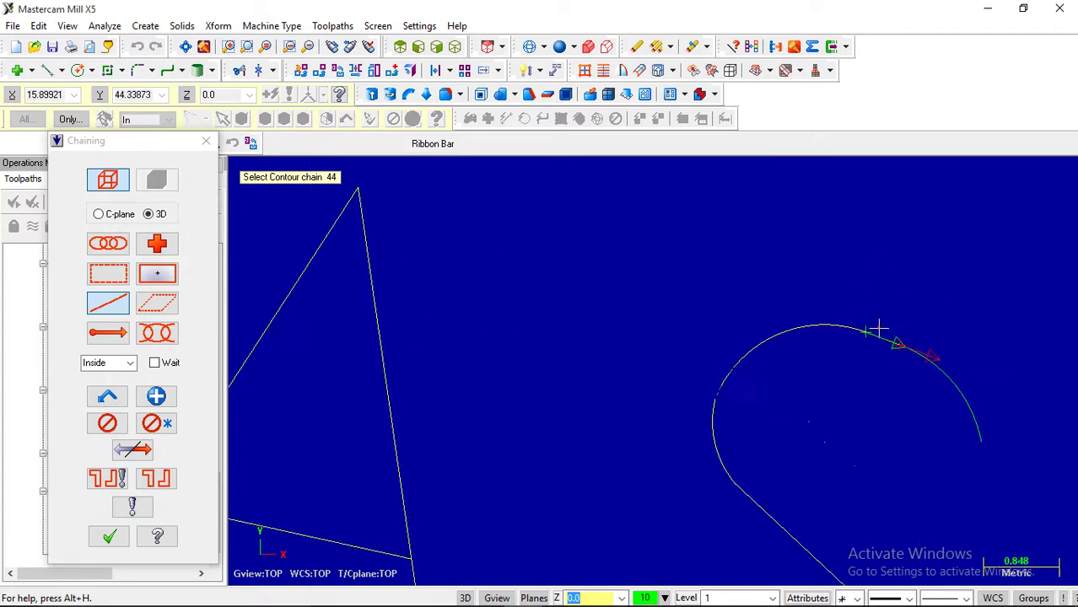
left_click(922, 341)
- Select the stem and both serifs of the I in MAHASISWA as contour chains
scroll(849, 356, "down", 3)
scroll(811, 395, "down", 1)
left_click(997, 413)
left_click(1024, 430)
left_click(995, 428)
scroll(935, 498, "down", 1)
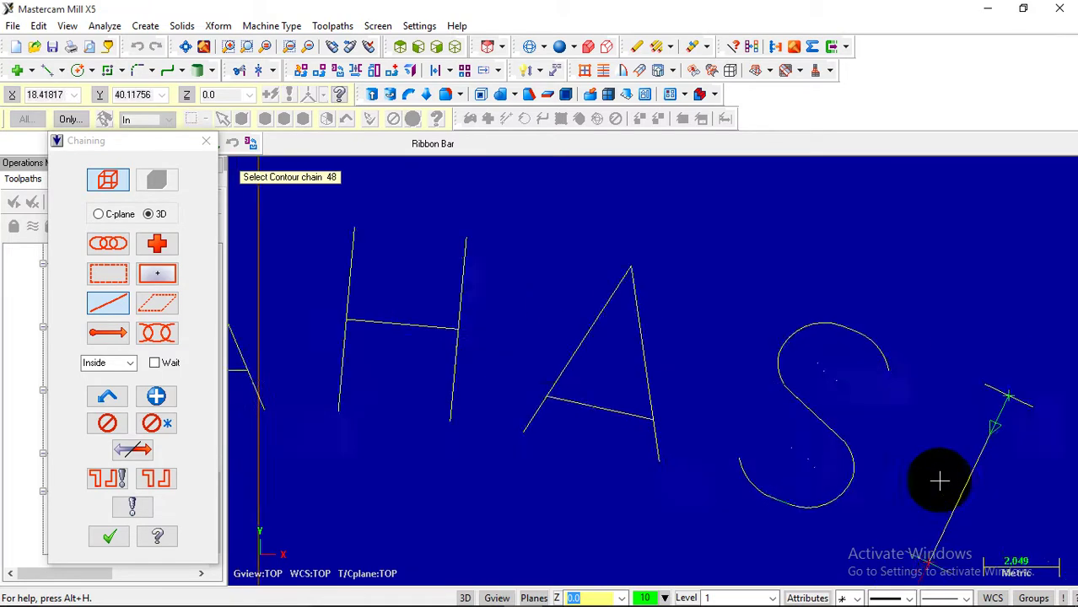
scroll(940, 487, "down", 2)
scroll(936, 544, "up", 5)
left_click(950, 488)
- Chain the lower curve, diagonal and upper curve of the second S in MAHASISWA
scroll(797, 447, "down", 7)
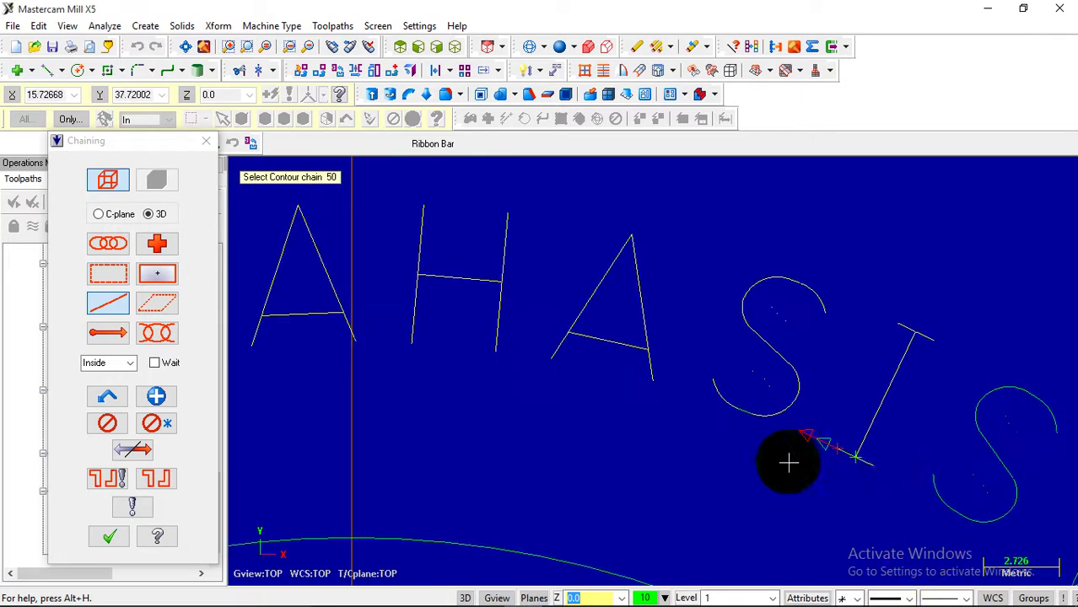
left_click(931, 504)
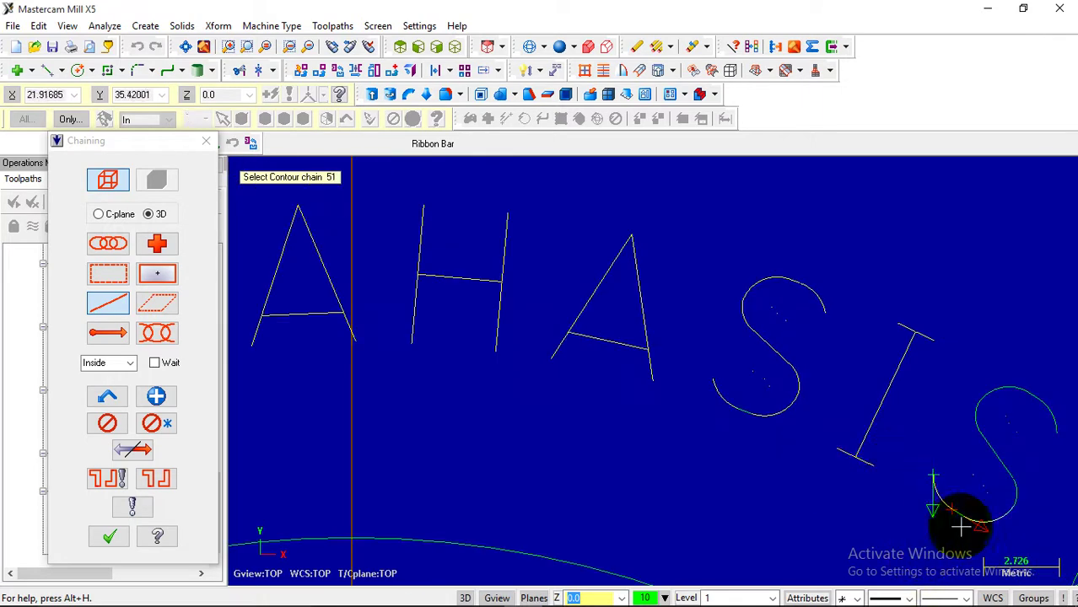
scroll(951, 518, "up", 8)
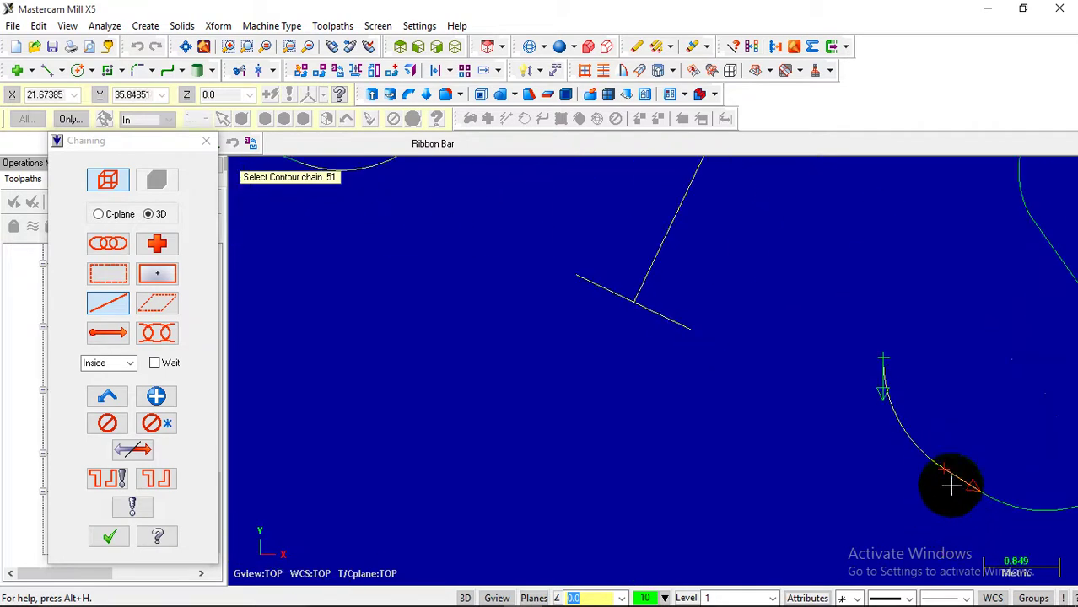
left_click(950, 485)
left_click(993, 507)
scroll(801, 479, "down", 3)
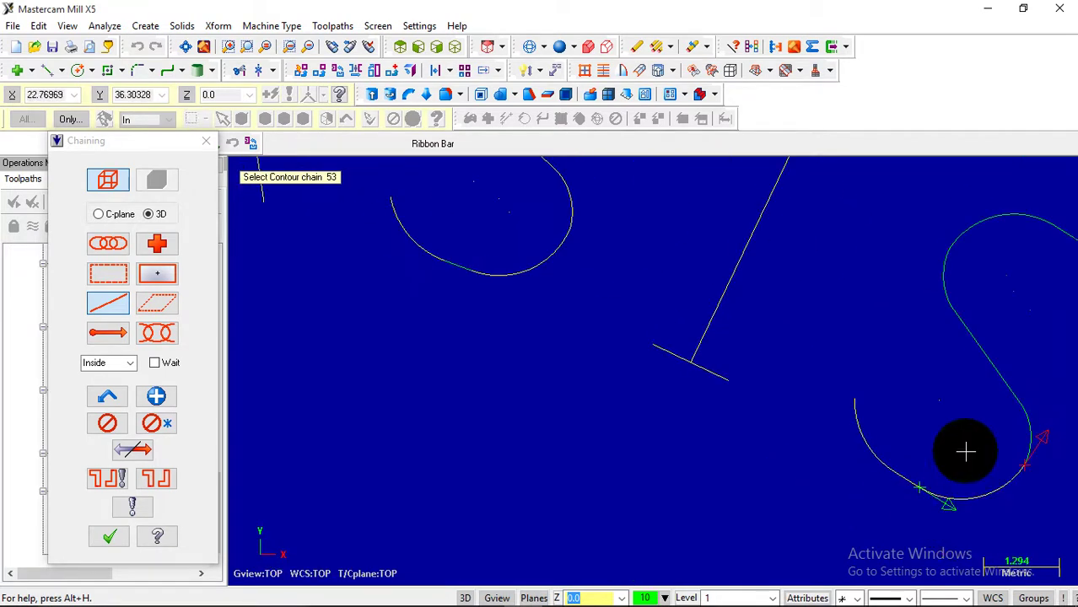
left_click(996, 397)
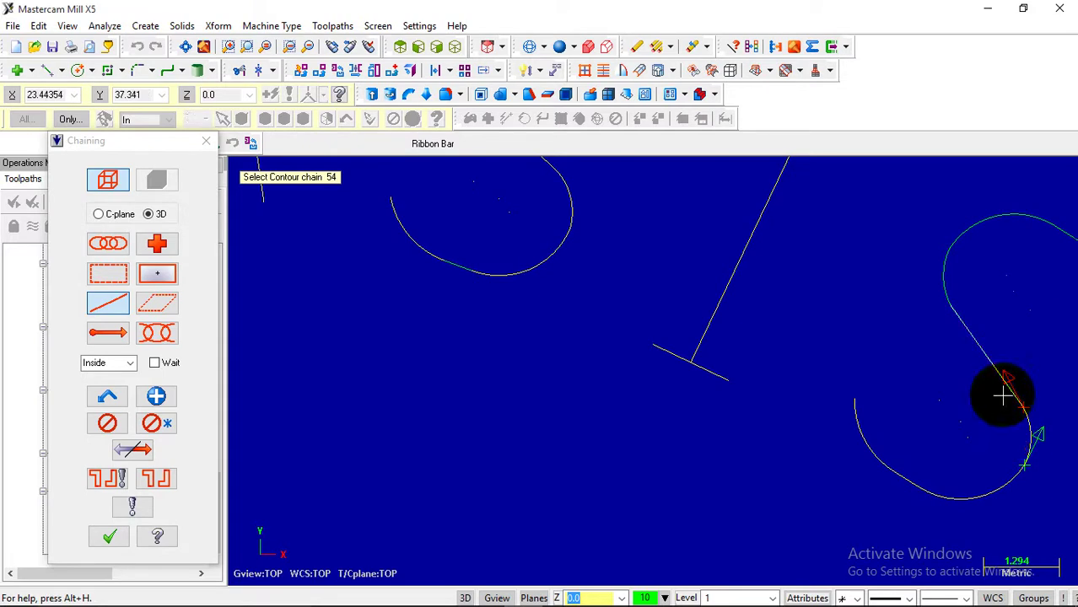
left_click(925, 297)
left_click(955, 241)
- Finish chaining the upper end of the second S, reversing the short segment's direction before adding the final arc
scroll(657, 442, "down", 2)
scroll(838, 411, "up", 2)
scroll(969, 350, "up", 1)
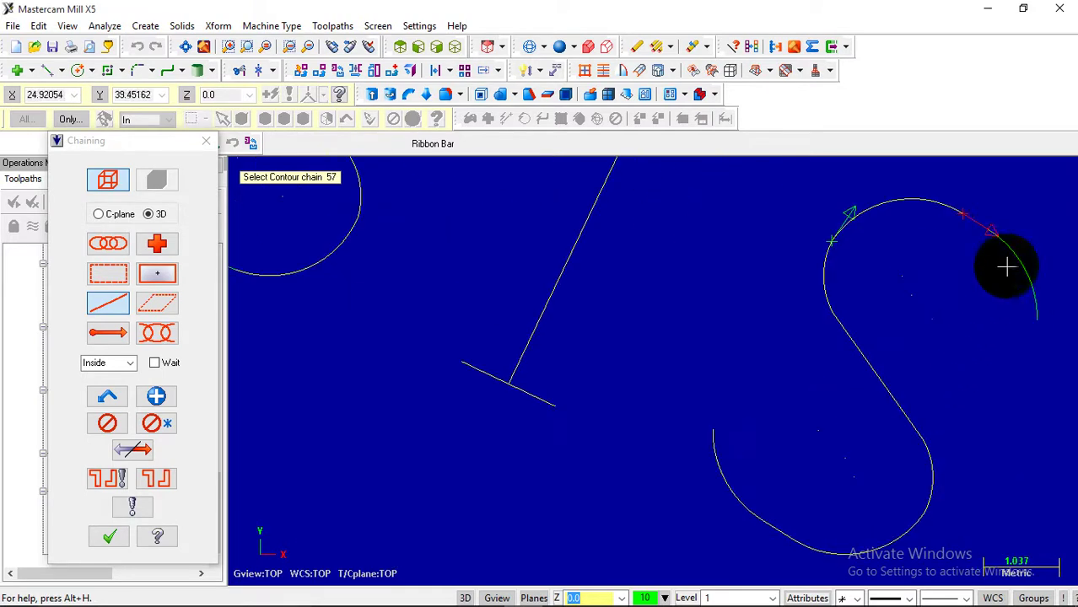
left_click(981, 215)
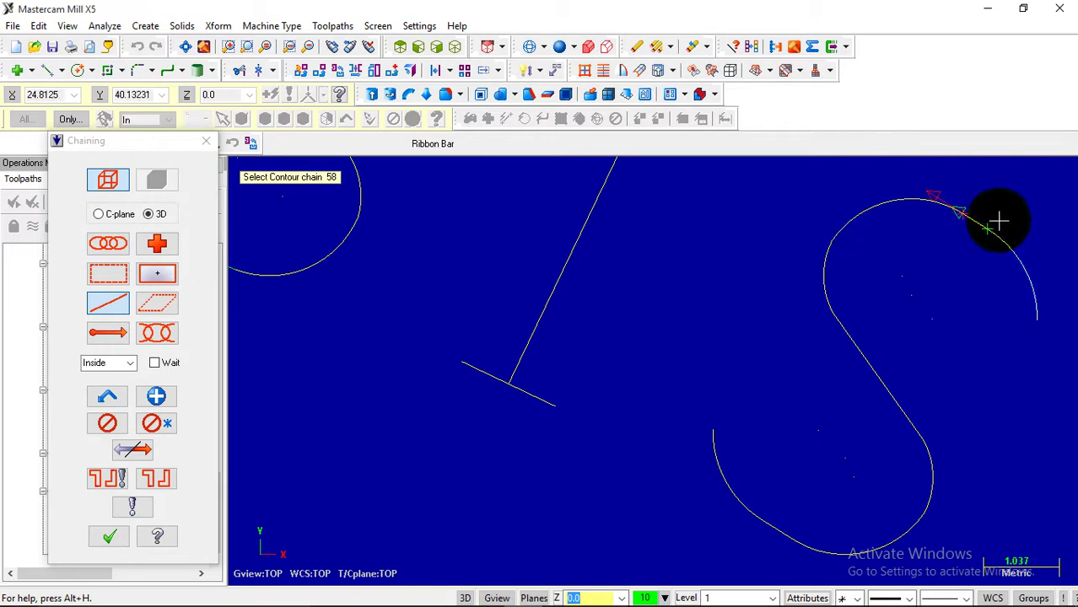
left_click(148, 450)
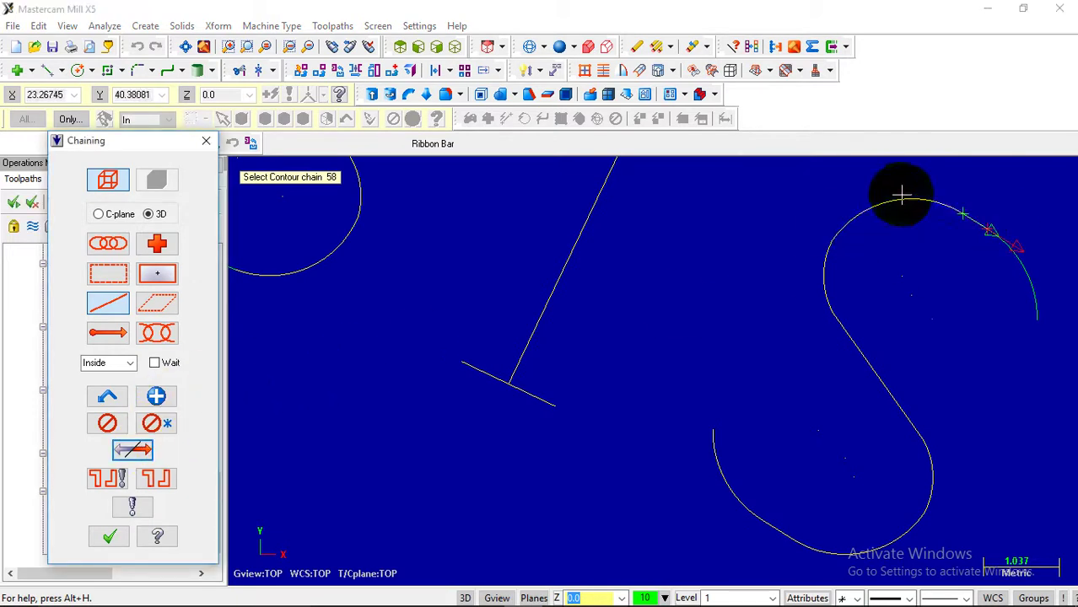
scroll(978, 202, "up", 1)
scroll(1017, 241, "up", 3)
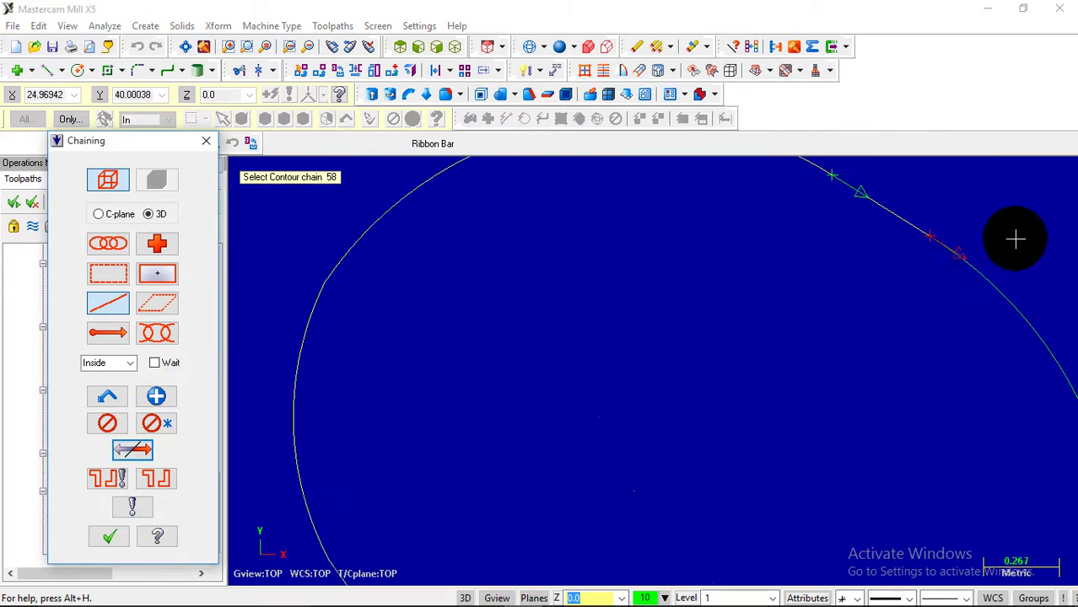
scroll(1004, 237, "up", 1)
scroll(933, 239, "down", 2)
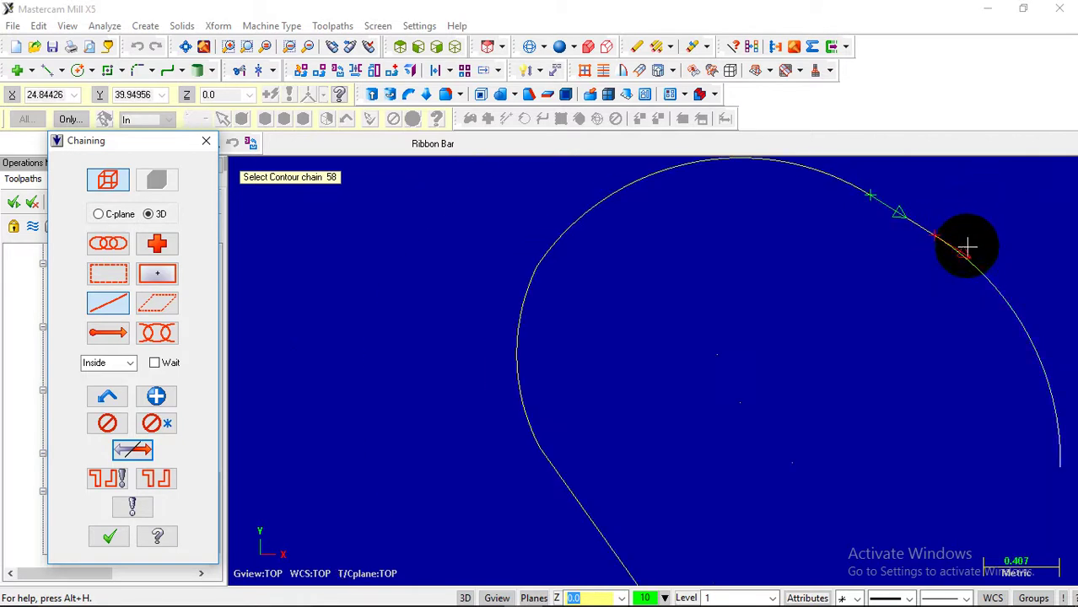
left_click(965, 247)
- Select the strokes of the W in MAHASISWA as contour chains
scroll(793, 325, "down", 4)
scroll(605, 276, "down", 1)
left_click(796, 349)
left_click(759, 469)
left_click(822, 506)
- Select both legs and the crossbar of the final A in MAHASISWA as contour chains
scroll(760, 356, "down", 1)
scroll(822, 497, "up", 1)
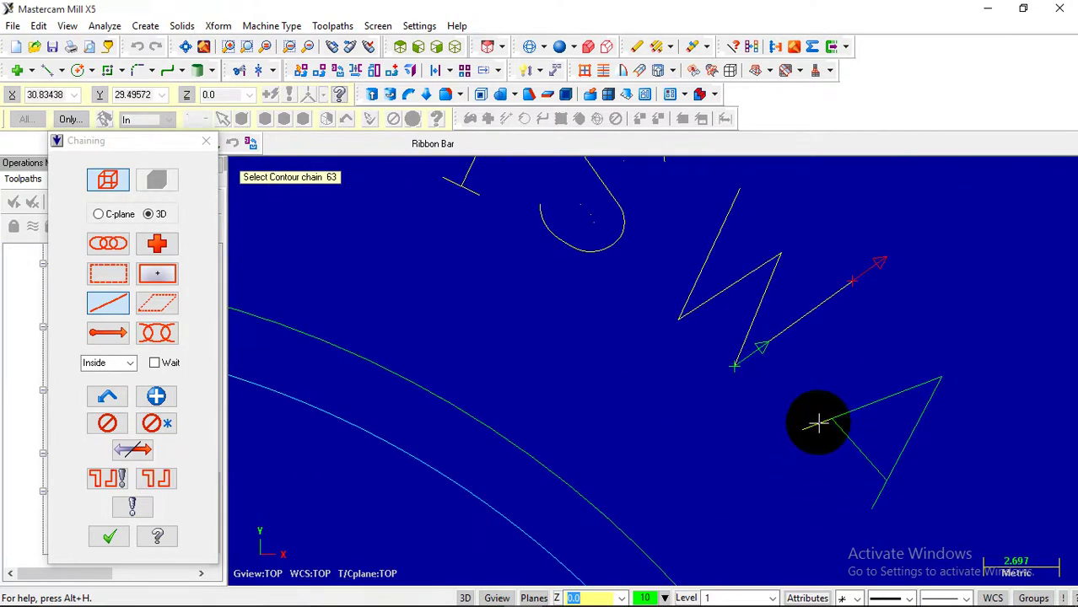
left_click(810, 424)
left_click(883, 488)
scroll(805, 413, "down", 1)
left_click(793, 409)
- Select the base, stem and flag of the digit 1 in the lower engraved number as contour chains
scroll(792, 408, "down", 4)
scroll(607, 548, "up", 5)
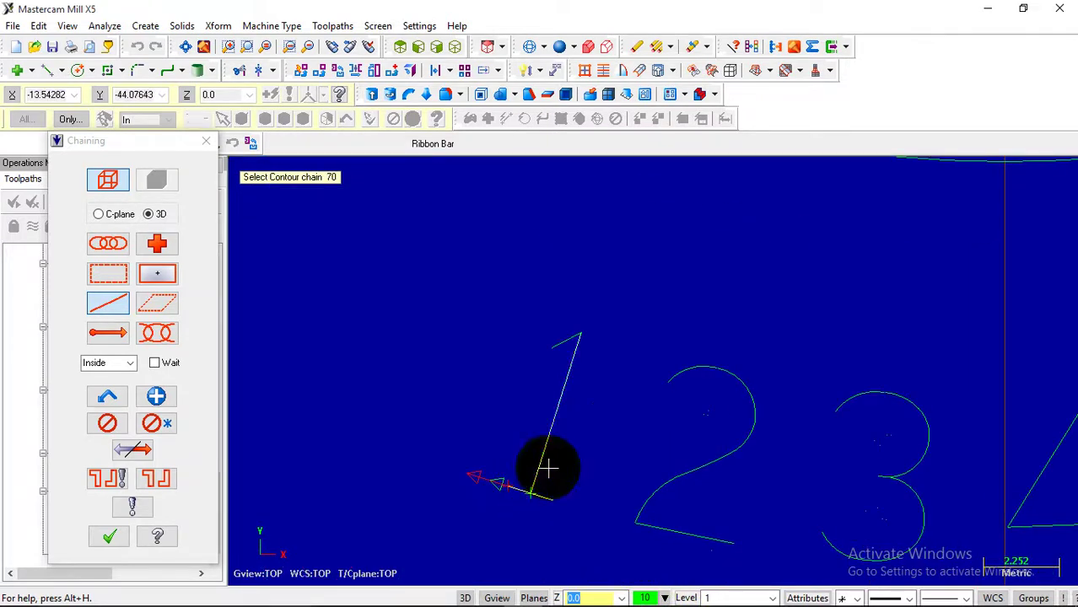
left_click(572, 330)
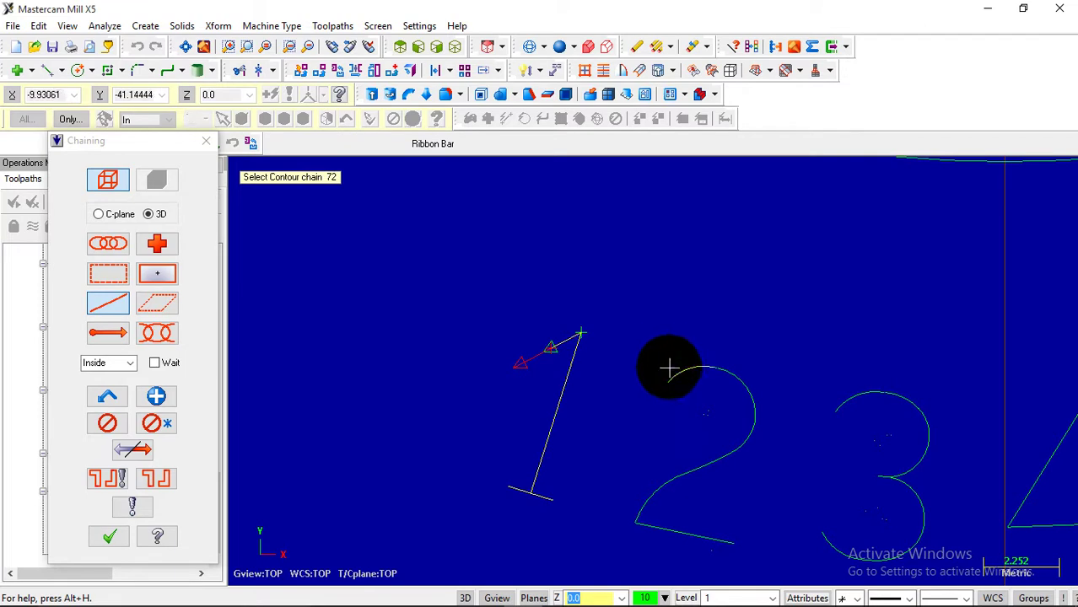
- Chain the segments of the digit 2 along its curve, reversing the direction of the segment below the upper arc
left_click(669, 370)
left_click(742, 370)
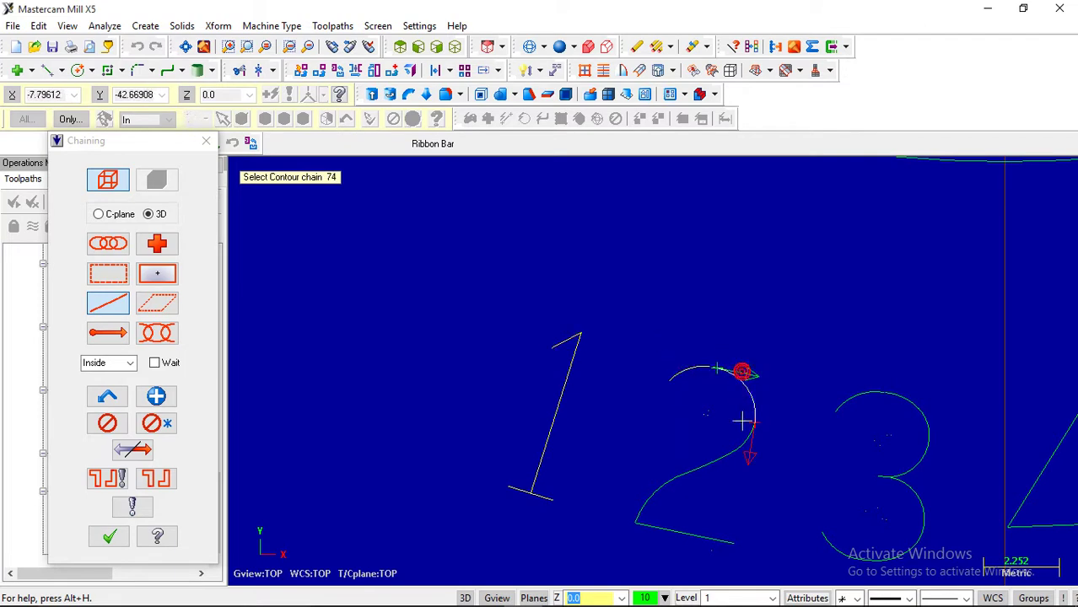
left_click(741, 436)
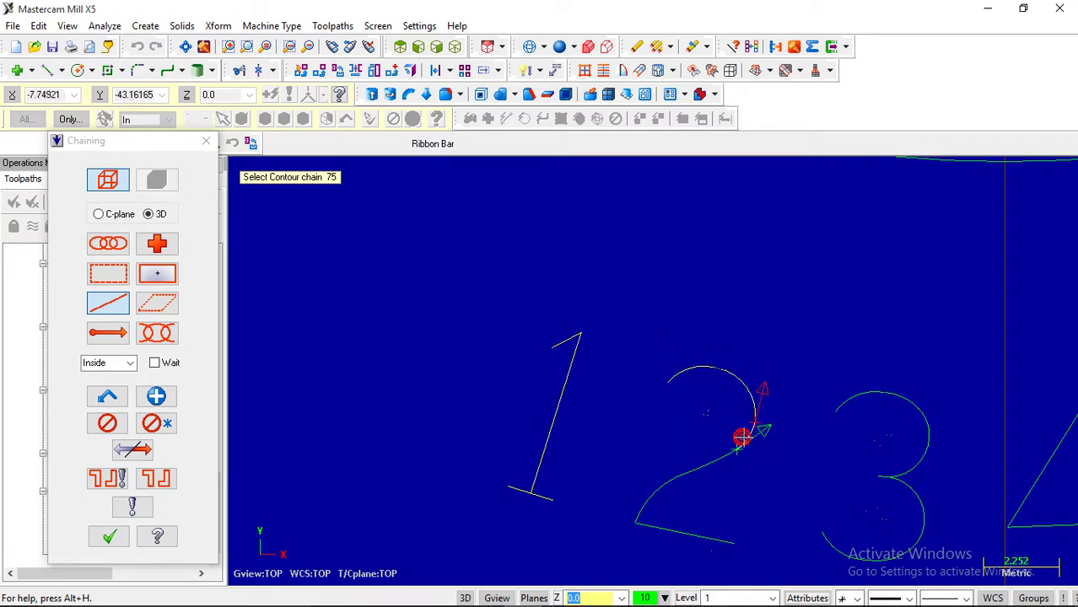
left_click(147, 454)
left_click(705, 452)
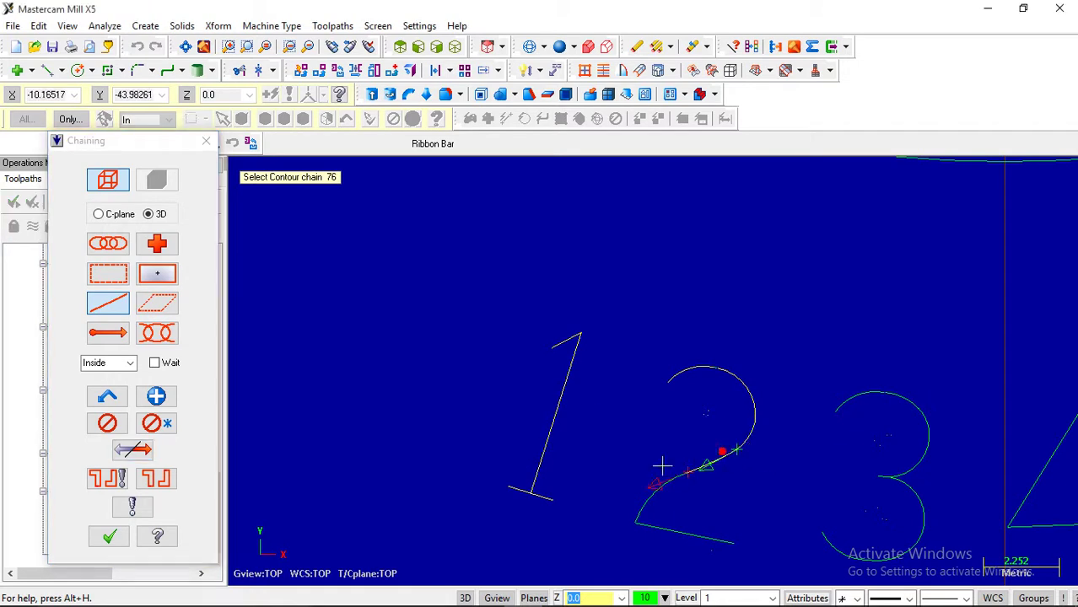
left_click(645, 531)
- Chain the remaining lower curve and base of the digit 2, plus the upper arc and middle stub of the digit 3
left_click(786, 463)
left_click(835, 408)
left_click(898, 393)
left_click(919, 422)
left_click(925, 447)
scroll(905, 494, "up", 5)
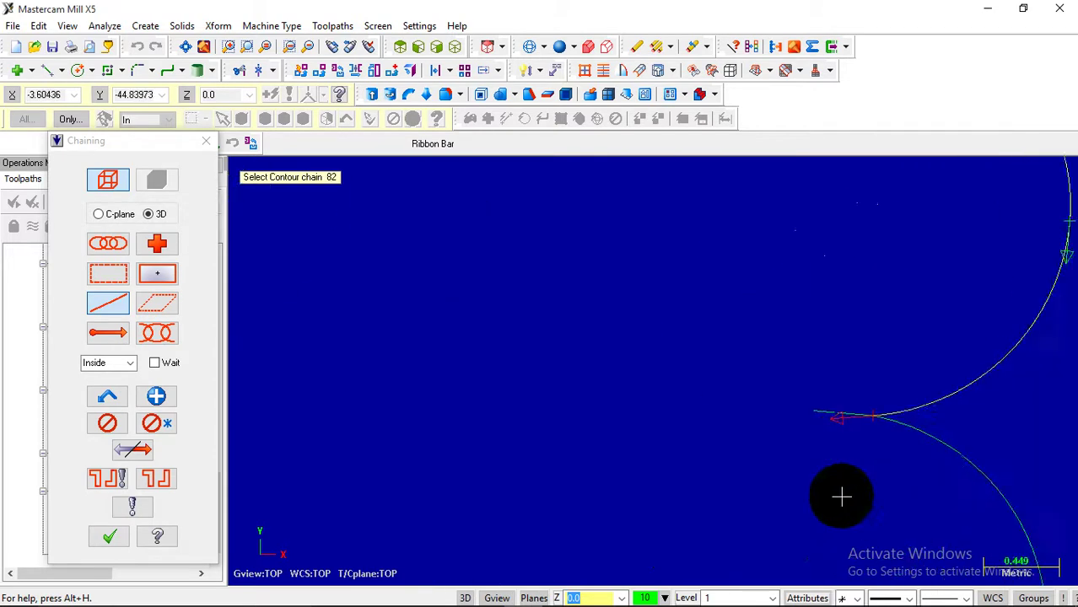
scroll(841, 498, "up", 2)
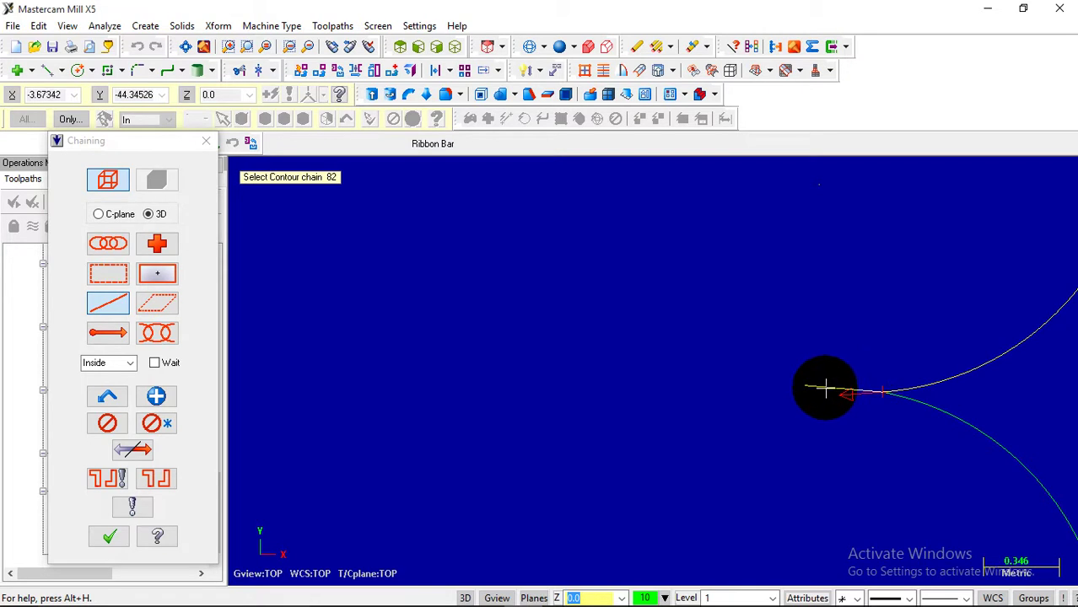
- Select the segments of the digit 3's lower arc as contour chains, from the middle junction to its lower open end
left_click(890, 408)
scroll(724, 406, "down", 5)
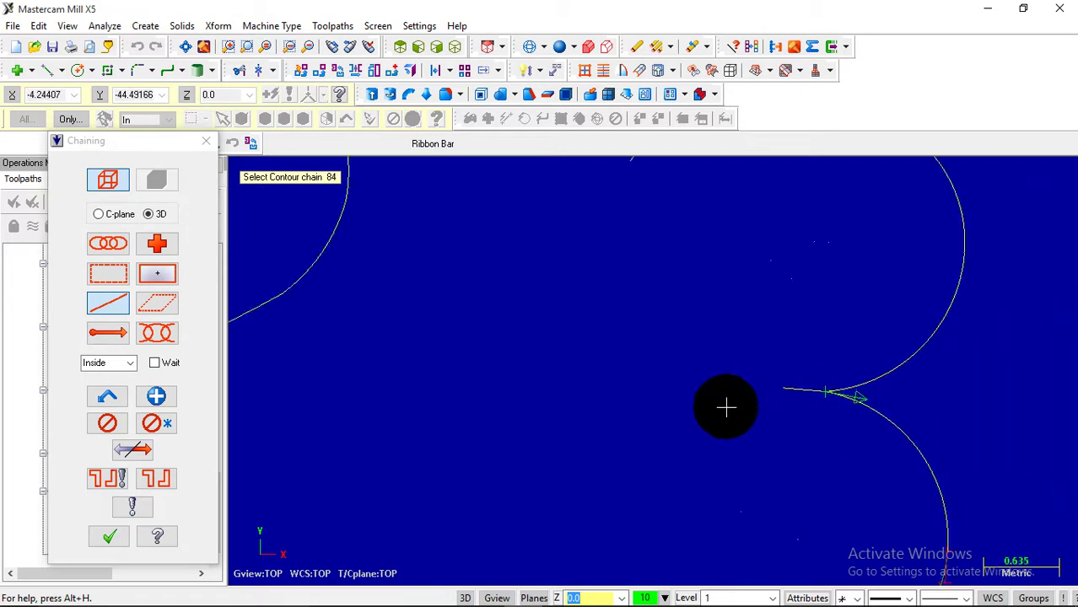
left_click(832, 505)
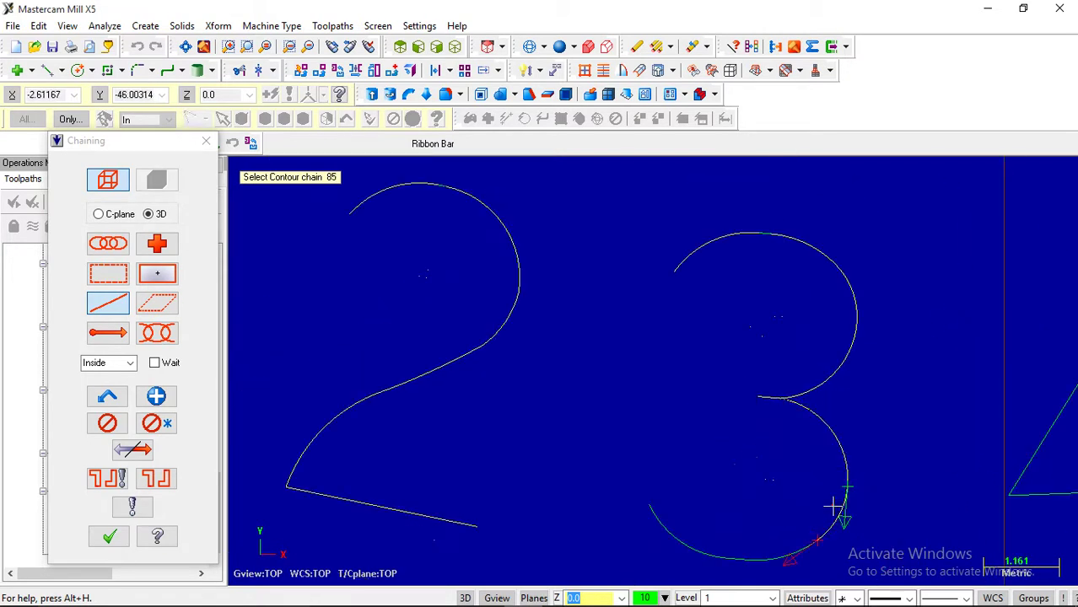
left_click(789, 545)
left_click(651, 488)
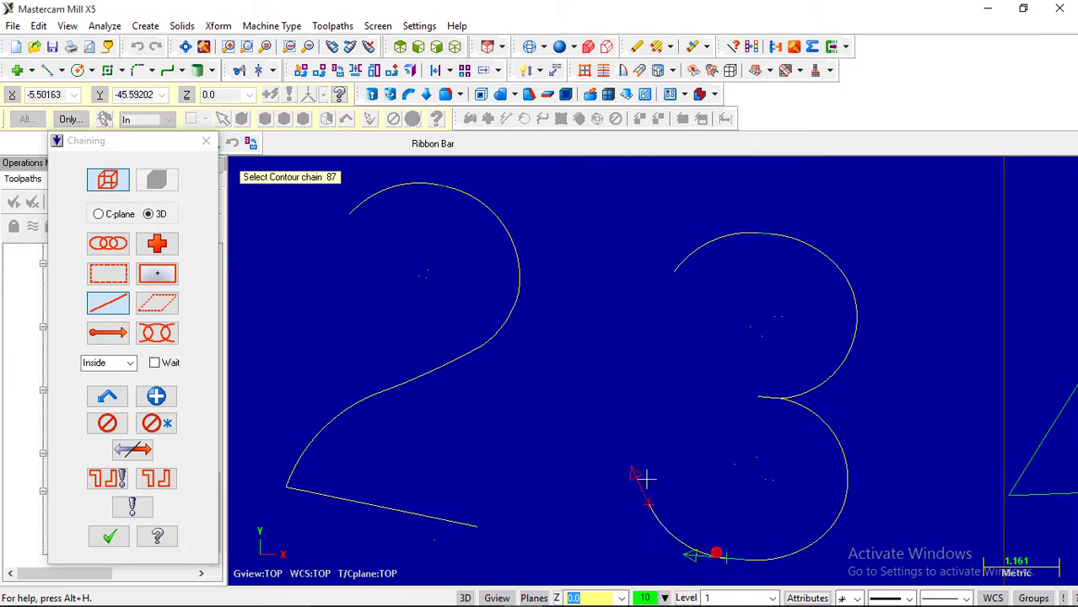
- Select the diagonal, vertical stroke and crossbar of the digit 4 as contour chains
scroll(649, 485, "down", 2)
left_click(887, 471)
left_click(982, 352)
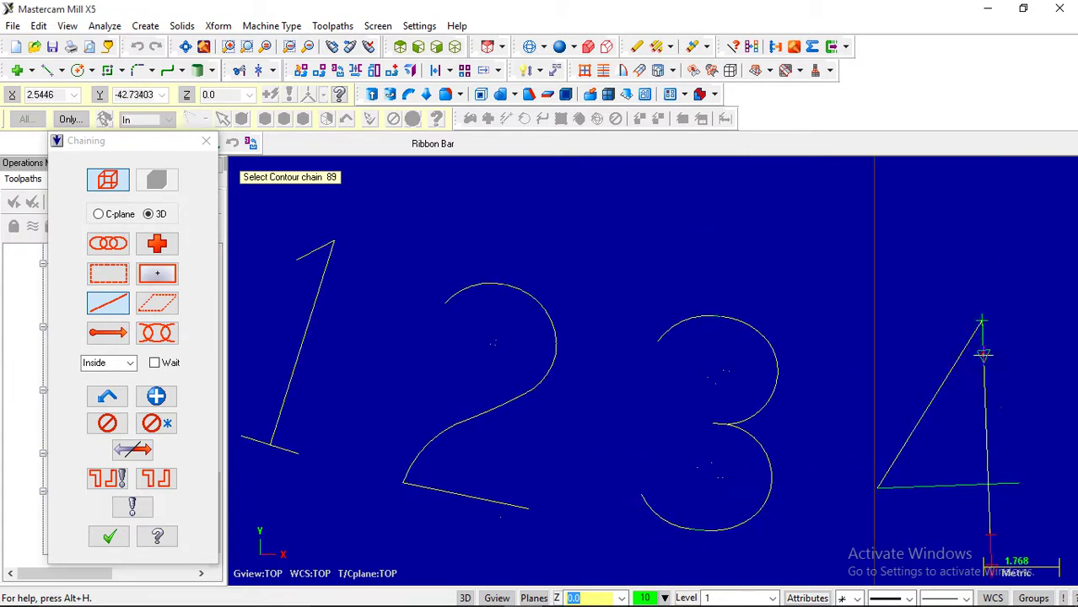
left_click(1014, 472)
scroll(713, 408, "down", 2)
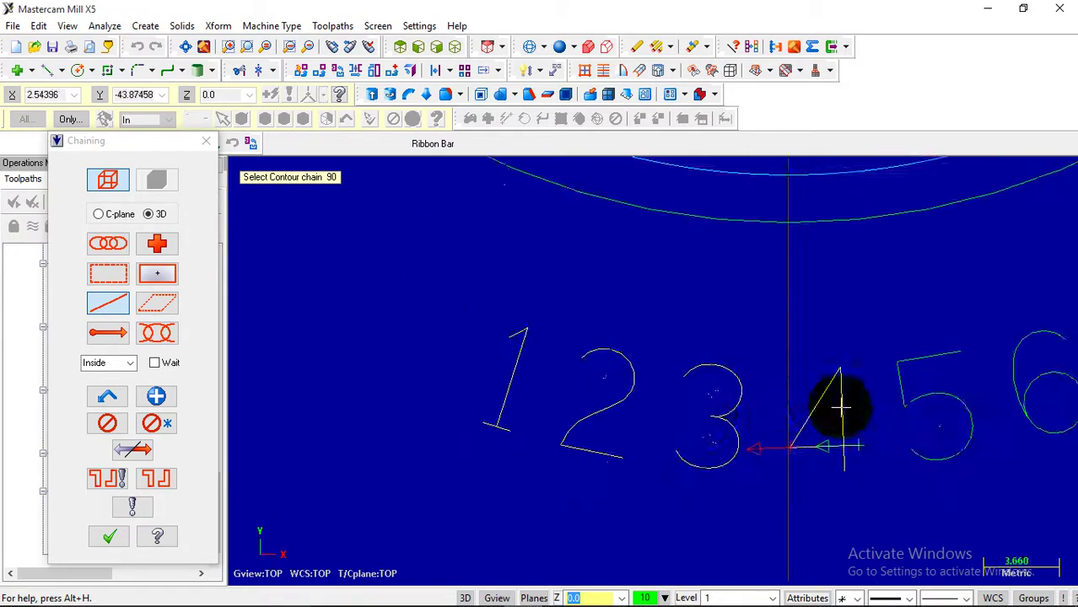
- Chain the bar, stem and first bowl segments of the digit 5, reversing the direction of the segment at the top of the bowl
scroll(962, 368, "up", 1)
left_click(972, 329)
left_click(909, 348)
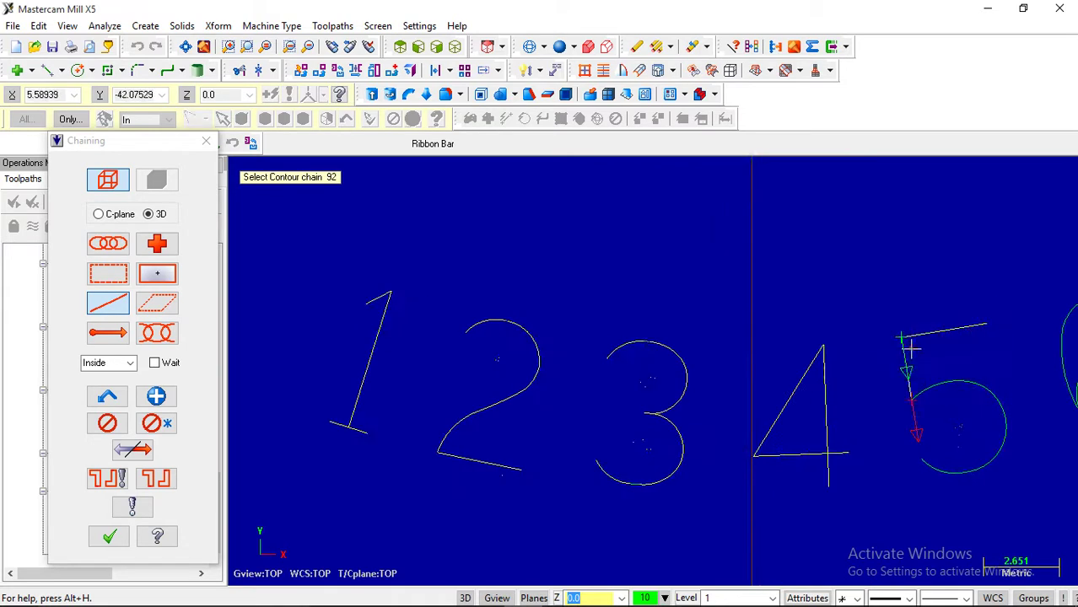
left_click(918, 387)
left_click(966, 377)
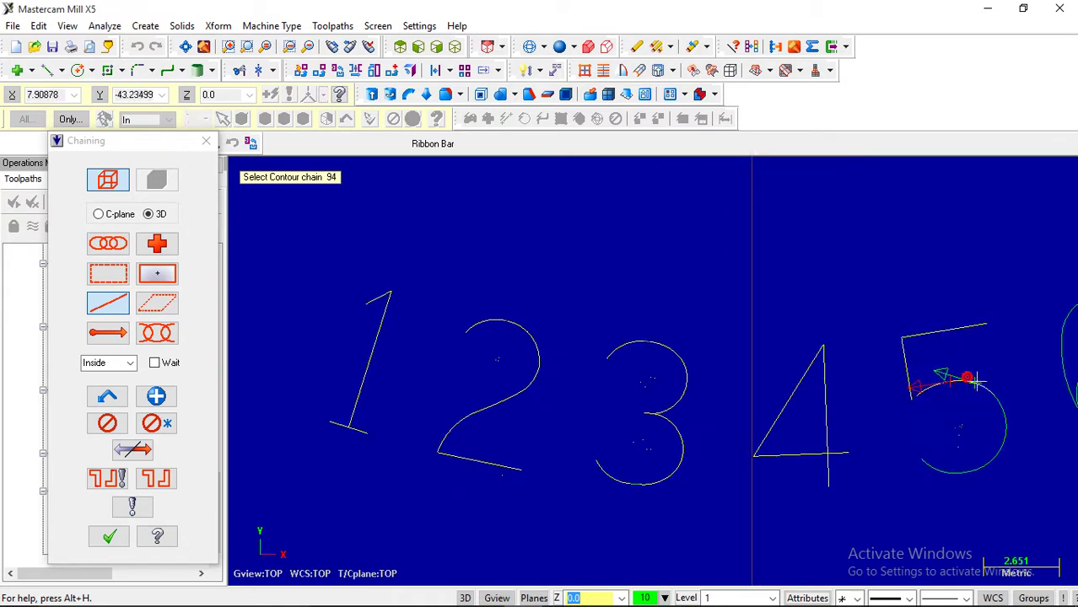
left_click(140, 452)
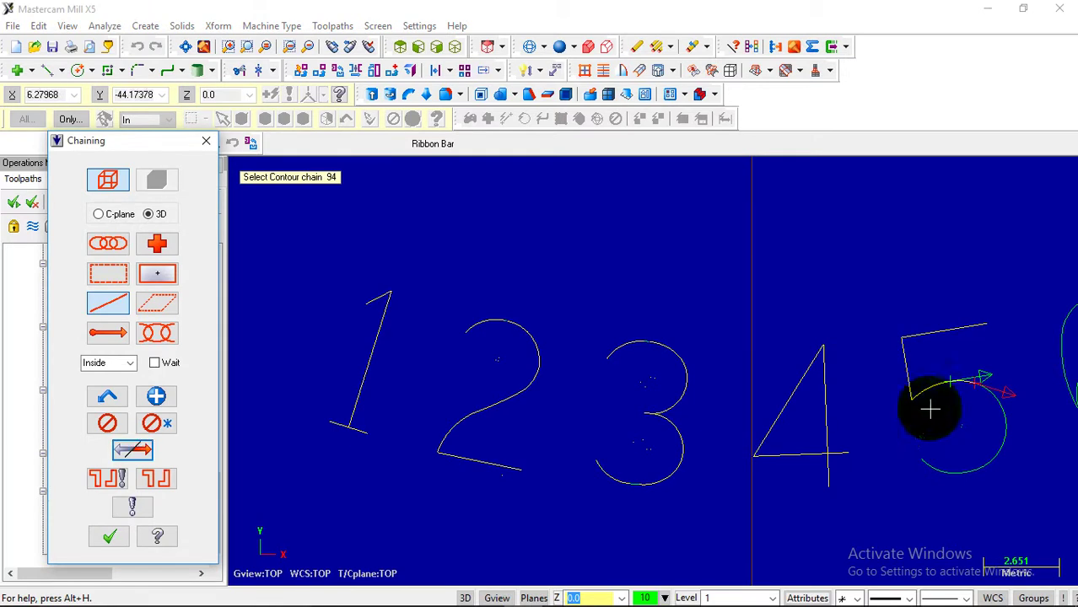
- Chain the rest of the digit 5's bowl down to its open end, reversing the direction of its upper outer segment
left_click(982, 388)
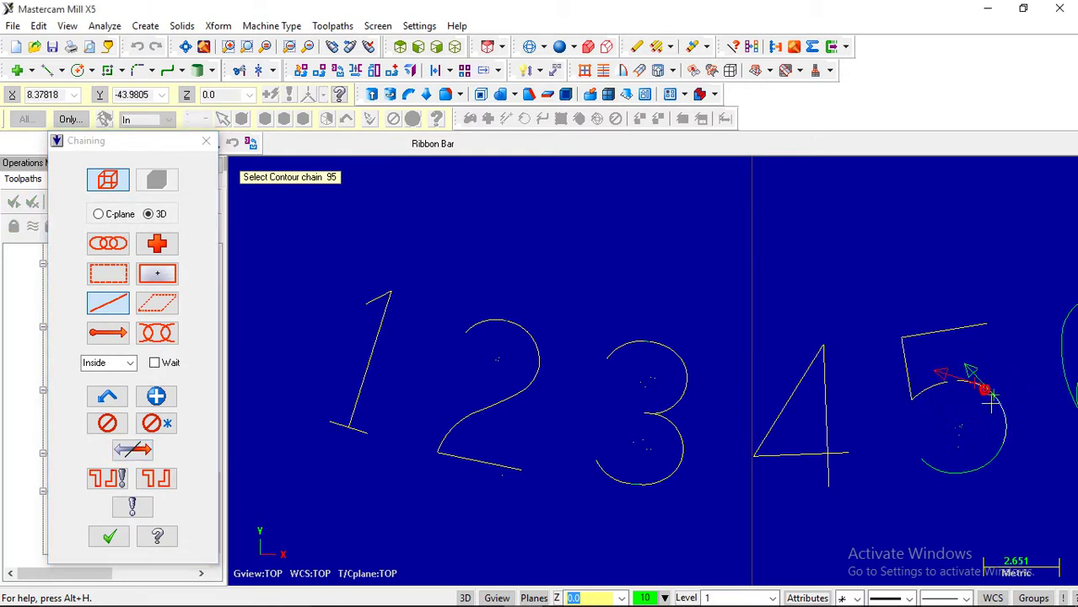
left_click(145, 445)
scroll(1012, 422, "up", 3)
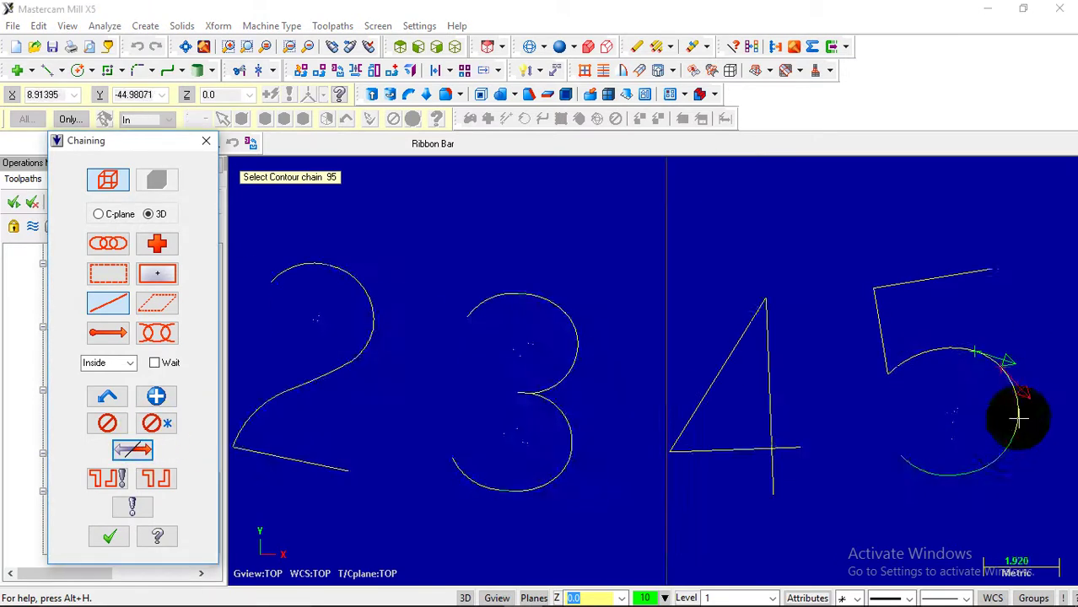
left_click(997, 361)
left_click(1000, 449)
left_click(924, 486)
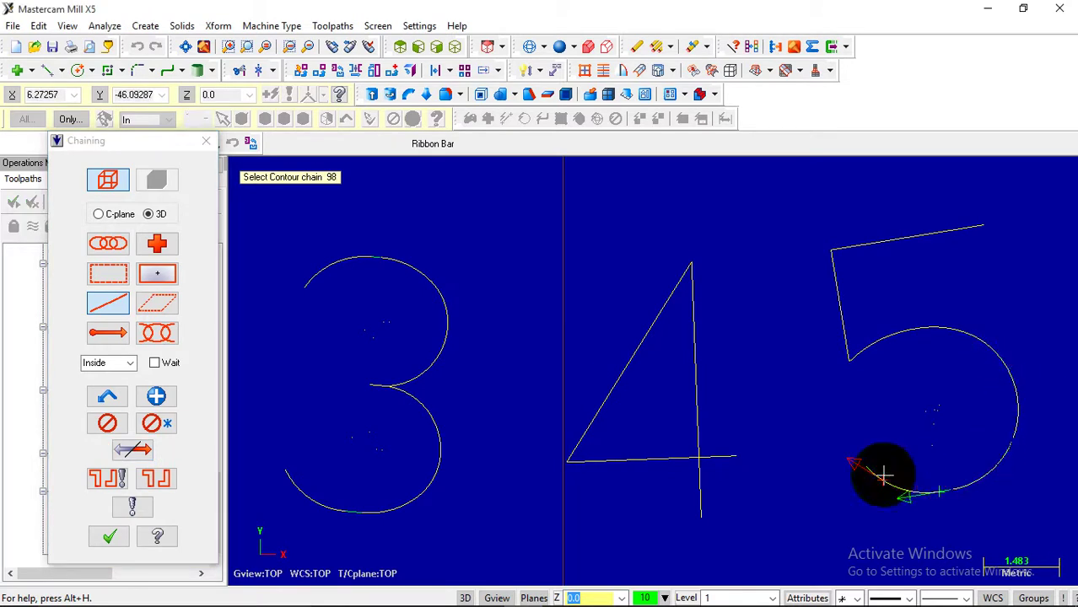
- Chain the outer curve and closed loop of the digit 6, and accept the complete contour chain selection
scroll(698, 496, "down", 4)
left_click(973, 348)
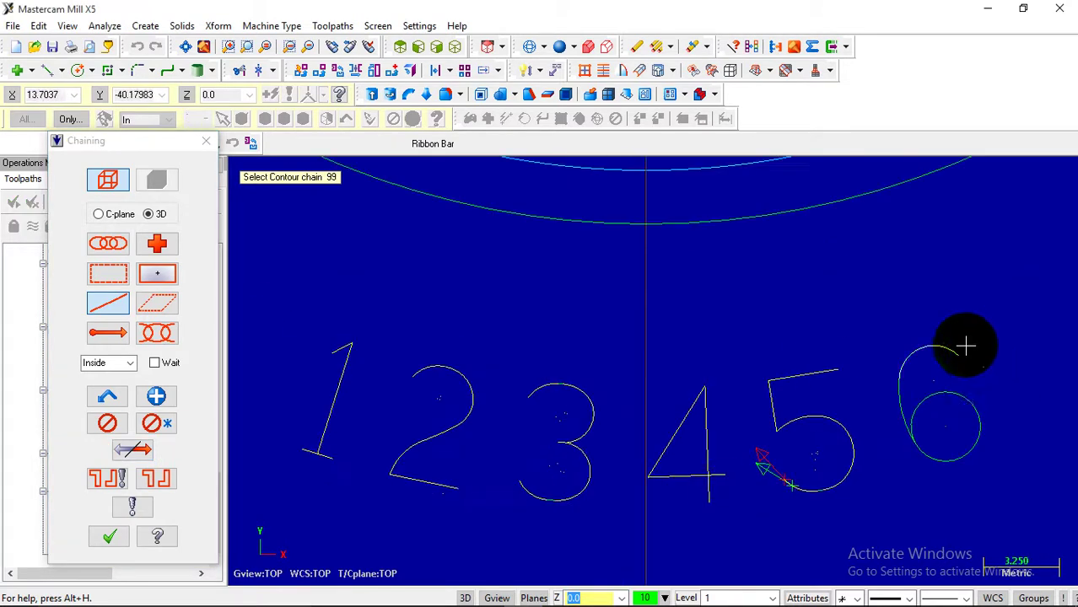
left_click(892, 377)
left_click(917, 459)
left_click(984, 408)
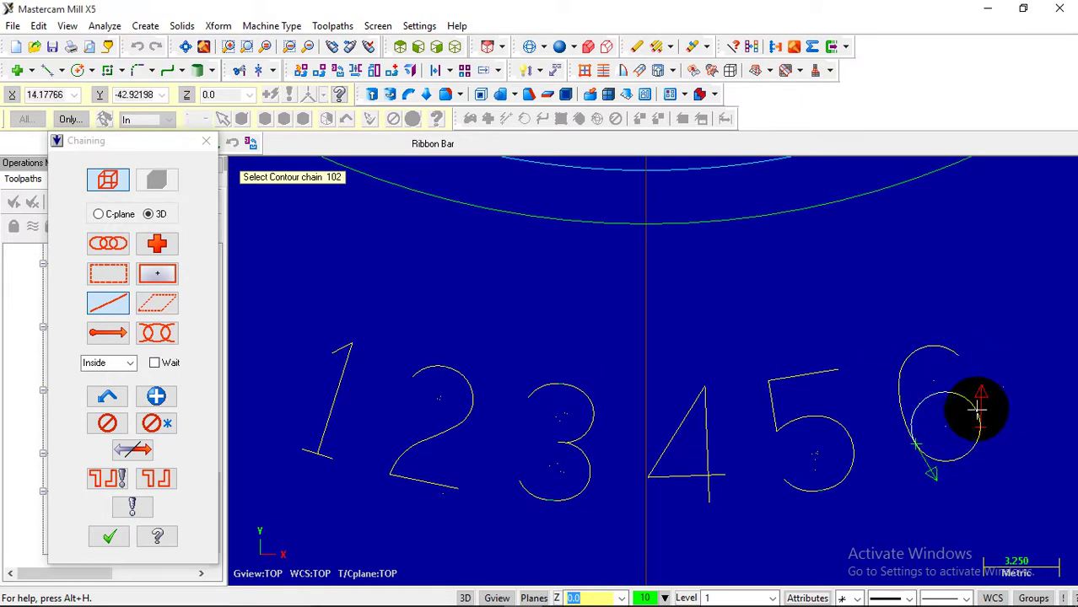
left_click(974, 407)
left_click(109, 536)
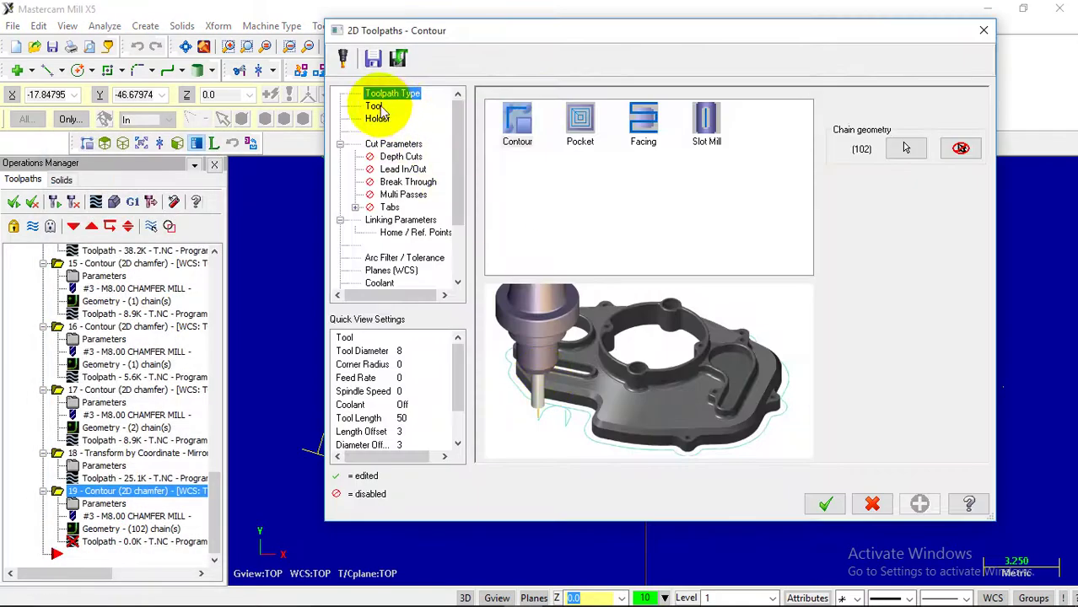
- Create a new engrave-type tool for the text contour toolpath
left_click(373, 106)
right_click(512, 182)
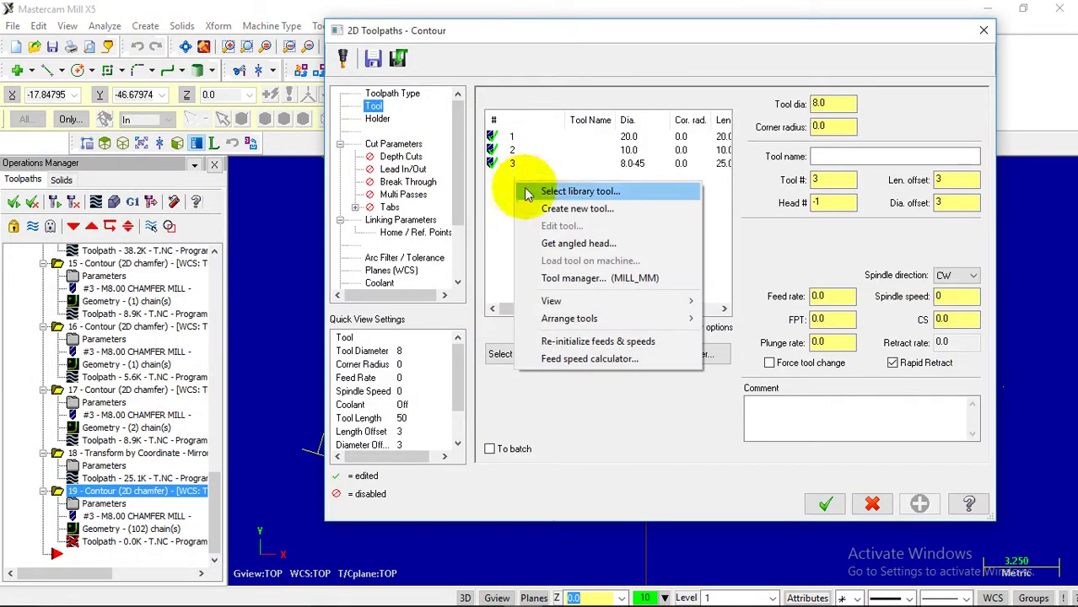
left_click(536, 207)
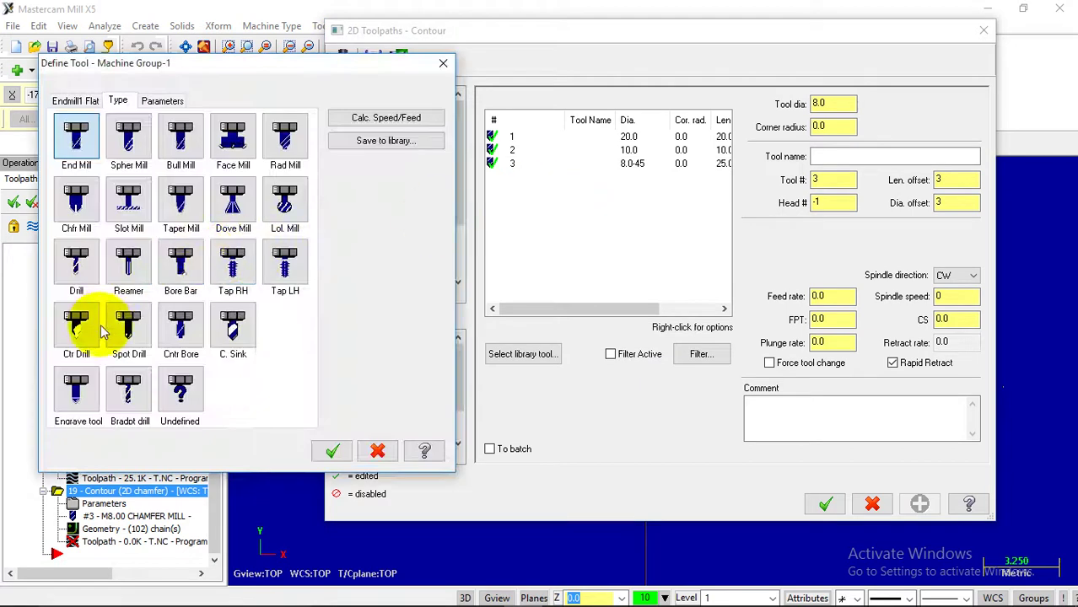
left_click(79, 400)
left_click(79, 400)
- Give the engrave tool a 30-degree taper angle, 1 mm tip diameter and 10 mm shank diameter, and add it to the tool list
double_click(289, 334)
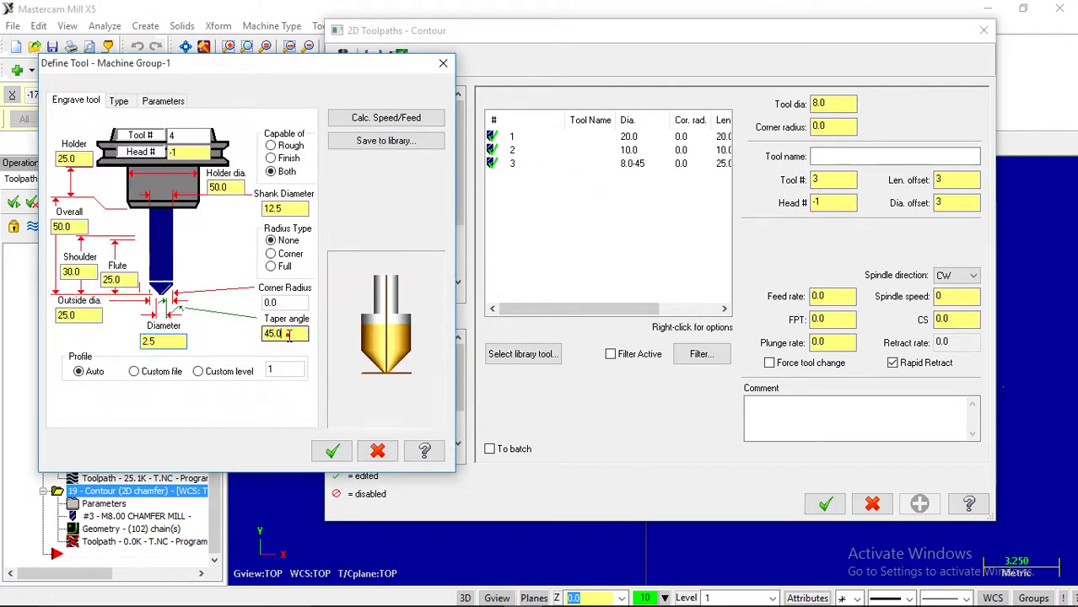
type("30")
left_click(163, 341)
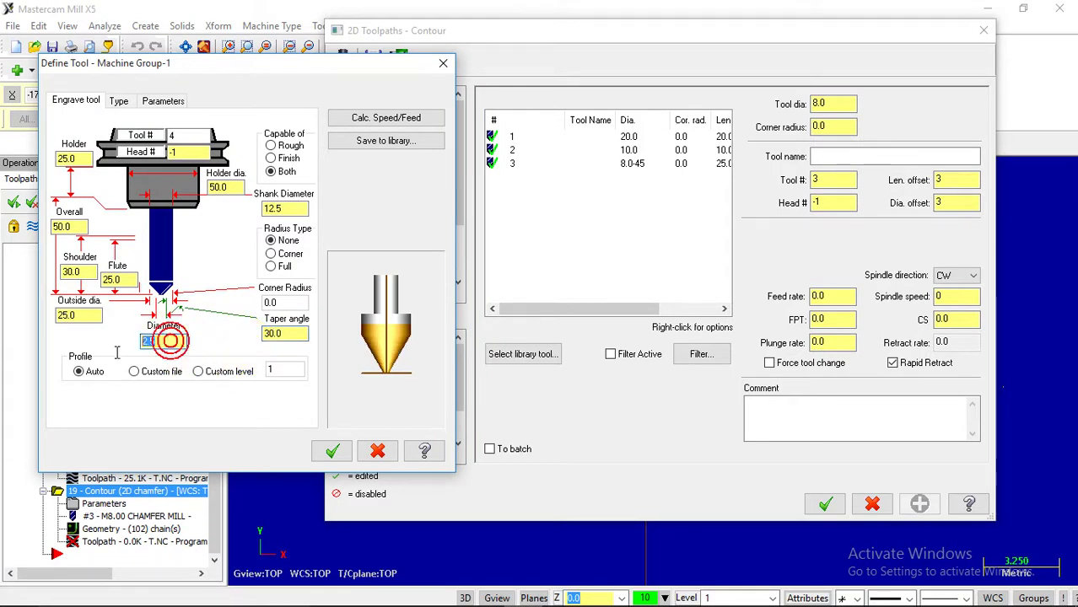
left_click(81, 315)
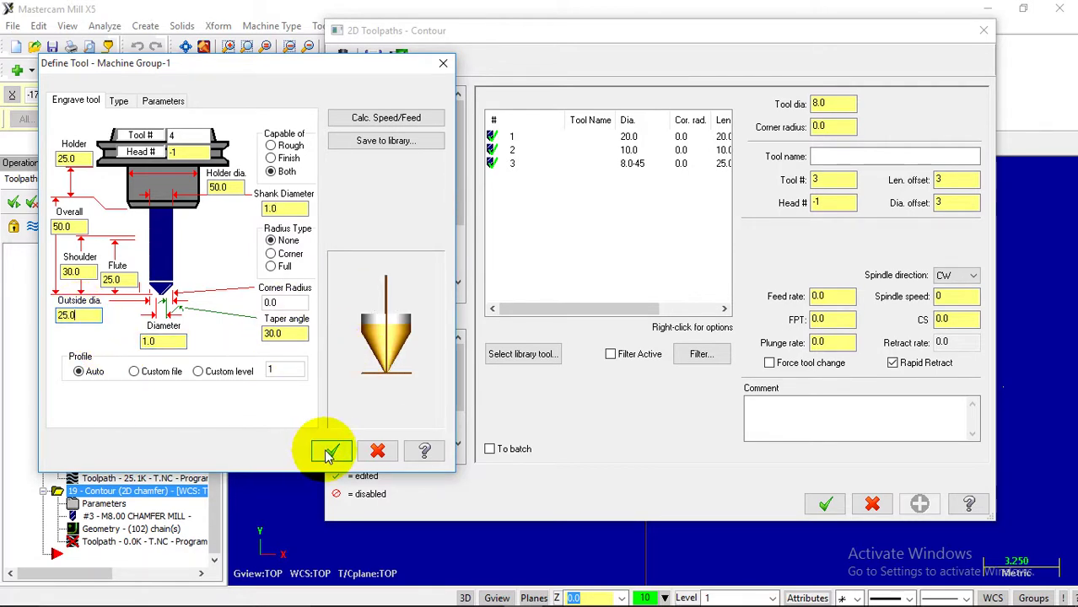
left_click(271, 208)
type("10")
left_click(221, 187)
left_click(337, 453)
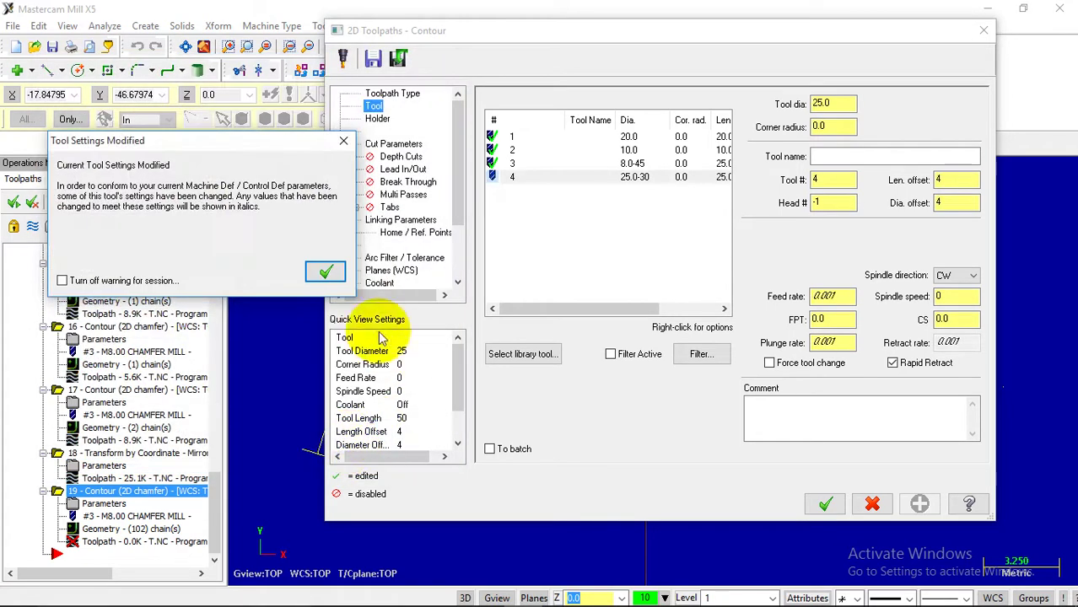
left_click(337, 275)
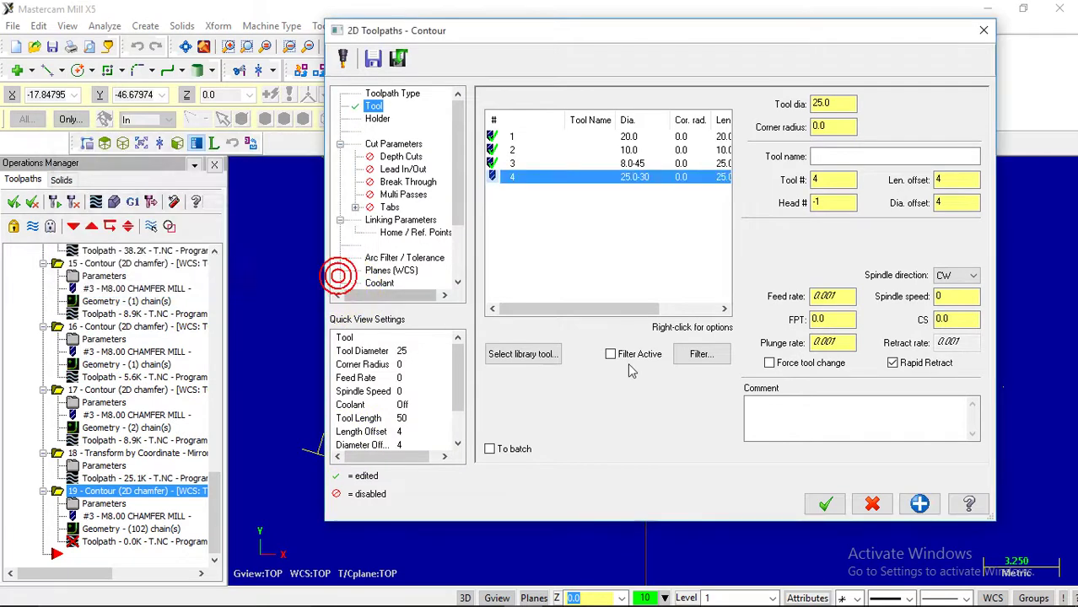
- Set the engrave tool's cutting speed to 55, feed per tooth to 0.05, feed rate to 140 and spindle speed to 1700
left_click(940, 318)
type("55")
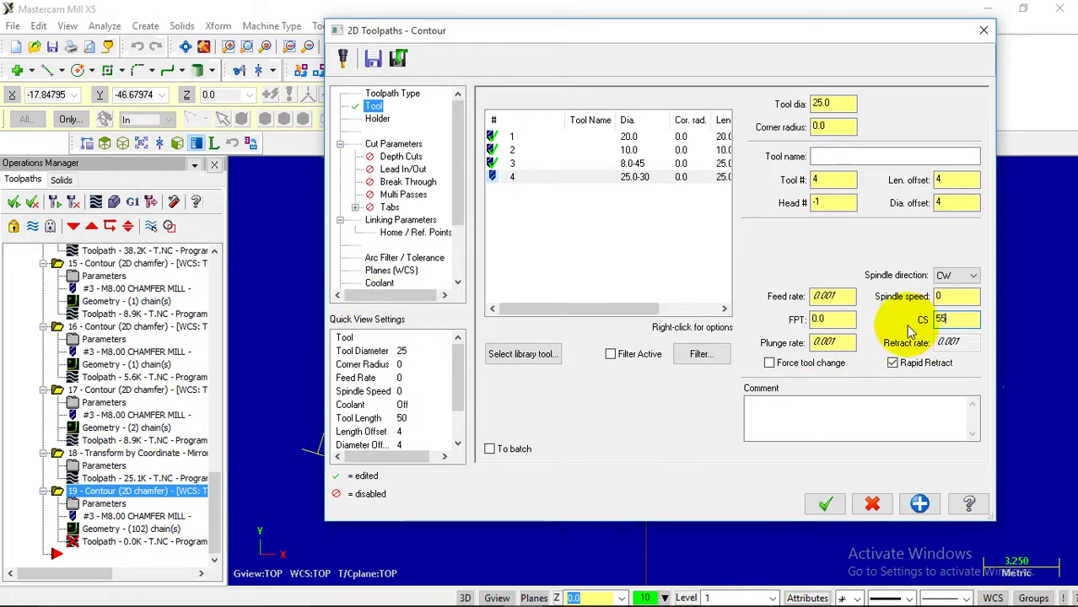
left_click(830, 318)
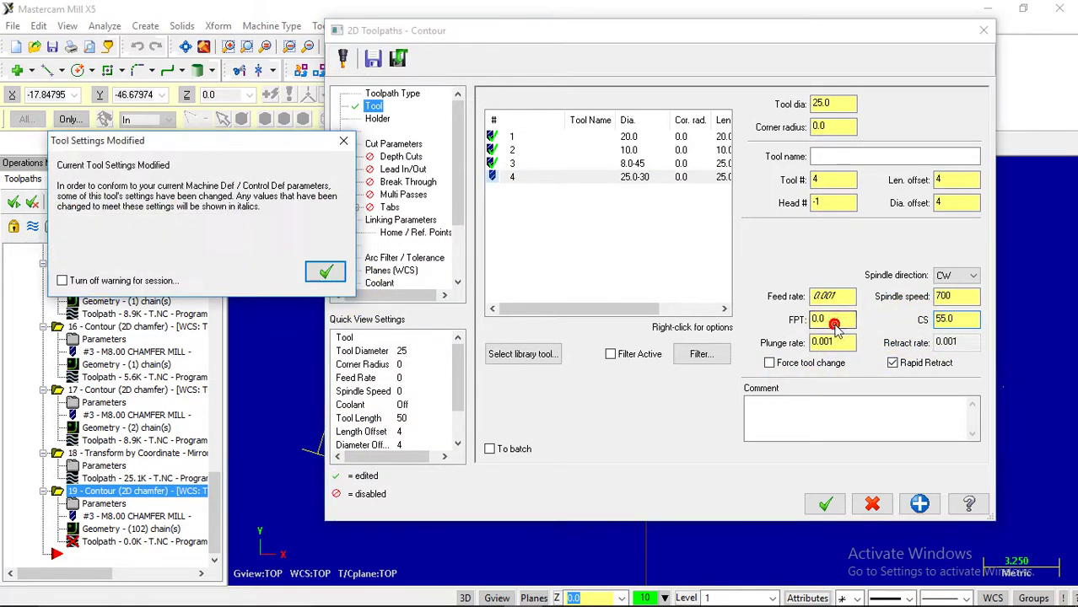
left_click(325, 271)
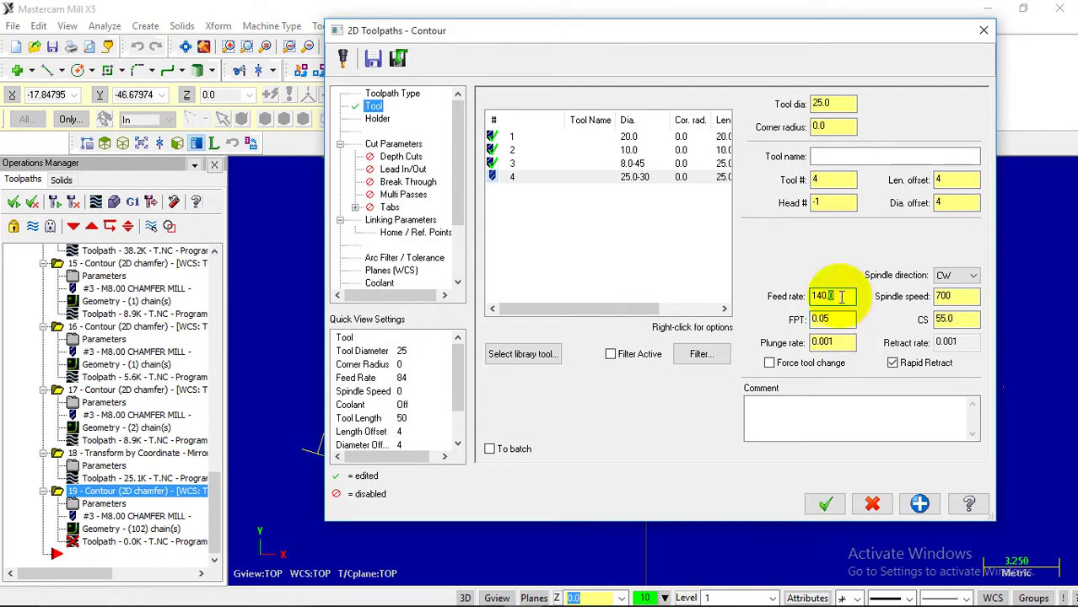
left_click(937, 296)
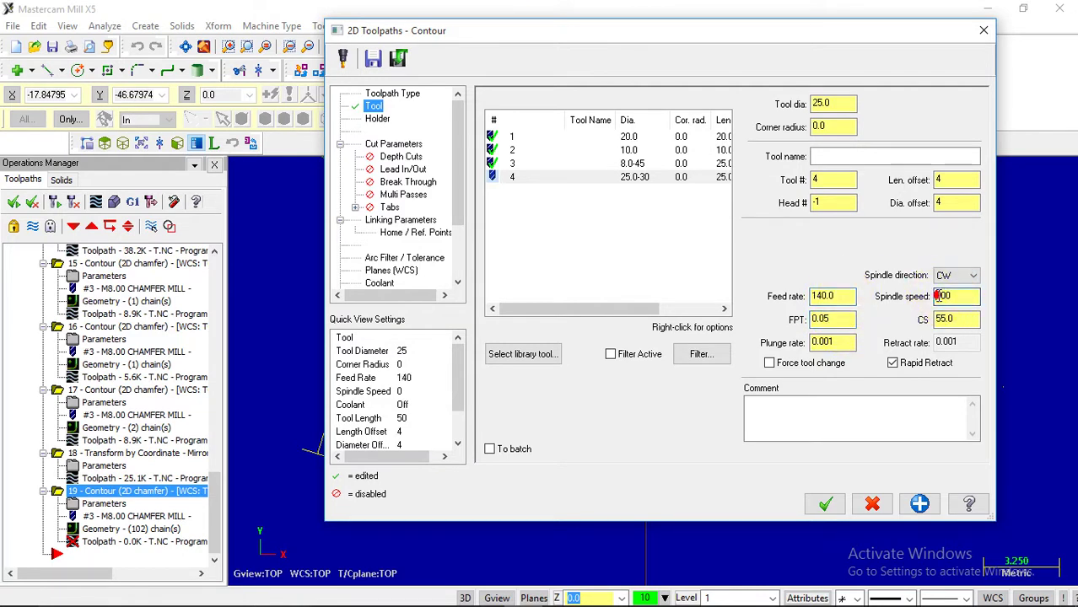
- Set the engrave tool's cutting speed to 100, feed per tooth to 0.02 and plunge rate to 200
left_click(952, 318)
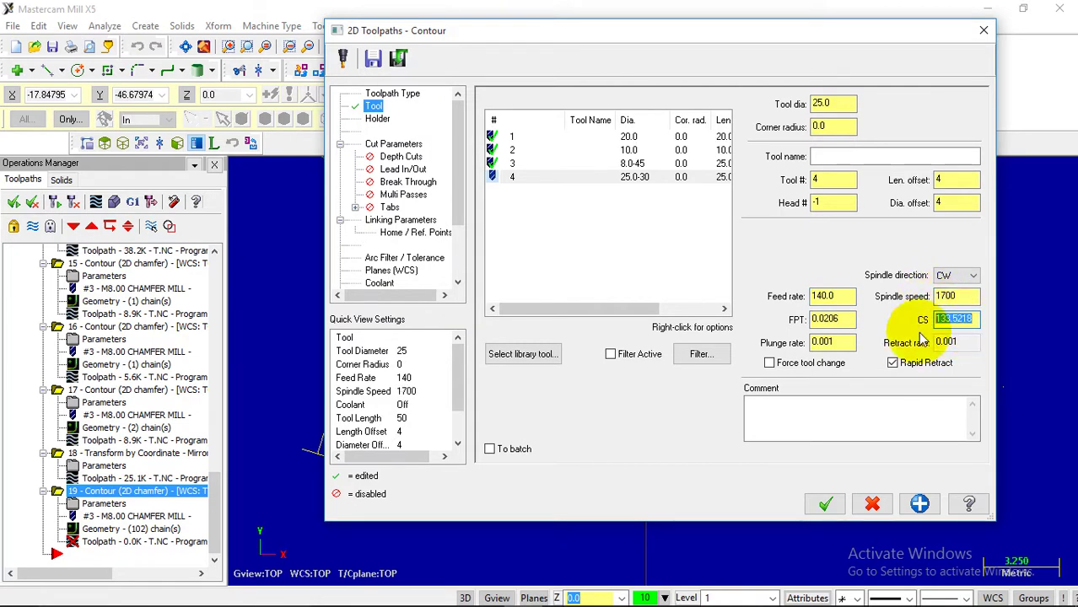
type("100")
left_click(961, 296)
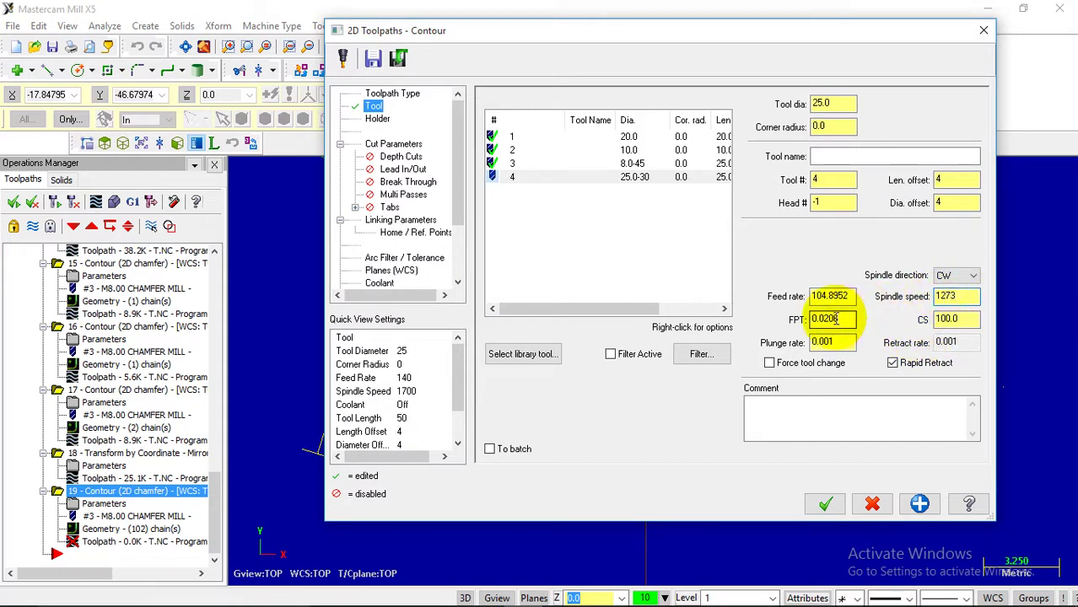
left_click_drag(844, 319, 780, 335)
type("0.02")
left_click_drag(839, 343, 794, 346)
type("200")
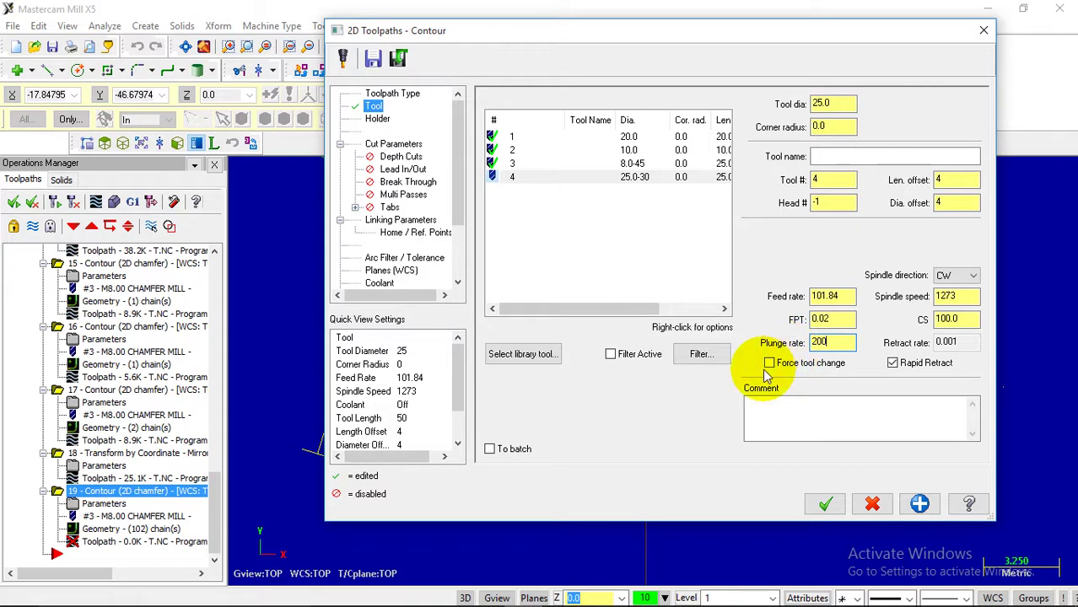
- Load the BT40 holder library and assign the B4C4-0020 holder to the engrave tool
left_click(378, 119)
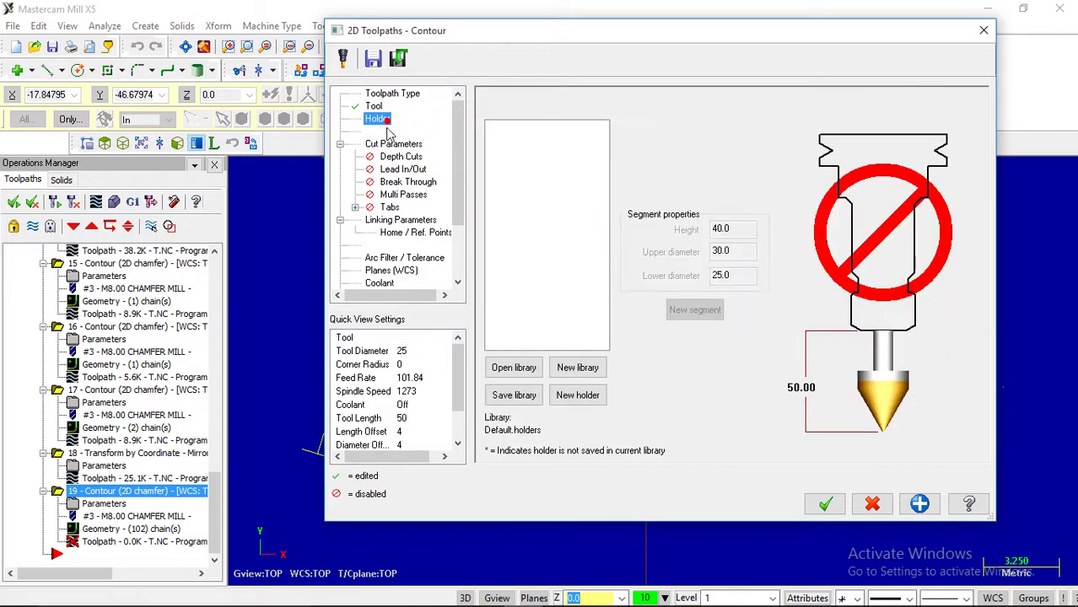
left_click(516, 367)
left_click(261, 238)
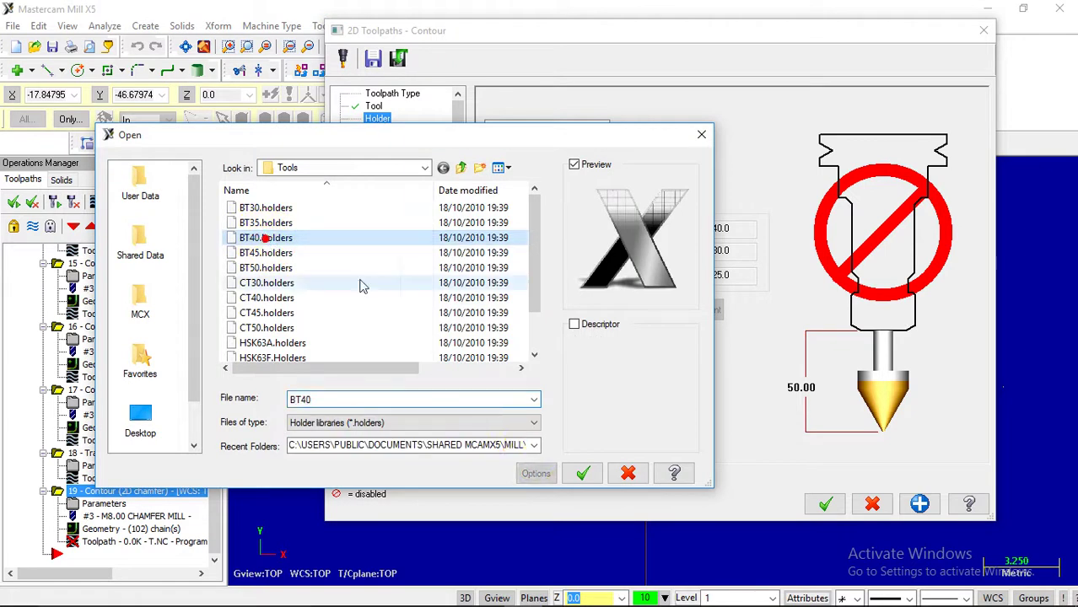
left_click(585, 474)
left_click(525, 209)
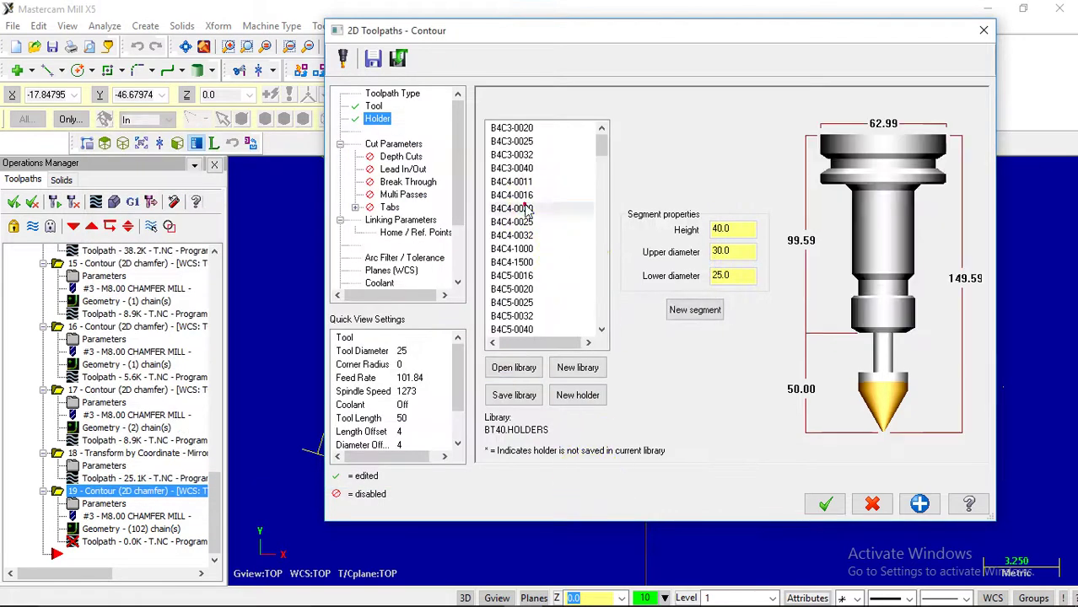
- Turn the text contour's cutter compensation off and change the contour type from 2D chamfer to 2D
left_click(394, 144)
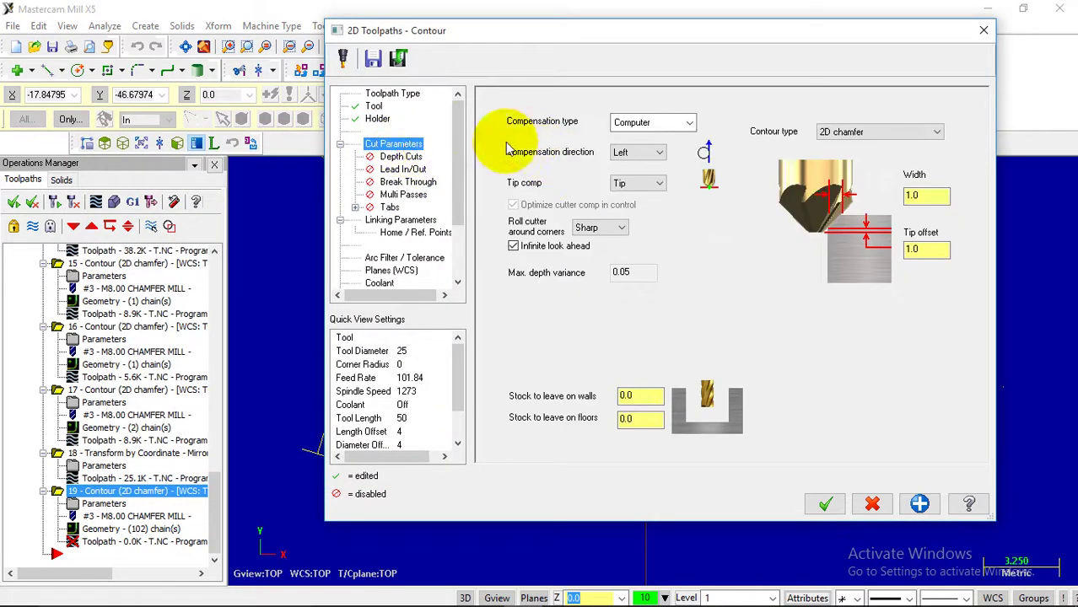
left_click(645, 123)
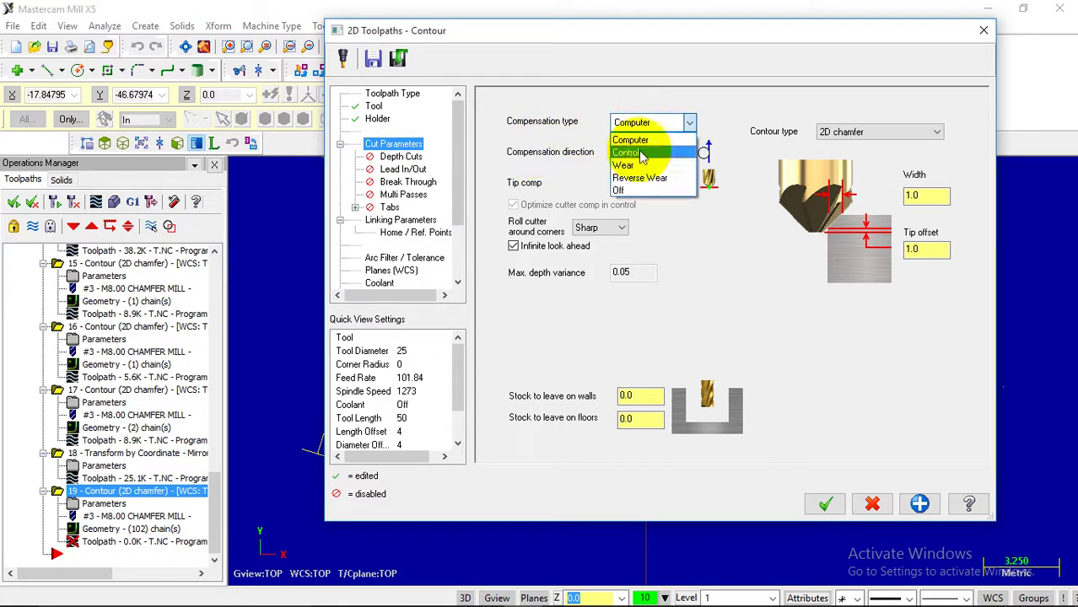
left_click(632, 192)
left_click(843, 132)
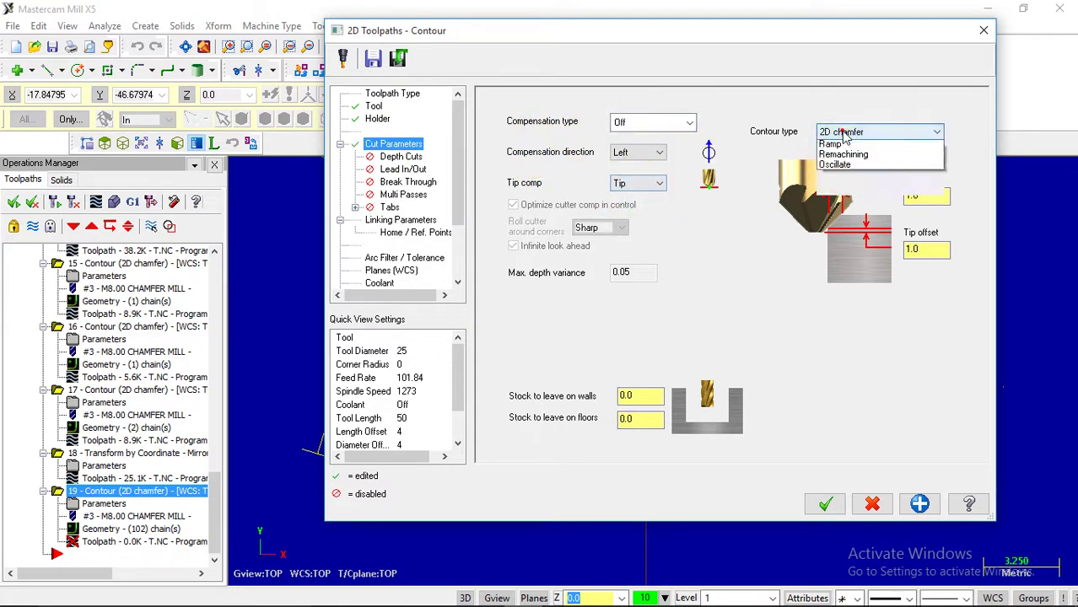
left_click(835, 148)
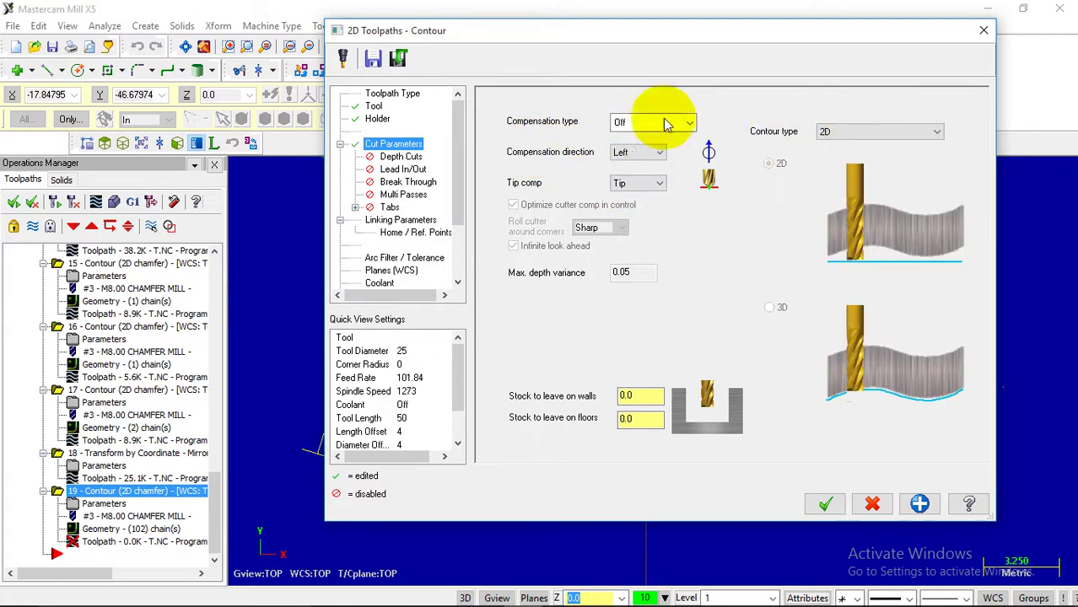
- Review the remaining cut parameter pages, set the text contour's absolute depth to -0.25 and generate the toolpath
left_click(401, 158)
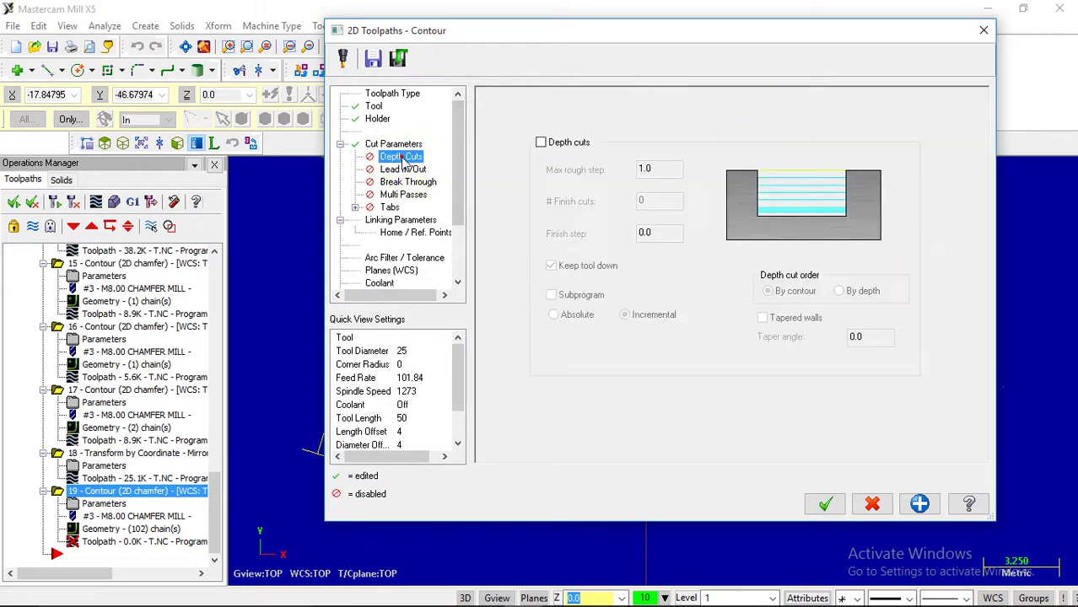
left_click(405, 169)
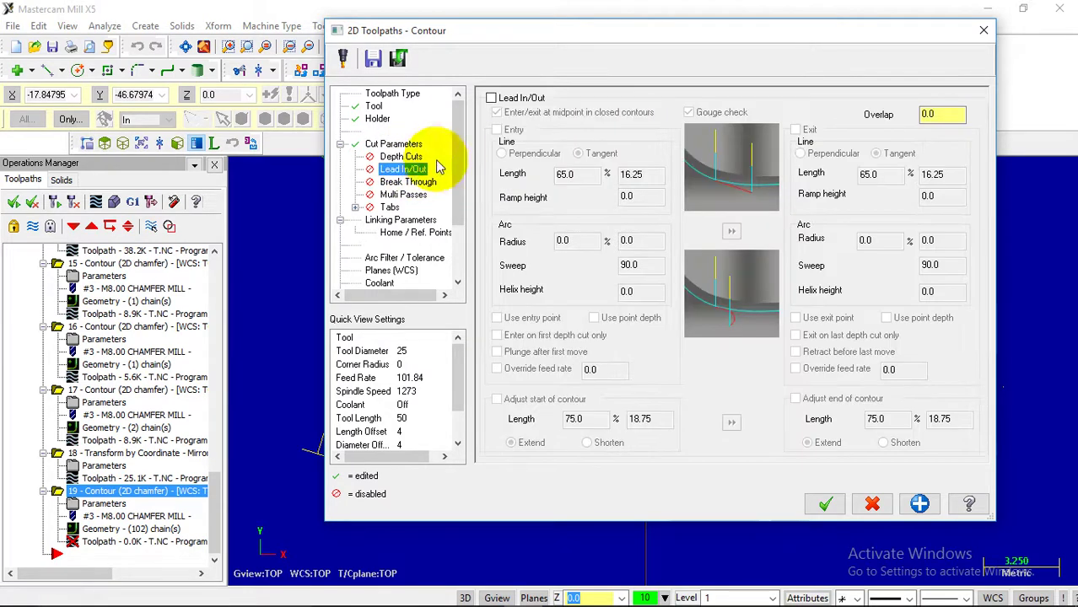
left_click(413, 183)
left_click(410, 194)
left_click(389, 208)
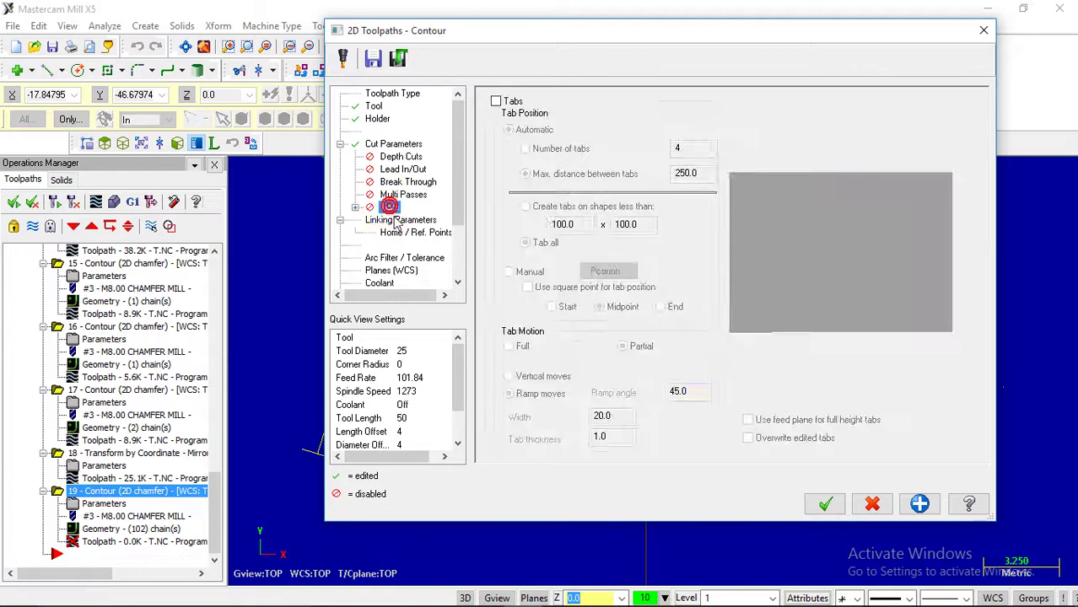
left_click(394, 220)
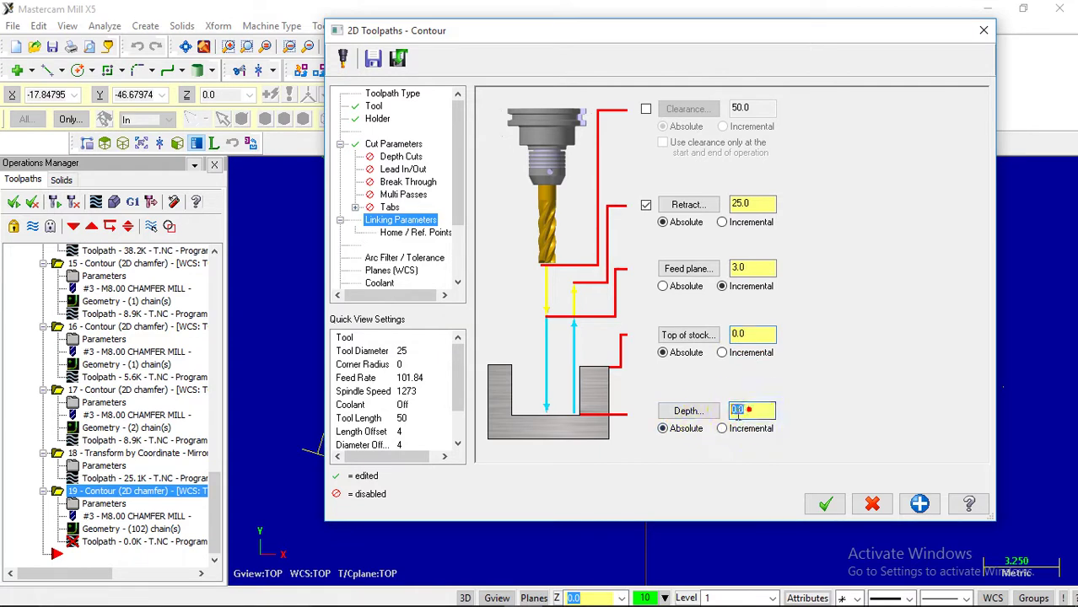
left_click_drag(741, 410, 709, 430)
type("-0.2")
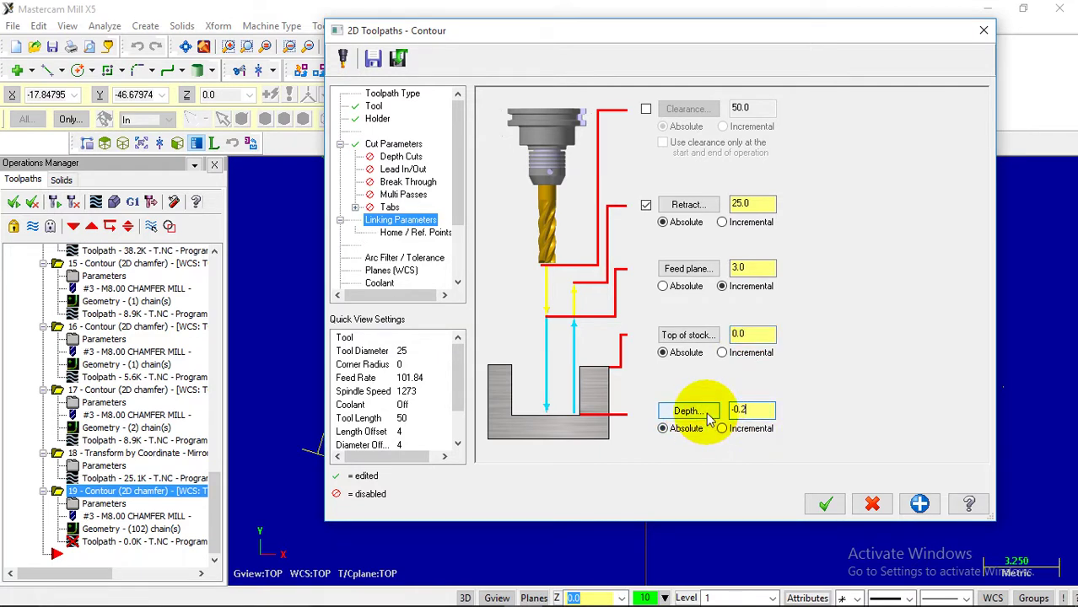
type("5")
left_click(825, 503)
- Run a solid verification of all operations, inspect the machined plate and its engraved text from several angles, and close the simulation
scroll(759, 439, "down", 1)
left_click(12, 204)
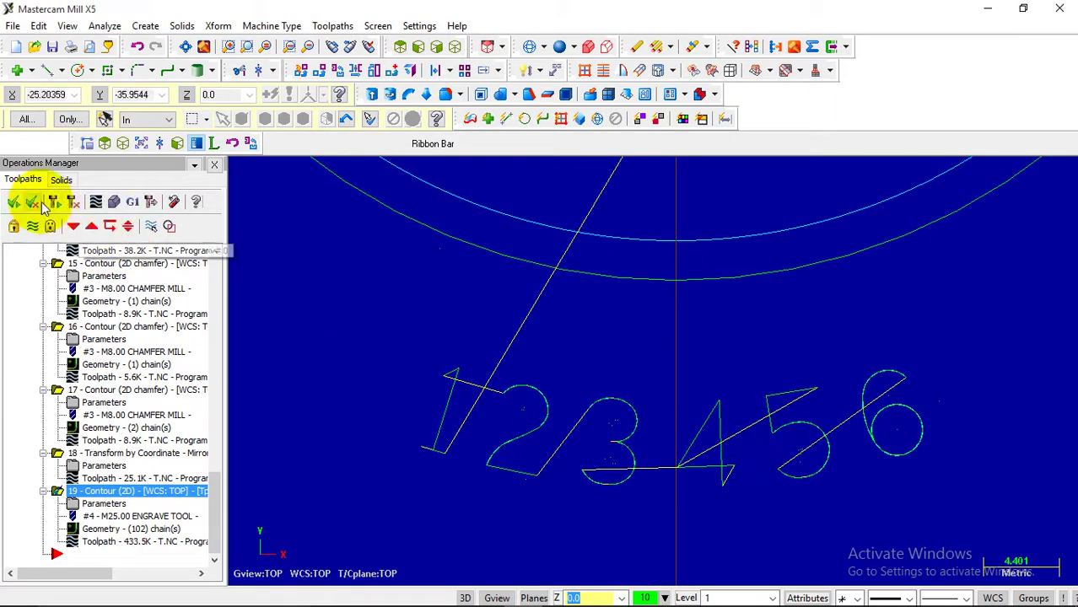
left_click(113, 202)
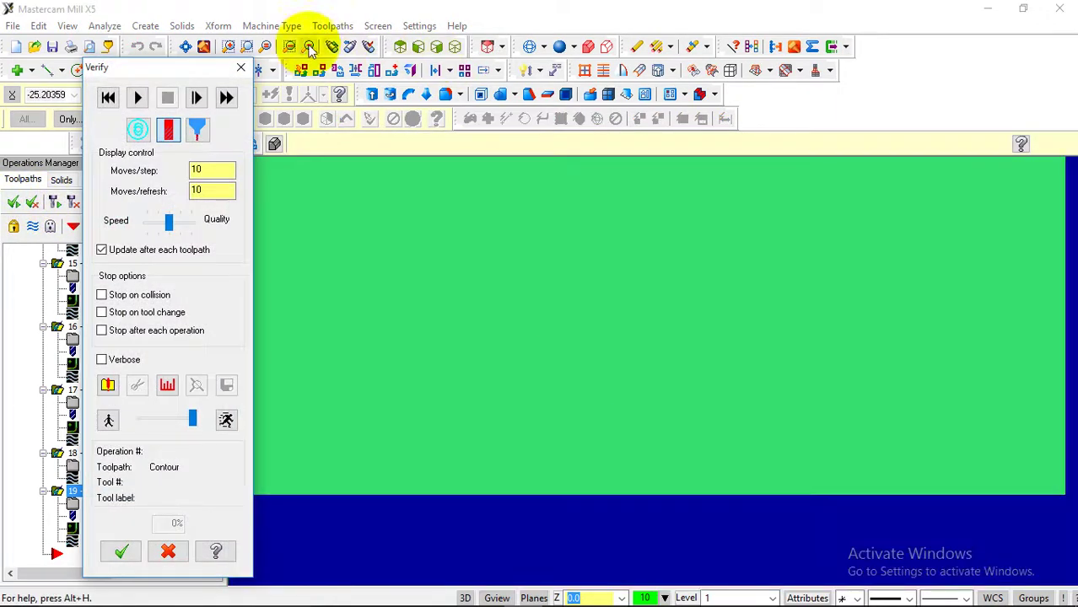
left_click(138, 97)
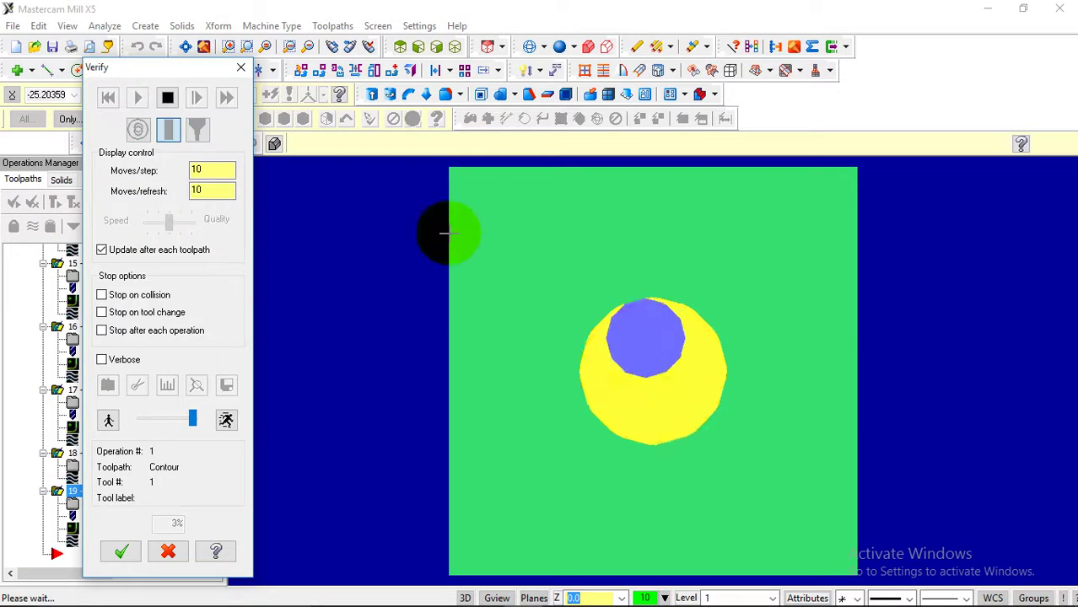
middle_click_drag(710, 308, 715, 265)
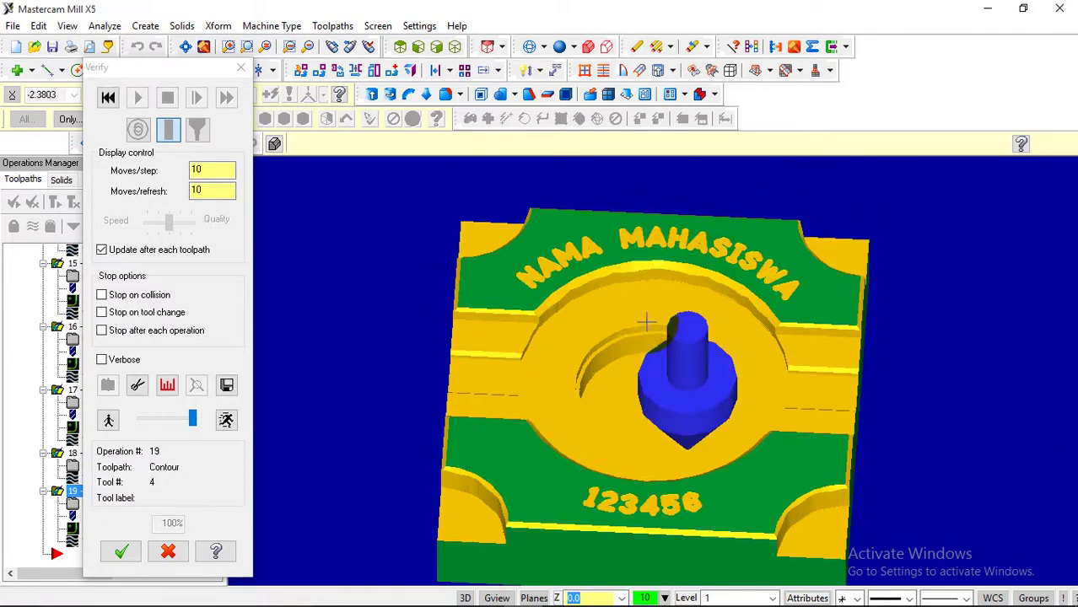
scroll(650, 503, "up", 3)
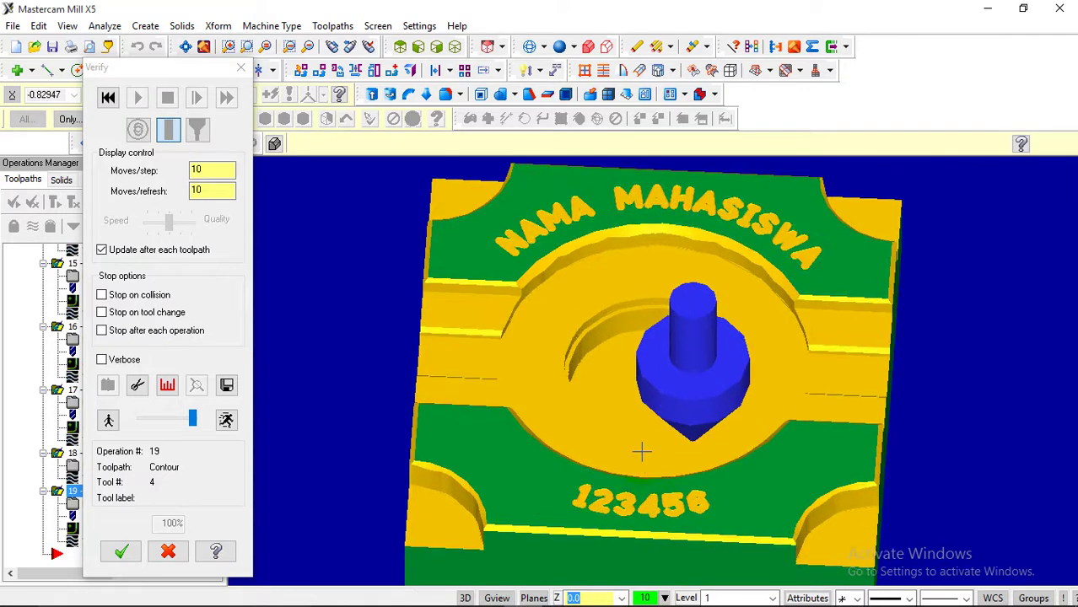
scroll(641, 453, "down", 2)
middle_click_drag(555, 423, 481, 428)
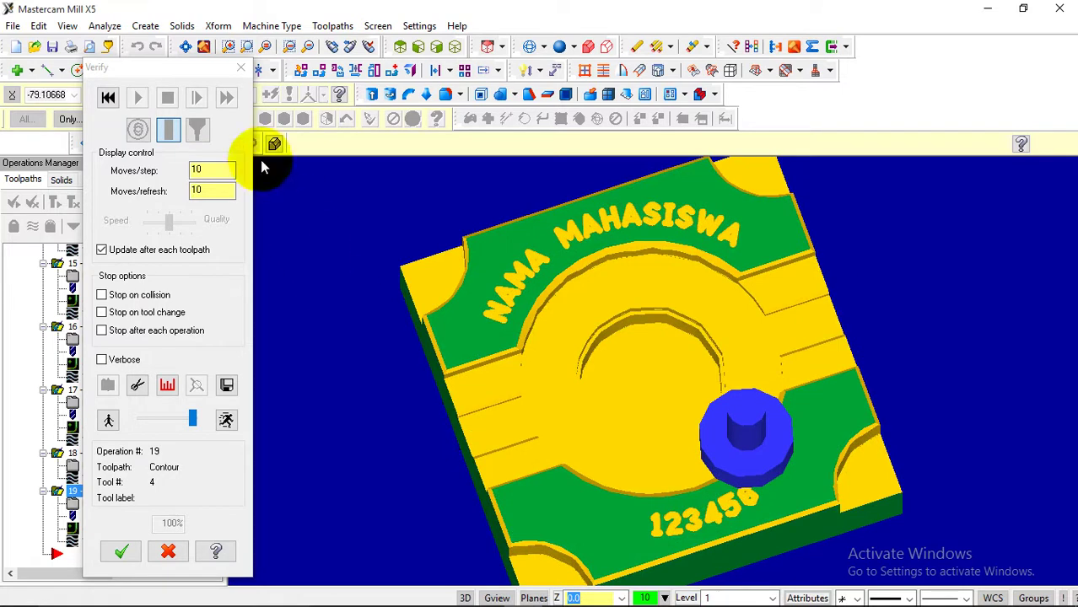
left_click(241, 68)
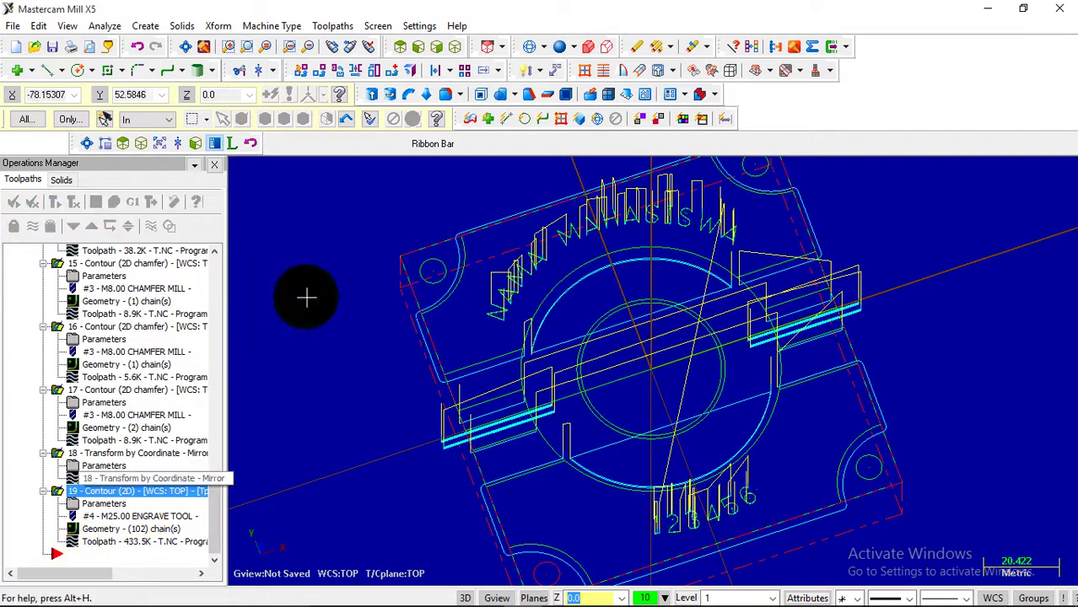
- Create a drill toolpath in the top view using the arc centres of the four corner holes as drill points
left_click(400, 46)
scroll(357, 377, "down", 1)
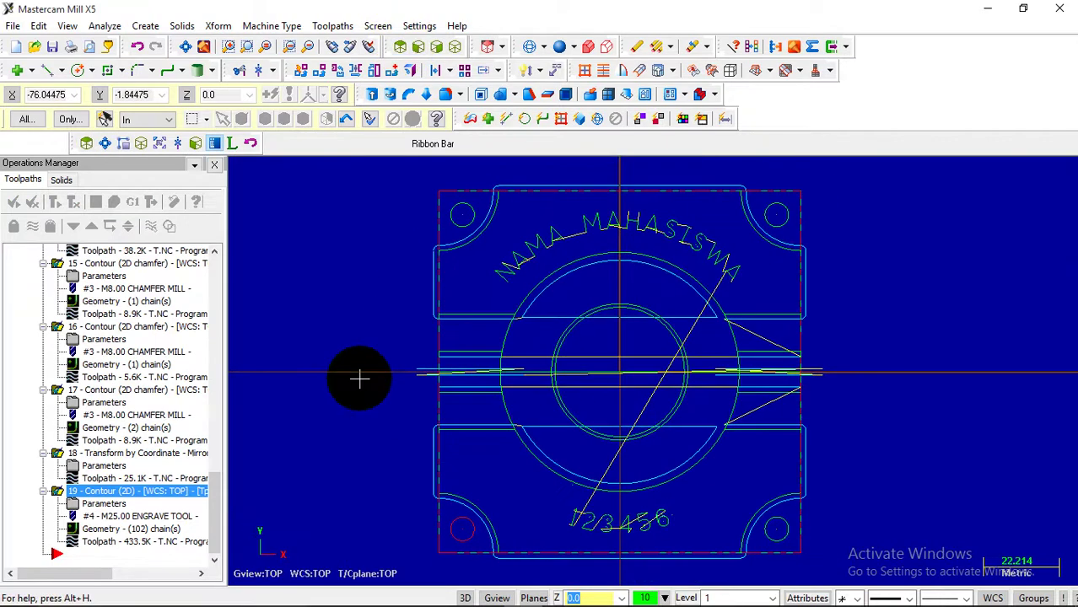
left_click(337, 25)
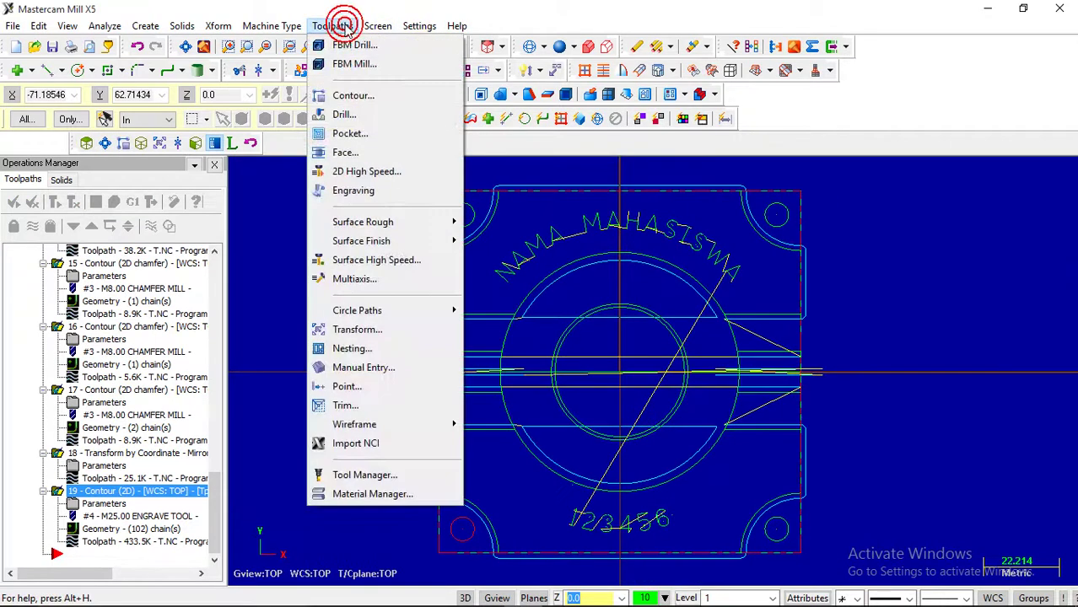
left_click(347, 114)
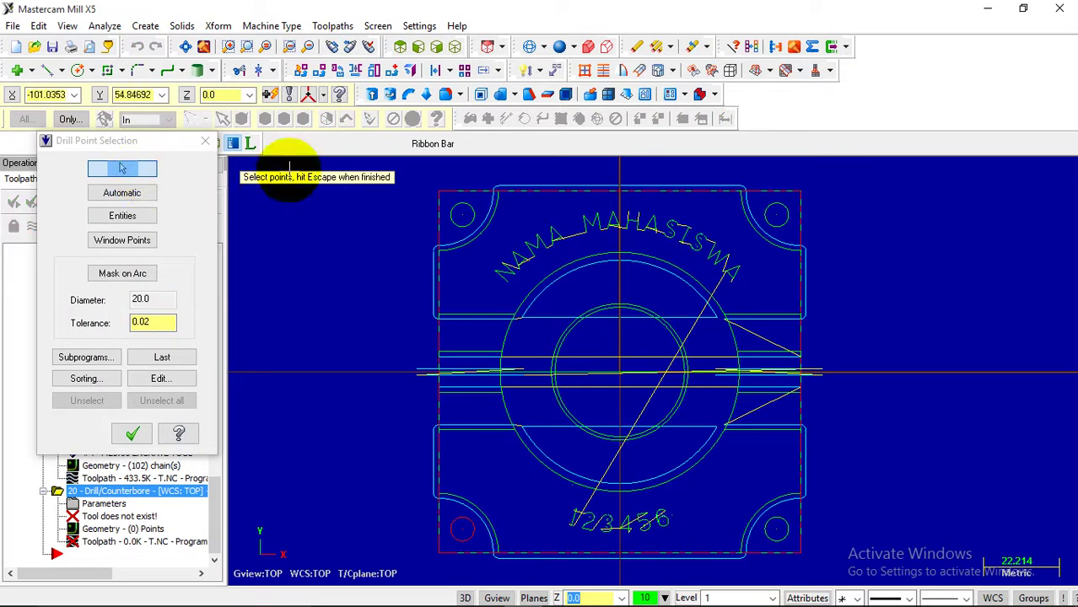
left_click(323, 95)
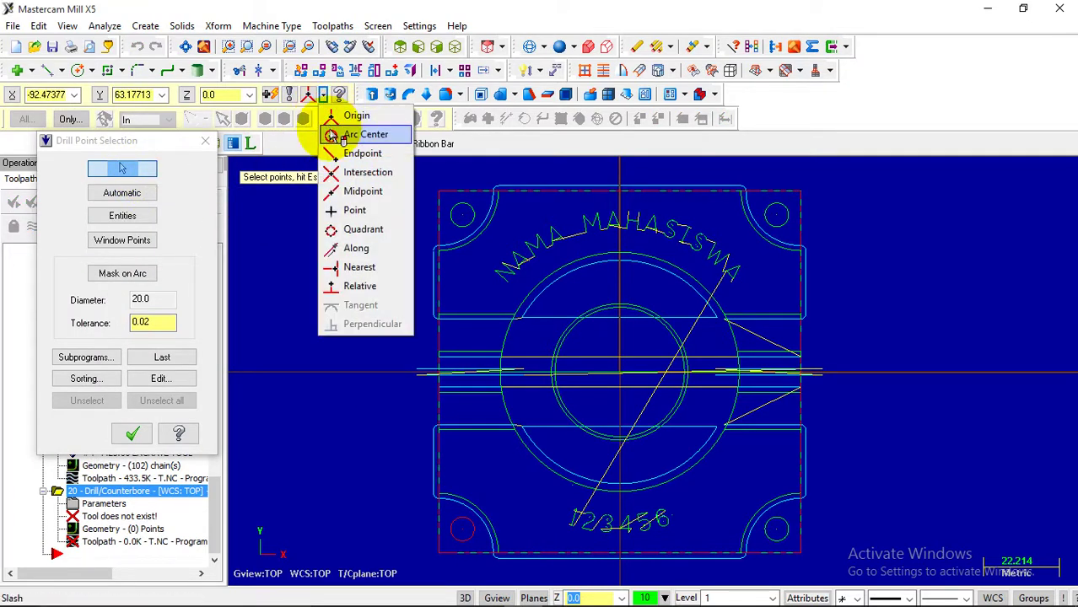
left_click(363, 134)
left_click(456, 213)
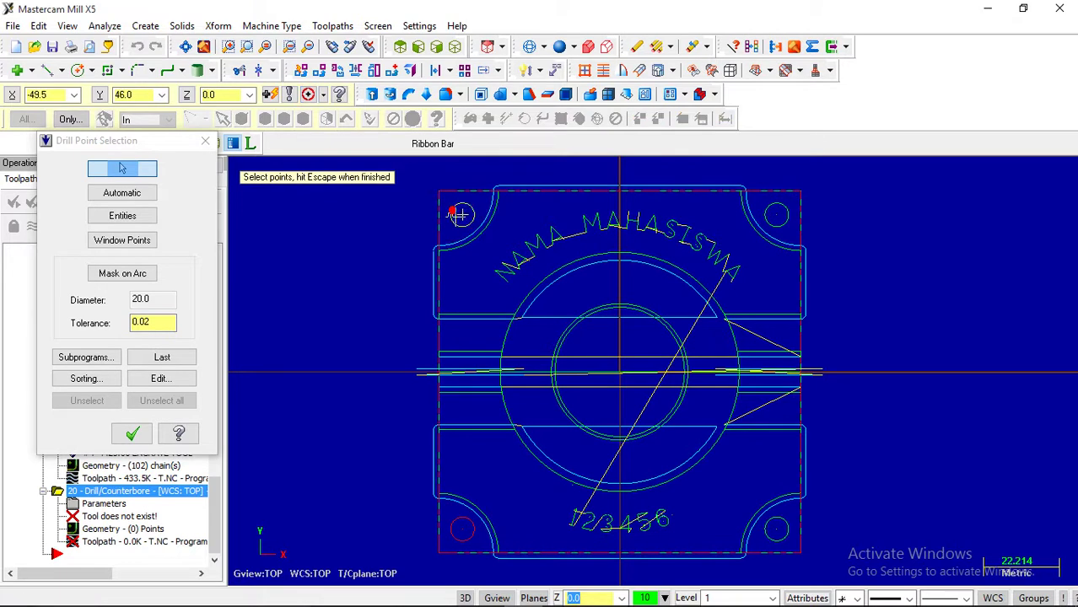
left_click(309, 95)
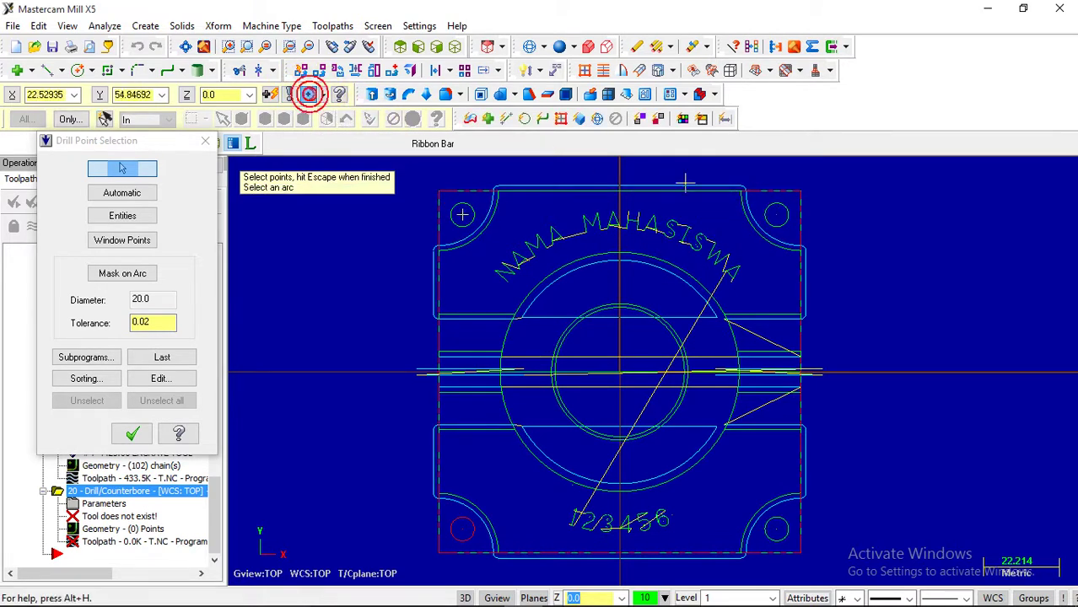
left_click(767, 207)
left_click(309, 96)
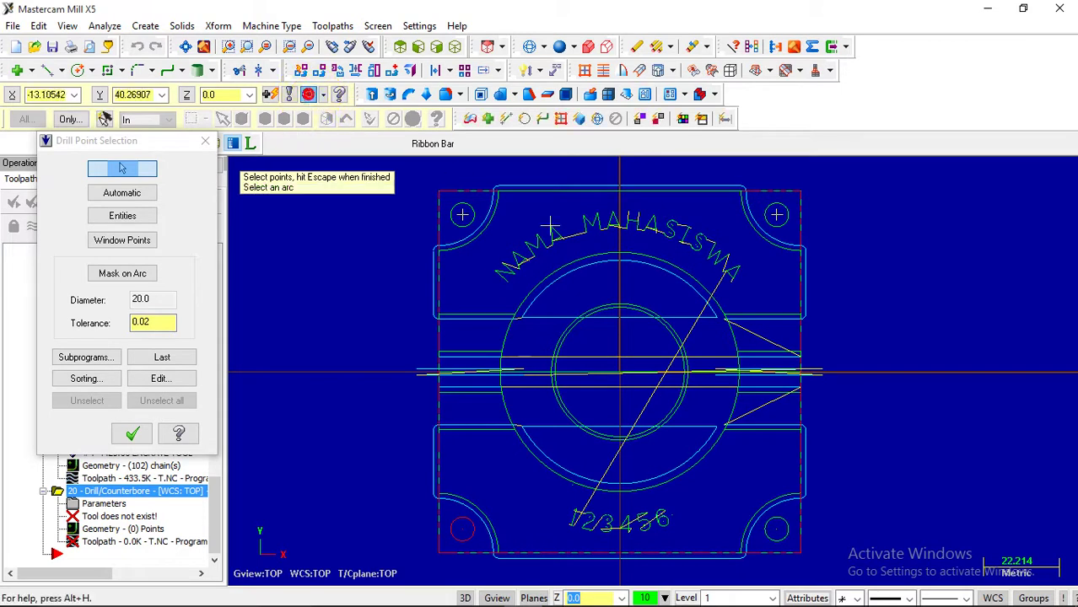
left_click(784, 519)
left_click(310, 95)
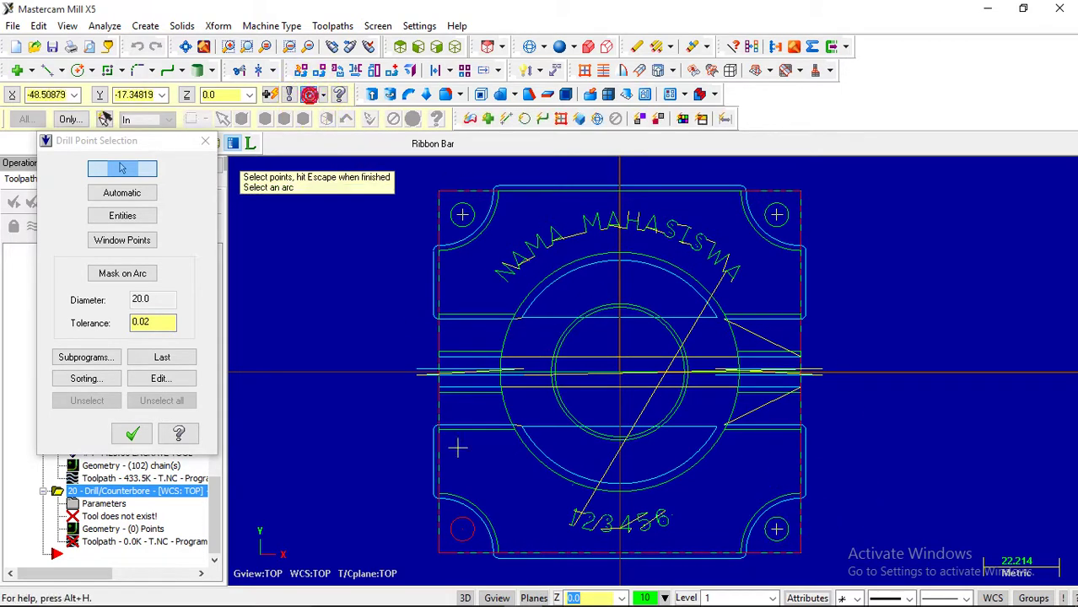
left_click(456, 523)
left_click(133, 433)
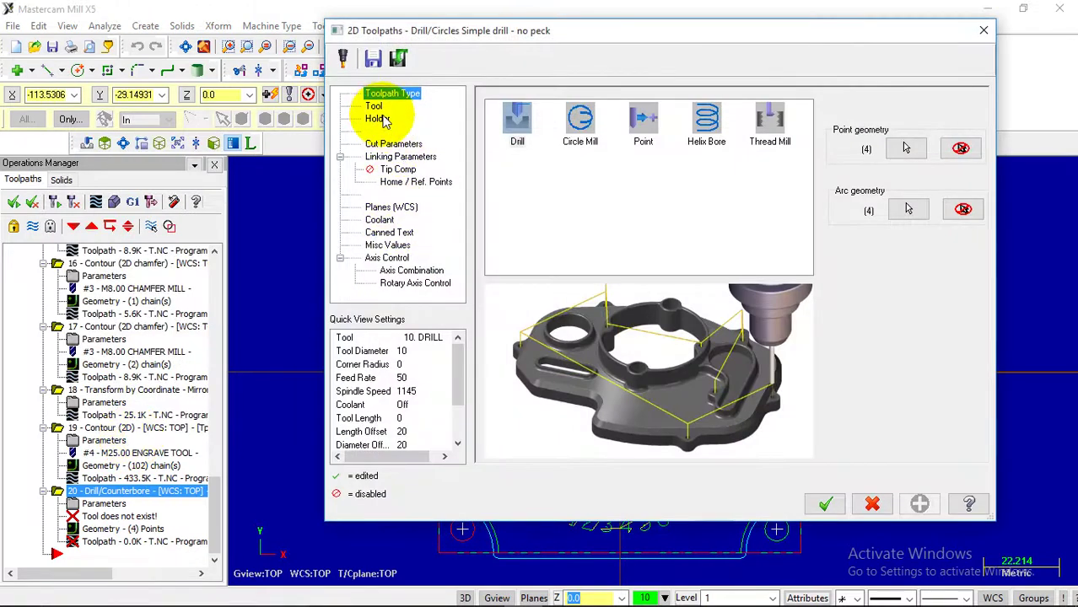
- Create a new drill tool with a 7 mm diameter, checking the corner hole size in the PDF drawing in Foxit Reader
left_click(374, 105)
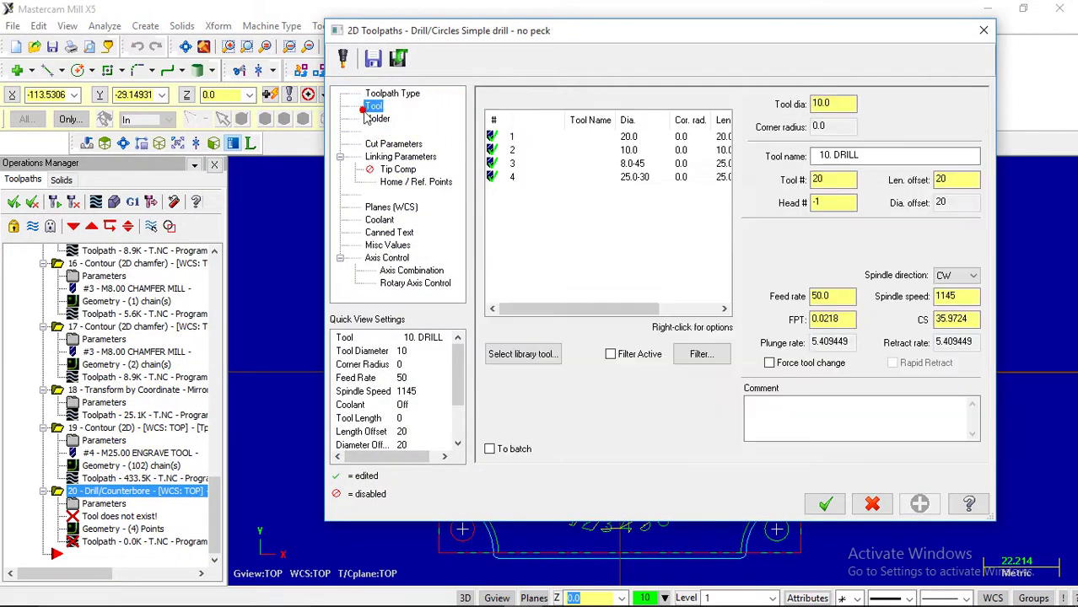
right_click(510, 236)
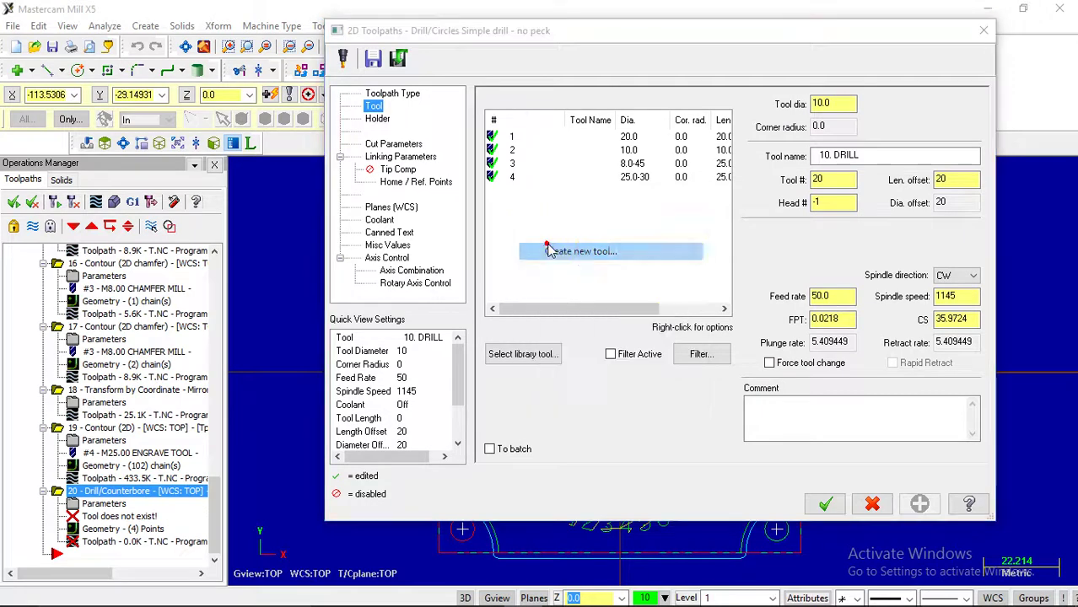
left_click(544, 249)
left_click(86, 267)
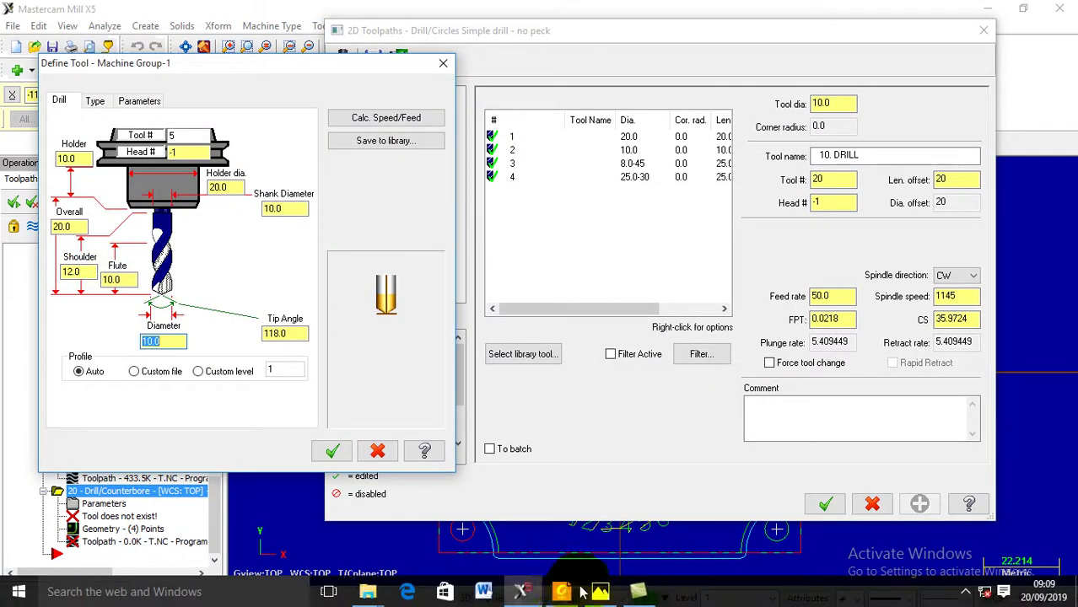
left_click(563, 593)
scroll(530, 513, "down", 1)
scroll(524, 505, "up", 3)
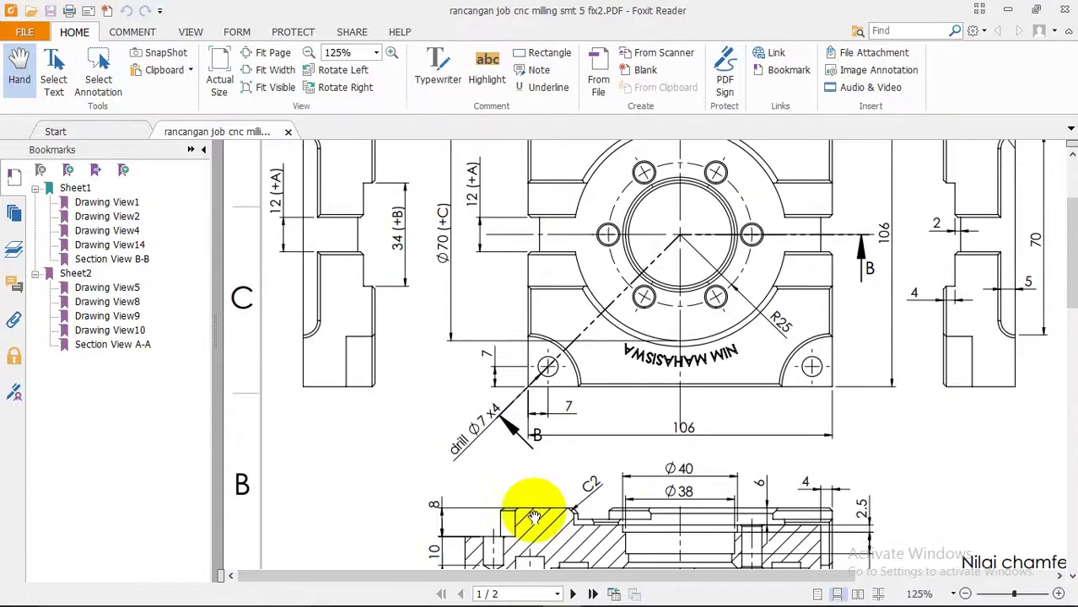
mouse_move(460, 593)
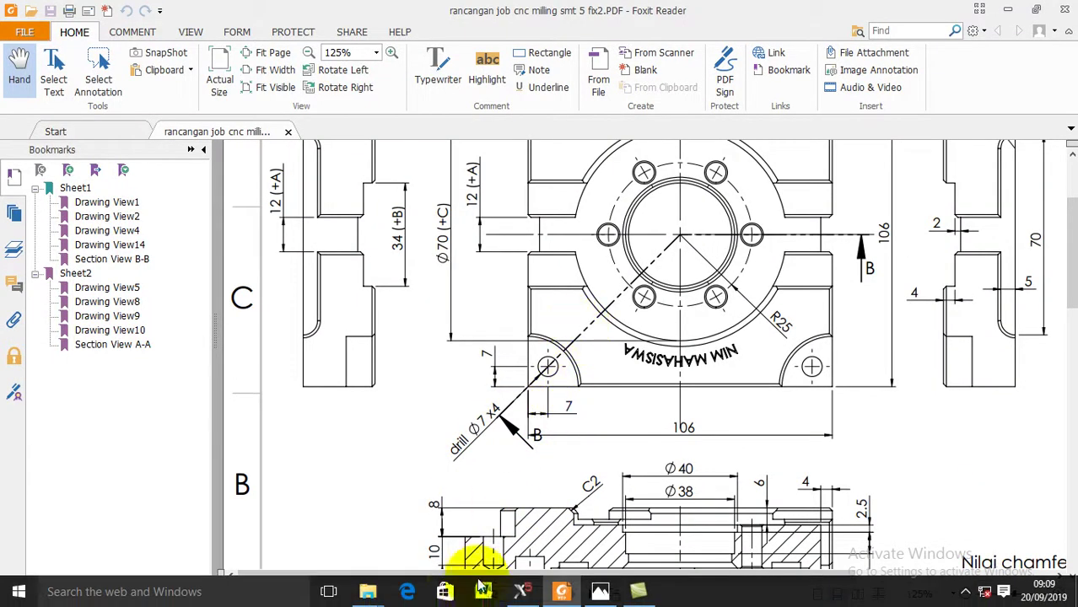
left_click(521, 591)
double_click(168, 340)
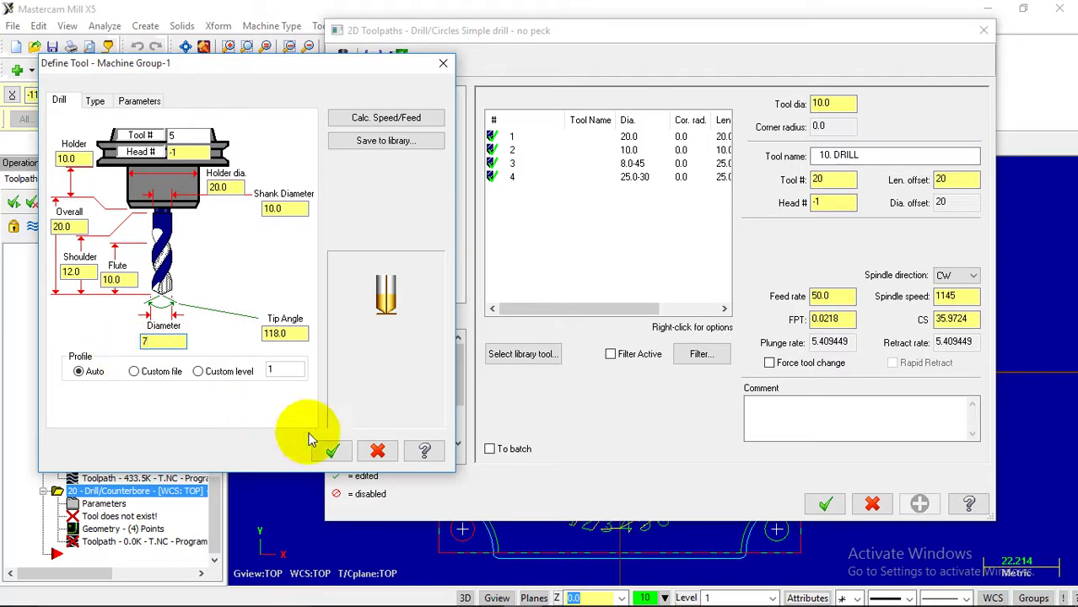
left_click(331, 450)
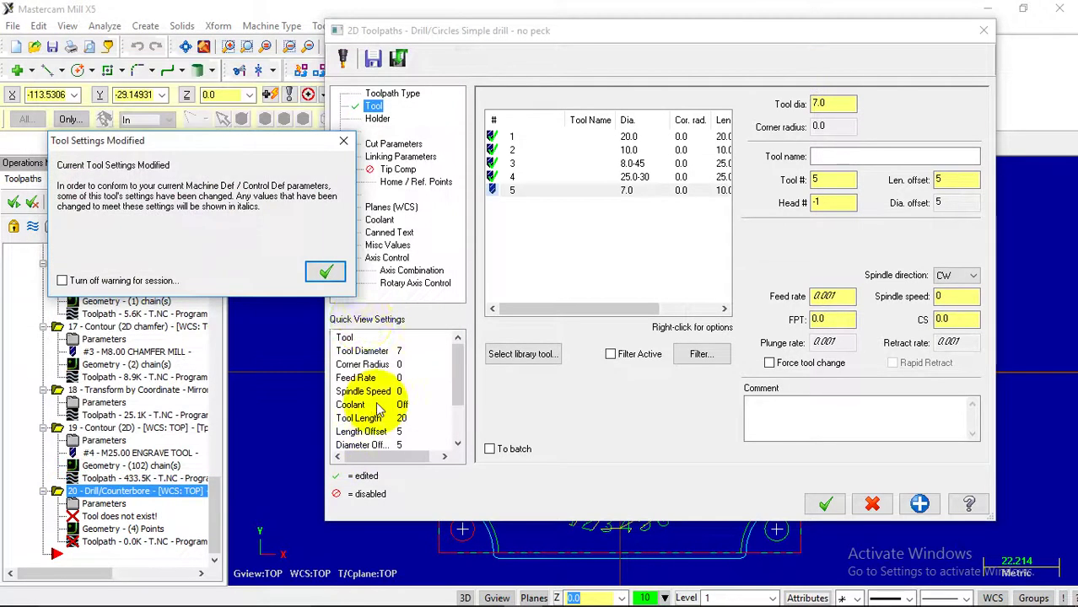
left_click(323, 270)
- Set the 7 mm drill's spindle speed to 1500 and feed rate to 200
left_click(961, 319)
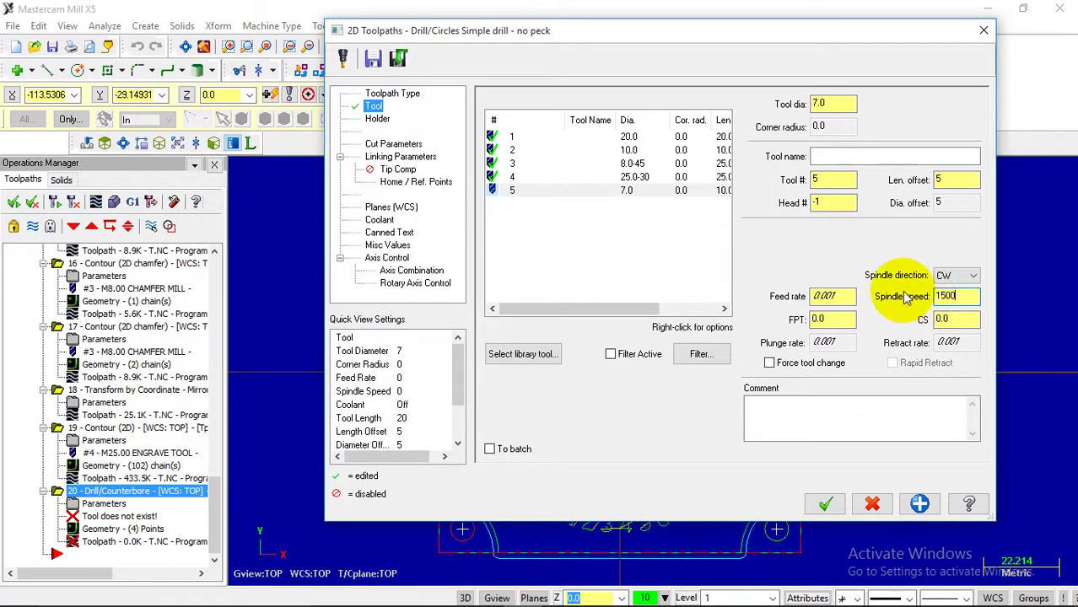
left_click(843, 297)
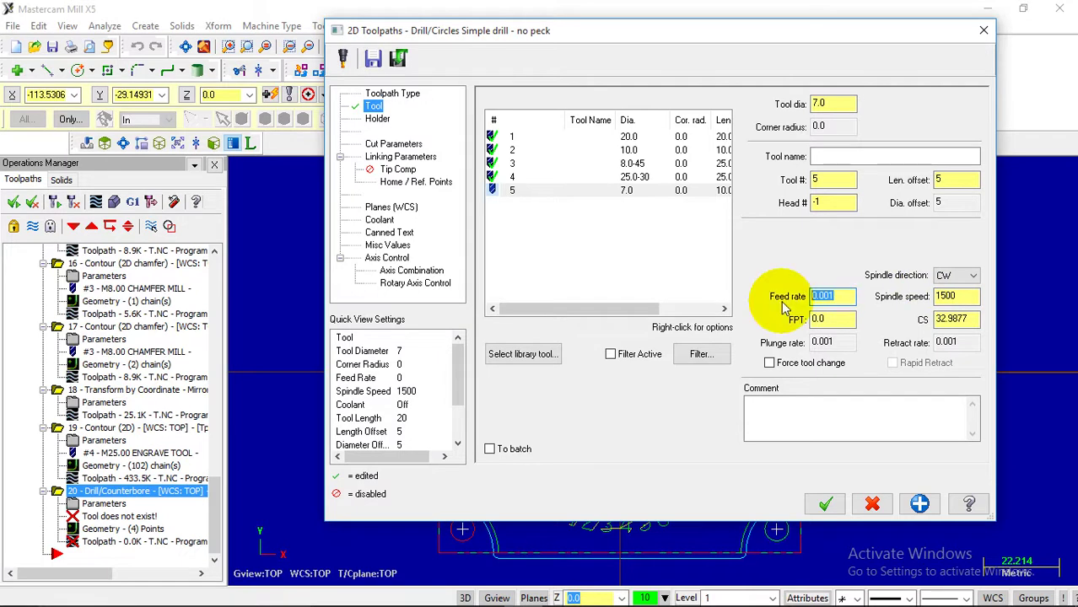
left_click(838, 322)
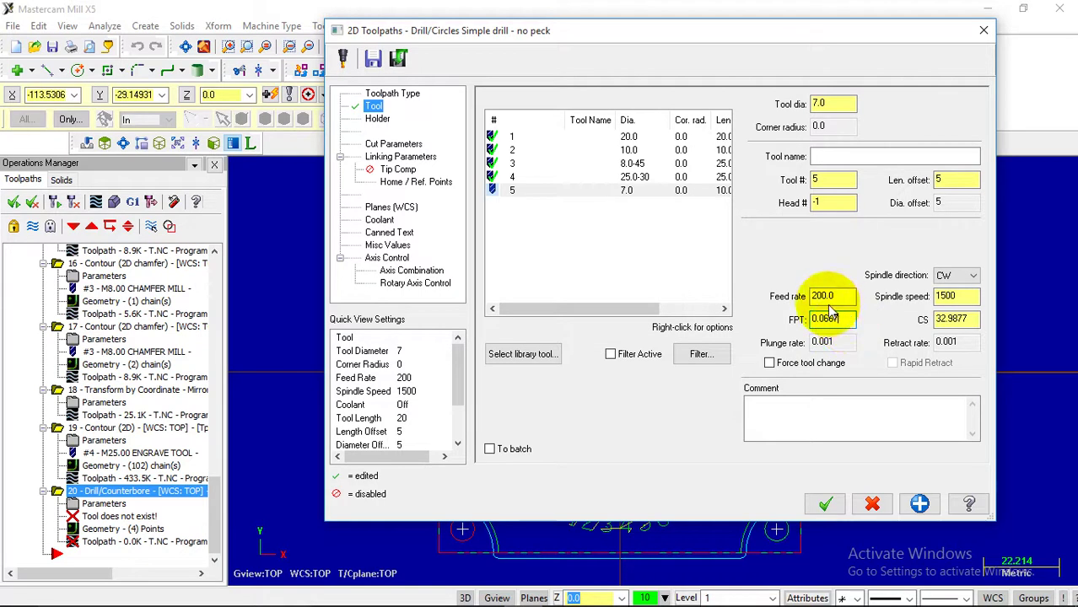
- Load the BT40 holder library and assign holder B4C4-0032 to the 7 mm drill
left_click(377, 119)
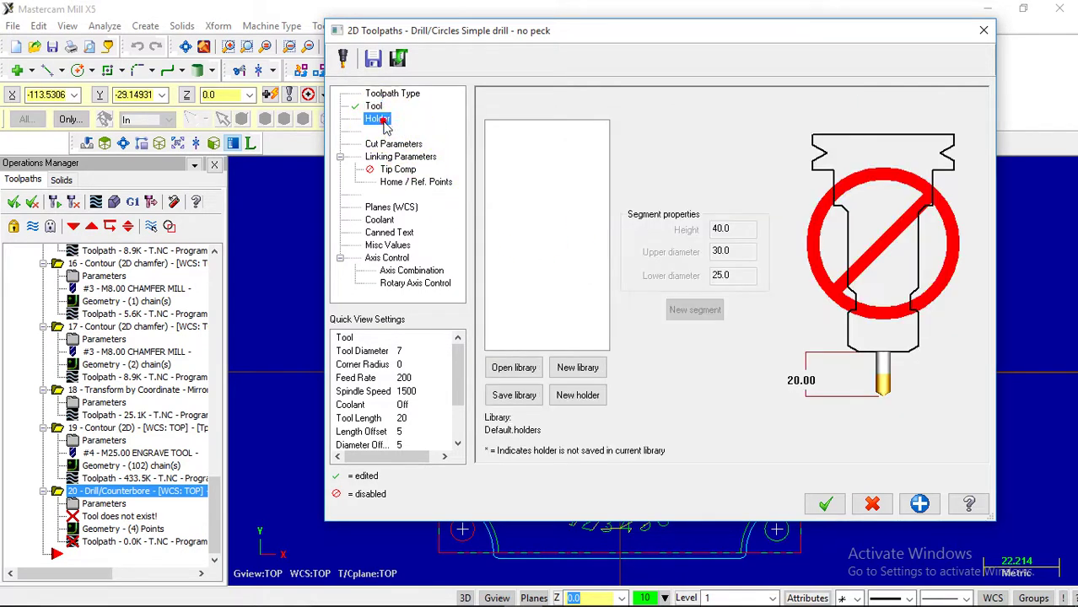
left_click(512, 364)
left_click(266, 238)
left_click(576, 474)
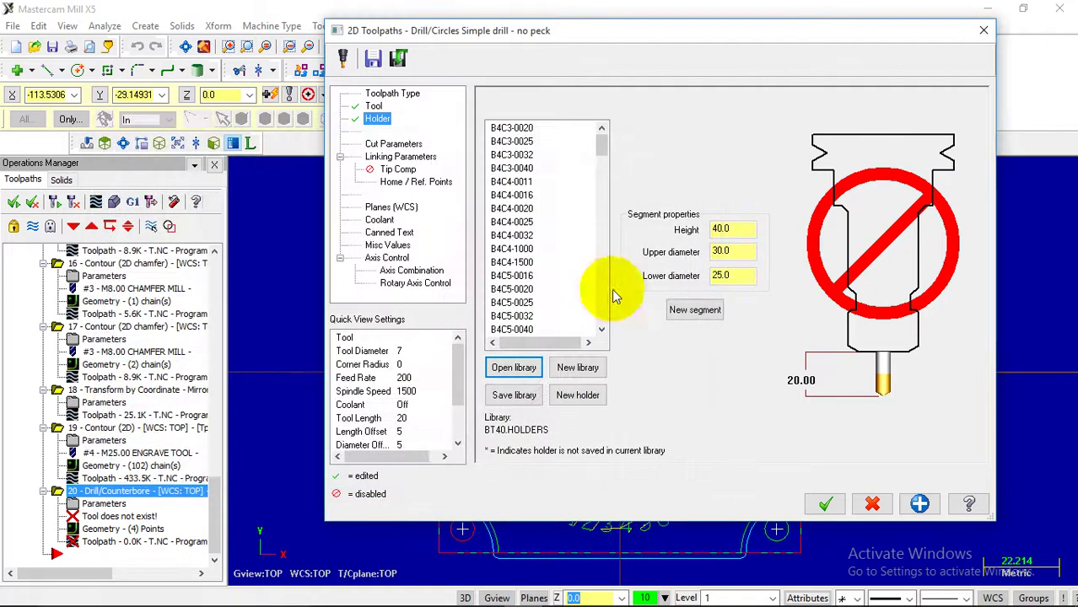
left_click(518, 168)
left_click(522, 236)
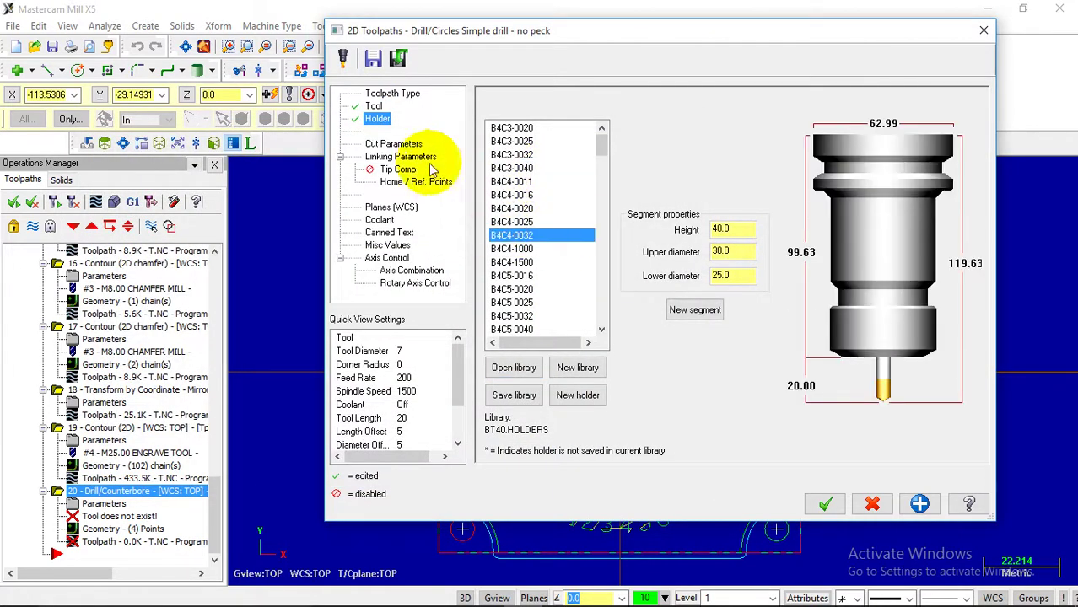
- Change the drilling cycle to Peck Drill with a peck of 2 mm
left_click(392, 144)
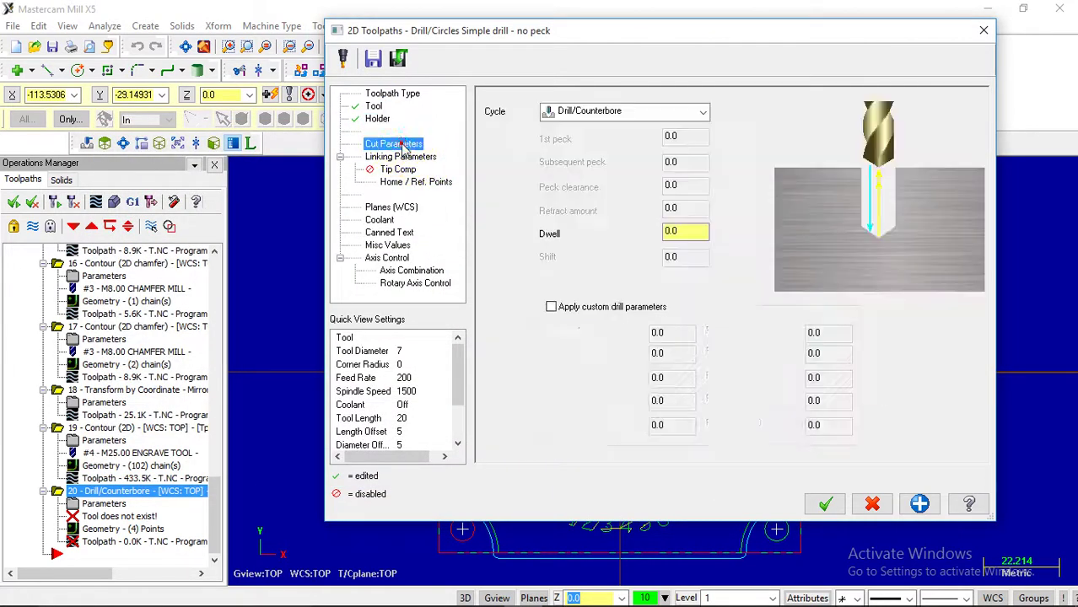
left_click(601, 110)
left_click(589, 142)
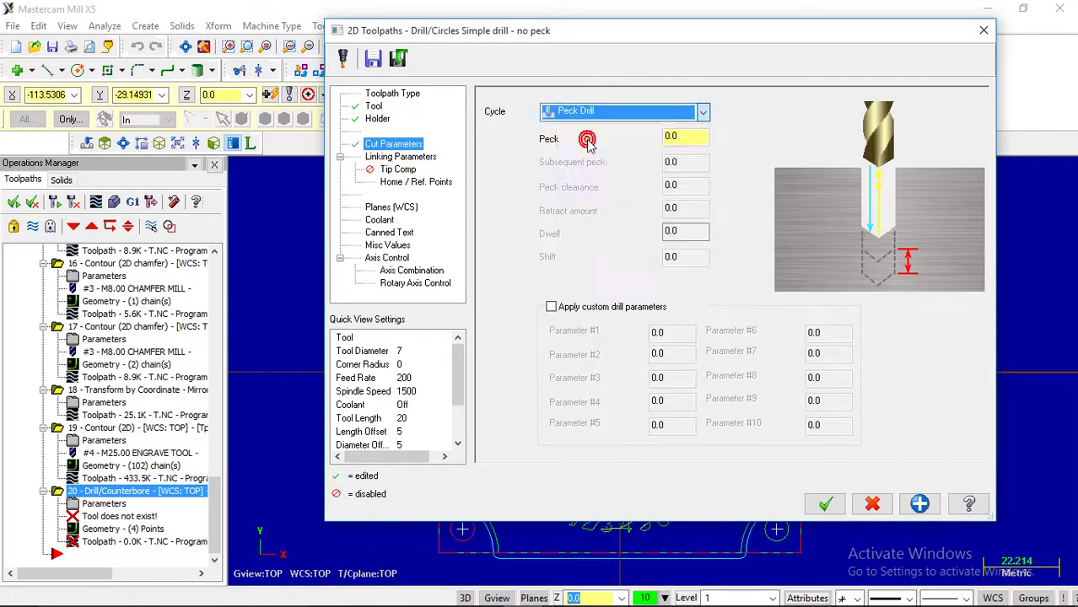
left_click(679, 137)
double_click(658, 143)
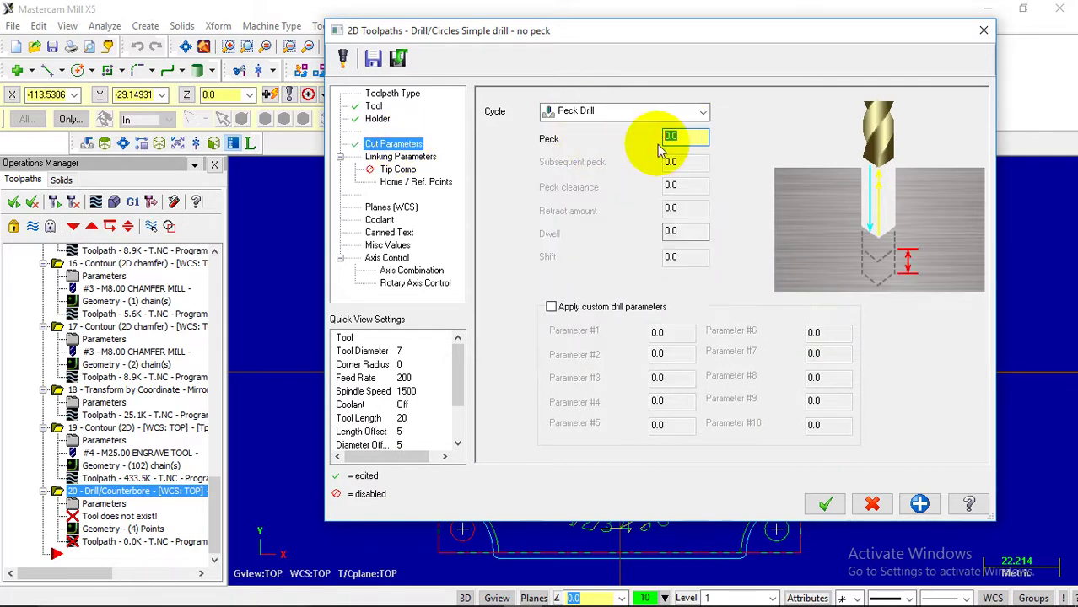
type("2")
- Make the drilling retract and depth absolute in the linking parameters, and set the retract height to 5 mm
left_click(409, 158)
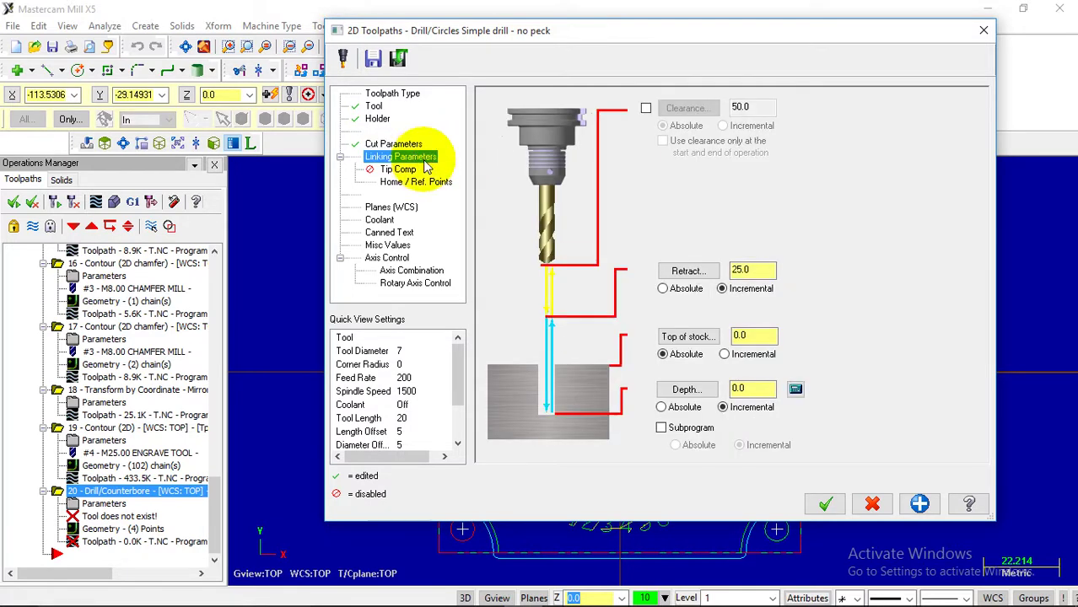
left_click(662, 289)
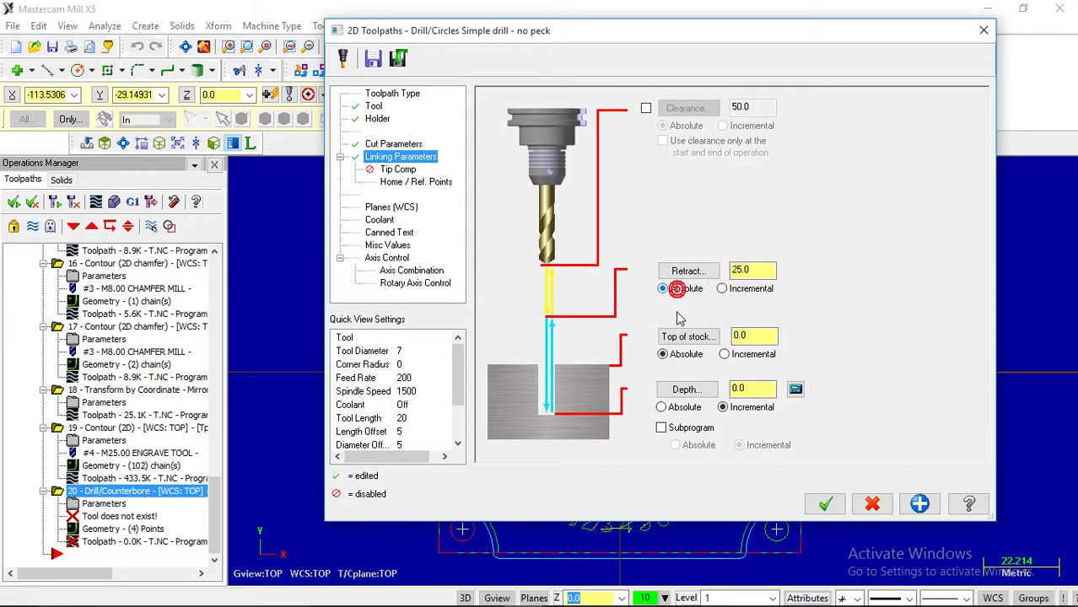
left_click(661, 408)
double_click(754, 269)
type("5")
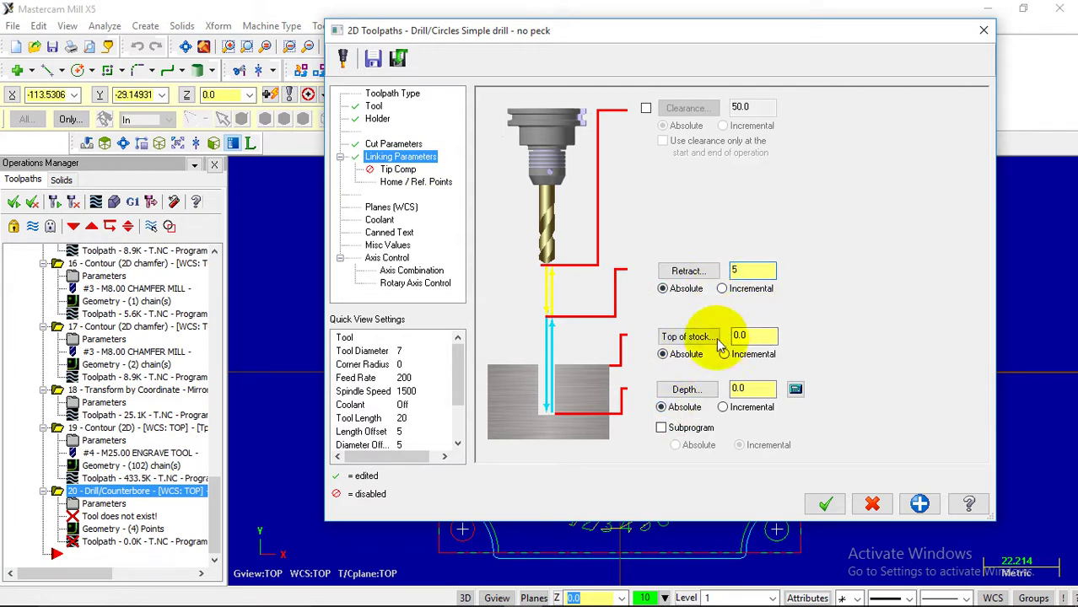
left_click(758, 338)
- Check the corner hole depth in section B-B of the Foxit Reader drawing, set the drilling depth to -15 in Mastercam, and generate the toolpath
left_click(749, 386)
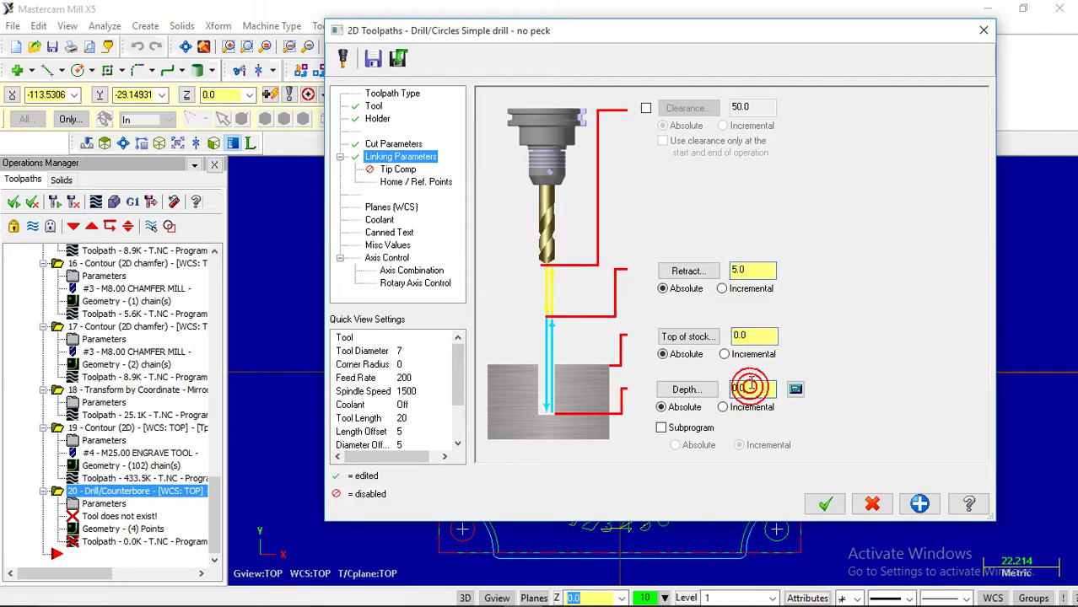
left_click(567, 593)
scroll(561, 433, "down", 3)
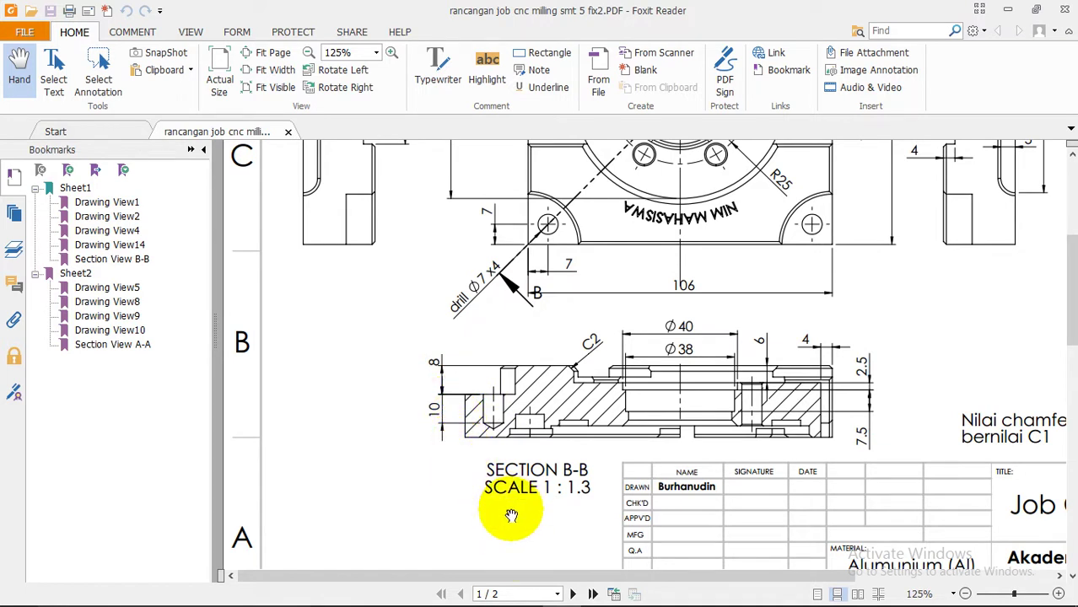
left_click(521, 591)
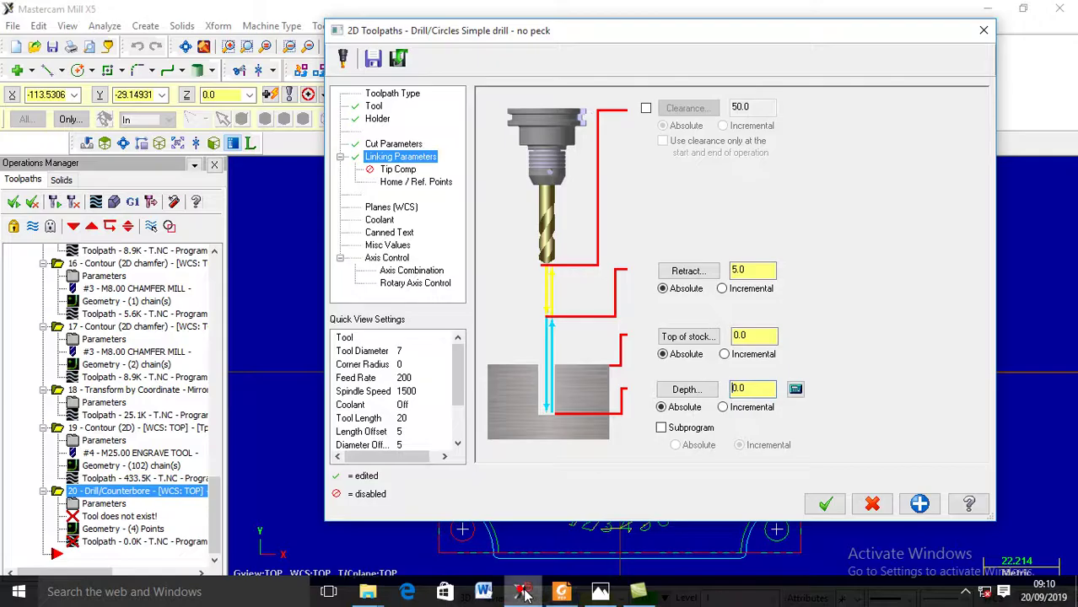
double_click(753, 389)
type("-")
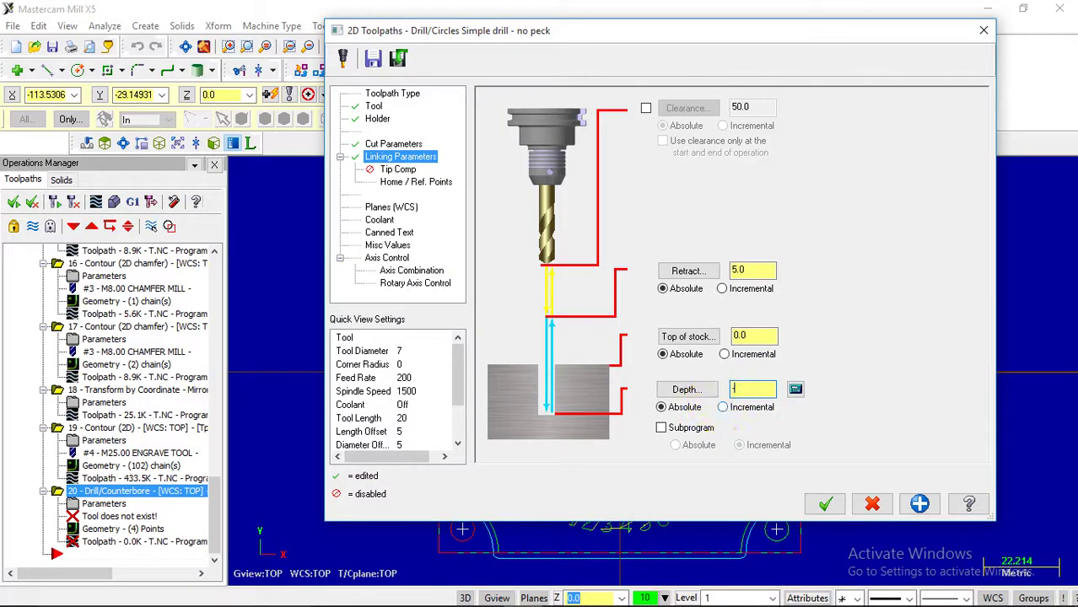
type("15")
left_click(825, 503)
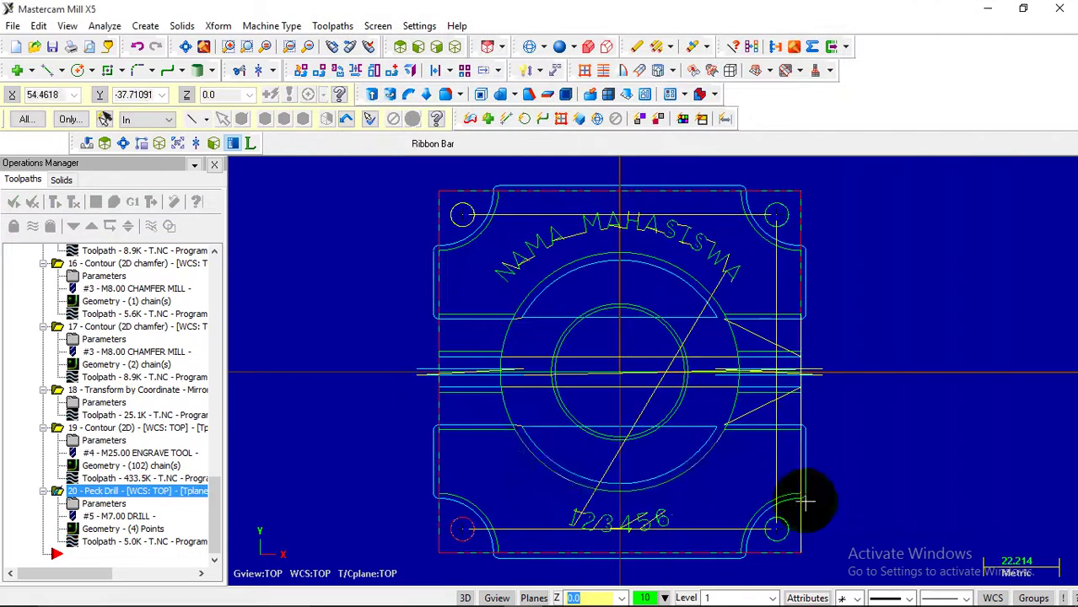
- Run a solid verification of all operations in isometric view, inspect the drilled corner holes from another angle, and close the simulation
left_click(13, 203)
left_click(114, 202)
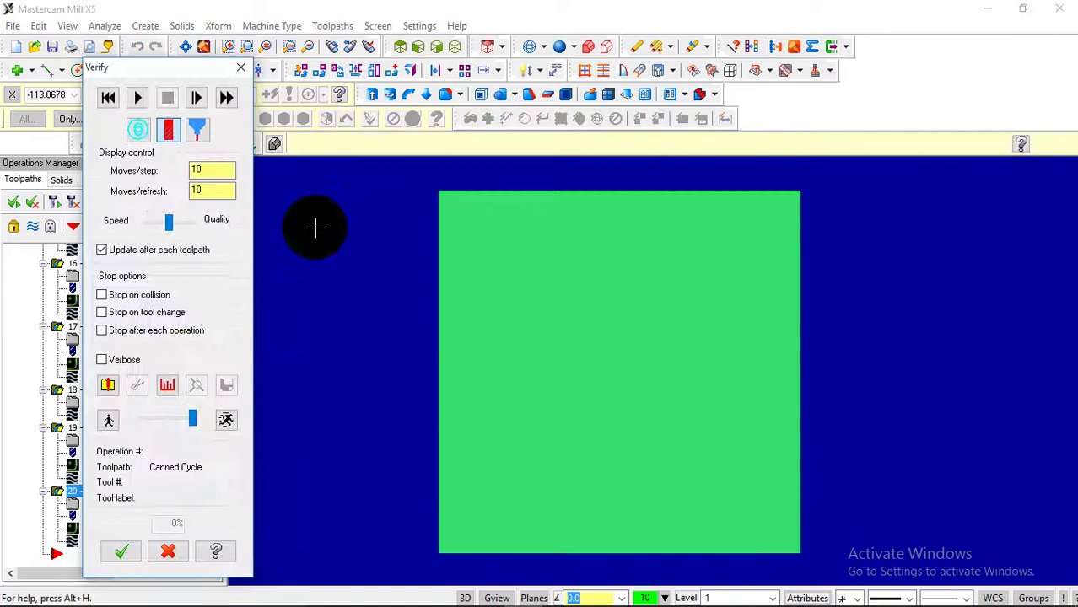
left_click(447, 50)
left_click(138, 97)
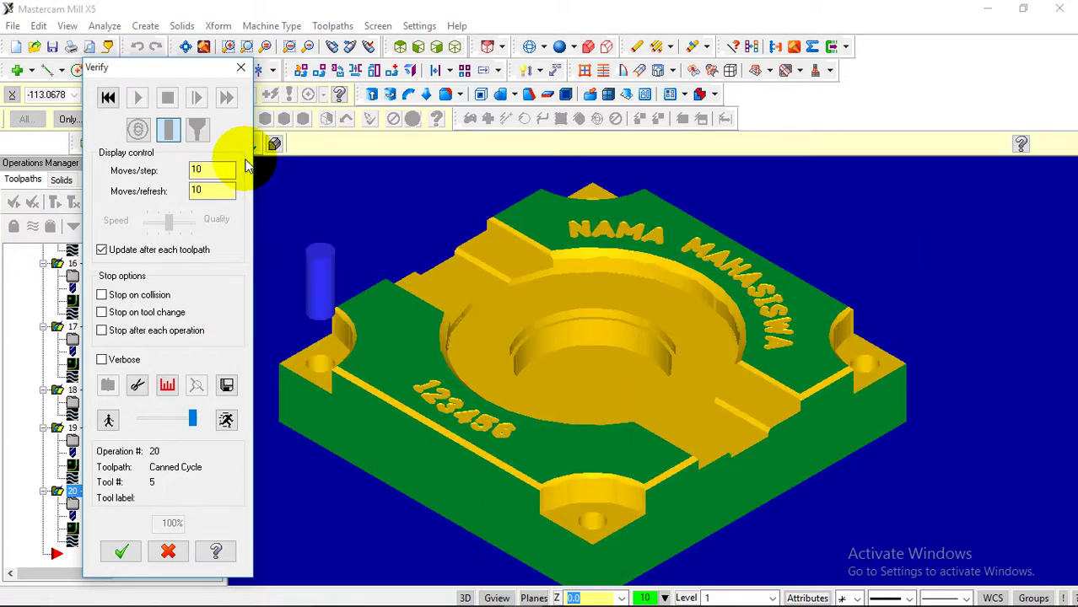
middle_click_drag(513, 192, 430, 220)
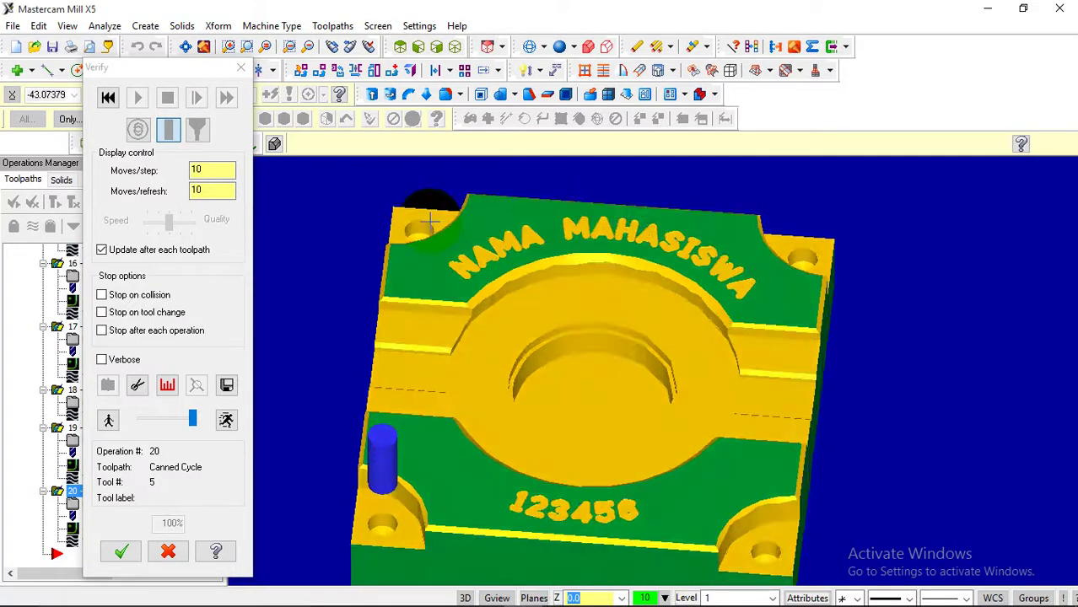
left_click(240, 68)
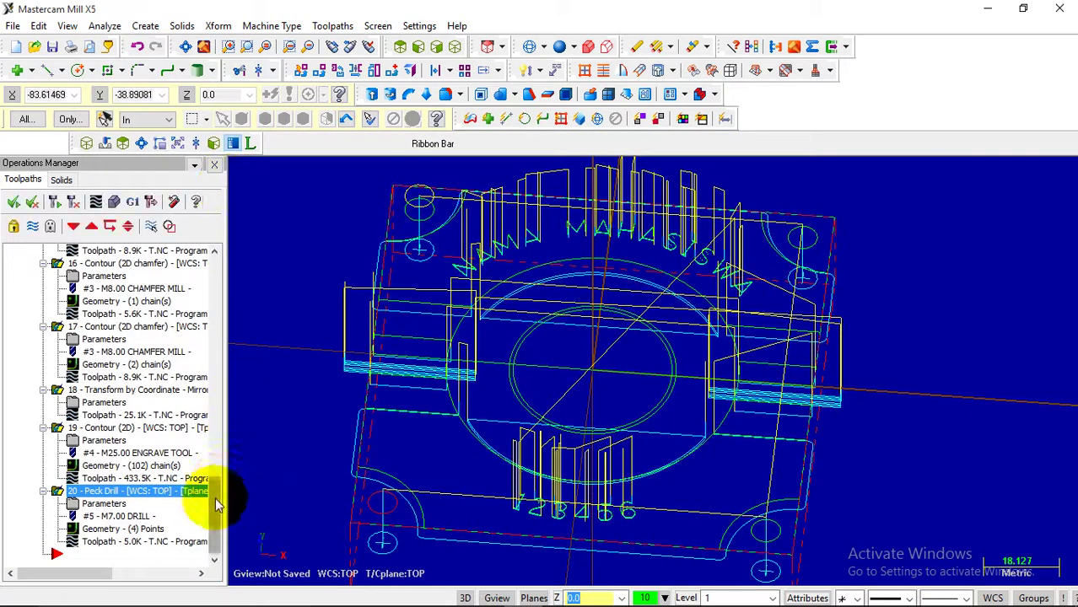
- Start saving the Mastercam file and choose the folder "rekaman materi praktek CNC" on the FILE MAHASISWA (D:) drive
scroll(212, 499, "up", 20)
left_click_drag(216, 278, 195, 263)
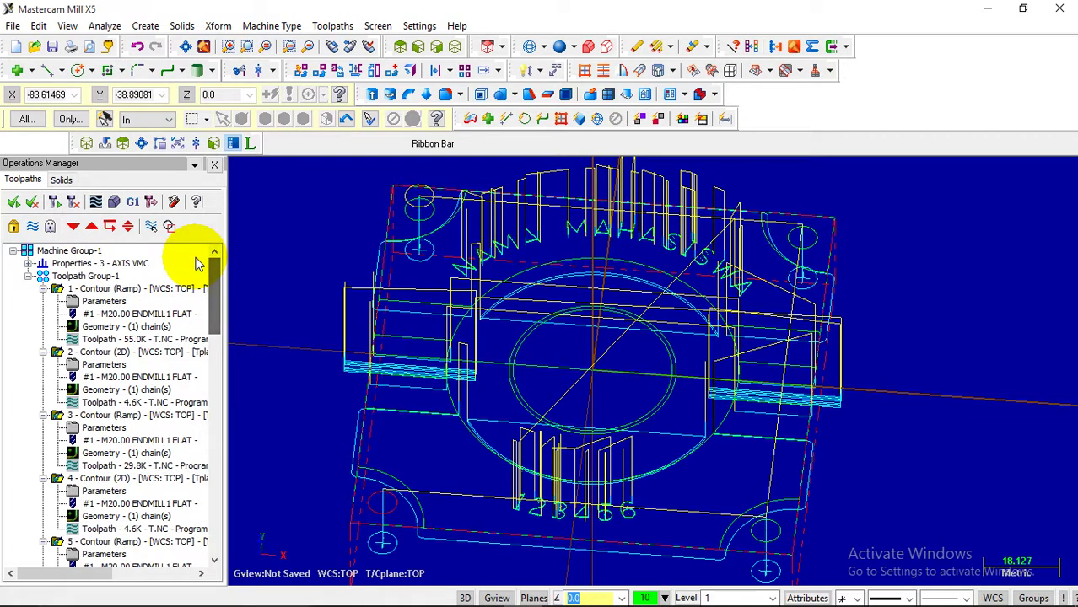
left_click(52, 47)
left_click(288, 168)
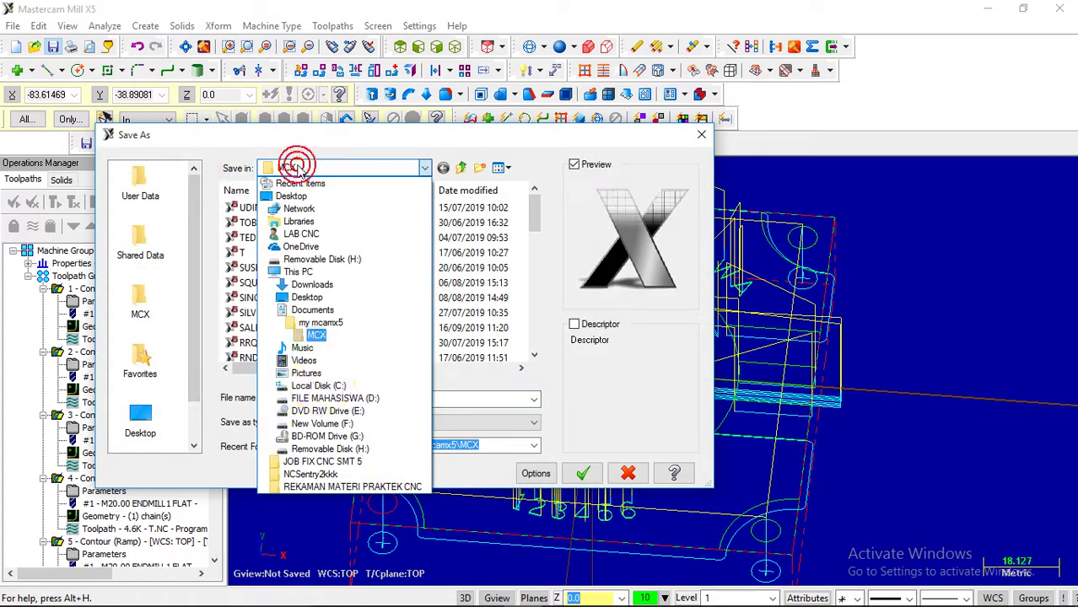
left_click(324, 400)
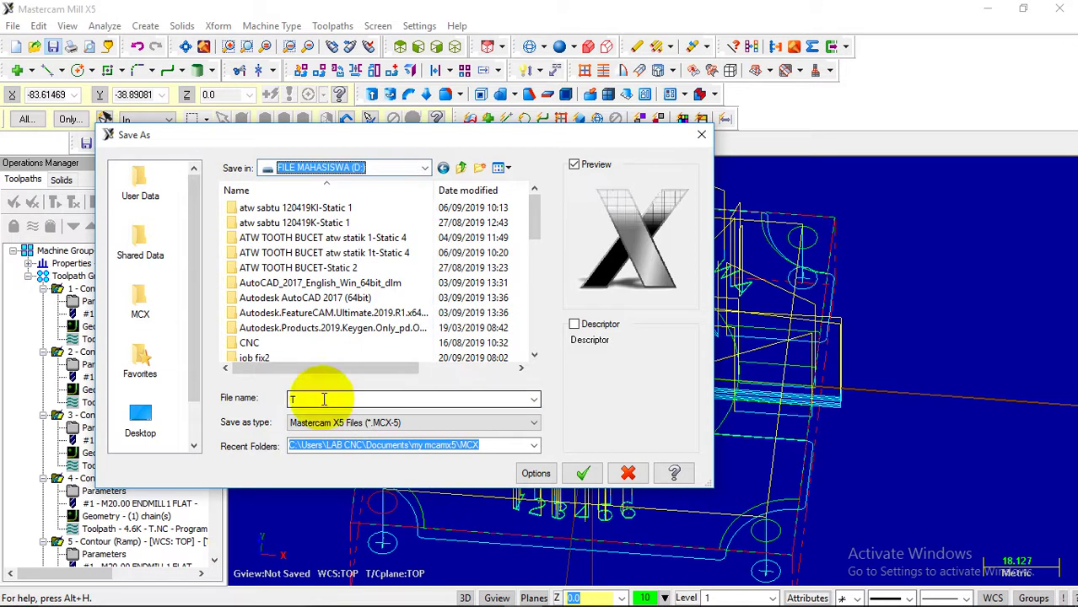
left_click_drag(540, 234, 541, 331)
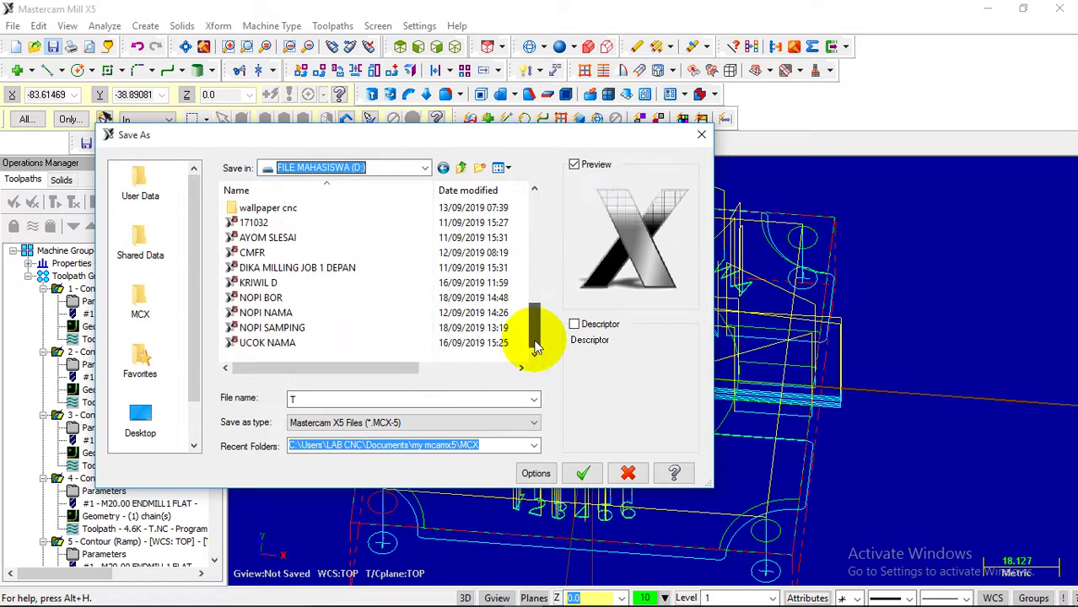
left_click(343, 399)
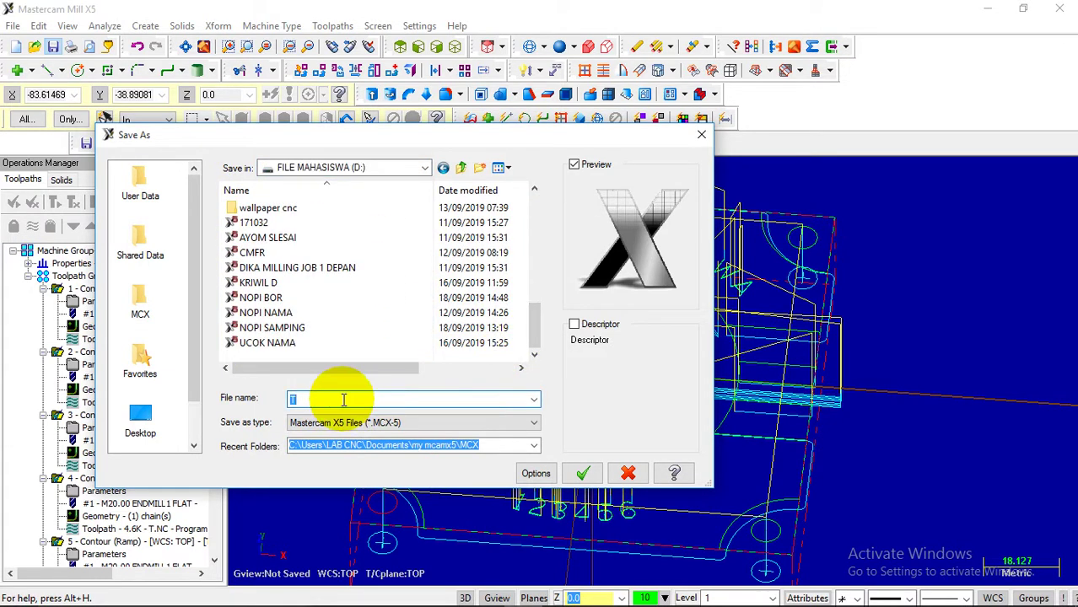
scroll(388, 344, "up", 3)
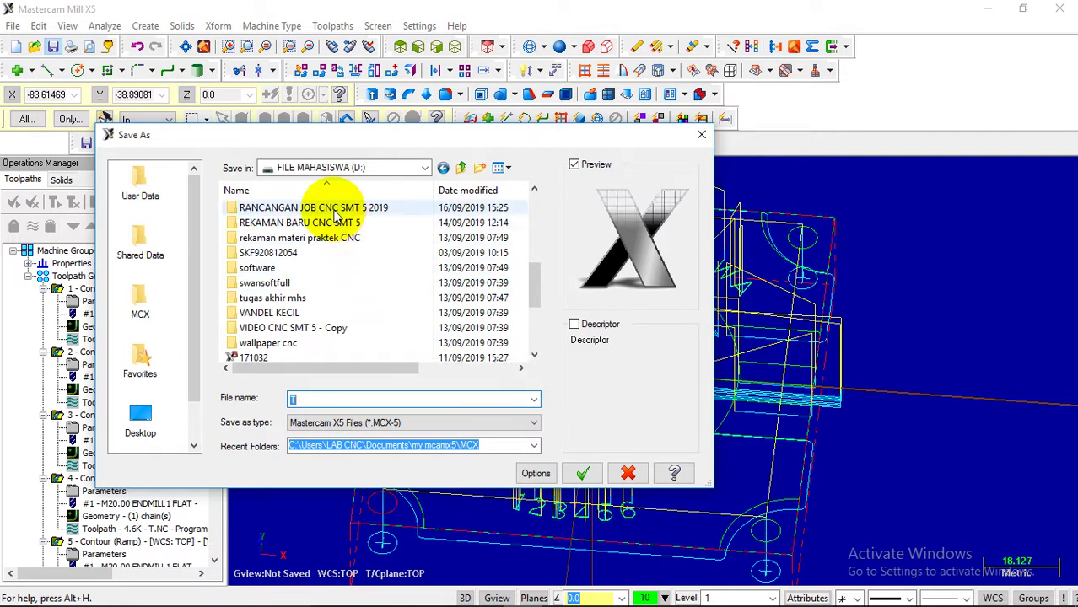
double_click(302, 244)
- Name the file "JOB CNC SMT 5 KE 1" and save it as a Mastercam X5 file
left_click(306, 400)
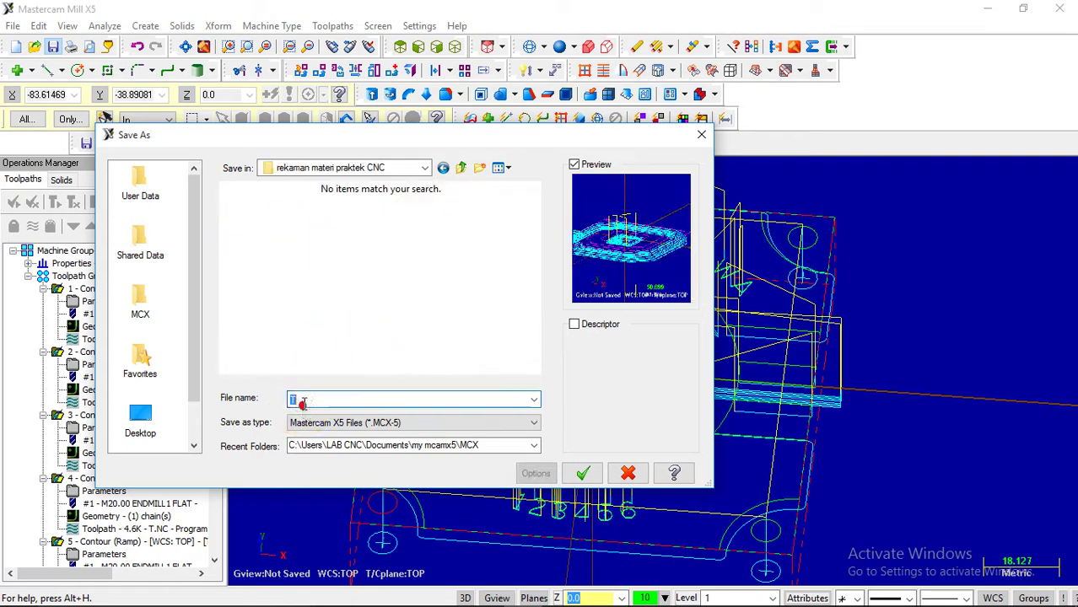
double_click(305, 401)
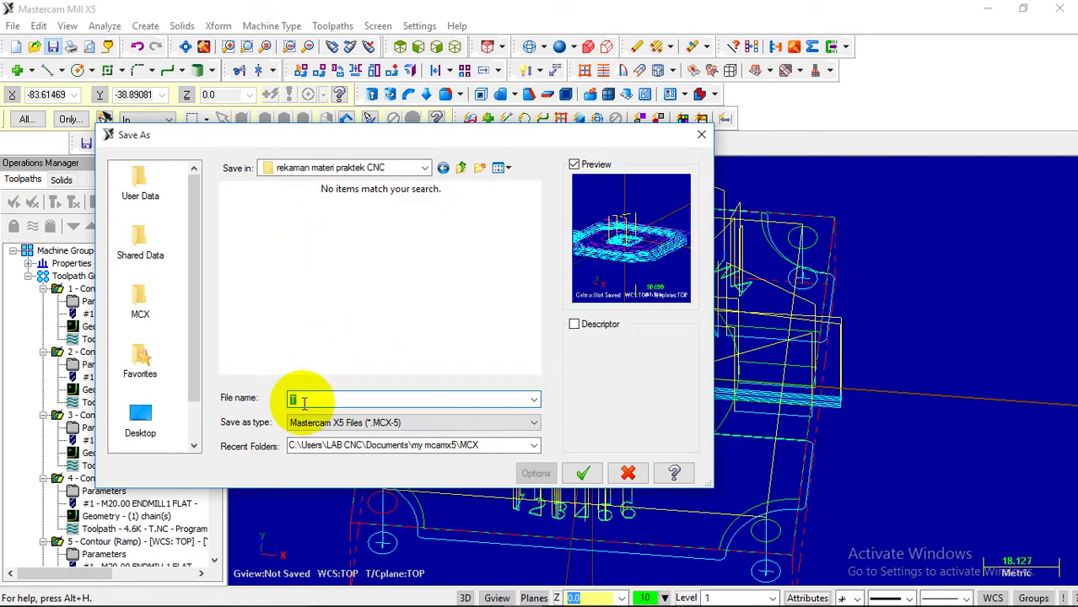
type("JOB CNC ")
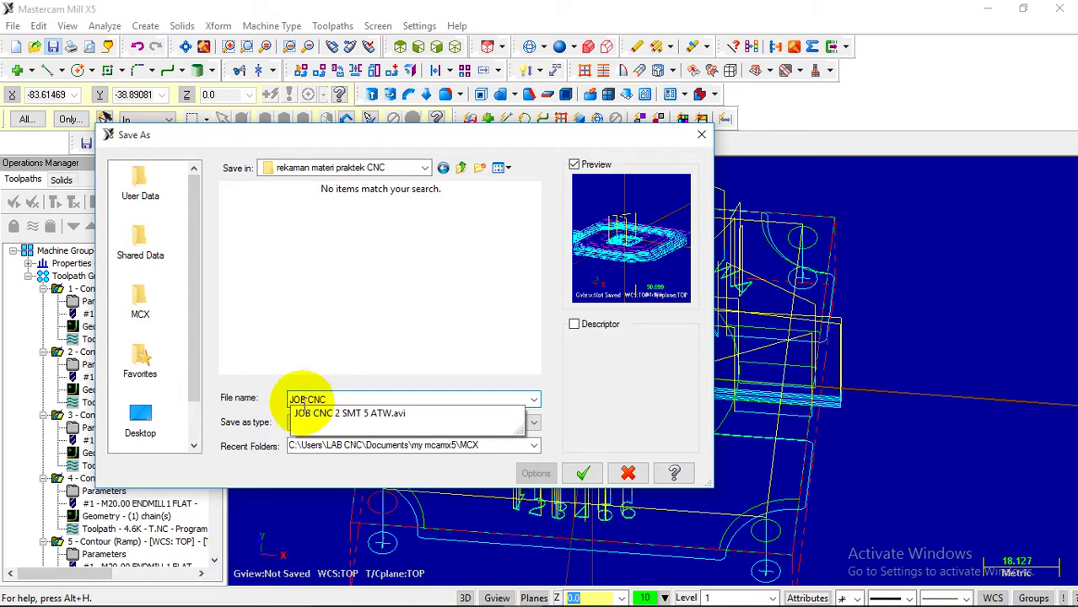
type("SMT 5 K")
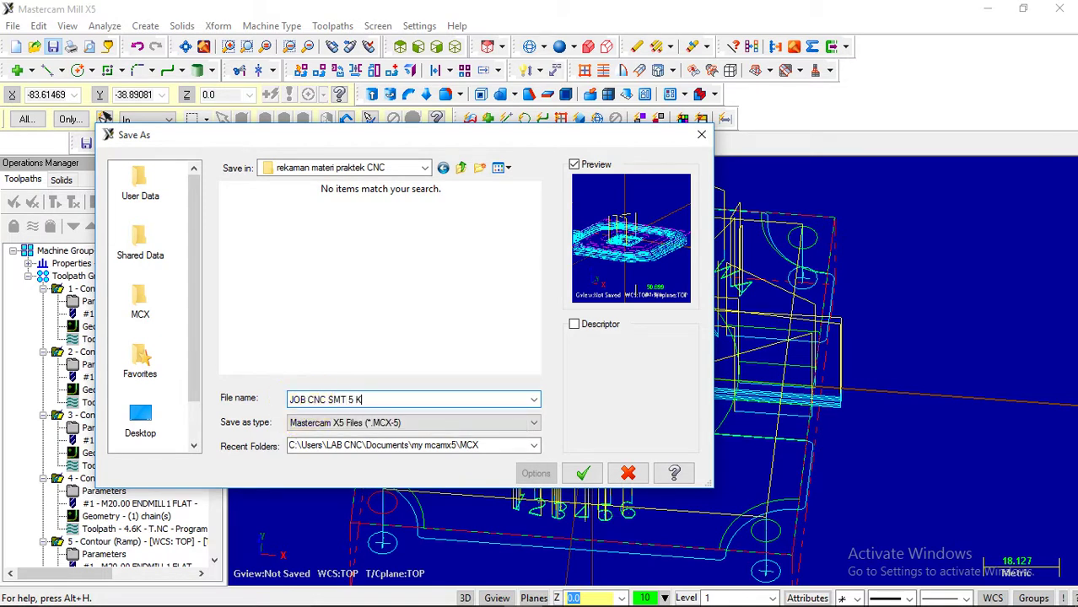
key("Return")
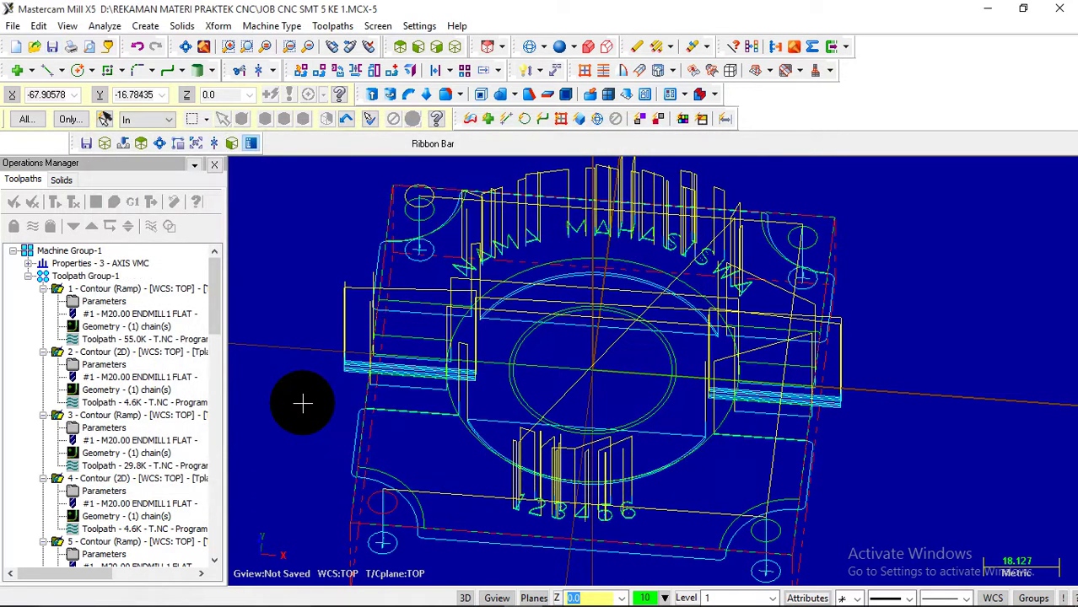
- Return the plate to the top view and post-process all operations with NC file output
left_click(402, 46)
scroll(399, 297, "down", 1)
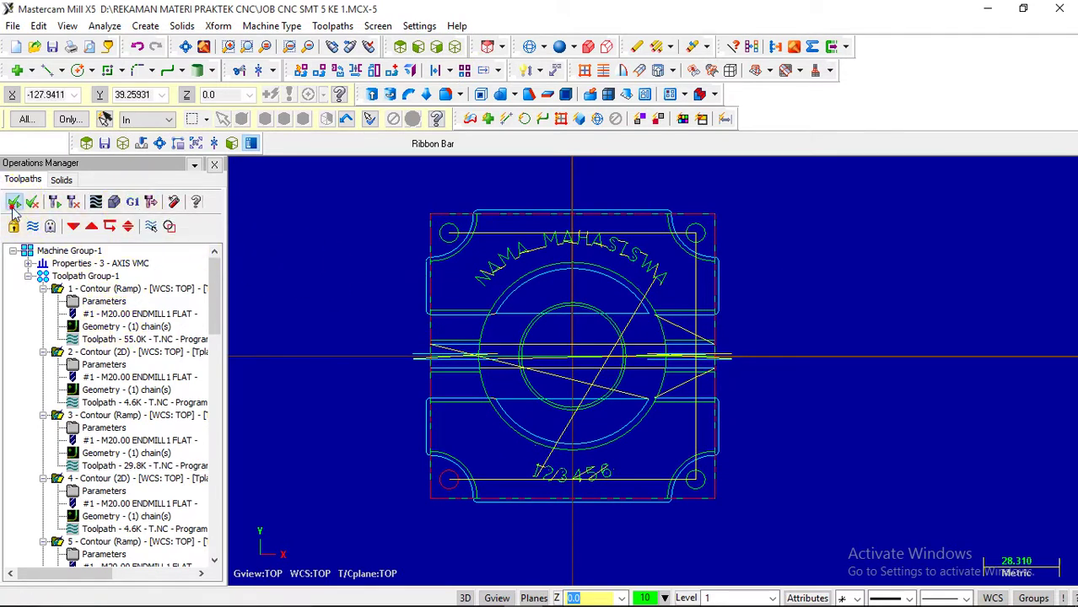
left_click(132, 204)
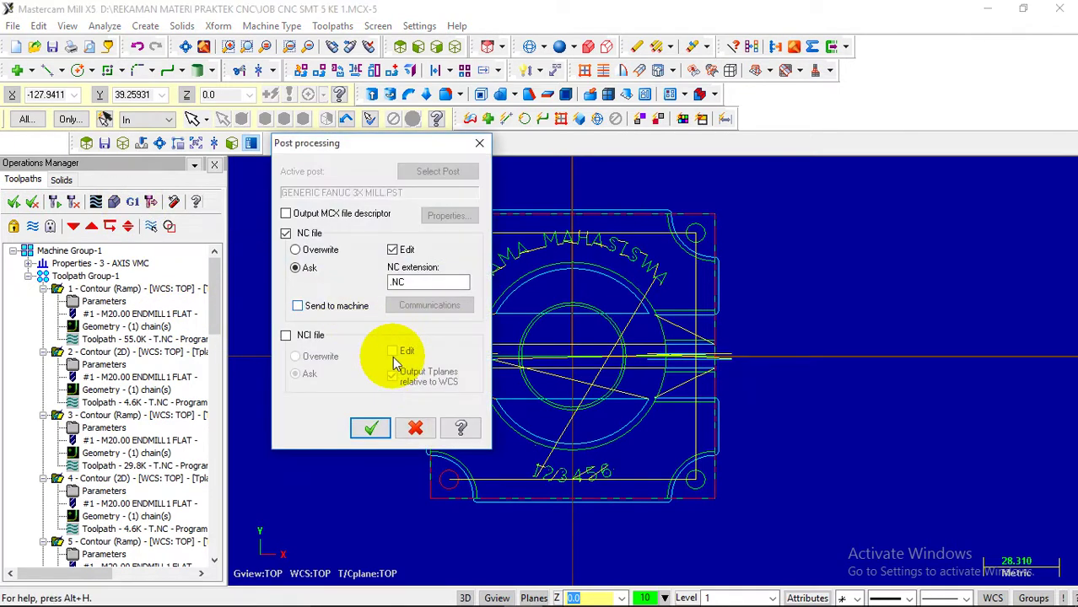
left_click(371, 426)
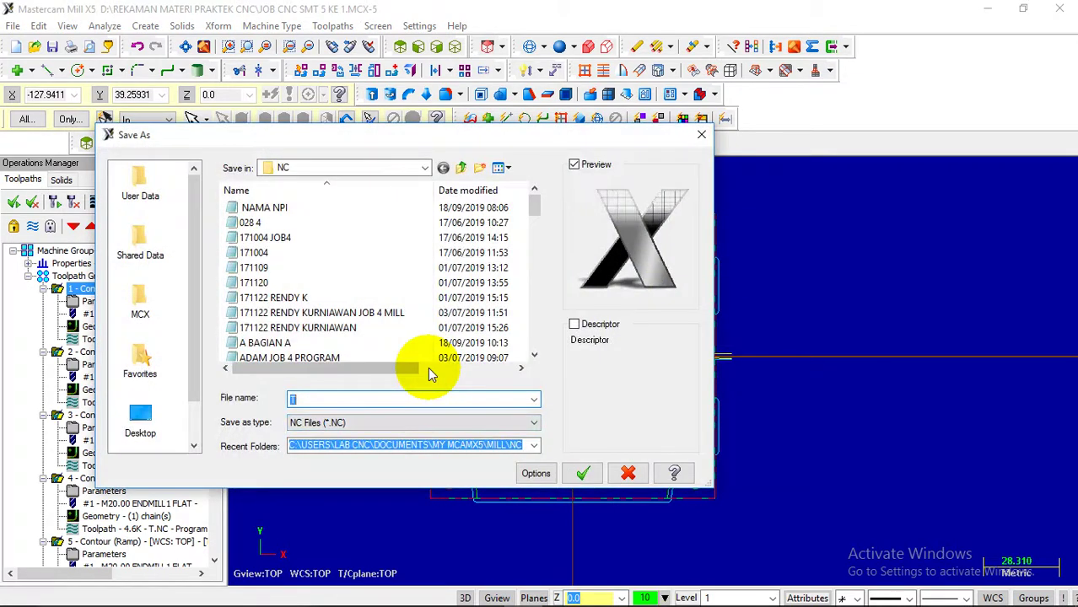
- Choose the folder "RANCANGAN JOB CNC SMT 5 2019" on the FILE MAHASISWA (D:) drive as the NC file's location
left_click(424, 168)
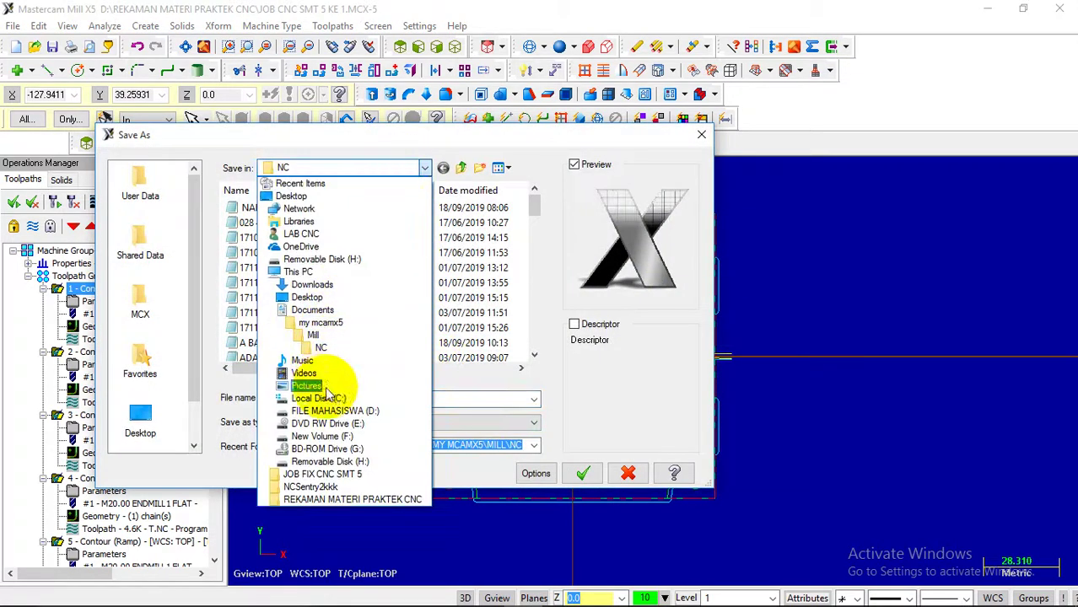
left_click(324, 410)
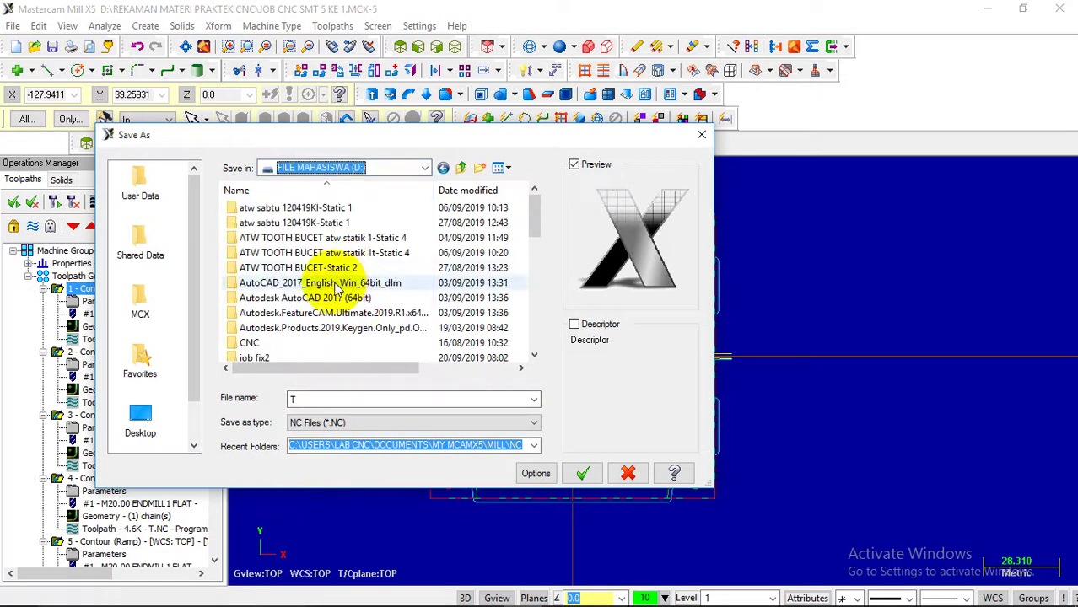
scroll(329, 296, "up", 3, "ctrl")
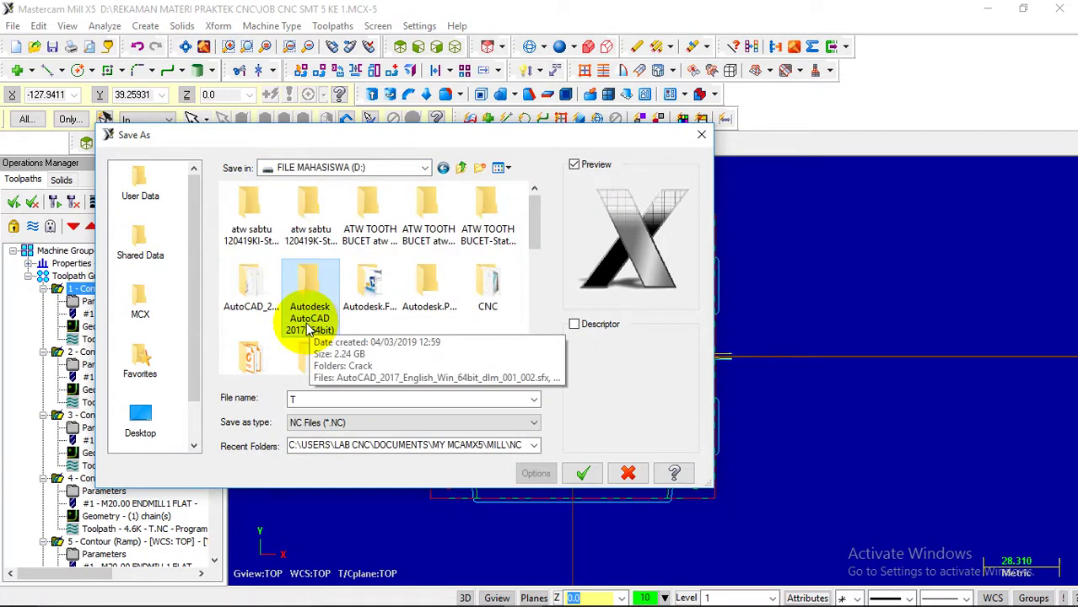
scroll(310, 329, "down", 3)
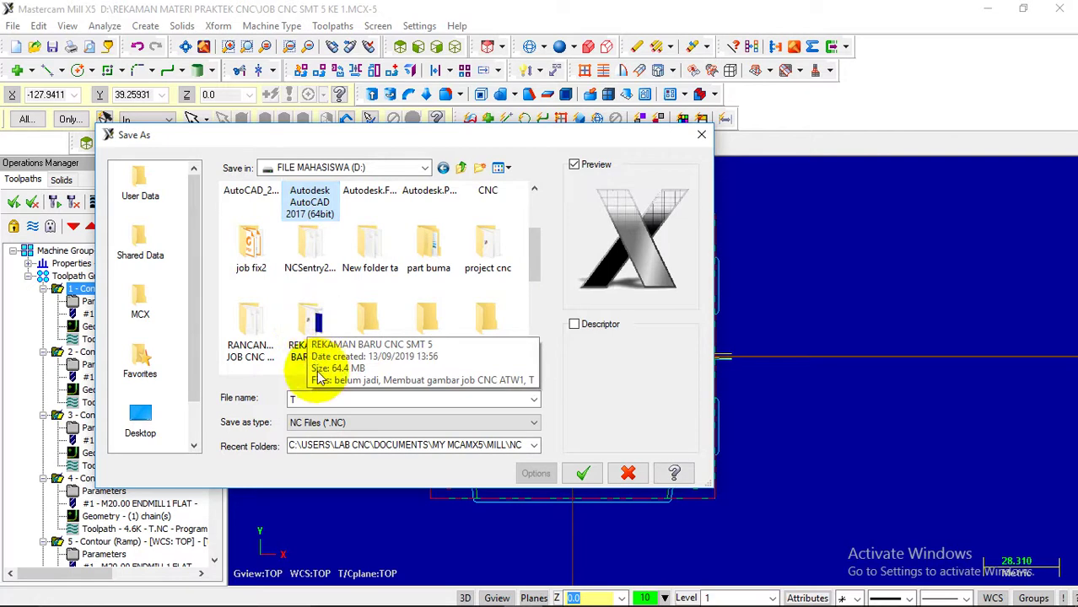
double_click(253, 333)
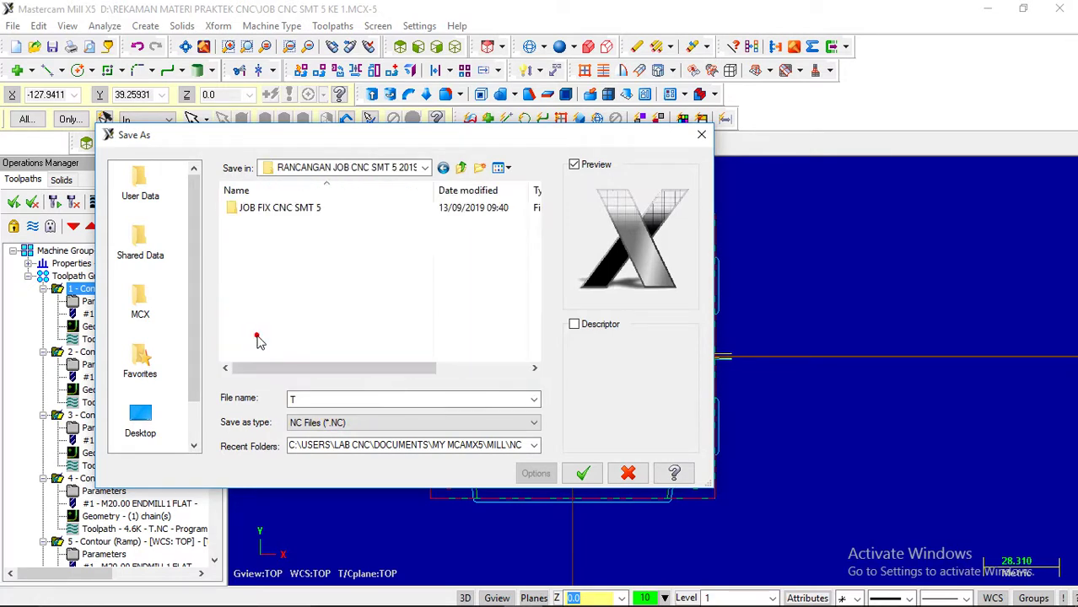
- Name the NC file "JOB CNC SMT 5 KE 1" and save it
double_click(311, 398)
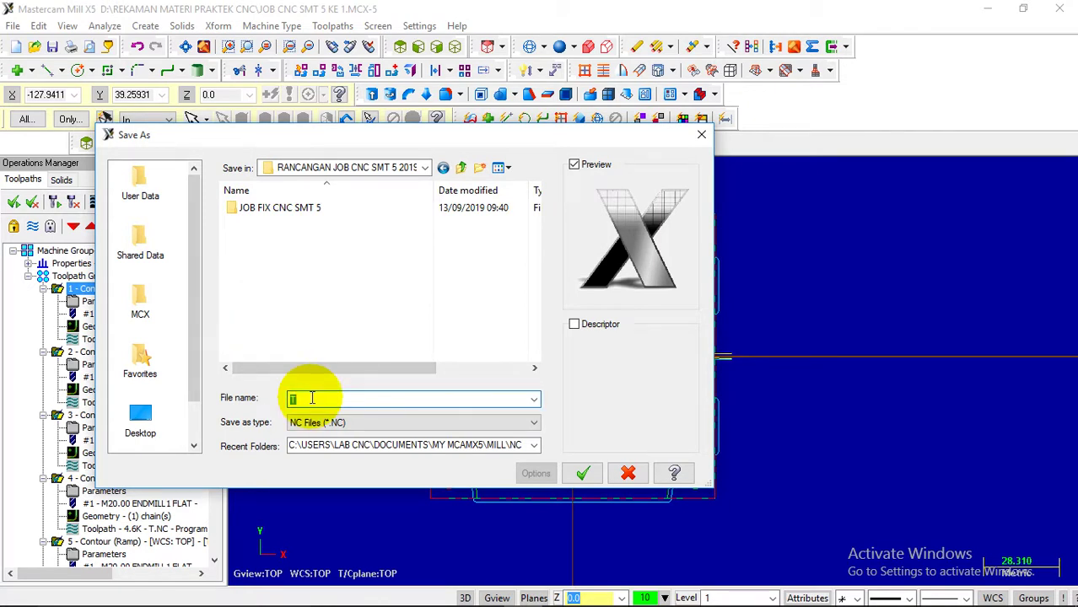
type("JOB CNC SMT 5 KE 1")
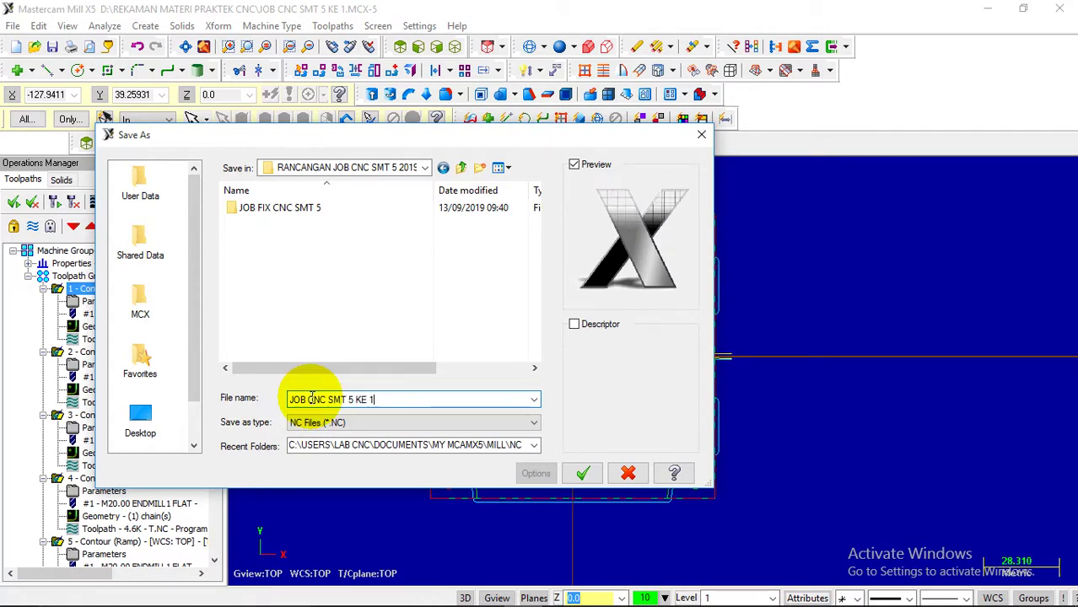
key("Return")
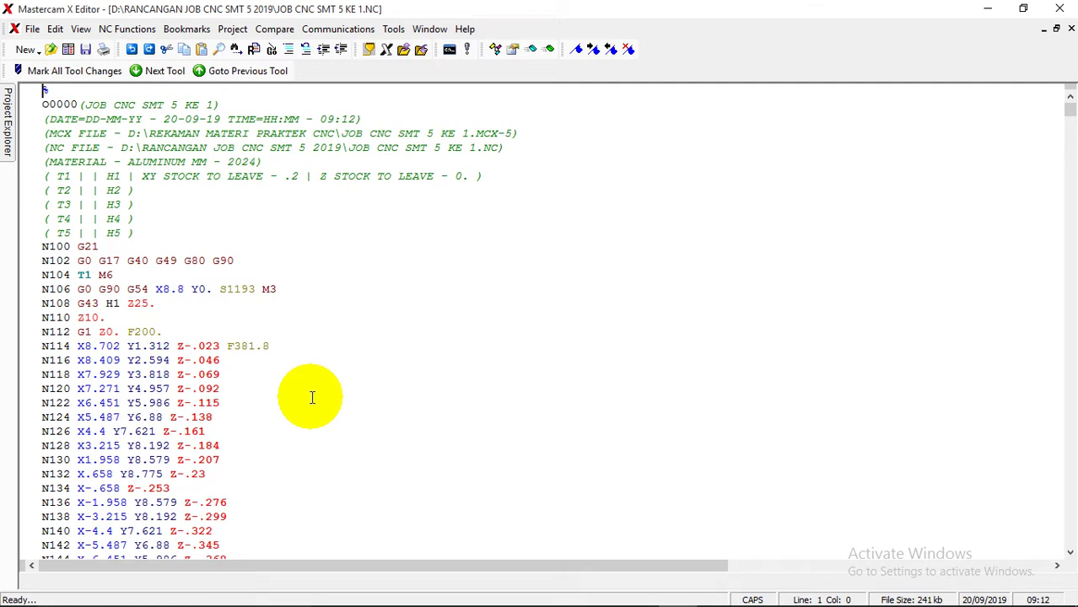
- Delete the program header and opening blocks down to and including N104 T1 M6, leaving no empty line above N106
left_click(124, 274)
left_click(125, 276)
left_click_drag(125, 275, 32, 91)
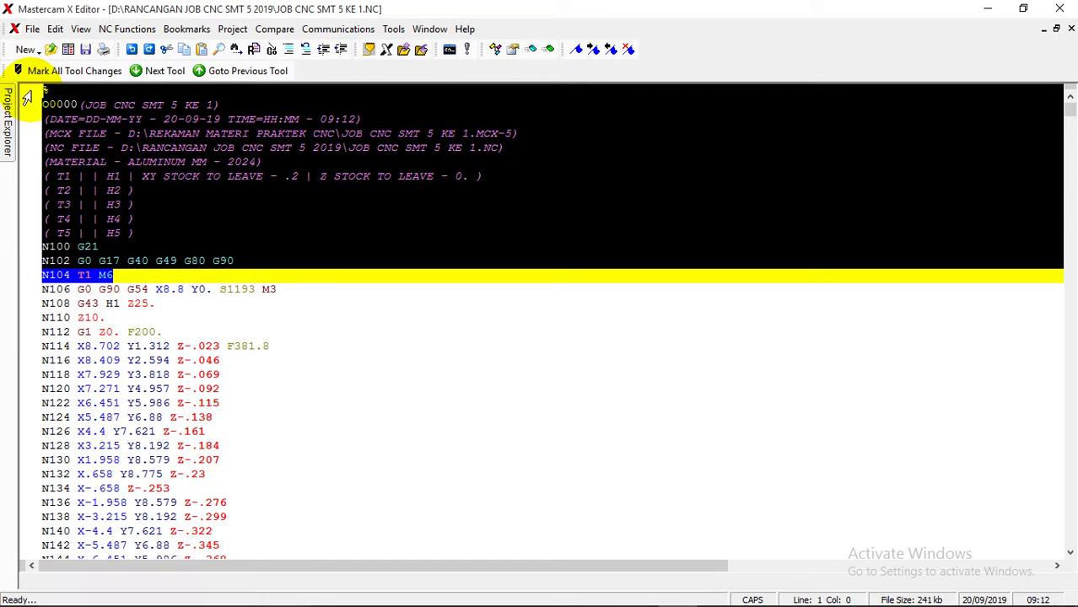
key("Delete")
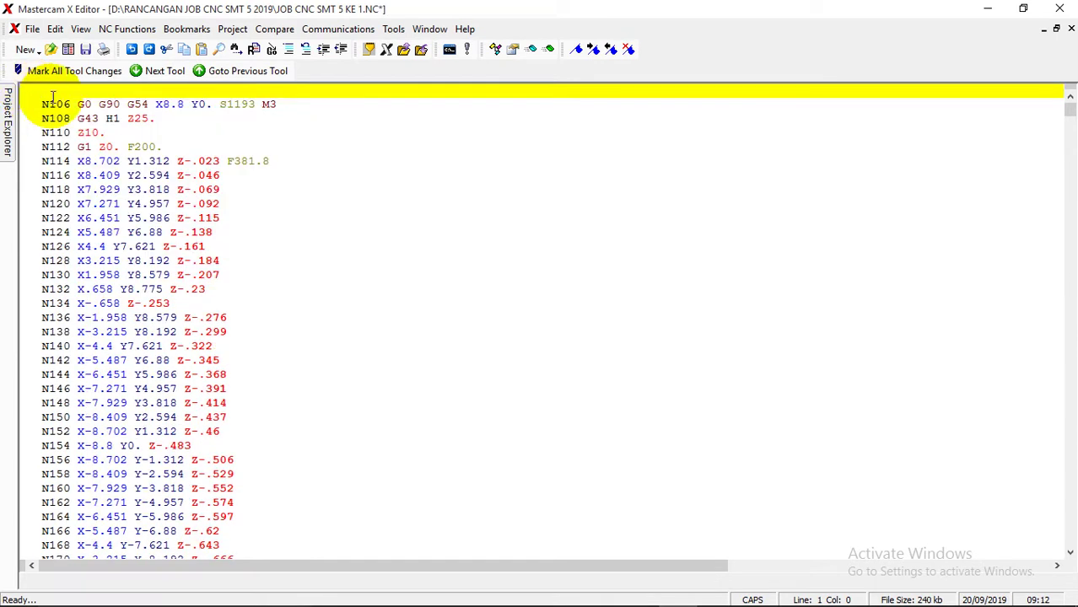
scroll(53, 96, "down", 1)
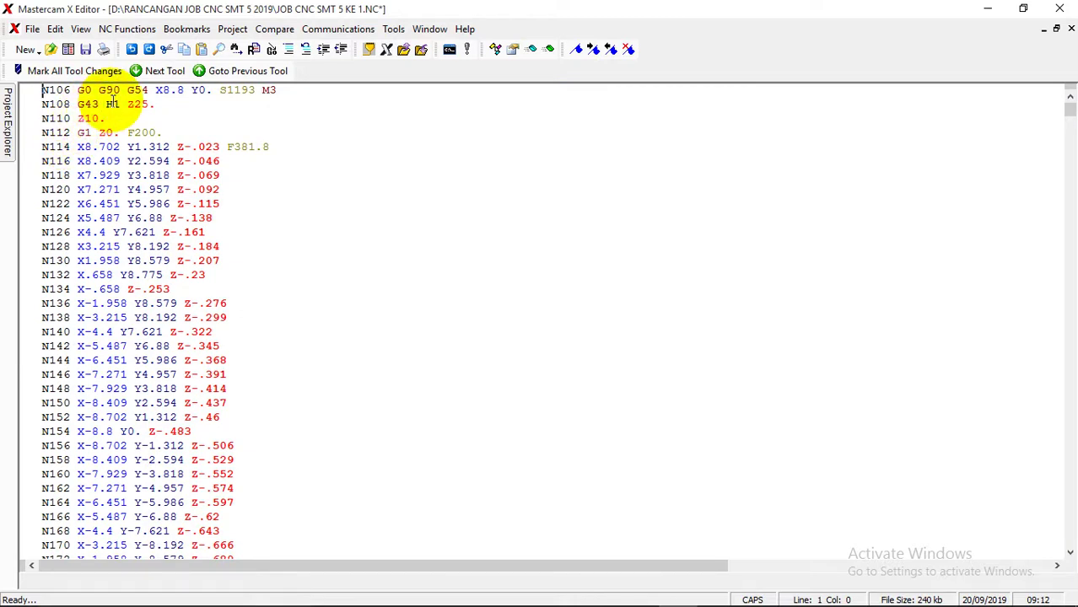
left_click_drag(112, 102, 84, 104)
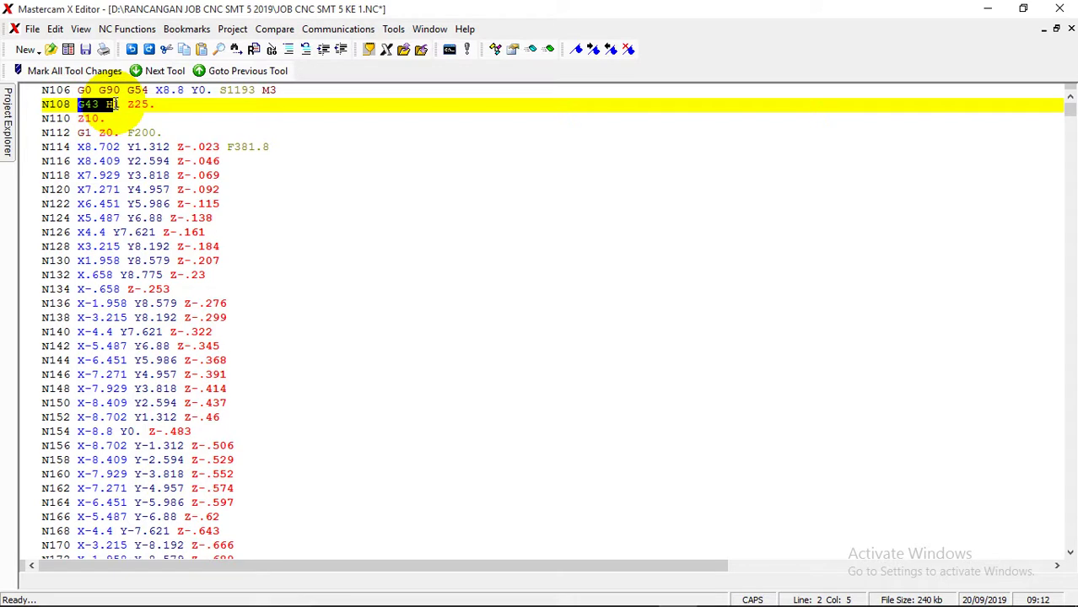
left_click(54, 29)
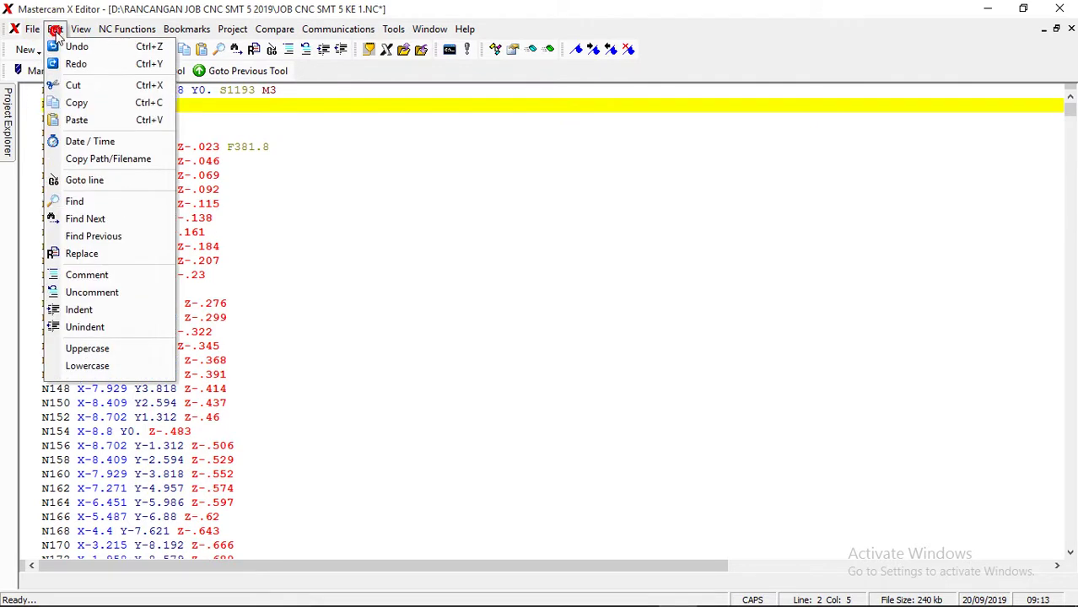
left_click(81, 253)
left_click(493, 313)
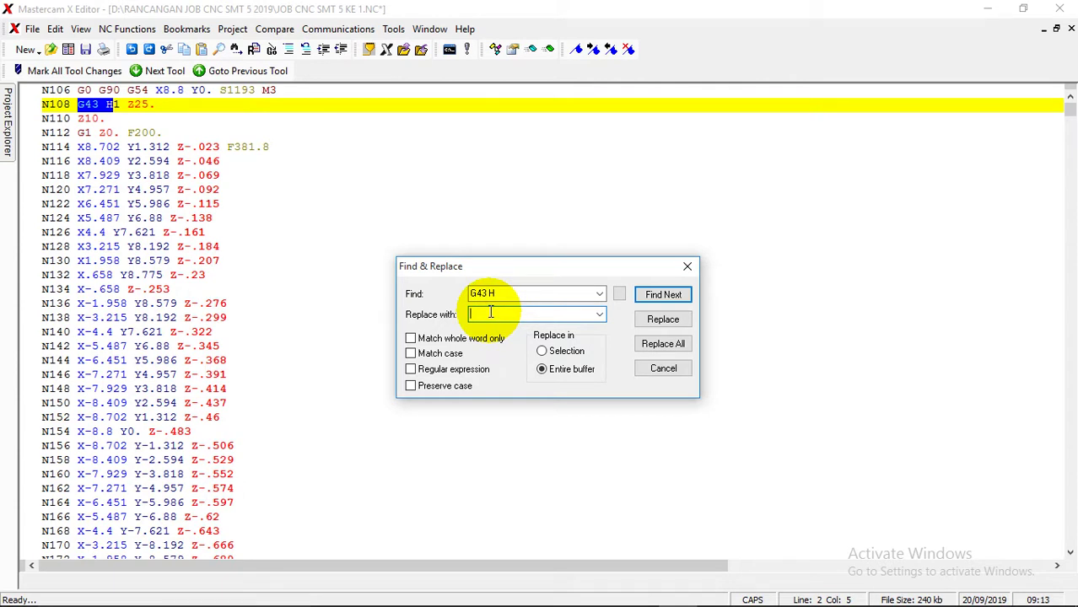
left_click(490, 313)
type("T")
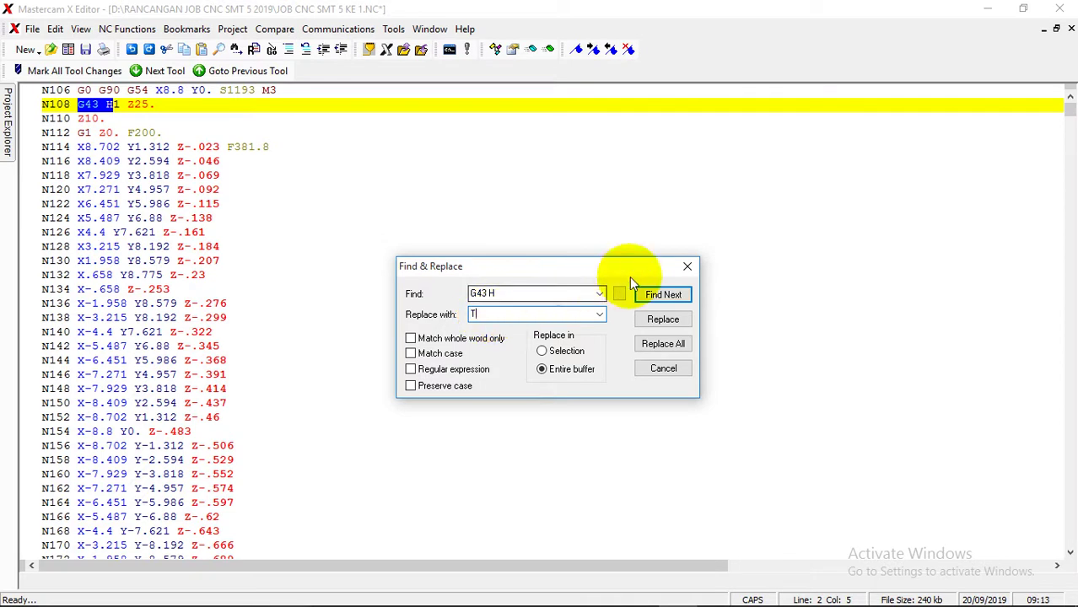
left_click(687, 268)
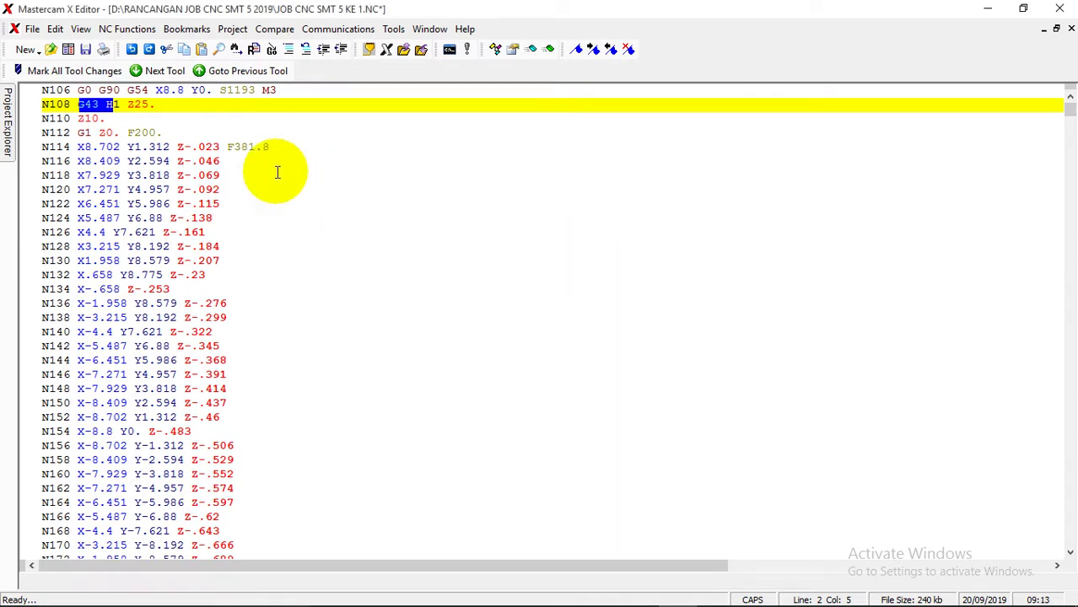
- Replace G43 H1 with T1D1 in block N108
left_click(112, 104)
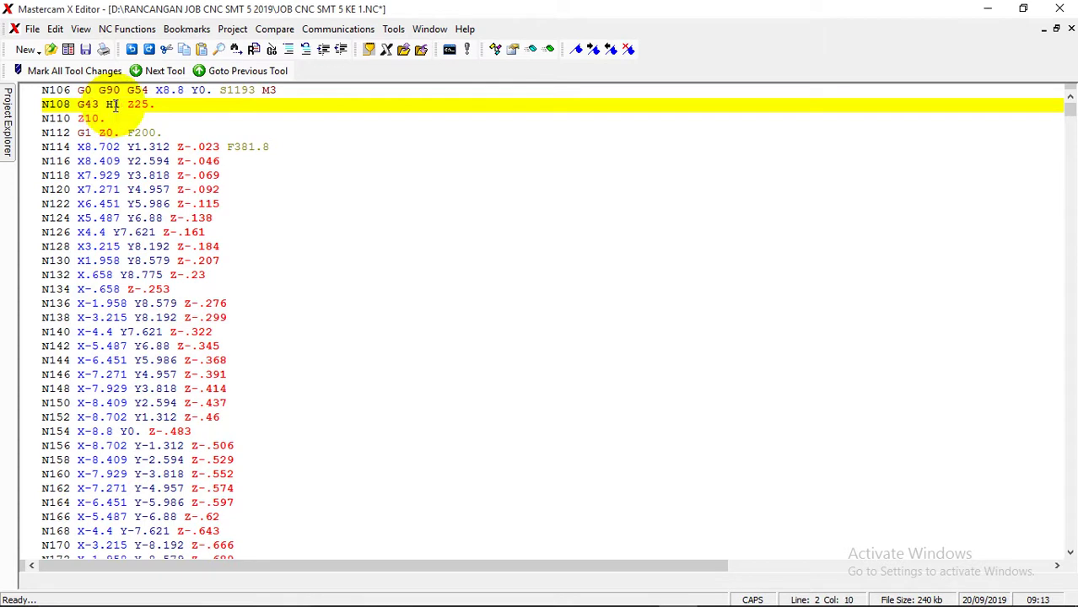
key("BackSpace")
key("Delete")
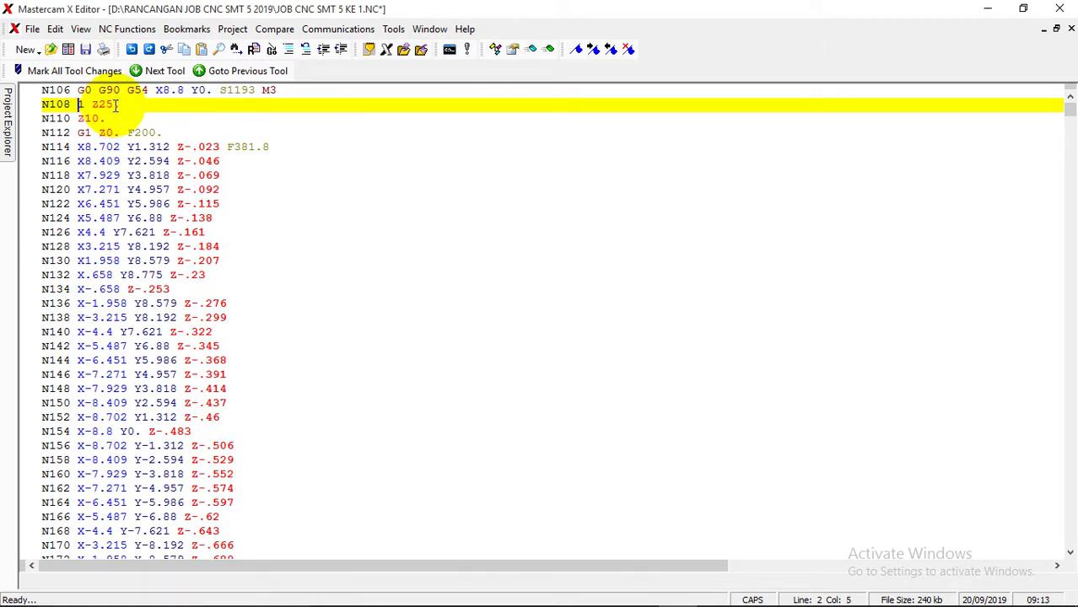
type("T")
key("Right")
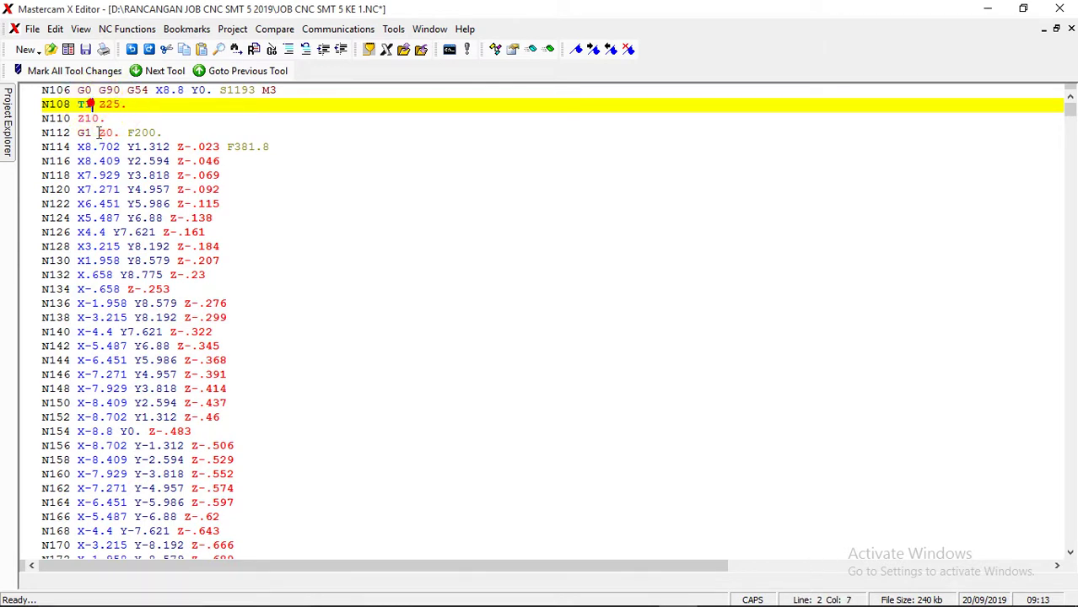
type("D1")
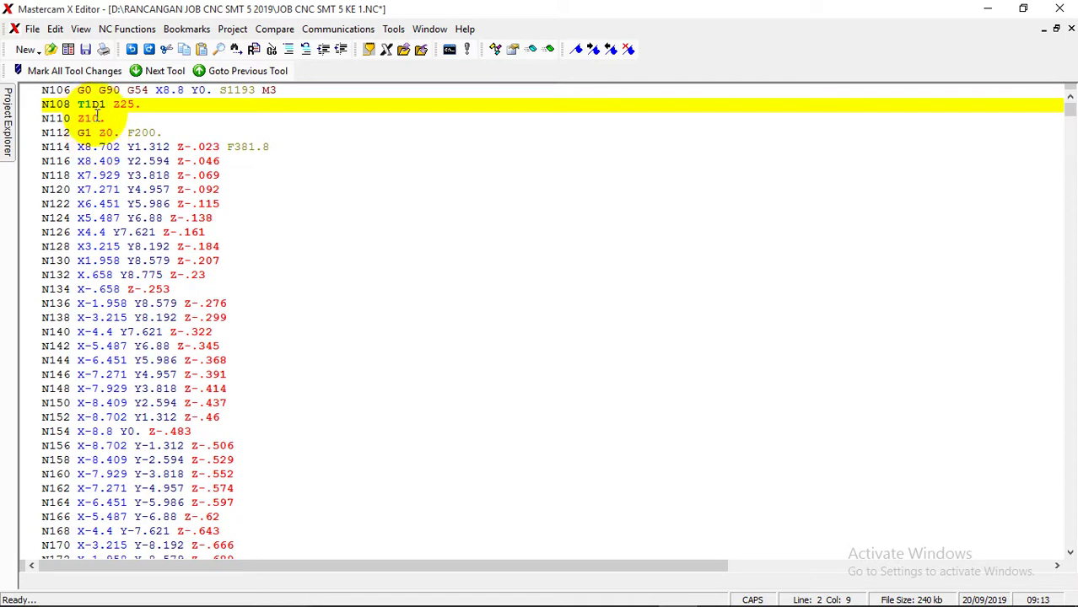
- At the tool 2 change, shorten M01 to M0 in block N6876 and delete block N6878 T2 M6
left_click(161, 74)
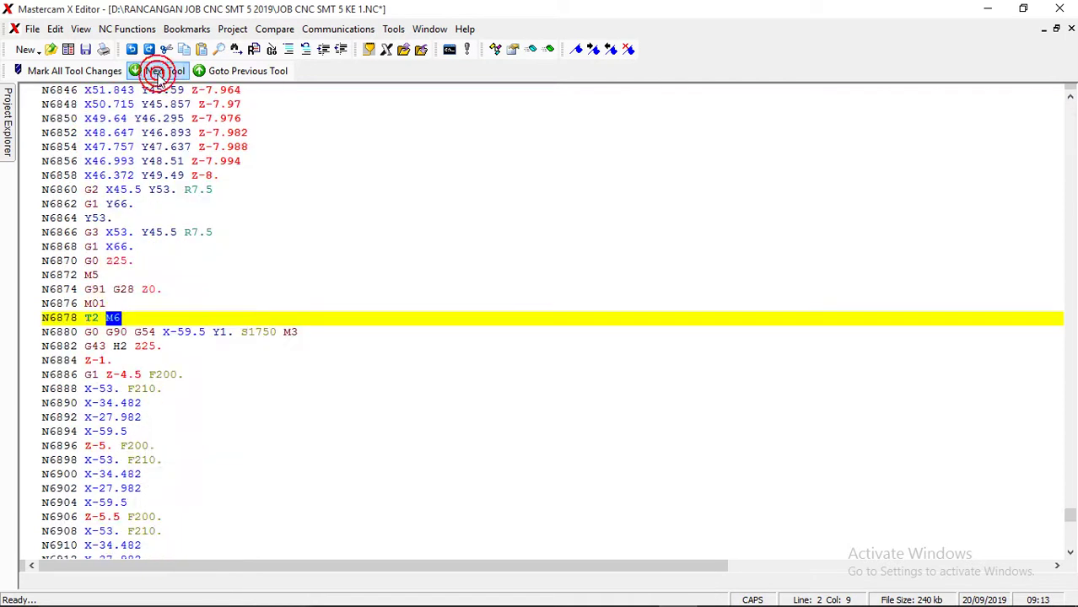
left_click(112, 303)
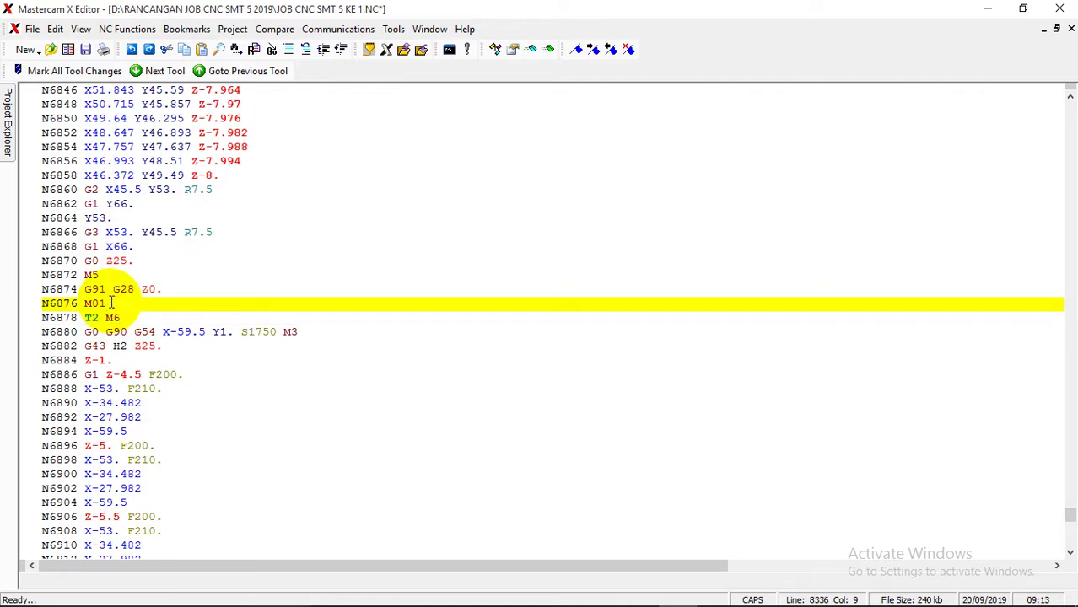
left_click(121, 317)
left_click_drag(125, 317, 32, 318)
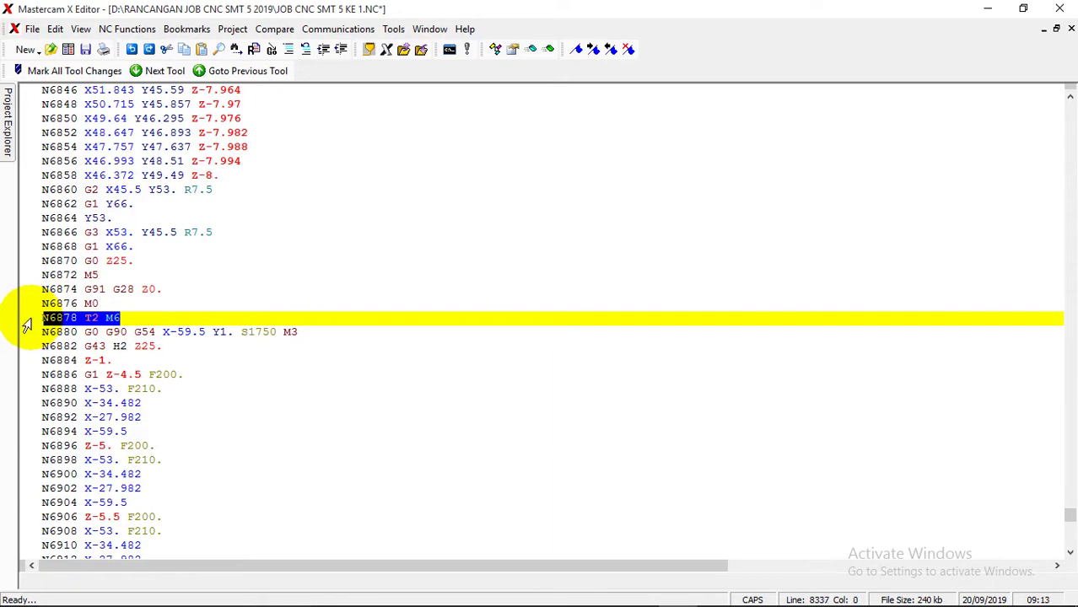
key("Delete")
key("Delete")
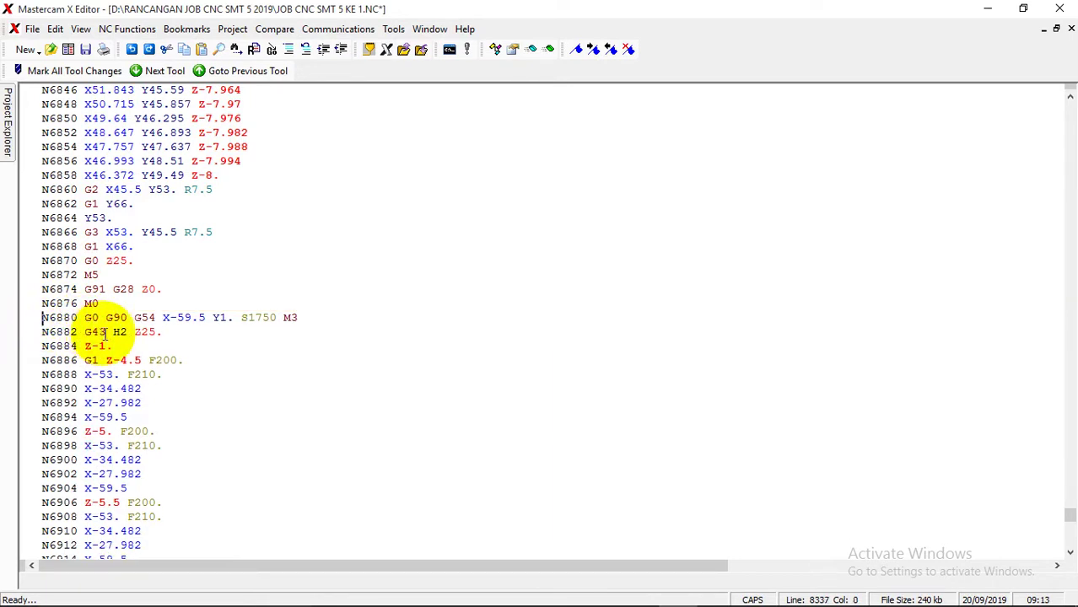
- Replace G43 H2 with T2D1 in block N6882
left_click_drag(121, 331, 86, 335)
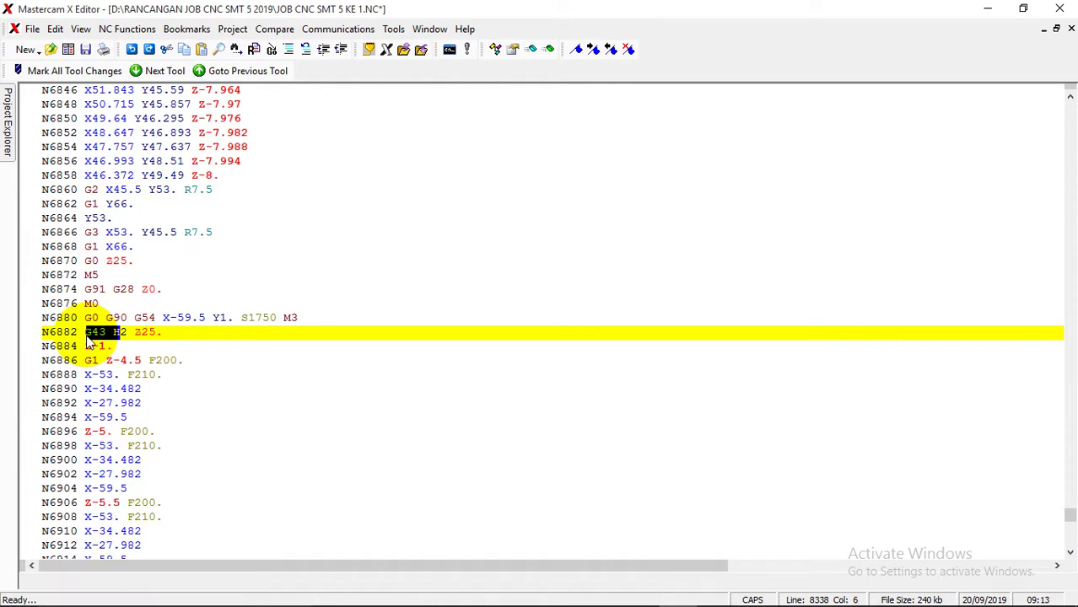
type("T2")
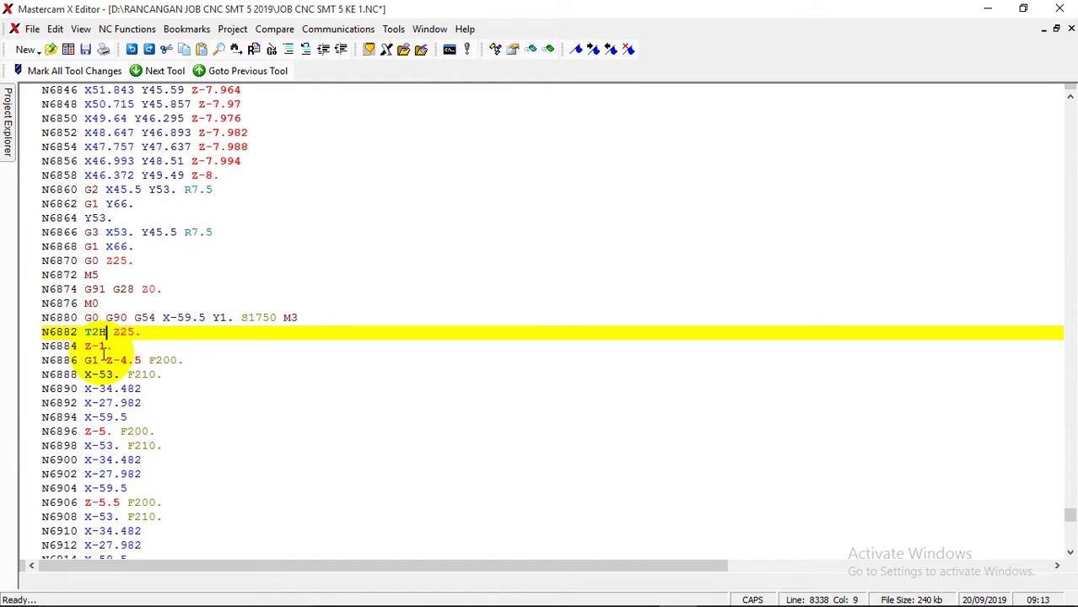
type("D1")
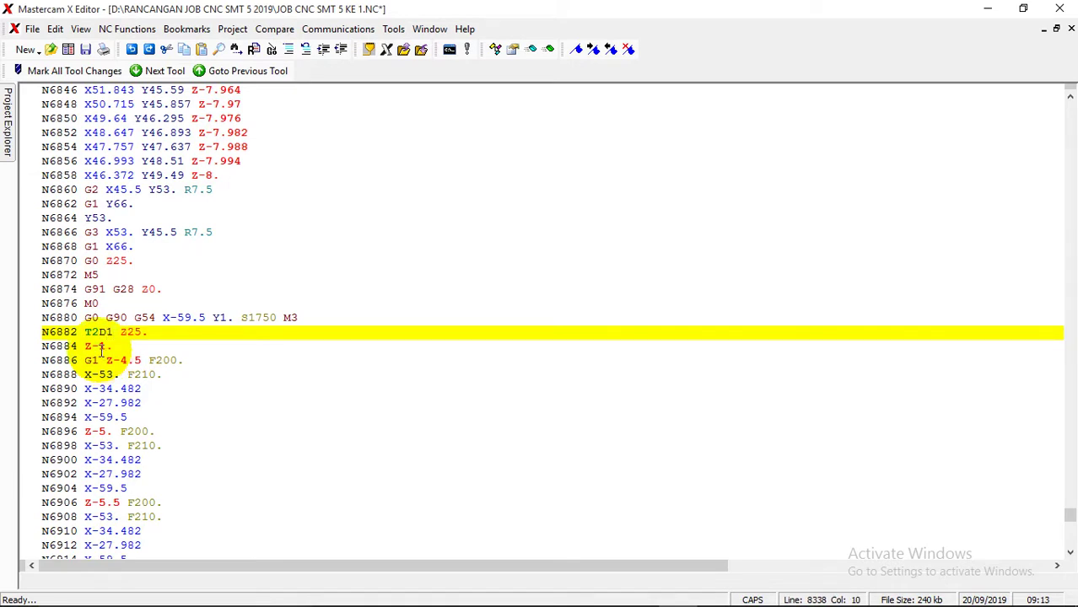
- At the tool 3 change, shorten M01 to M0 in block N7062 and delete block N7064 T3 M6
left_click(166, 74)
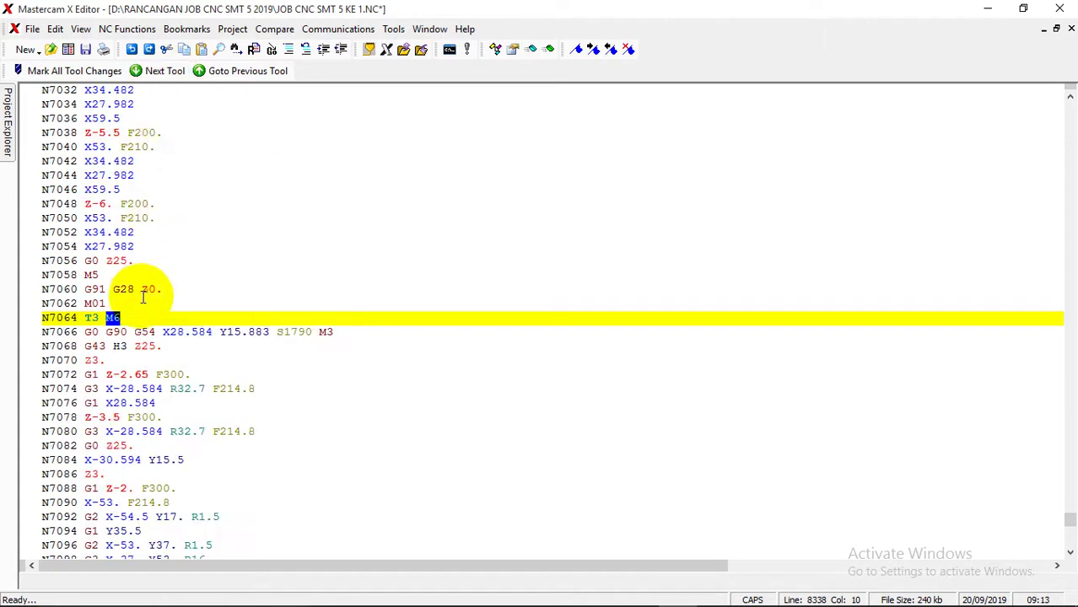
left_click(116, 304)
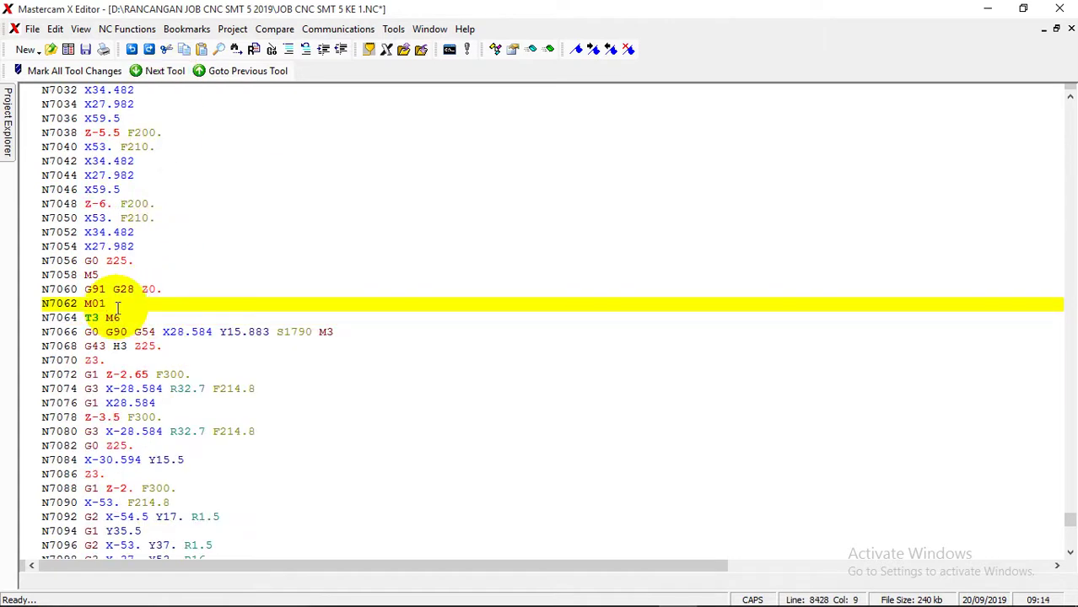
left_click(123, 318)
key("shift+Home")
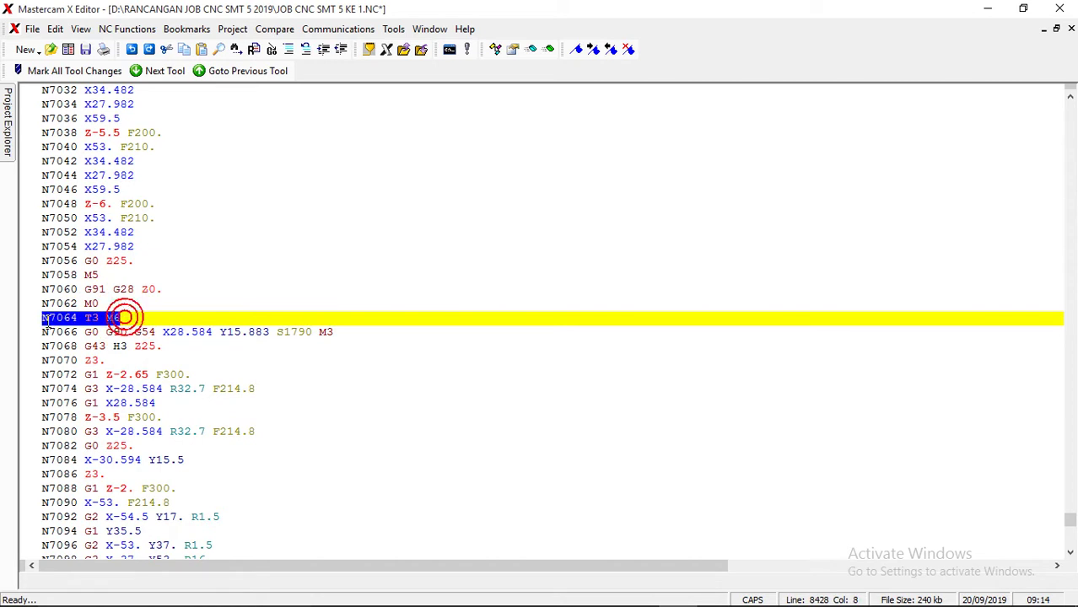
key("Delete")
key("Delete")
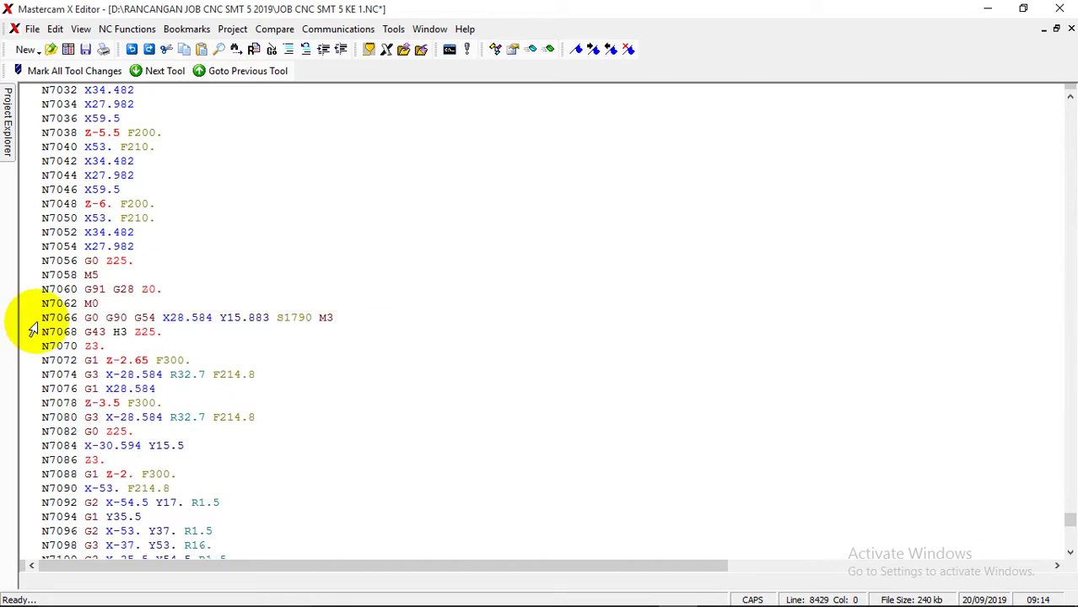
- Replace G43 H3 with T3D1 in block N7068
left_click_drag(118, 331, 94, 334)
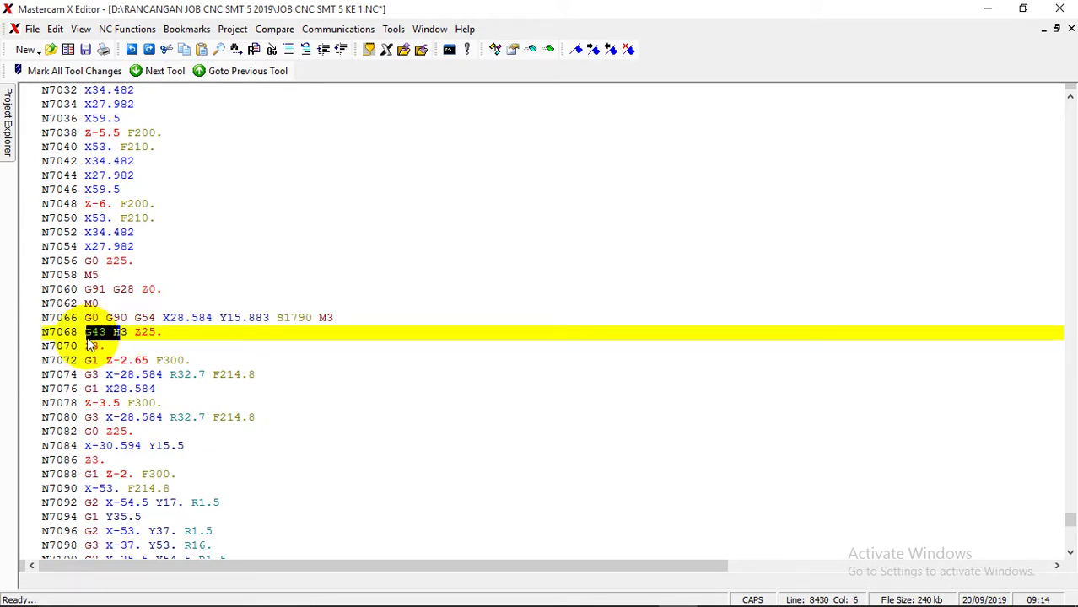
type("T3")
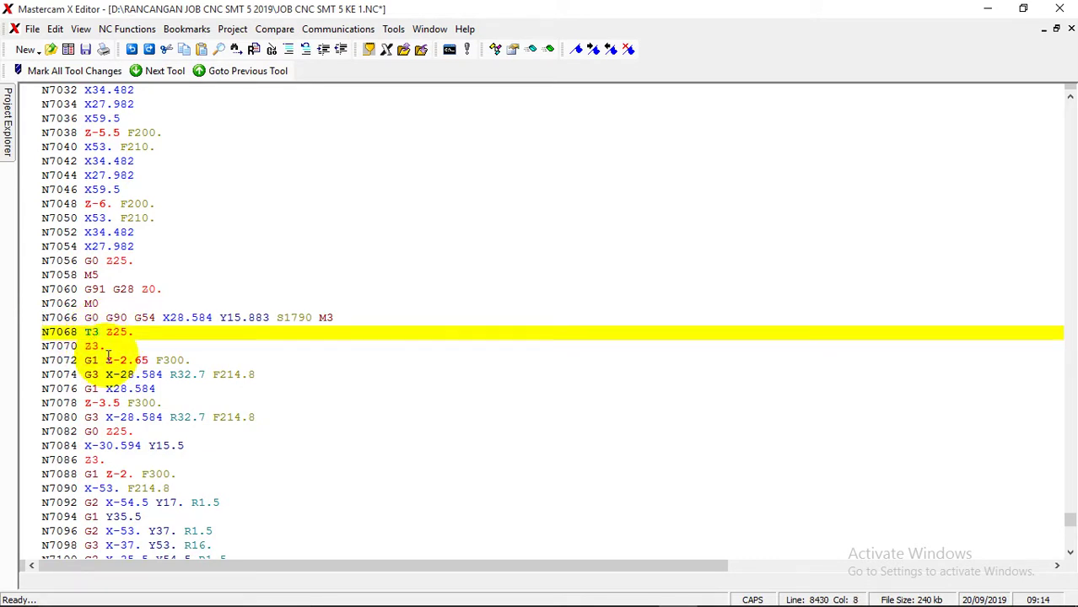
type("D1")
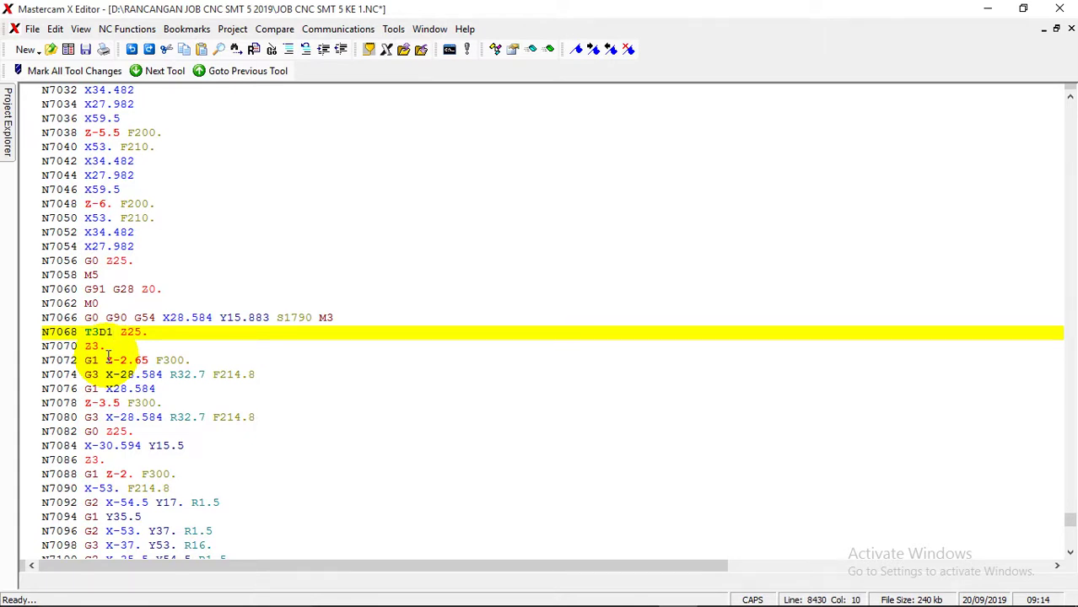
- At the tool 4 change, shorten M01 to M0 in block N7212 and delete block N7214 T4 M6
left_click(162, 71)
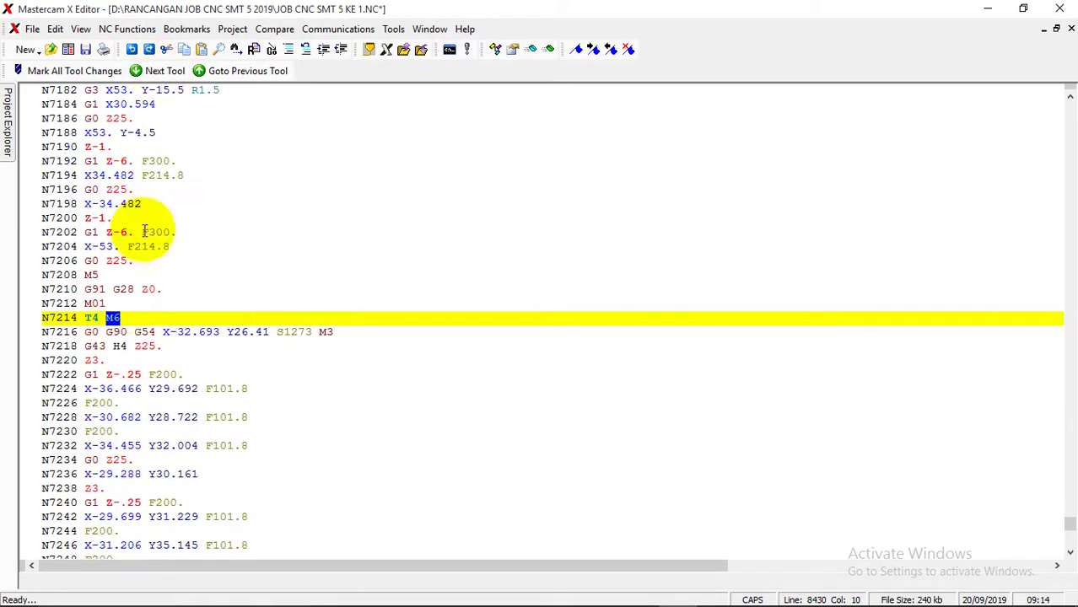
left_click(119, 305)
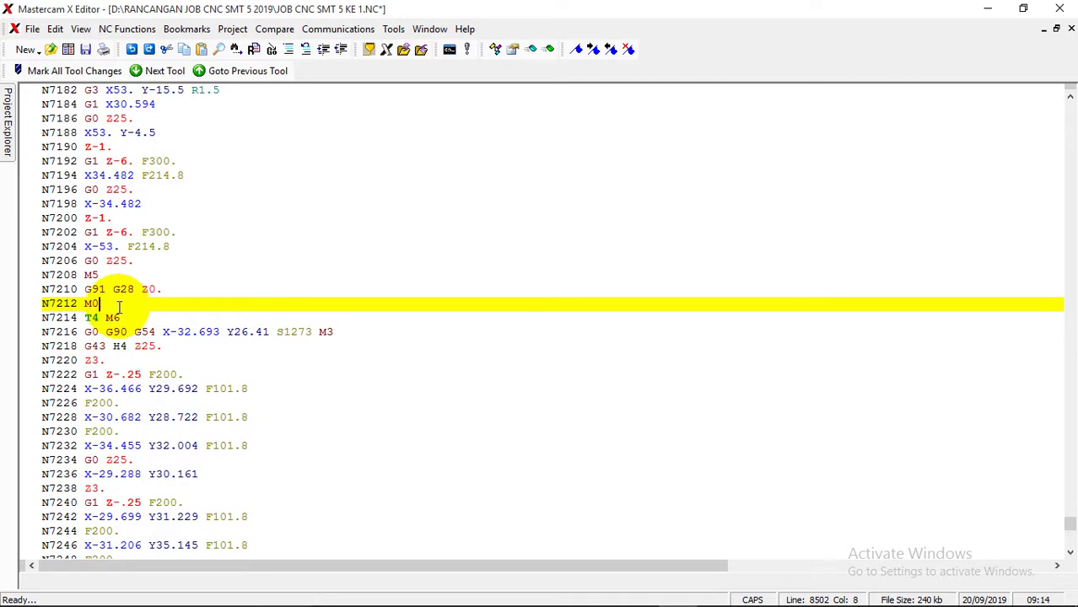
left_click_drag(121, 318, 27, 331)
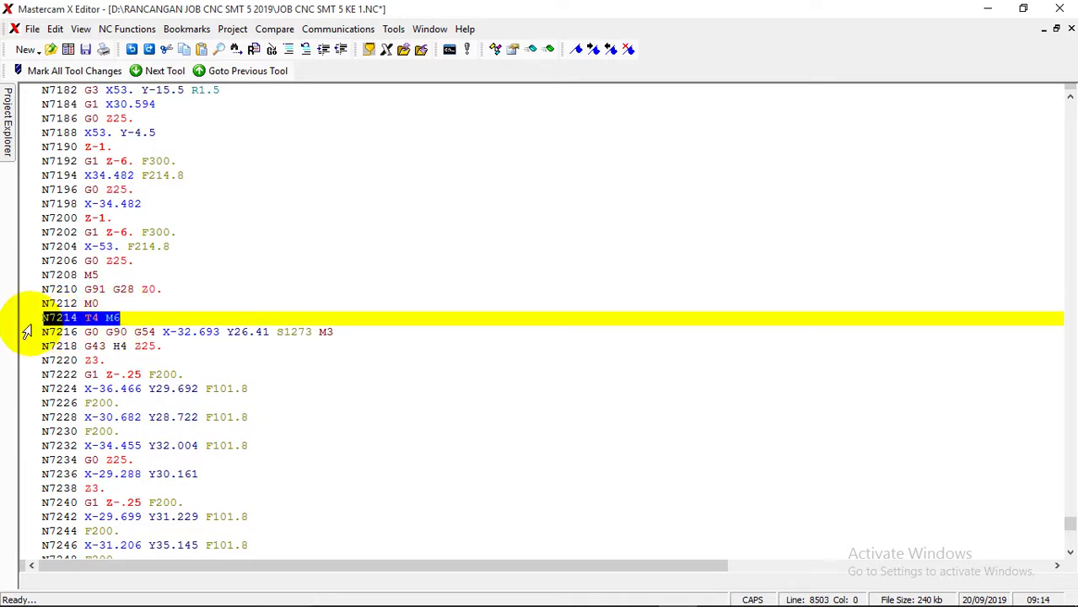
key("Delete")
key("Delete")
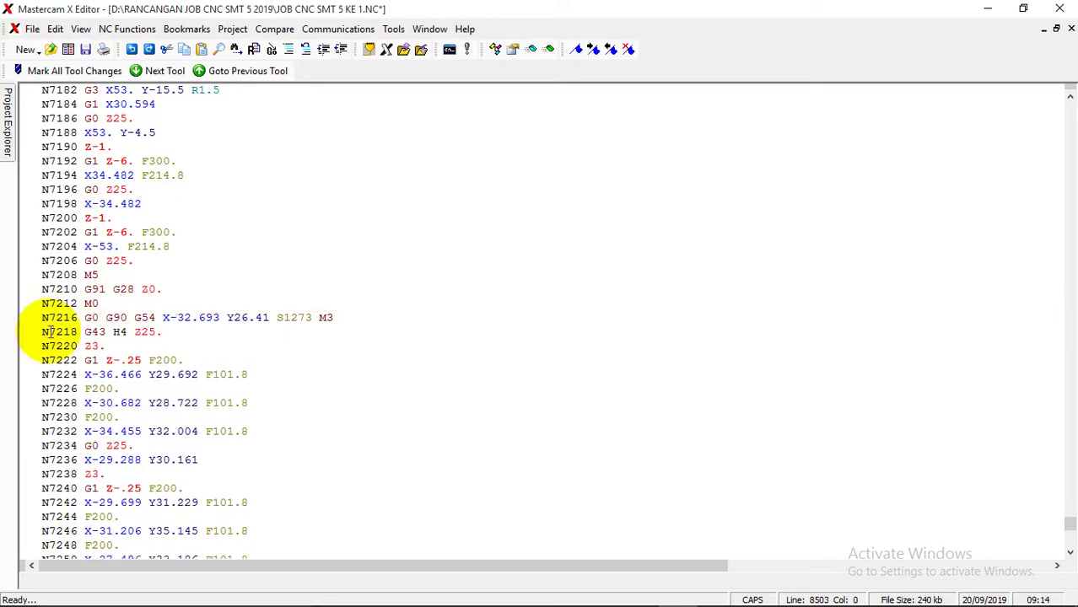
- Replace G43 H4 with T4D1 in block N7218
left_click(121, 332)
key("BackSpace")
key("BackSpace")
key("BackSpace")
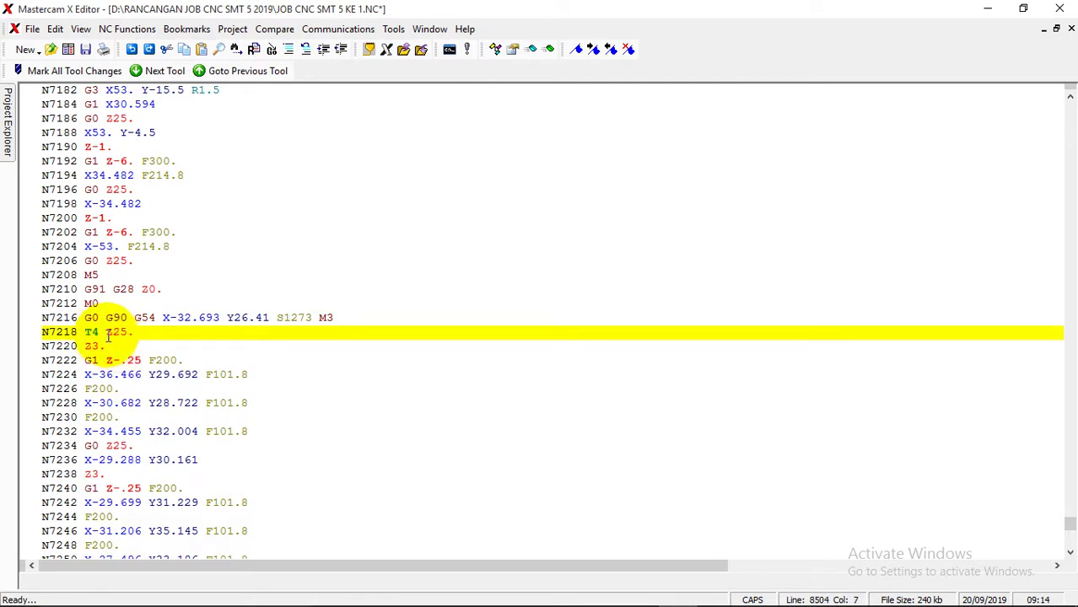
left_click(99, 332)
type("D")
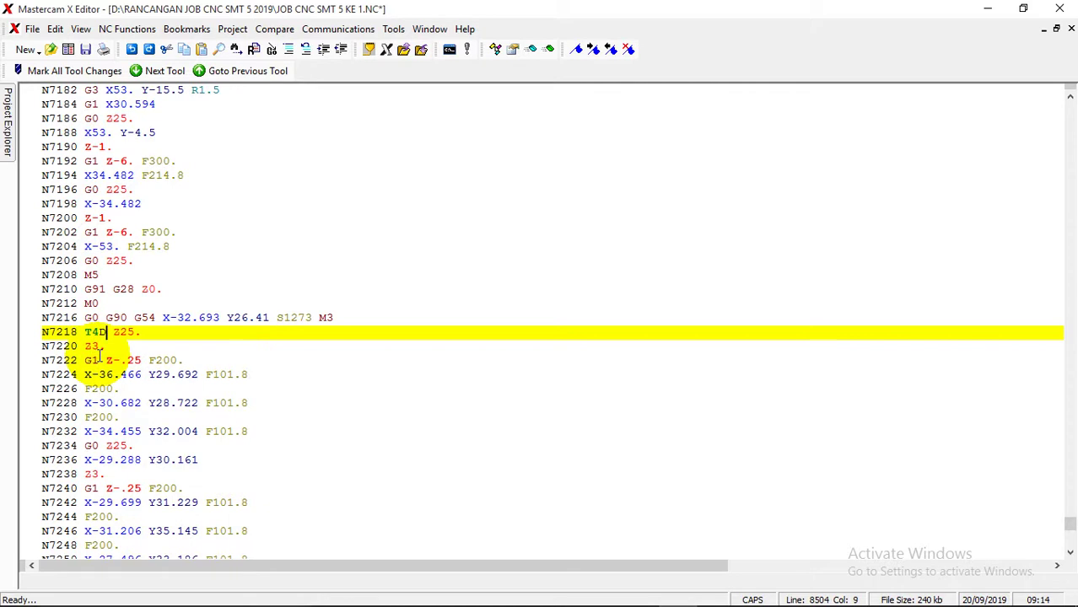
type("1")
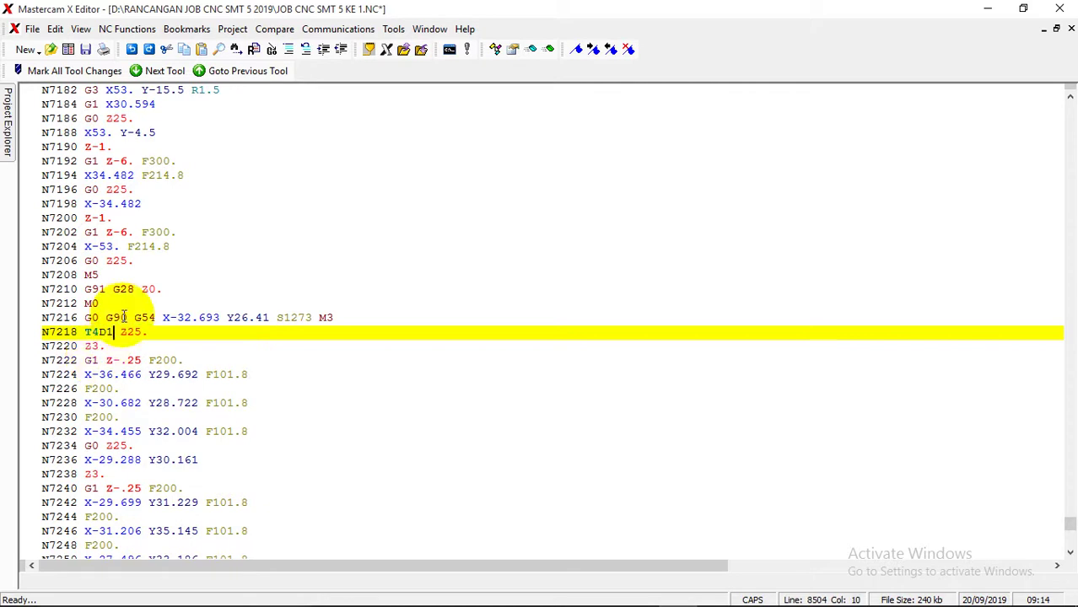
- At the tool 5 change, shorten M01 to M0 in block N7848 and cut everything from block N7850 through the closing %
left_click(145, 71)
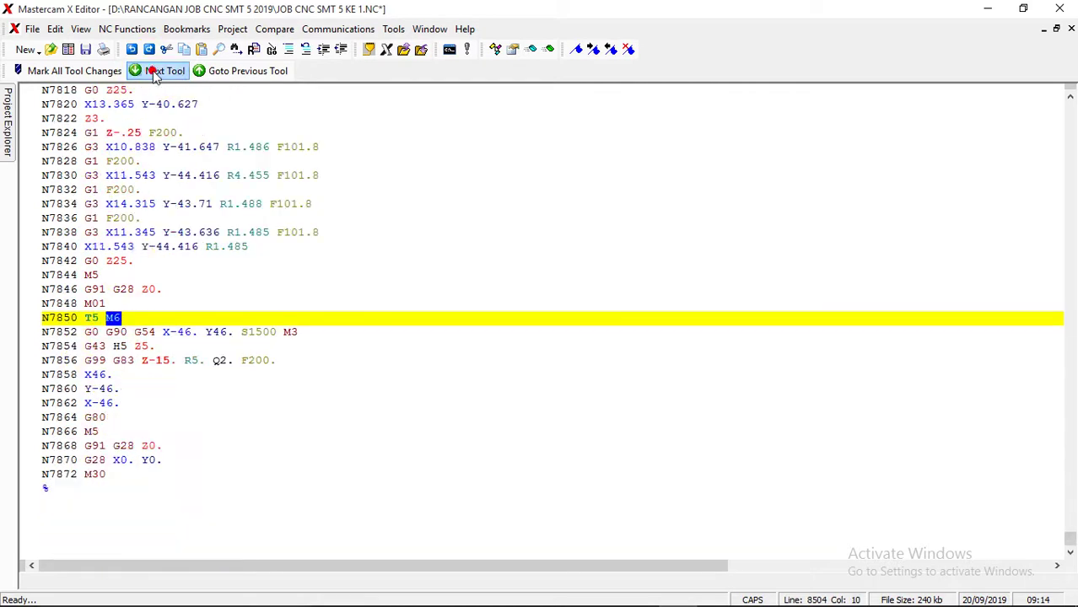
left_click(115, 301)
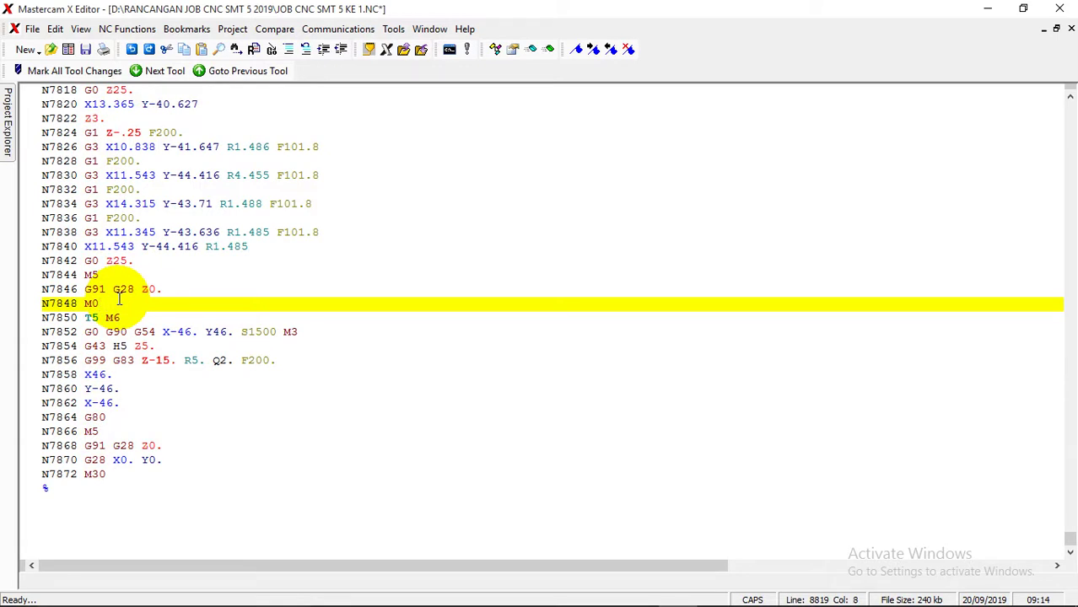
left_click_drag(120, 317, 25, 323)
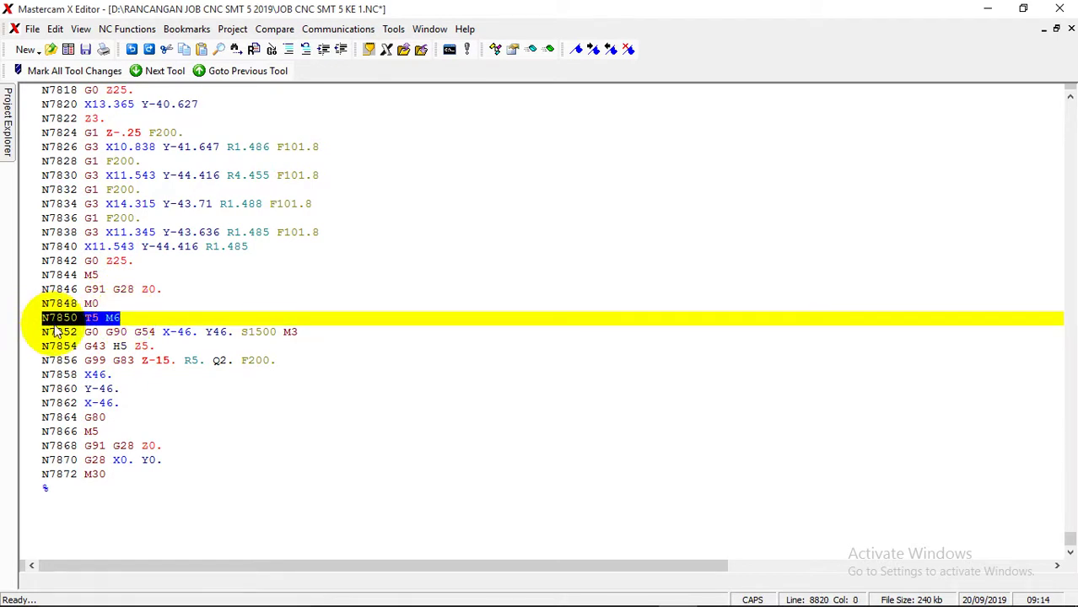
left_click(52, 331)
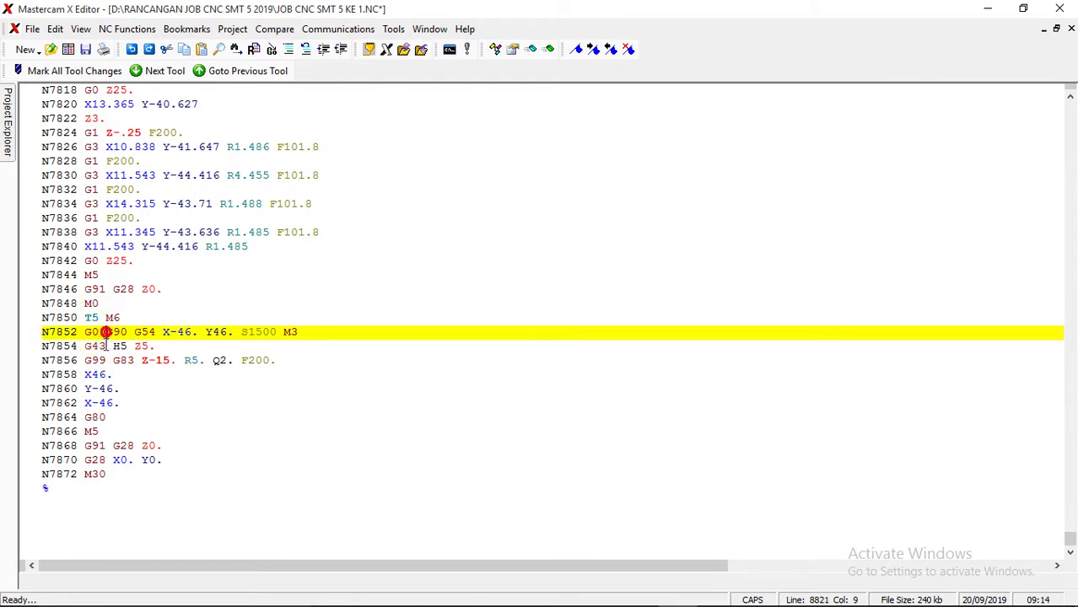
left_click_drag(14, 315, 109, 497)
right_click(84, 413)
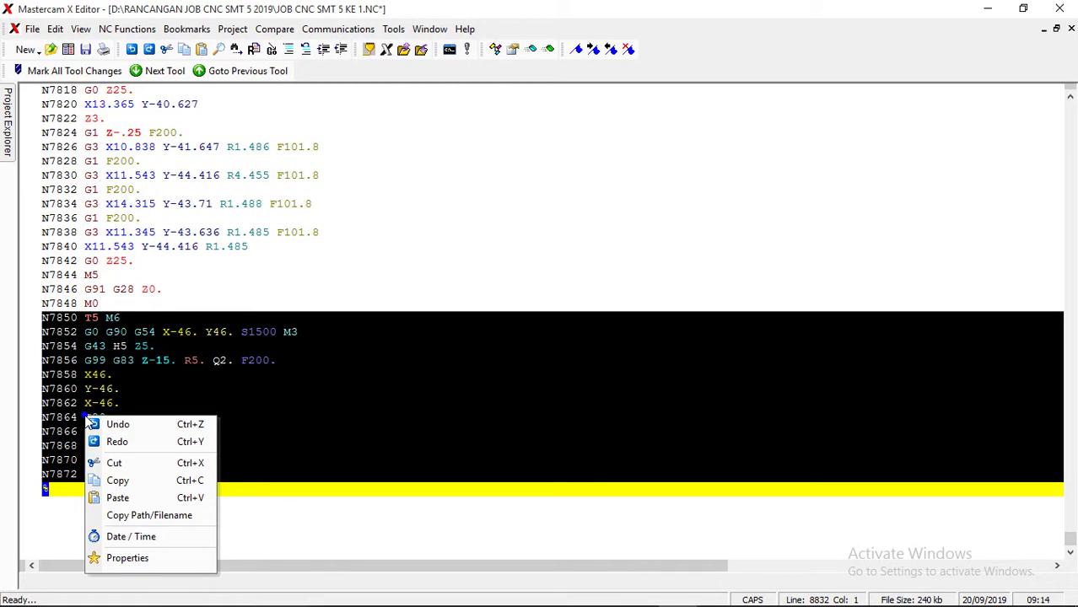
left_click(103, 461)
- Open Notepad and paste the cut tool 5 drilling blocks into an empty document
mouse_move(112, 600)
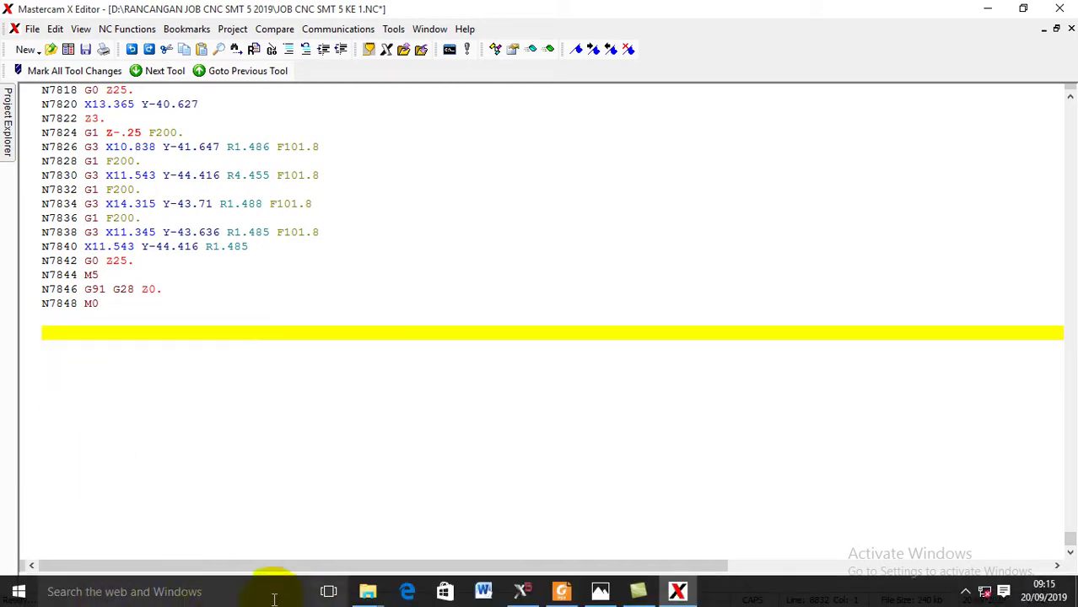
left_click(160, 591)
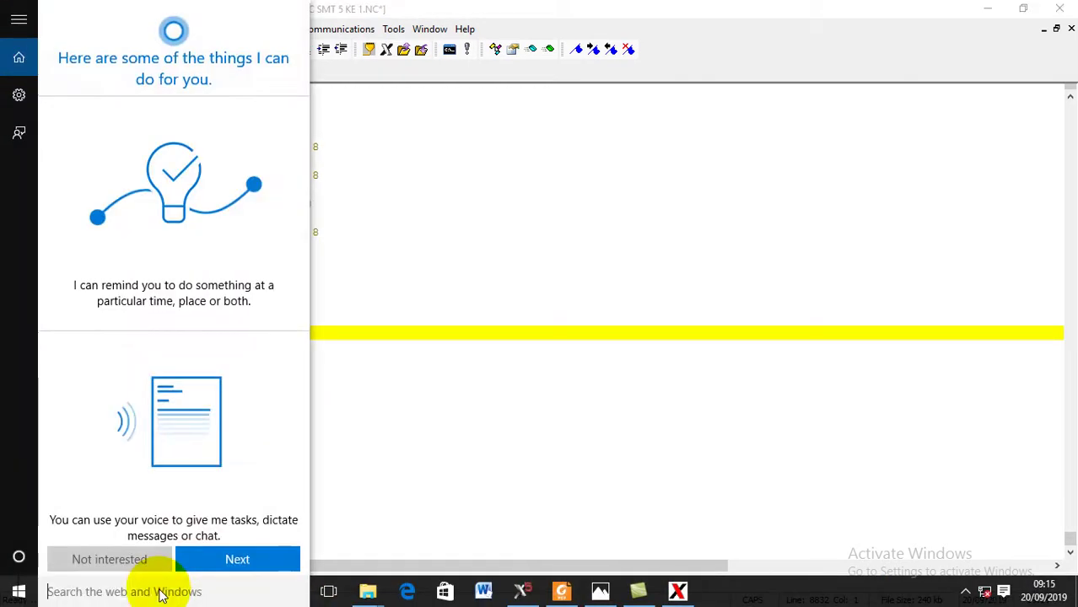
type("NOTE")
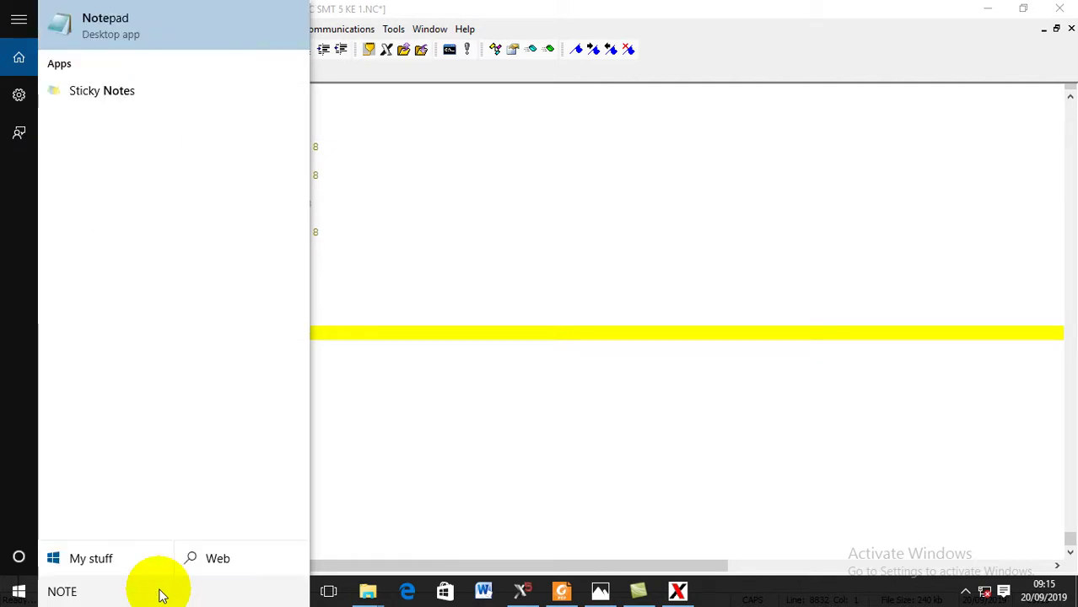
left_click(202, 38)
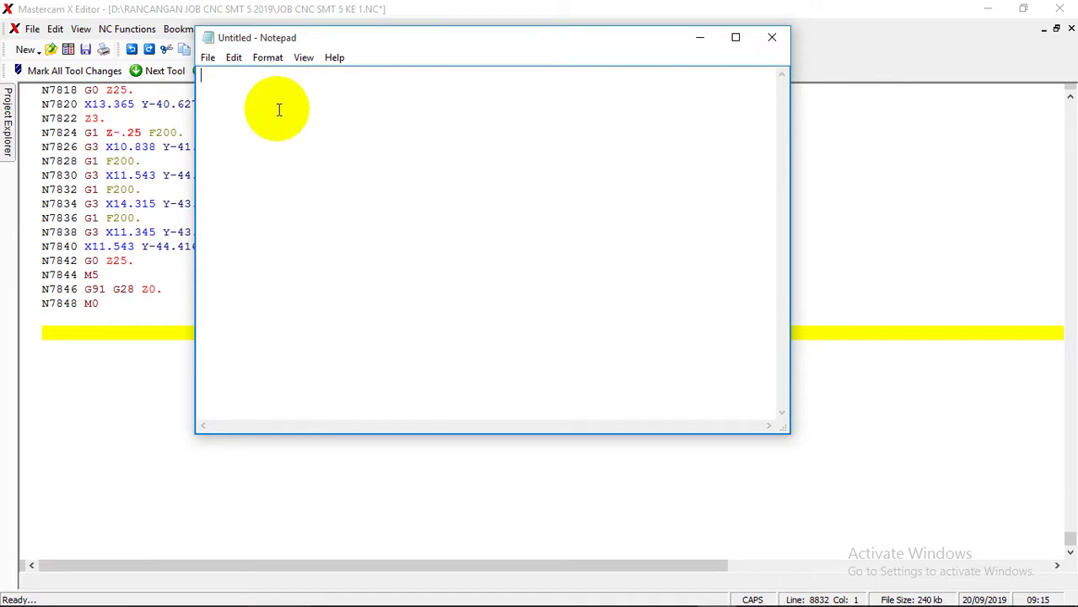
key("ctrl+v")
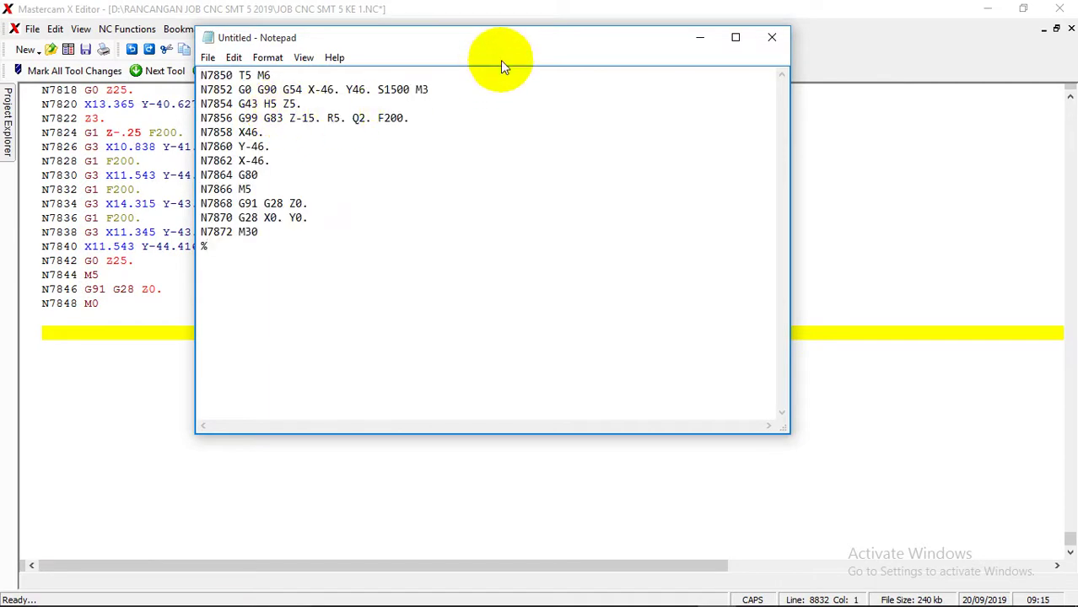
left_click_drag(489, 38, 693, 340)
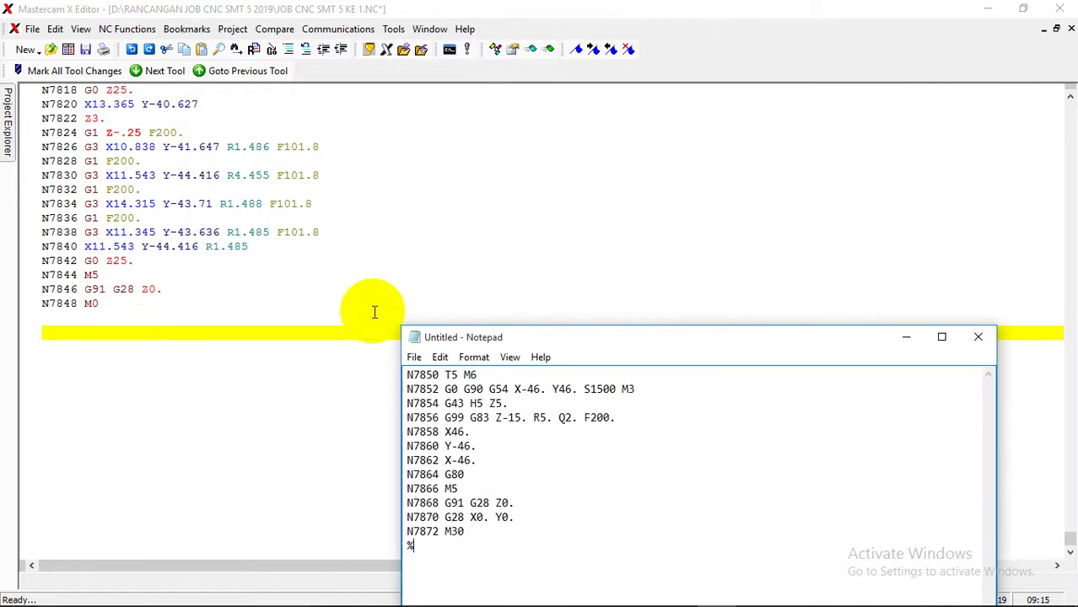
- Change M0 to M30 in block N7848 and delete block N7846 G91 G28 Z0. above it
left_click(107, 303)
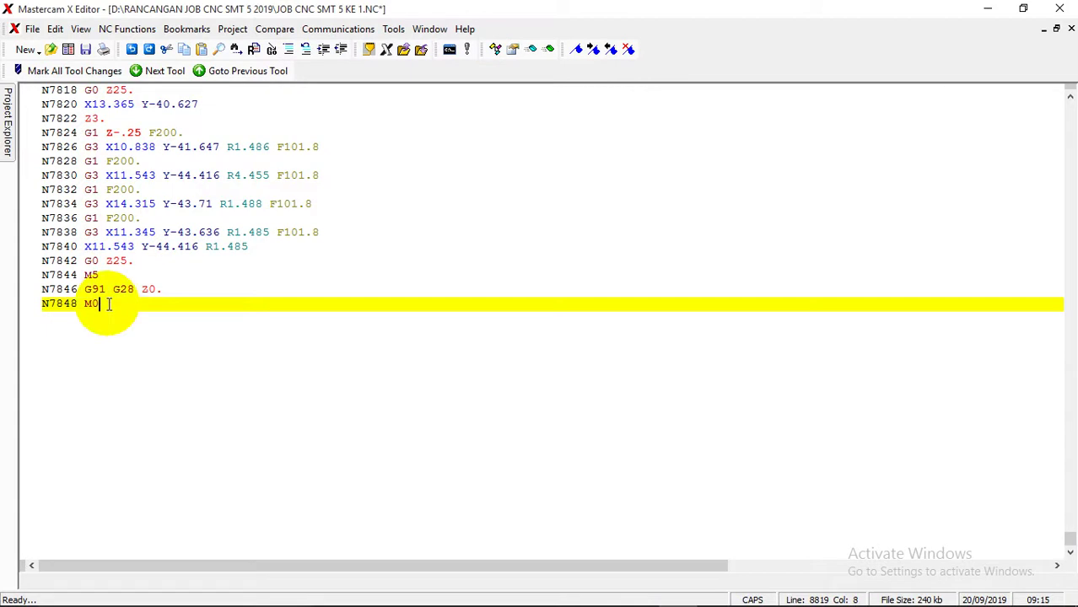
type("0")
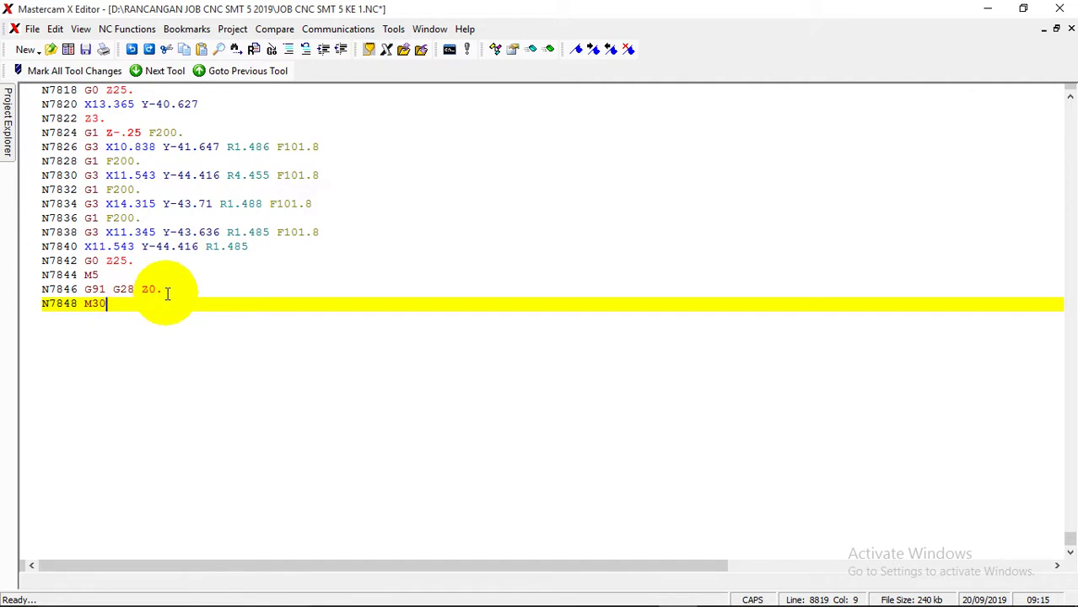
left_click_drag(164, 290, 34, 289)
key("Delete")
key("BackSpace")
- Search the program for G28 and delete block N6874 G91 G28 Z0. at the tool 2 change
scroll(71, 313, "up", 7)
scroll(80, 313, "up", 14)
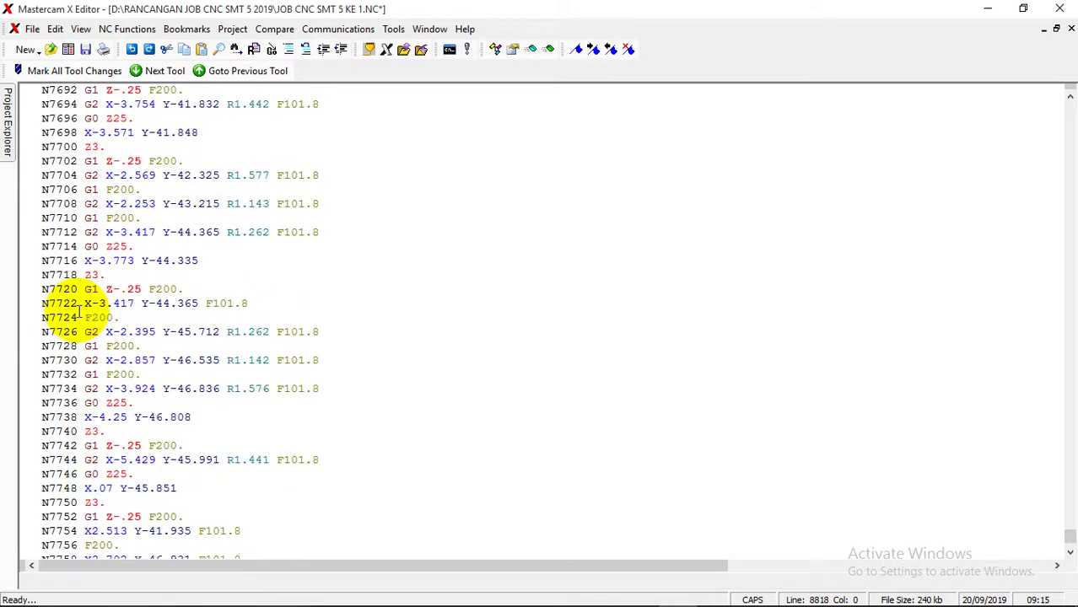
scroll(80, 312, "up", 20)
scroll(80, 313, "up", 17)
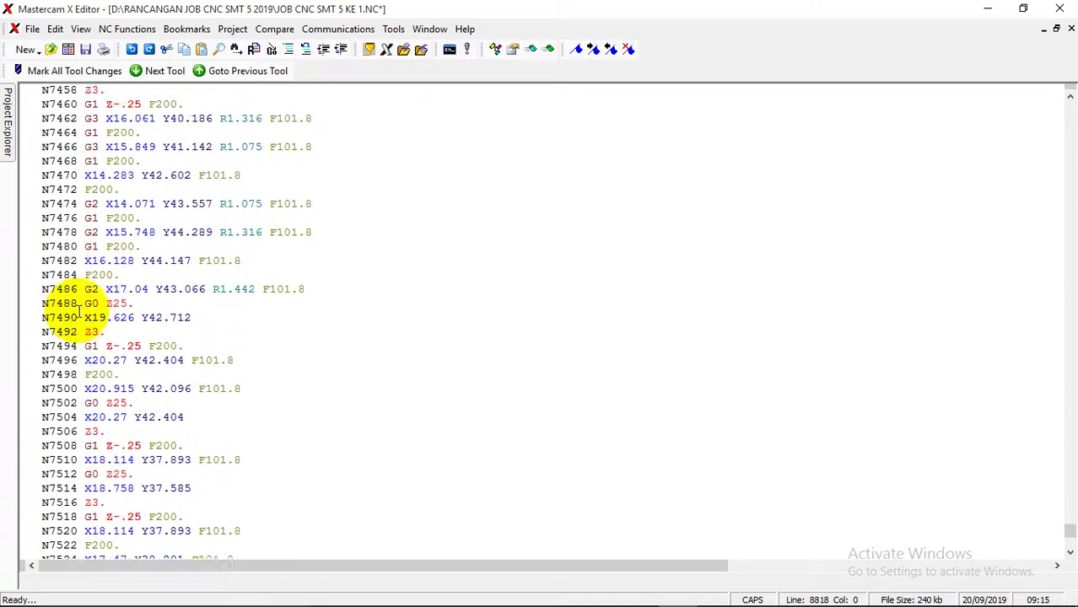
scroll(80, 313, "up", 5)
left_click_drag(1071, 529, 1027, 92)
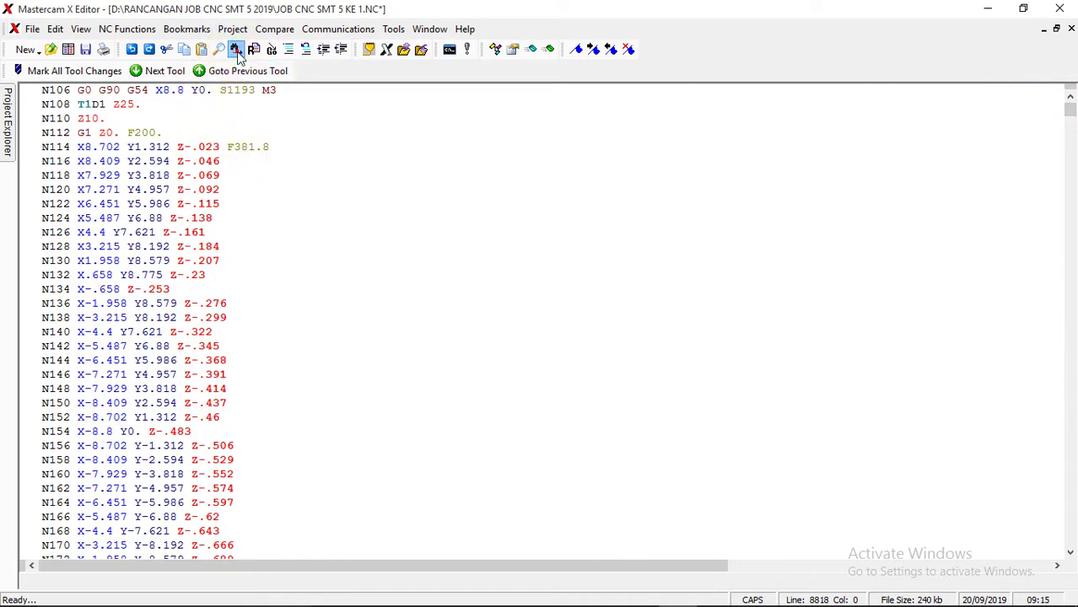
left_click(55, 29)
left_click(74, 200)
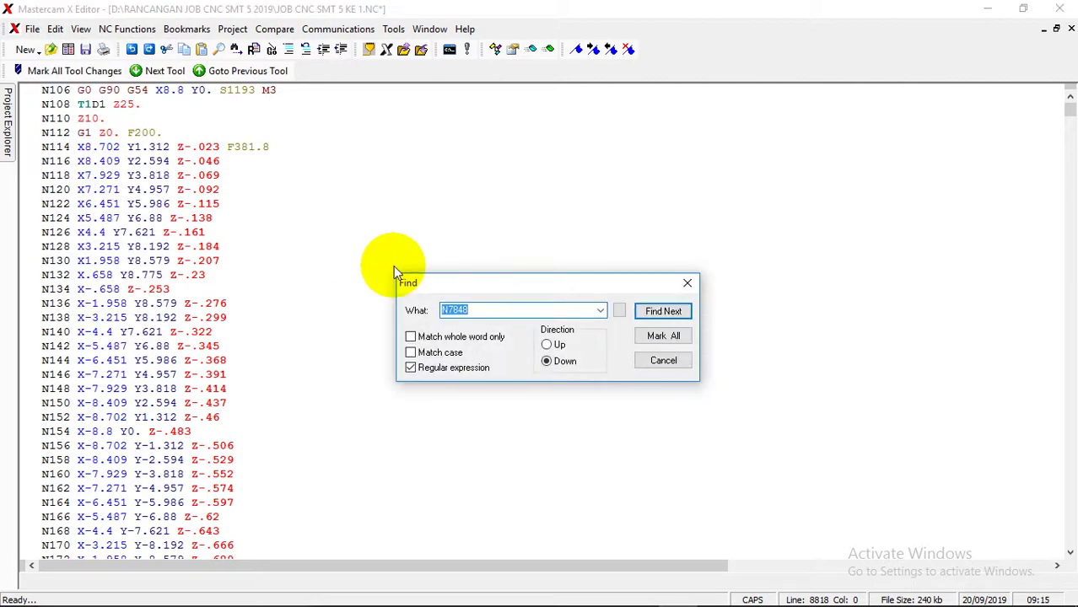
type("G28")
left_click(662, 312)
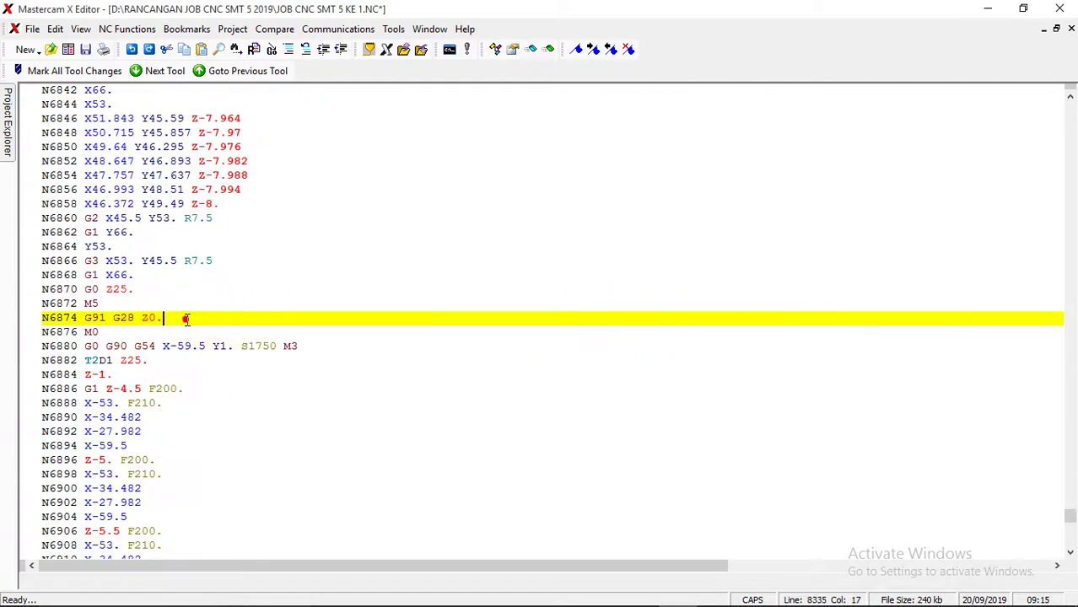
left_click_drag(162, 319, 34, 331)
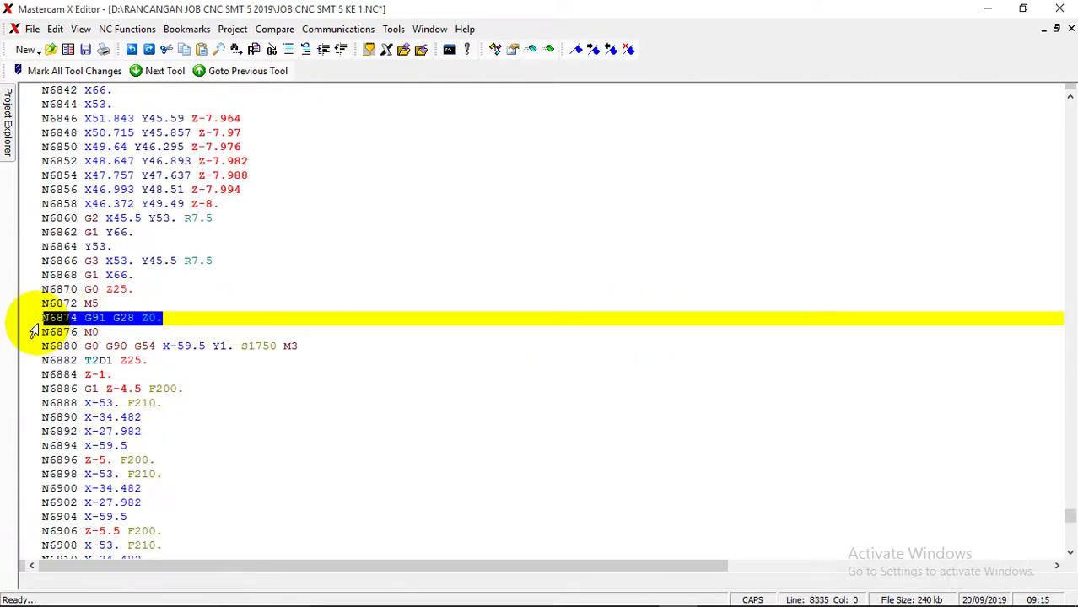
key("Delete")
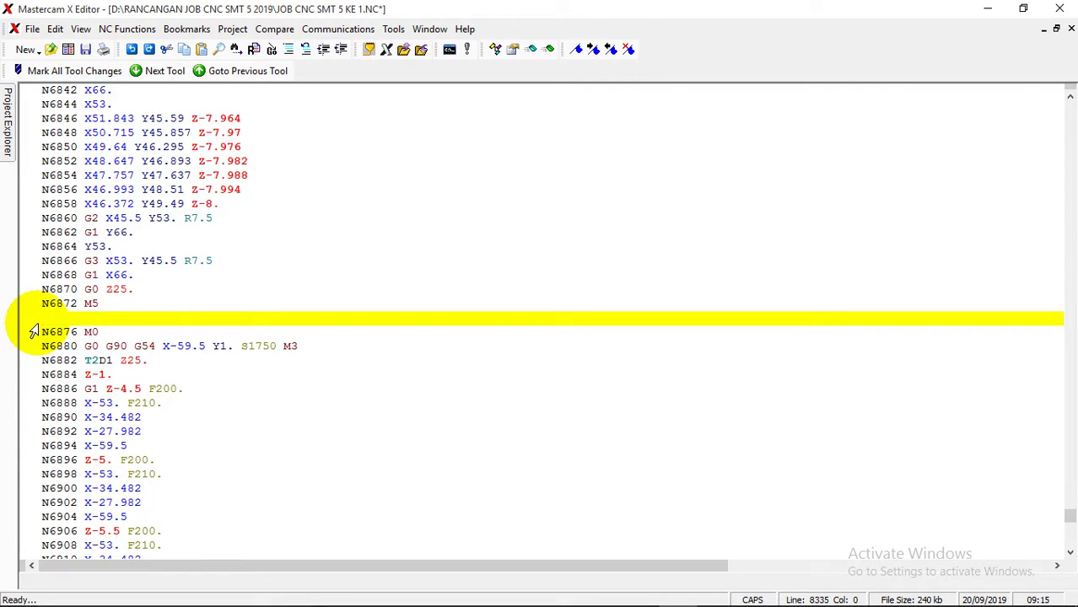
key("Delete")
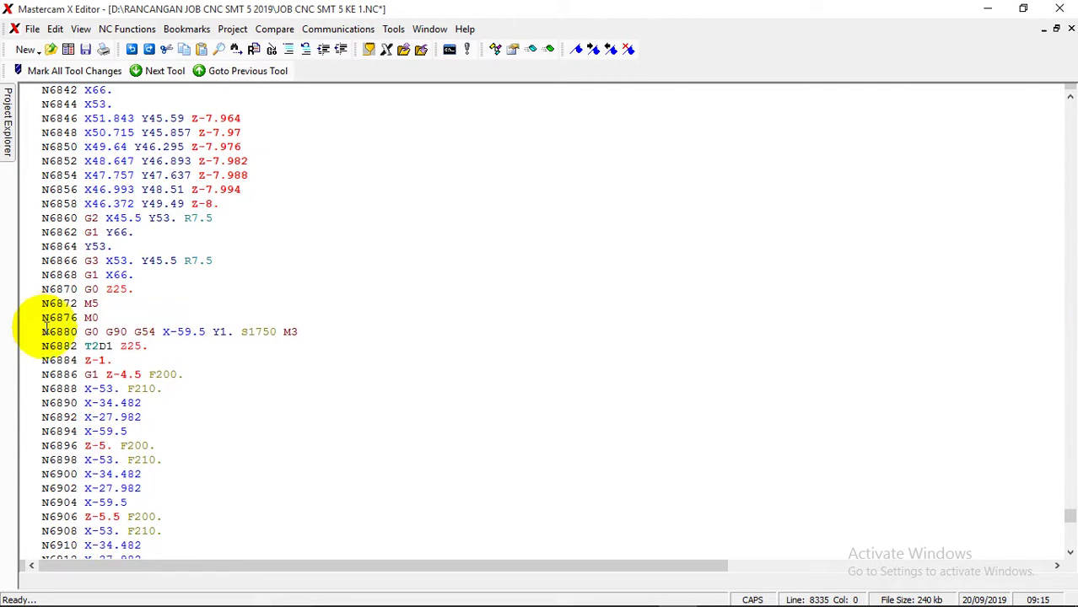
- Find the next G28 and delete block N7060 G91 G28 Z0. at the tool 3 change
left_click(114, 346)
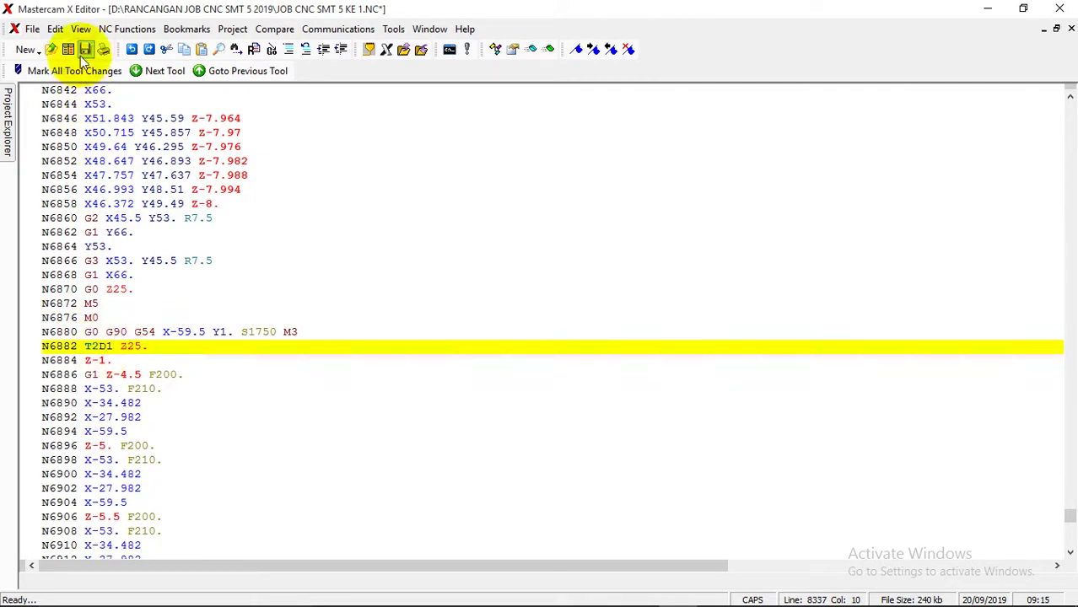
left_click(54, 29)
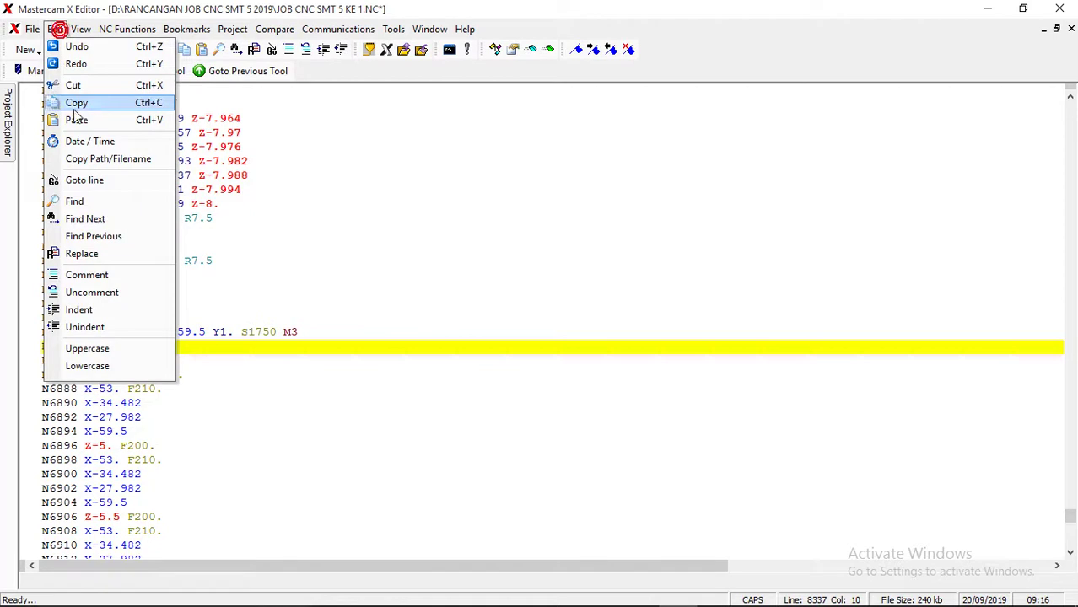
left_click(80, 202)
type("G28")
left_click(657, 310)
key("Escape")
left_click_drag(189, 316, 32, 318)
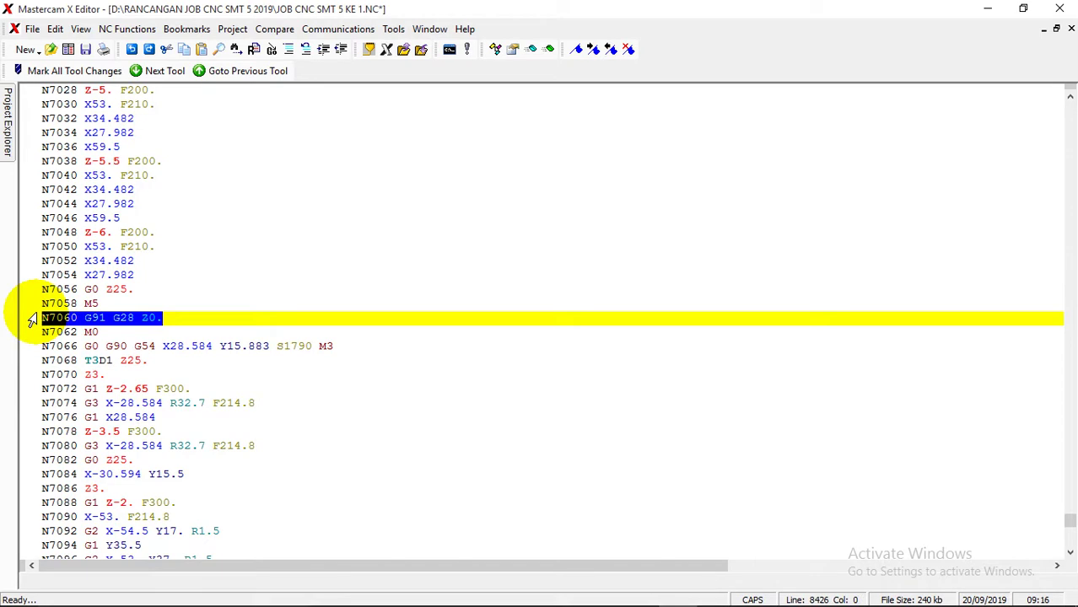
key("Delete")
key("Delete")
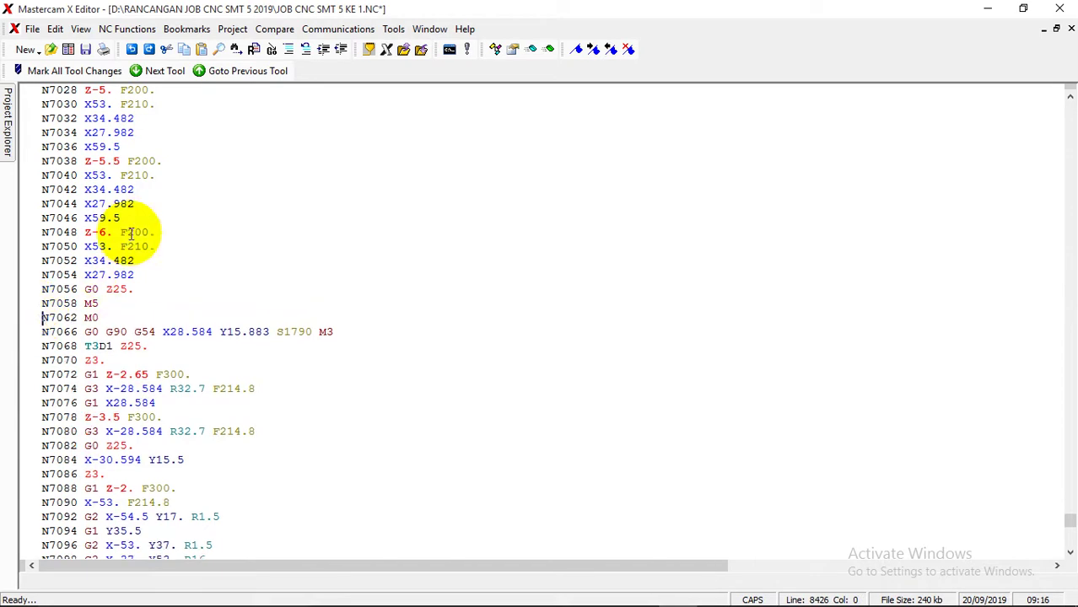
- Search the program for the next G28 and delete block N7210 G91 G28 Z0. at the tool 4 change
left_click(55, 29)
left_click(76, 201)
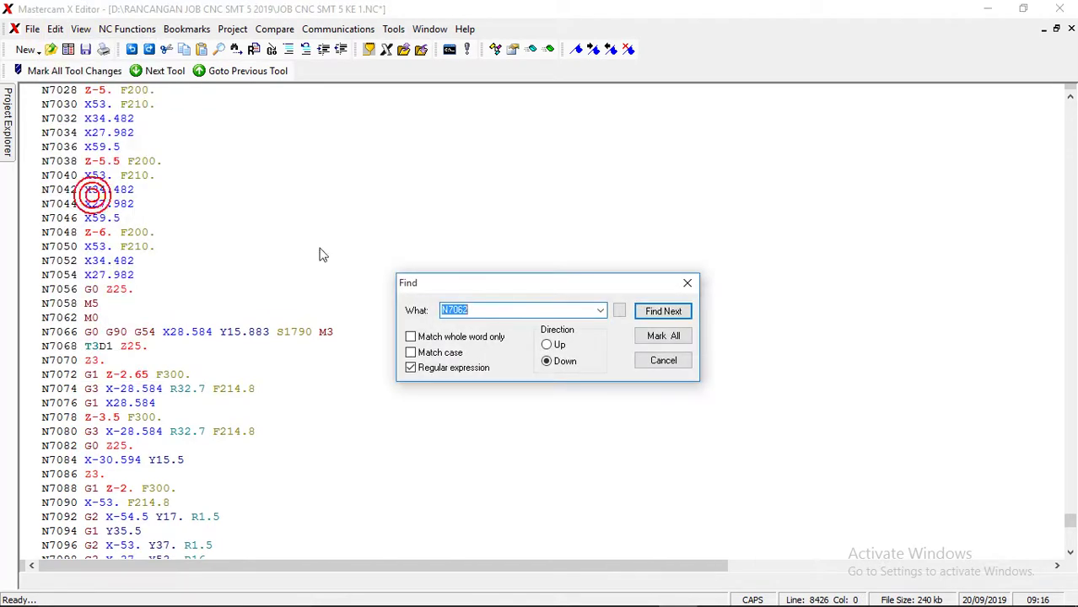
type("G28")
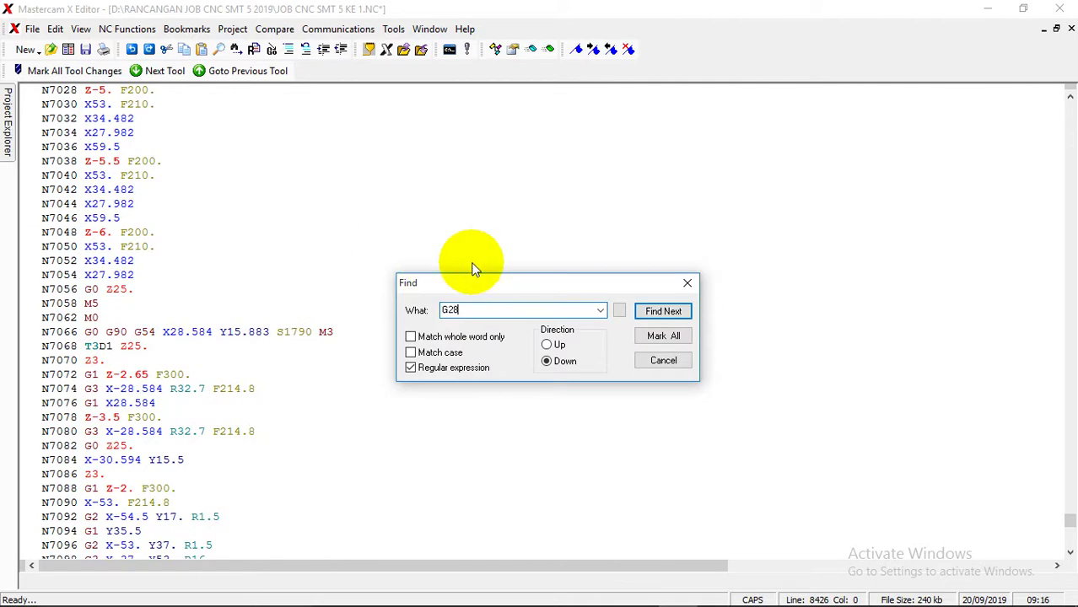
left_click(656, 311)
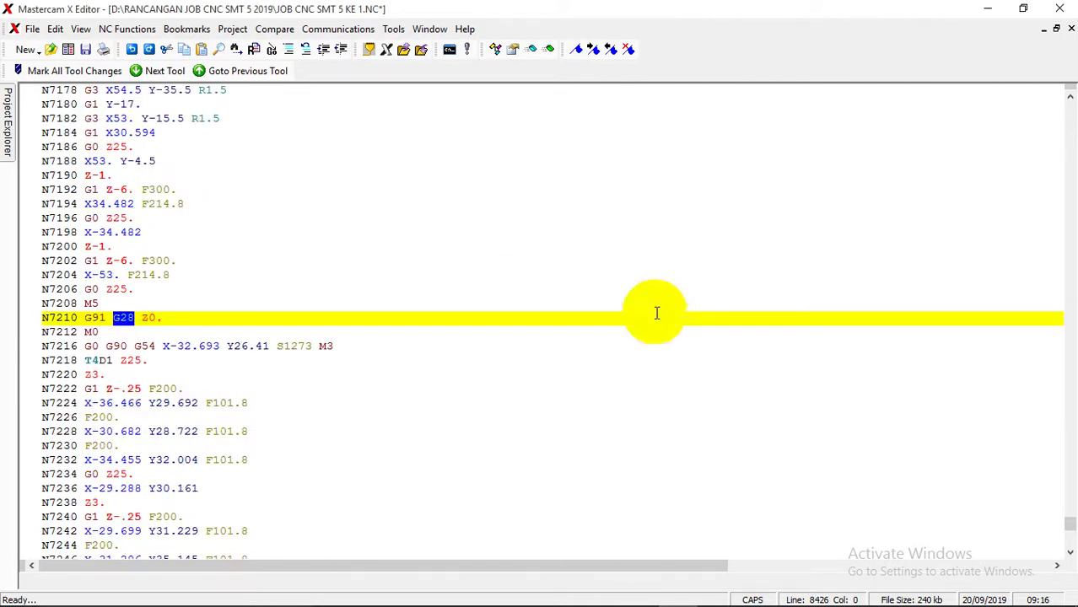
left_click_drag(169, 318, 31, 318)
key("Delete")
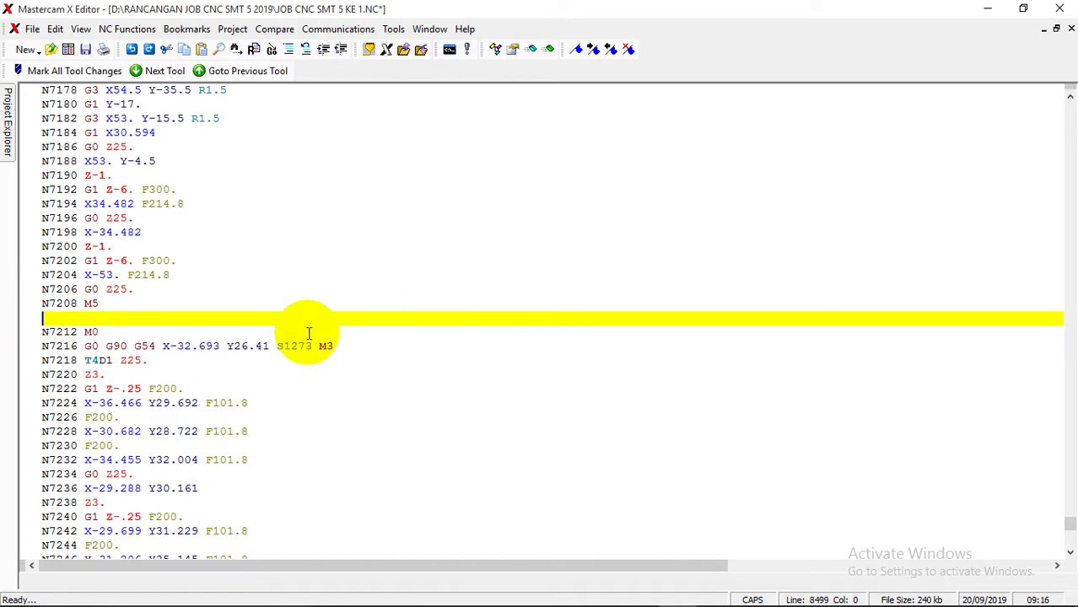
key("Delete")
- Scan the rest of the NC program, switch to Mastercam Mill and review the tool list in the first contour operation's parameters
scroll(325, 333, "down", 10)
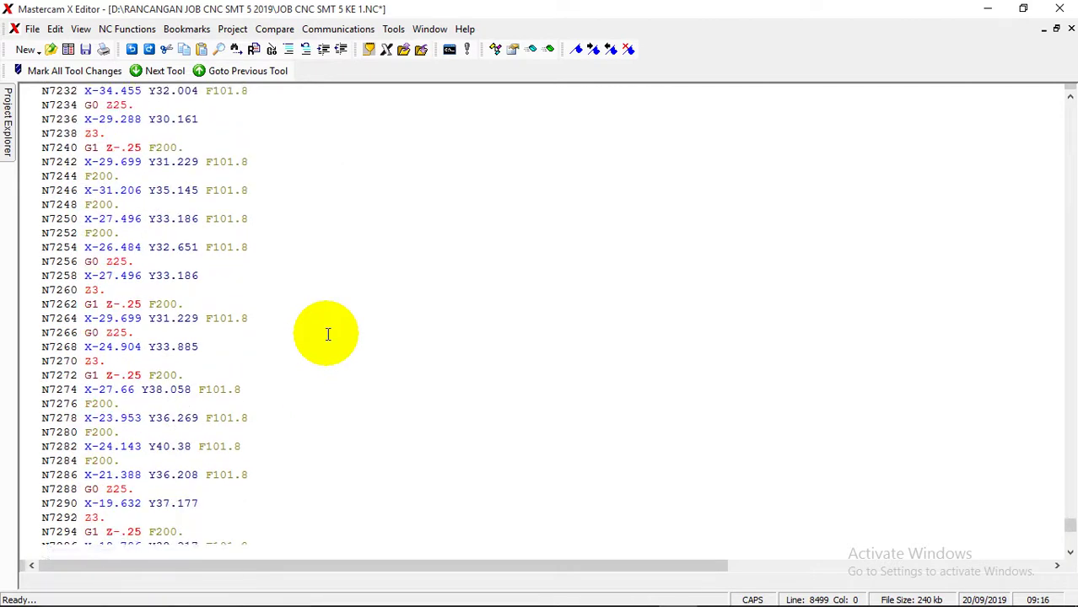
left_click_drag(1068, 523, 1066, 546)
scroll(596, 434, "up", 13)
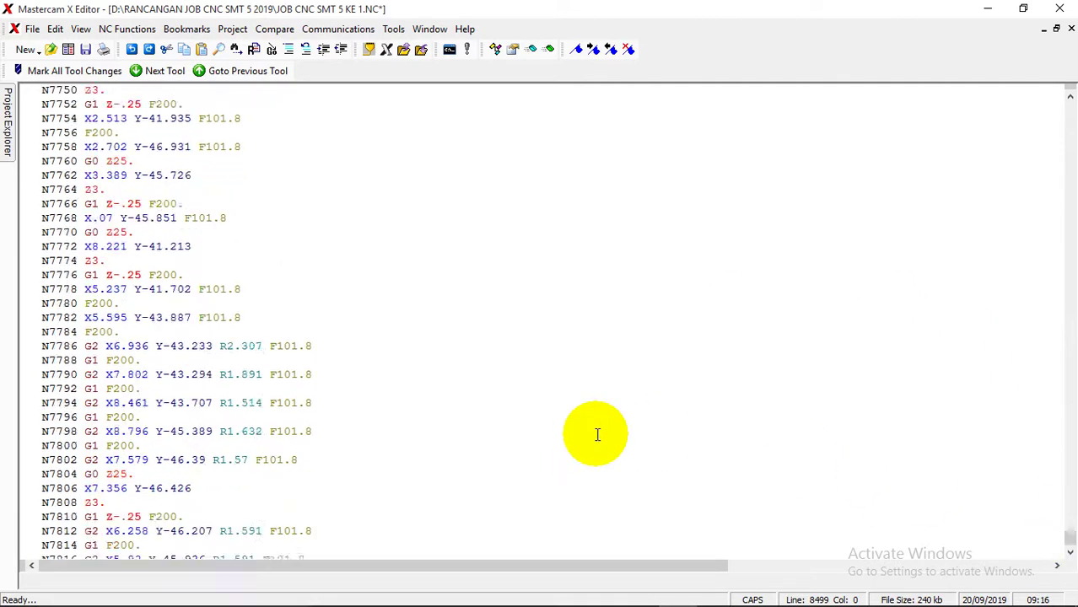
scroll(596, 434, "up", 14)
left_click_drag(1068, 537, 1024, 143)
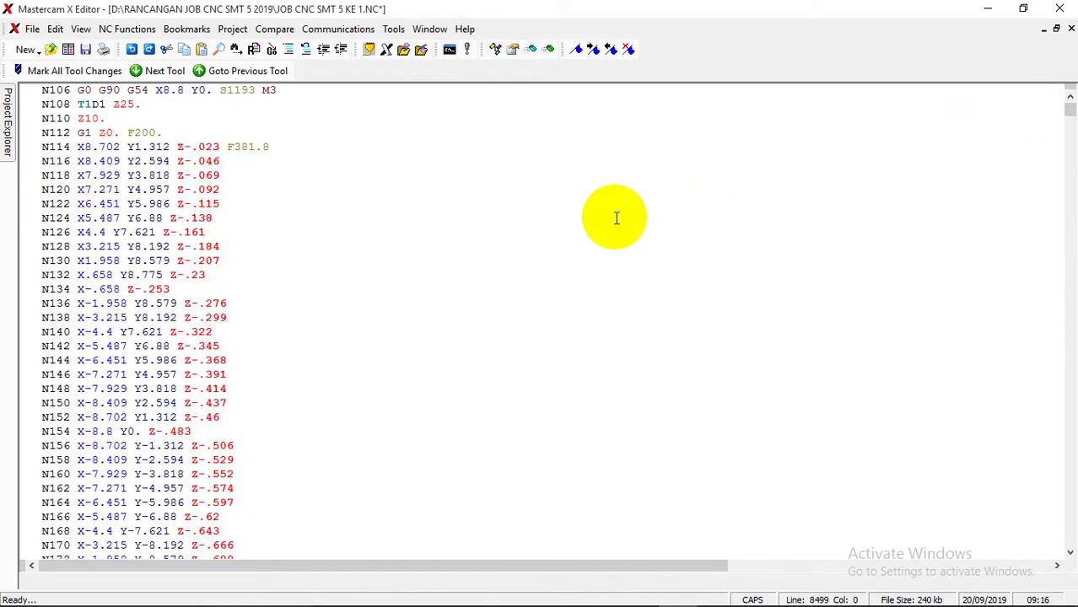
left_click(520, 591)
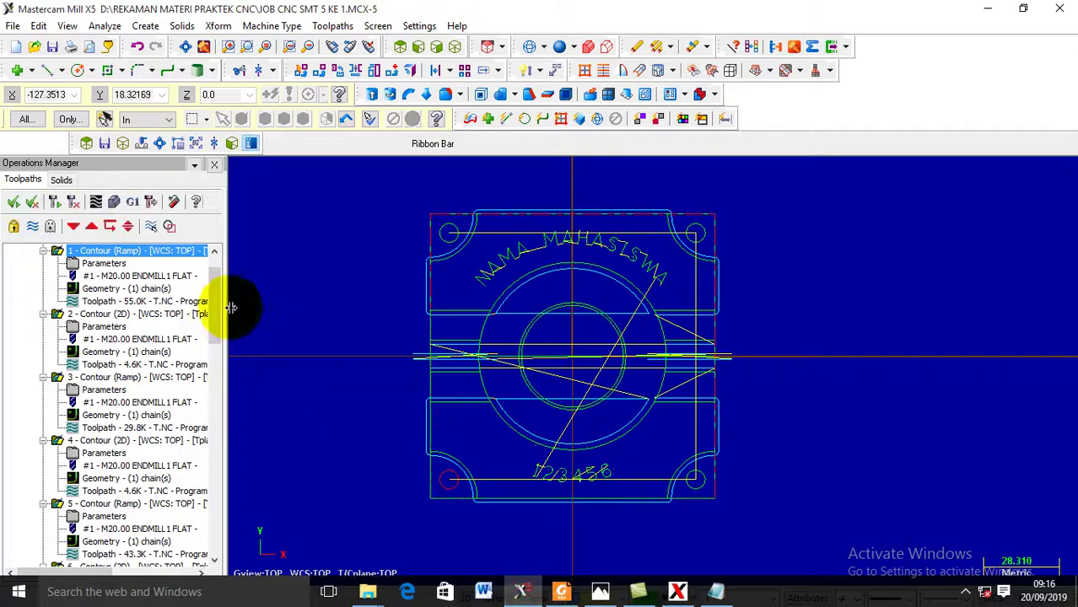
left_click(104, 263)
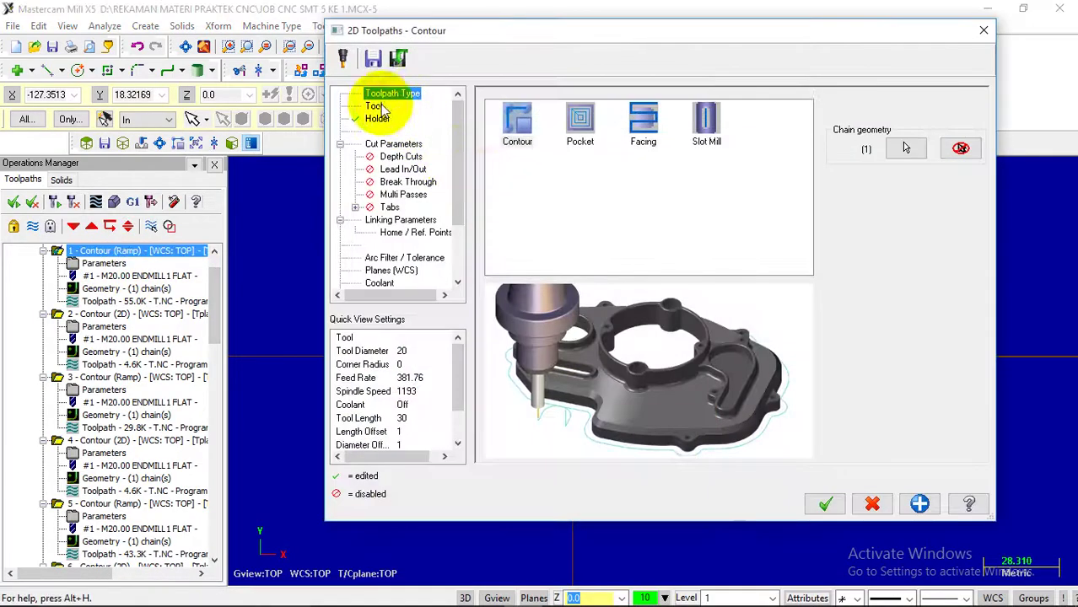
left_click(374, 105)
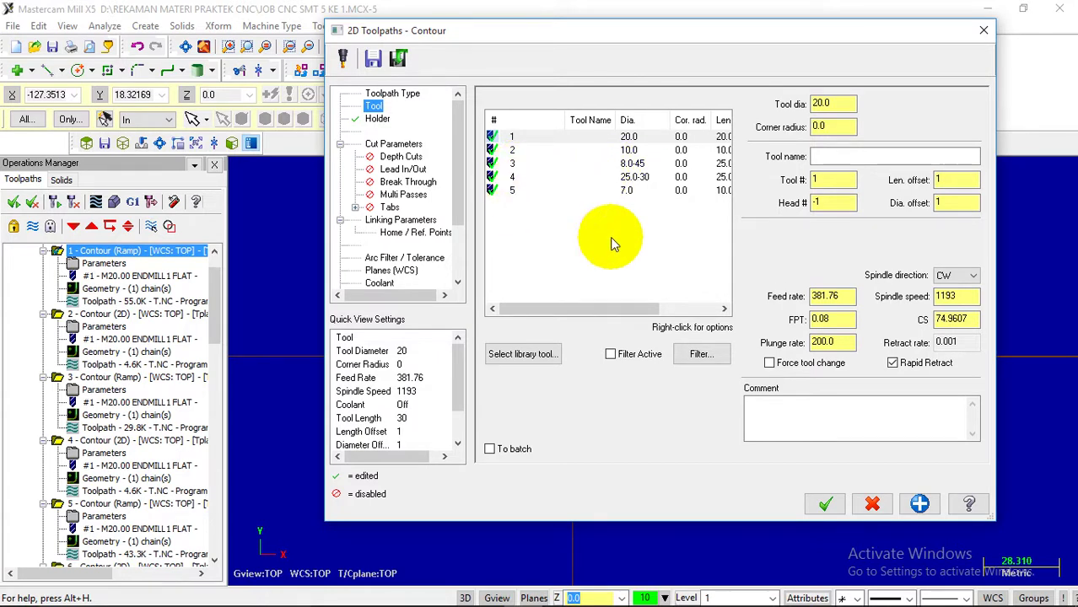
left_click(872, 503)
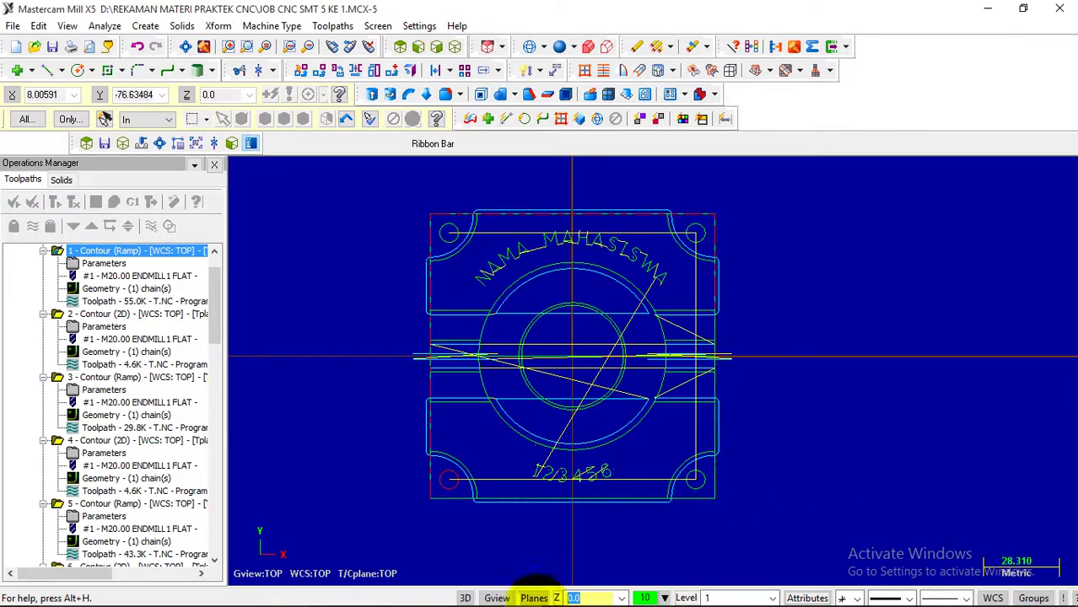
- In the Notepad drilling program, replace block N7850 T5 M6 with G291 and change H5 to T5 in block N7854
left_click(677, 592)
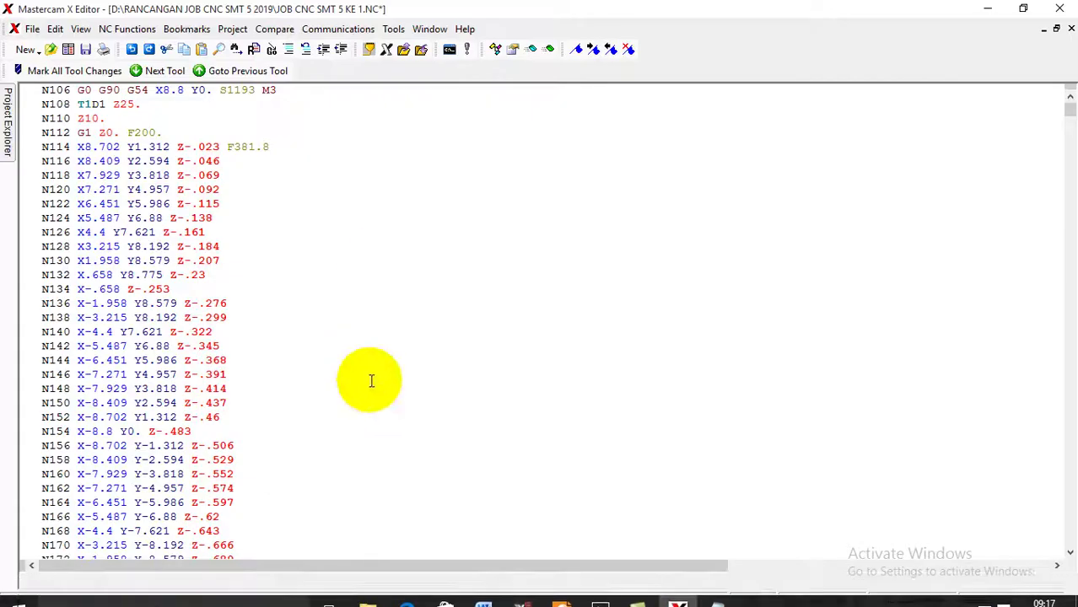
left_click(717, 593)
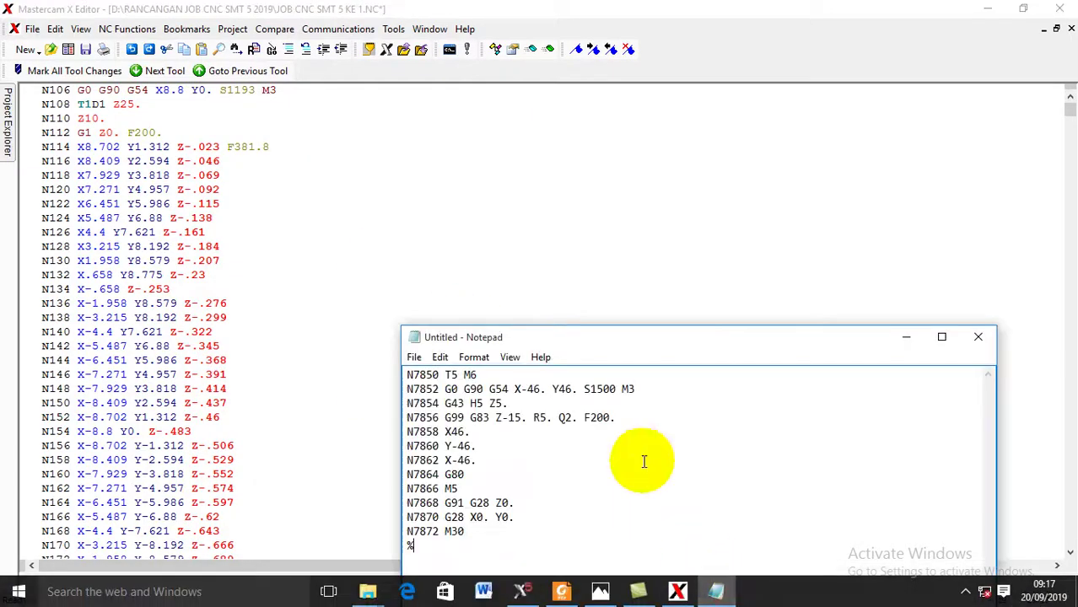
left_click_drag(688, 334, 660, 232)
left_click(378, 269)
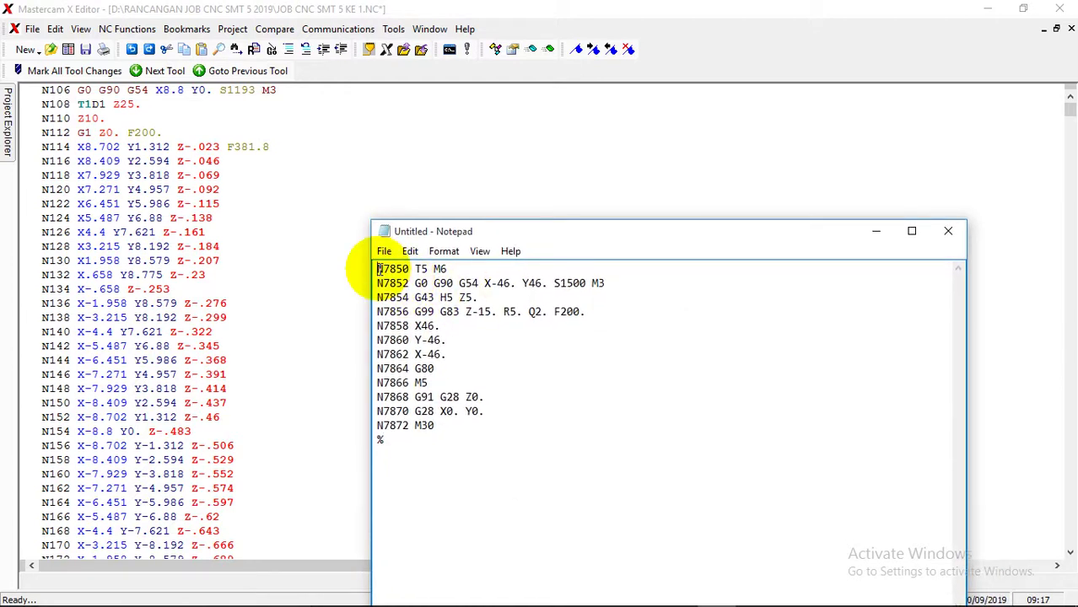
type("G291")
key("Return")
key("shift+End")
key("Delete")
key("Delete")
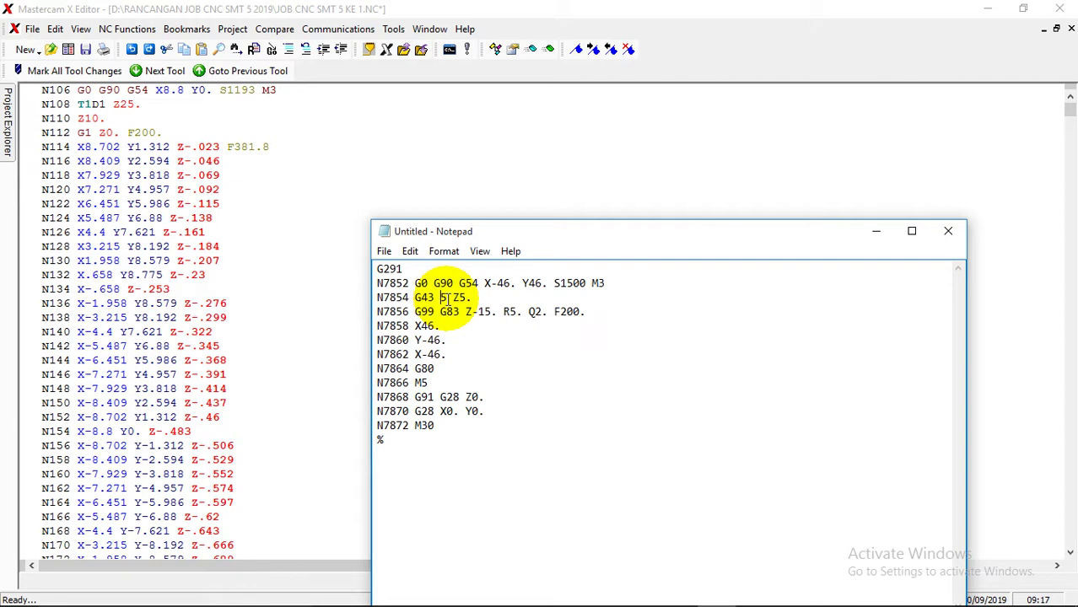
type("T5")
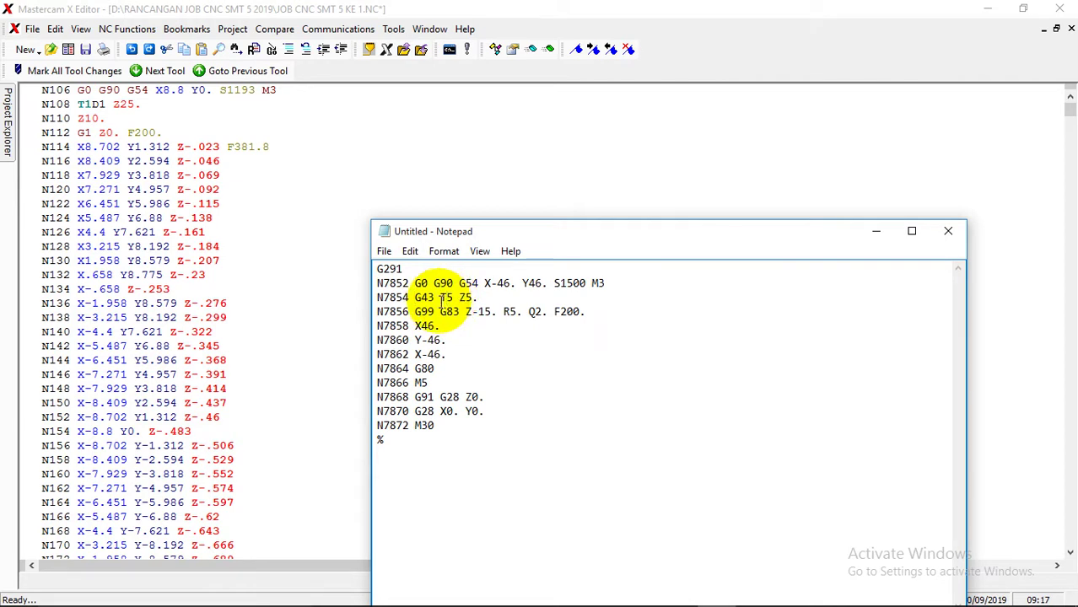
left_click(432, 299)
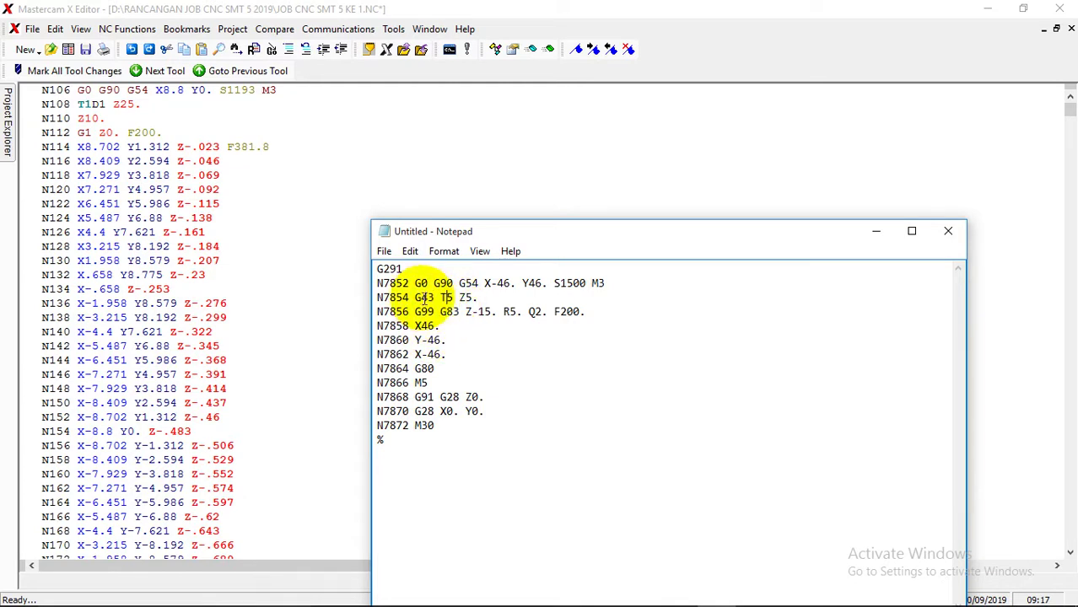
left_click(420, 299)
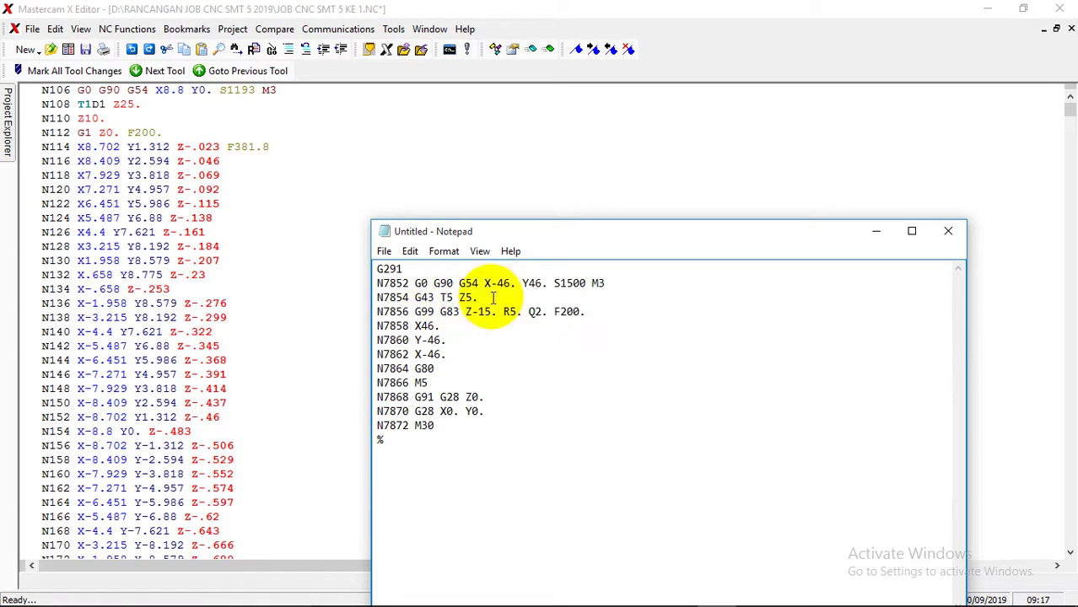
left_click(453, 298)
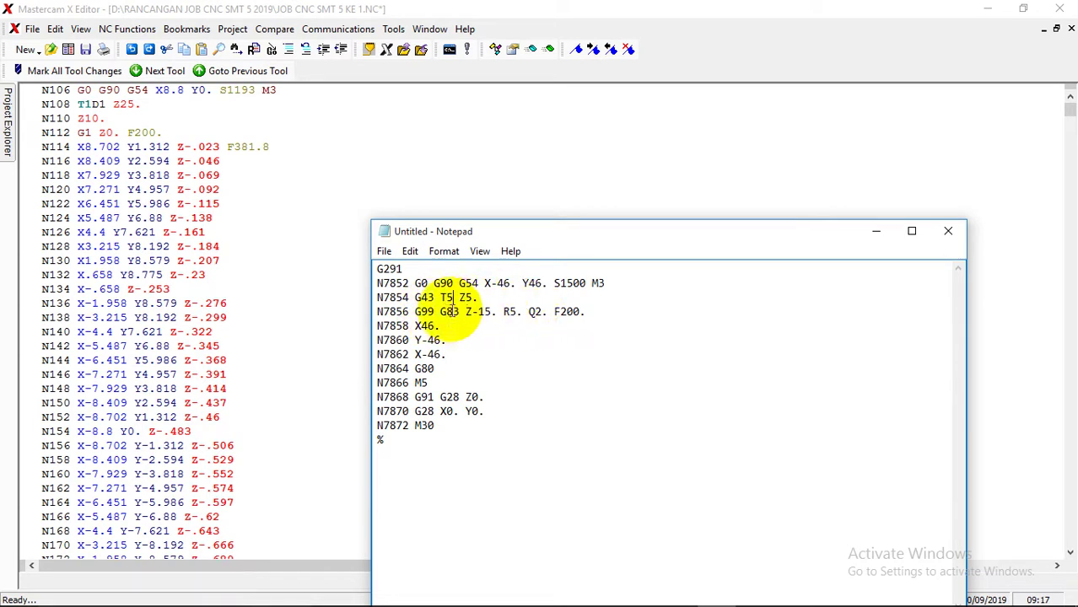
left_click_drag(408, 268, 378, 269)
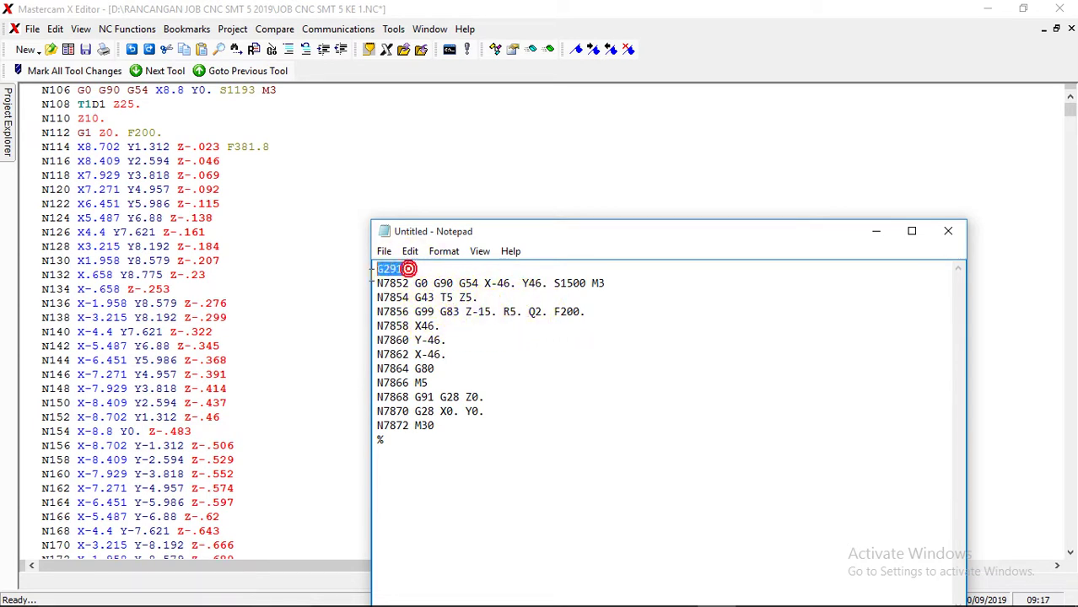
left_click(408, 270)
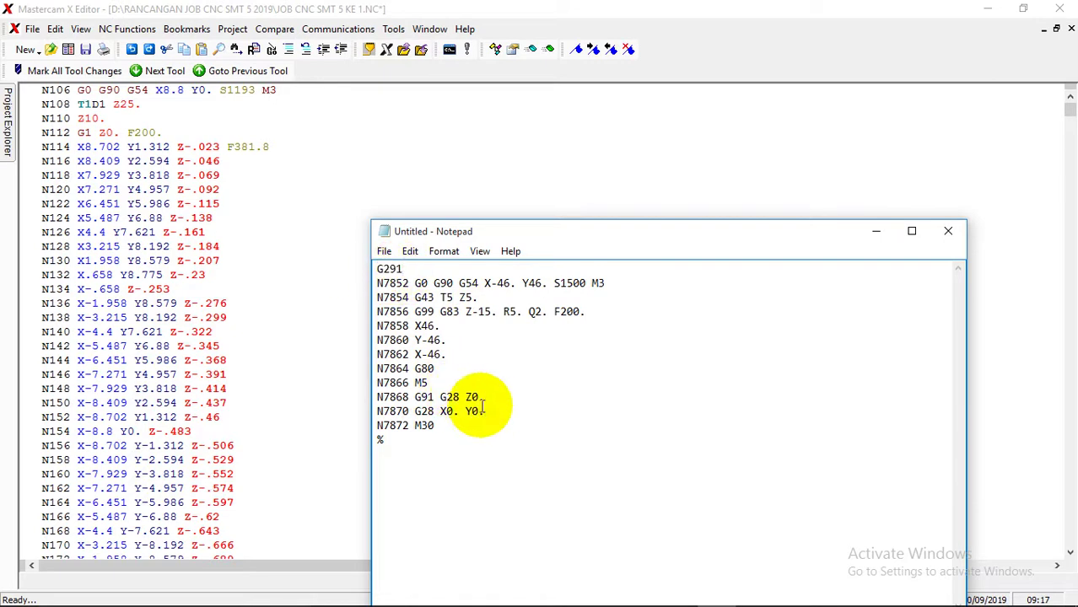
- Delete the G28 return blocks N7868 and N7870 and the closing % sign from the drilling program
left_click_drag(483, 411, 368, 400)
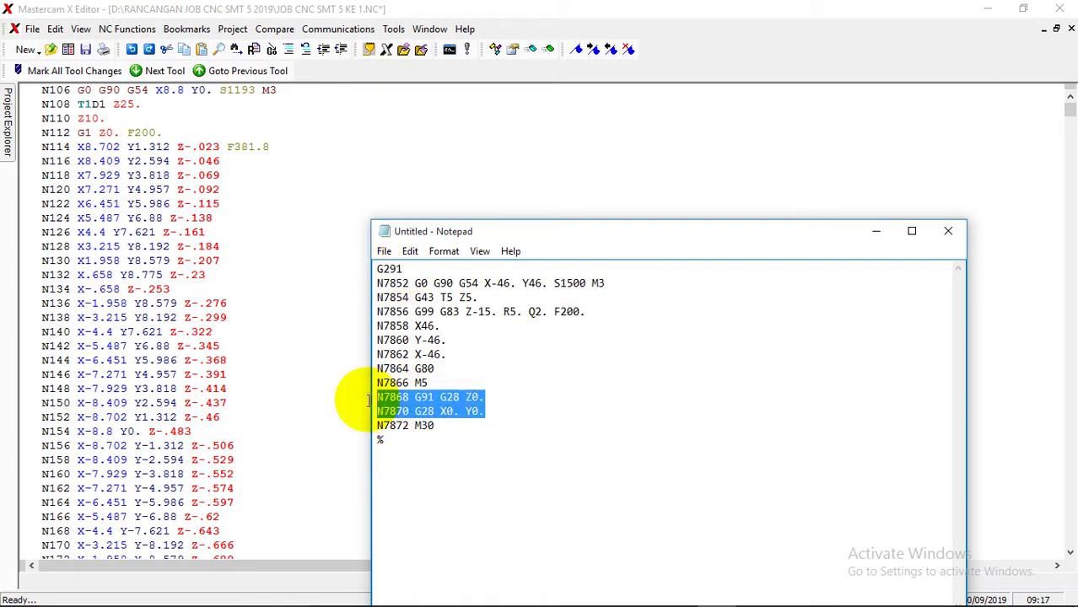
key("Delete")
key("Delete")
left_click(392, 411)
key("BackSpace")
key("BackSpace")
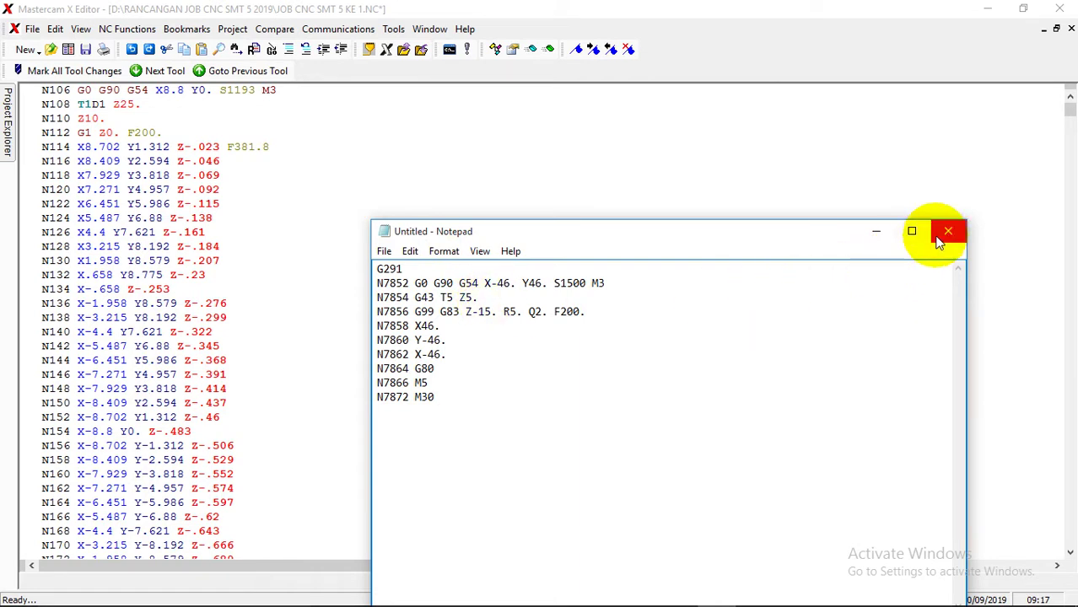
- Put Notepad away, return to the NC file in Mastercam X Editor and undo all the edits made to it
left_click(875, 230)
left_click(458, 286)
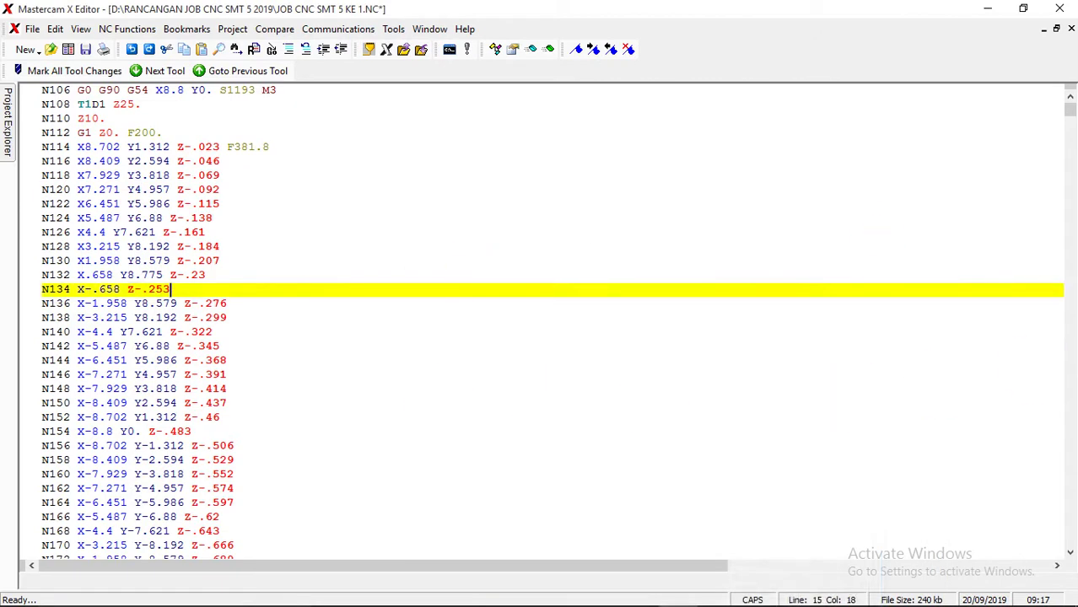
left_click_drag(1069, 104, 1070, 103)
left_click(639, 197)
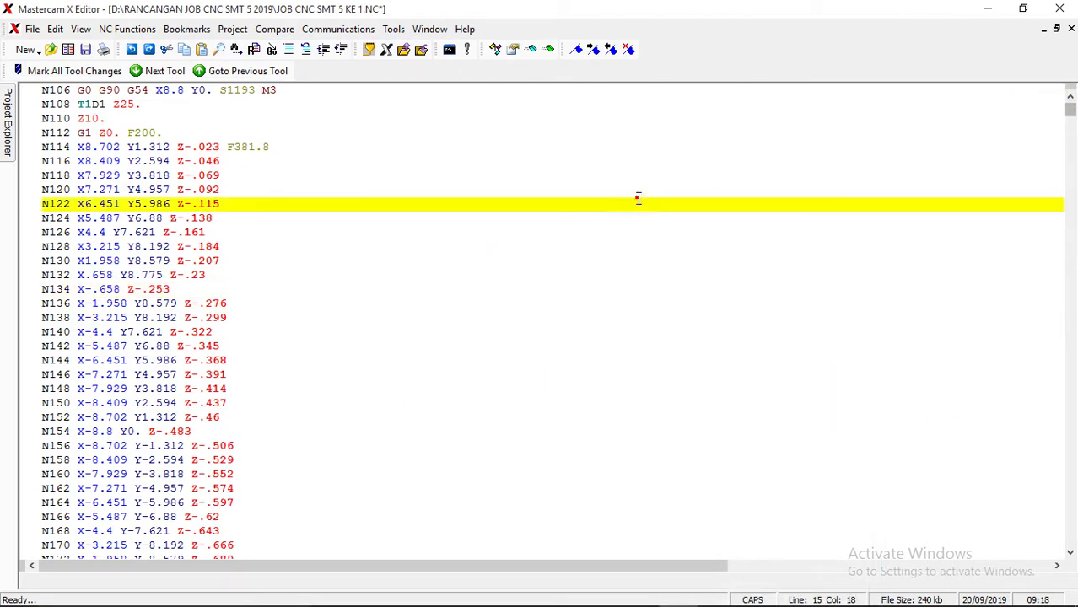
key("ctrl+End")
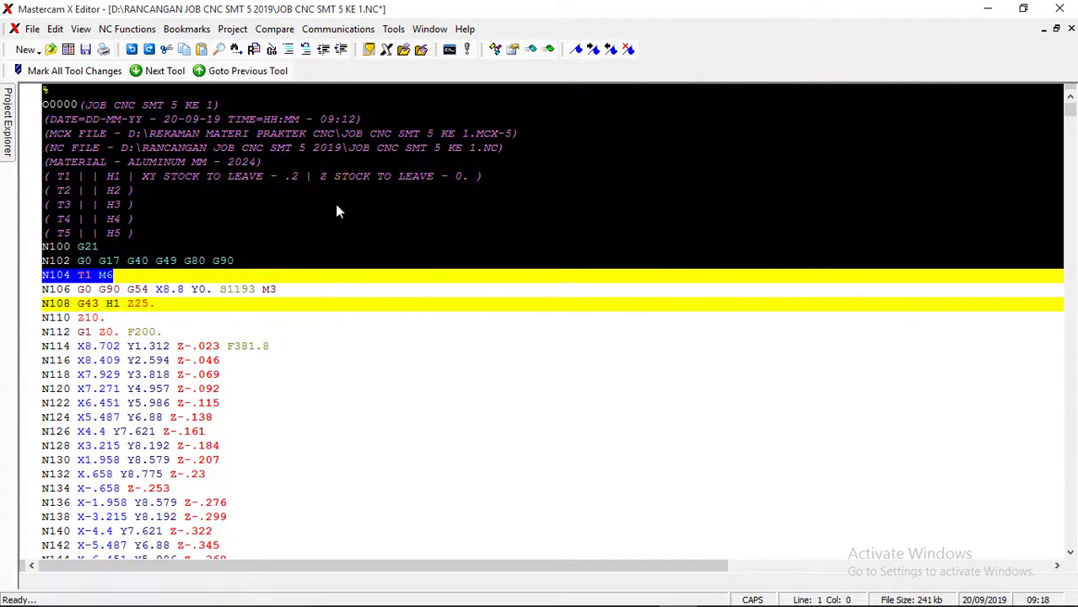
- Delete the program's opening lines from the % sign and comment header through block N102
left_click(256, 288)
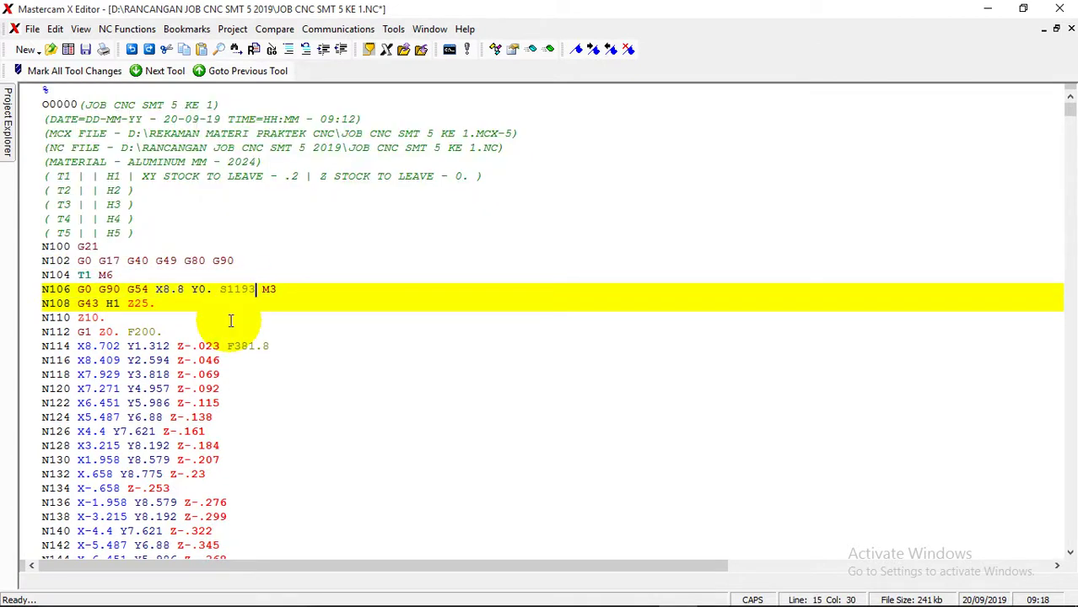
left_click_drag(236, 261, 25, 99)
key("Delete")
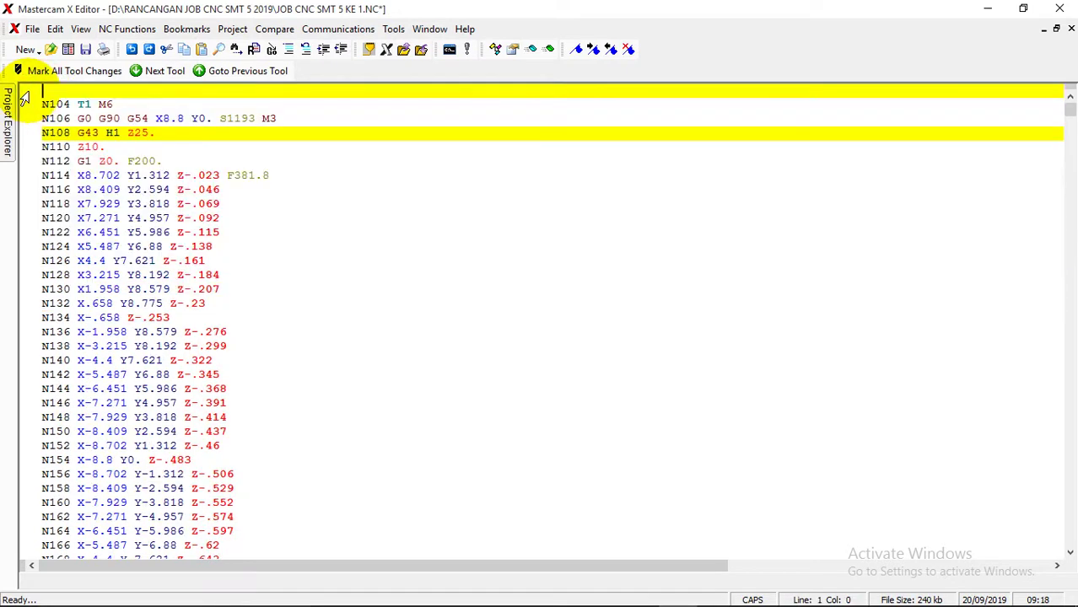
key("Delete")
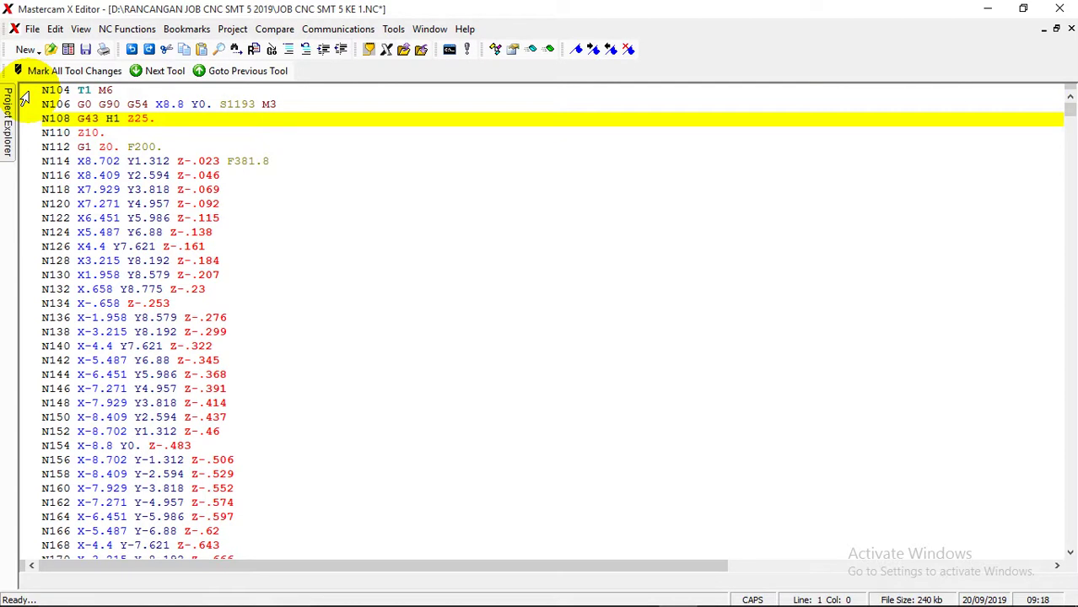
- Delete the closing % sign after block N7872 M30 at the end of the program
left_click_drag(1068, 106, 1065, 548)
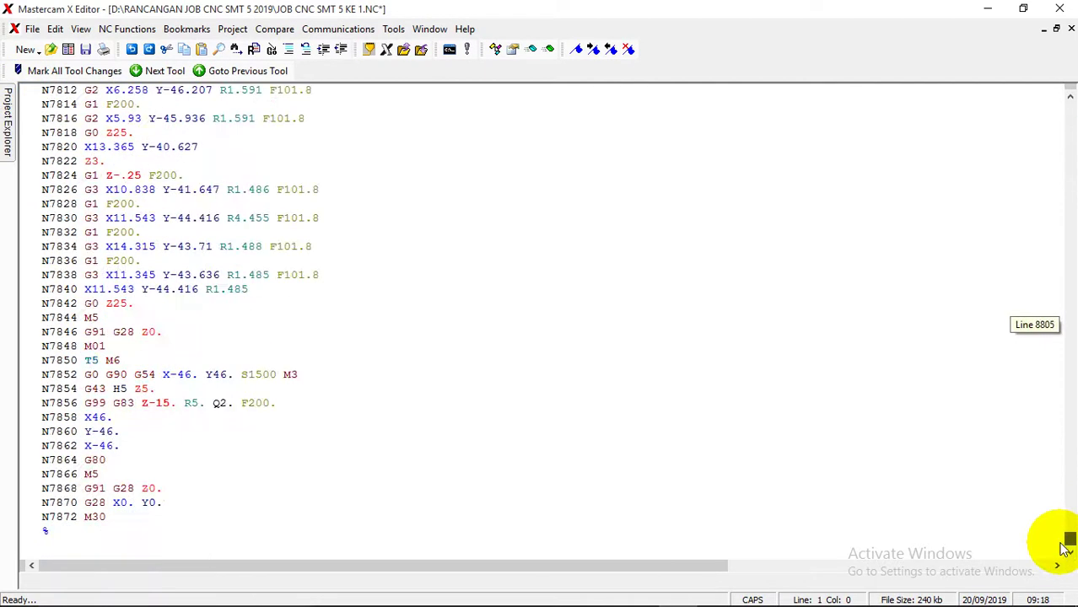
left_click(81, 529)
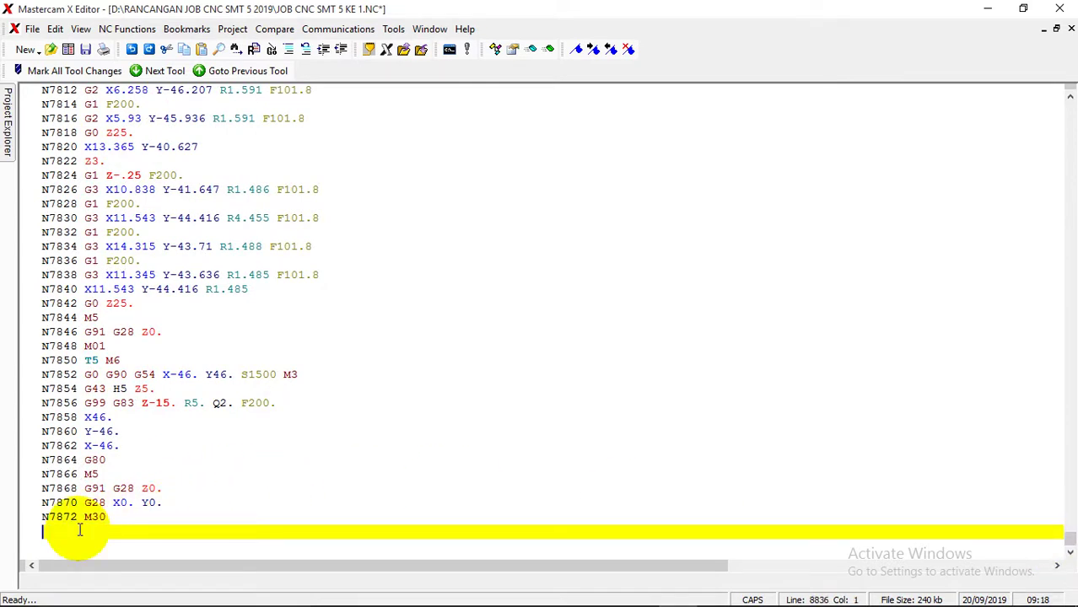
key("BackSpace")
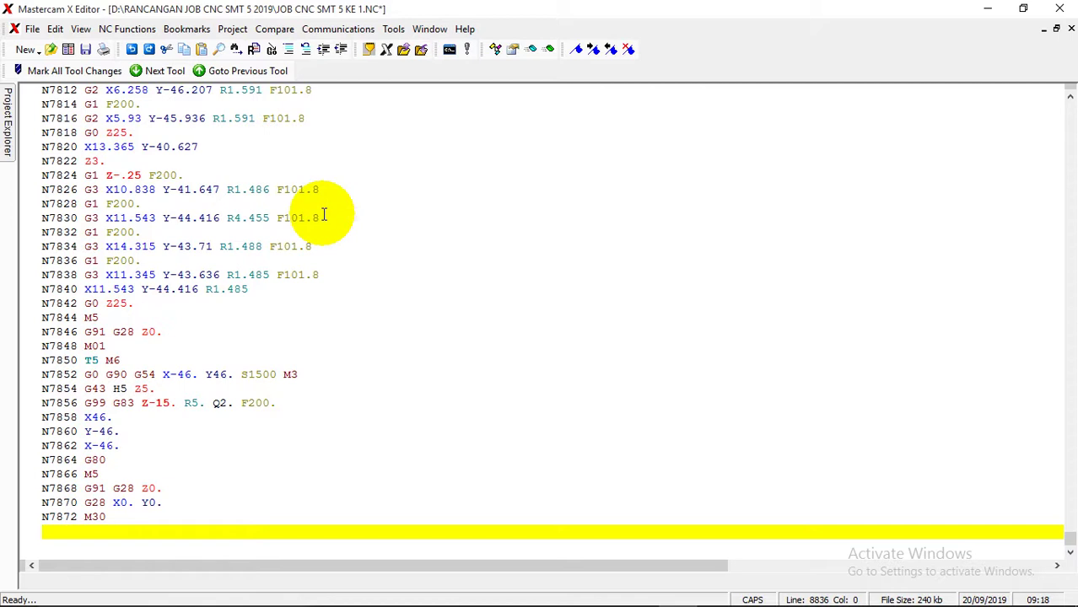